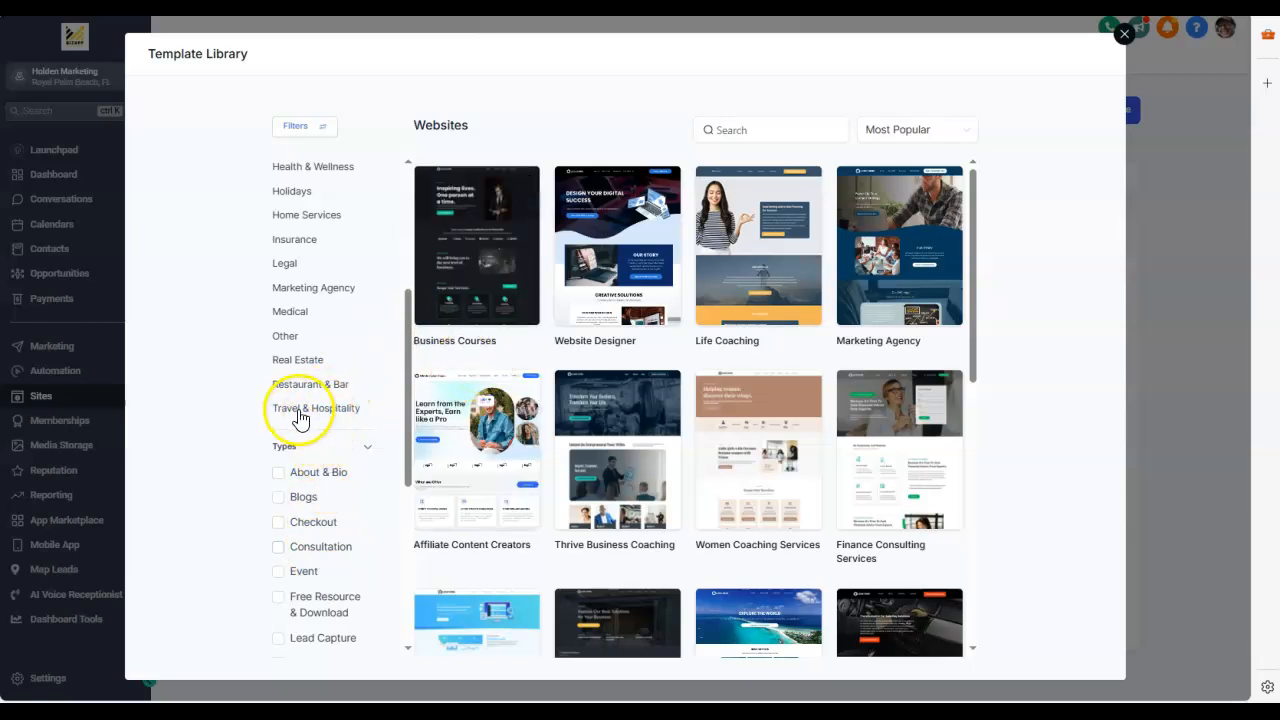
Step: Filter the website templates to Travel & Hospitality, preview the Travel Consultant template and continue with it
left_click(298, 411)
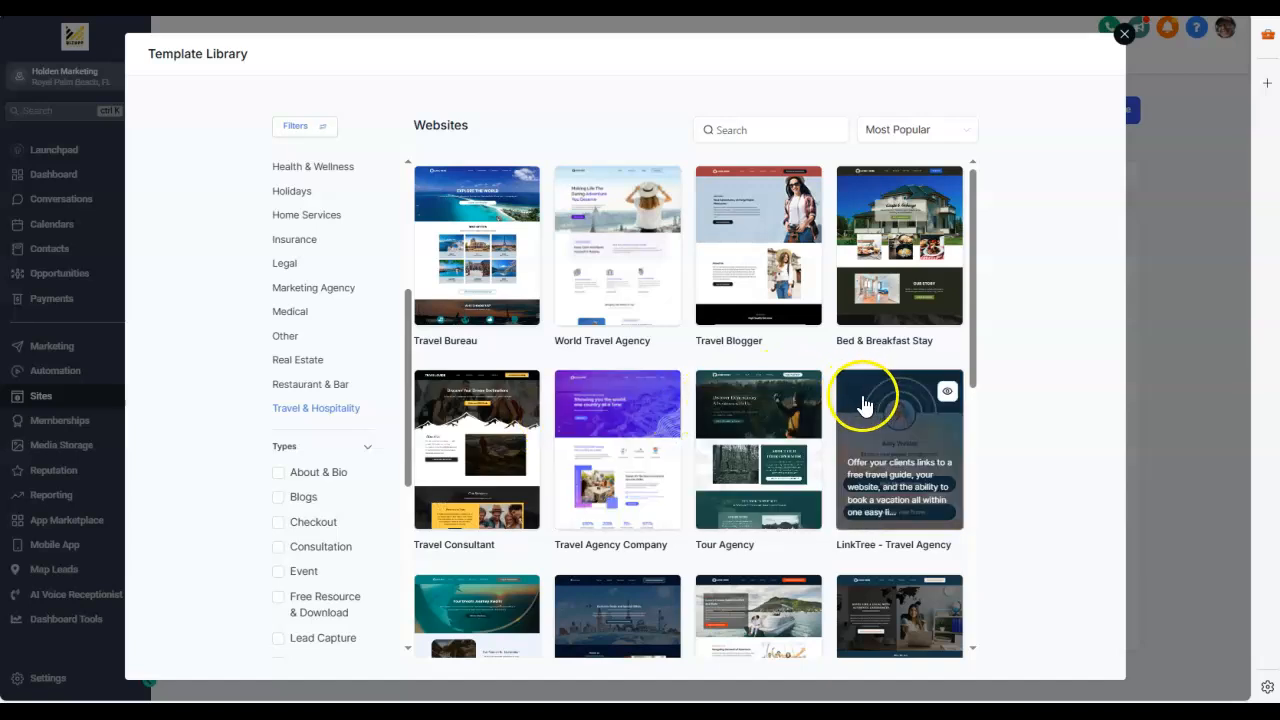
left_click(527, 389)
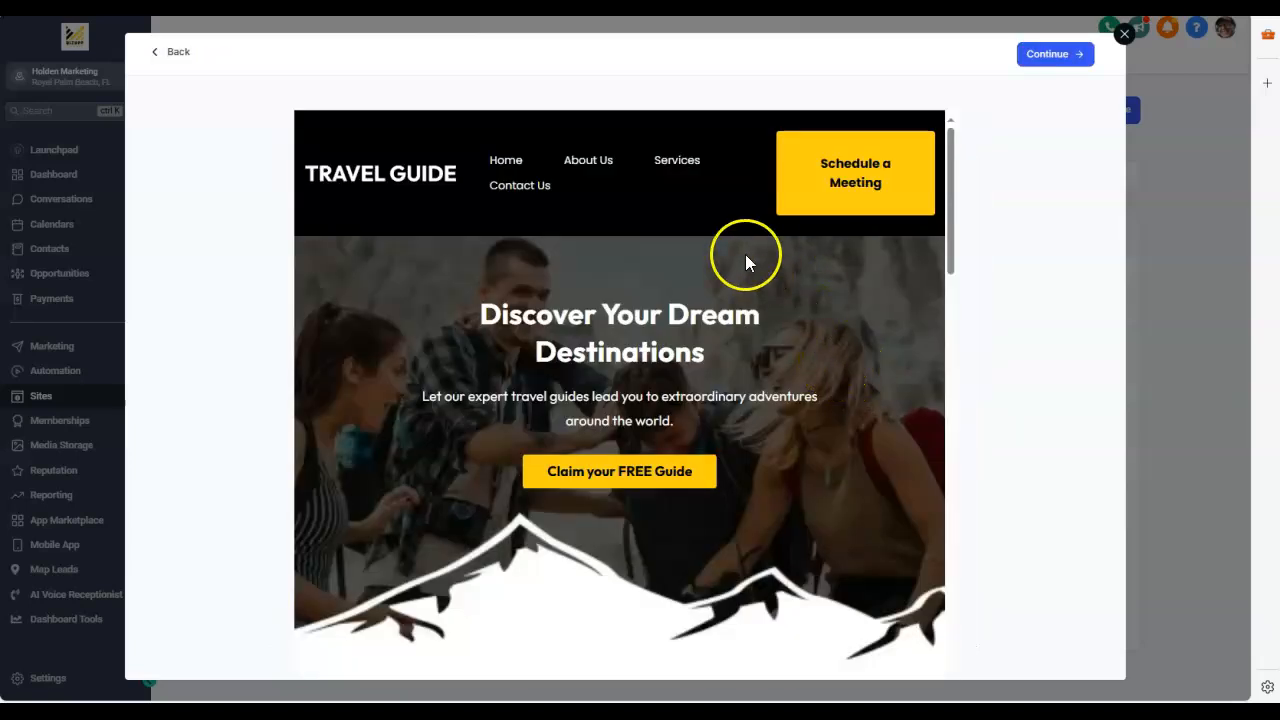
left_click(1058, 60)
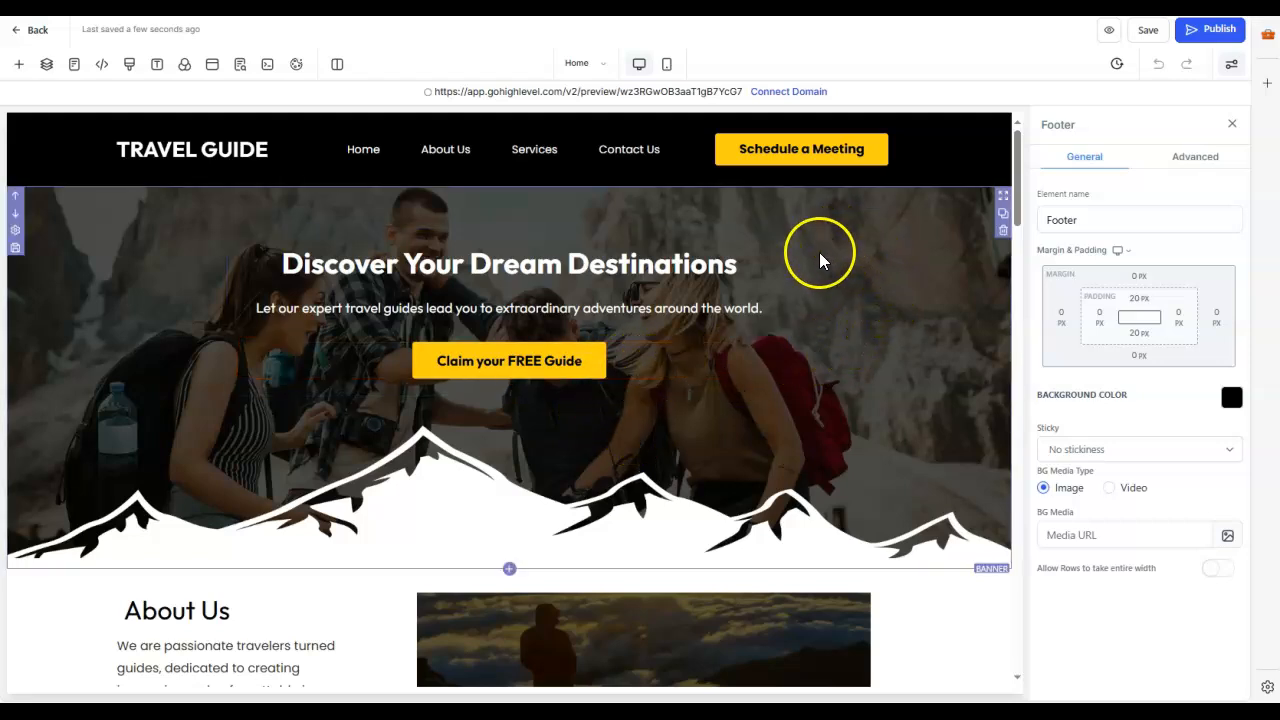
Step: Inspect the Schedule a Meeting button's settings and the Header and Banner sections in the page's layer tree
left_click(789, 158)
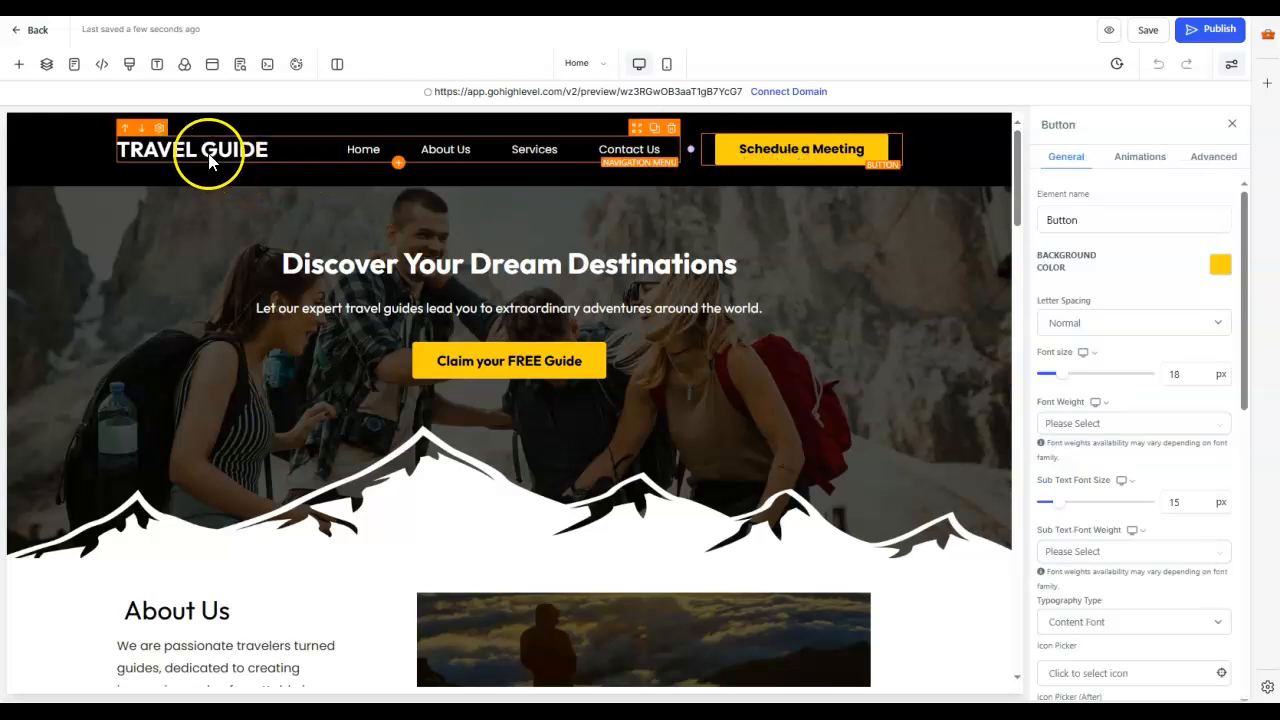
left_click(46, 66)
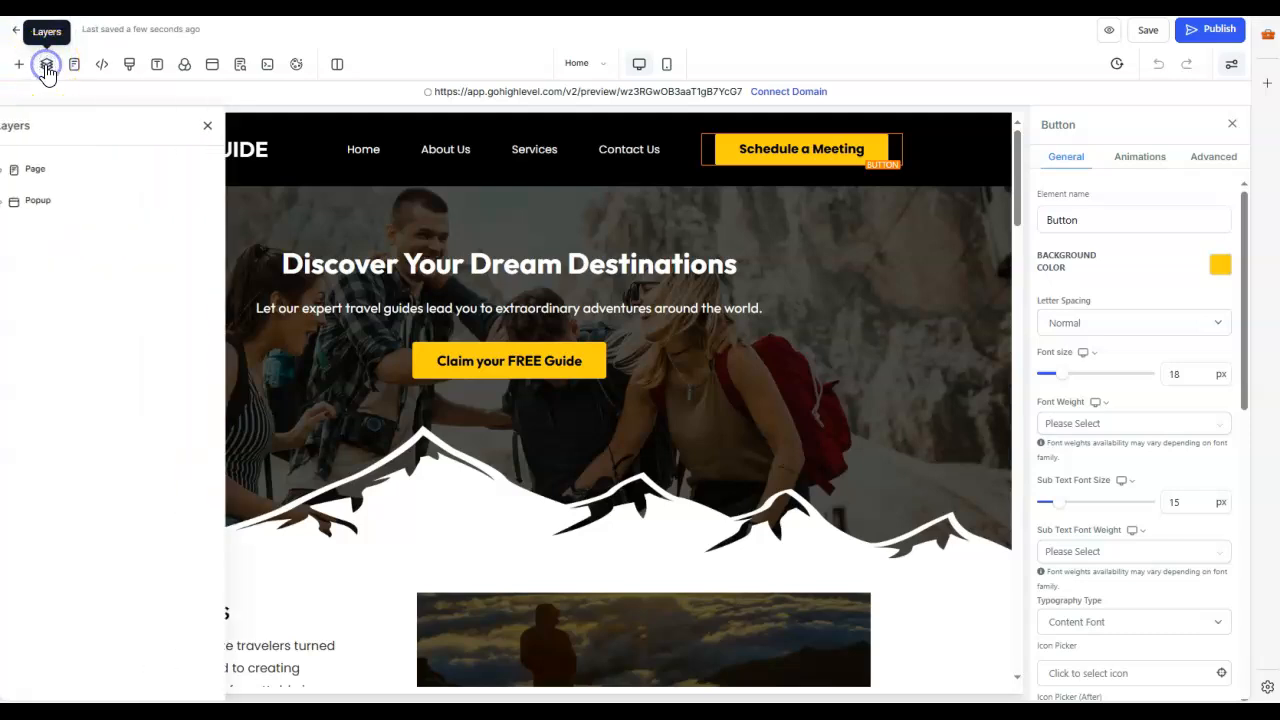
left_click(52, 174)
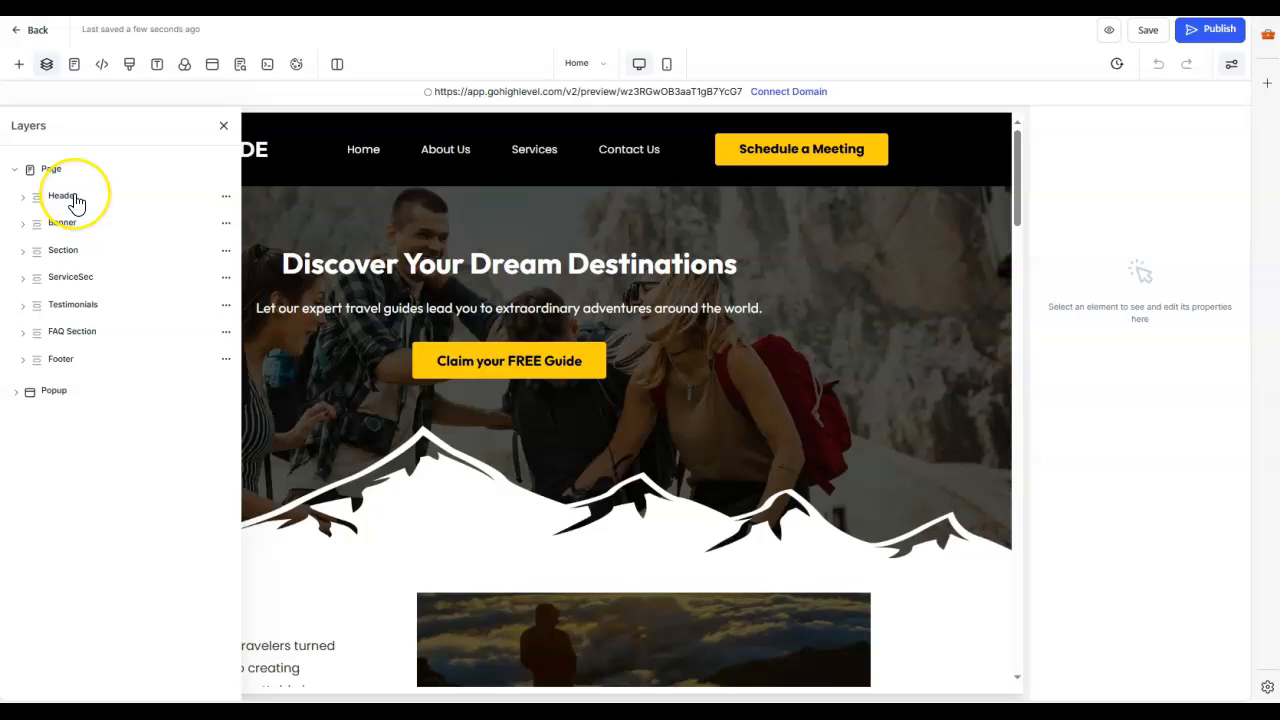
left_click(64, 196)
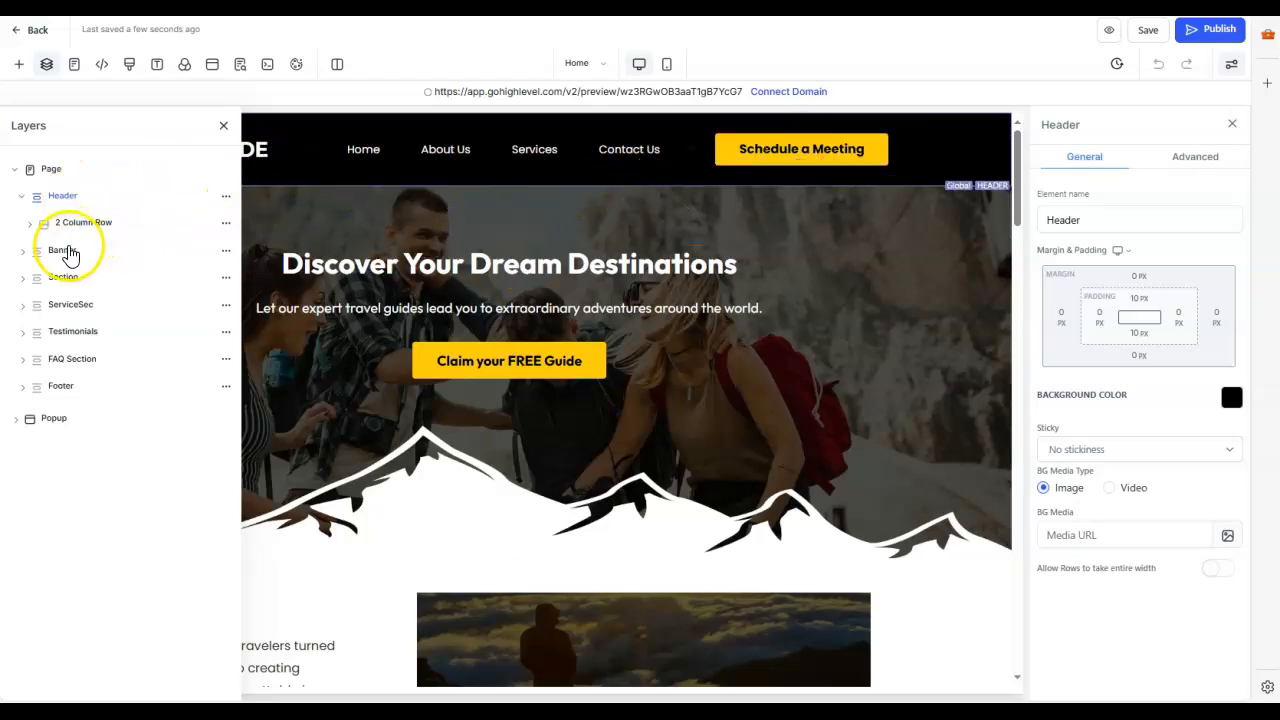
left_click(66, 250)
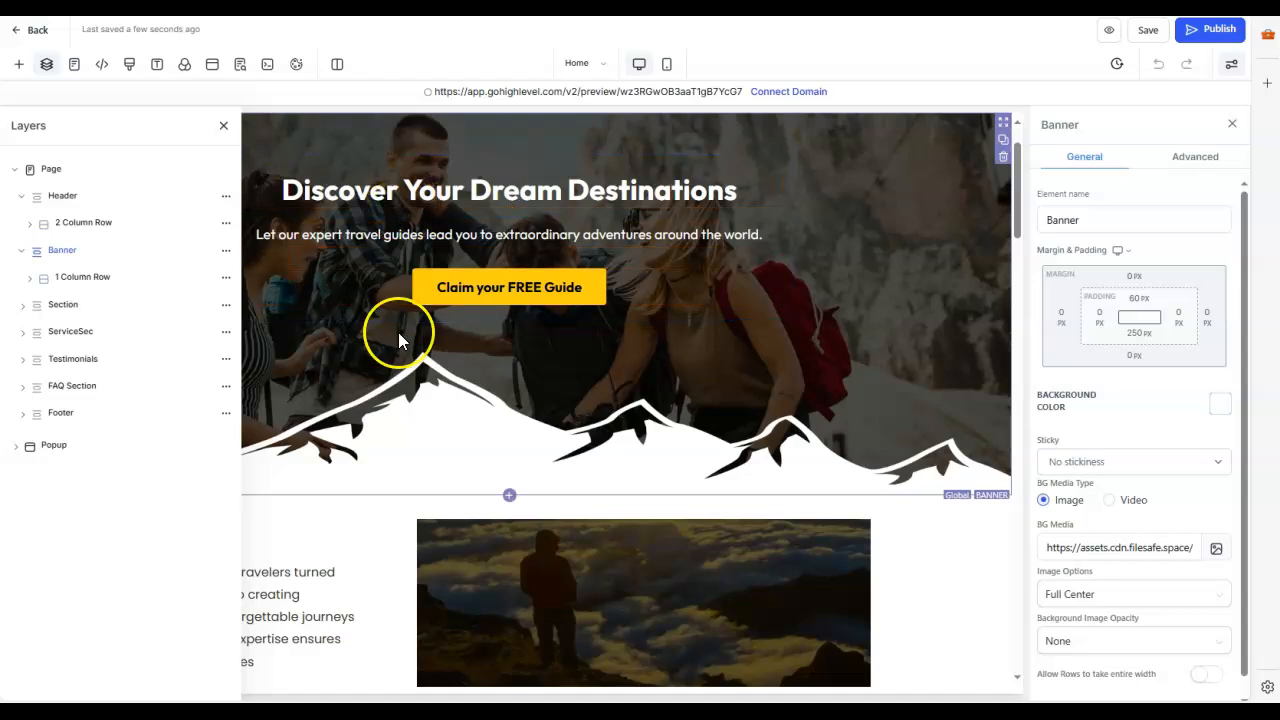
Step: Examine the About Us section's rows, columns, headline, paragraph and button through the layer tree
left_click(57, 309)
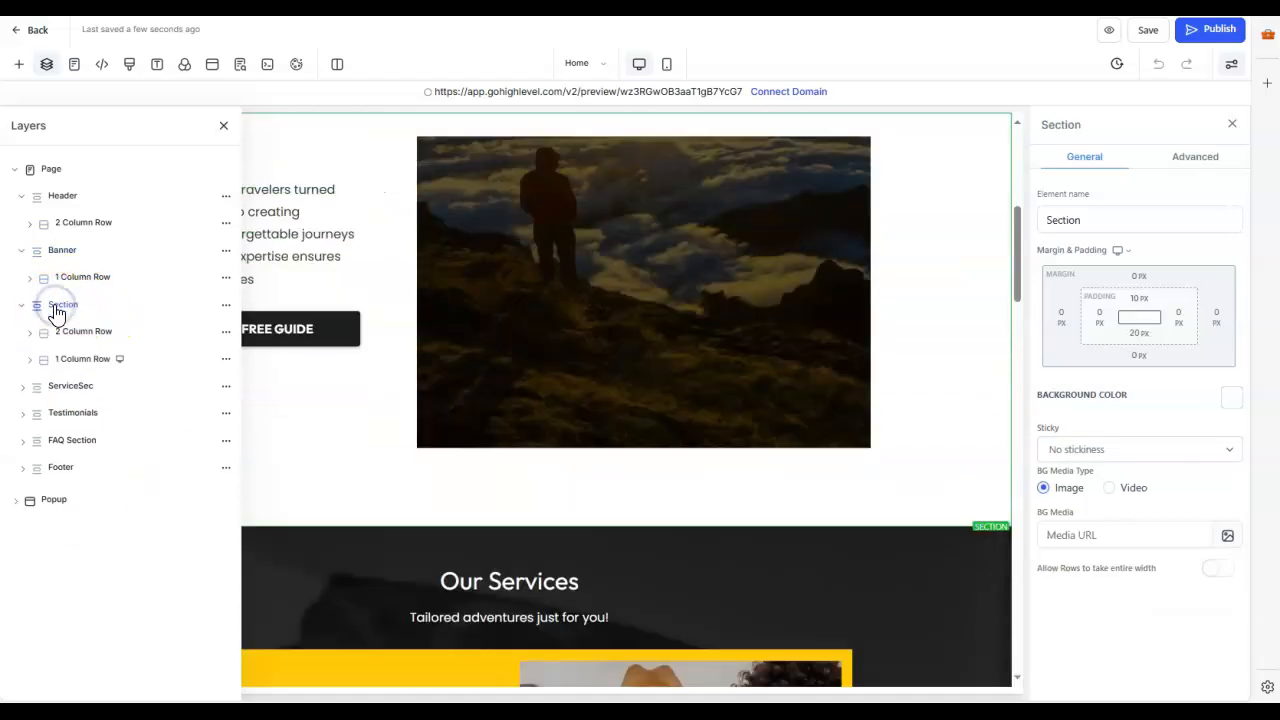
left_click(76, 334)
left_click(79, 358)
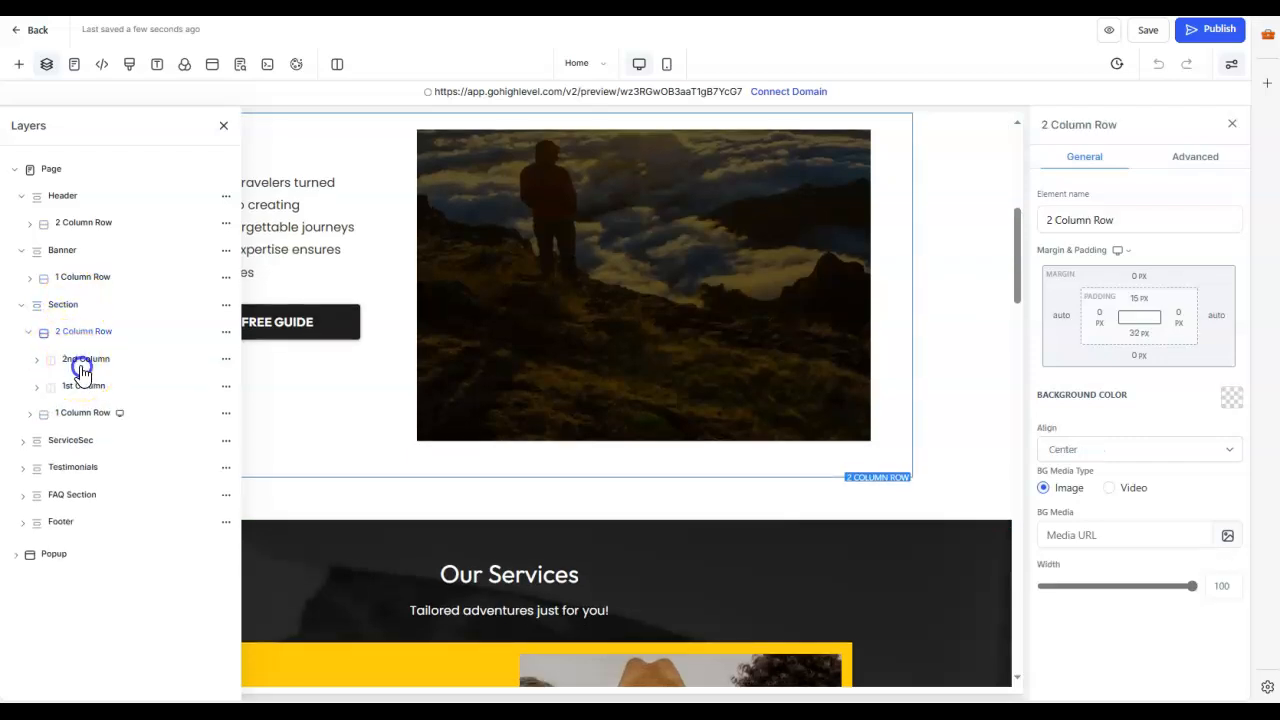
left_click(77, 392)
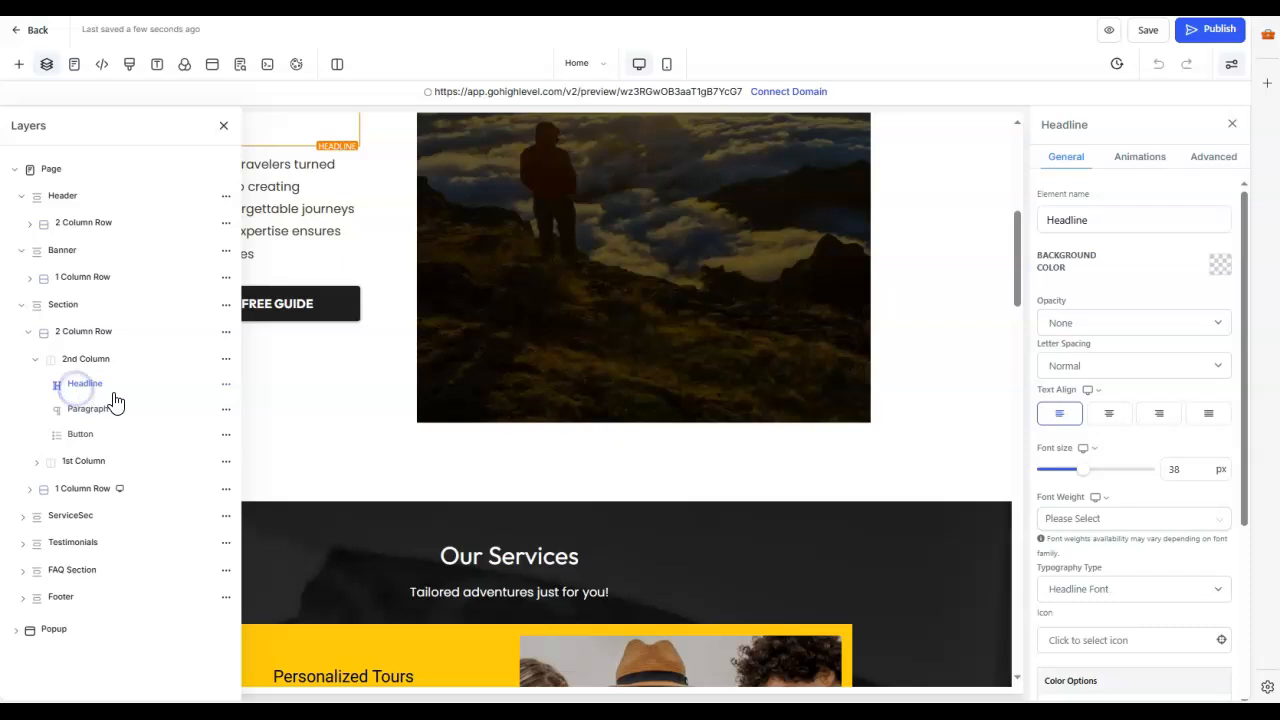
left_click(84, 412)
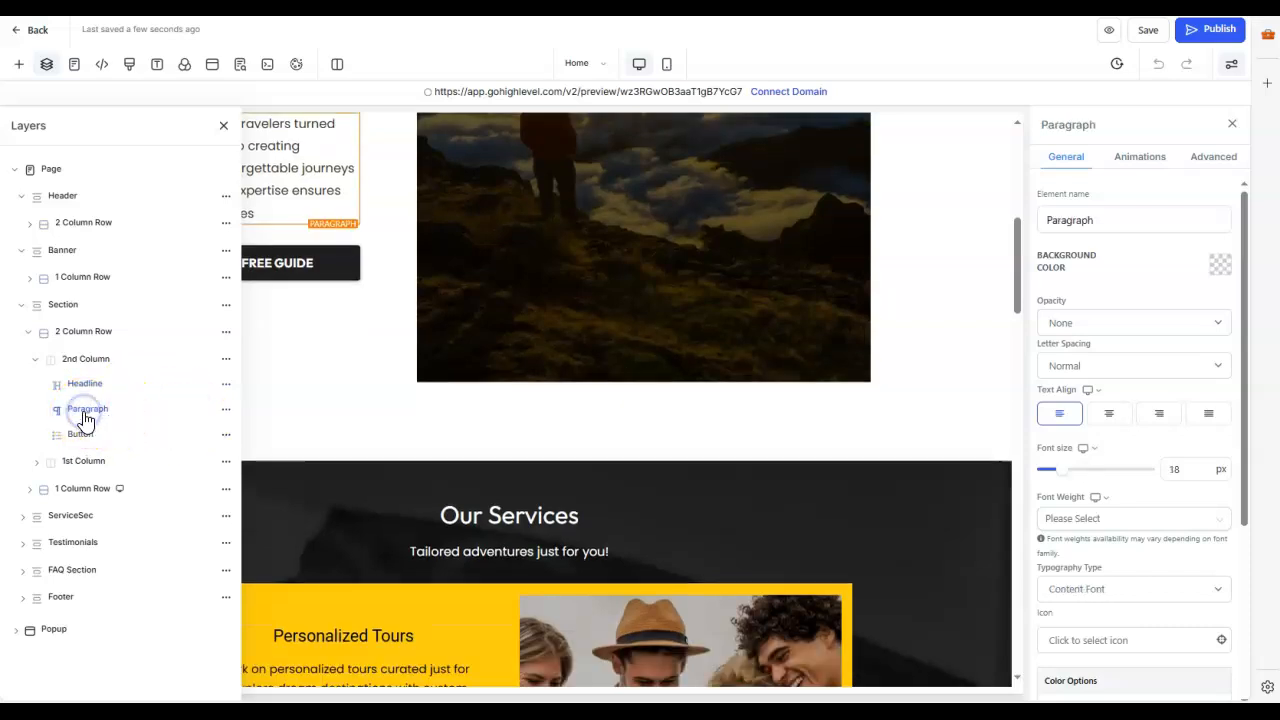
left_click(80, 434)
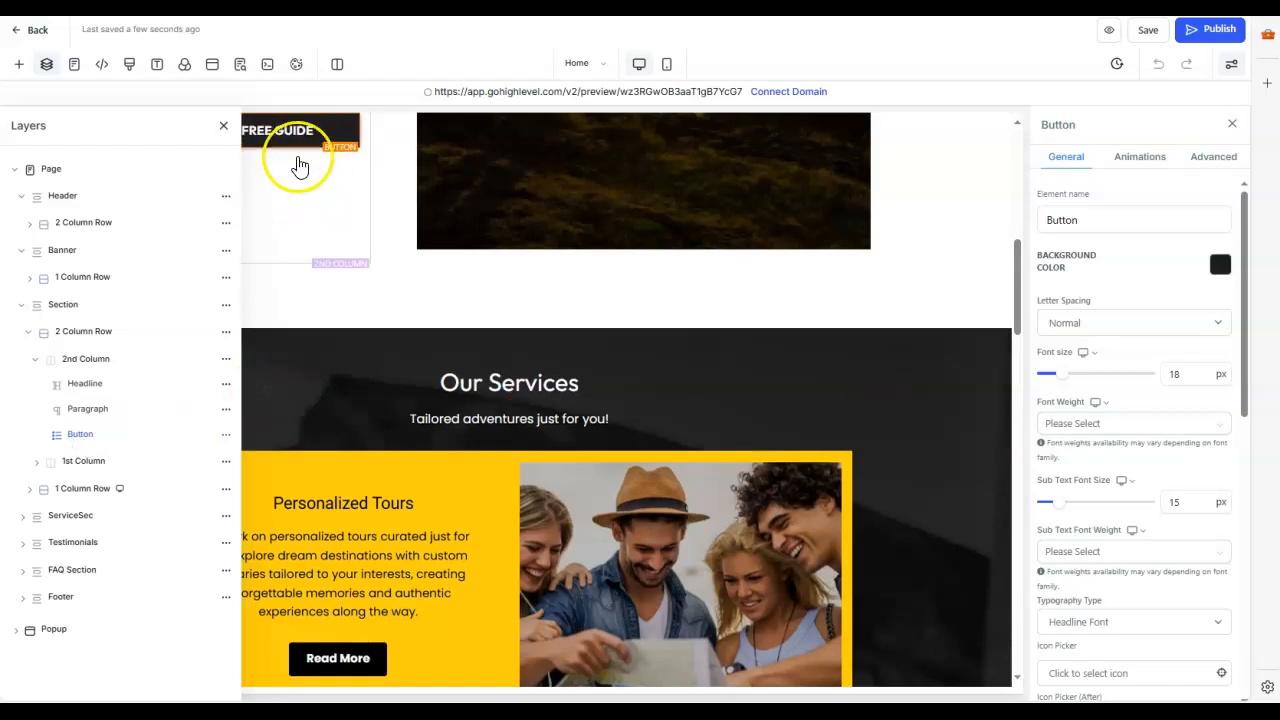
left_click(82, 461)
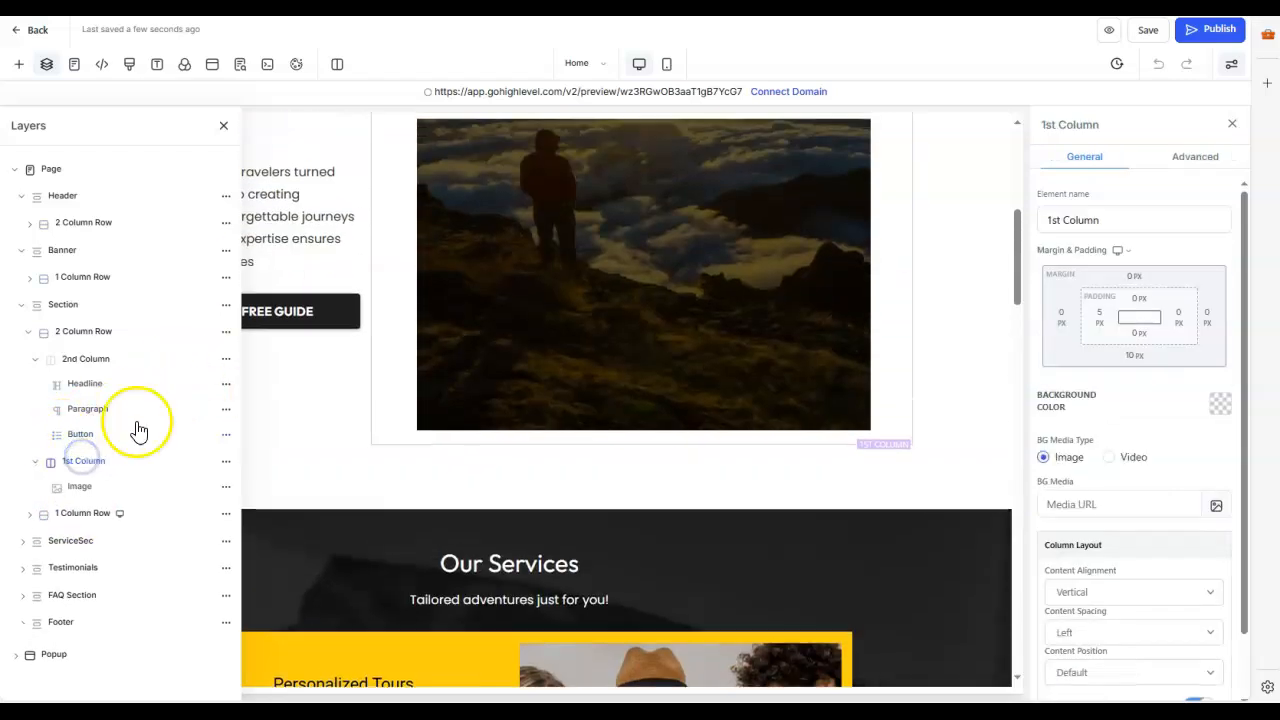
left_click(85, 516)
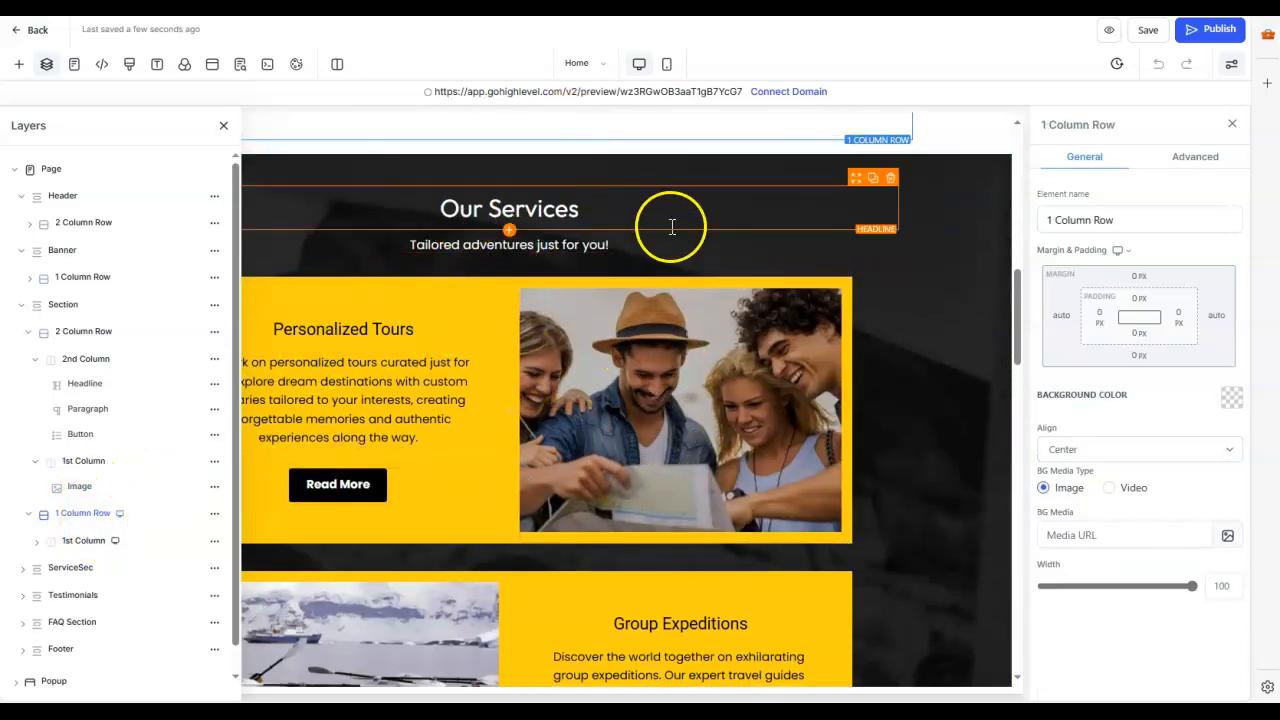
scroll(660, 240, "up", 2)
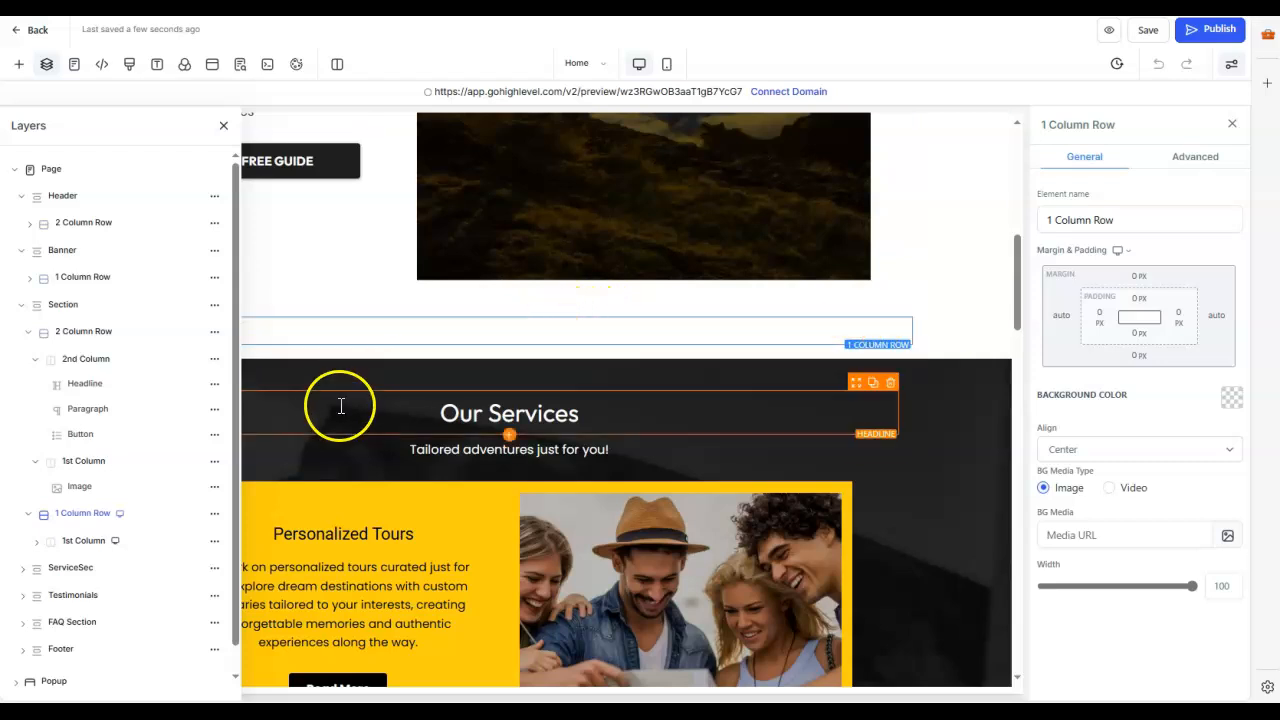
Step: Examine the ServiceSec section and its rows, and view the page's popup before closing it
left_click(90, 567)
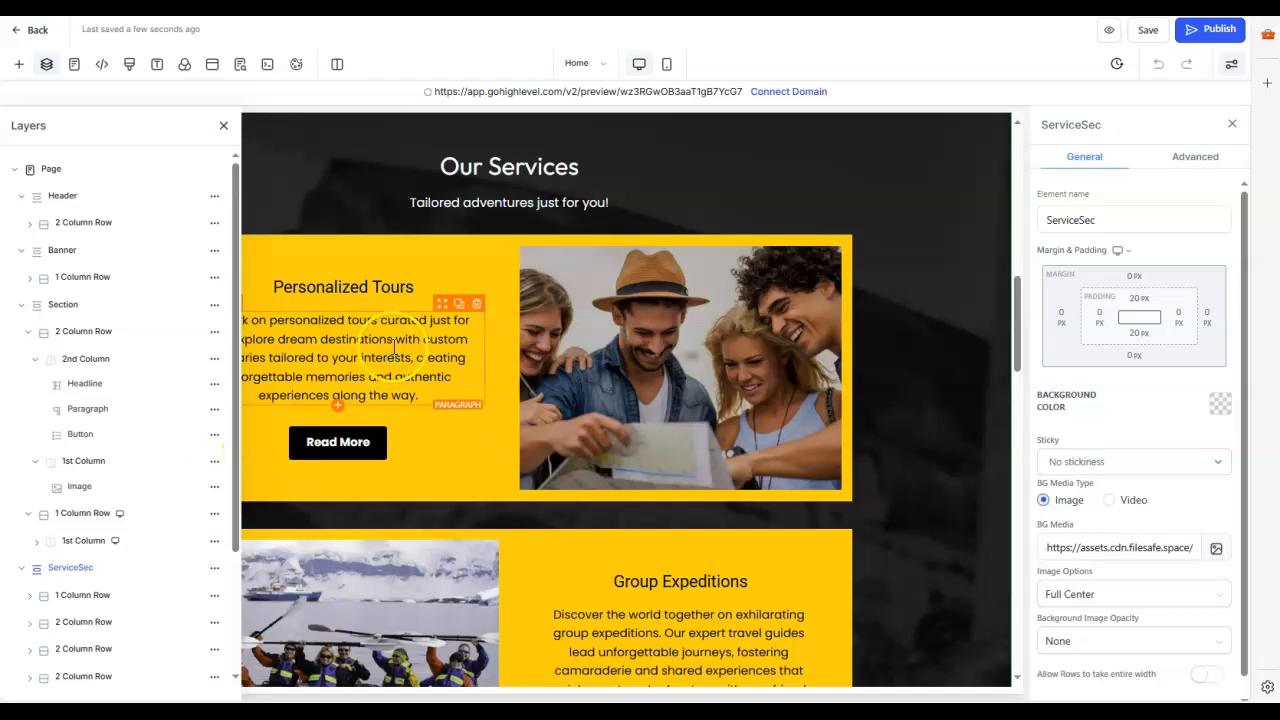
scroll(416, 342, "down", 1)
scroll(166, 486, "down", 3)
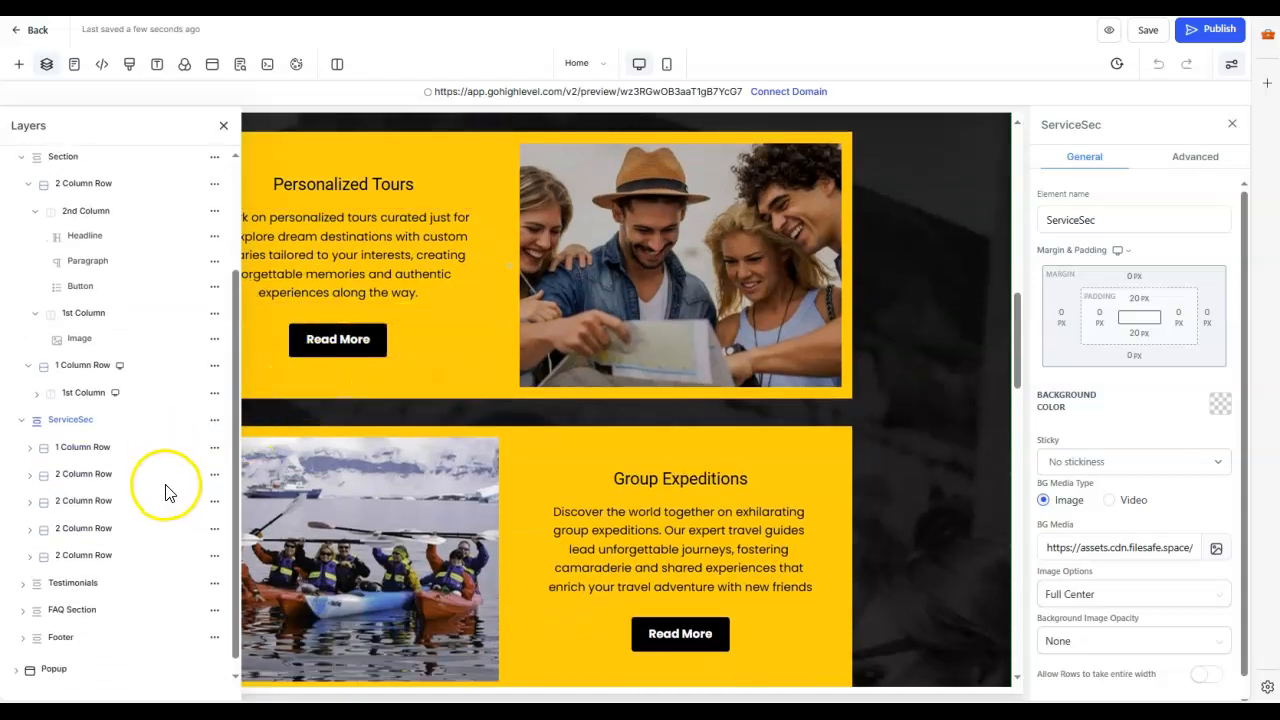
left_click(55, 655)
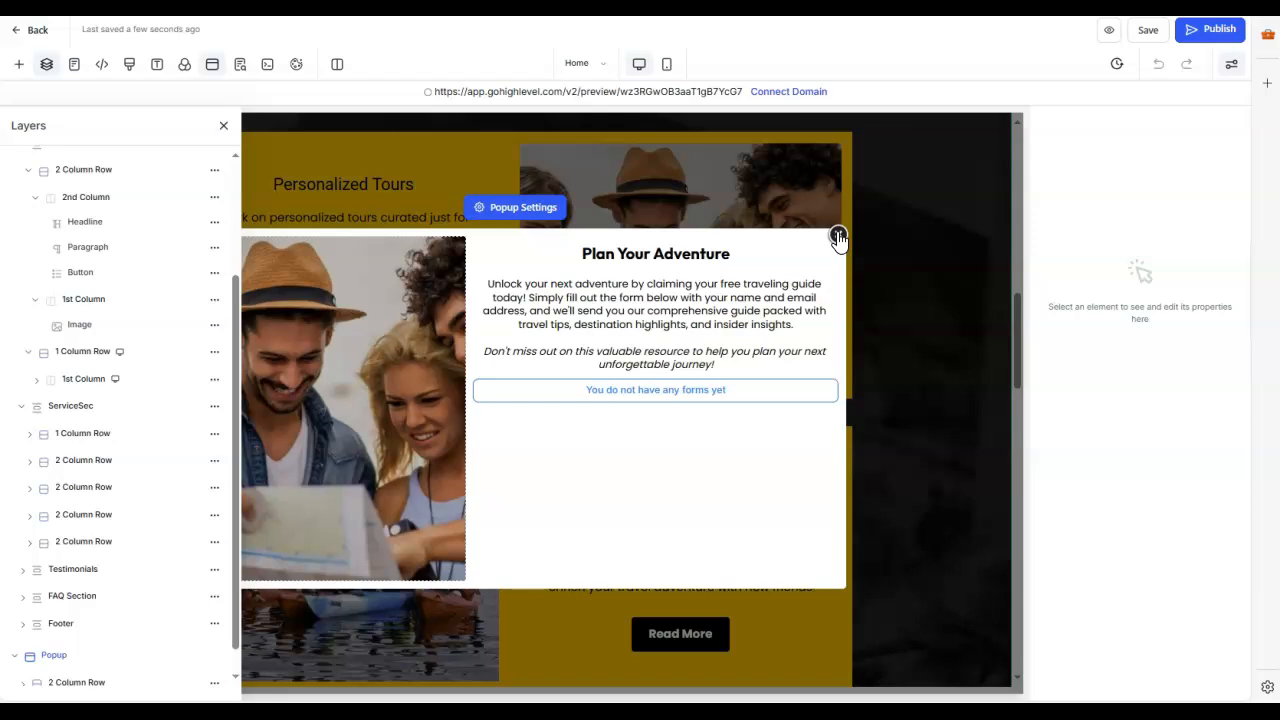
left_click(838, 237)
Step: Collapse the Page layers, close the layer tree and return to the start of the home page
left_click(72, 406)
scroll(128, 345, "up", 2)
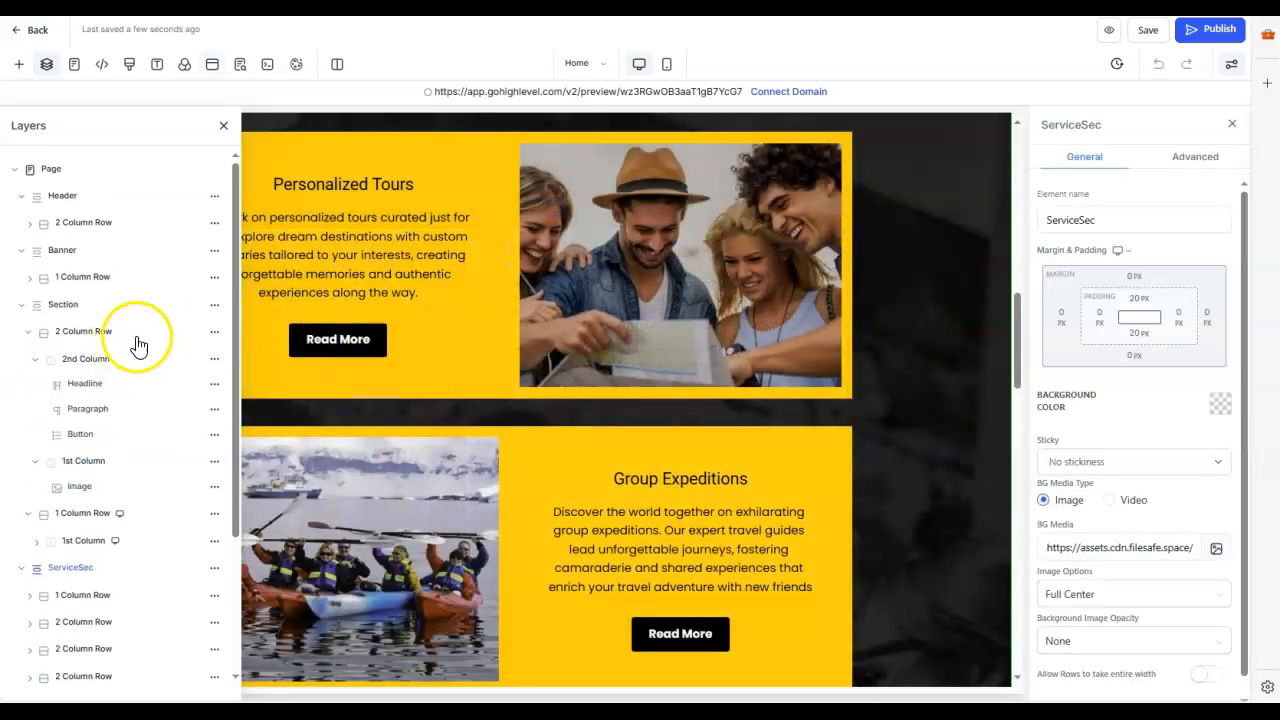
left_click(45, 168)
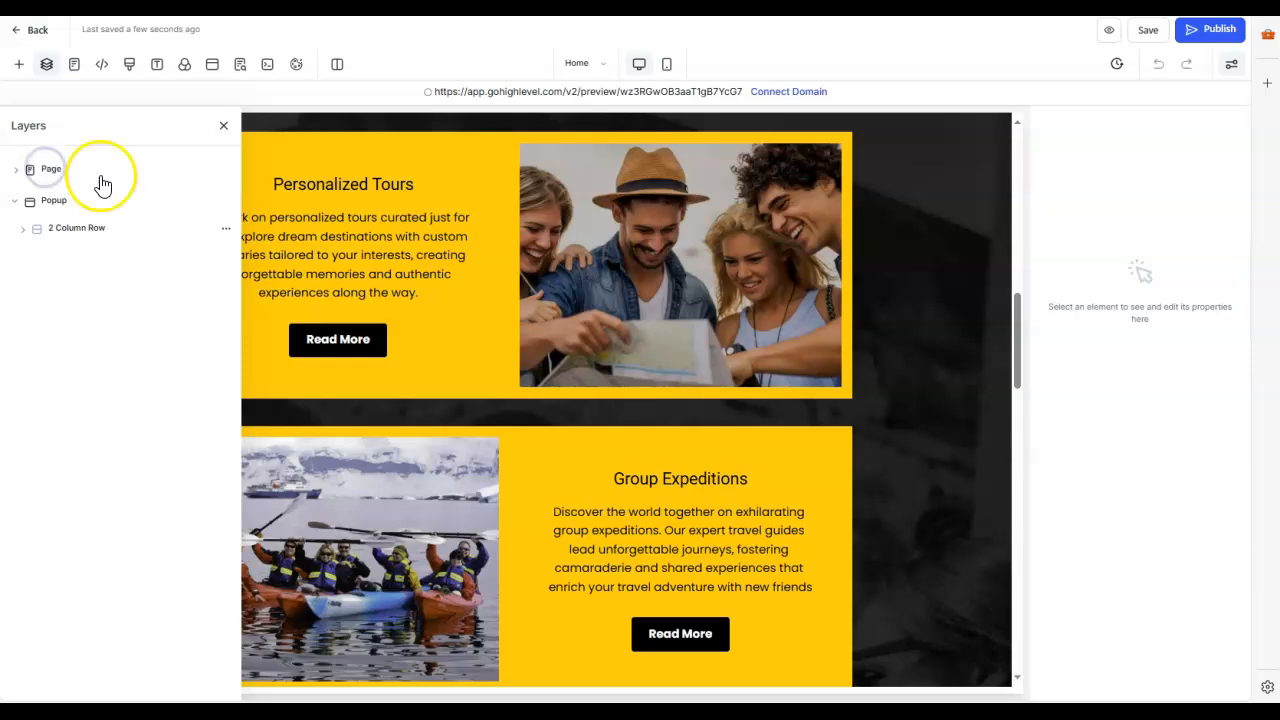
scroll(846, 304, "up", 5)
scroll(847, 298, "up", 2)
left_click(224, 127)
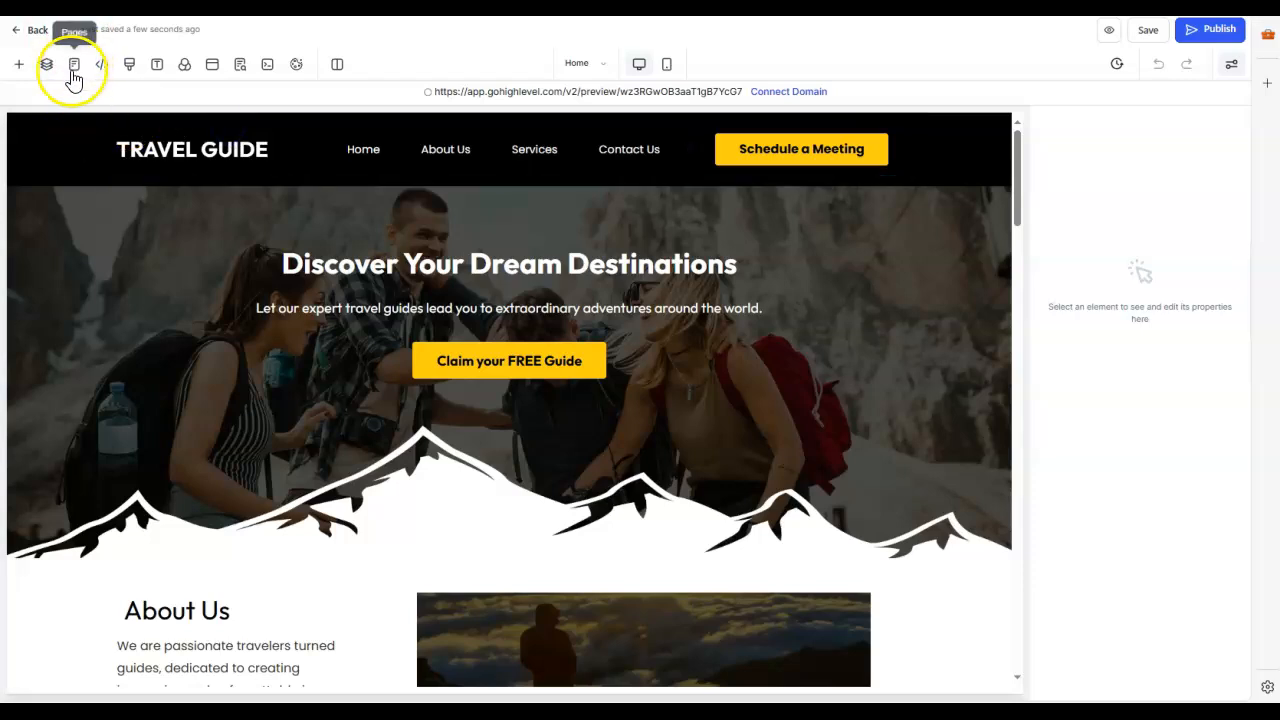
Step: Open the site's Contact page and look over its contact form, FAQ and footer sections
left_click(72, 68)
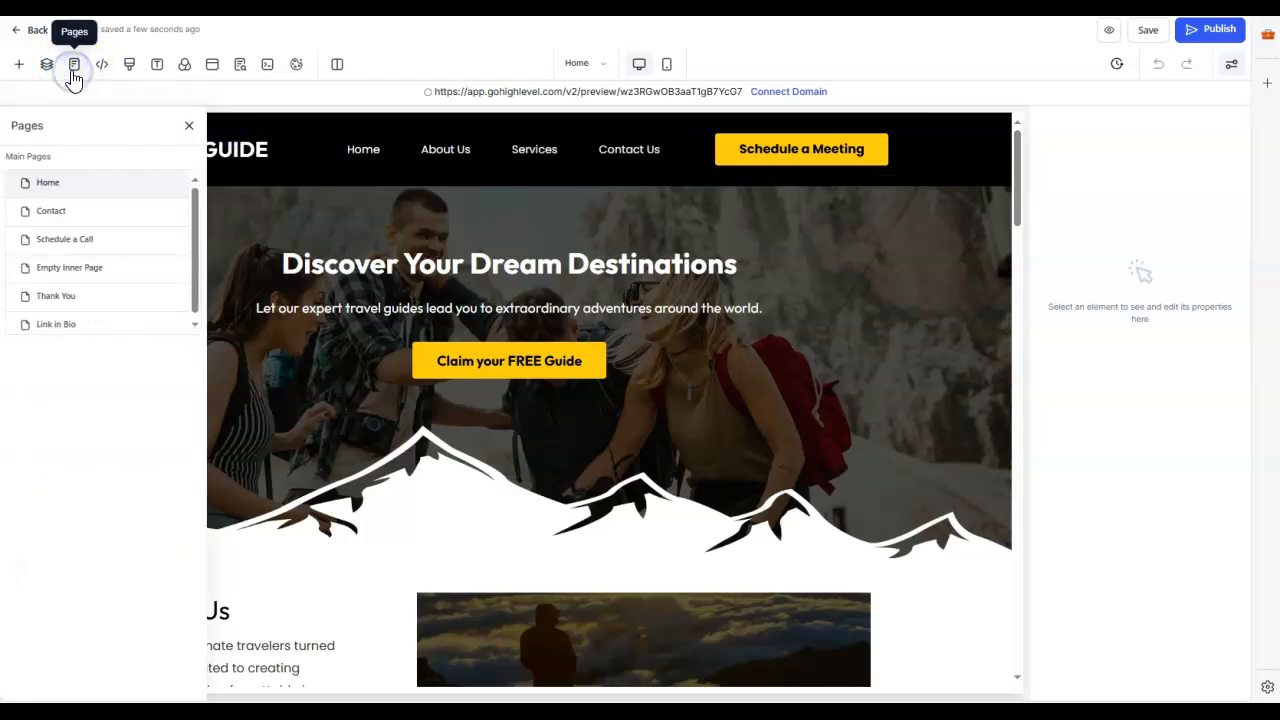
left_click(57, 214)
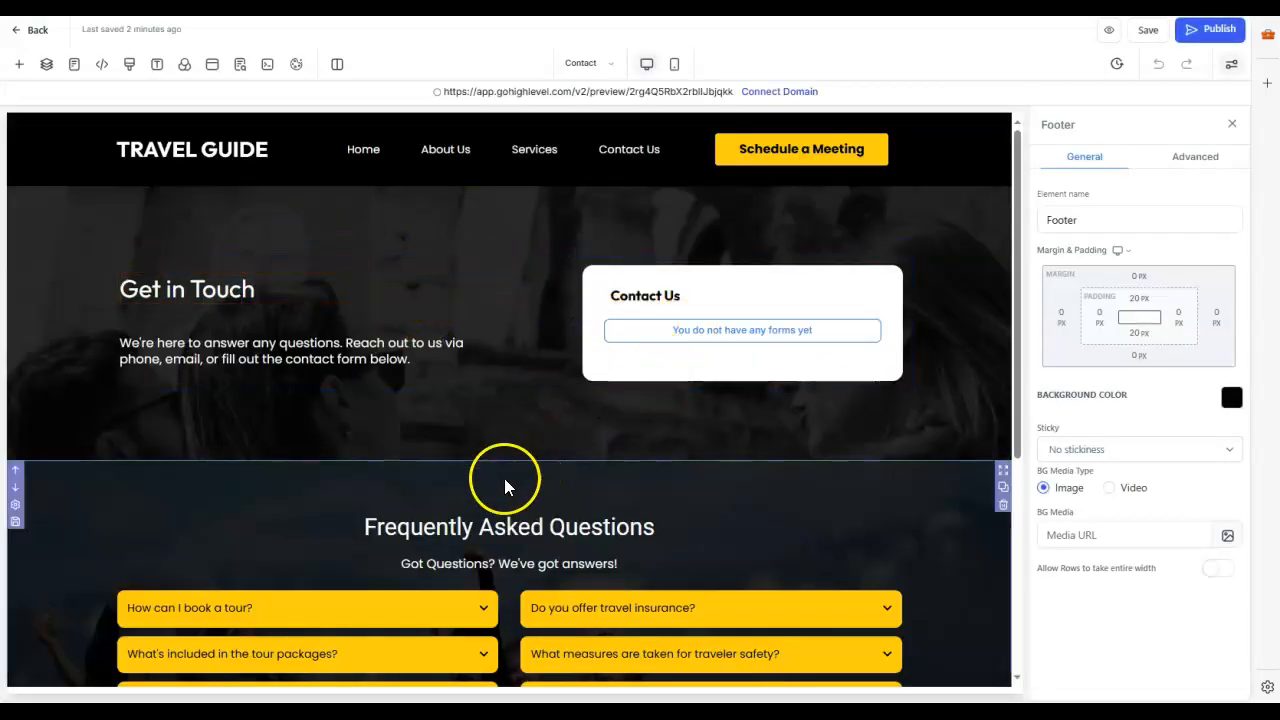
scroll(477, 478, "down", 3)
scroll(488, 432, "down", 2)
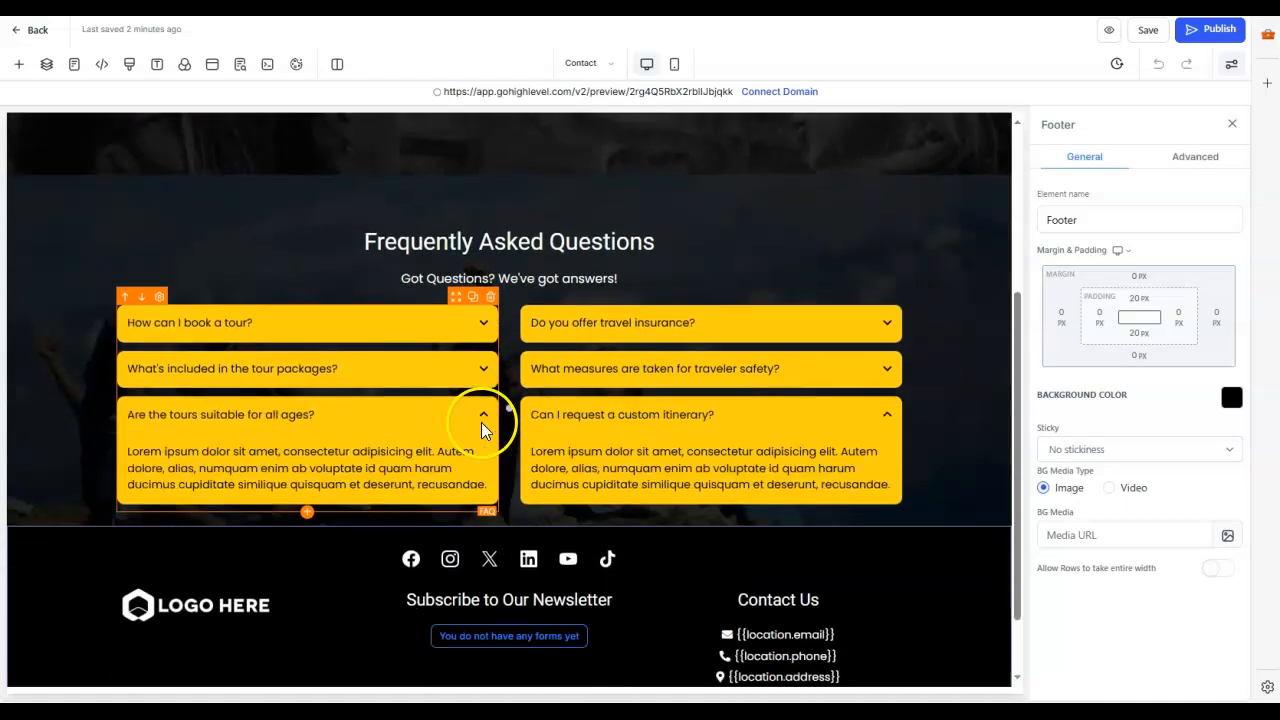
scroll(495, 395, "up", 5)
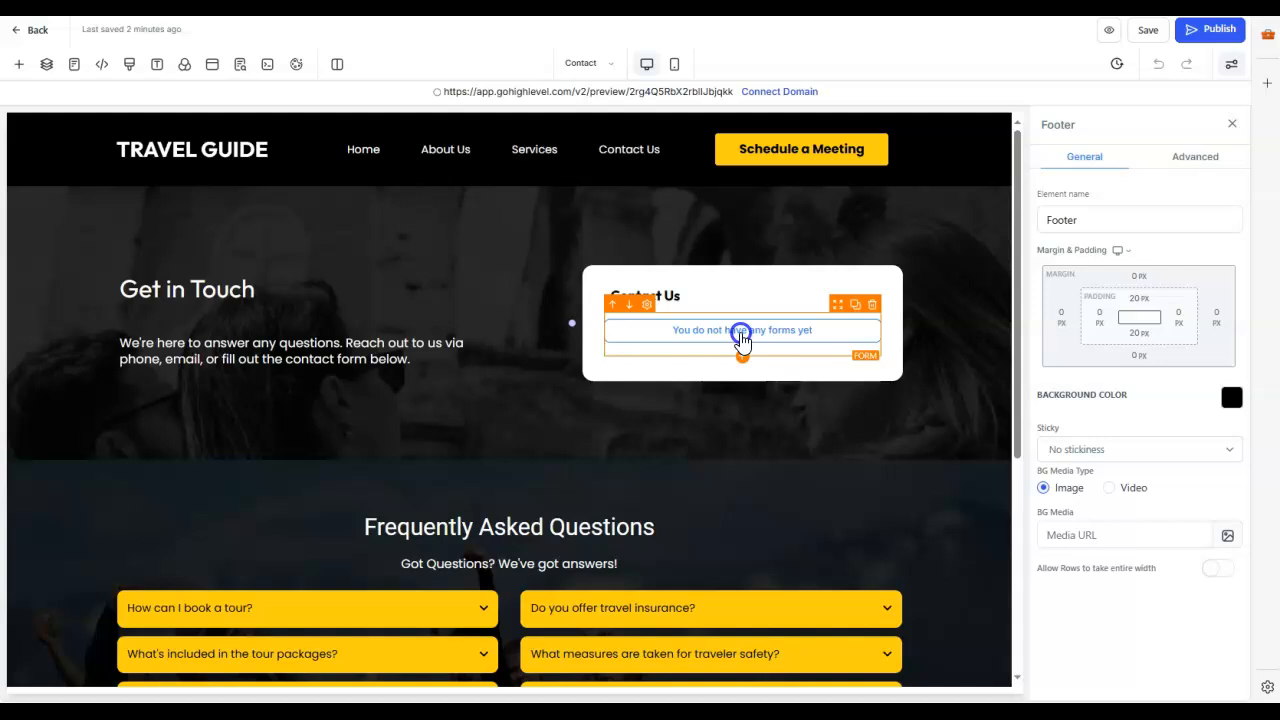
Step: Select the form element in the Contact Us box and open the form for editing
left_click(737, 338)
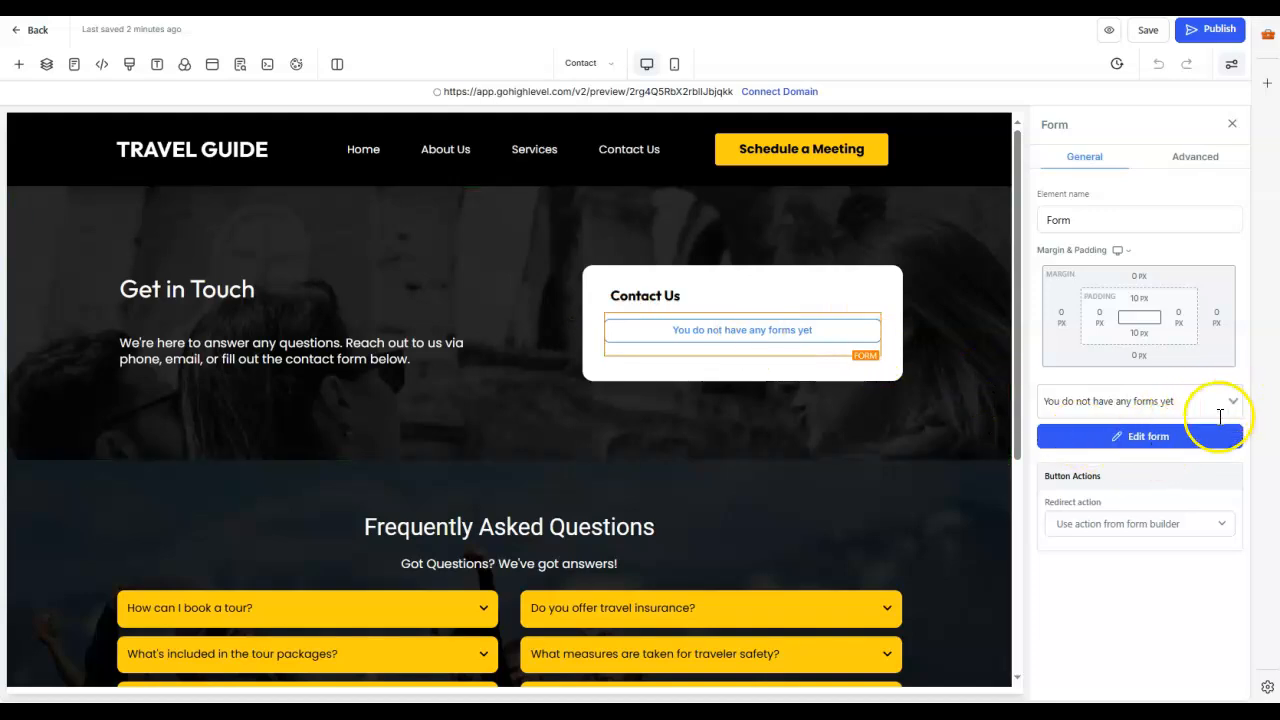
left_click(1145, 438)
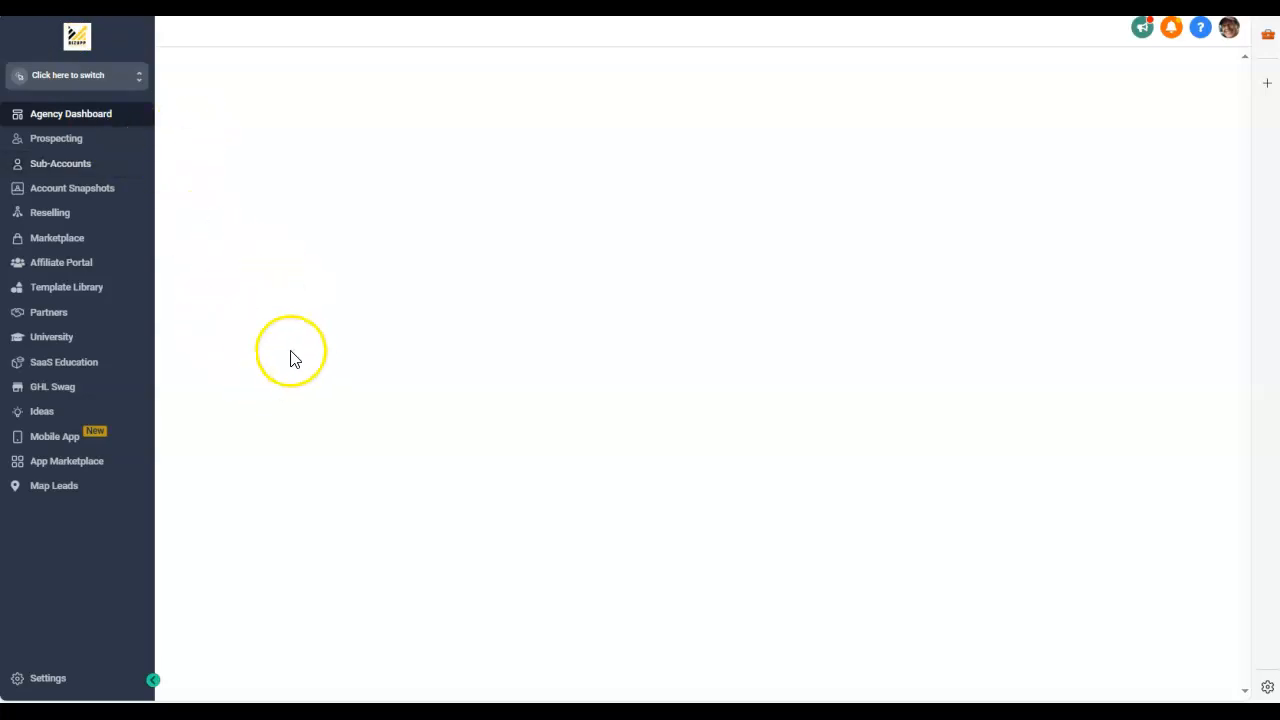
left_click(155, 682)
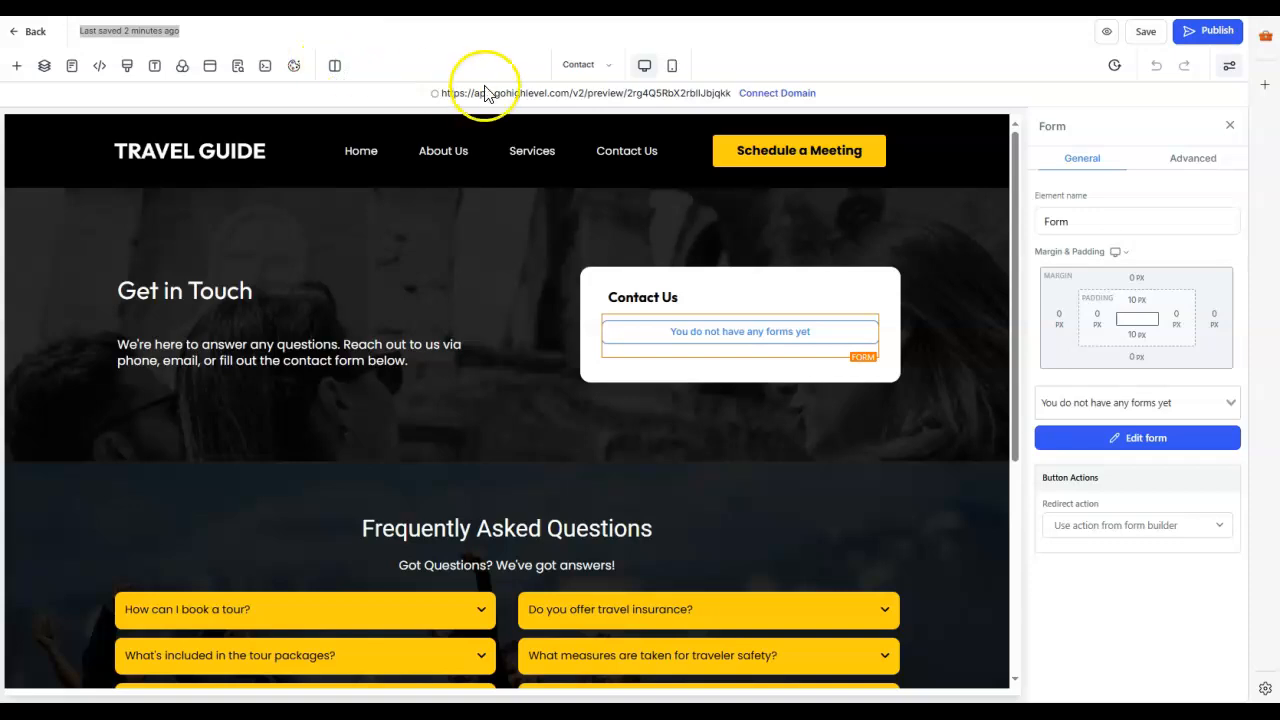
Step: View the redirect action options of the Contact Us form, leaving its current choice in place
left_click(740, 333)
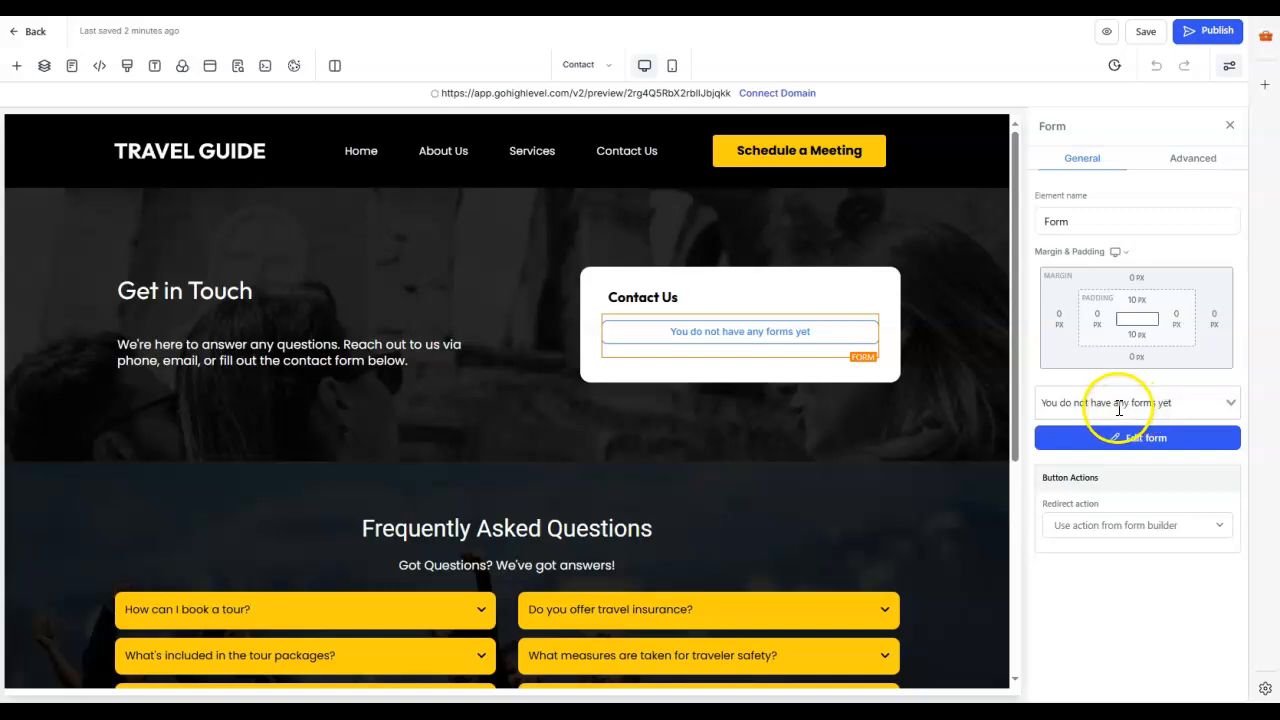
left_click(1222, 526)
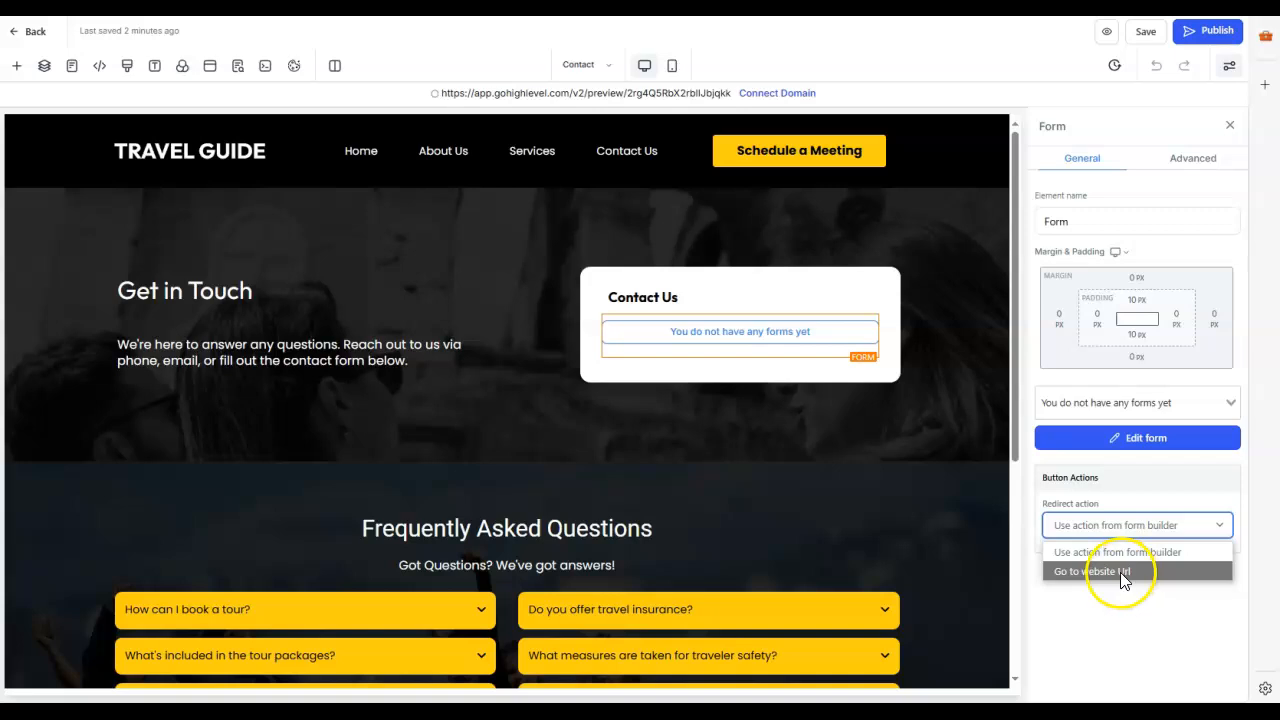
left_click(1151, 489)
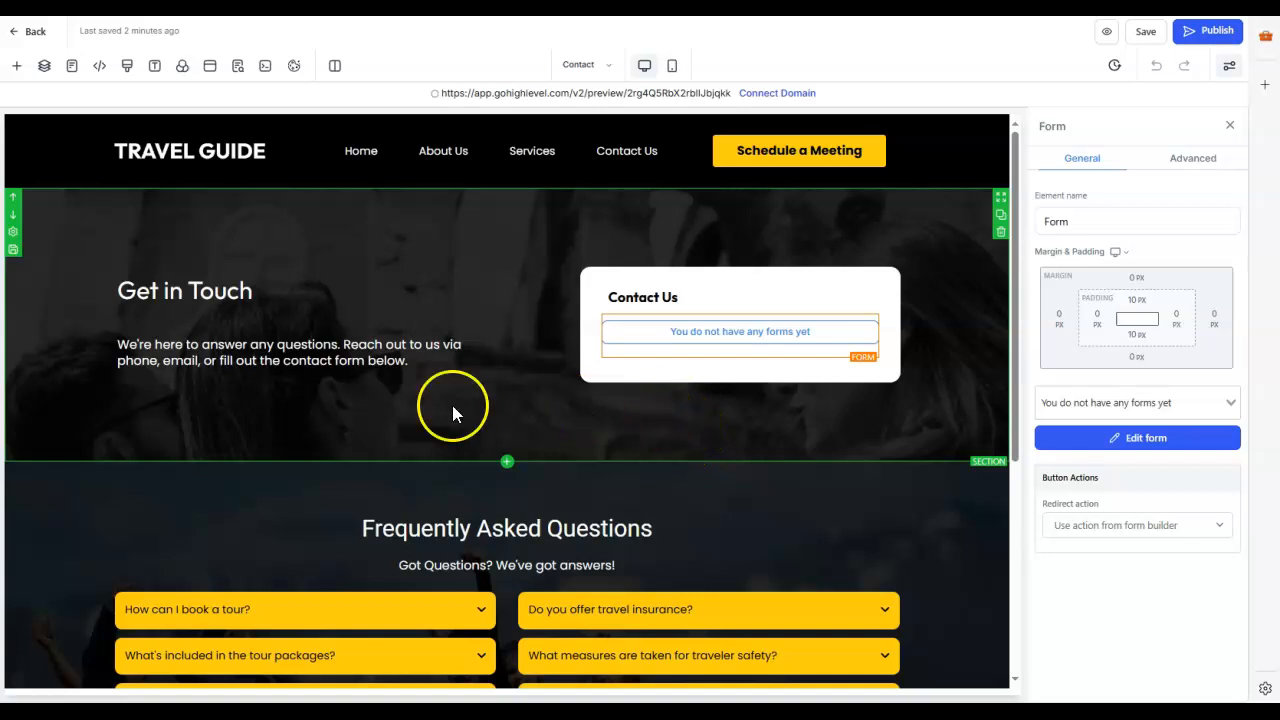
Step: Open the Schedule a Call page and select the calendar element in the Book Your Consultation box
left_click(71, 66)
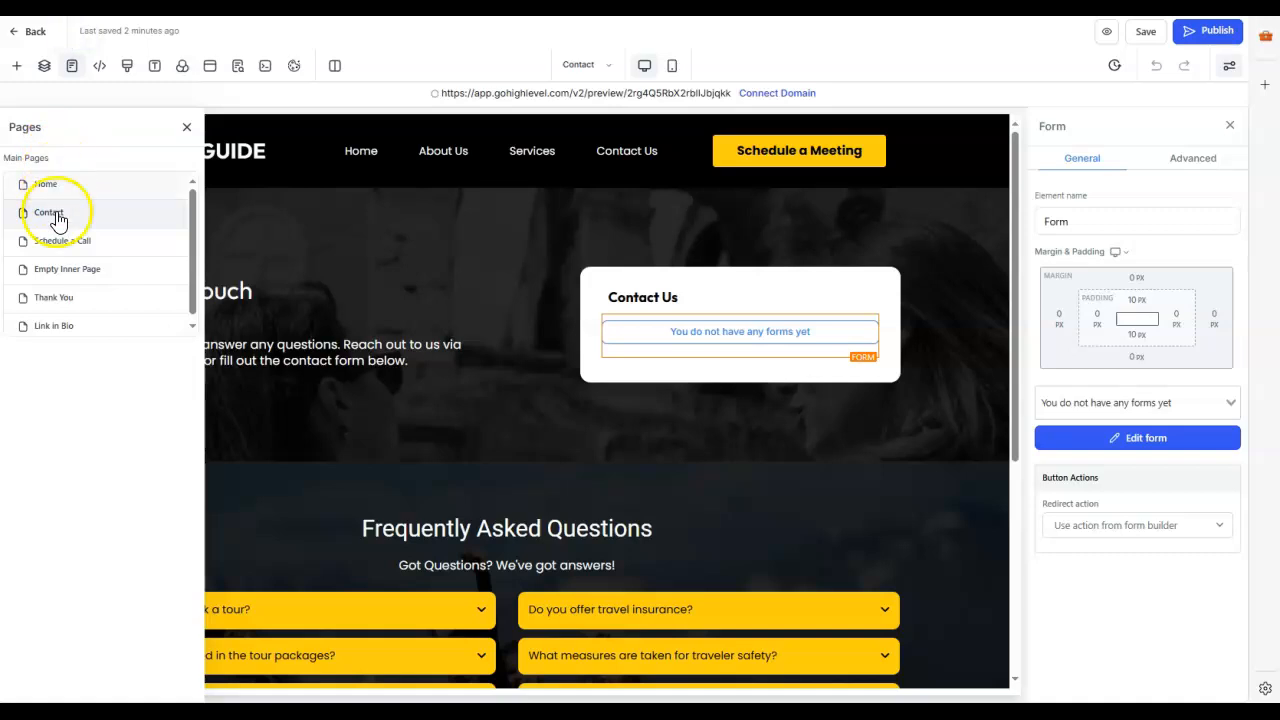
left_click(68, 244)
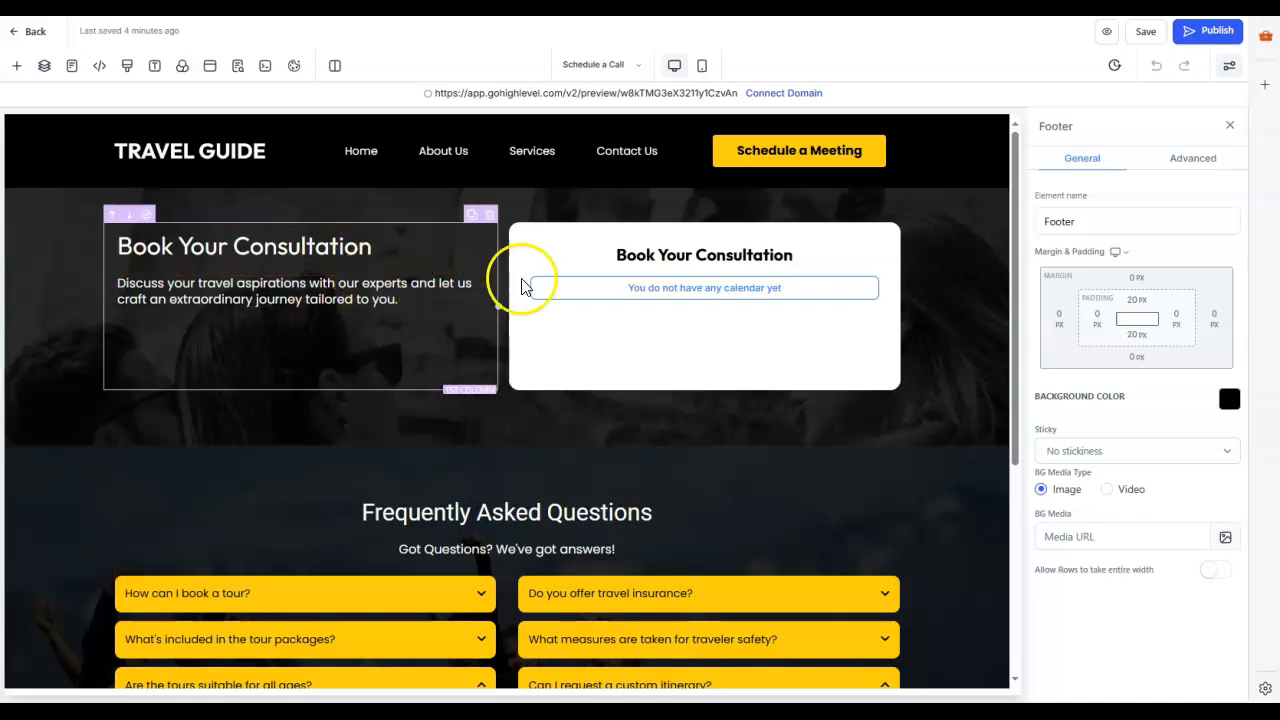
left_click(724, 295)
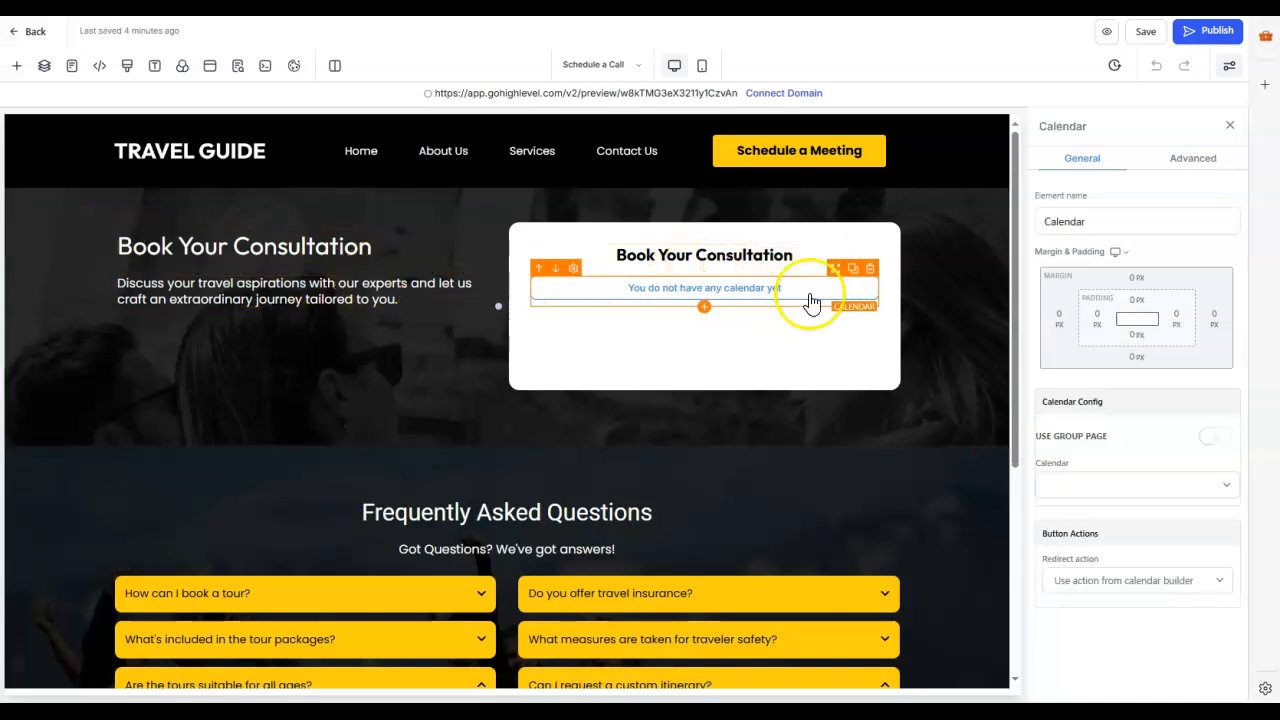
Step: Assign the Onboarding Calendar to the calendar element in the Book Your Consultation box
left_click(1225, 486)
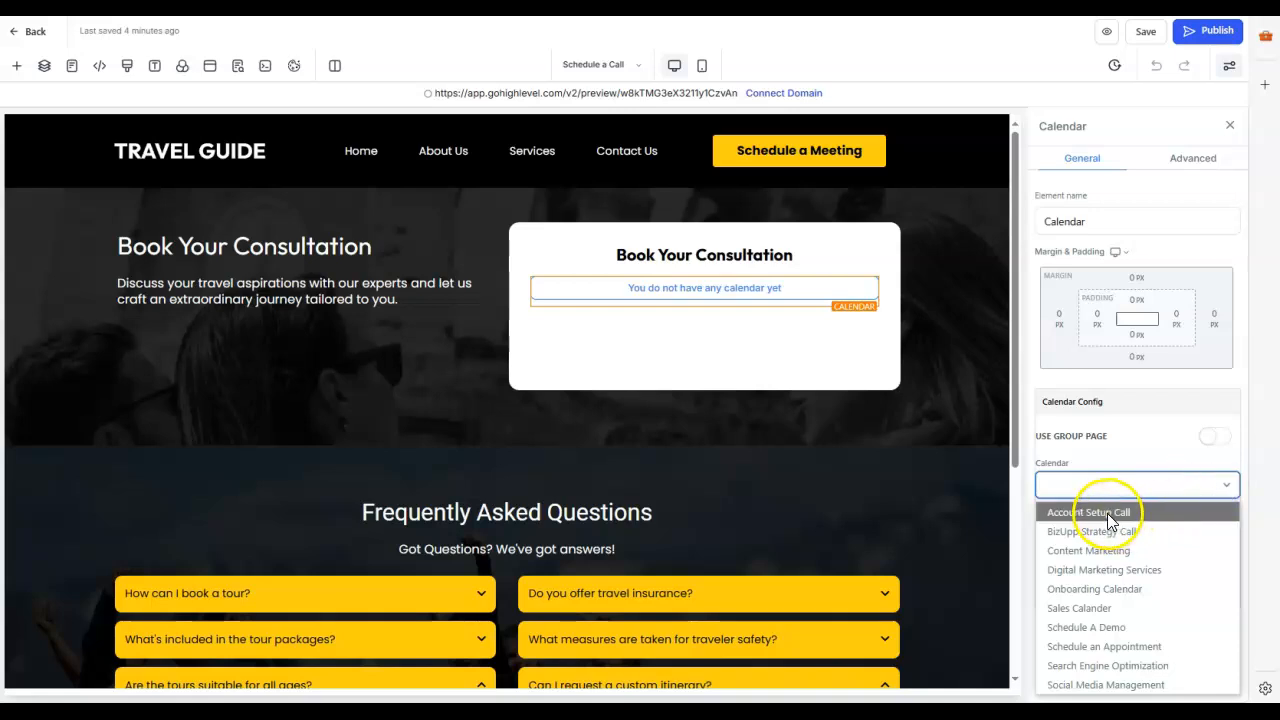
left_click(1084, 589)
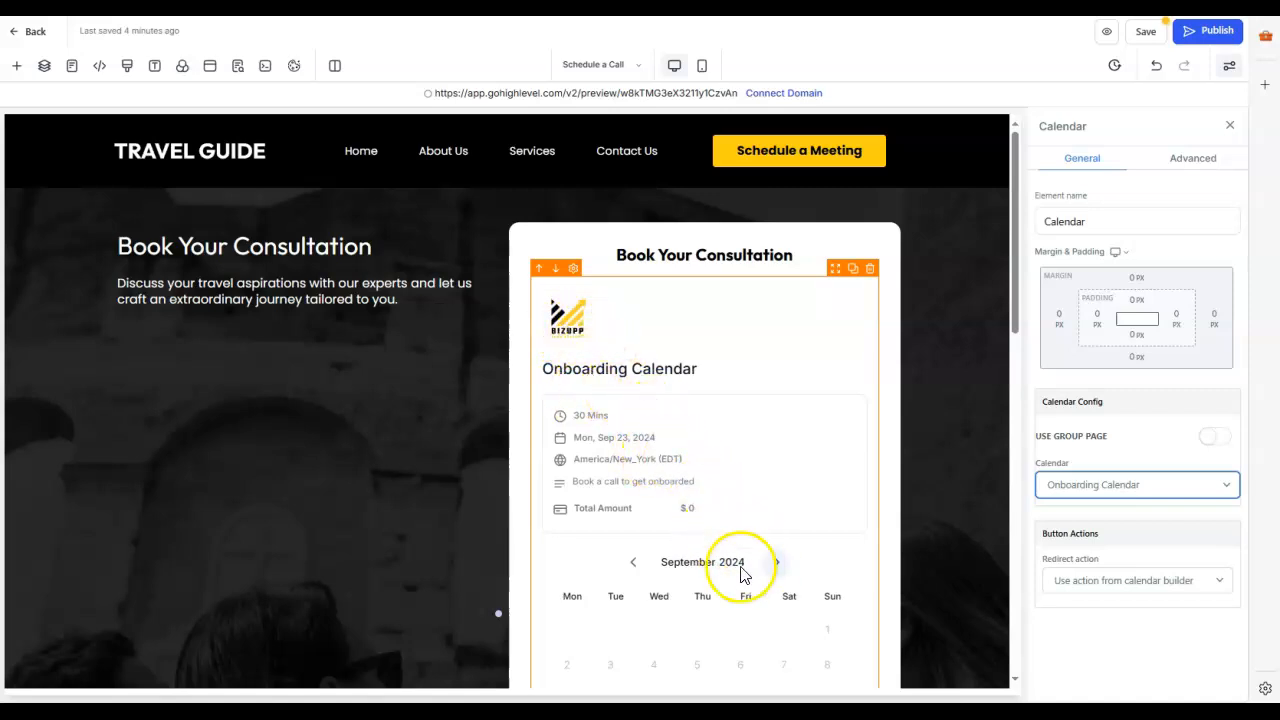
Step: Review the embedded booking calendar's details, dates and time zone on the Schedule a Call page, and save the page
scroll(801, 515, "down", 5)
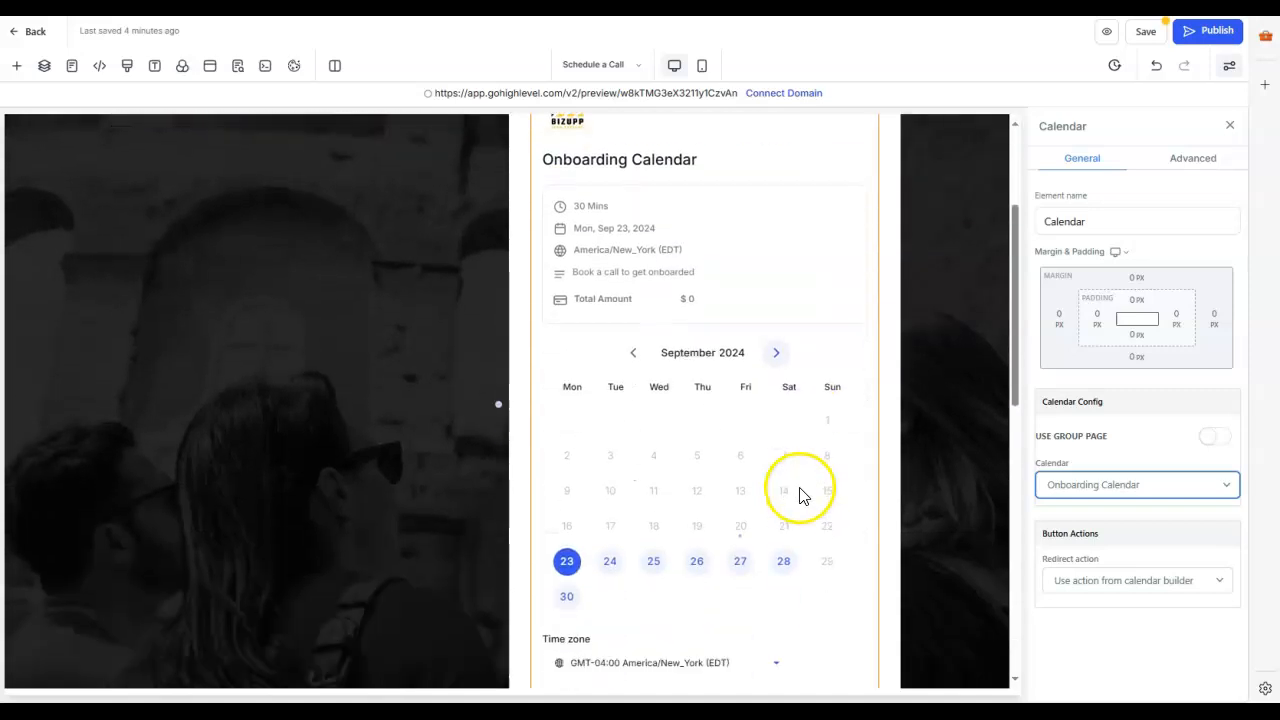
scroll(800, 493, "up", 2)
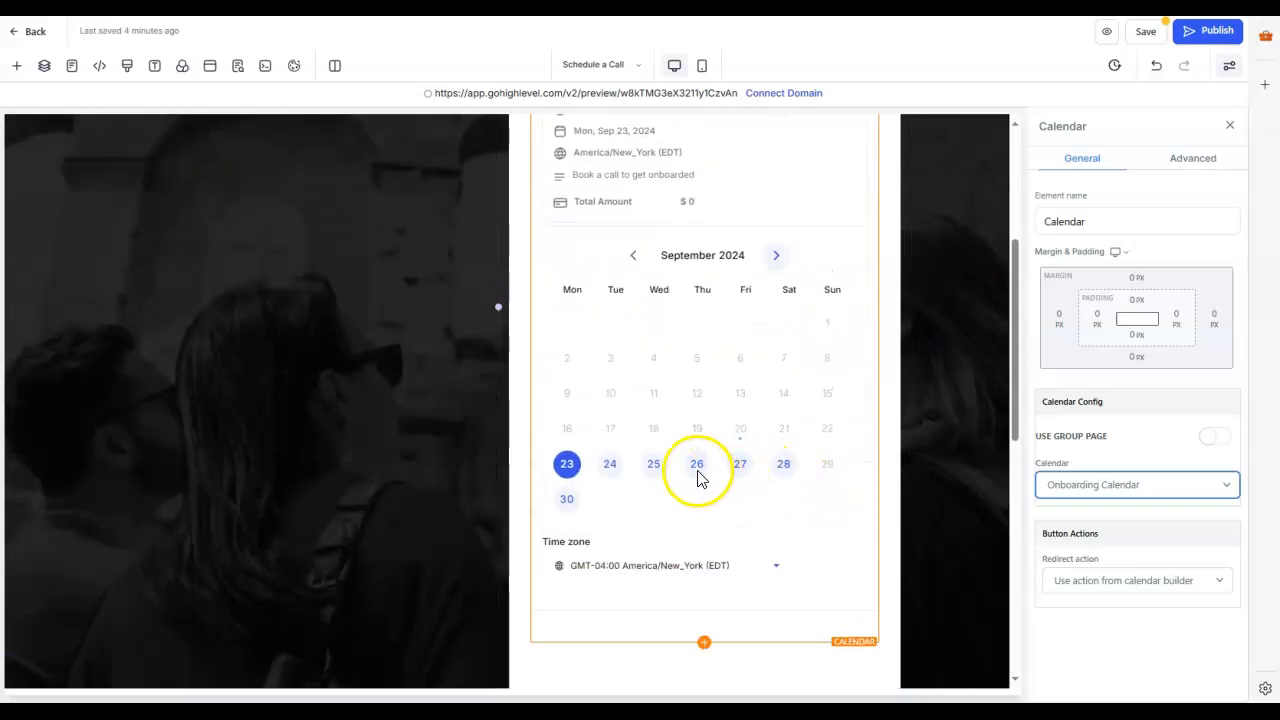
left_click(698, 477)
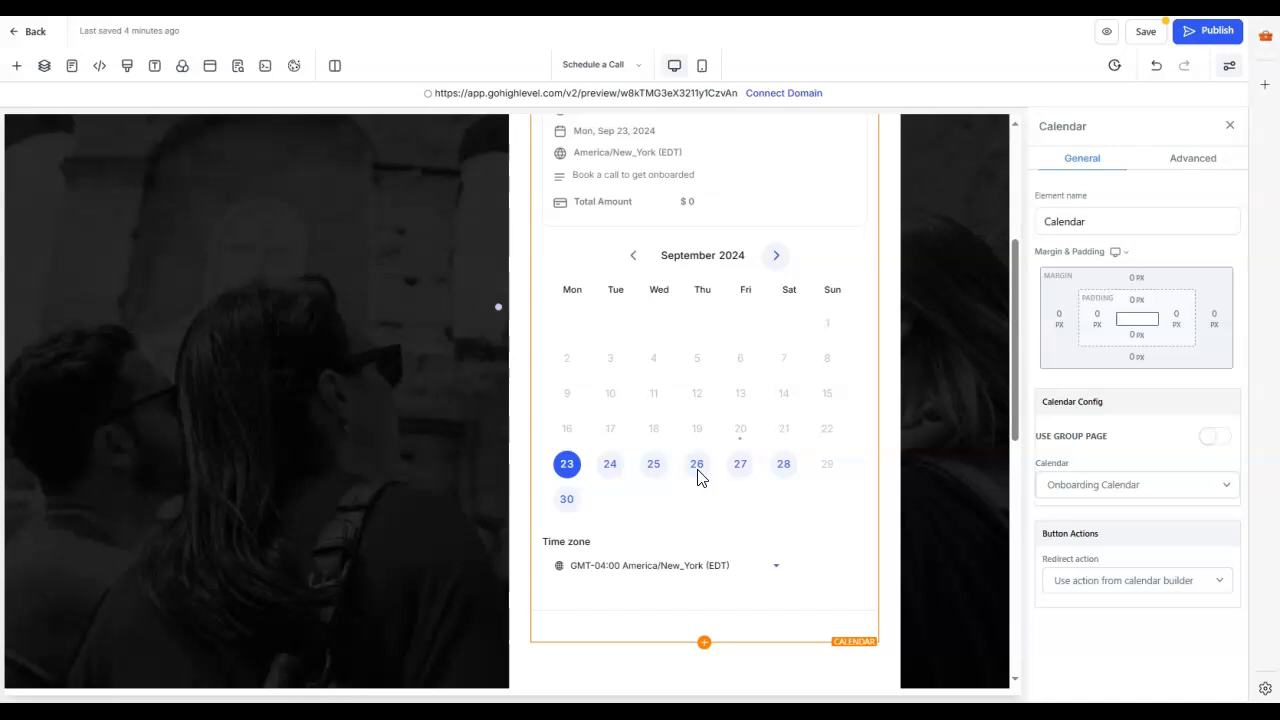
scroll(750, 497, "down", 2)
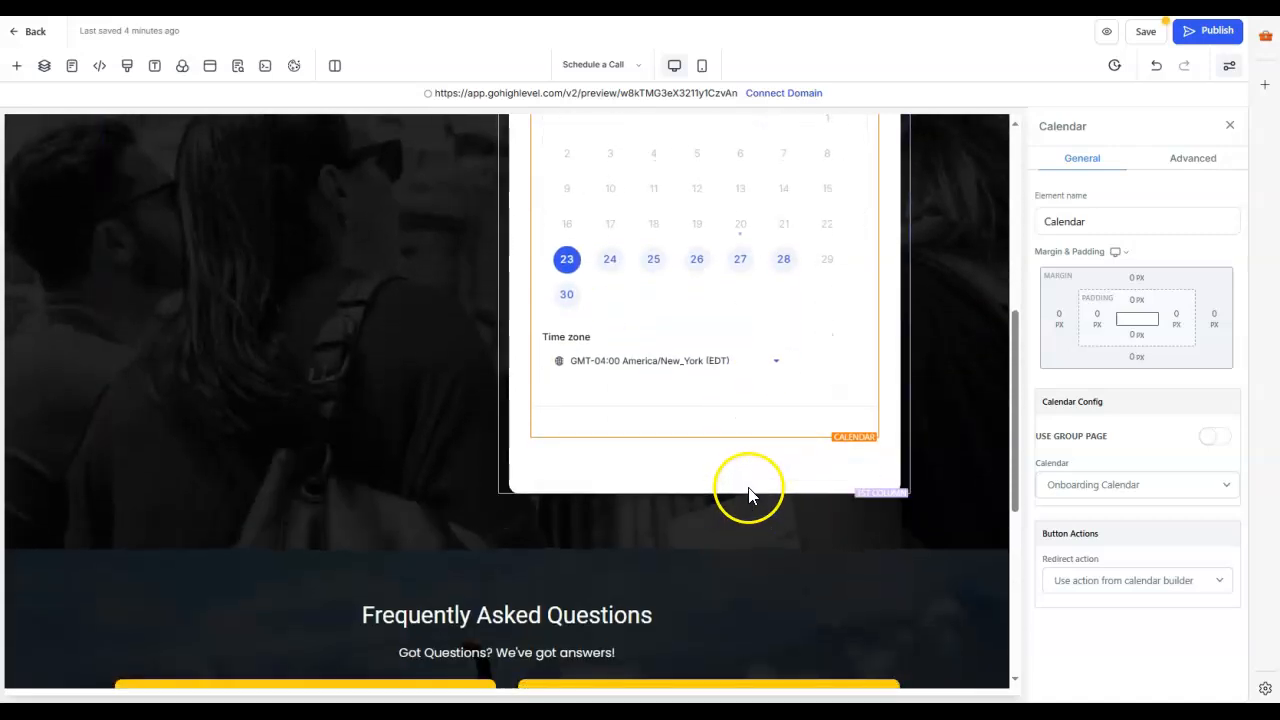
scroll(751, 477, "down", 3)
scroll(816, 481, "up", 2)
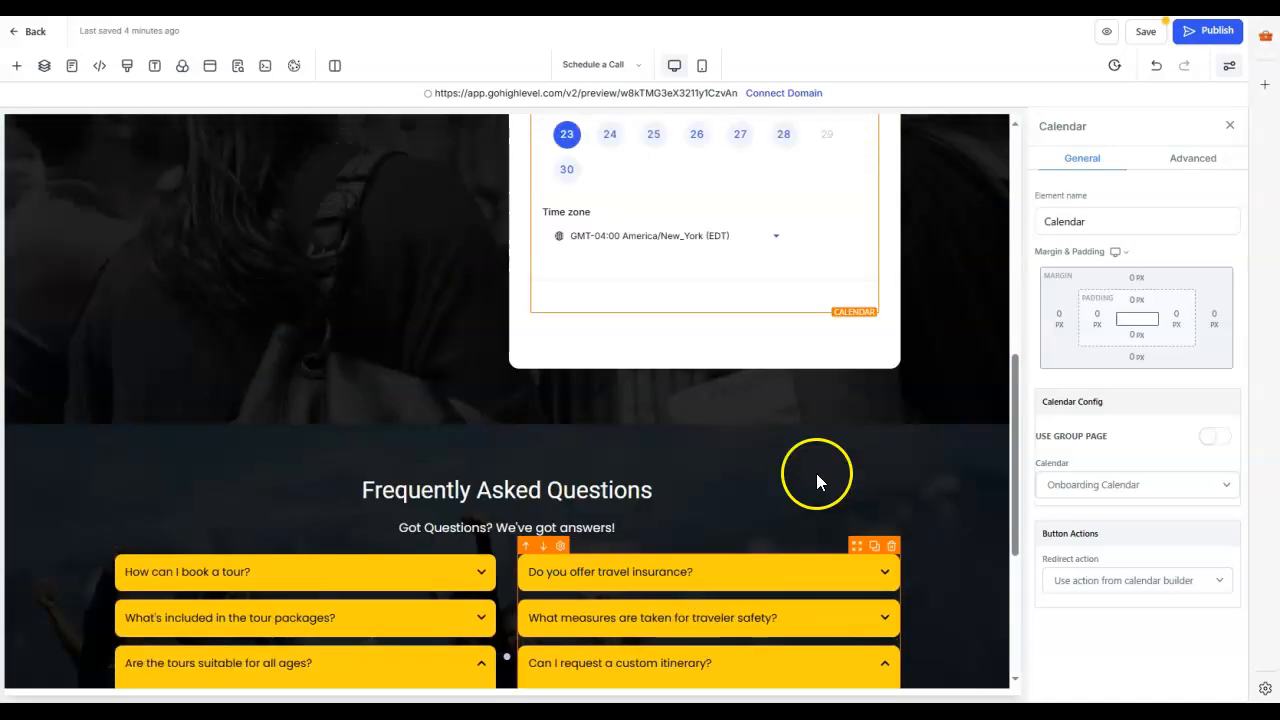
scroll(816, 481, "up", 4)
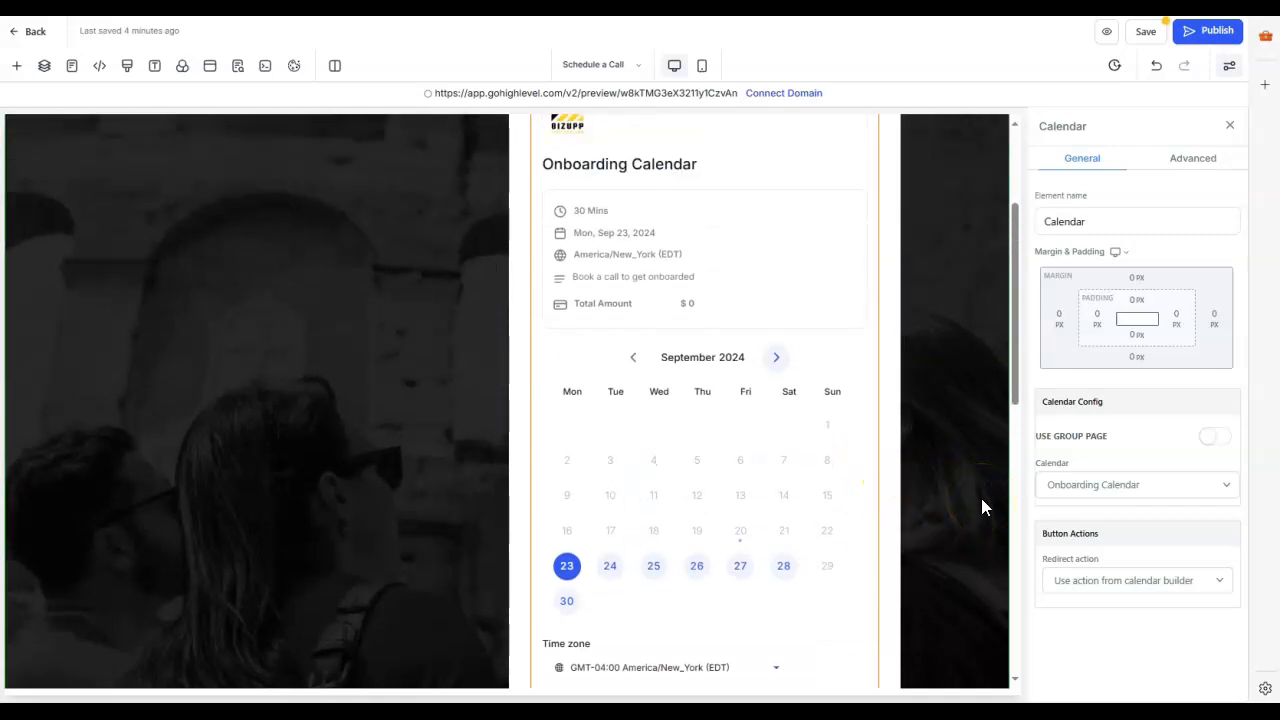
scroll(825, 630, "down", 1)
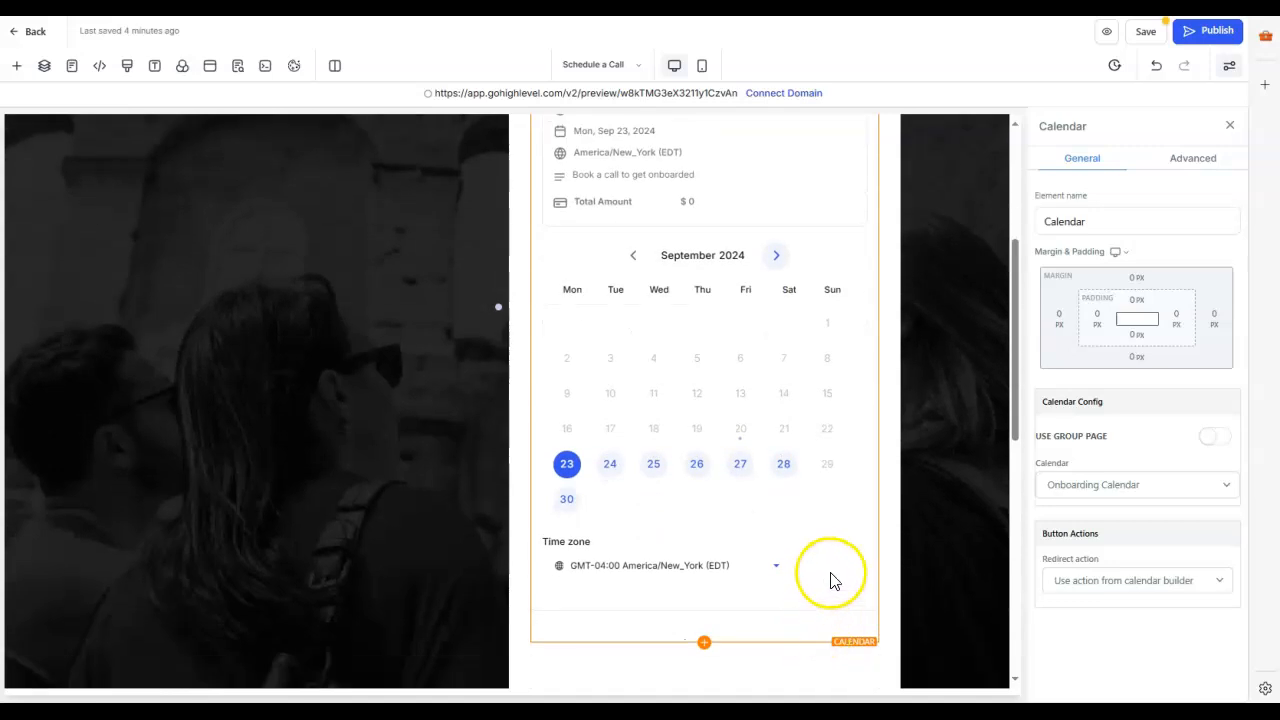
scroll(840, 582, "up", 2)
scroll(853, 580, "down", 1)
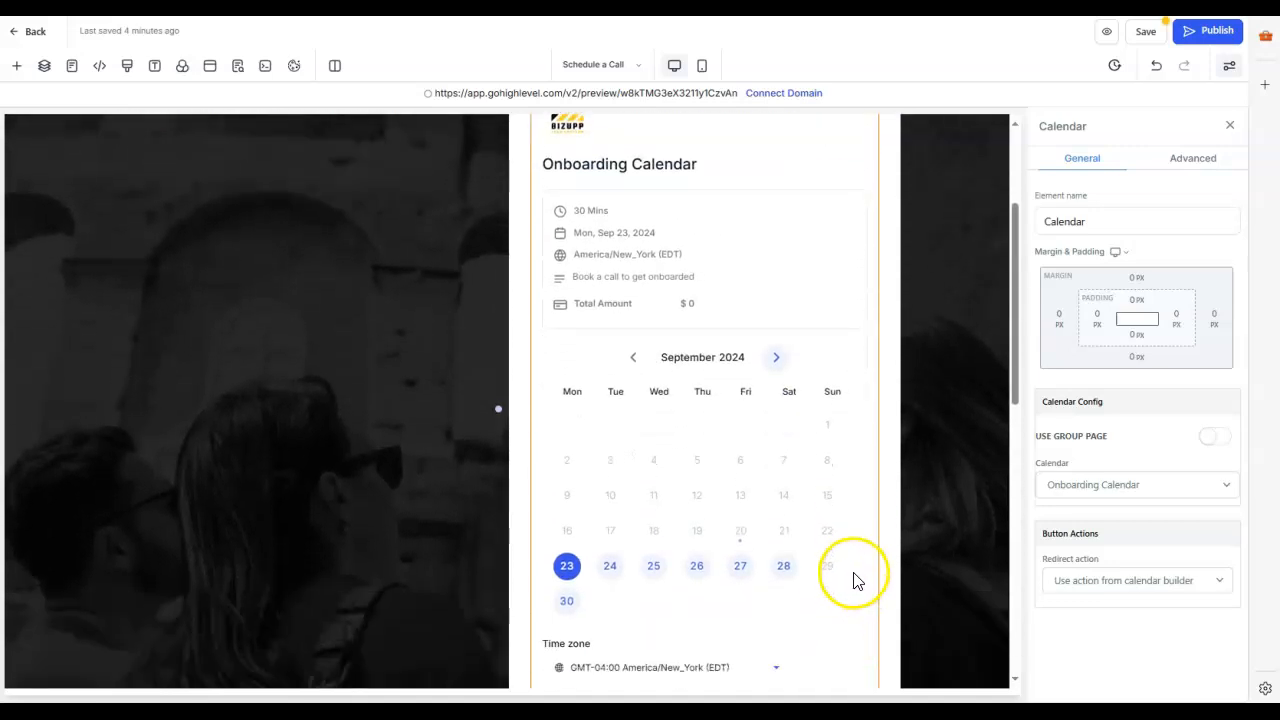
scroll(853, 580, "up", 2)
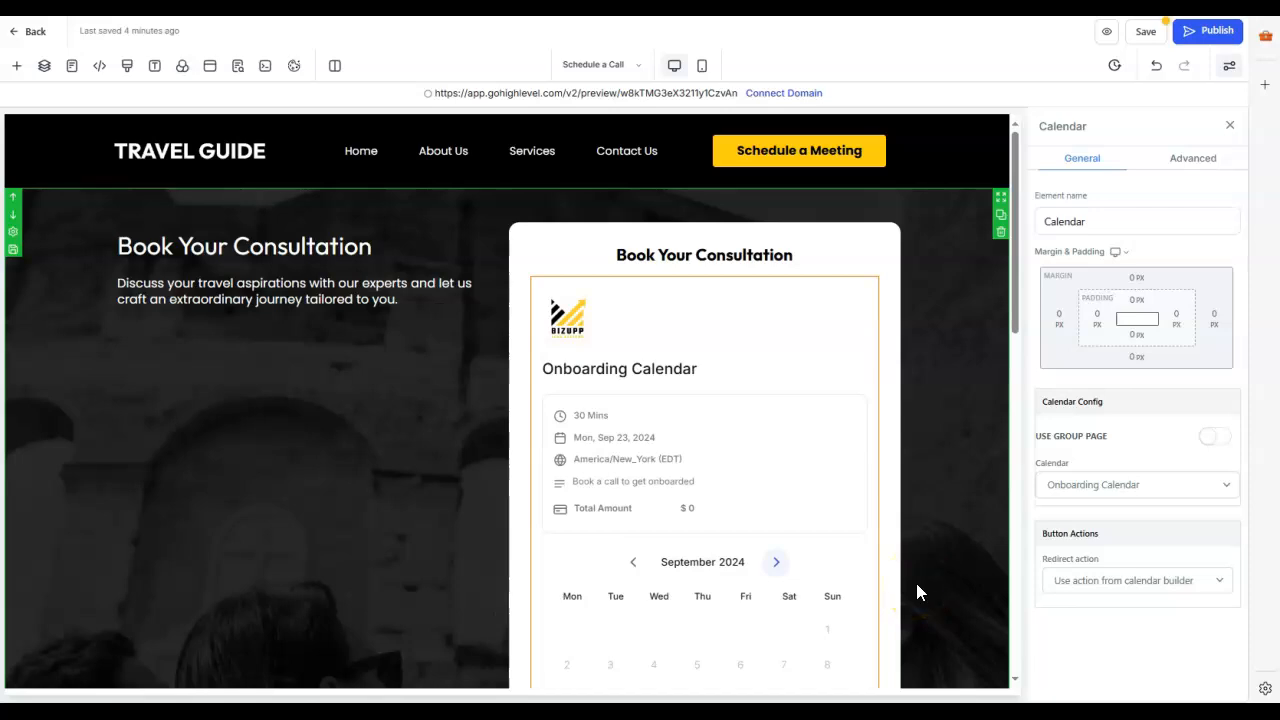
scroll(694, 580, "down", 2)
scroll(738, 472, "down", 2)
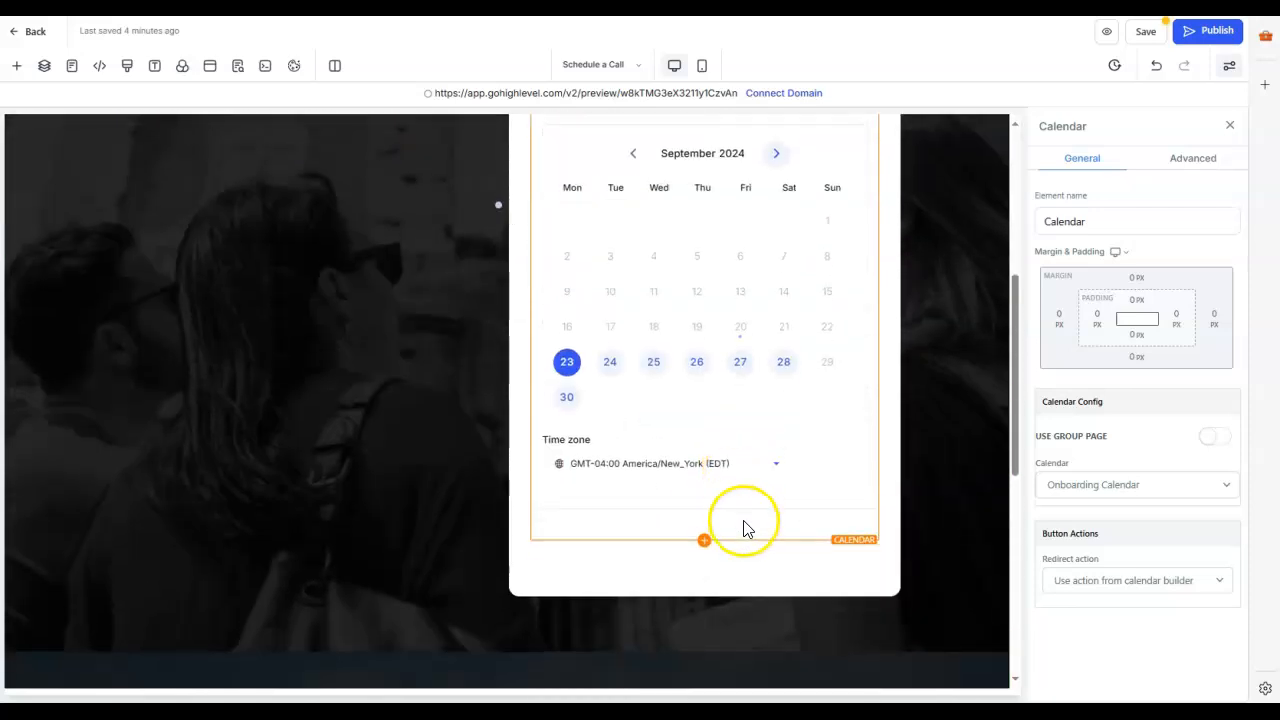
scroll(743, 529, "up", 4)
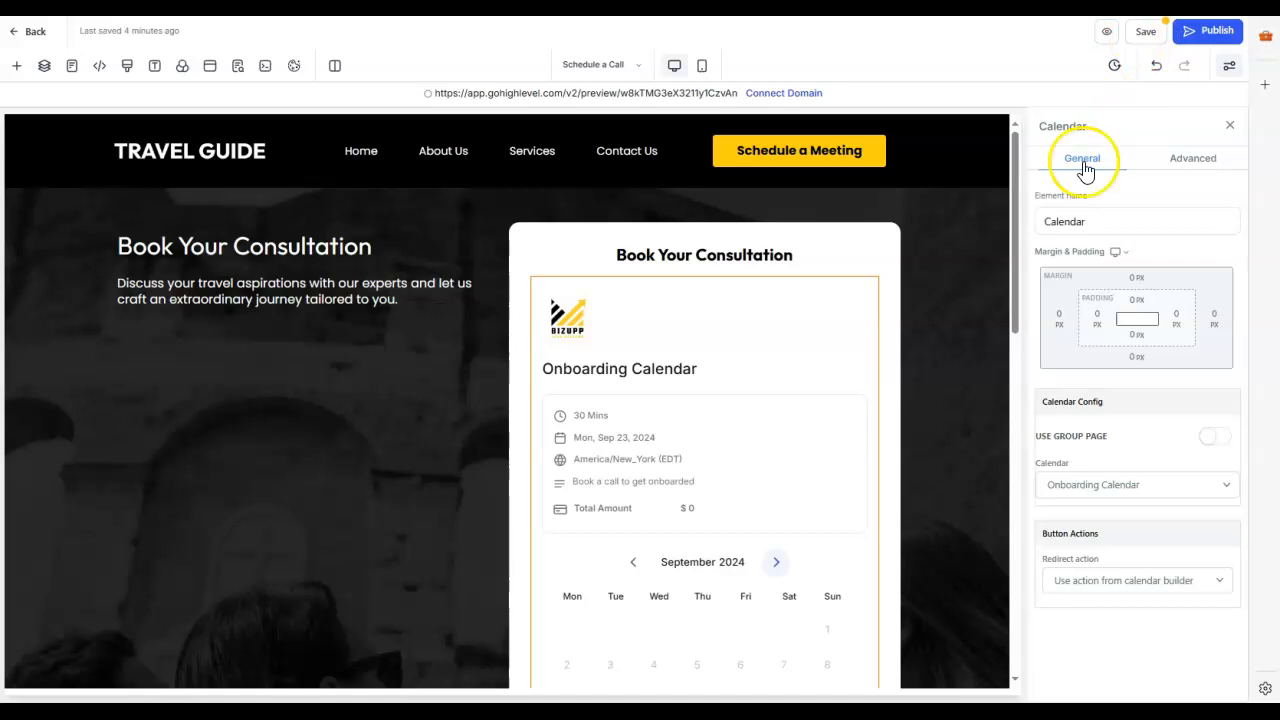
left_click(1141, 33)
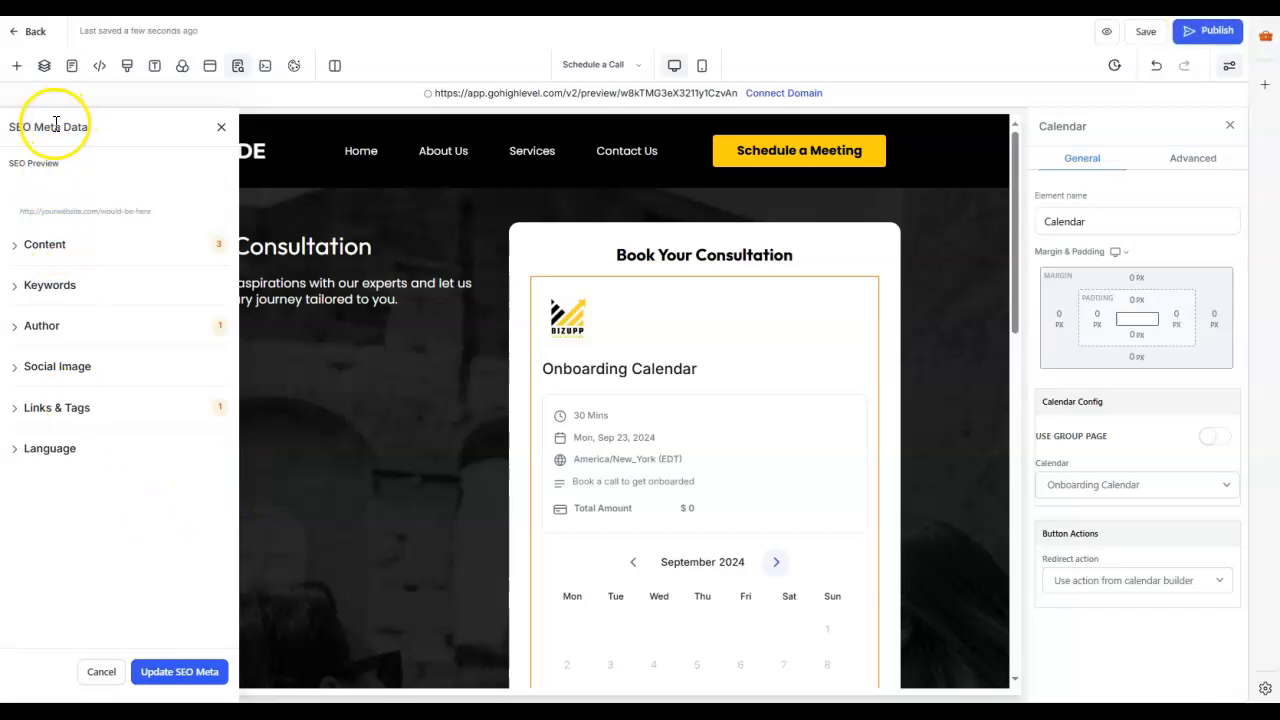
Step: In the page's SEO metadata, enter "Travel with" plus the consultant's first name as the title and reuse it as the description
left_click(13, 250)
left_click(53, 299)
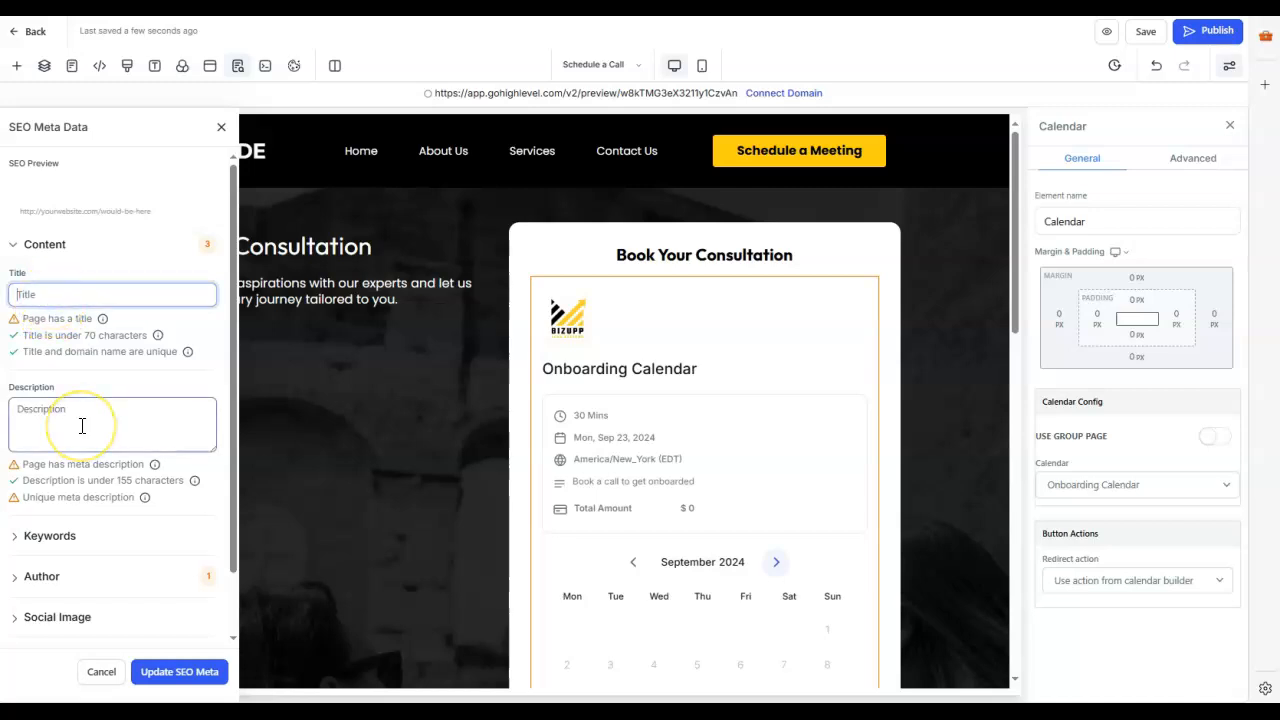
type("Travel with Derrick")
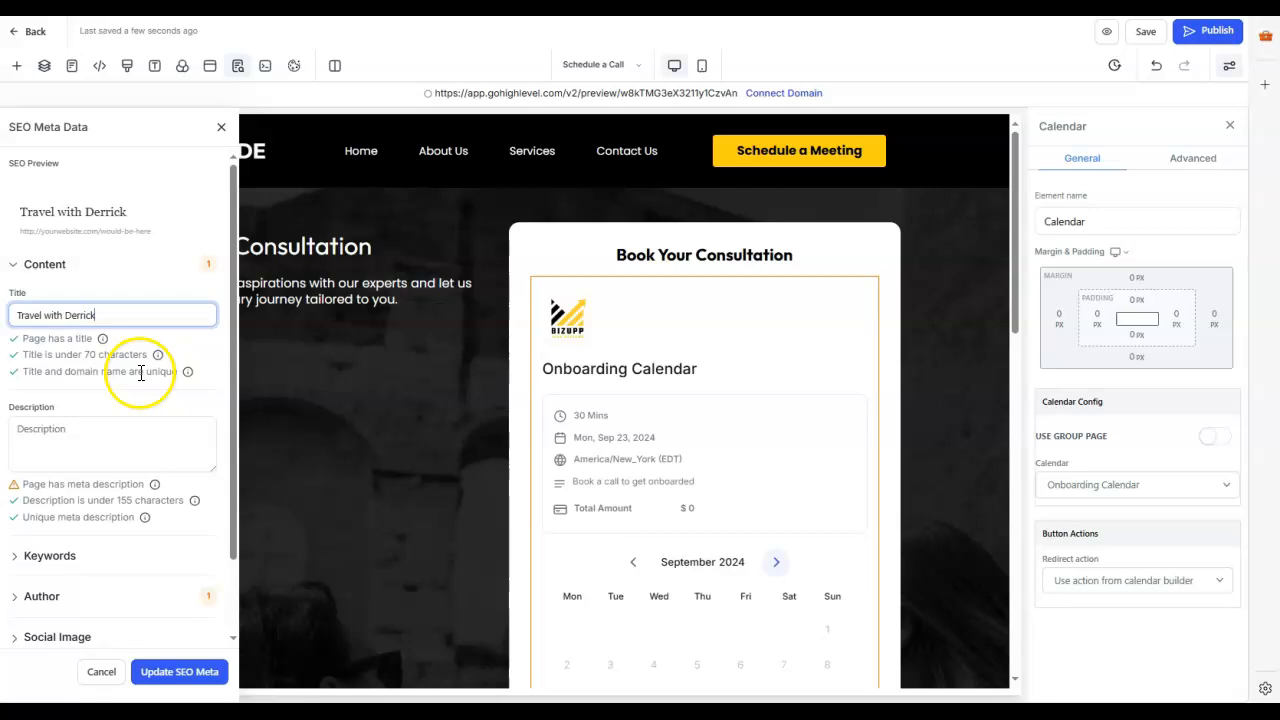
left_click(90, 436)
left_click_drag(115, 315, 20, 317)
key("ctrl+c")
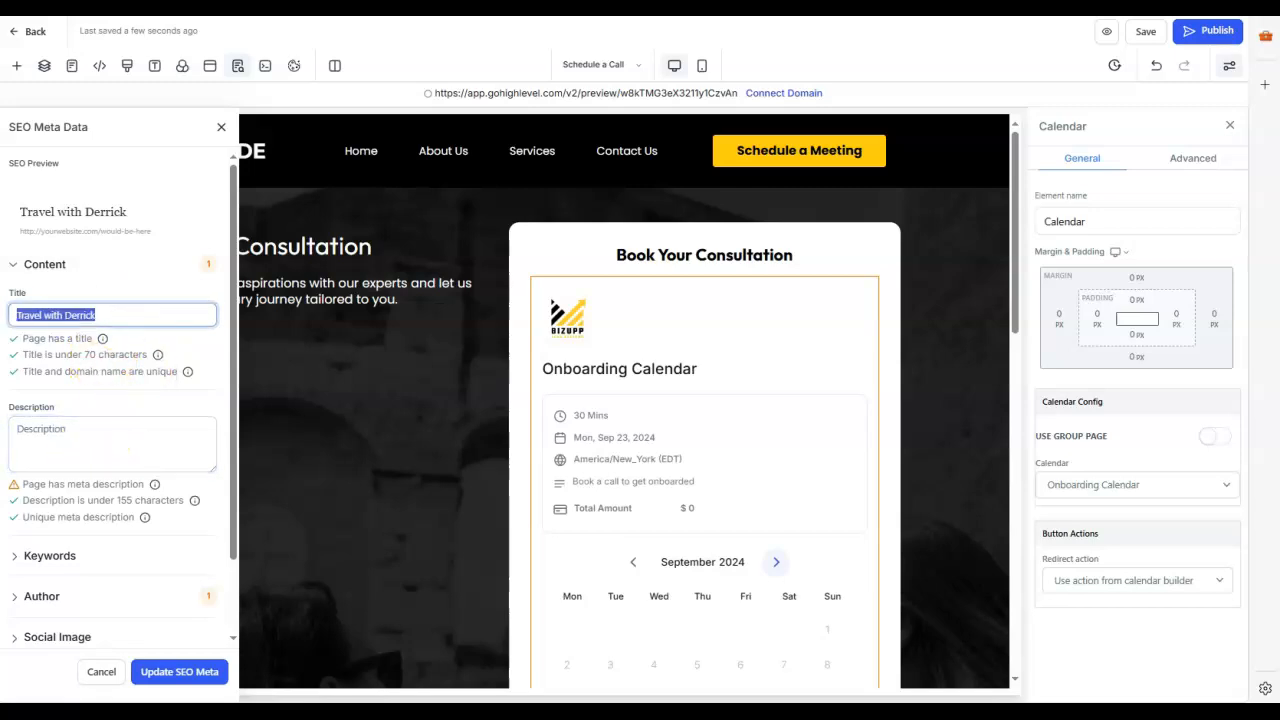
left_click(62, 426)
key("ctrl+v")
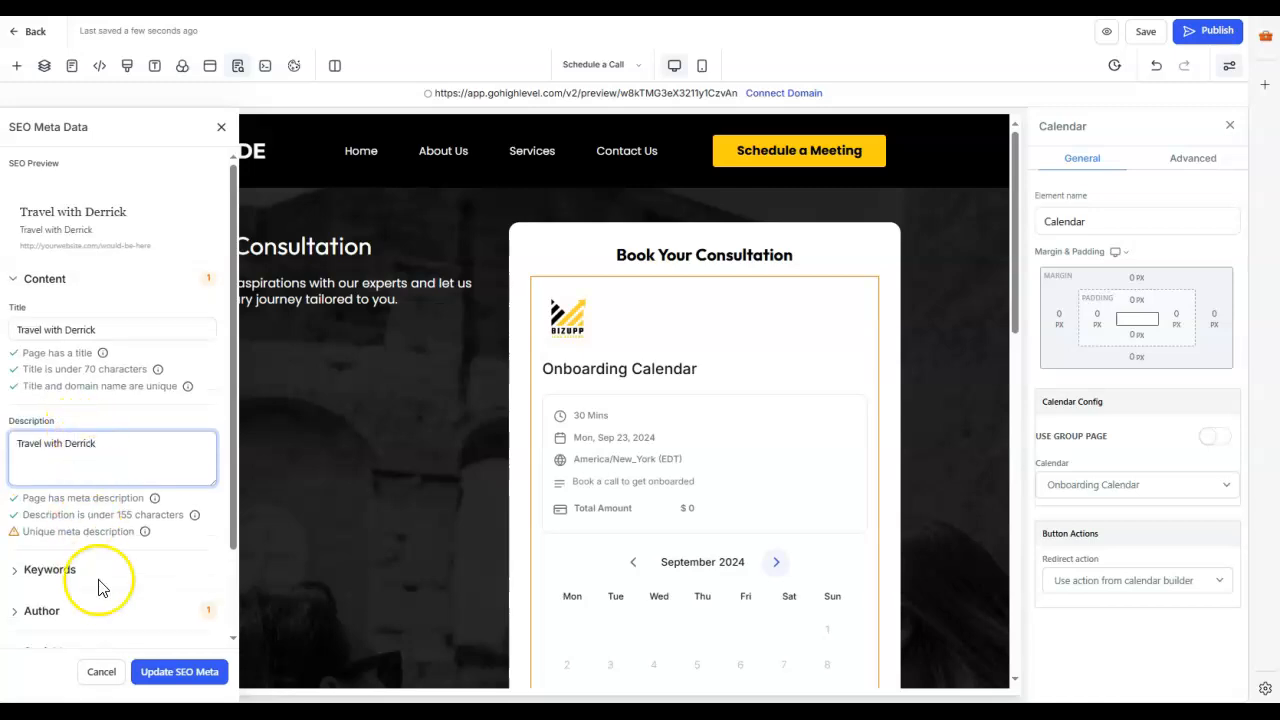
Step: Reuse the title text as the SEO keywords and enter the consultant's first name as the author
scroll(80, 560, "down", 1)
left_click(12, 475)
left_click(60, 507)
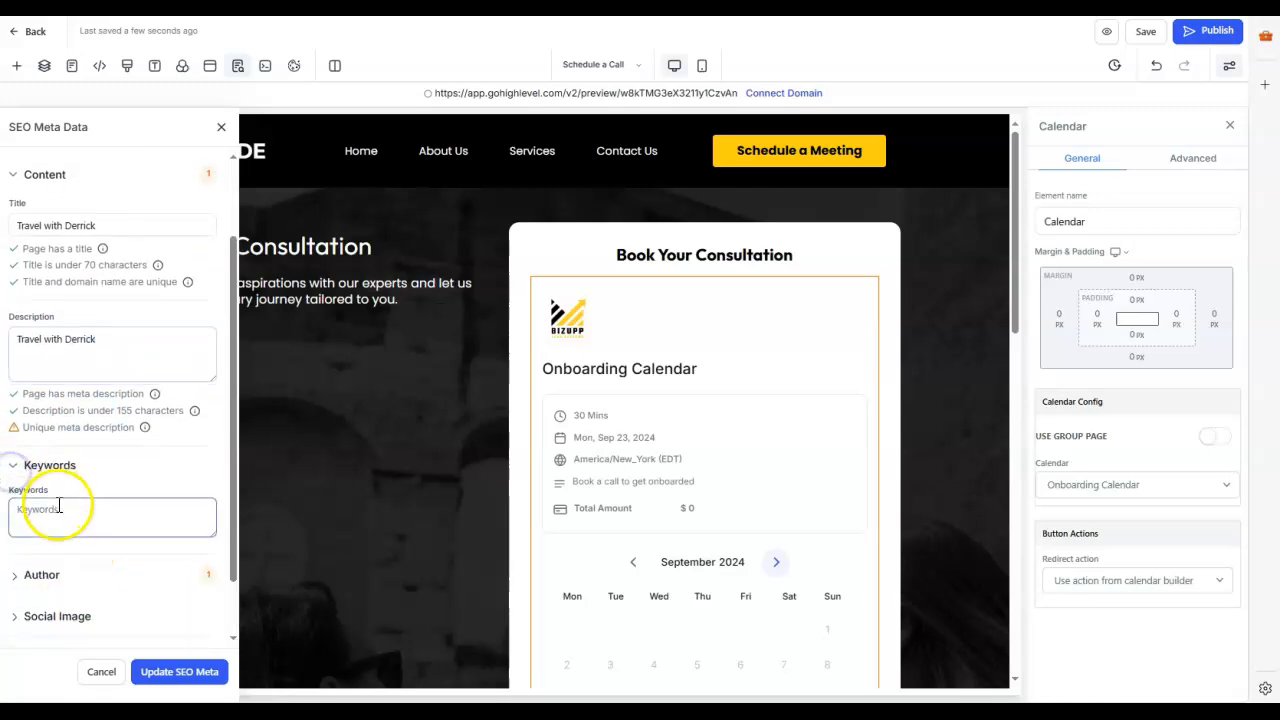
left_click(17, 578)
left_click(60, 489)
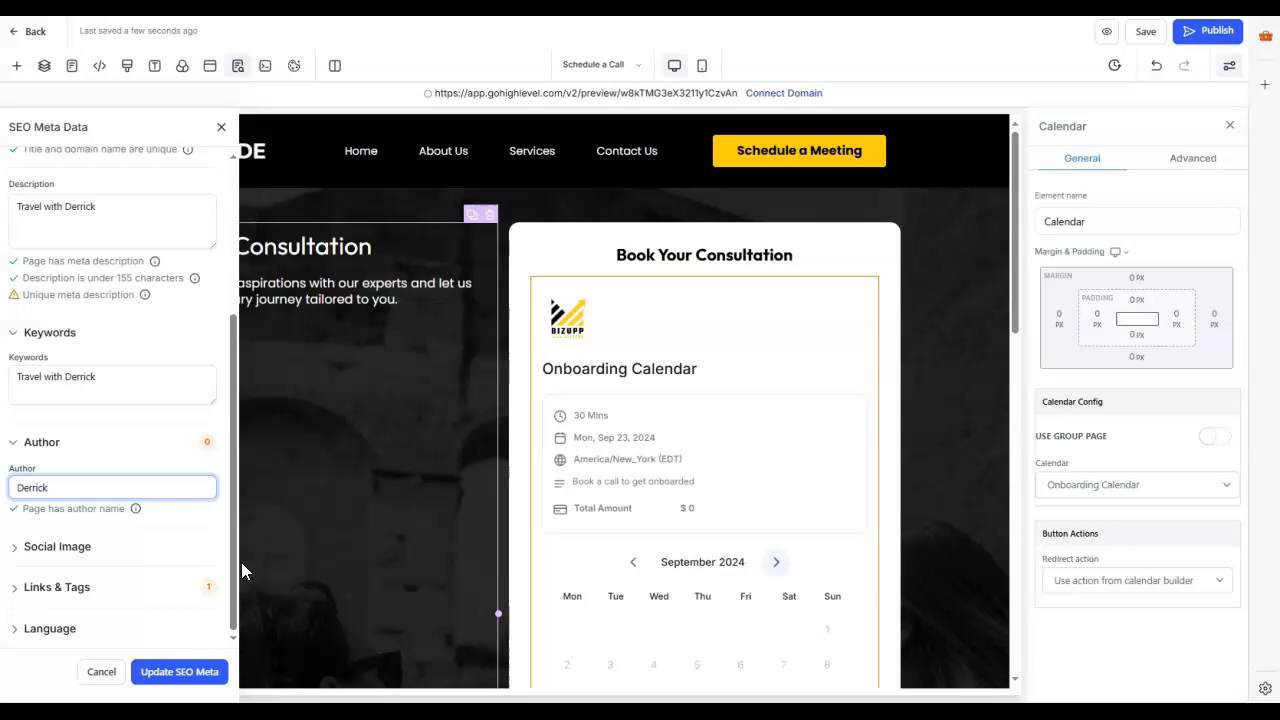
Step: Set the social image to the stored AI diagram picture labelled Learn, Predict and Surprise
left_click(19, 550)
left_click(106, 543)
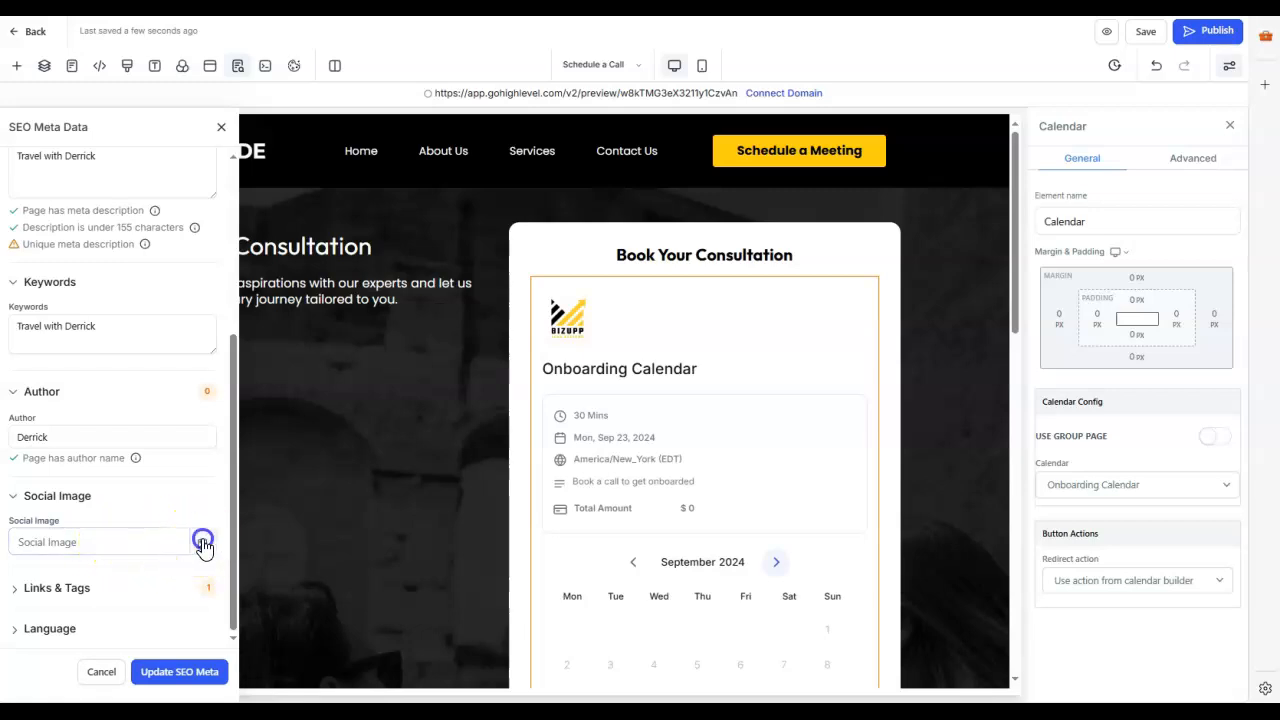
left_click(203, 543)
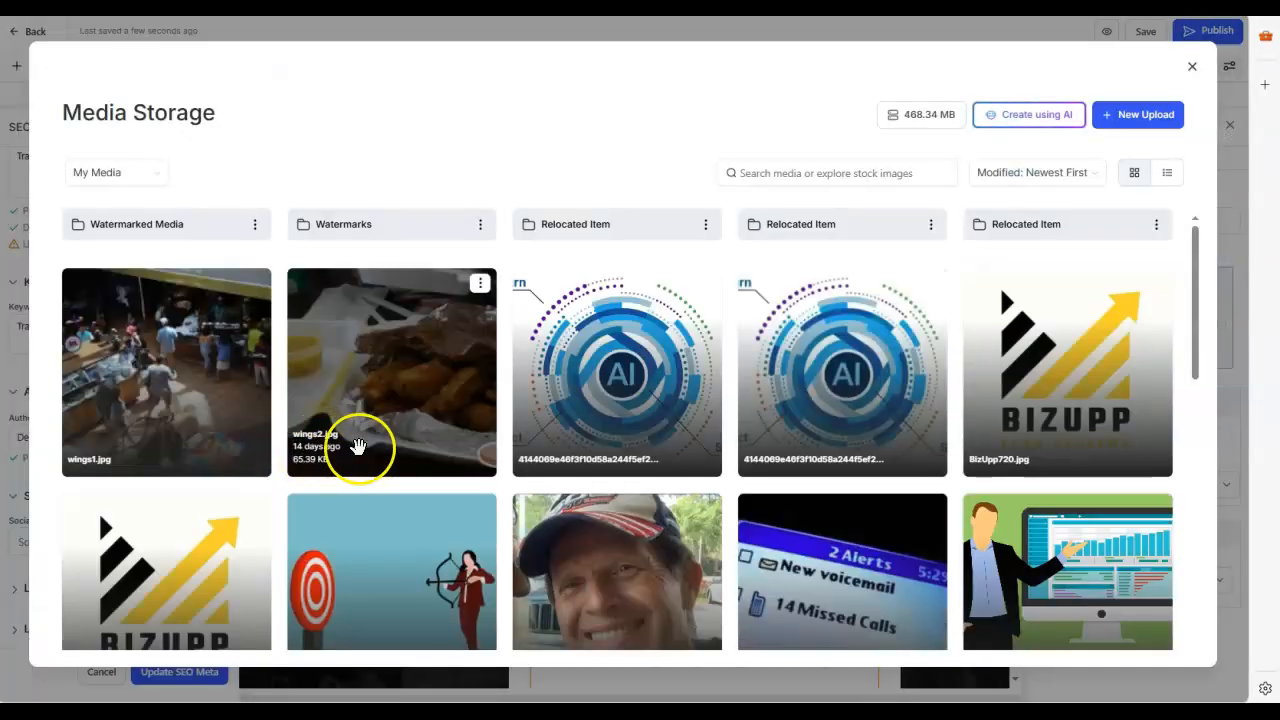
left_click(655, 378)
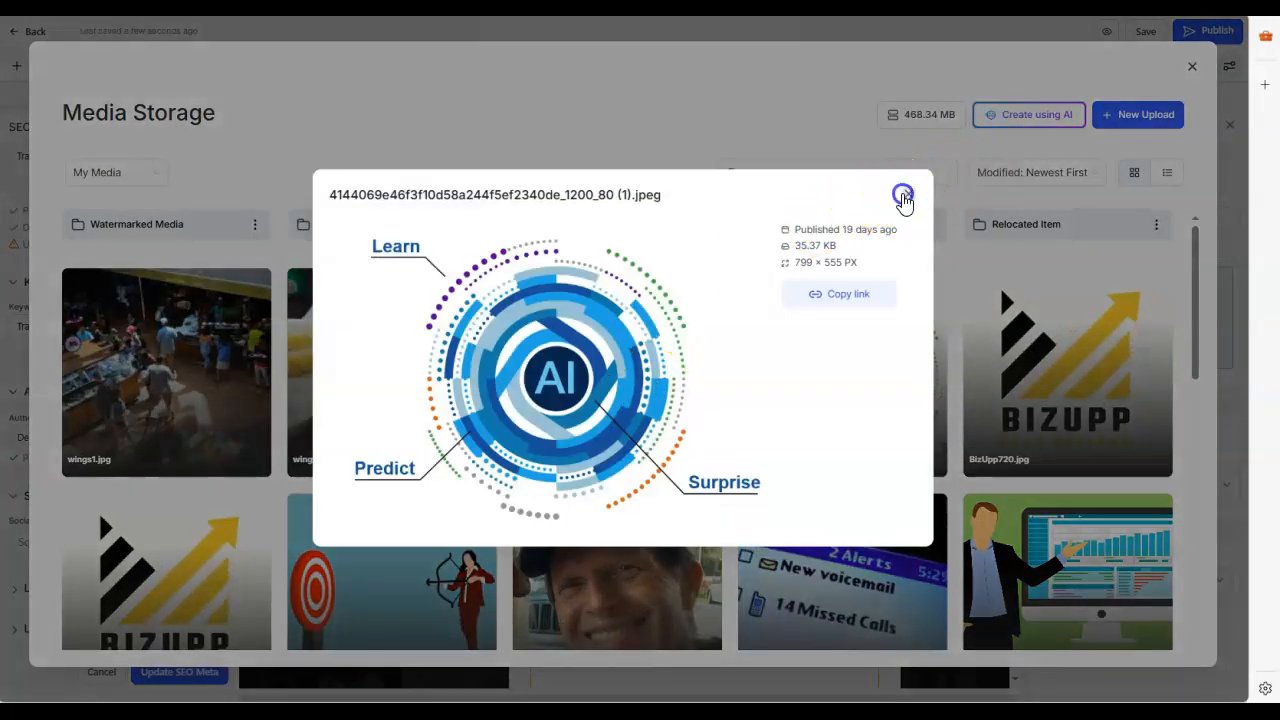
left_click(907, 195)
left_click(617, 375)
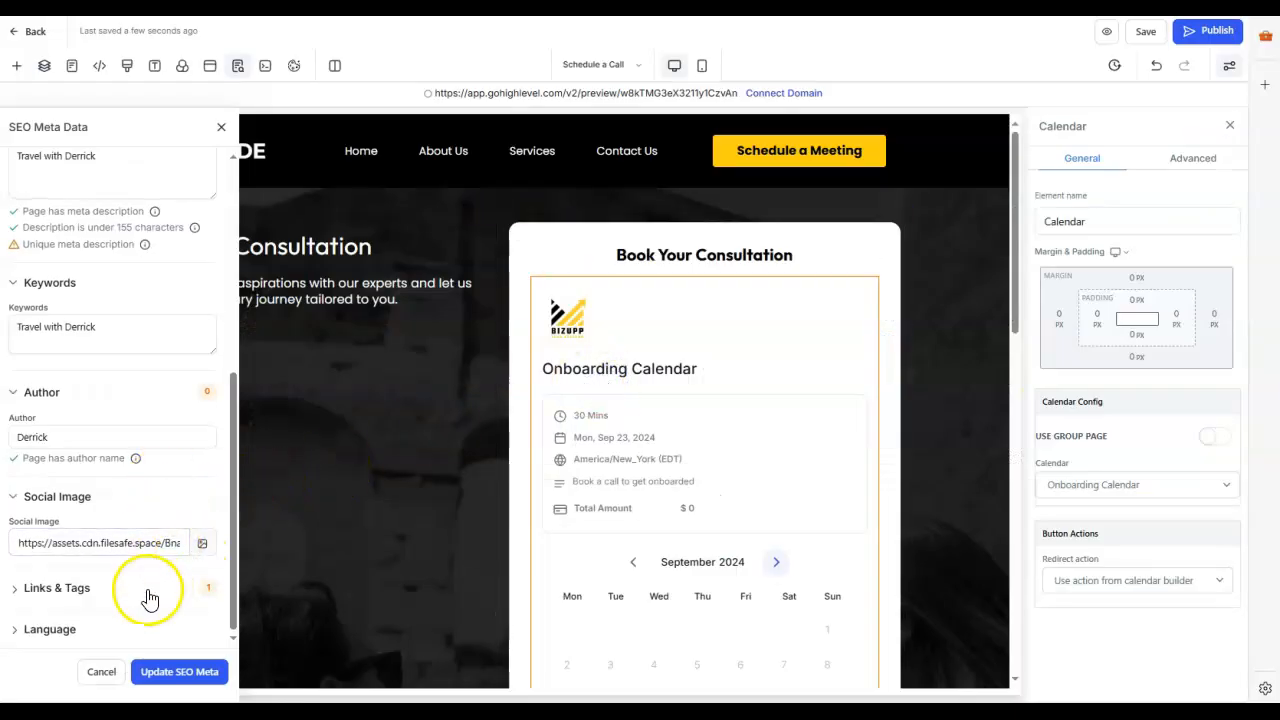
Step: Check the links, tags and language options, leaving the language on English, and update the SEO metadata
left_click(17, 590)
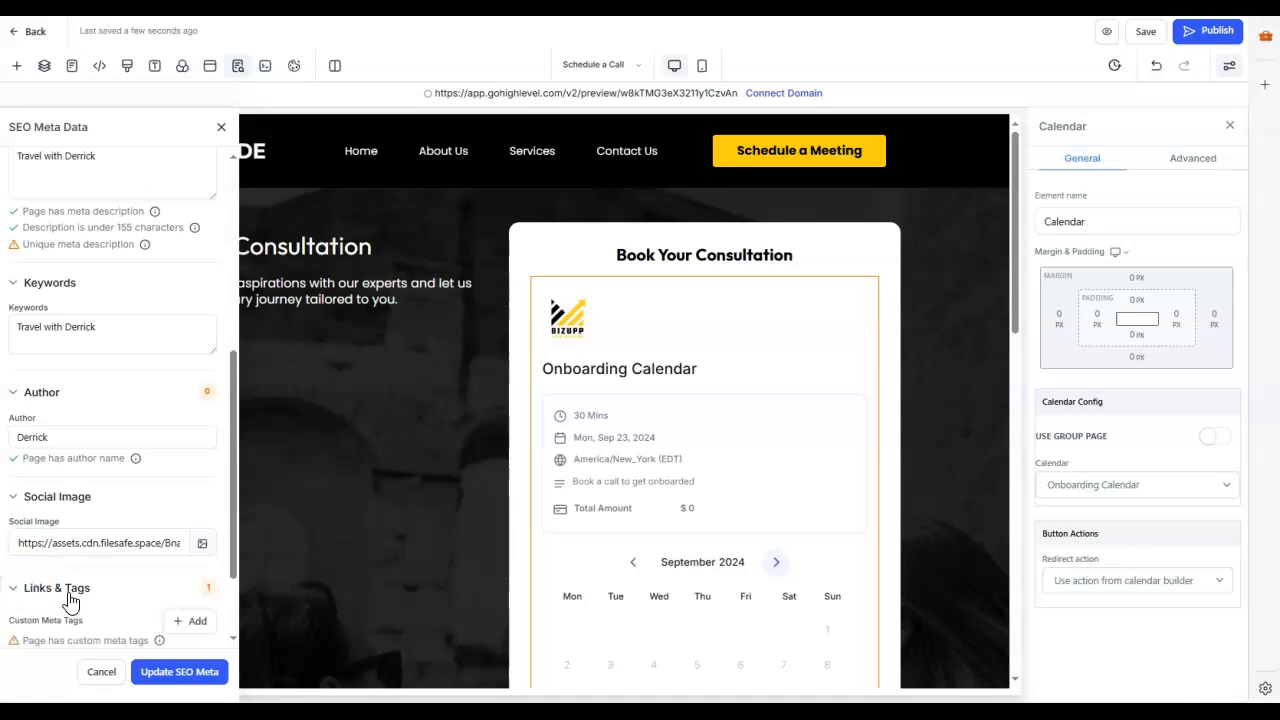
scroll(70, 600, "down", 1)
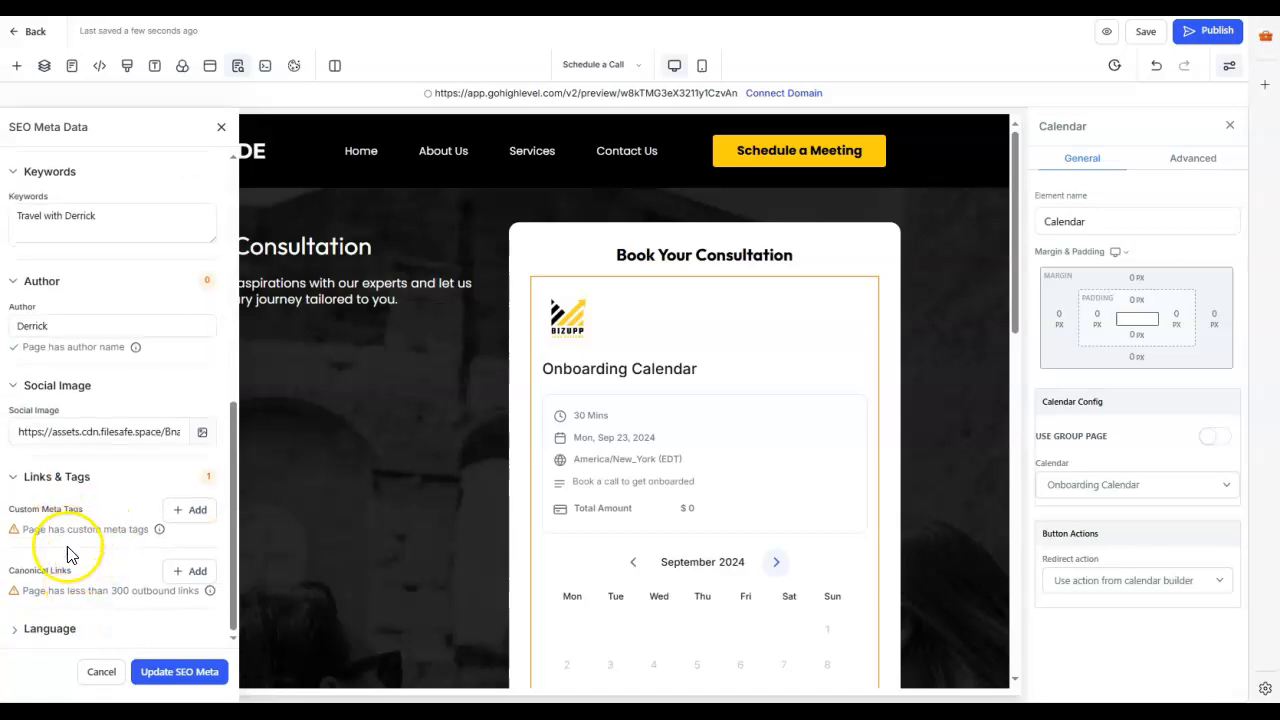
left_click(18, 630)
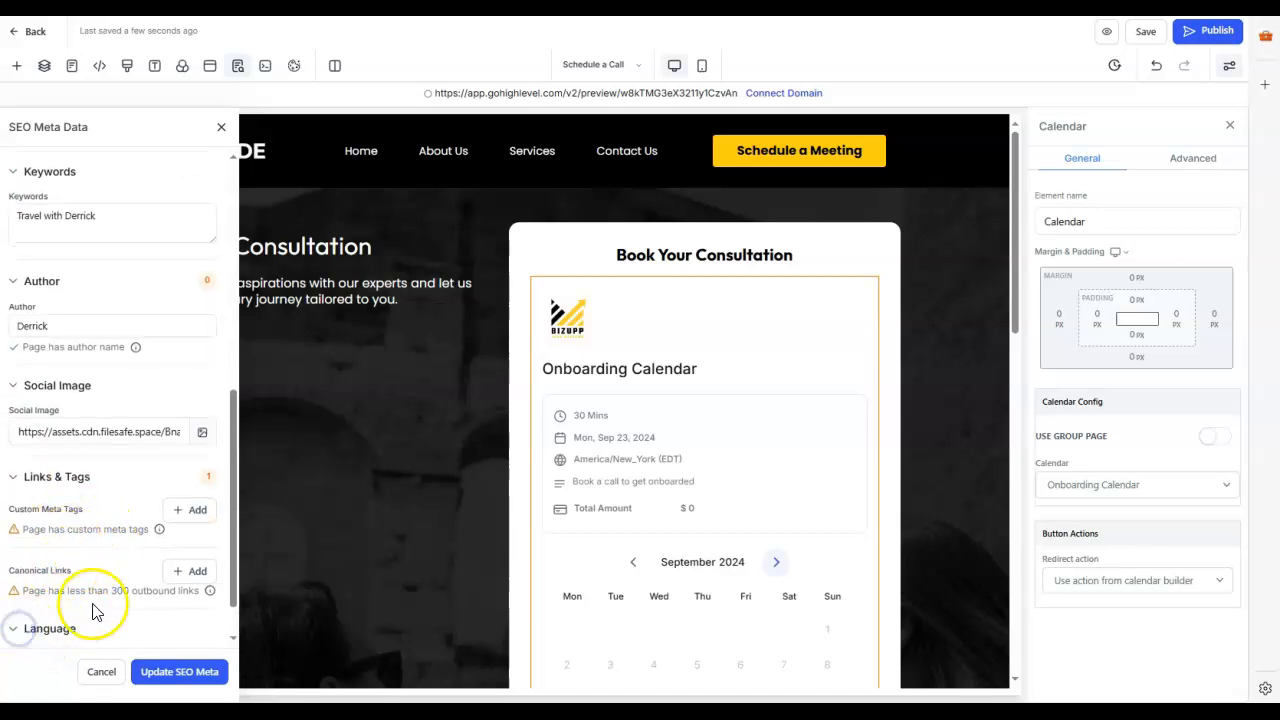
left_click(204, 619)
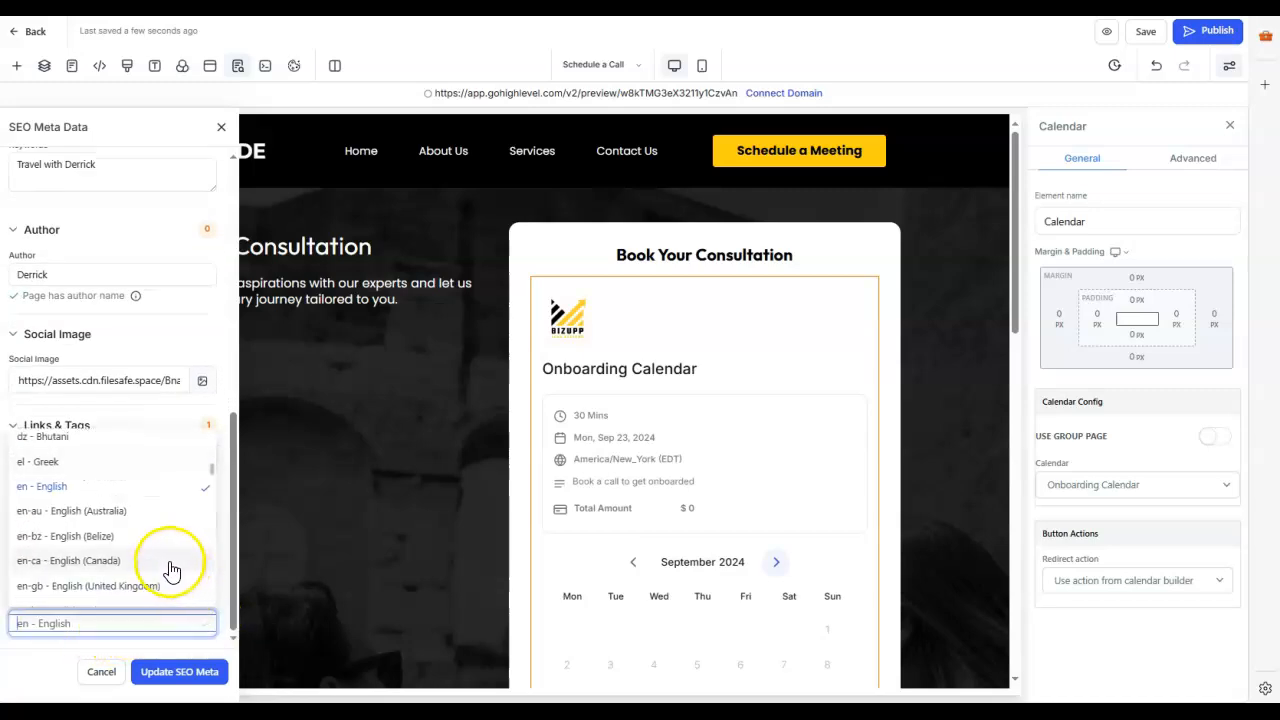
scroll(172, 570, "up", 2)
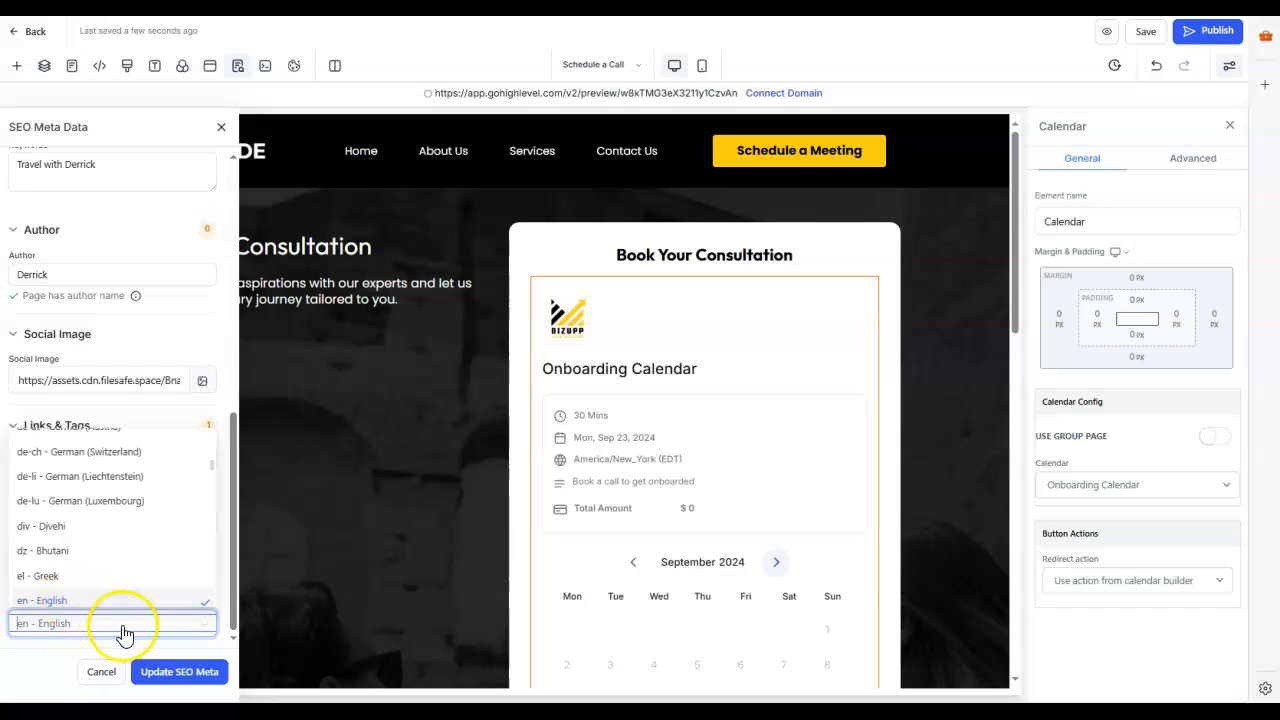
left_click(162, 674)
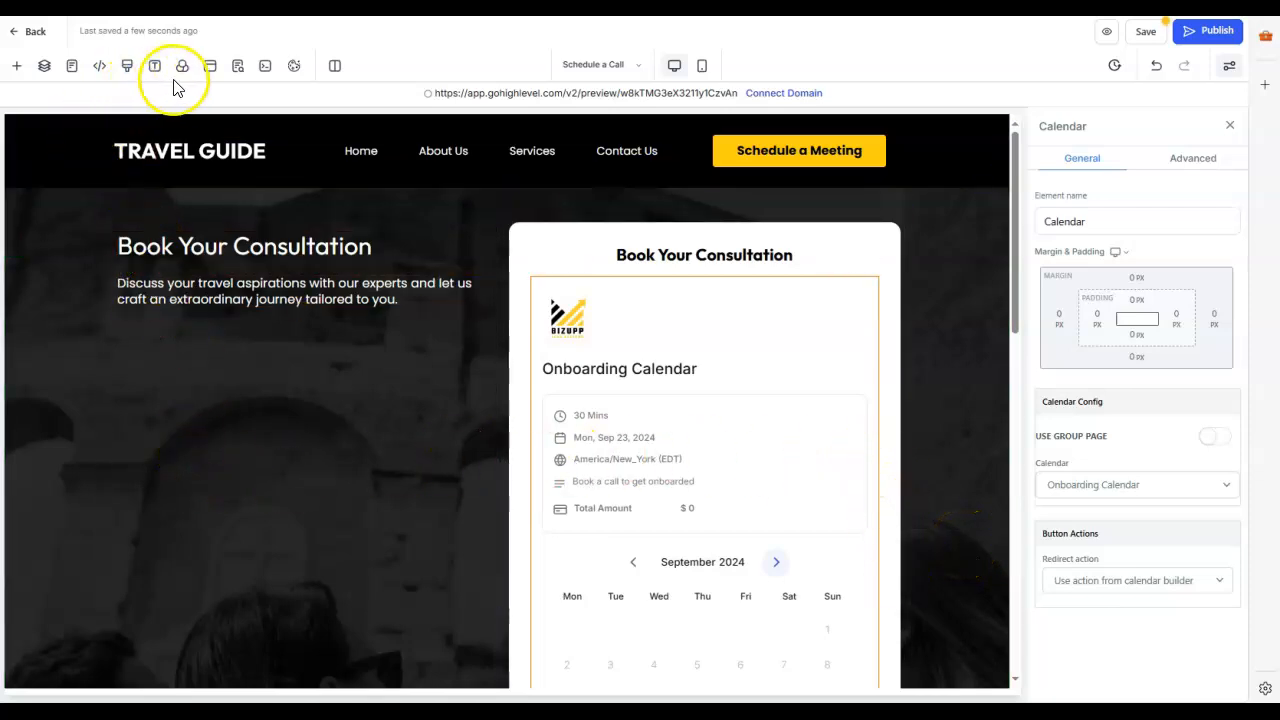
Step: Reopen the page's SEO metadata and choose es-mx - Spanish (Mexico) as the language
left_click(235, 70)
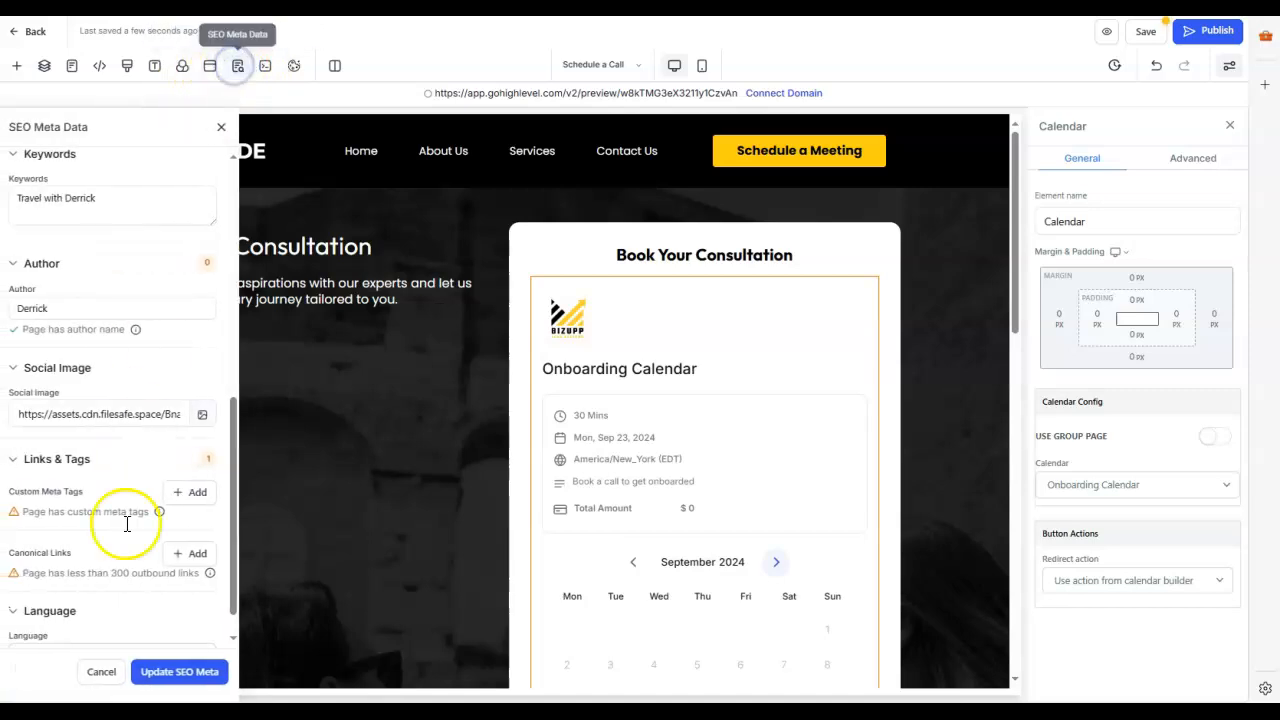
scroll(115, 615, "down", 2)
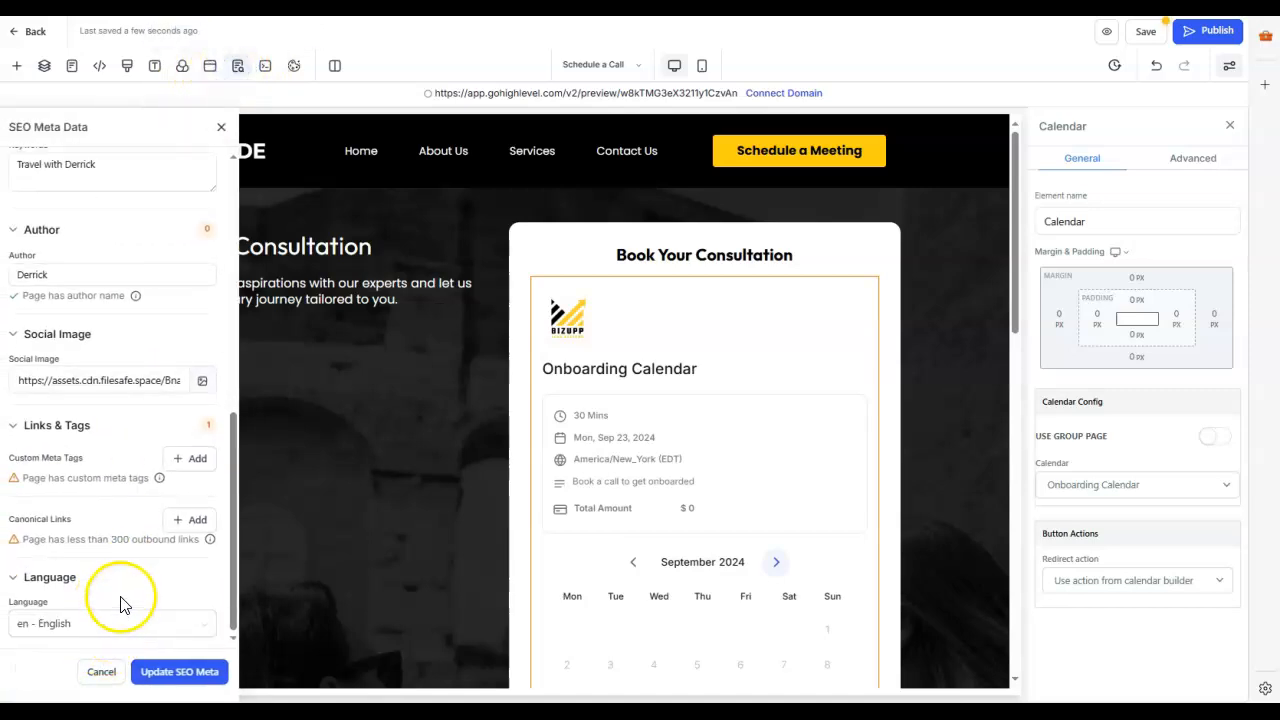
left_click(206, 622)
scroll(100, 558, "down", 6)
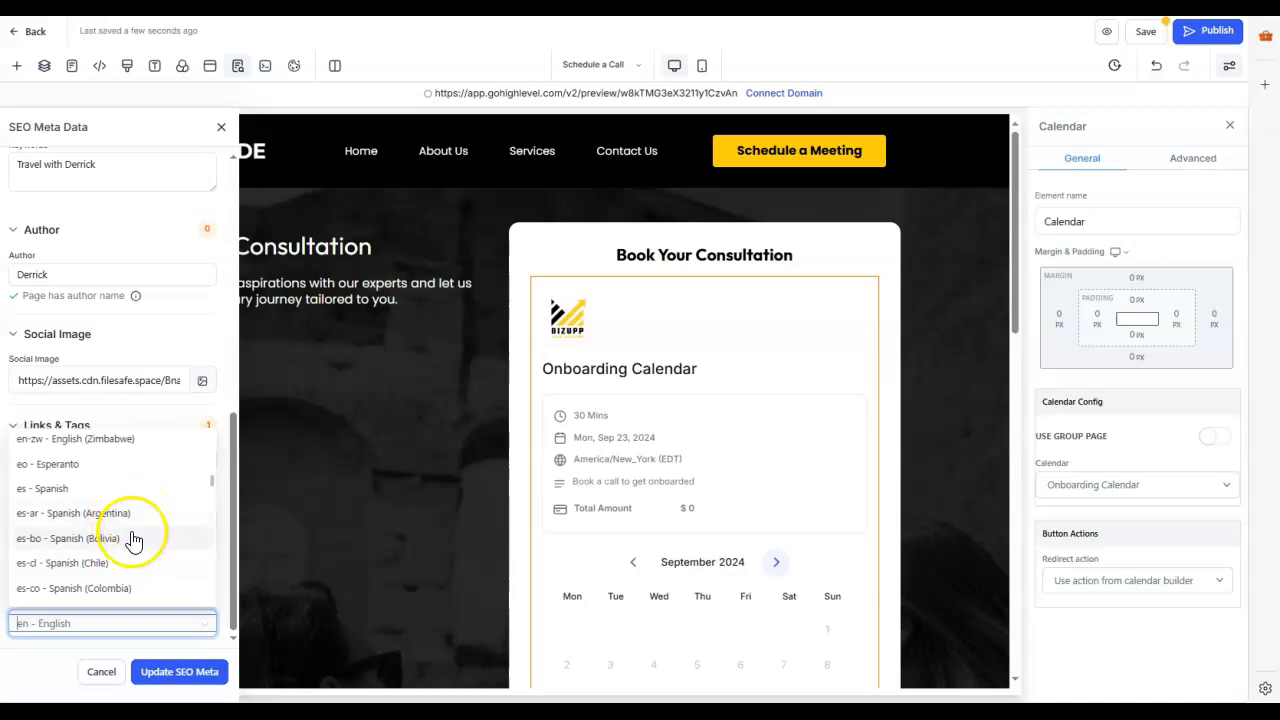
scroll(125, 590, "down", 2)
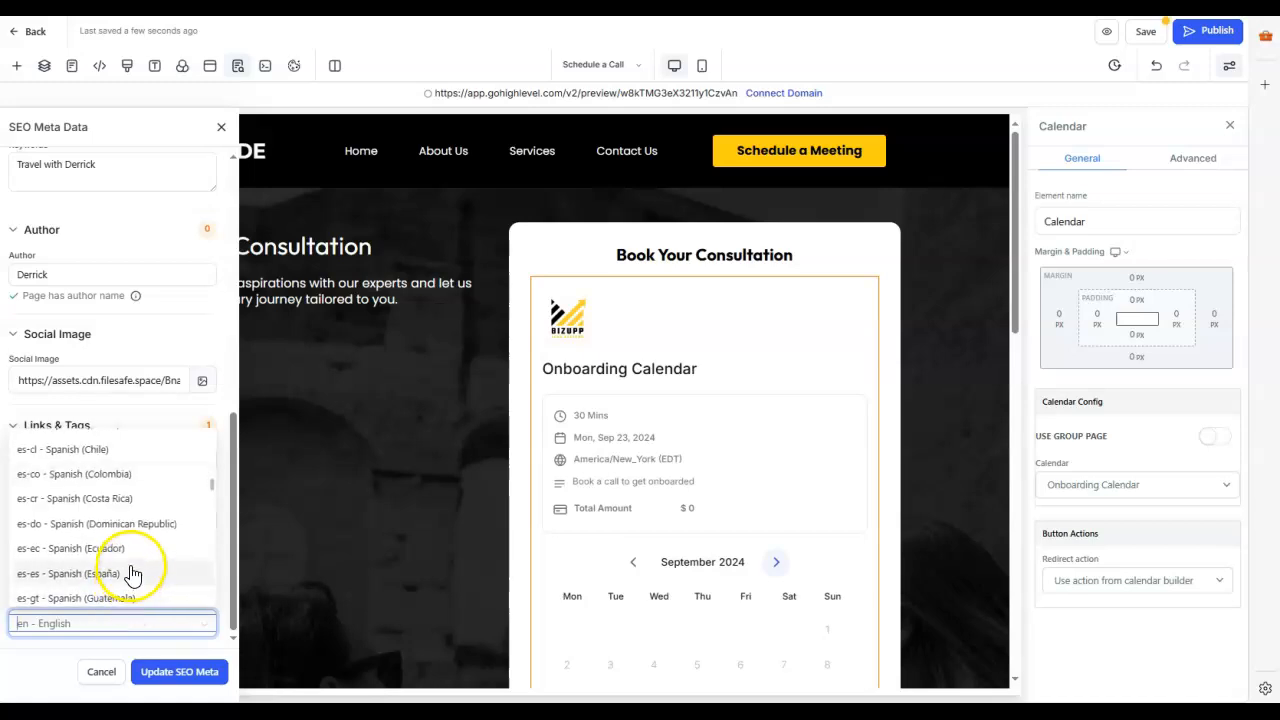
scroll(129, 575, "down", 2)
left_click(100, 532)
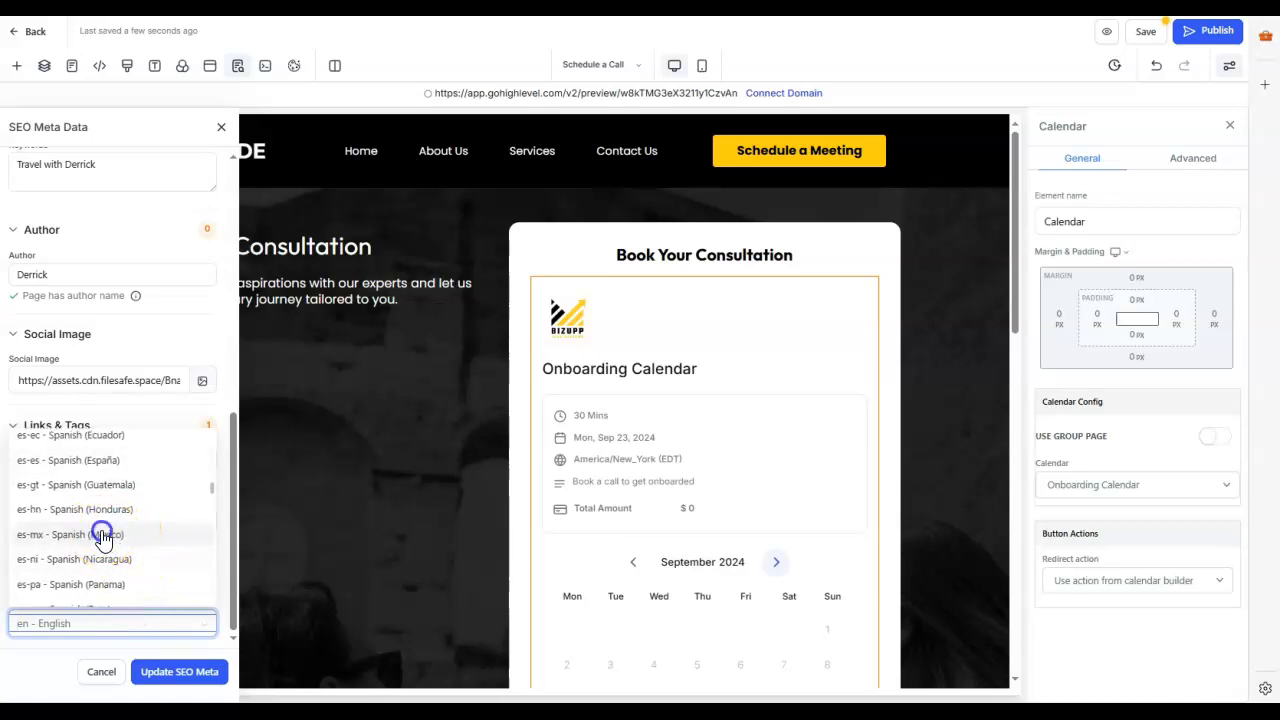
Step: Update the SEO metadata with the chosen language and save the Schedule a Call page
left_click(186, 672)
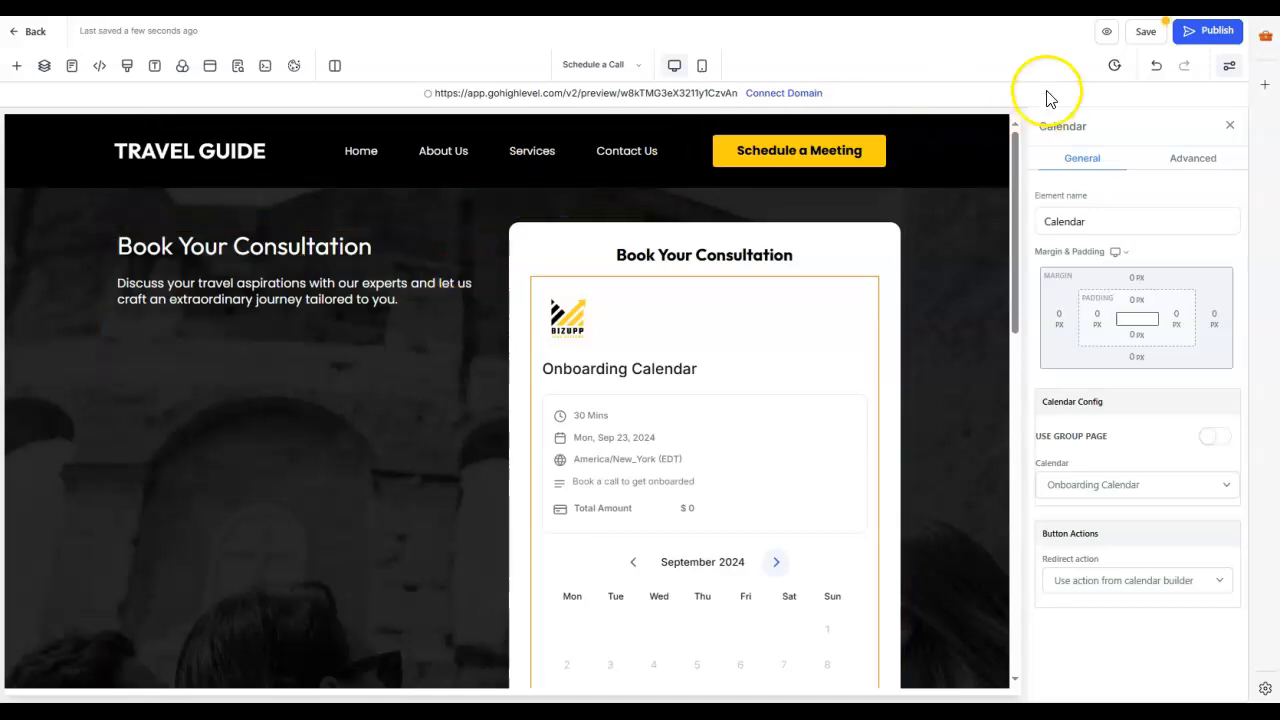
left_click(1146, 31)
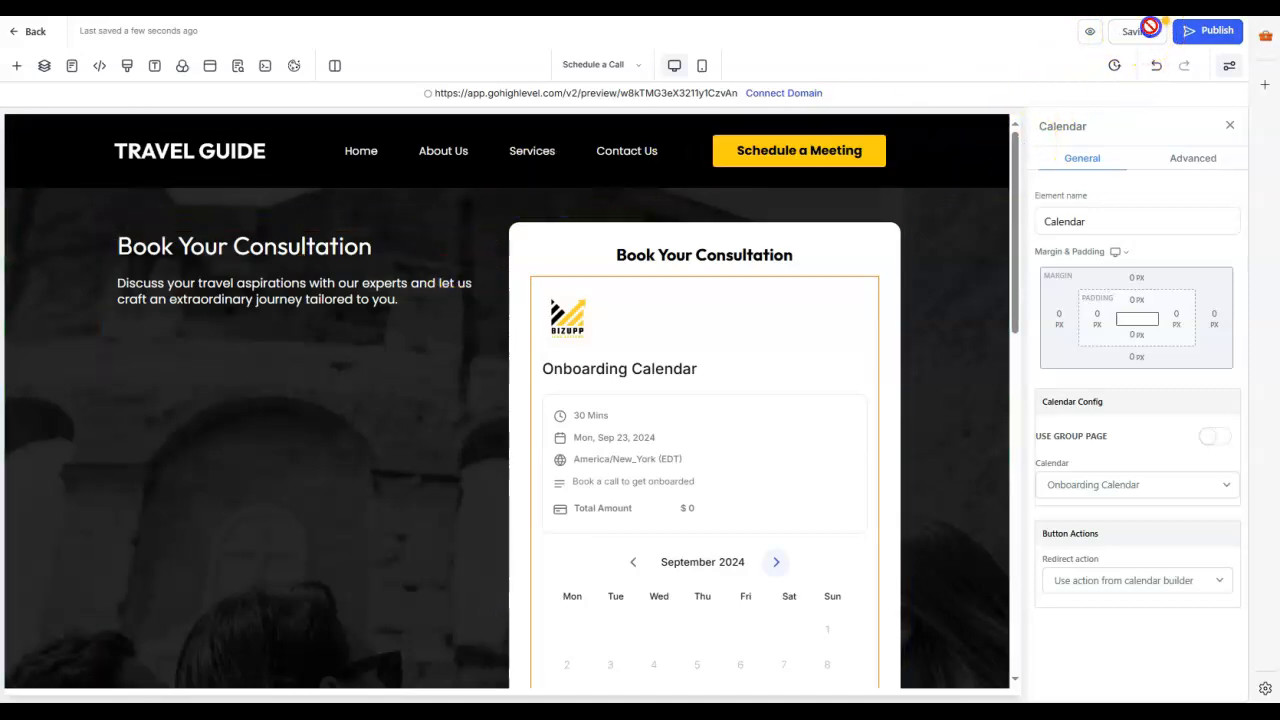
Step: Open the Empty Inner Page and look over its banner, Multipurpose Page section and footer
left_click(72, 66)
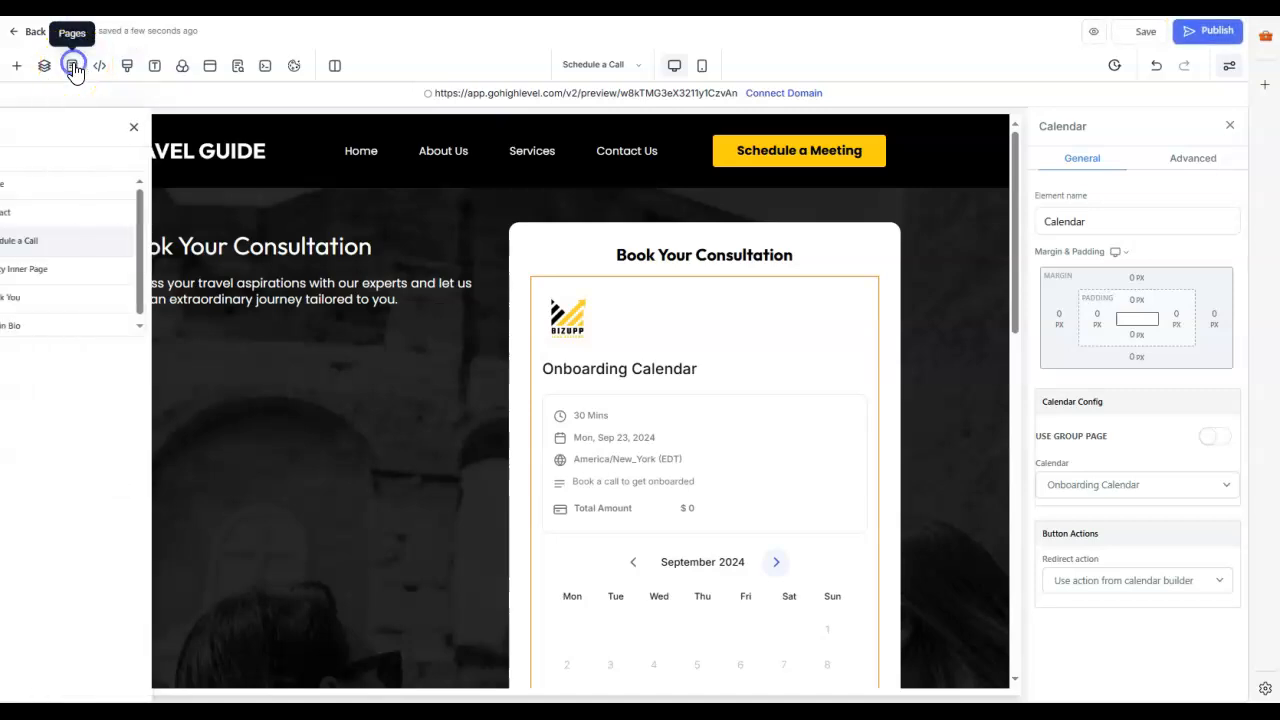
left_click(71, 271)
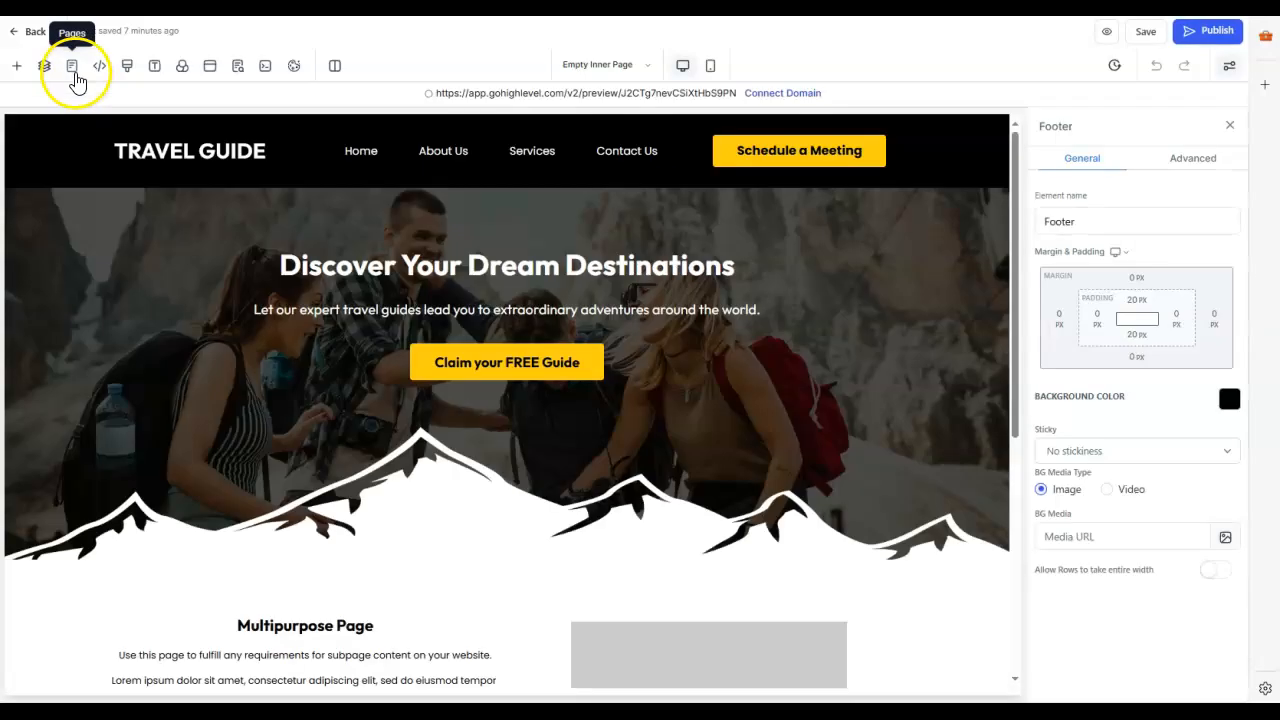
scroll(330, 347, "down", 3)
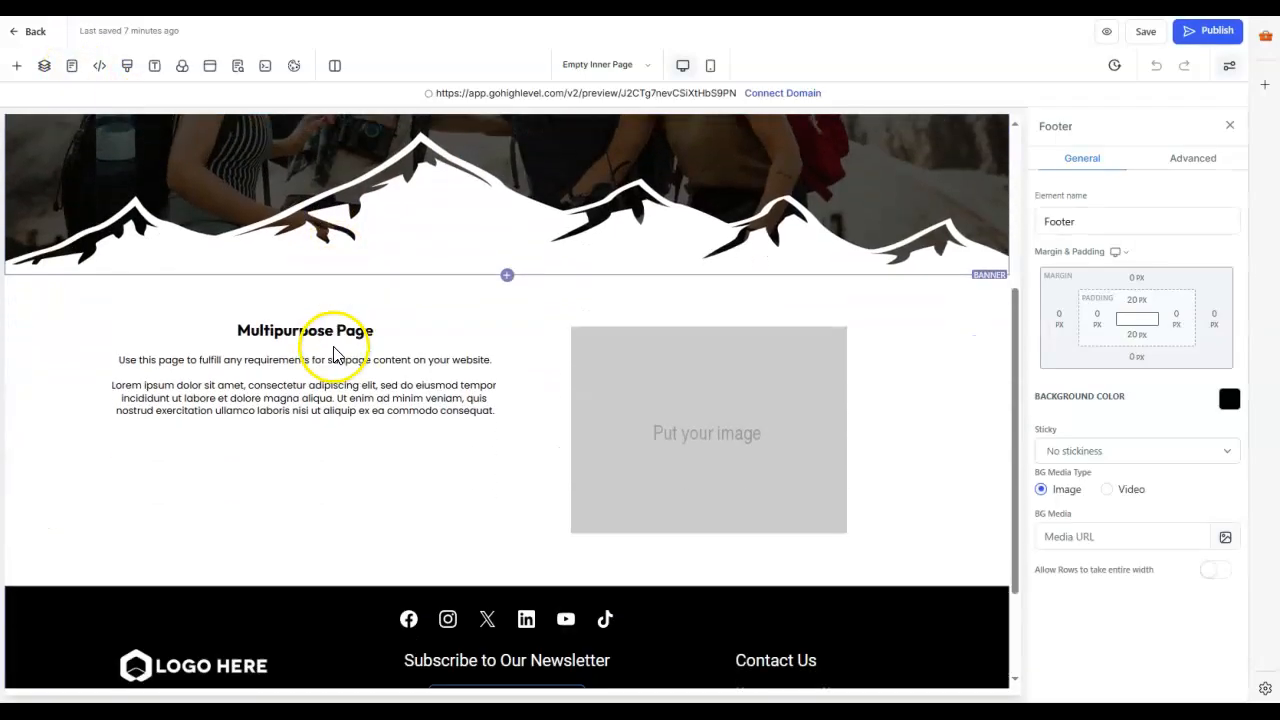
scroll(405, 346, "up", 2)
scroll(405, 346, "up", 1)
scroll(430, 394, "down", 3)
Step: Replace the placeholder image beside the Multipurpose Page text with the robot picture from stored media
left_click(700, 445)
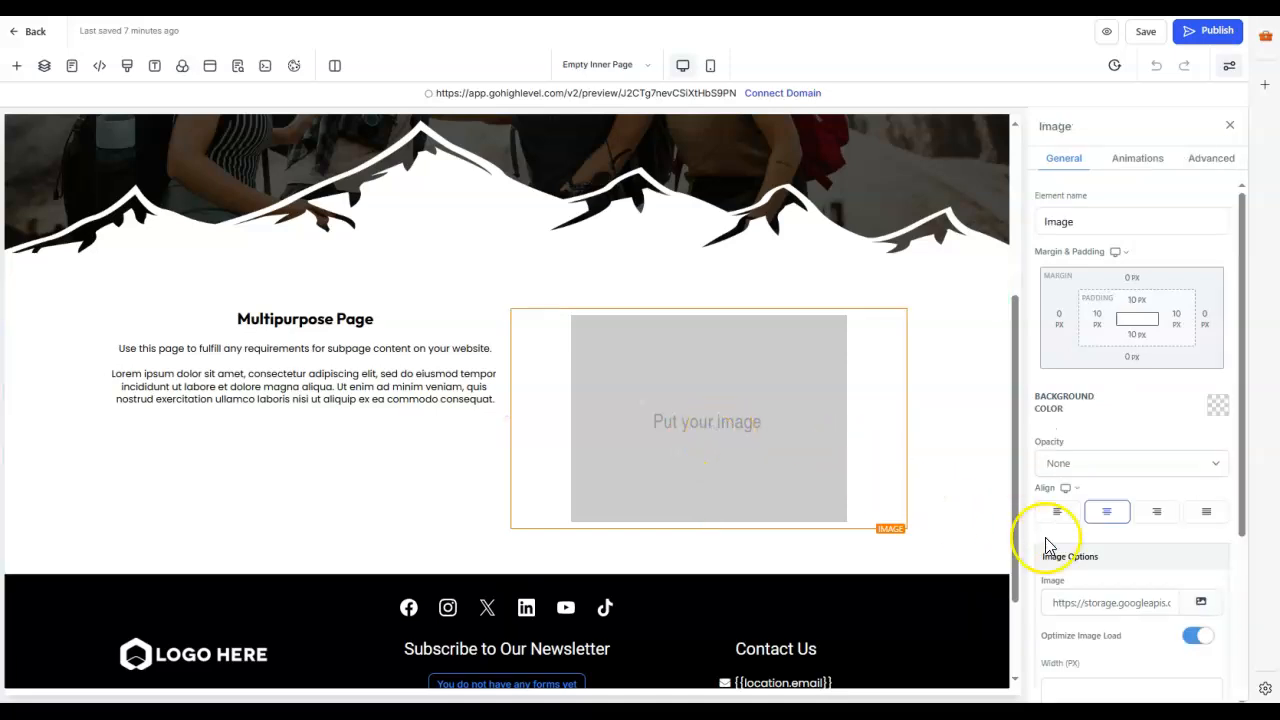
scroll(1114, 575, "down", 2)
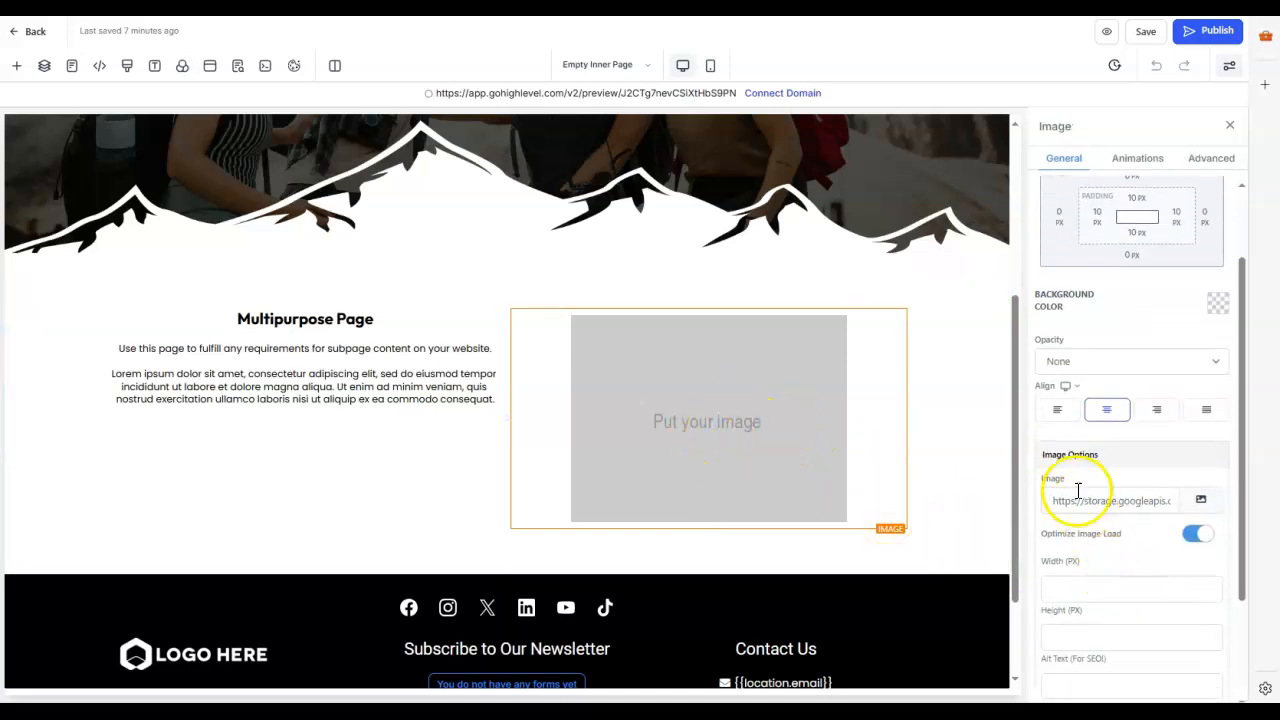
left_click(1203, 506)
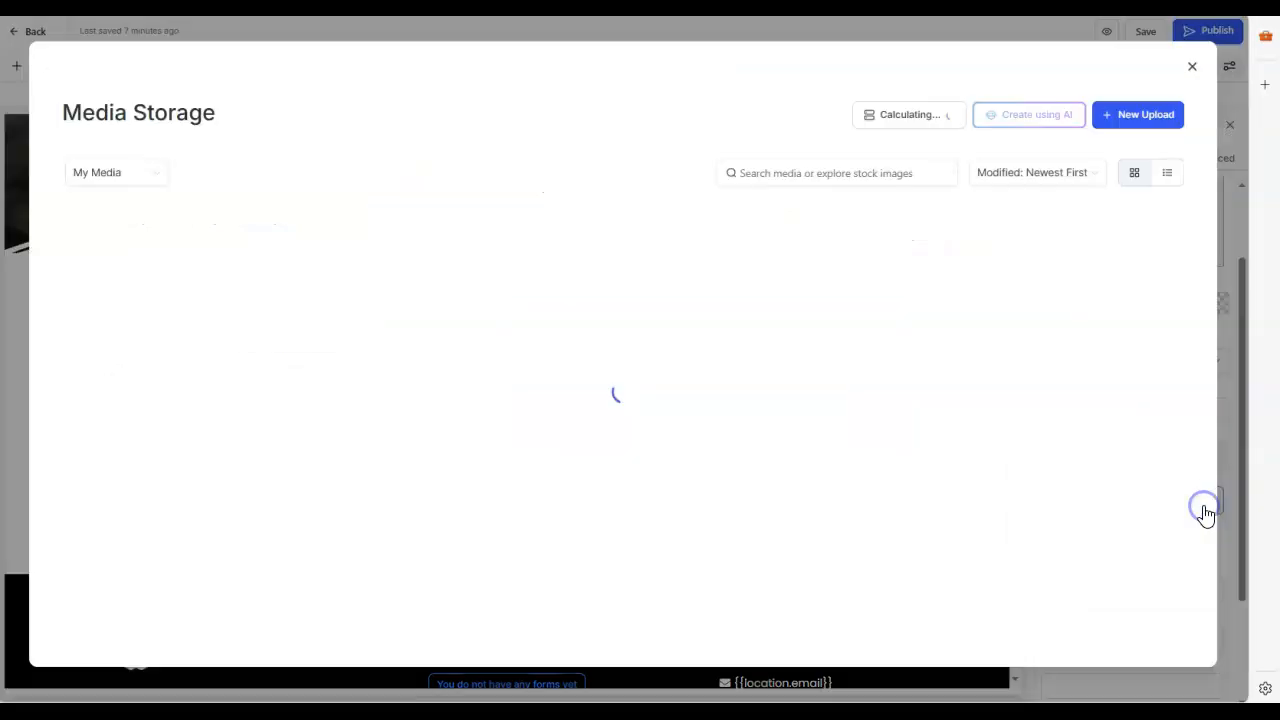
scroll(987, 500, "down", 2)
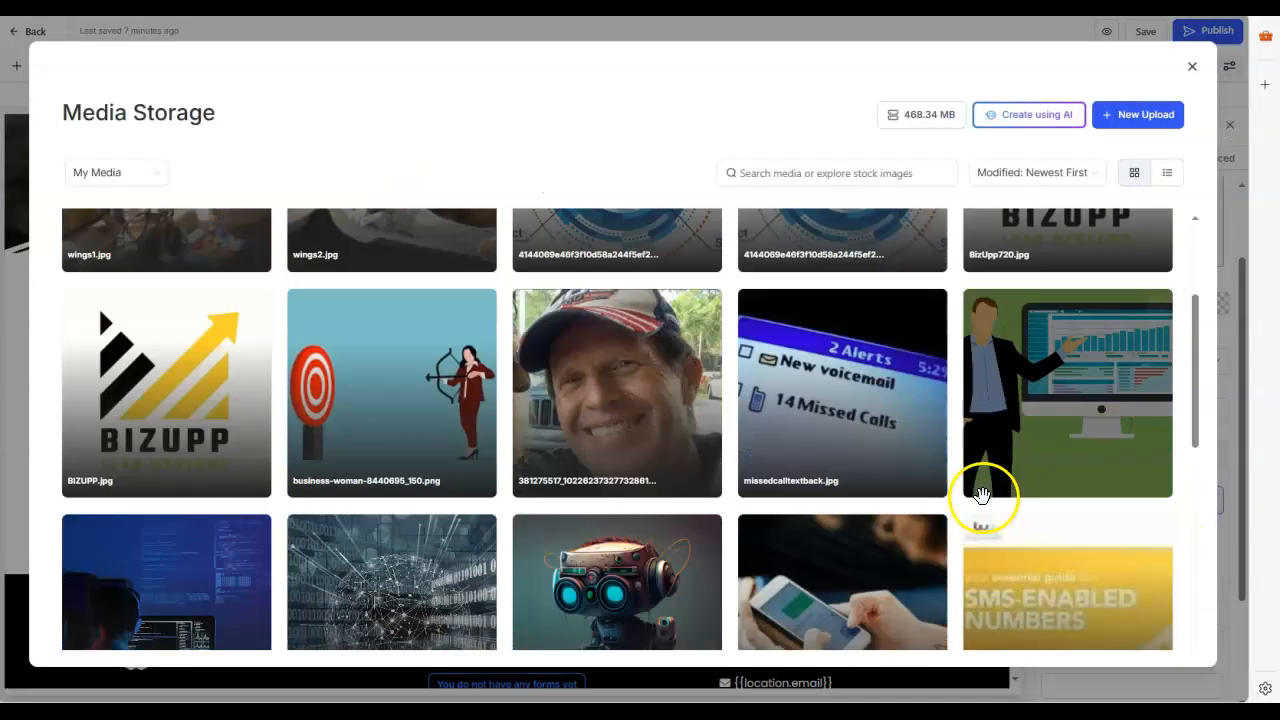
scroll(1029, 466, "down", 2)
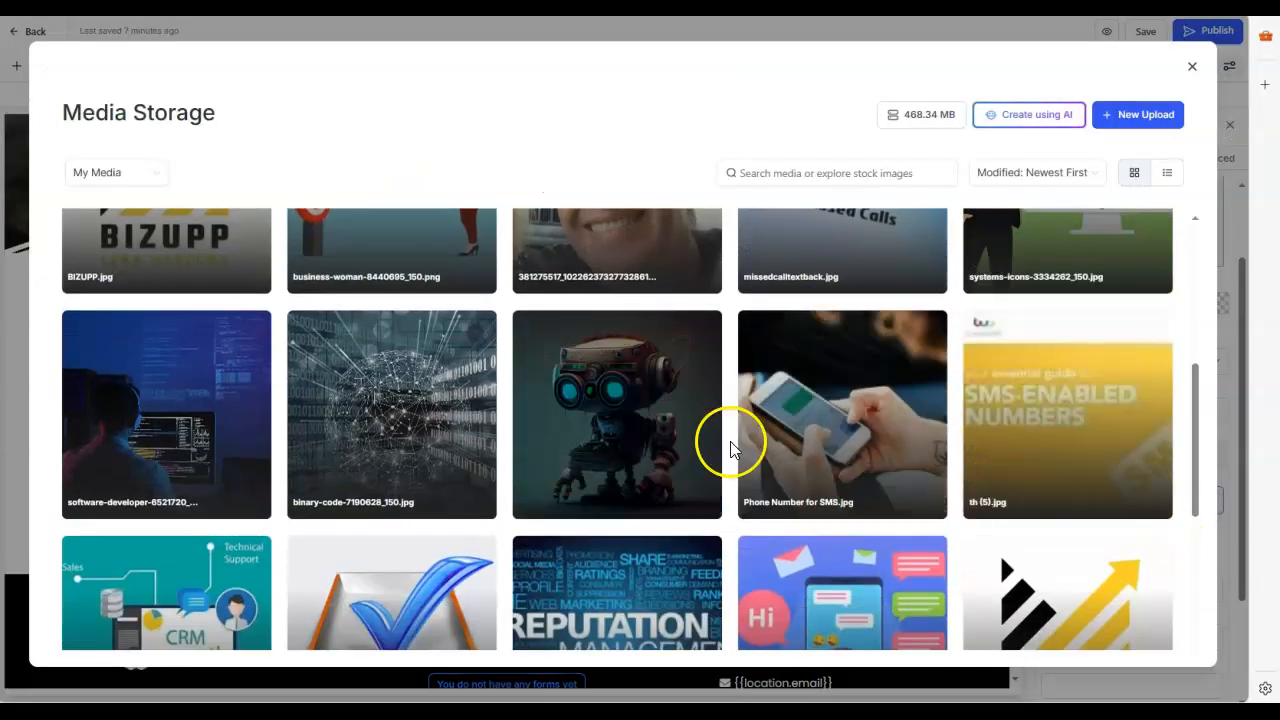
left_click(577, 389)
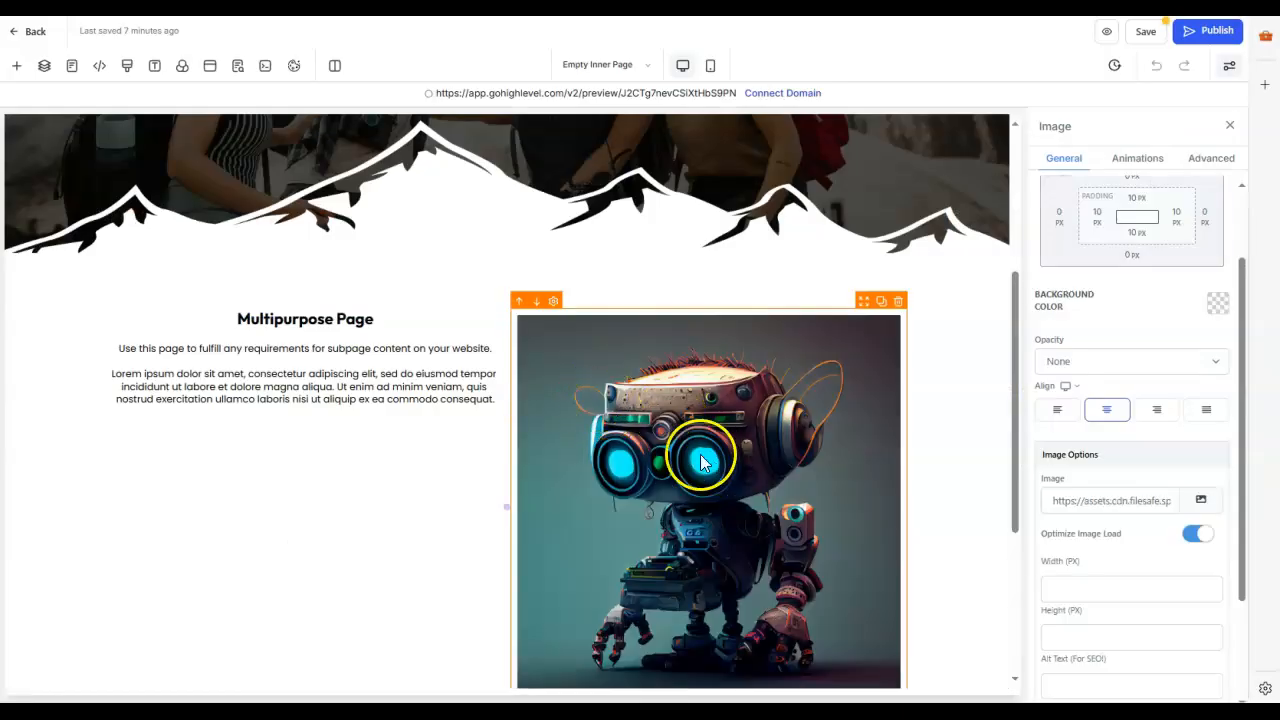
scroll(960, 478, "down", 2)
scroll(967, 472, "up", 1)
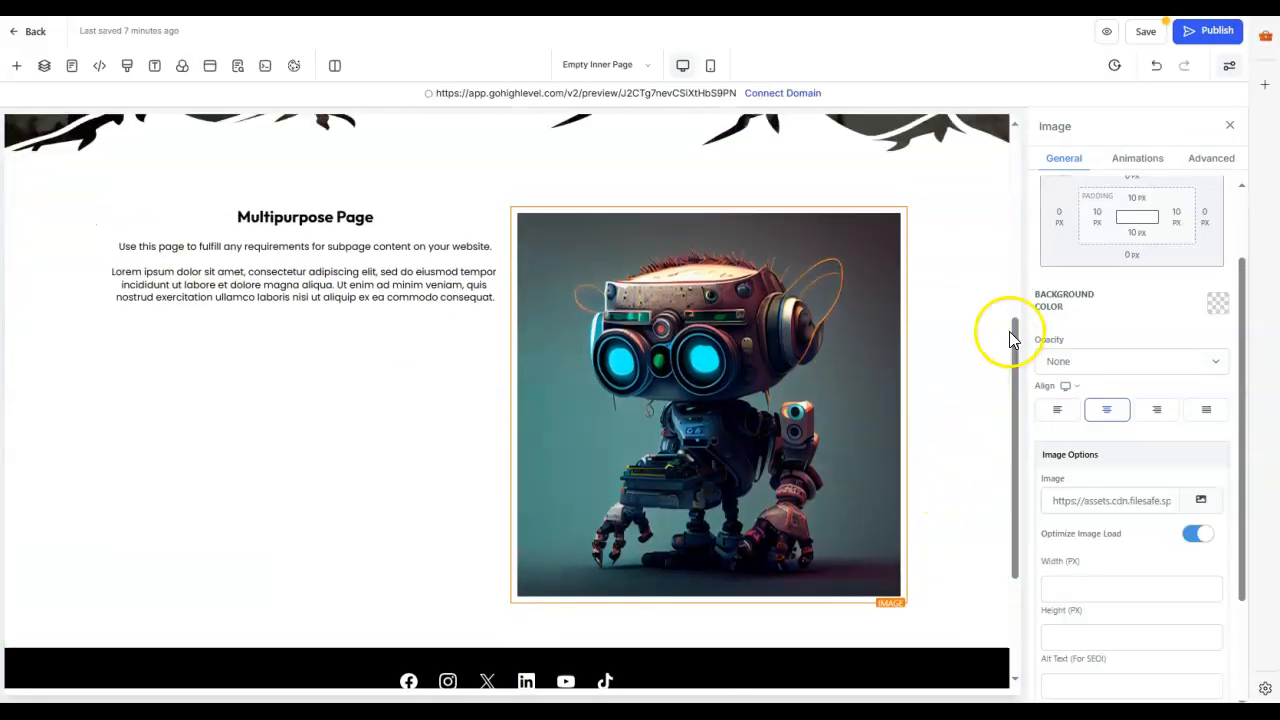
Step: Reopen the image's media selection, search for "travel" and switch the source to Pixabay
left_click(1202, 502)
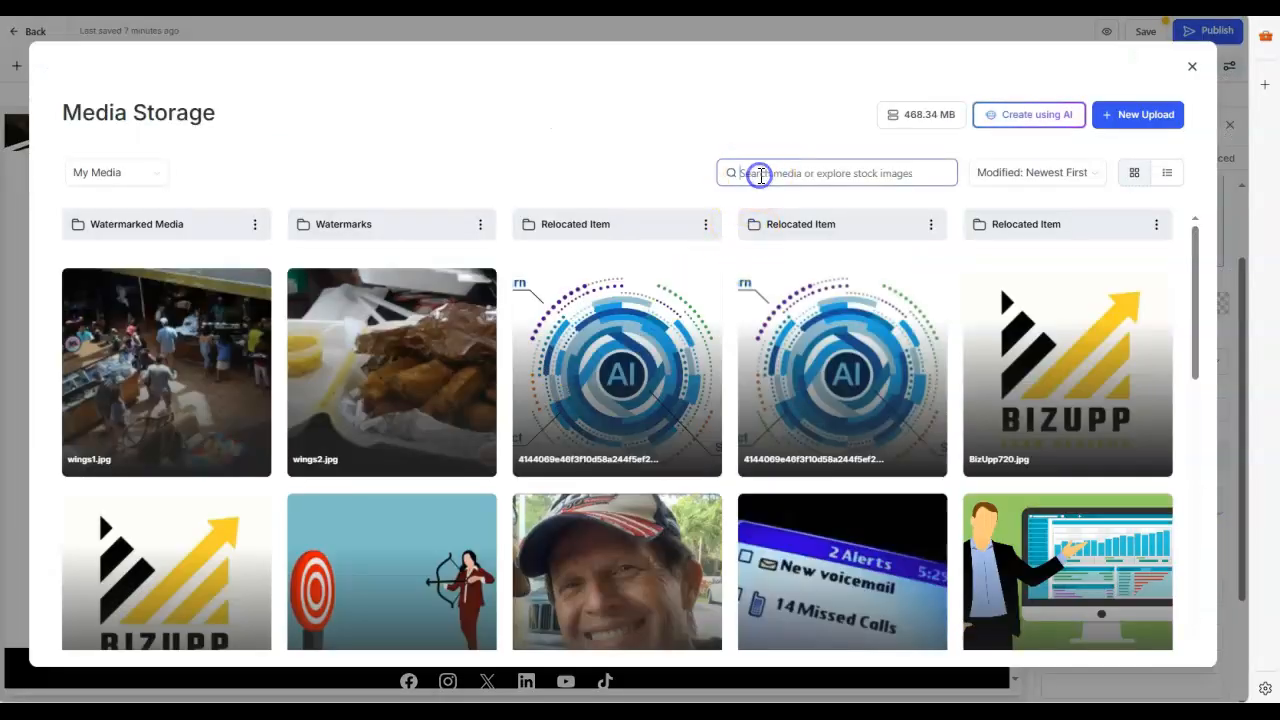
scroll(482, 484, "down", 6)
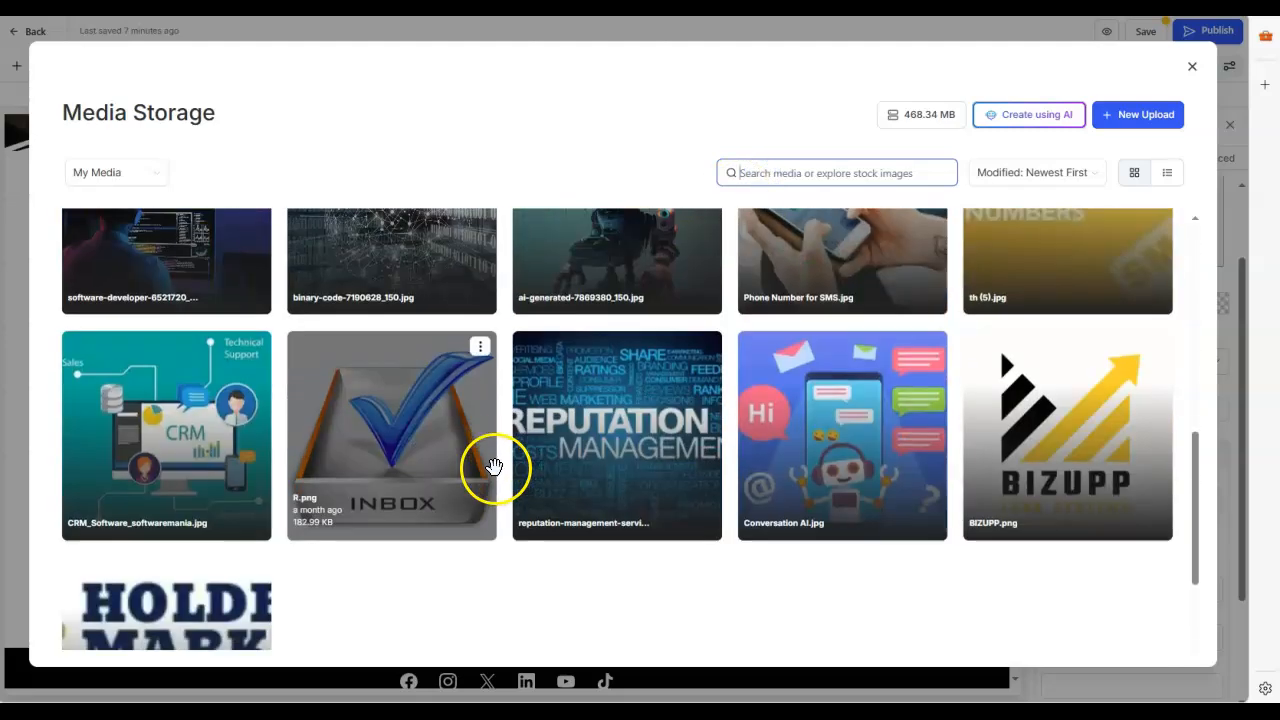
scroll(536, 470, "up", 8)
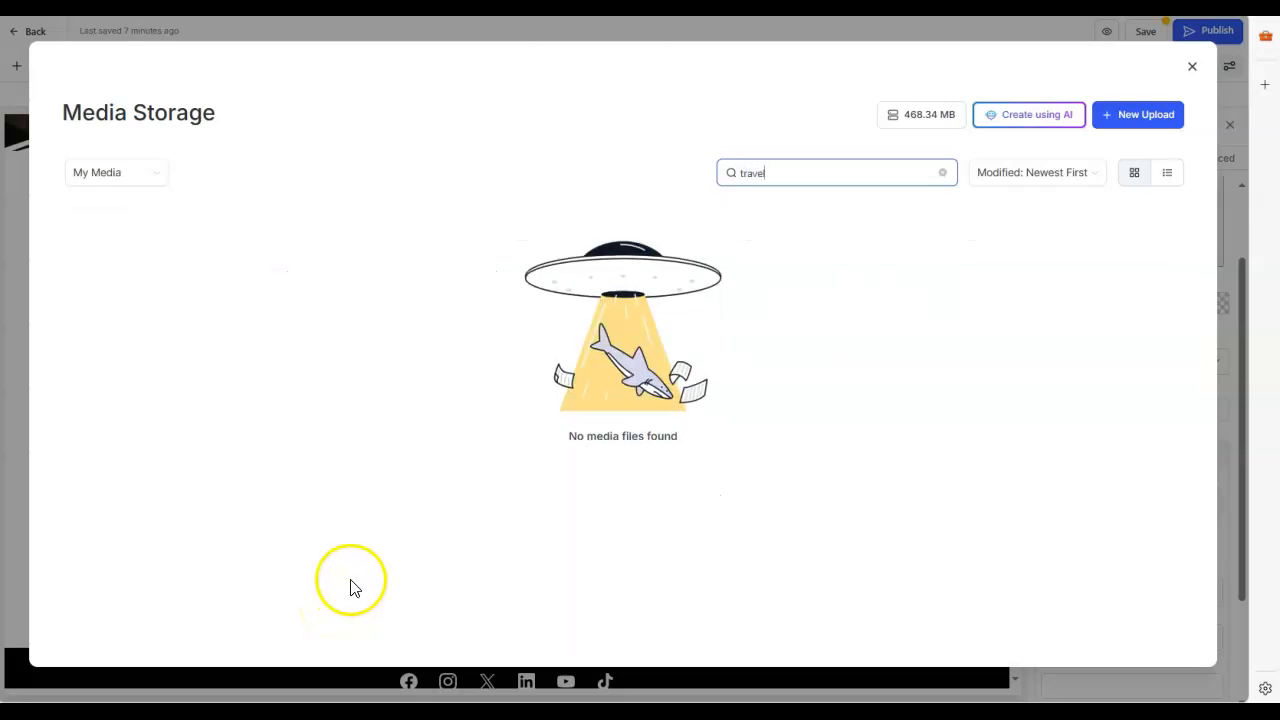
left_click(157, 178)
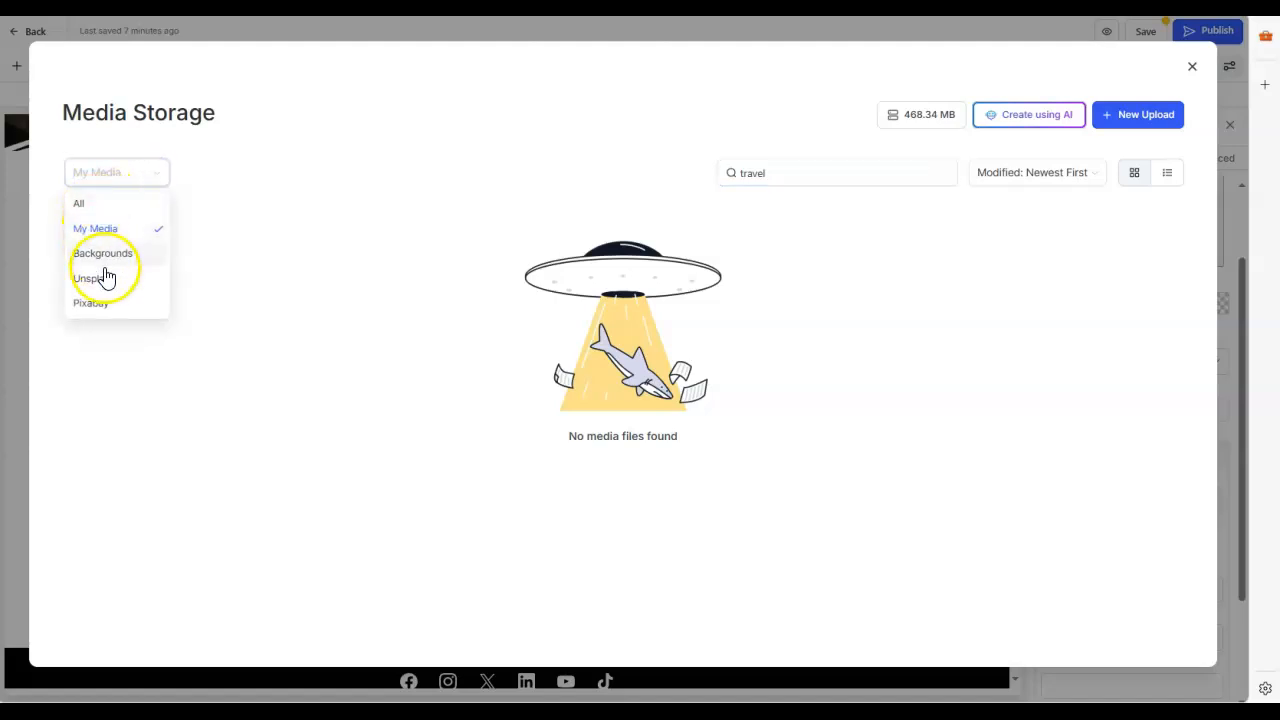
left_click(106, 304)
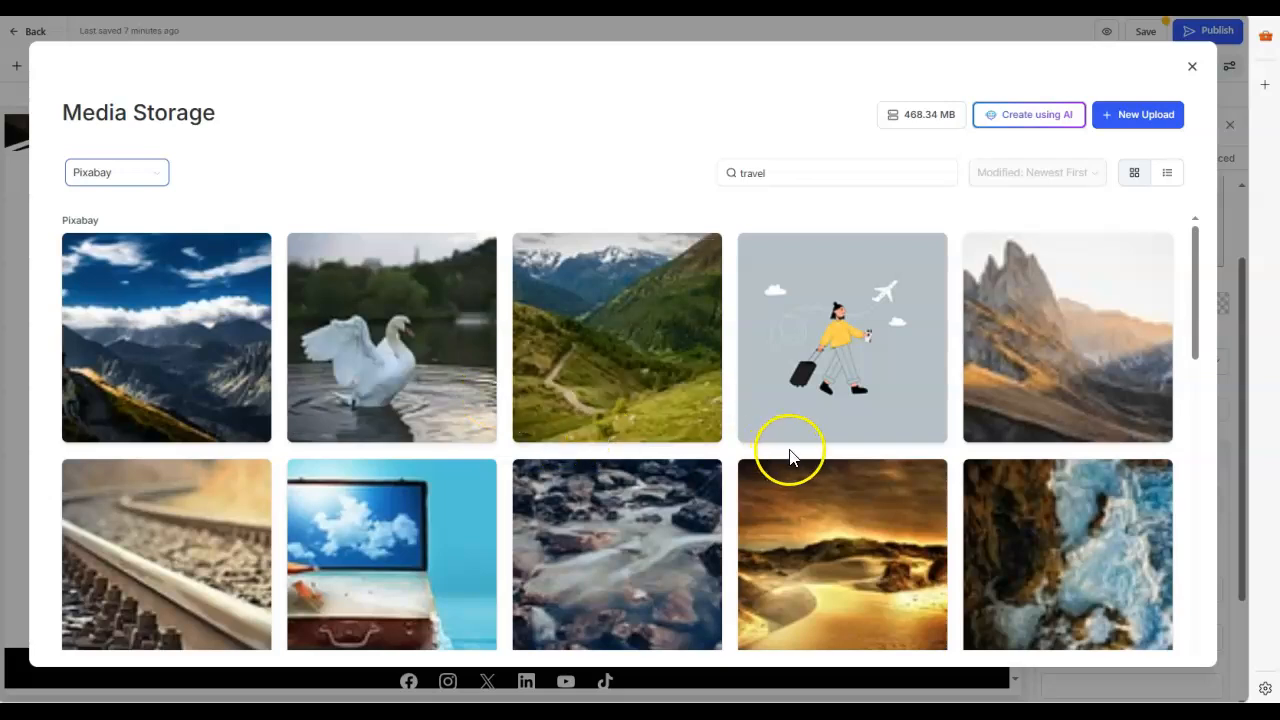
Step: Preview the Pixabay photo nature-2990060_150.jpg of a person overlooking a river and set it as the section's image
scroll(862, 448, "down", 2)
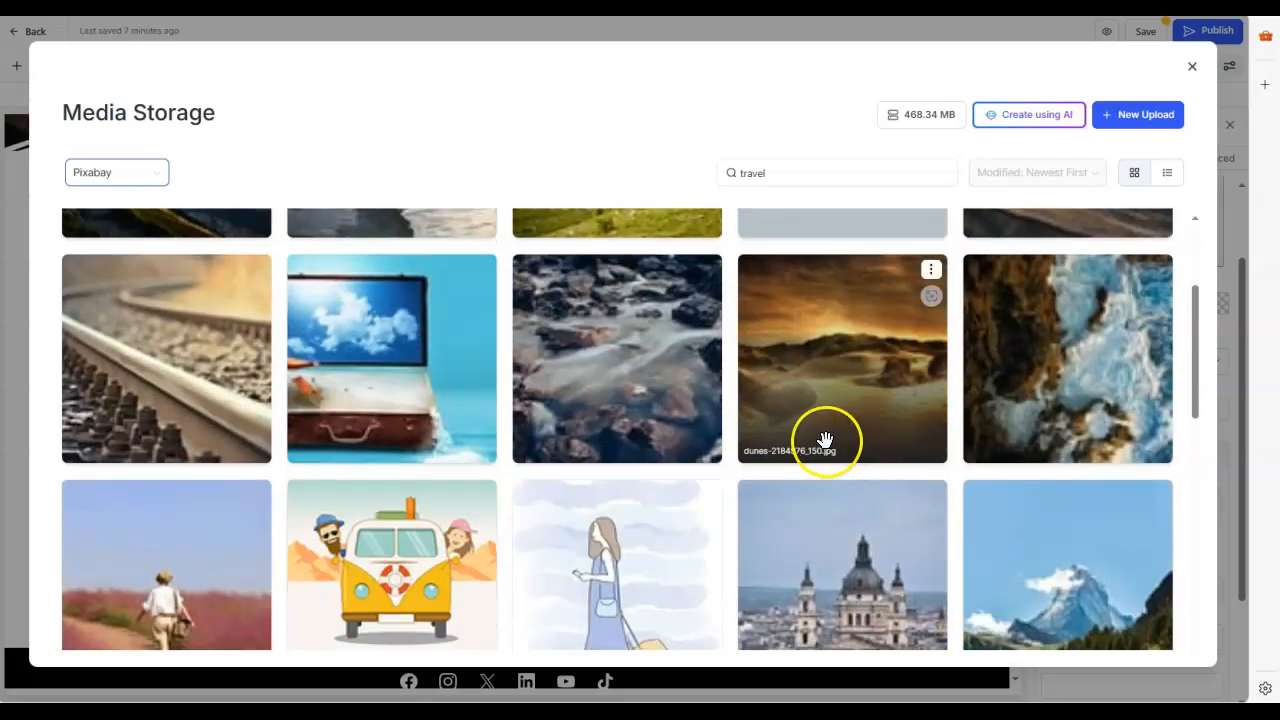
scroll(822, 438, "down", 1)
scroll(797, 434, "down", 2)
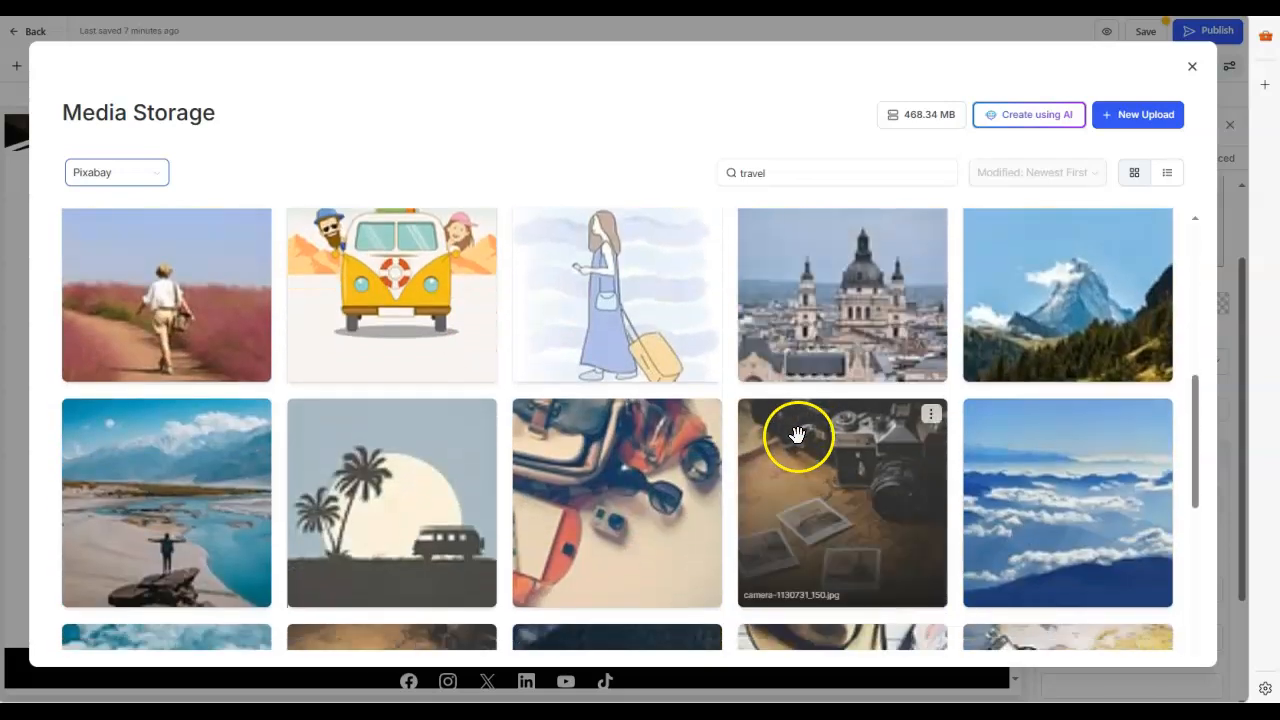
left_click(204, 467)
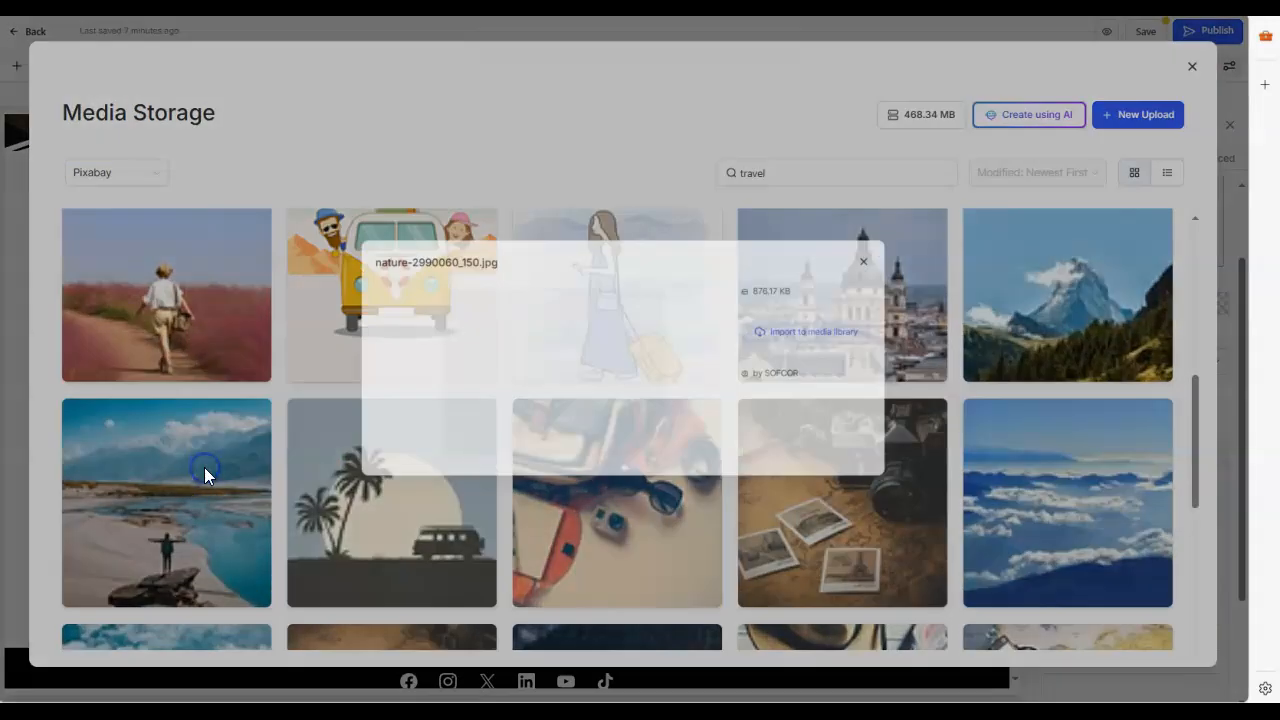
left_click(906, 207)
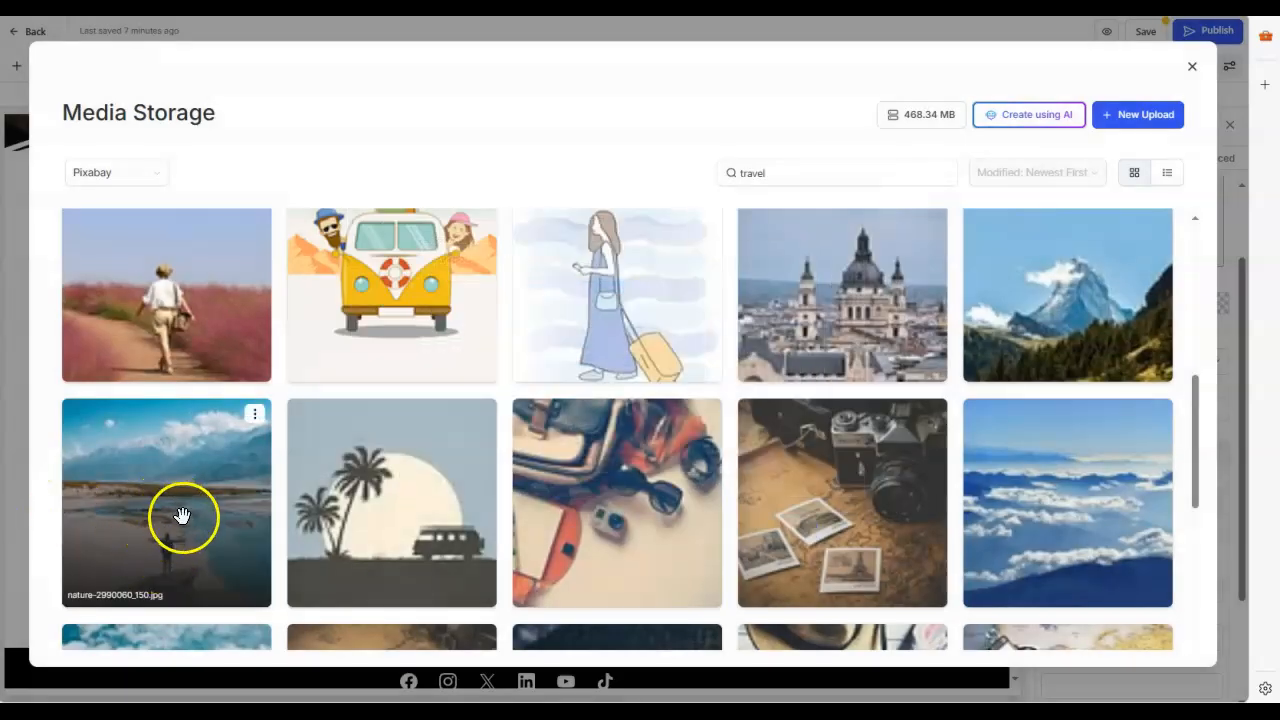
left_click(182, 515)
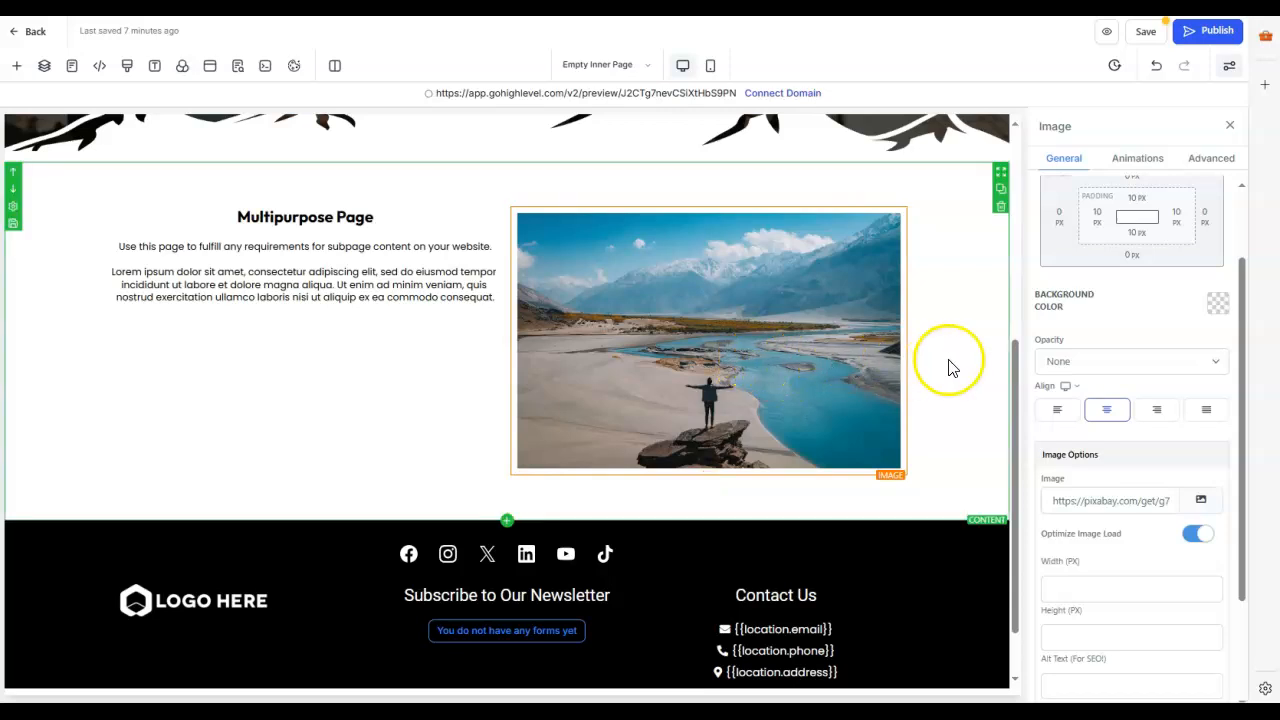
Step: Save the Empty Inner Page, retrying the save if an error dialog interrupts it
left_click(1146, 40)
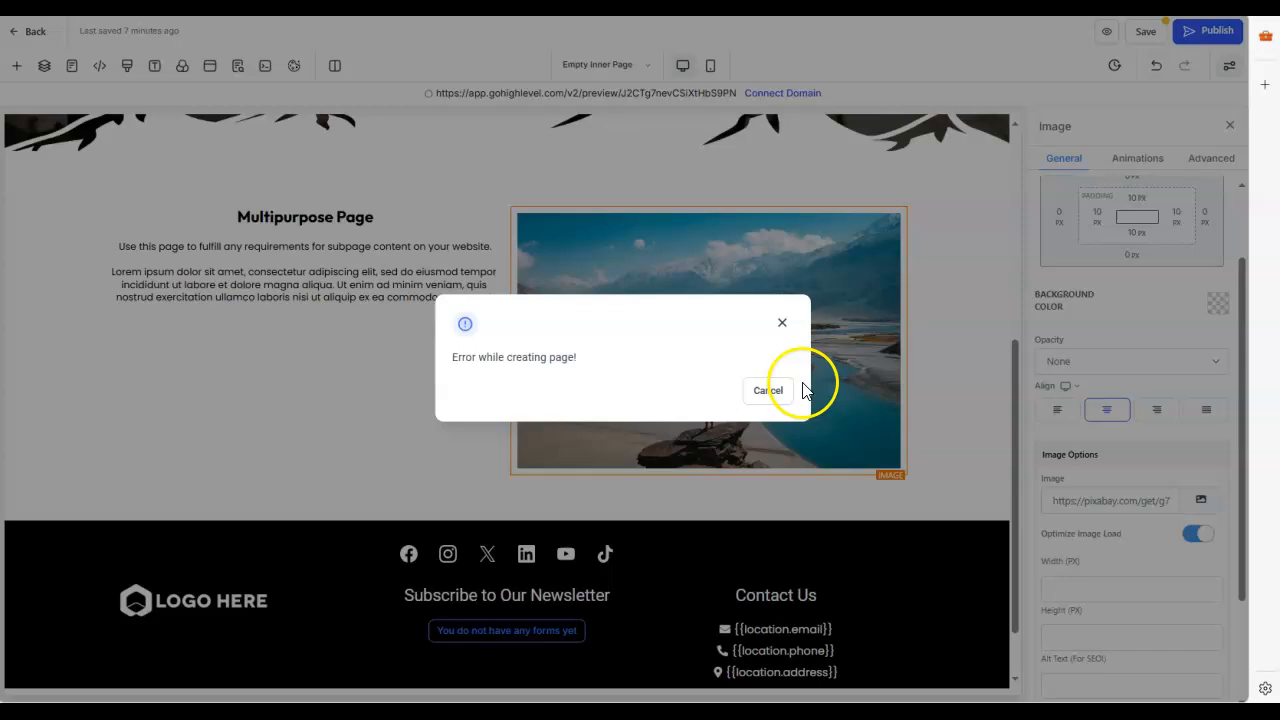
left_click(766, 390)
left_click(1152, 38)
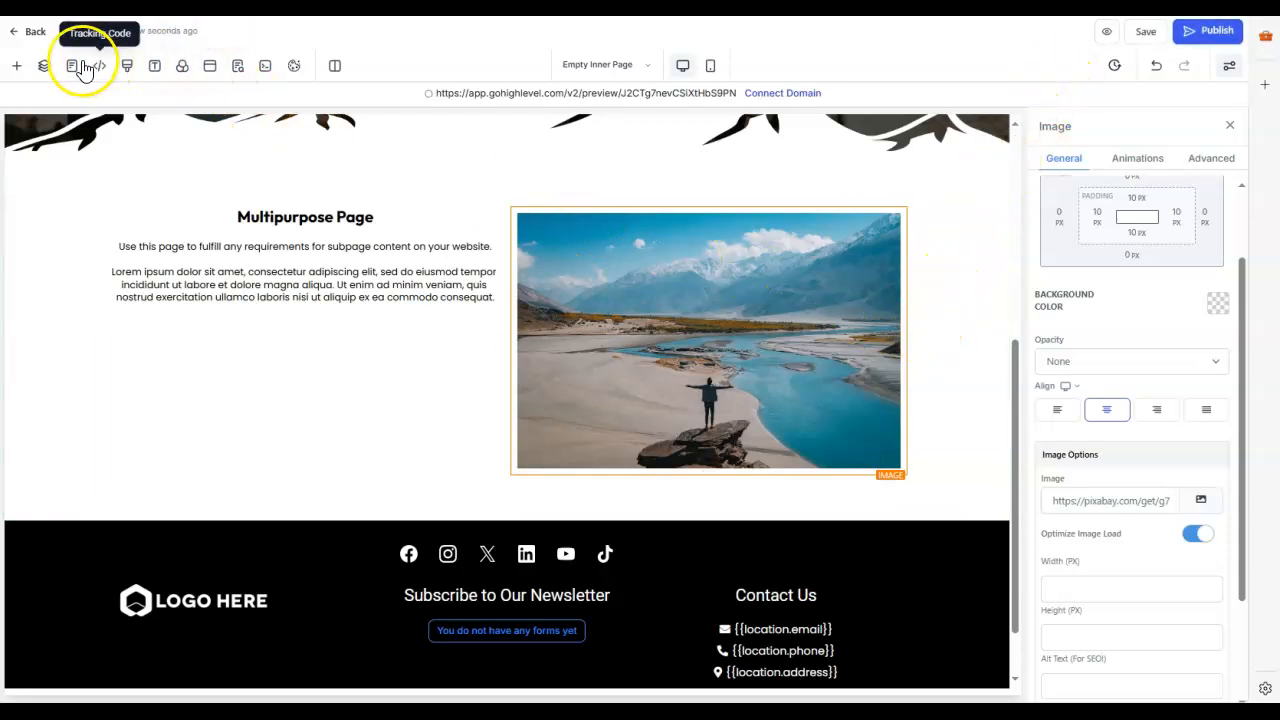
Step: Replace the {{right_now.year}} placeholder in the footer copyright line with "2024 Travel with" followed by the consultant's first name and ".com"
scroll(517, 377, "down", 1)
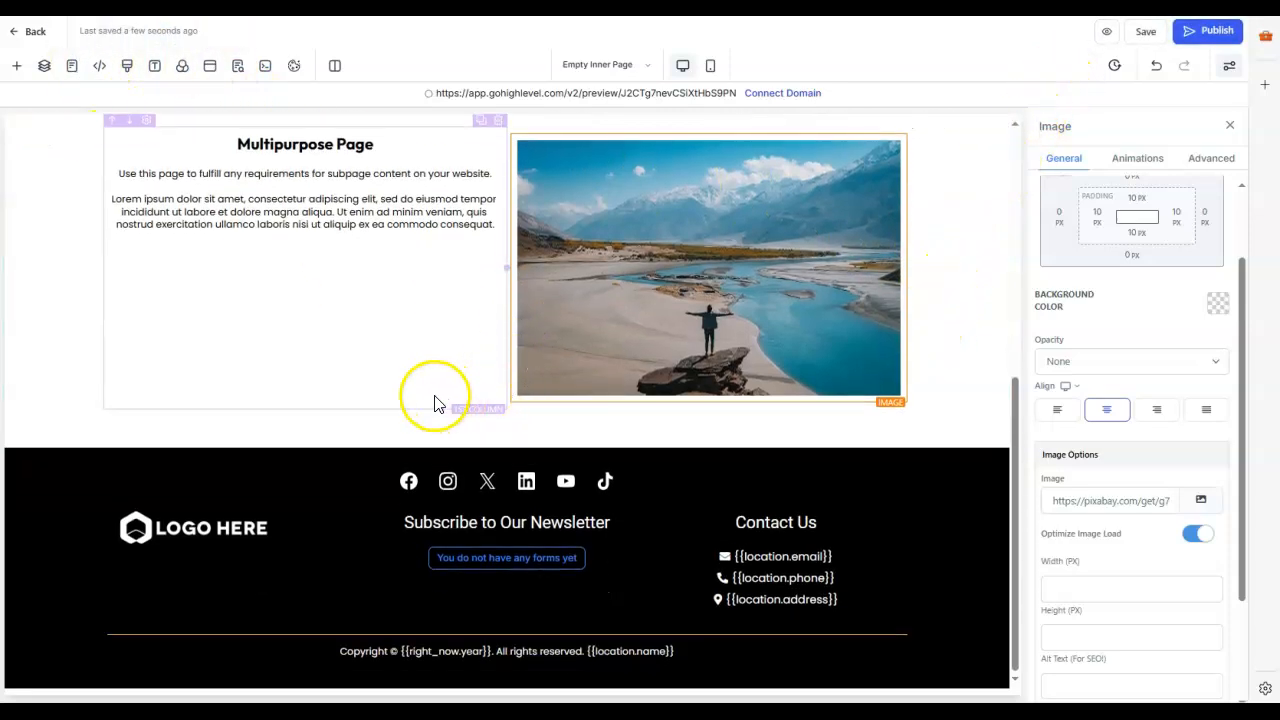
left_click(424, 654)
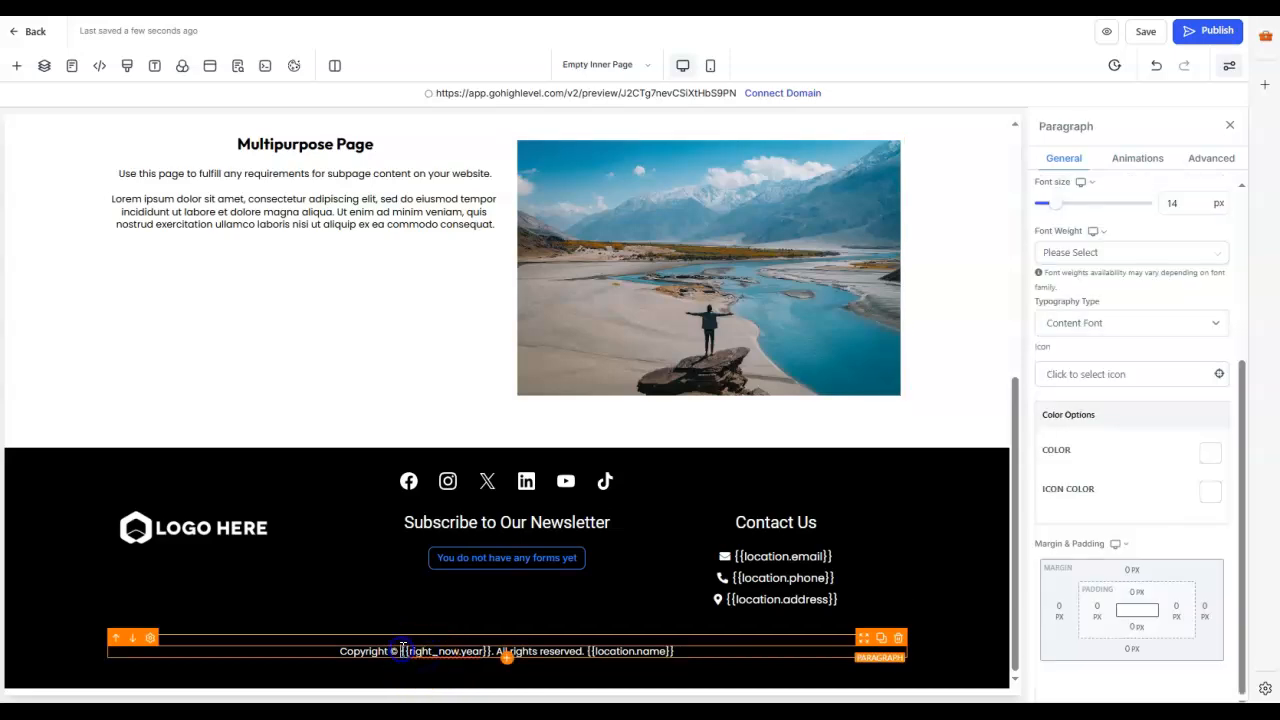
left_click_drag(404, 651, 497, 649)
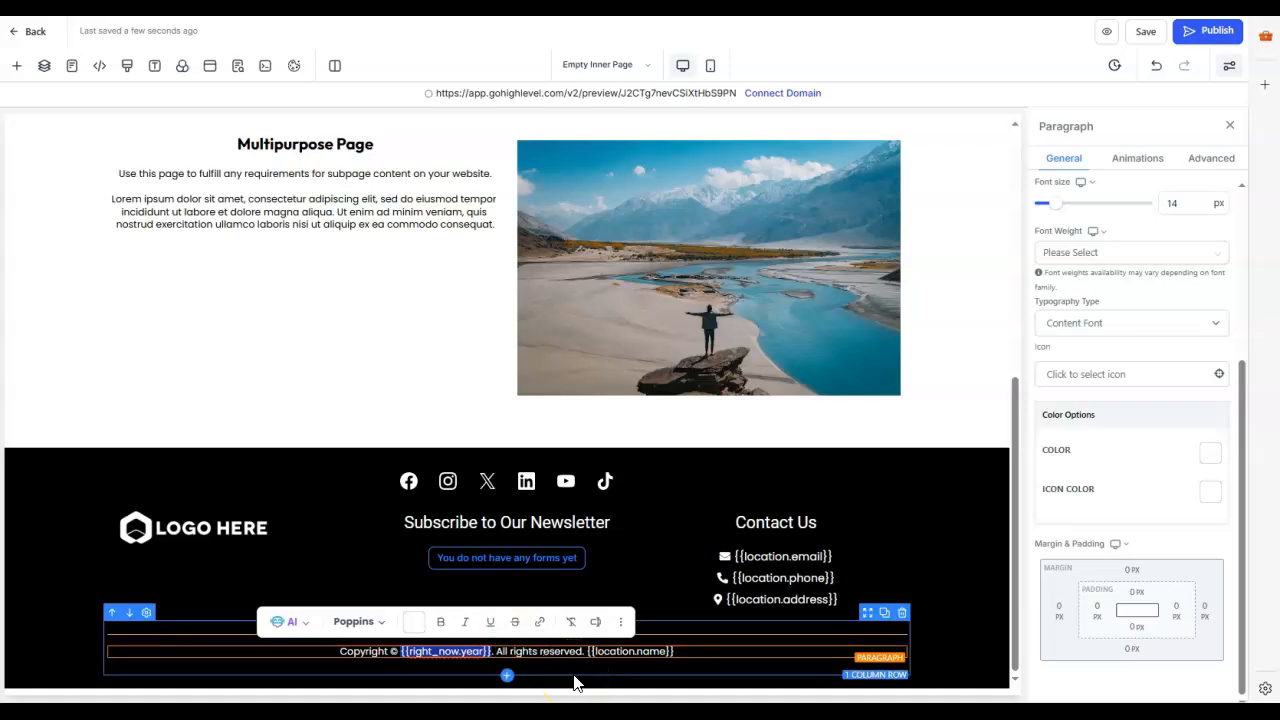
type("2024 Trav")
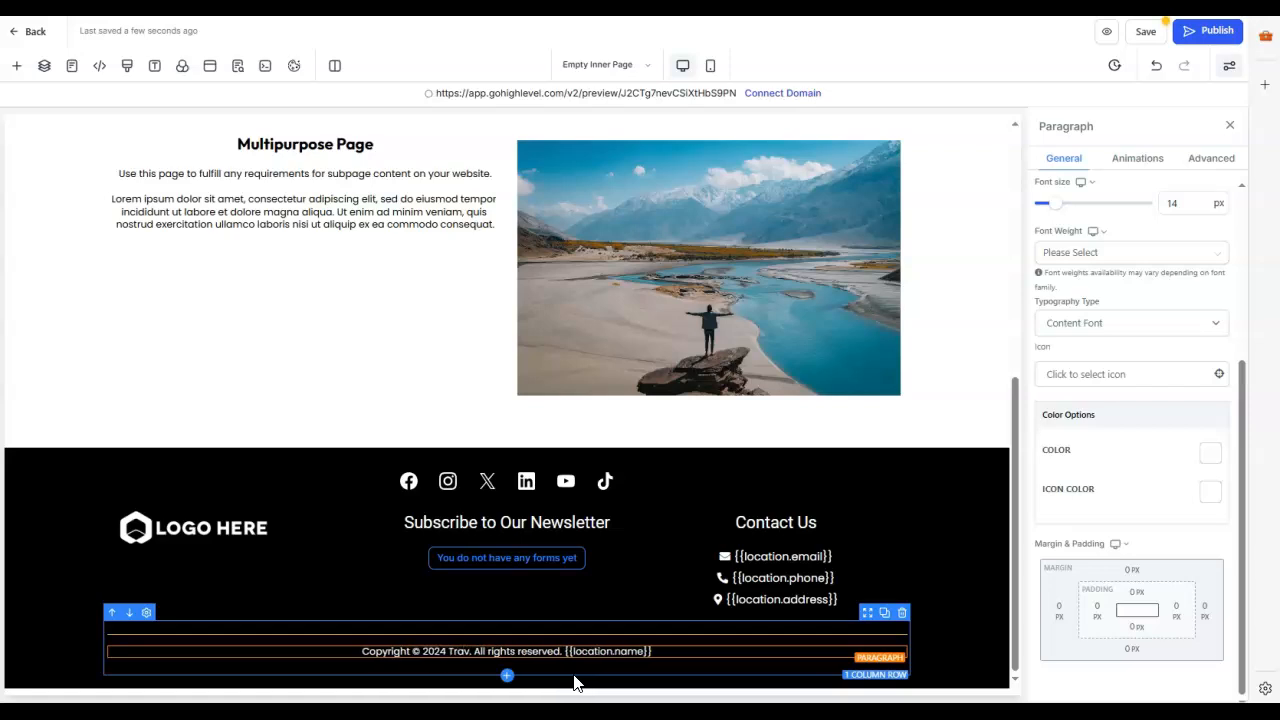
type("el")
key("BackSpace")
type("with")
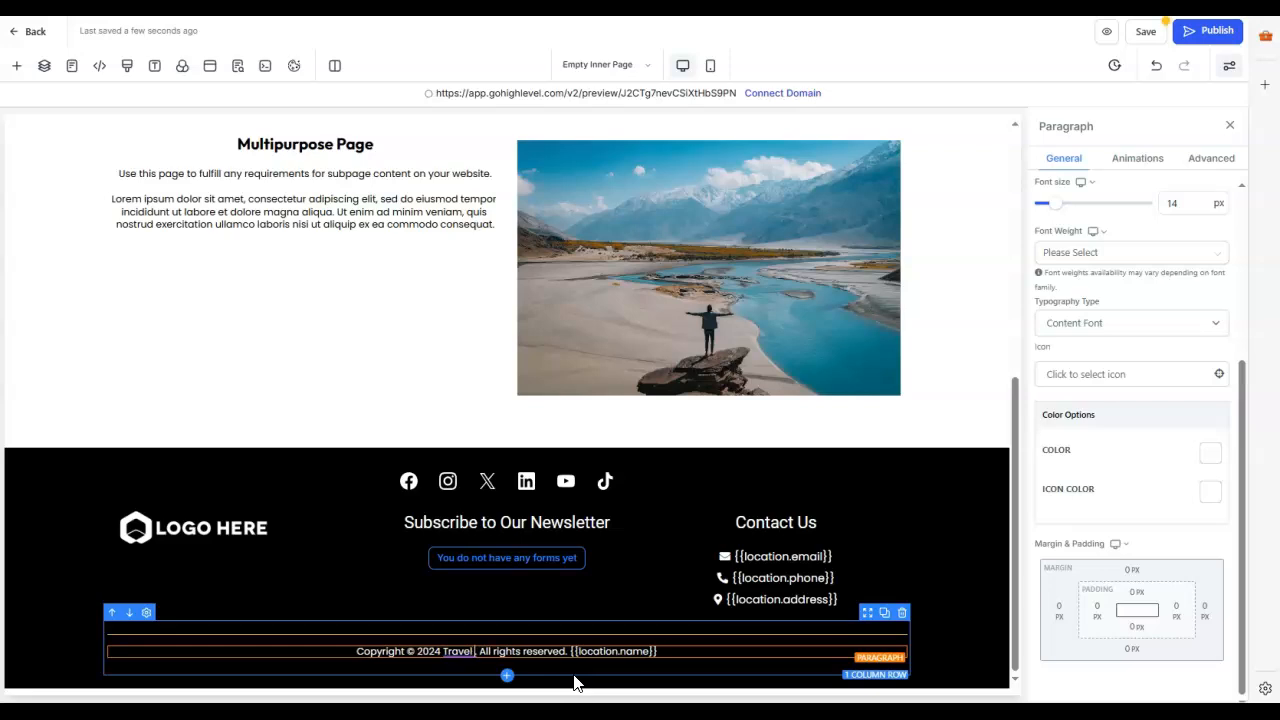
type(" Derrick")
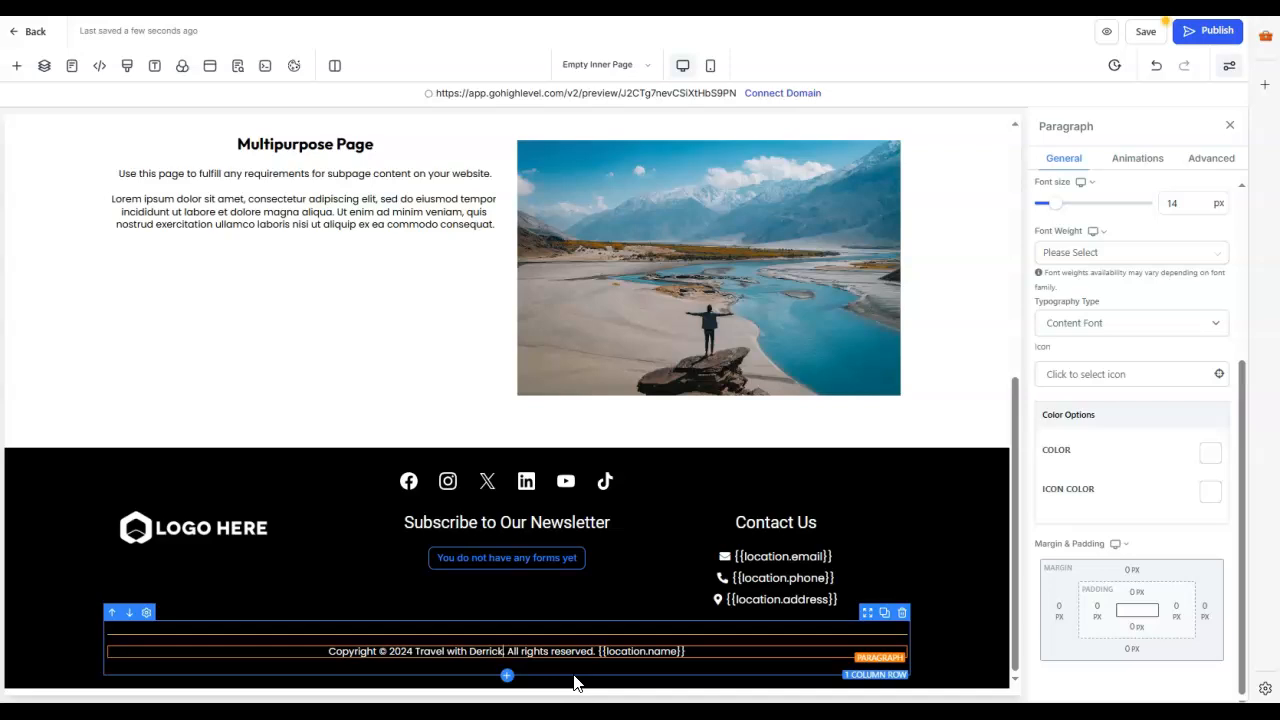
type(".com")
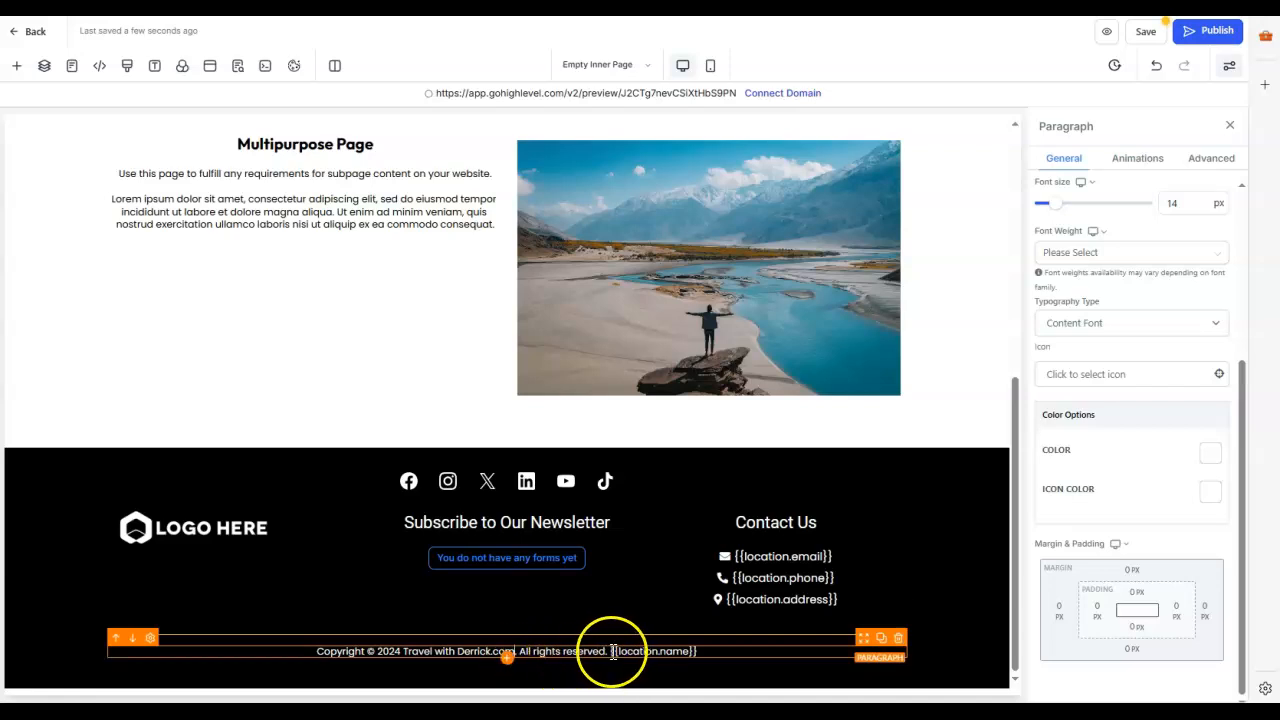
Step: Delete the {{location.name}} placeholder from the end of the footer copyright line
left_click_drag(617, 651, 725, 657)
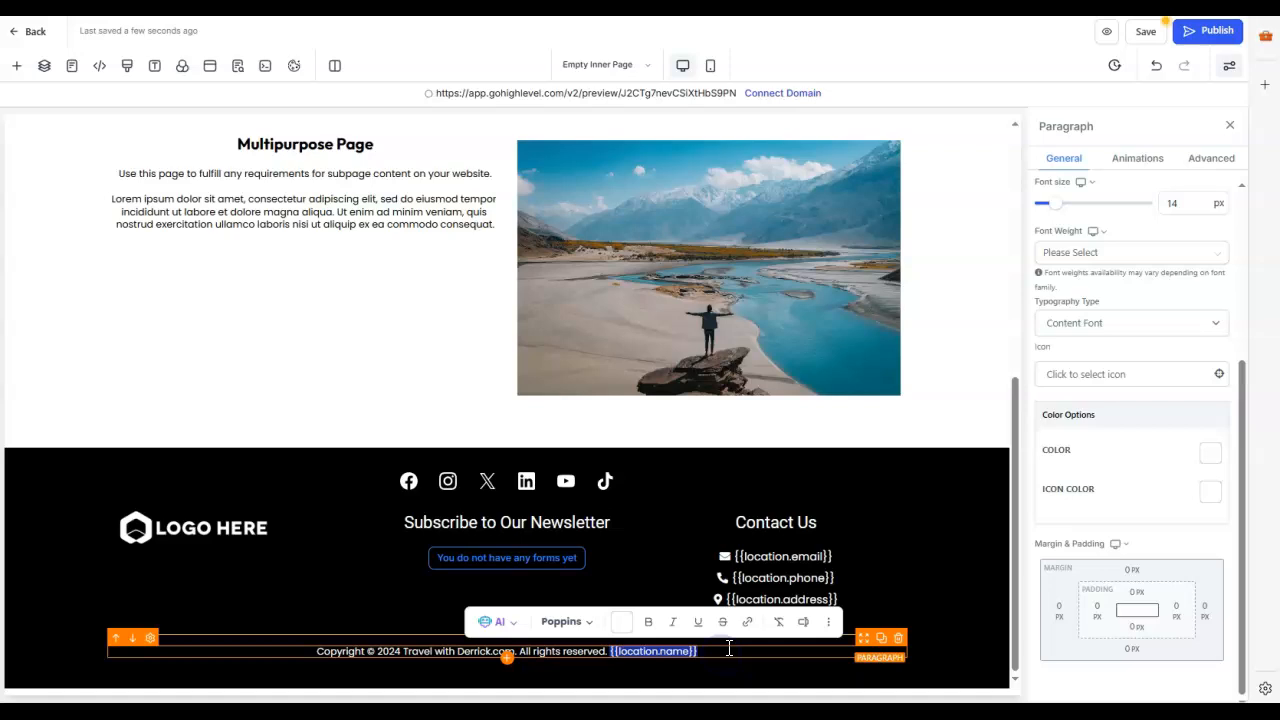
key("BackSpace")
left_click(707, 639)
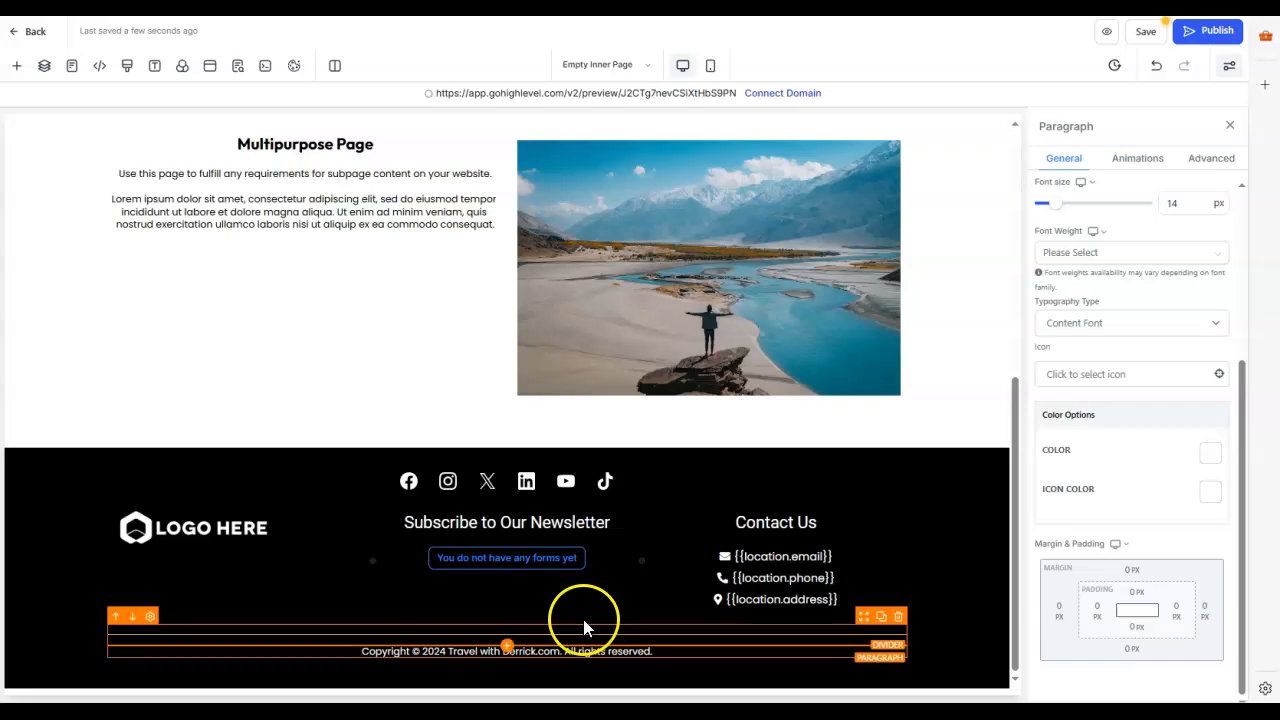
Step: Assign Contact Form to the form element under Subscribe to Our Newsletter in the footer and review its layout
left_click(505, 566)
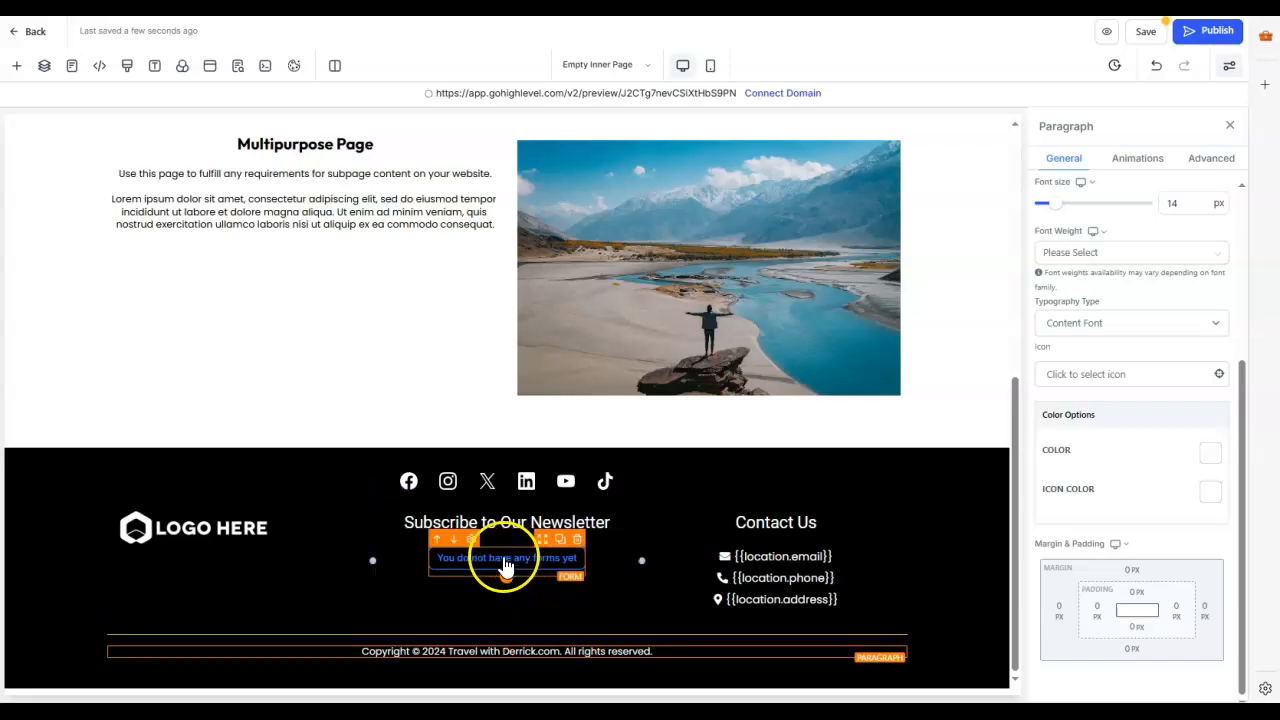
left_click(1213, 533)
left_click(1155, 496)
left_click(1235, 401)
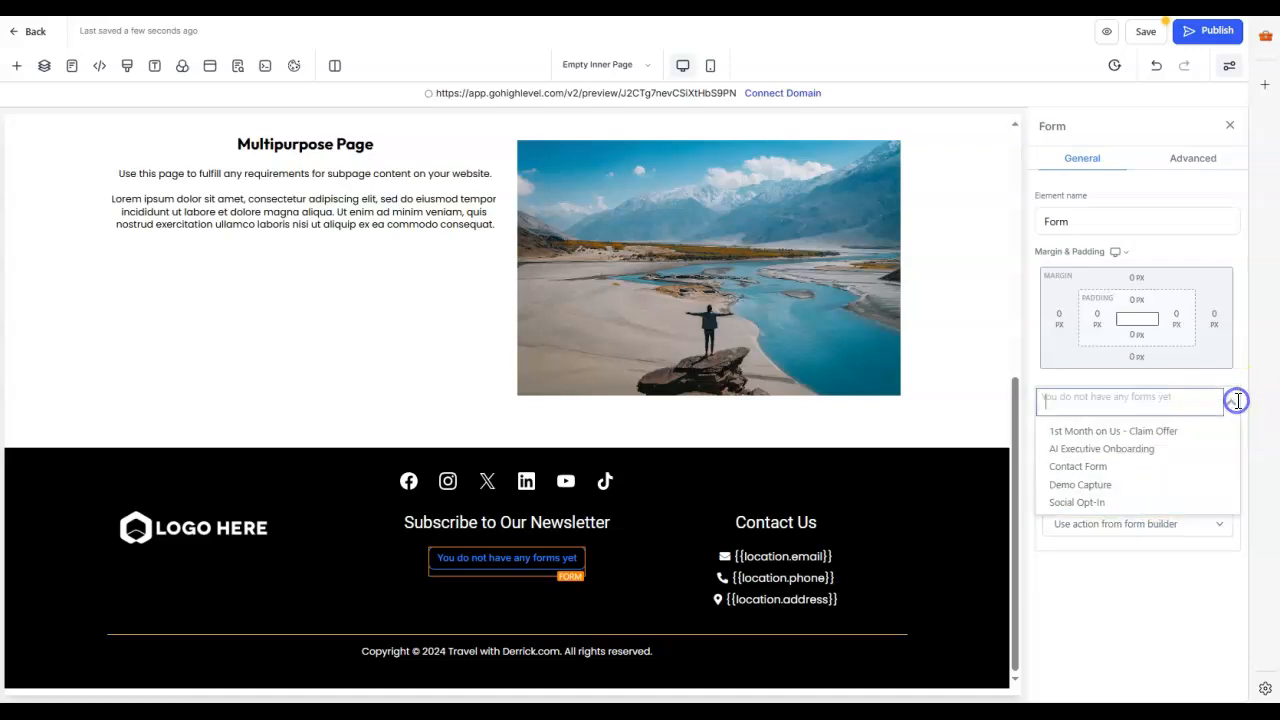
left_click(1102, 466)
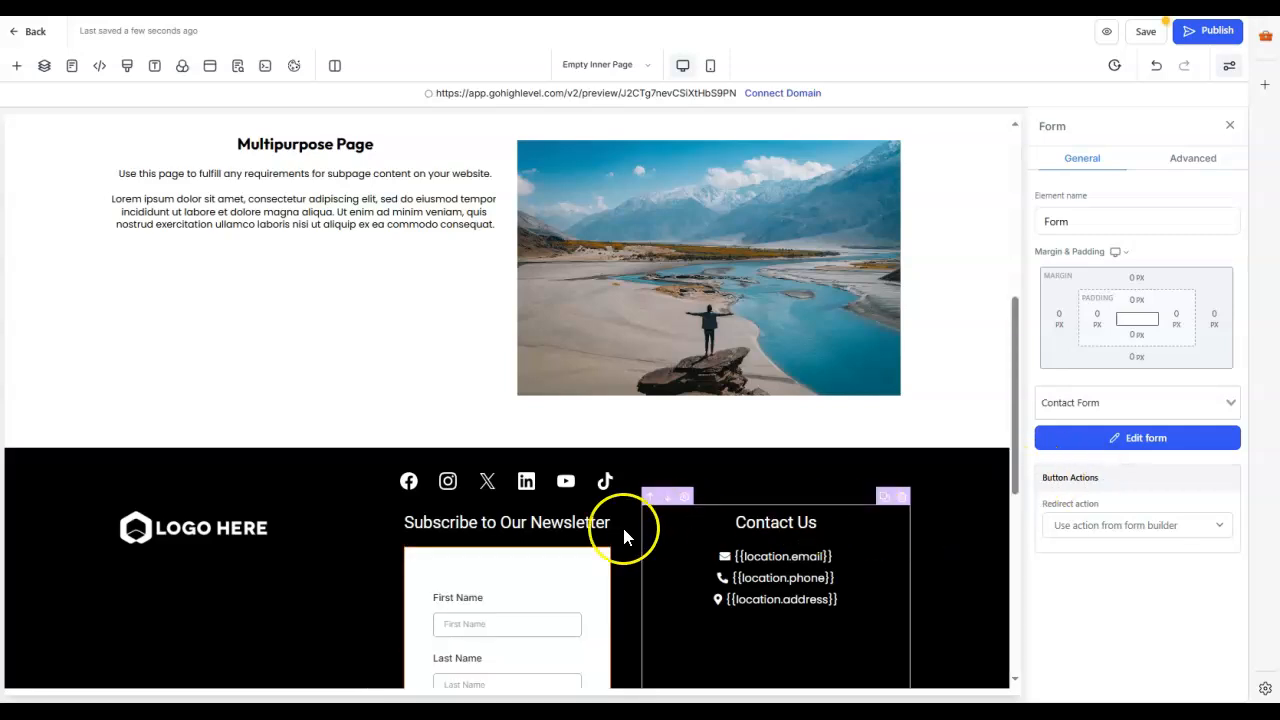
scroll(624, 536, "down", 5)
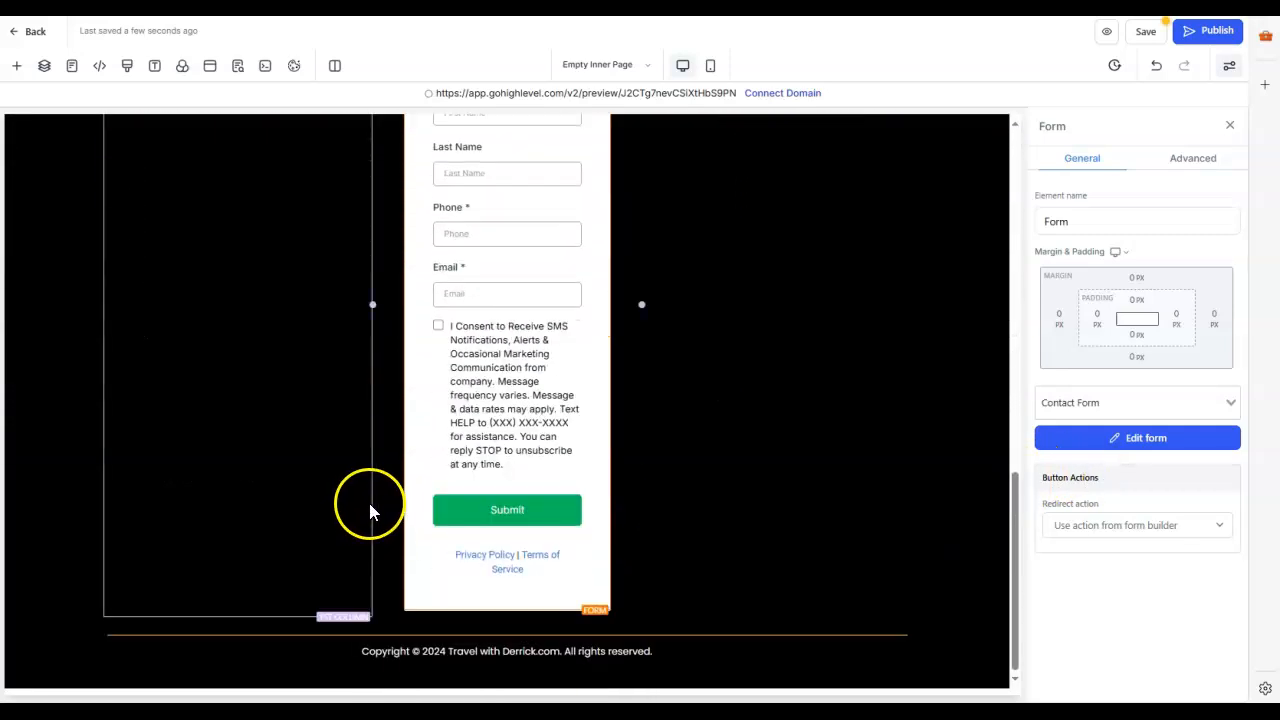
scroll(562, 495, "up", 5)
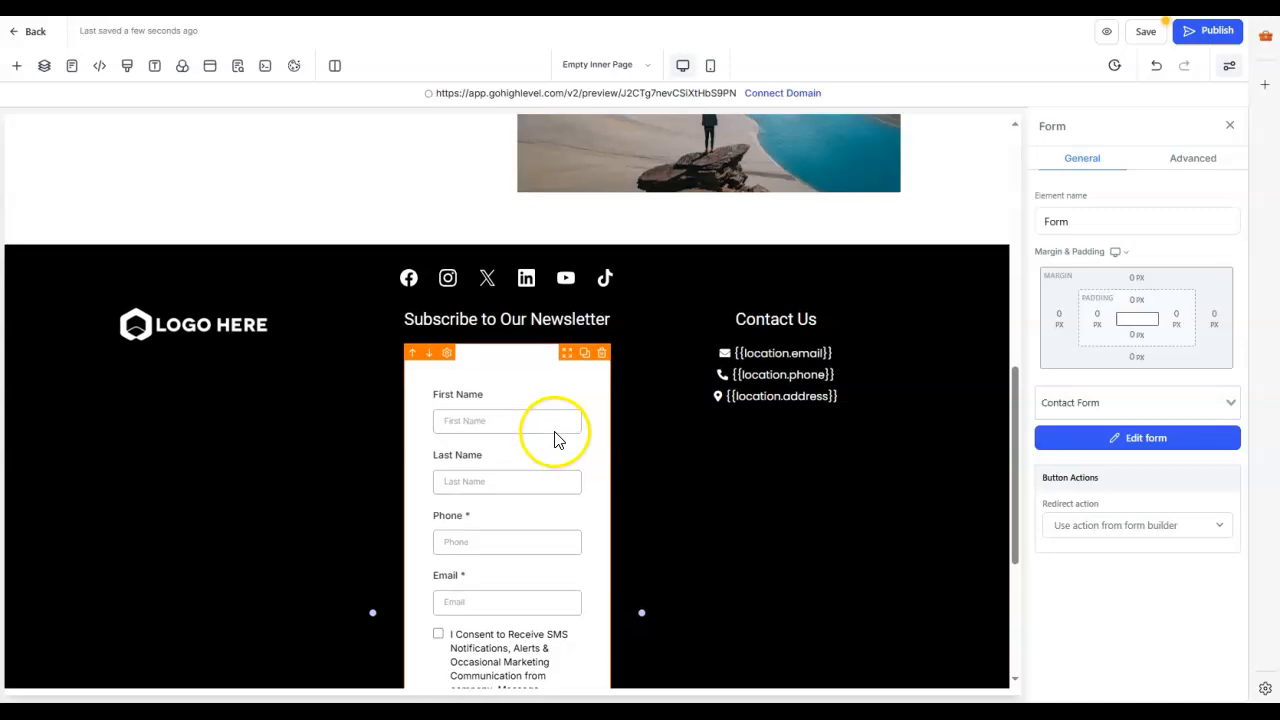
scroll(657, 509, "down", 3)
scroll(694, 520, "down", 1)
scroll(720, 529, "up", 7)
scroll(646, 571, "down", 2)
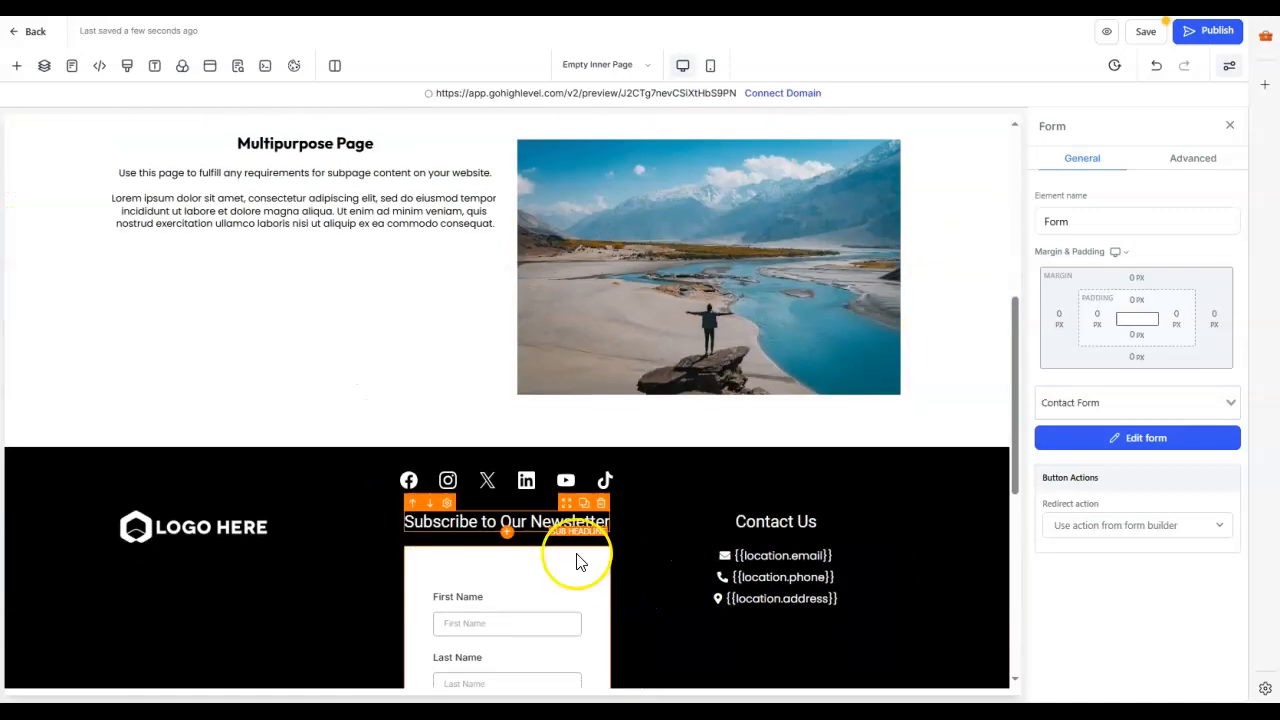
Step: Set the link of the footer's Facebook social icon to facebook.com/holdenmarketingagency, keeping it opening in a new window
left_click(482, 478)
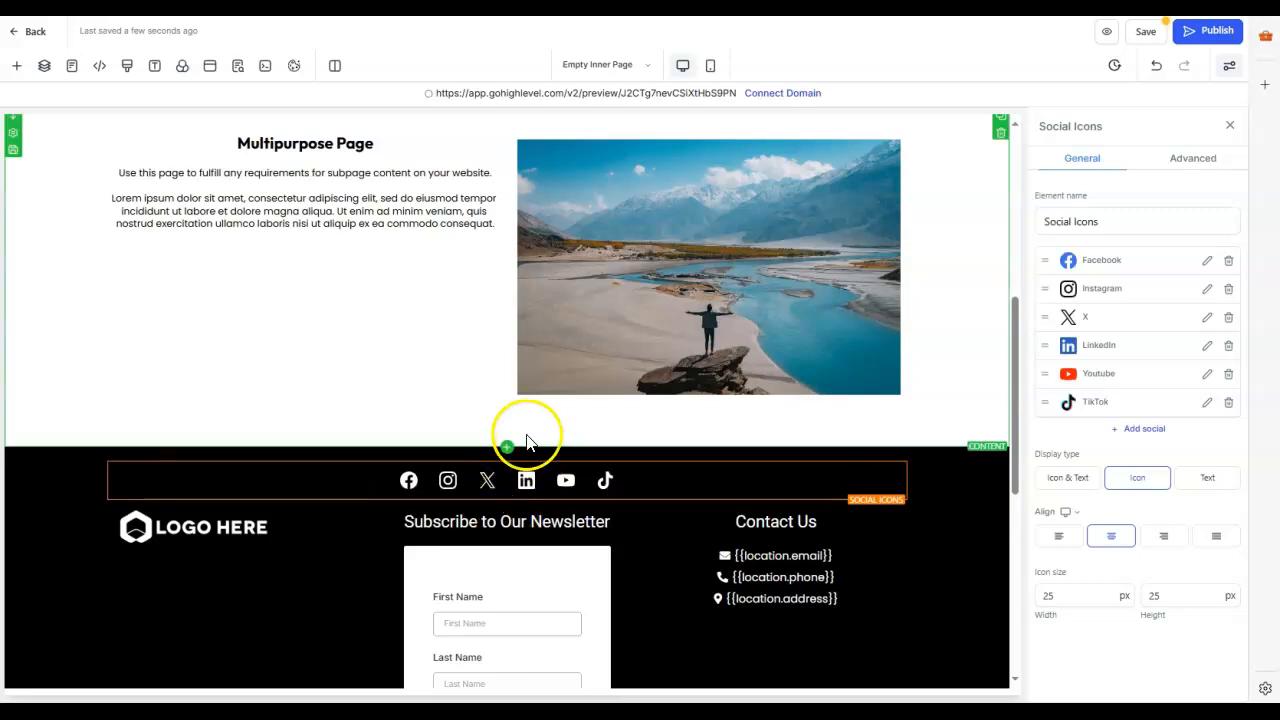
left_click(467, 487)
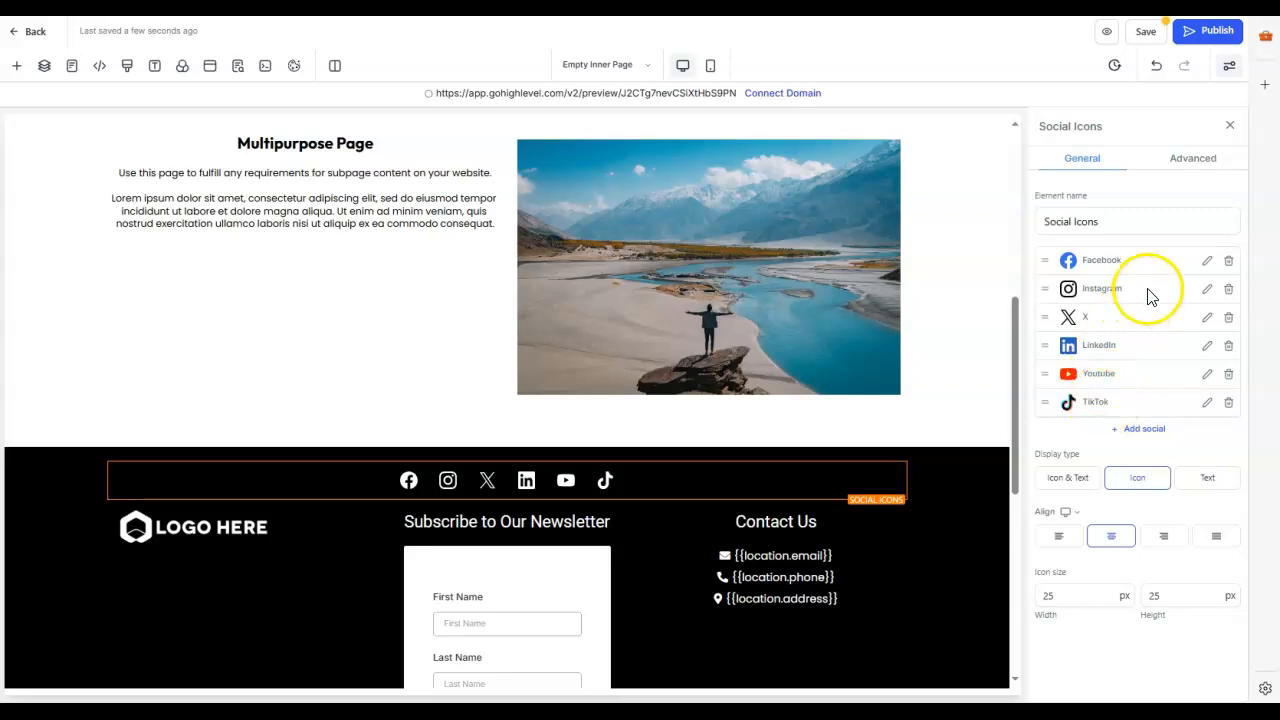
left_click(1208, 261)
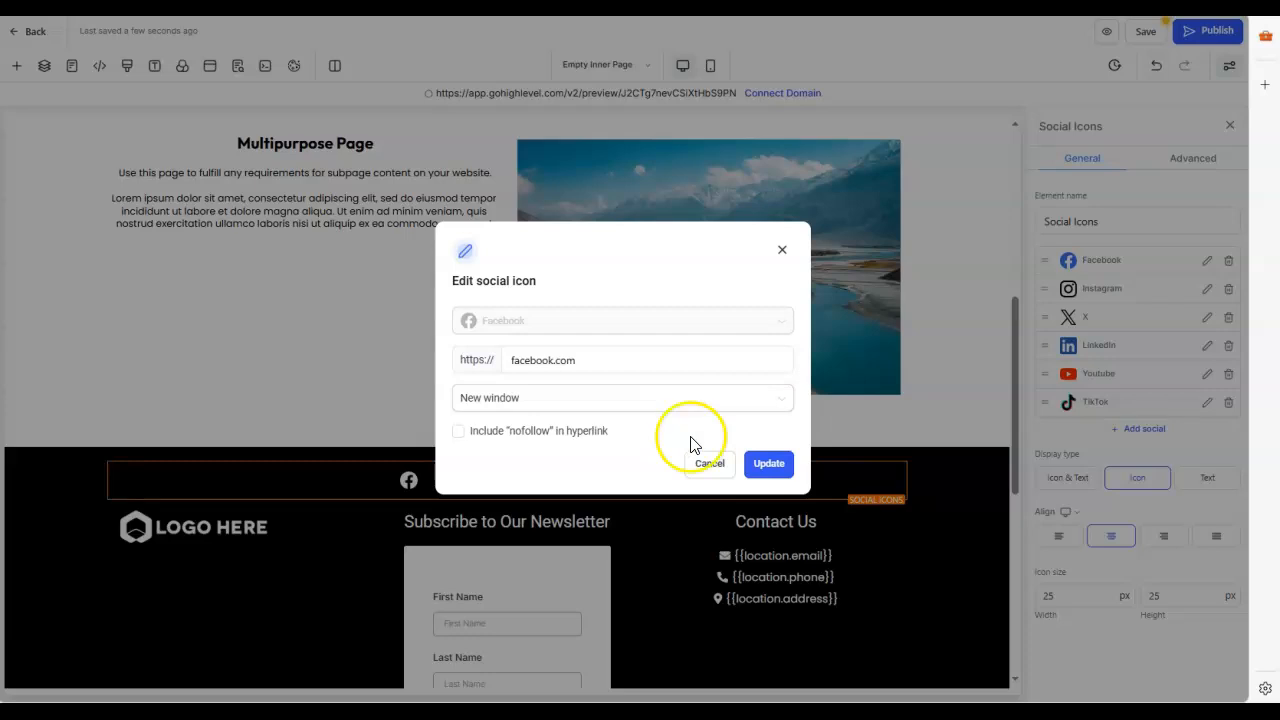
left_click(585, 363)
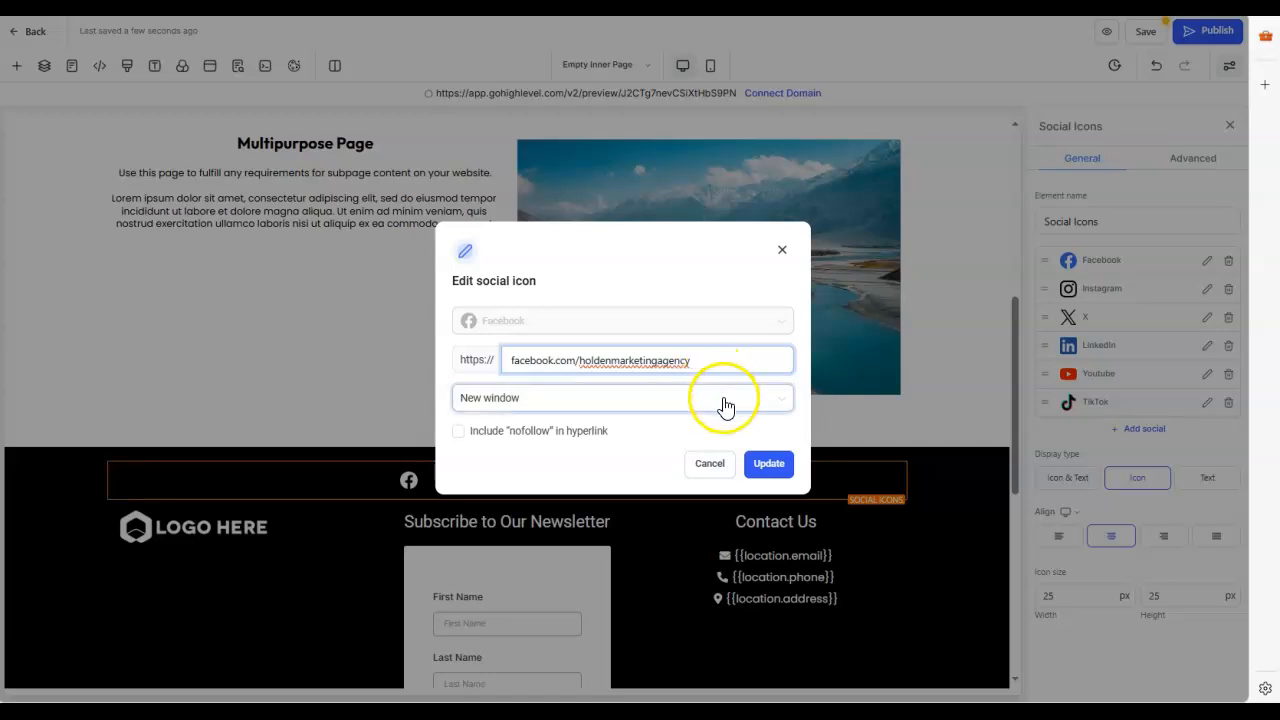
left_click(766, 465)
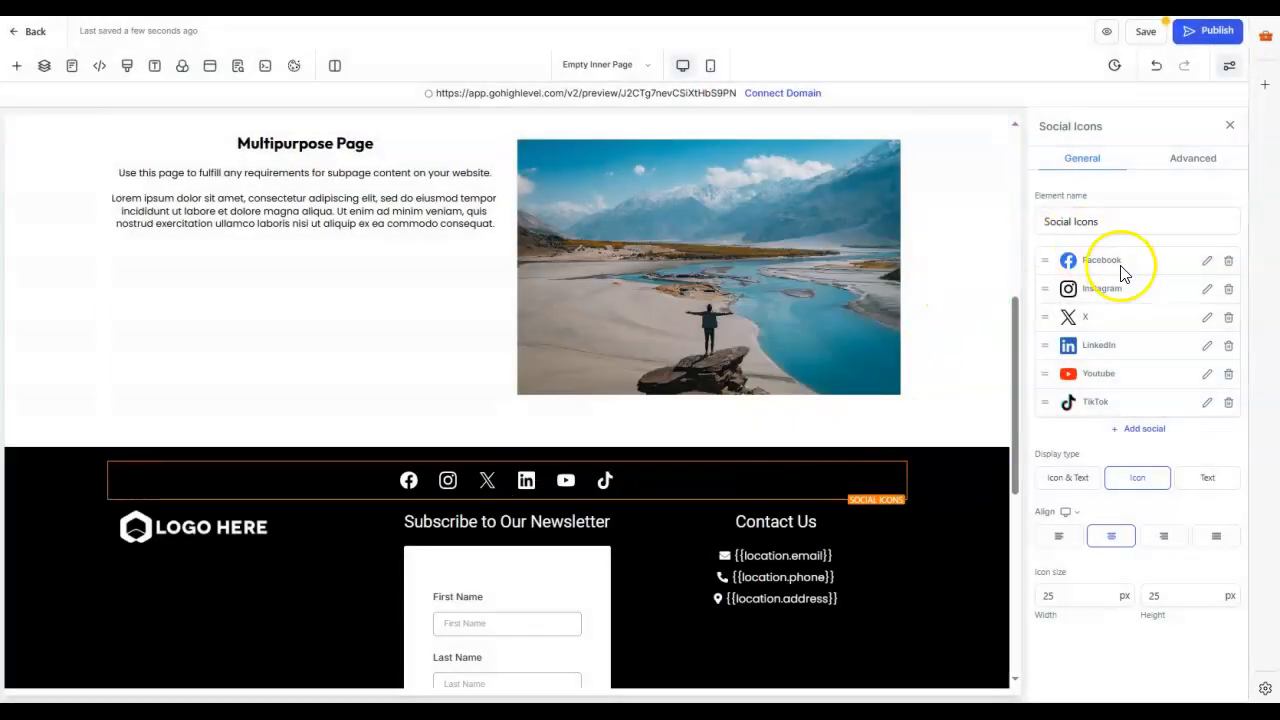
Step: Save the Empty Inner Page and approve the changes to the global section
left_click(1140, 40)
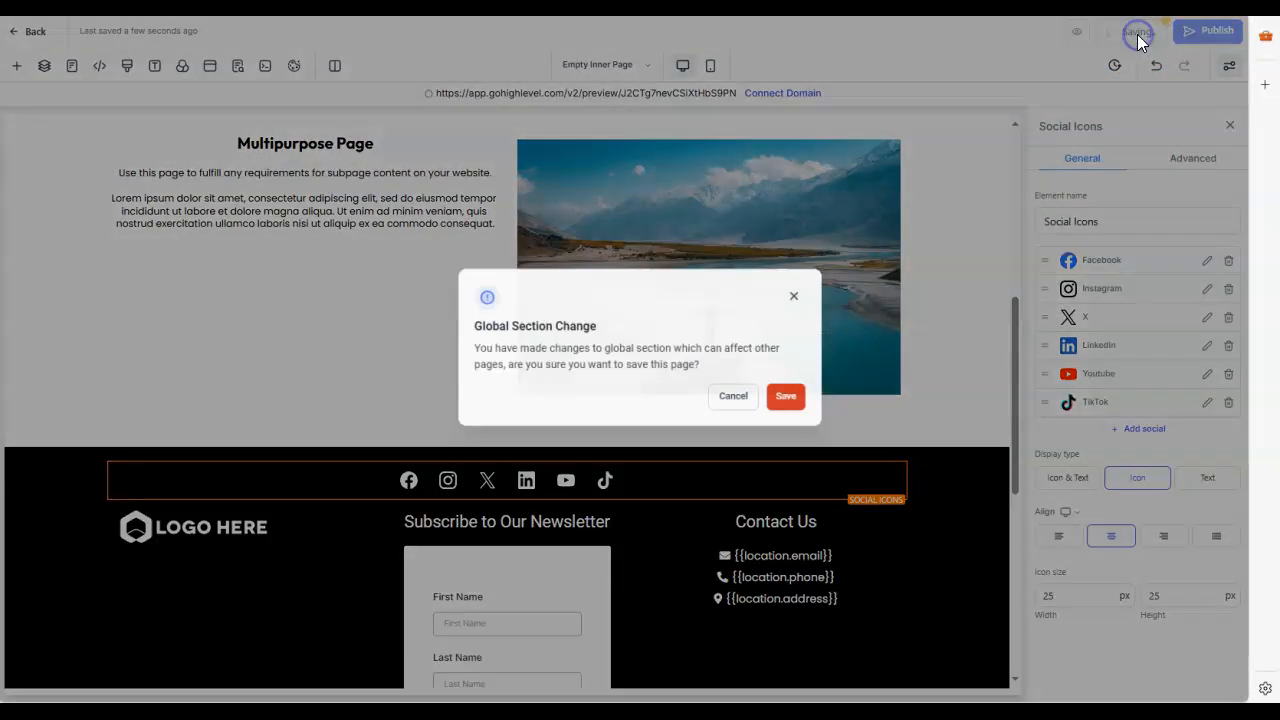
left_click(780, 405)
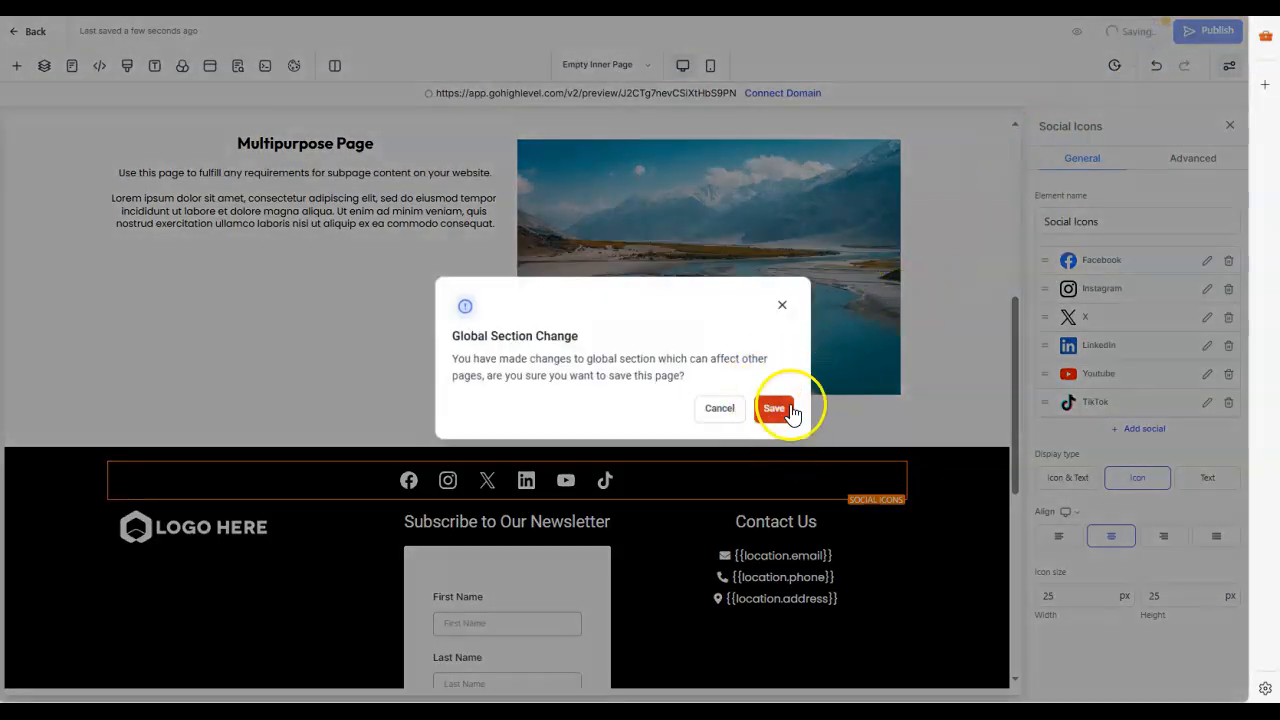
left_click(780, 407)
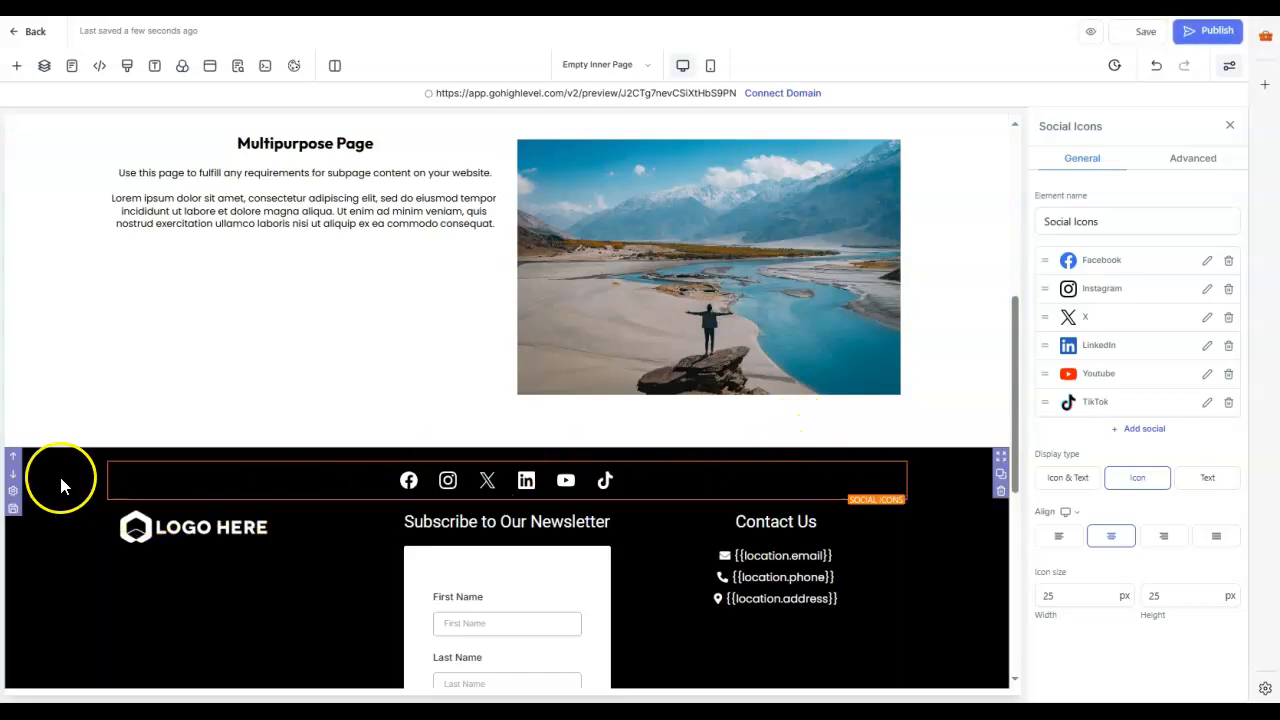
left_click(640, 478)
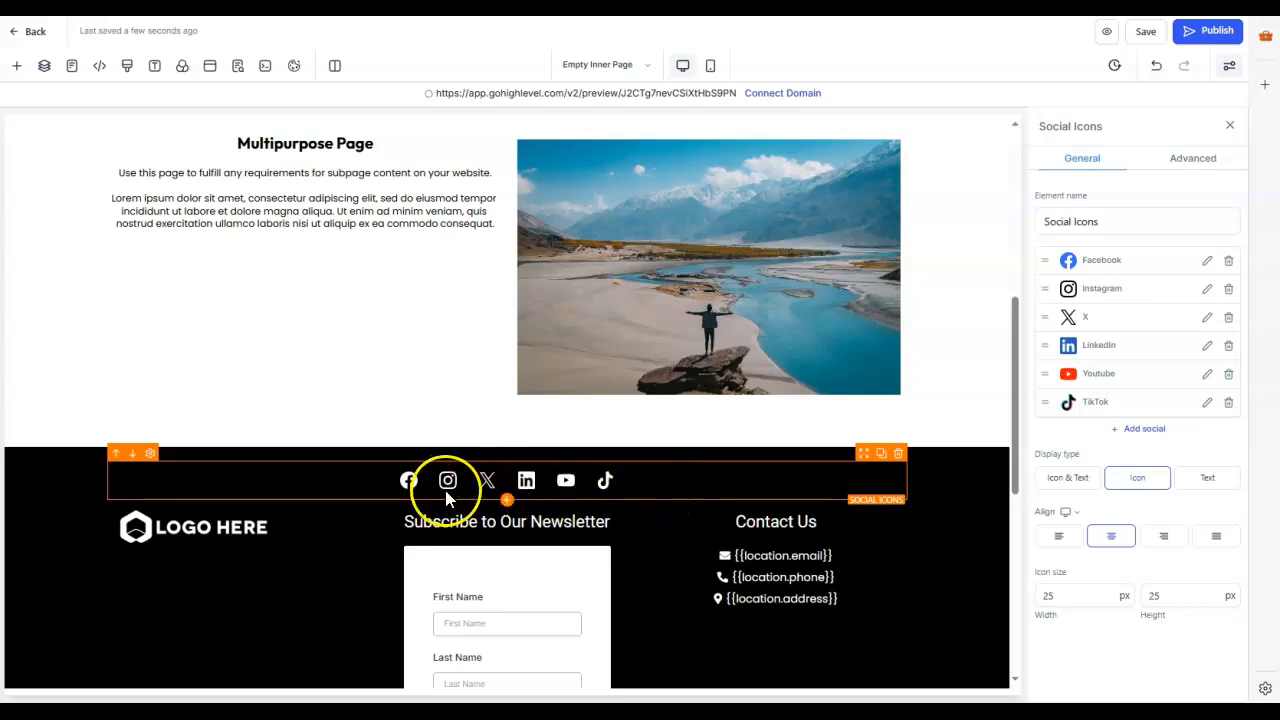
Step: Open the Thank You page and examine its Frequently Asked Questions section
left_click(72, 70)
left_click(63, 297)
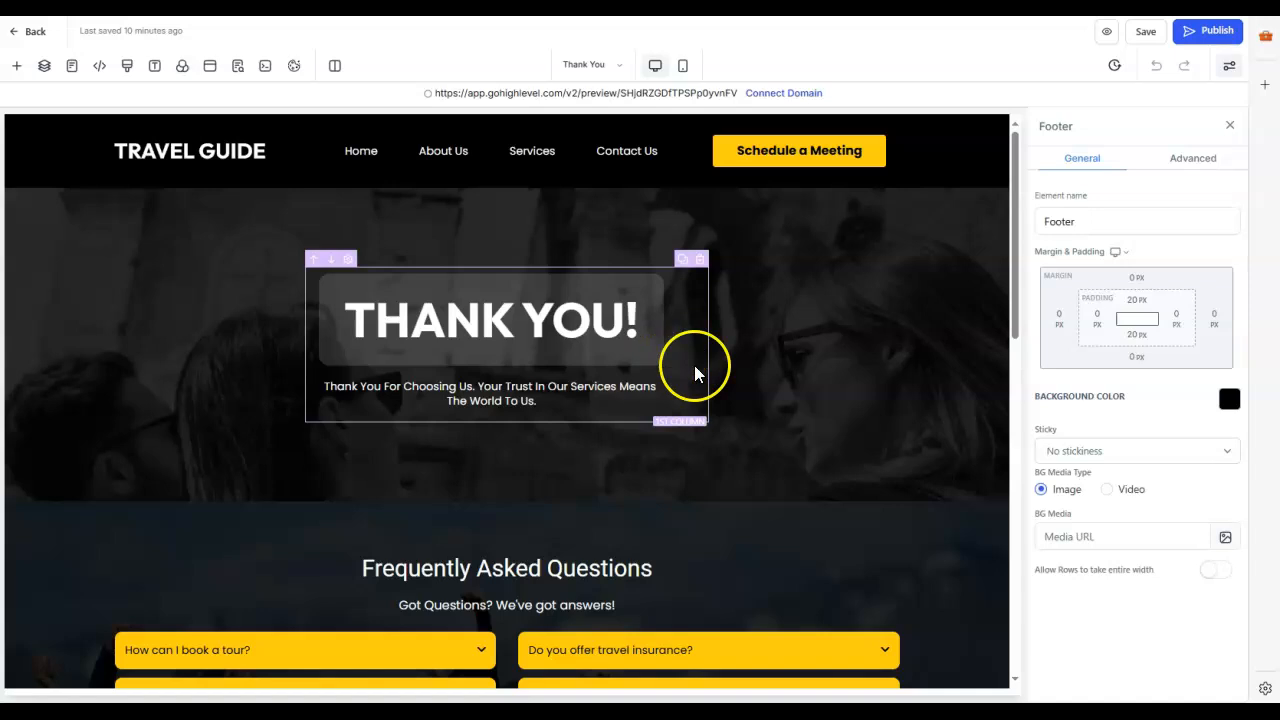
scroll(766, 383, "down", 3)
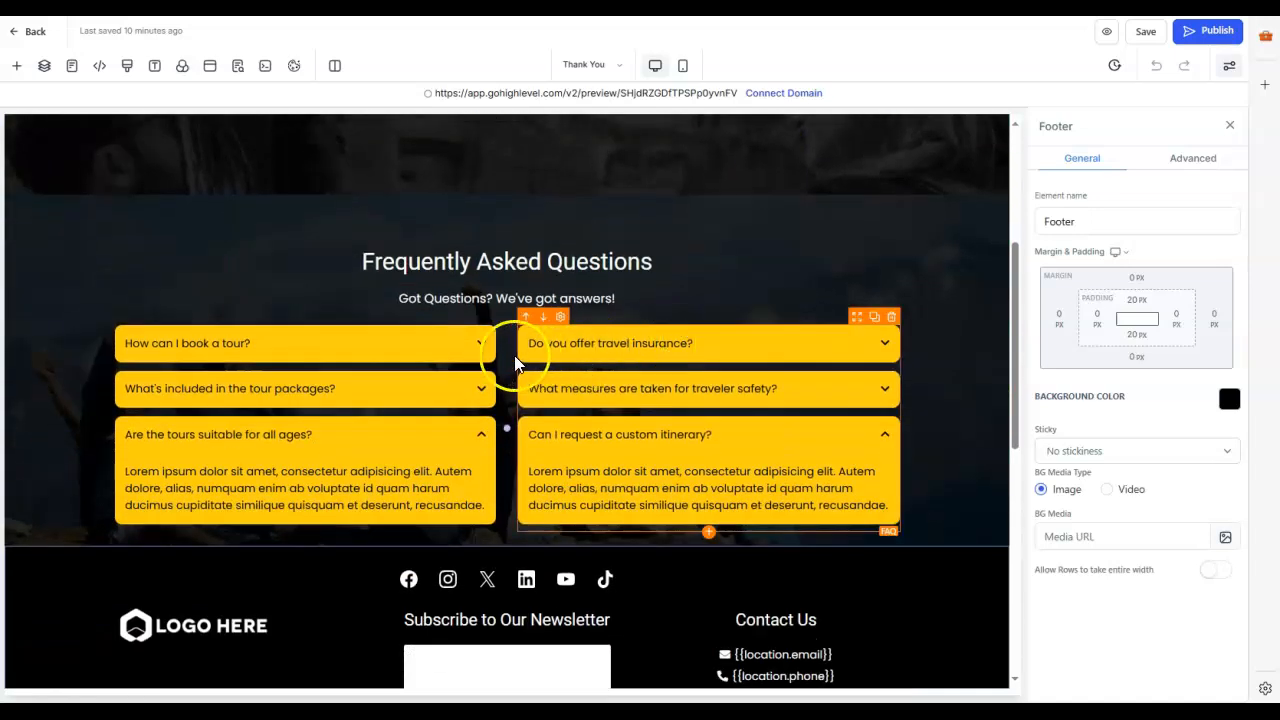
left_click(481, 345)
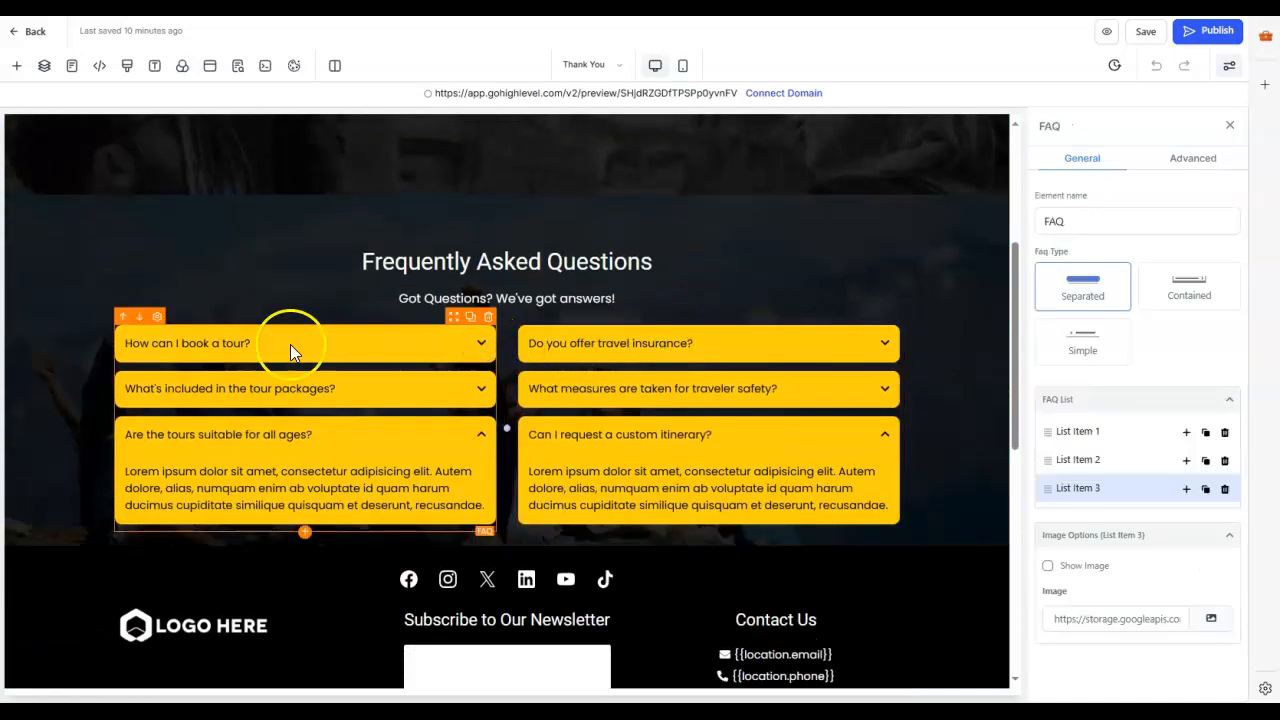
Step: Open the Link in Bio page and compare its mobile layout with the desktop one
left_click(71, 68)
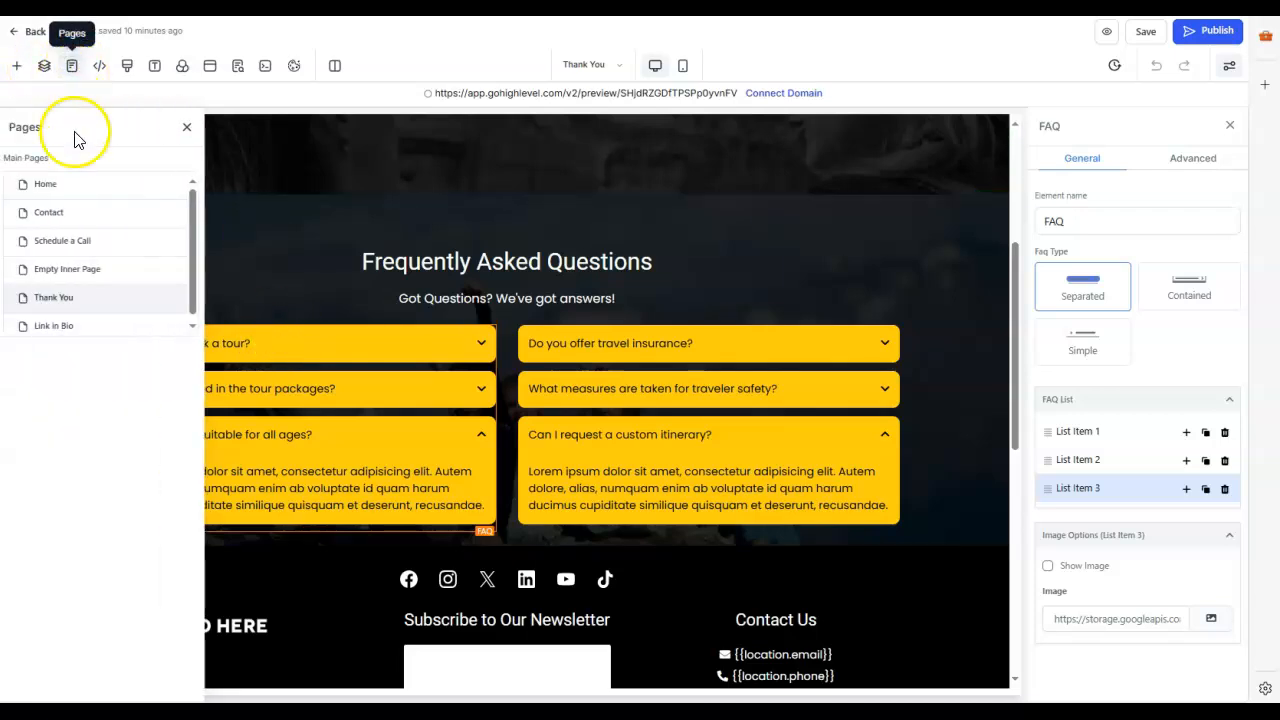
left_click(64, 327)
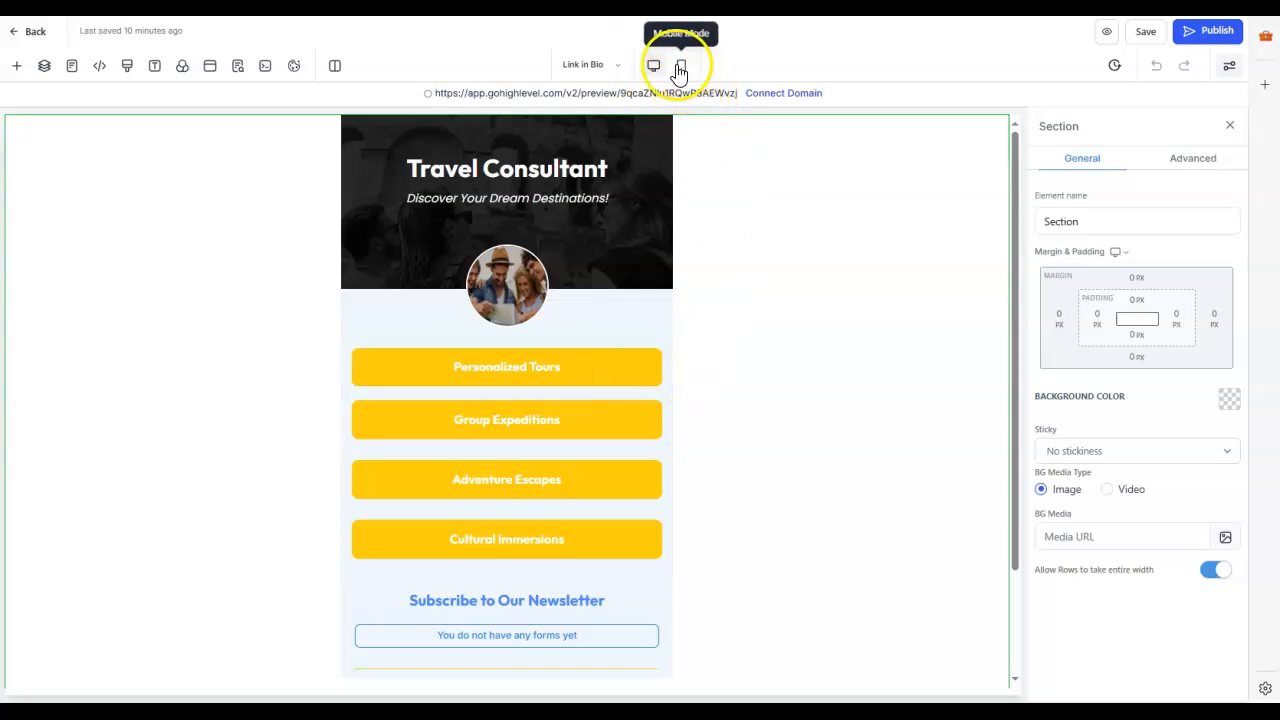
left_click(683, 68)
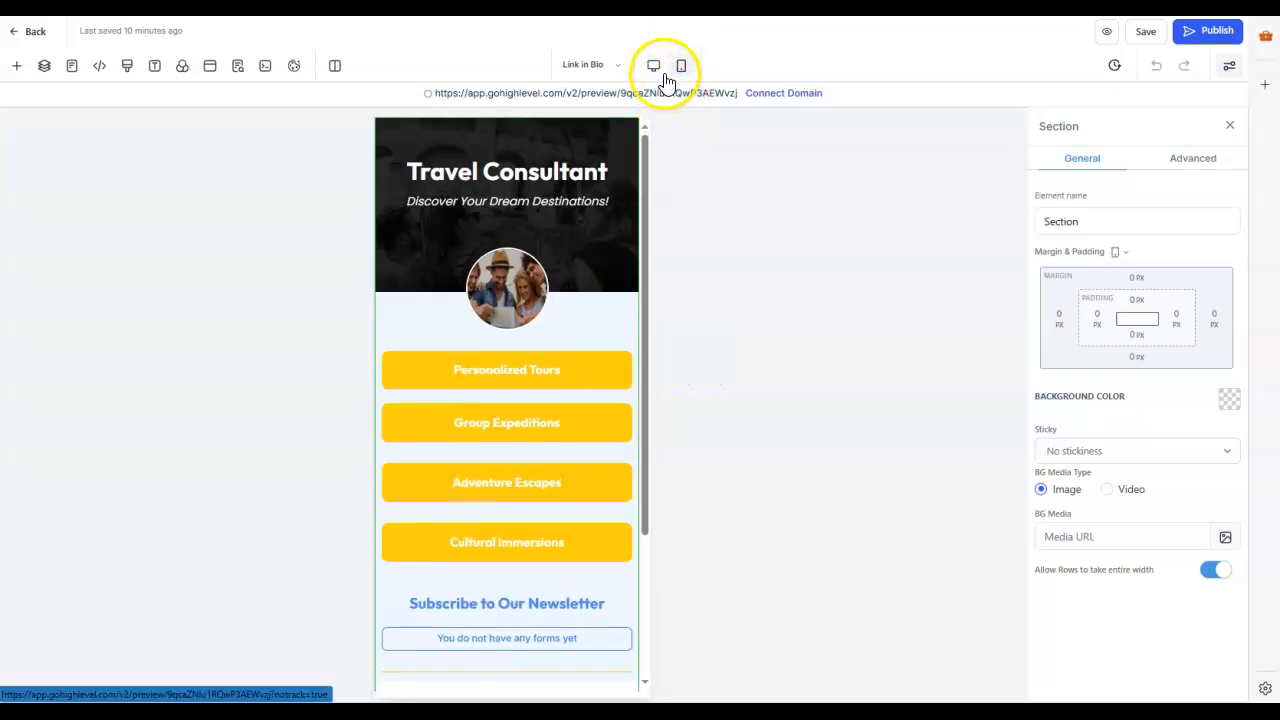
left_click(653, 68)
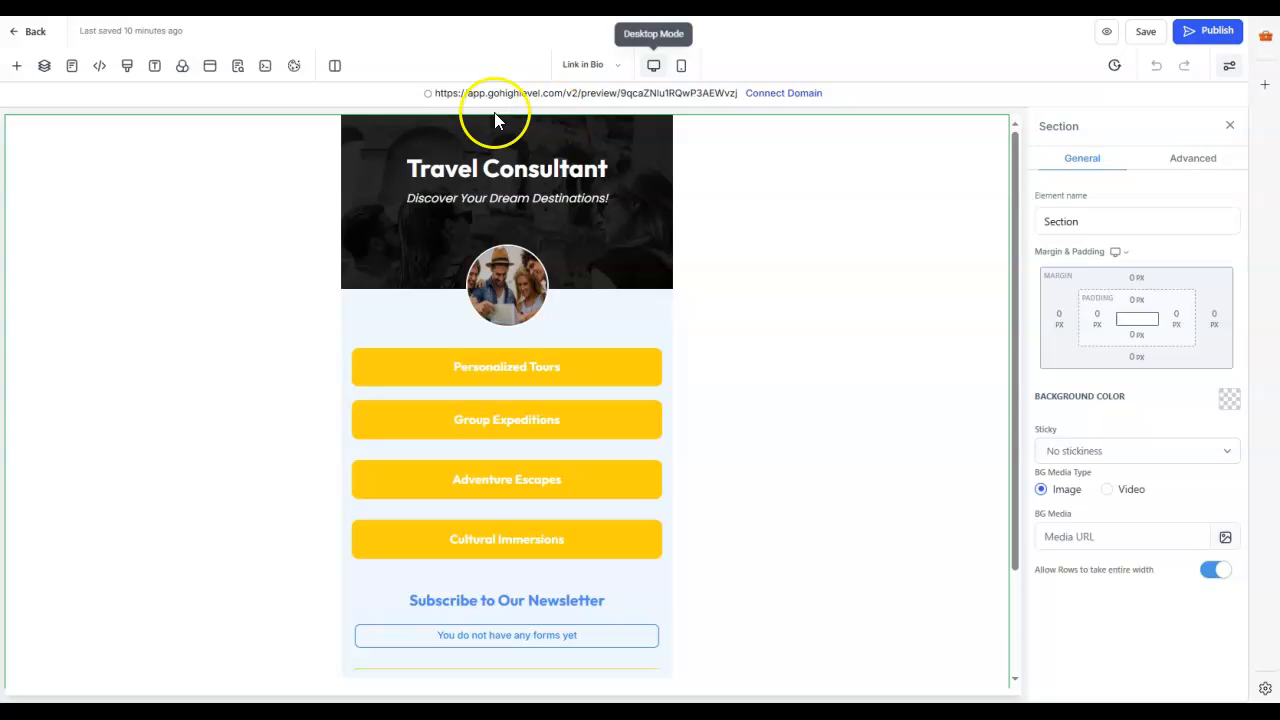
Step: Open the Home page in the mobile layout and check its expanded navigation menu and banner
left_click(75, 70)
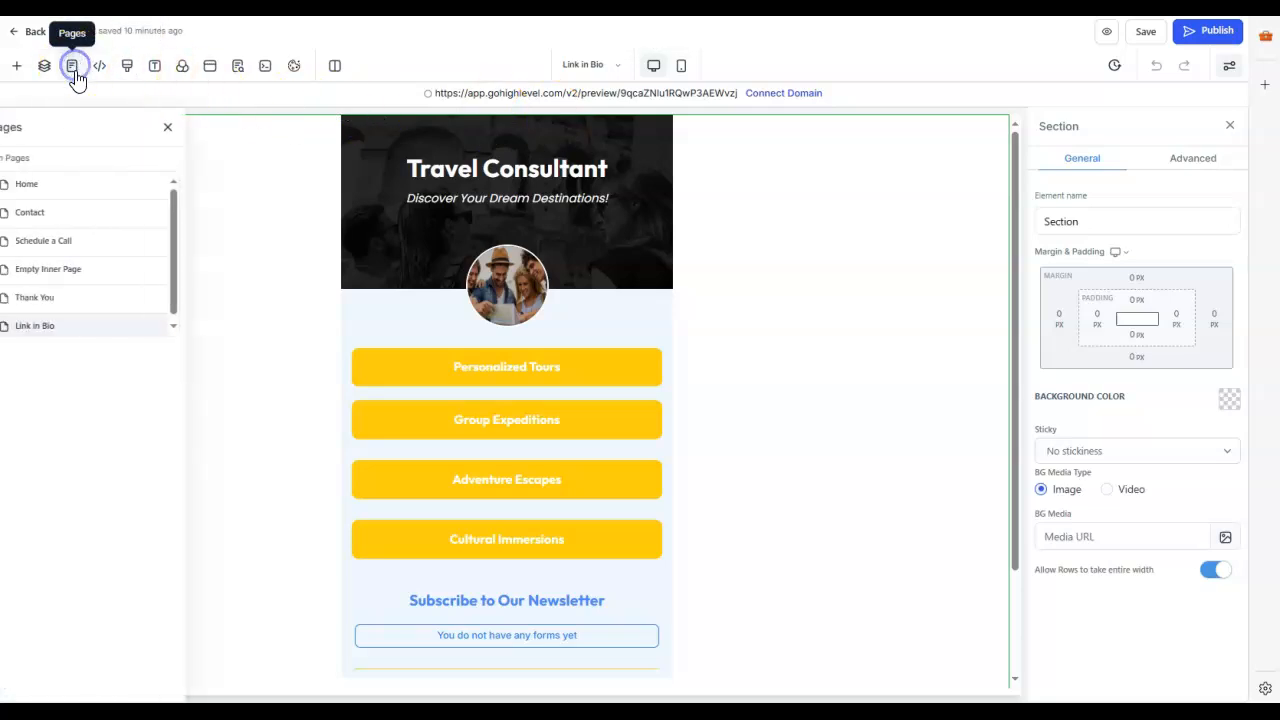
left_click(72, 186)
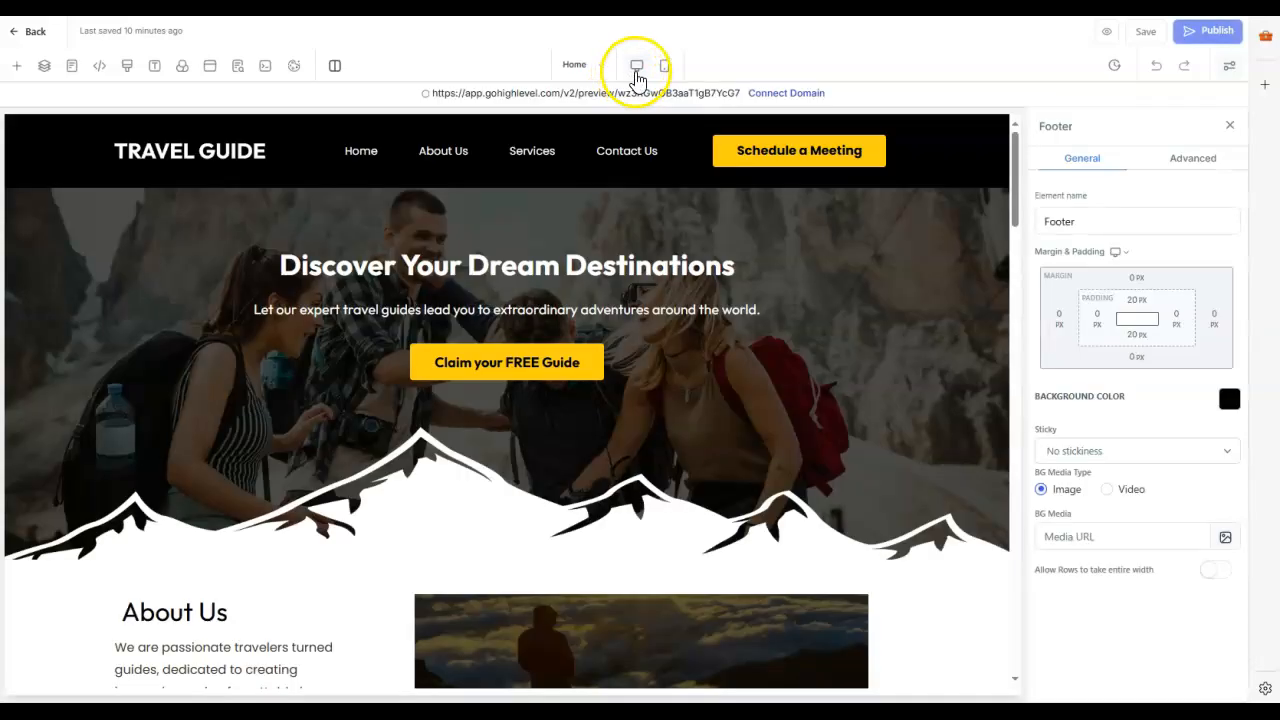
left_click(667, 72)
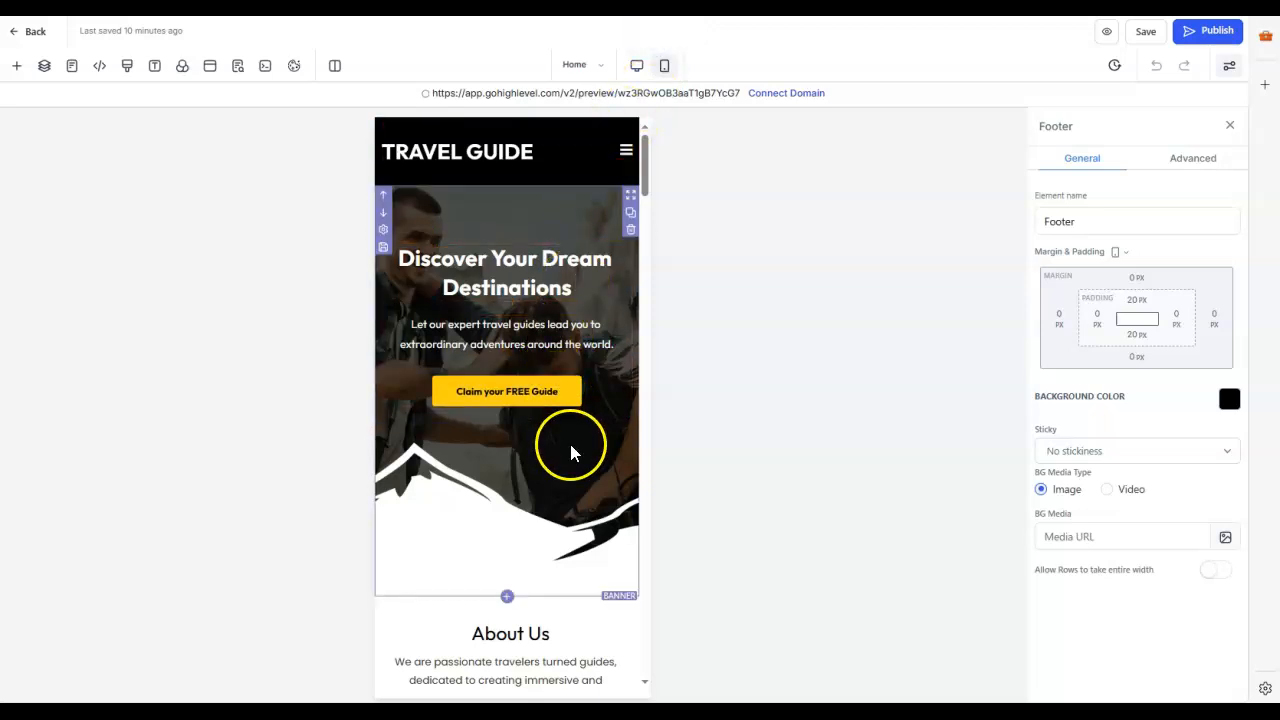
left_click(624, 155)
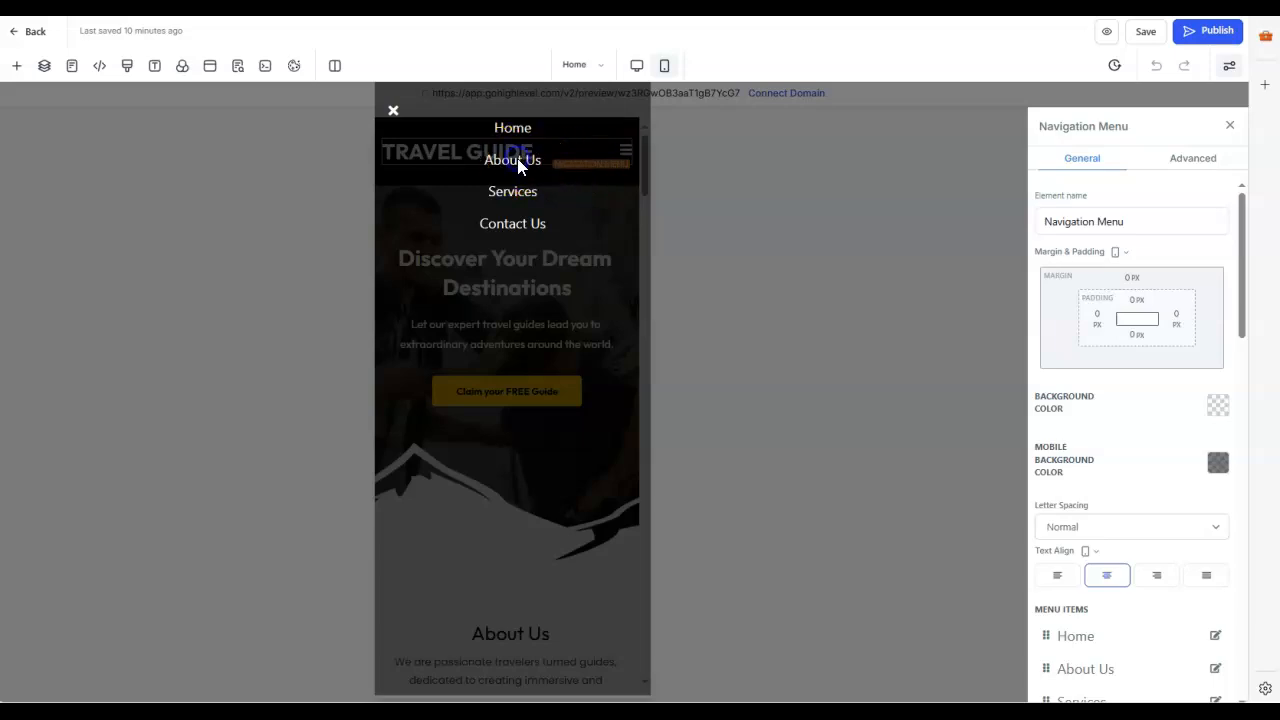
left_click(393, 110)
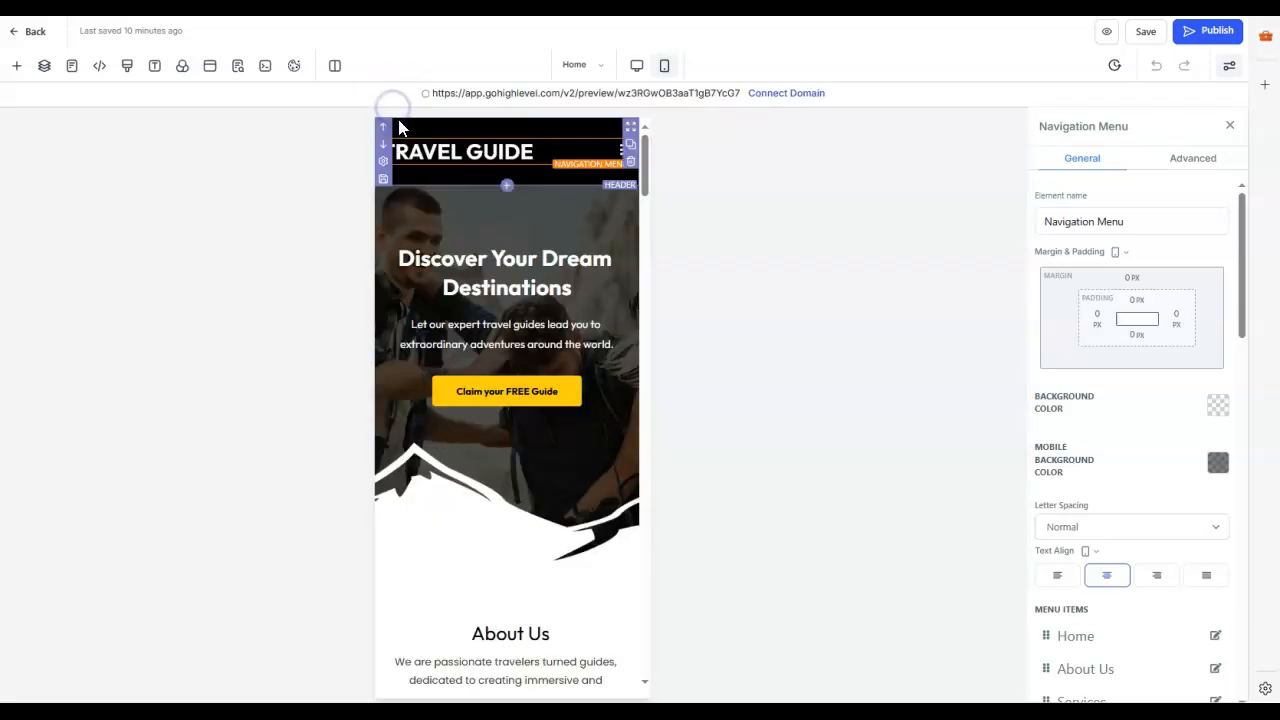
scroll(543, 410, "down", 1)
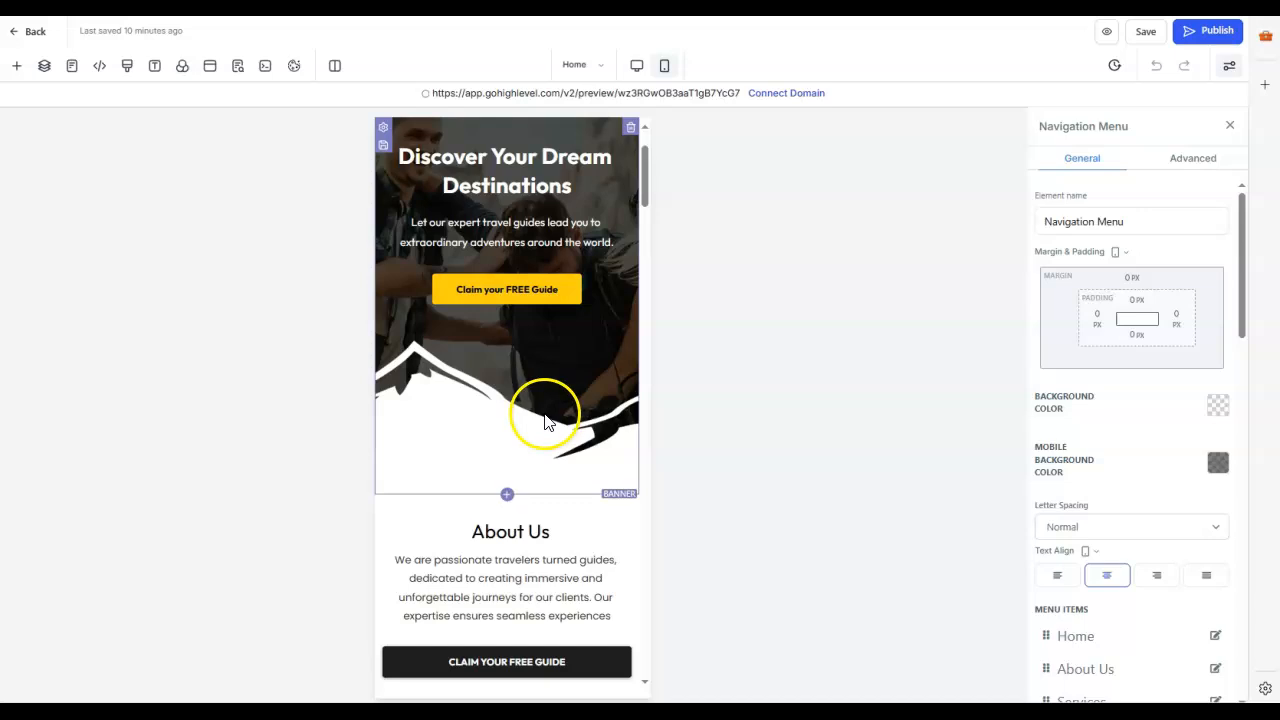
Step: Try white as the text color of the banner's Claim your FREE Guide button in the mobile layout, then restore black
left_click(512, 294)
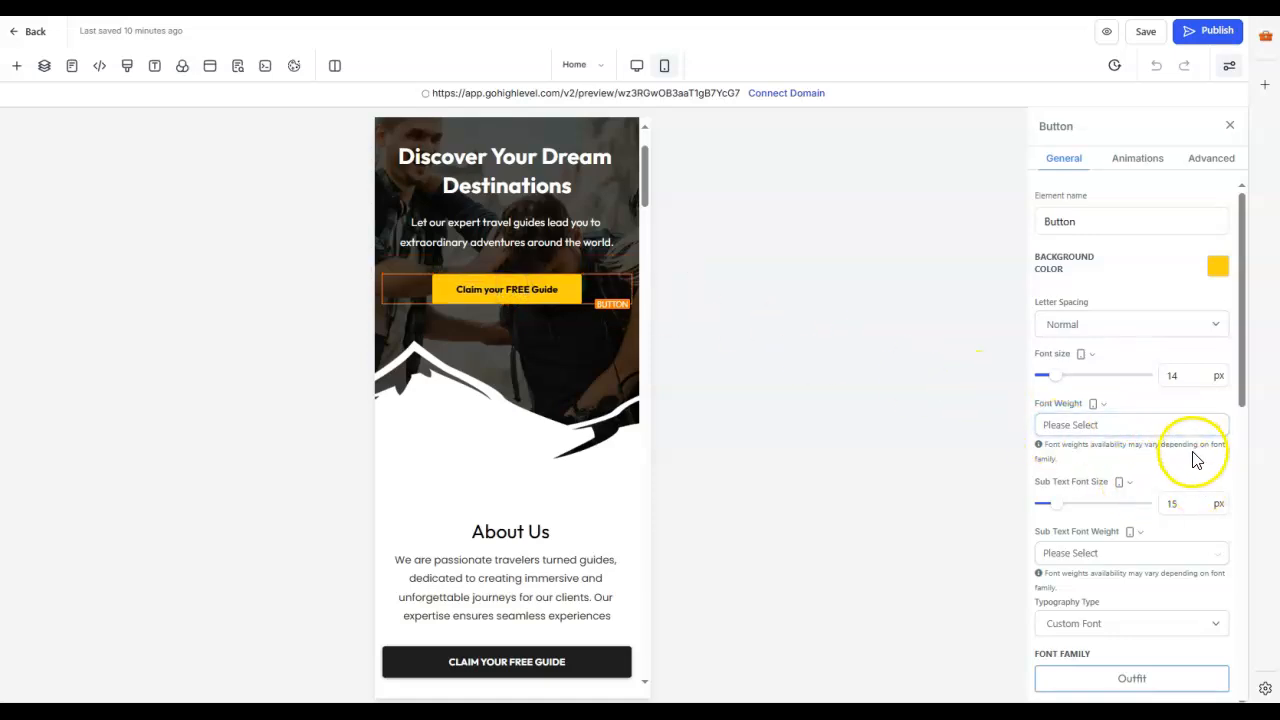
scroll(1198, 472, "down", 1)
scroll(1155, 460, "down", 4)
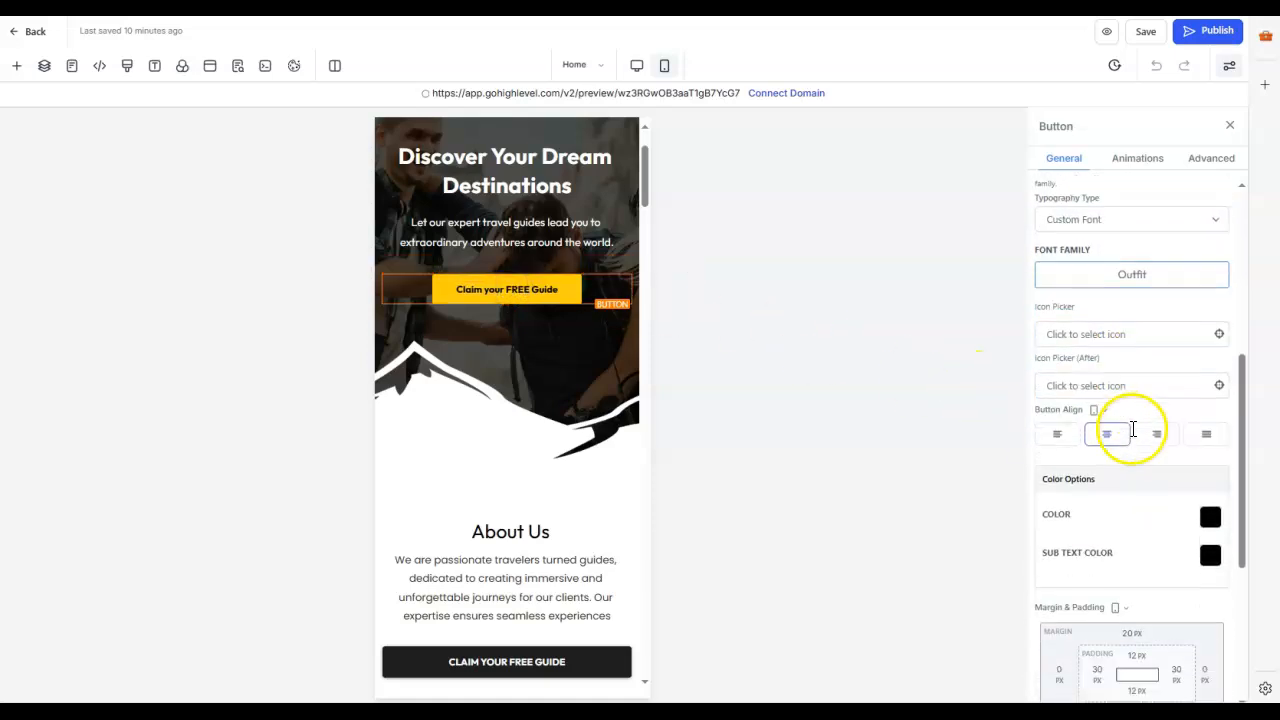
scroll(1130, 437, "down", 2)
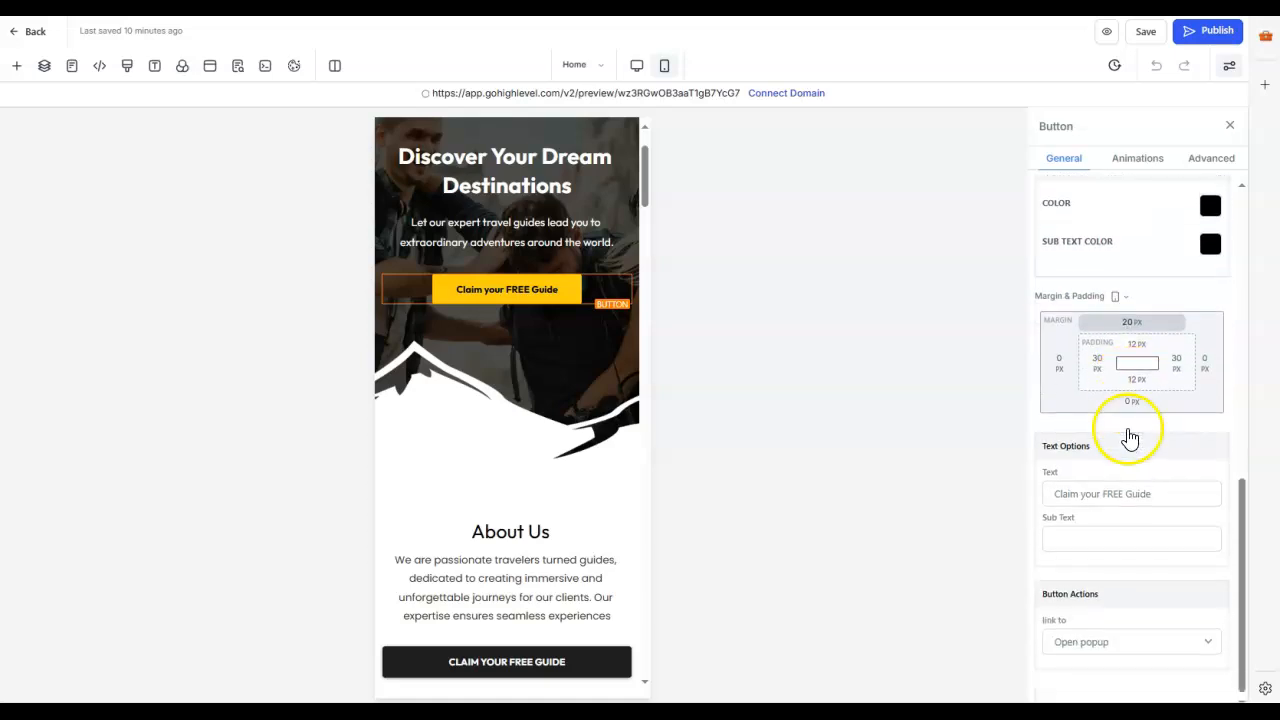
scroll(1127, 428, "up", 1)
scroll(1127, 428, "up", 1)
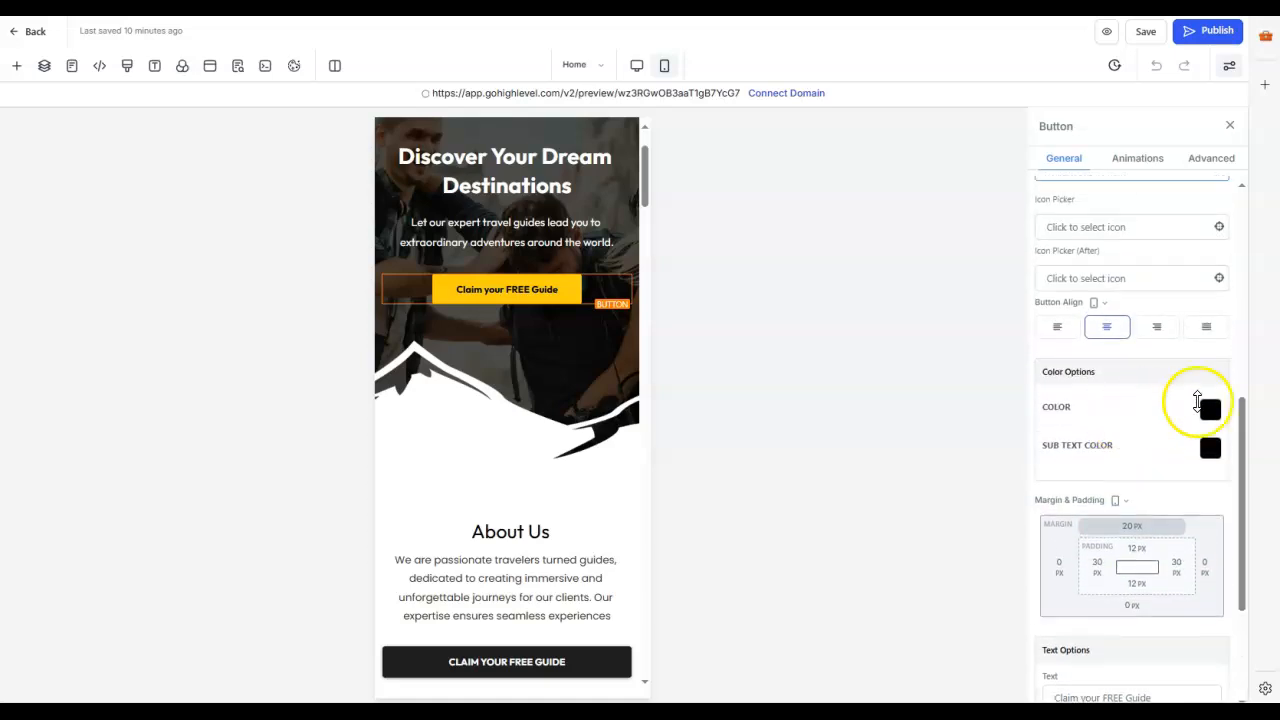
left_click(1210, 409)
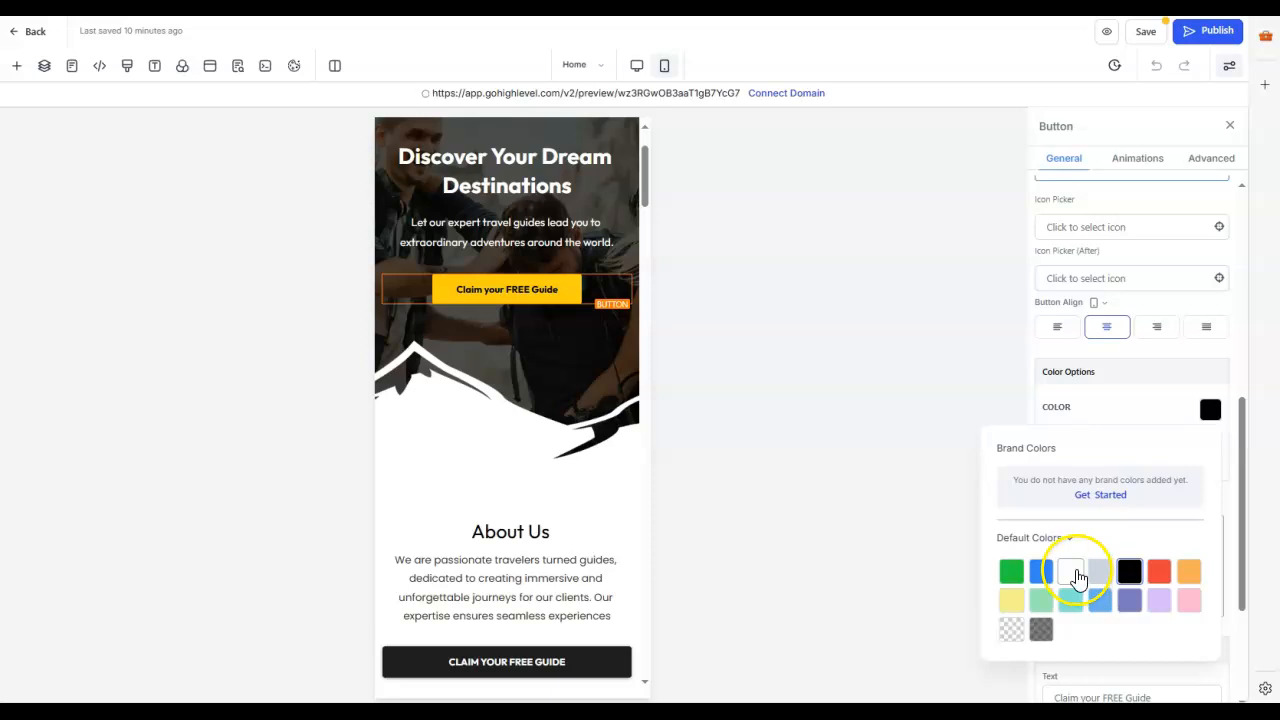
left_click(1074, 575)
left_click(1087, 564)
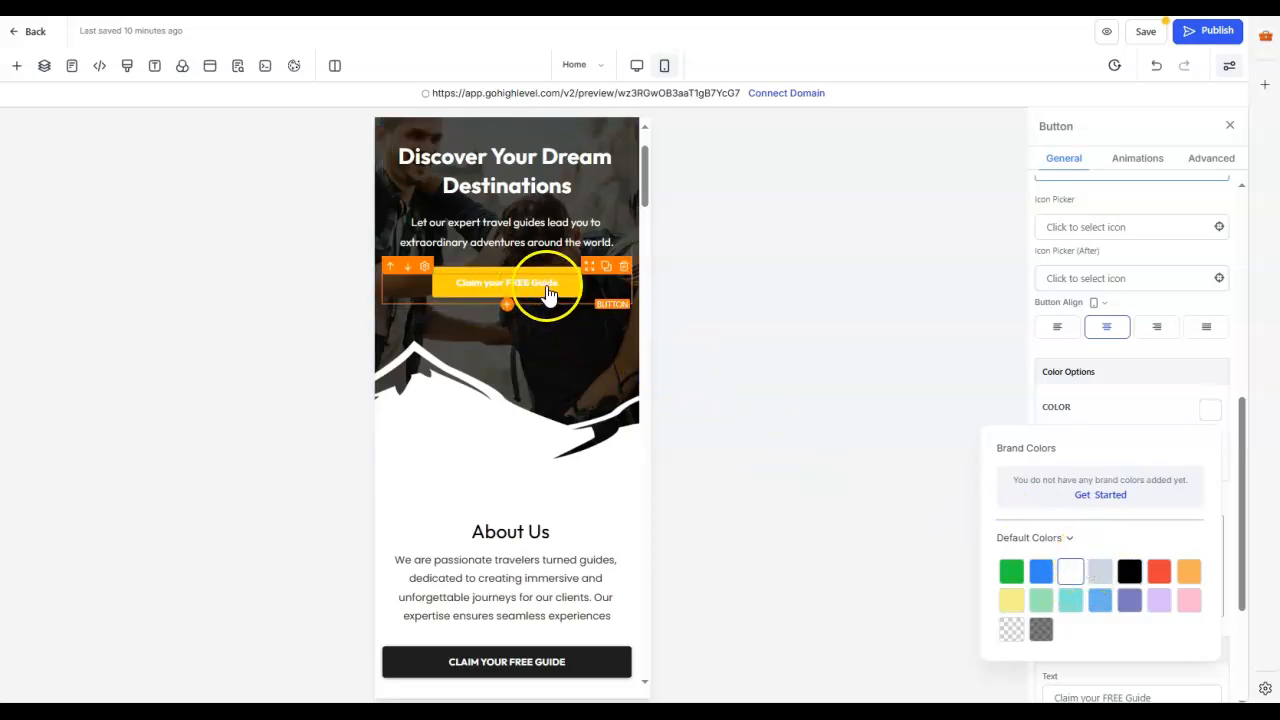
left_click(1129, 571)
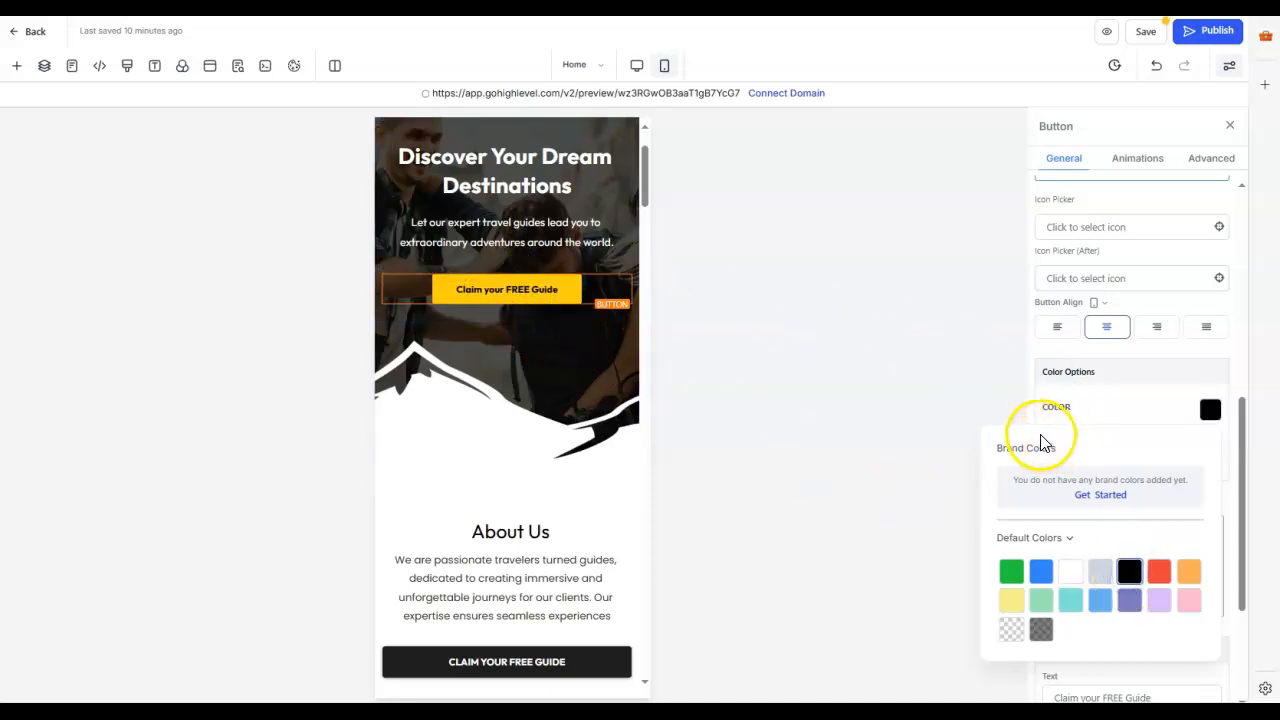
Step: Insert "Travel with" followed by the travel consultant's first name before "Guide" in the banner button's text
left_click(1080, 372)
scroll(1131, 430, "down", 3)
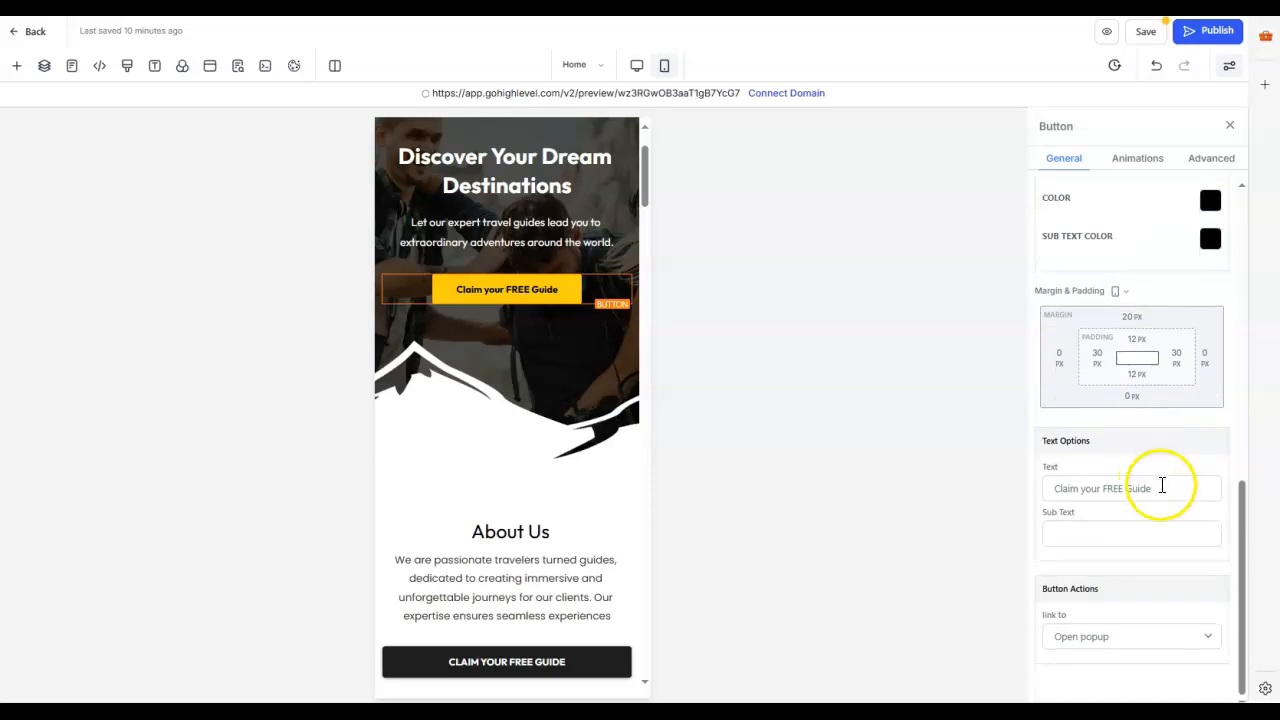
left_click_drag(1162, 486, 1078, 491)
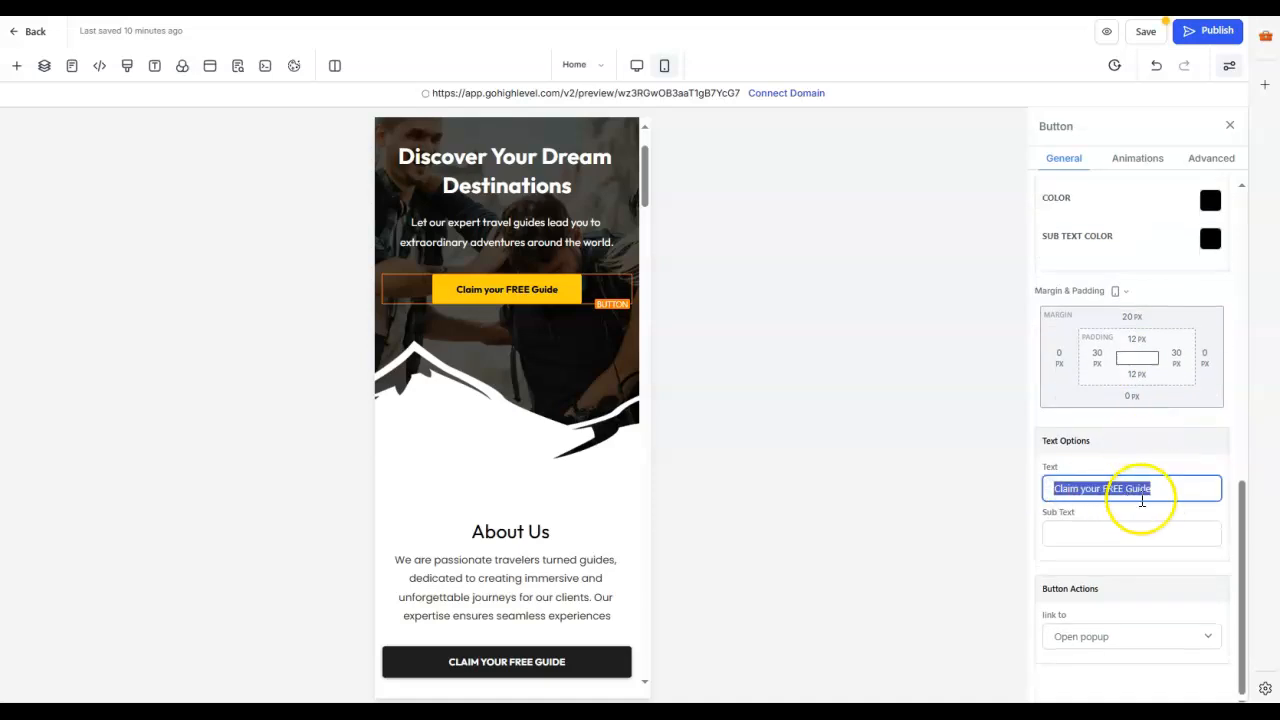
left_click(1181, 494)
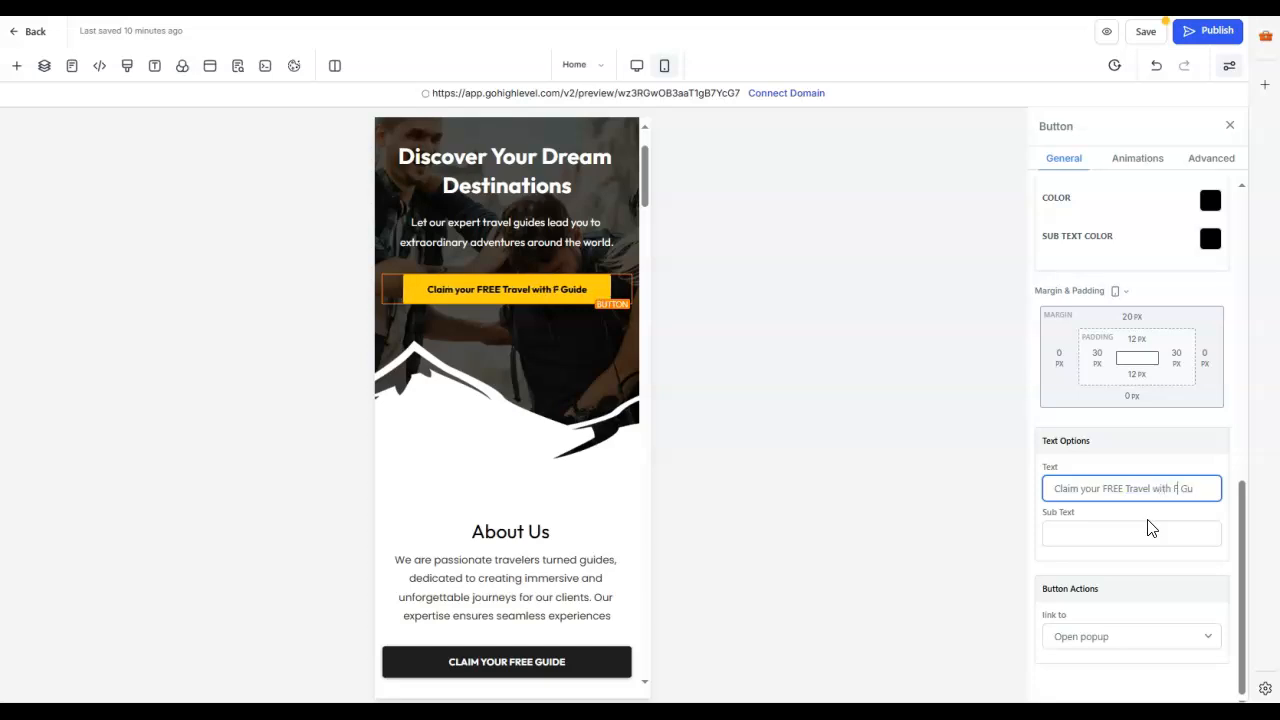
type("rich")
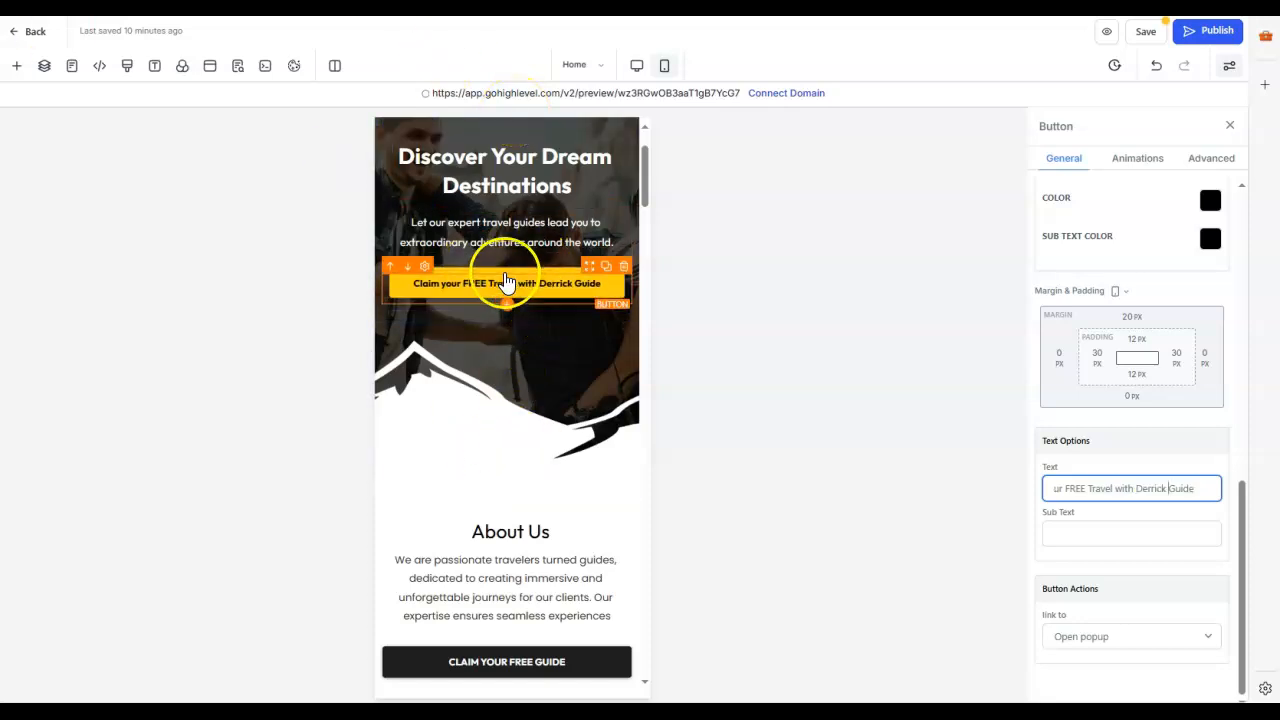
left_click(828, 433)
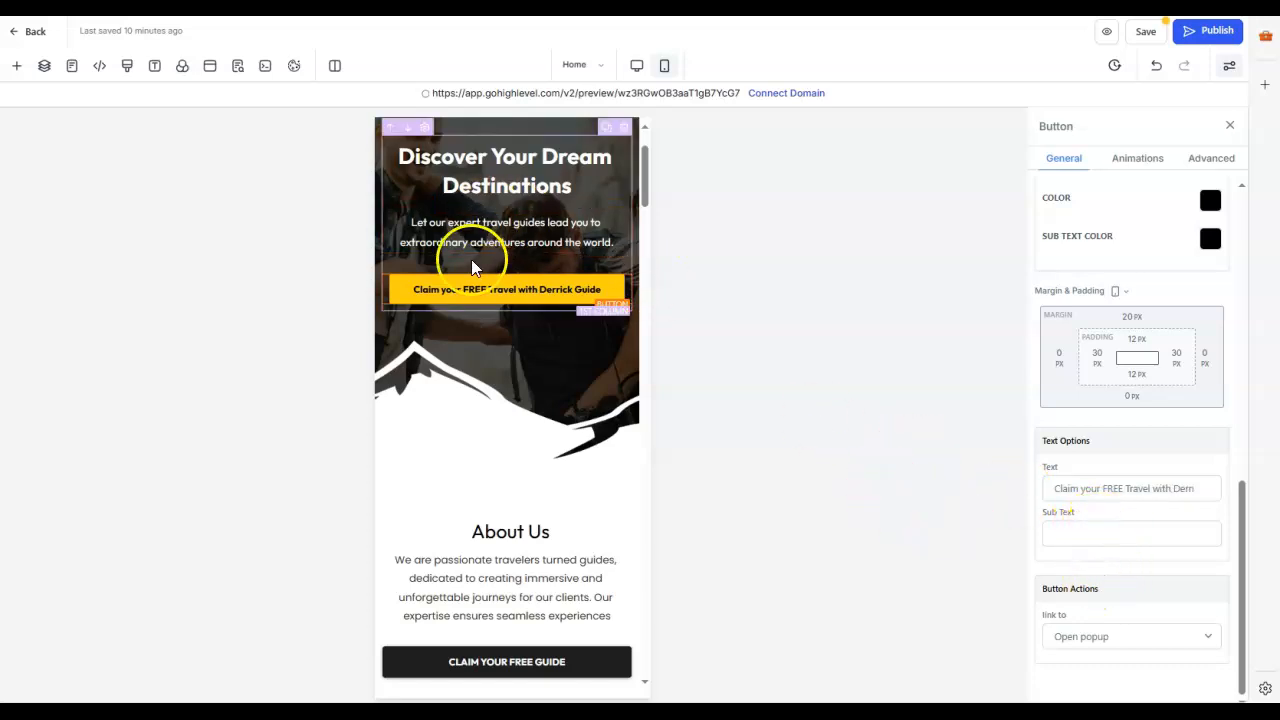
Step: Try setting the banner button's action to Go to Page with Thank You as the website page
left_click(518, 289)
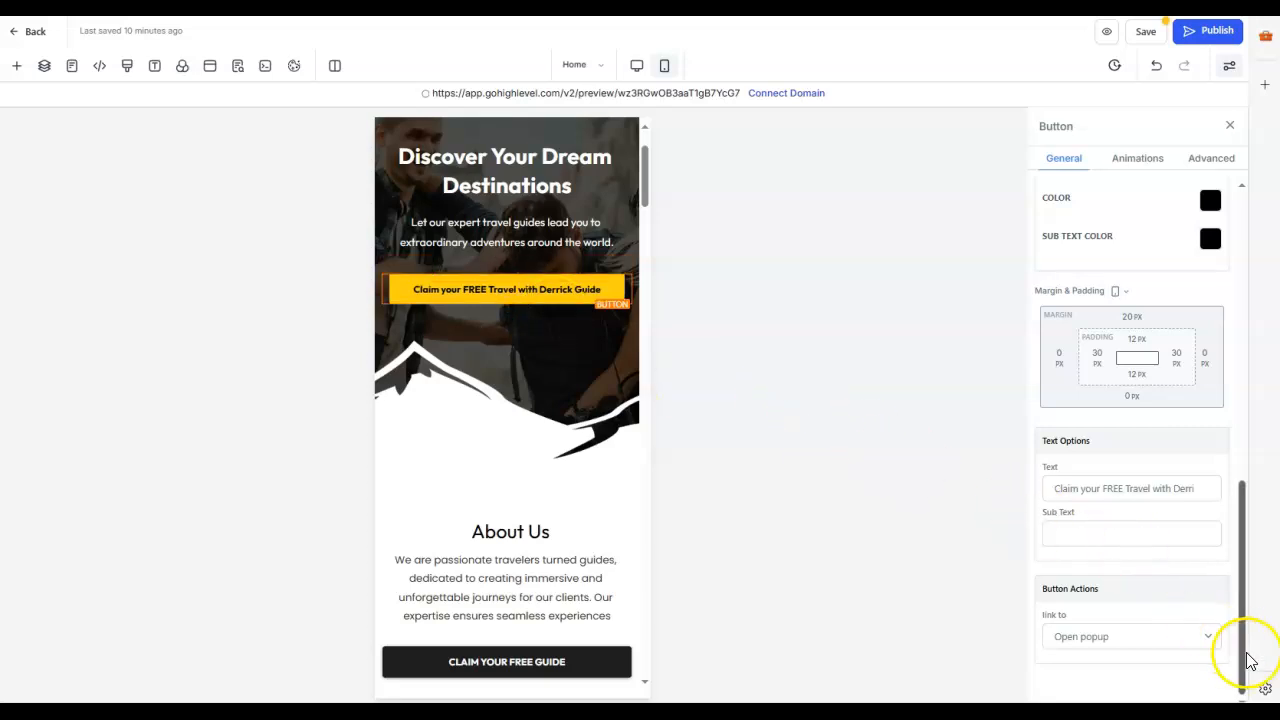
left_click(1210, 637)
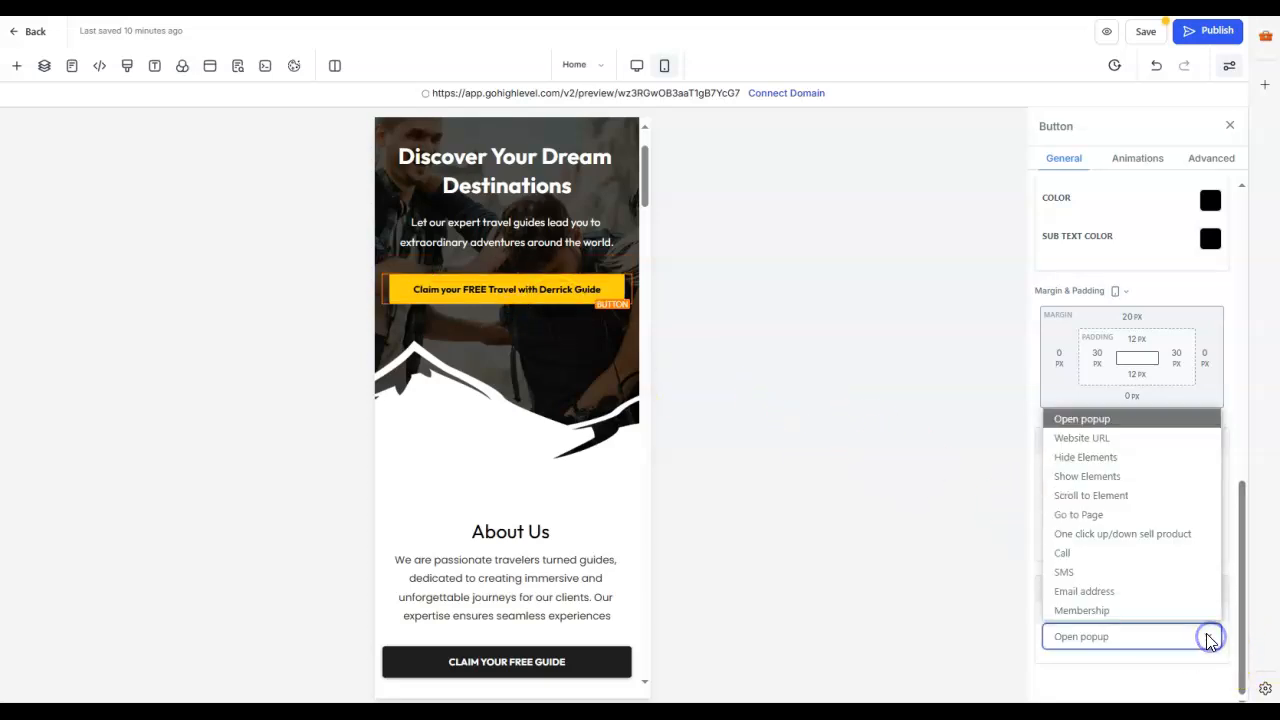
left_click(1058, 515)
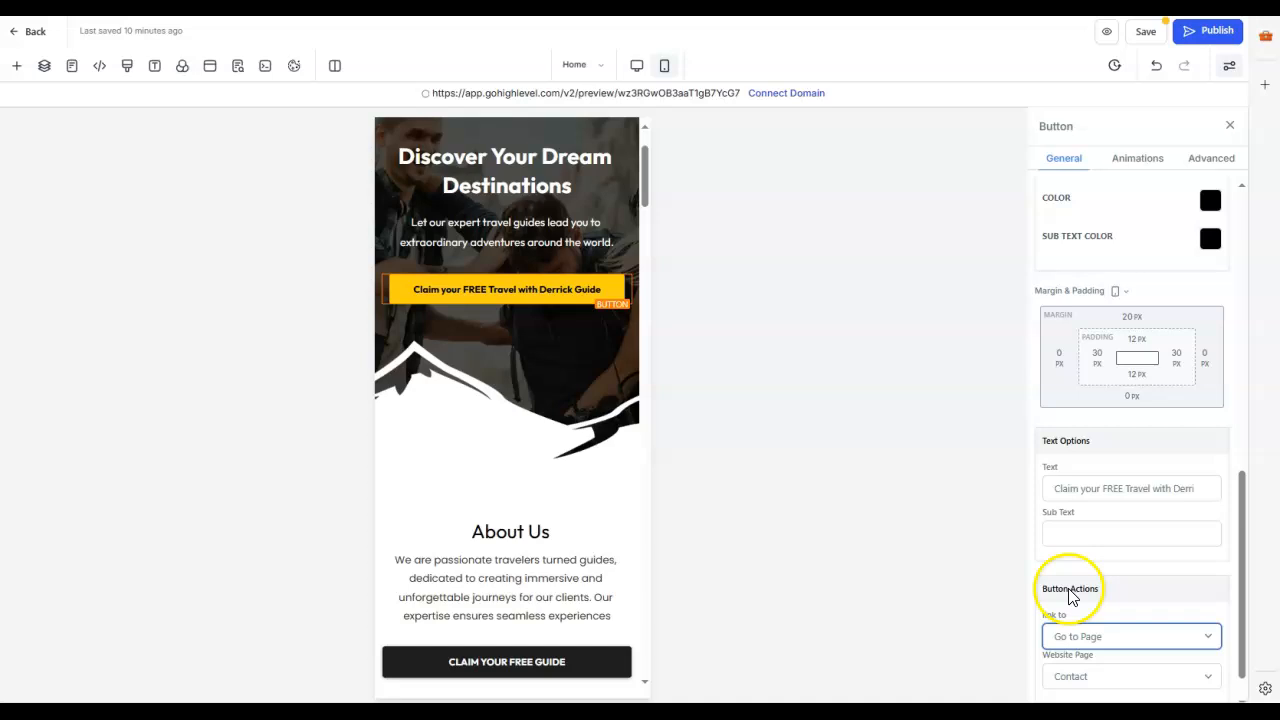
scroll(1106, 250, "up", 1)
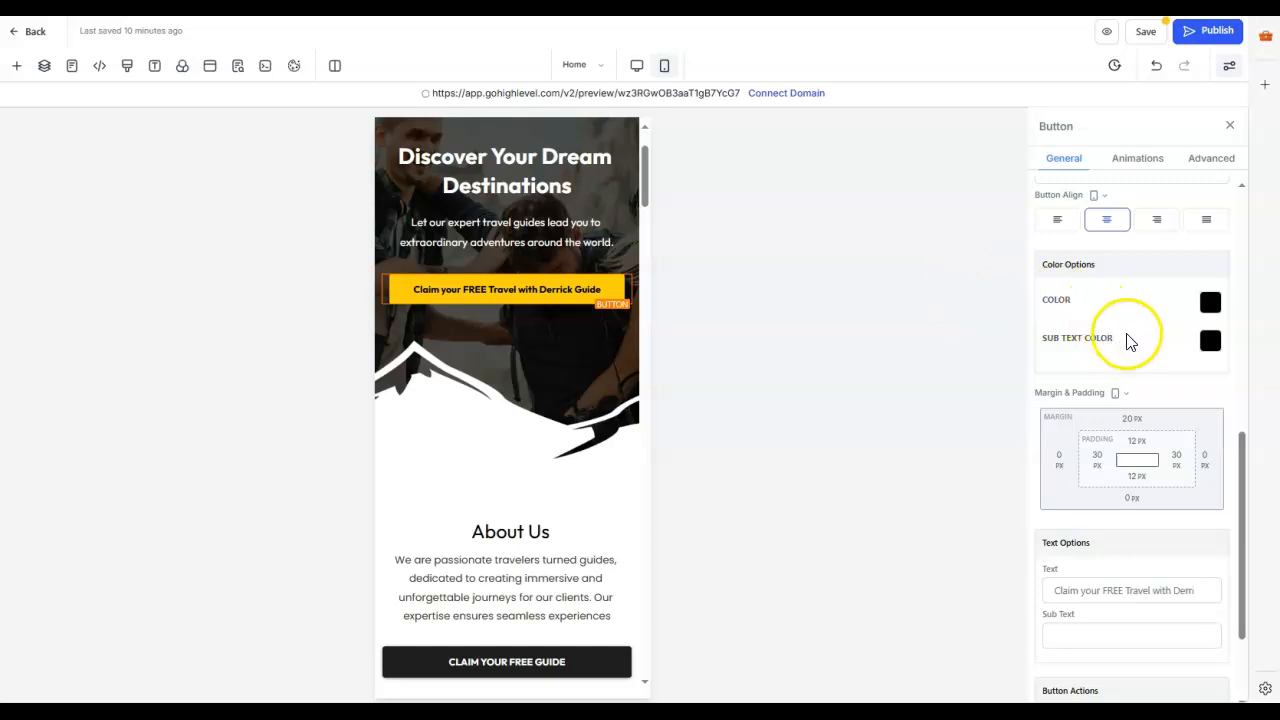
scroll(1130, 343, "down", 2)
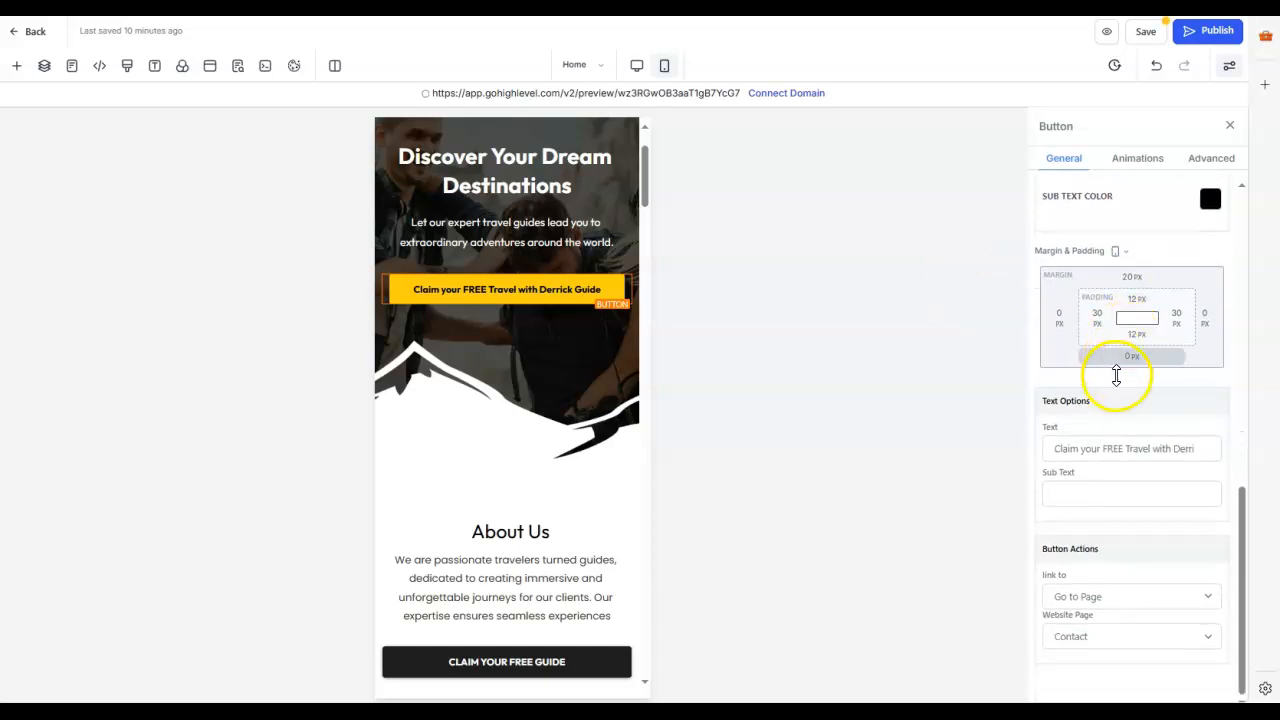
left_click(1207, 600)
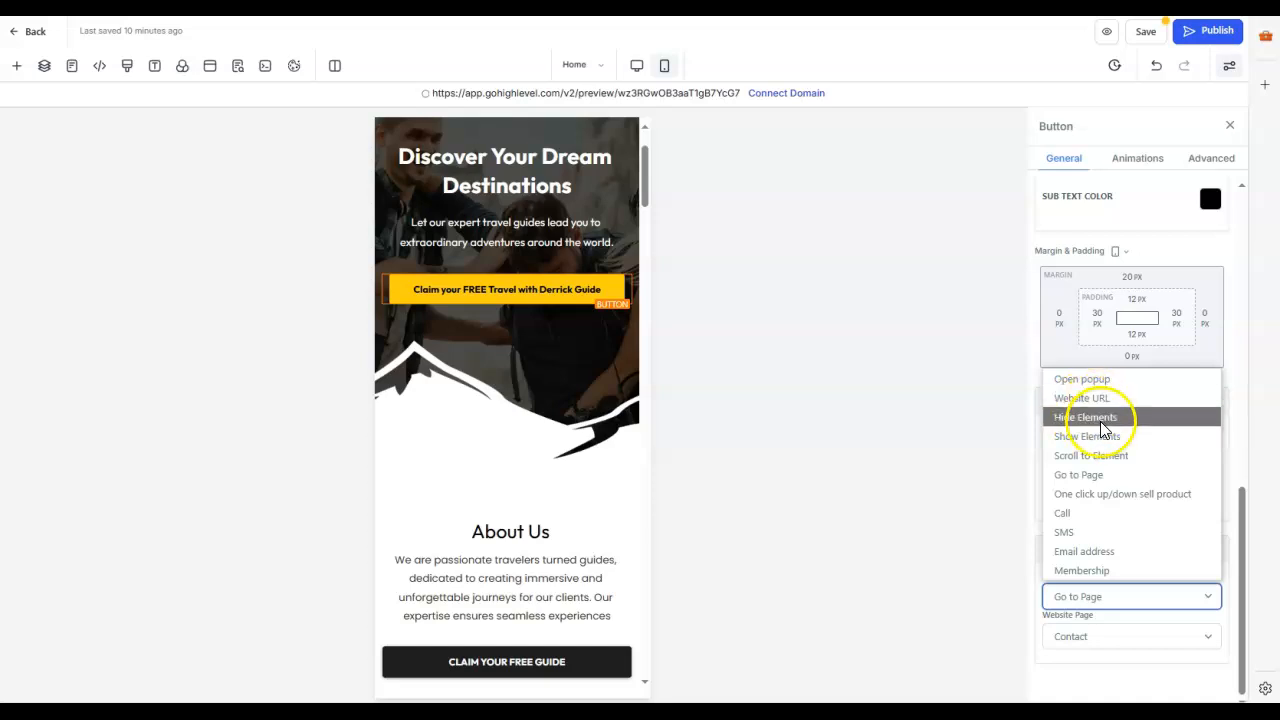
left_click(1100, 476)
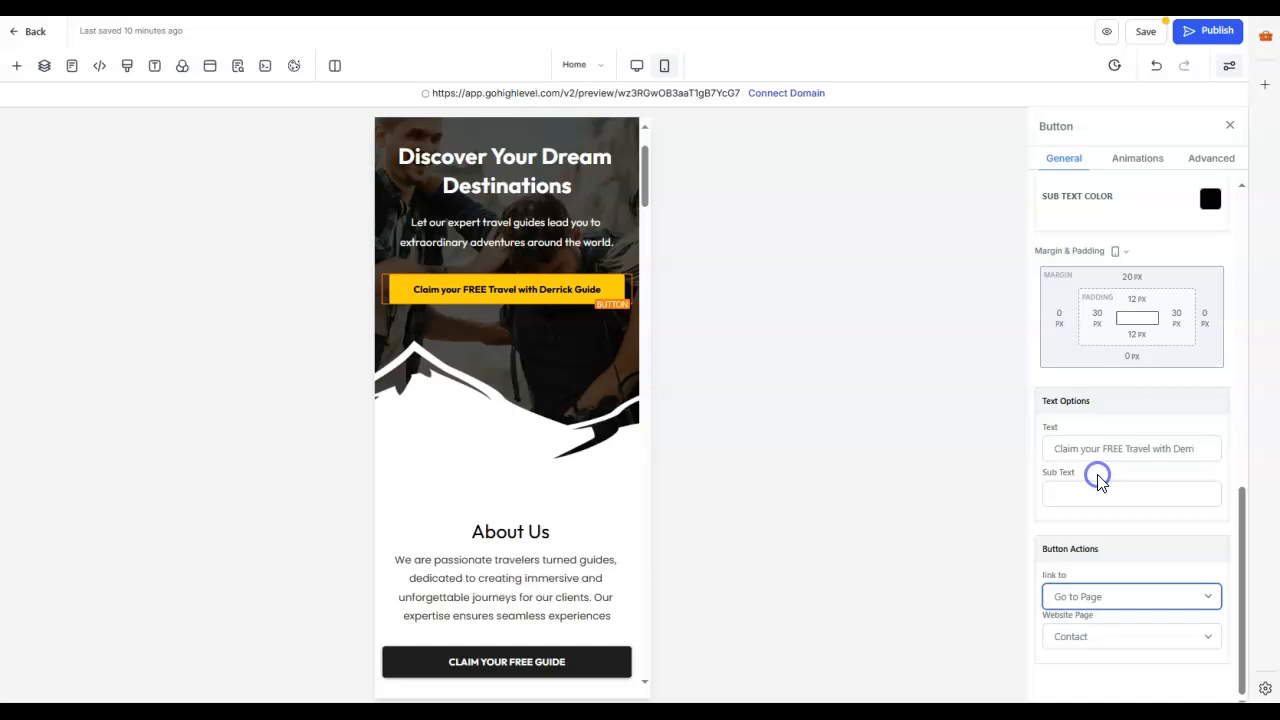
left_click(1208, 641)
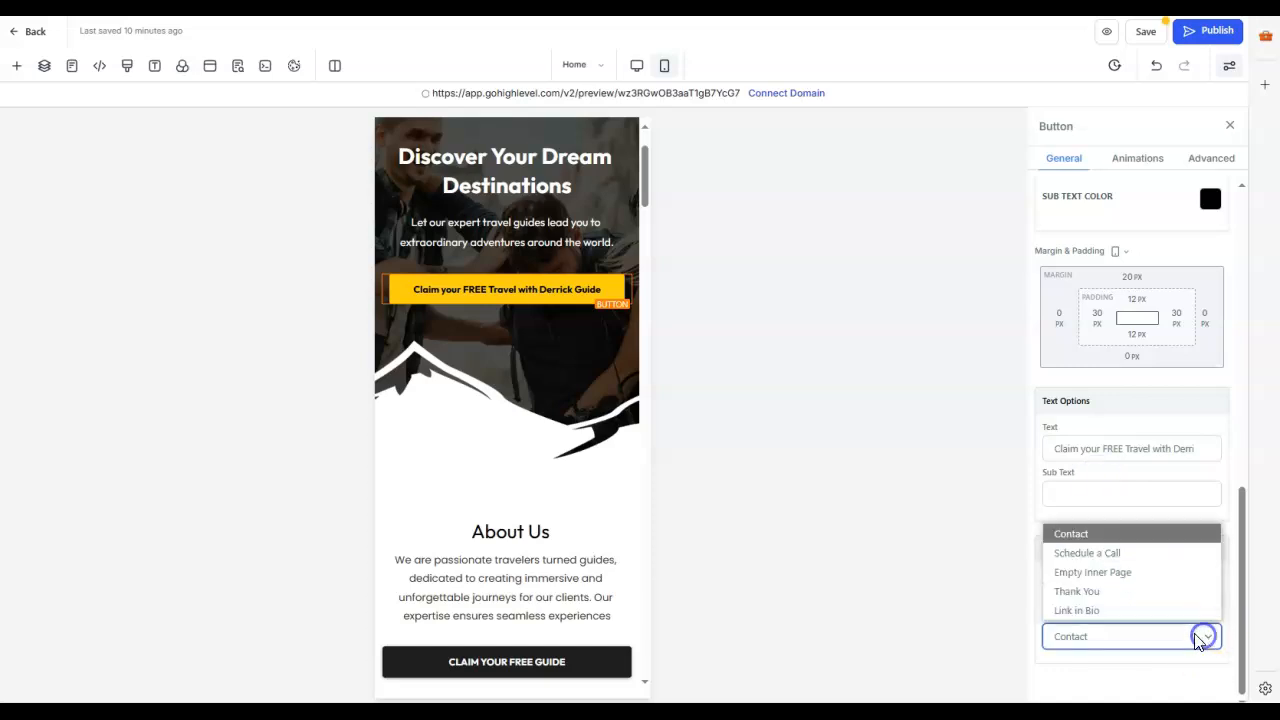
left_click(1102, 592)
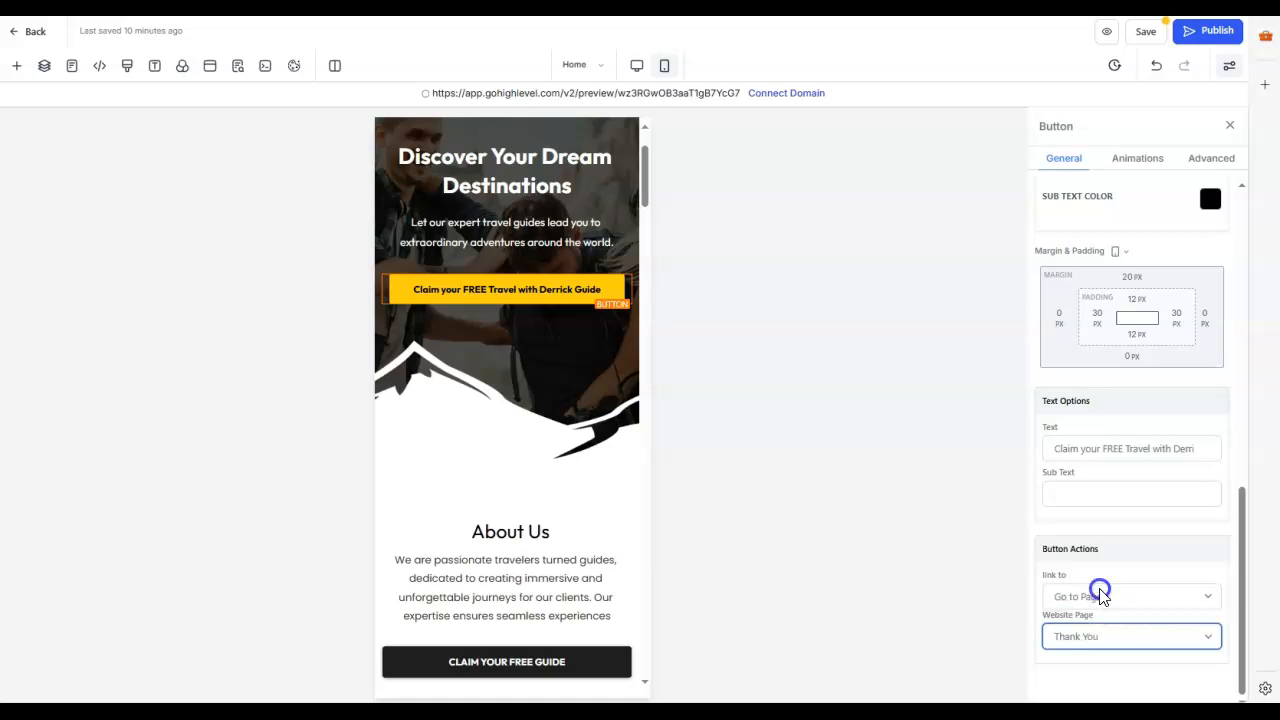
Step: Try Membership and Website URL as the banner button's link type
left_click(1208, 637)
left_click(1207, 640)
left_click(1207, 600)
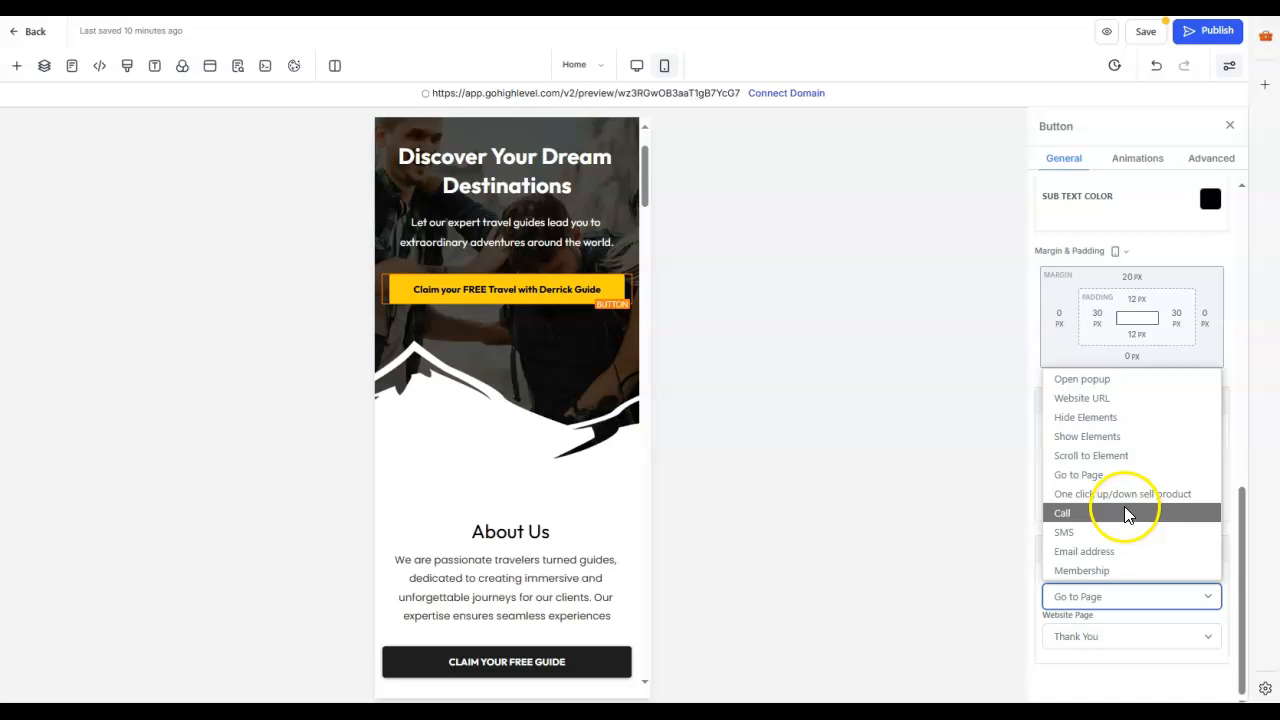
left_click(1088, 570)
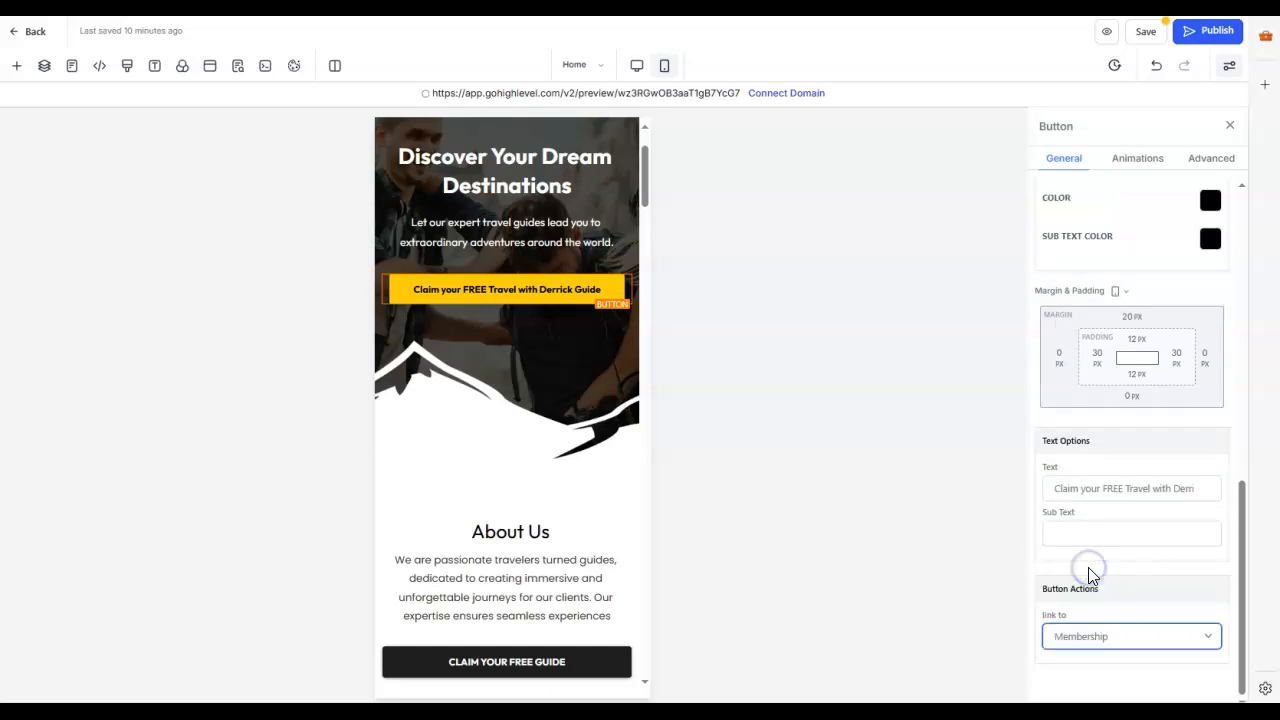
left_click(1207, 636)
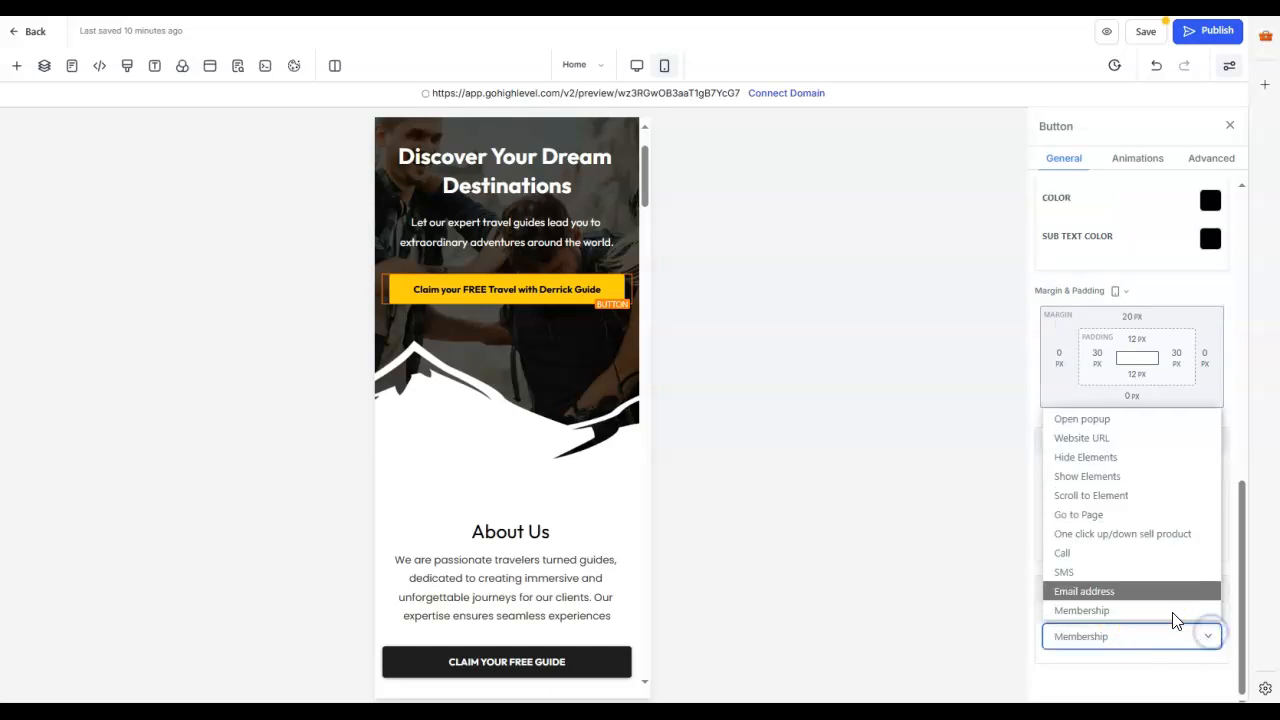
left_click(1098, 438)
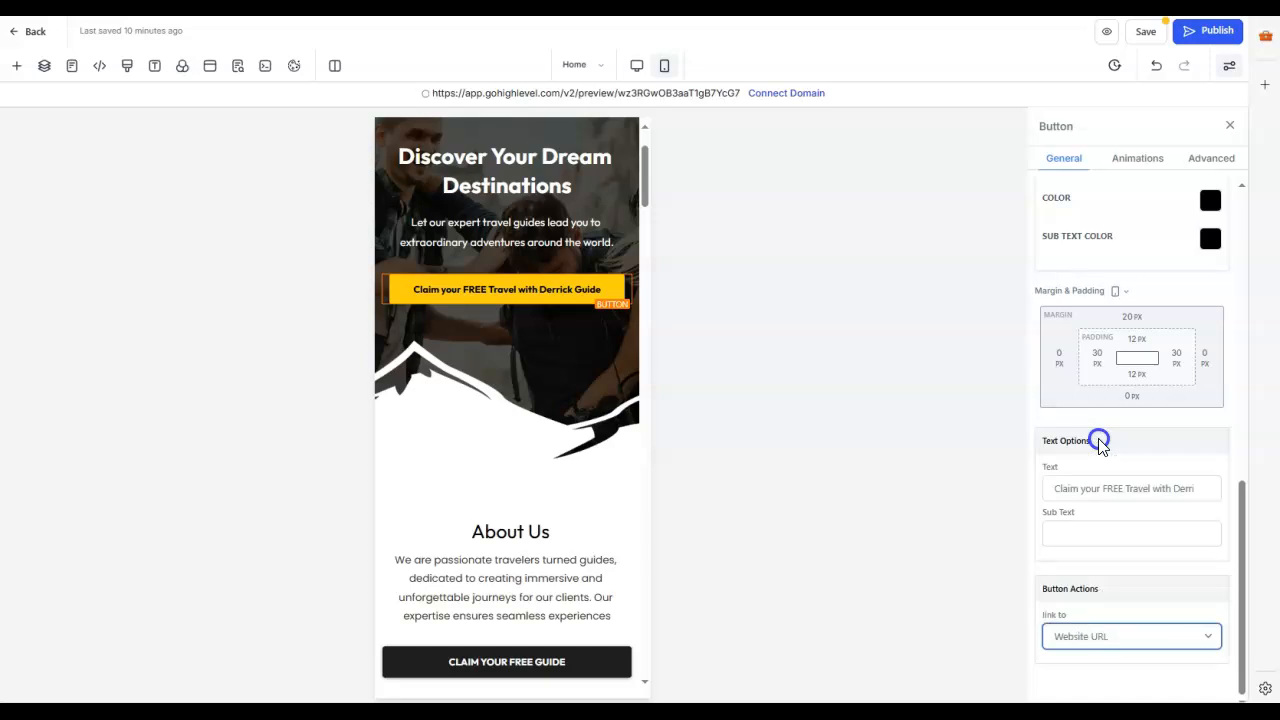
scroll(1160, 607, "down", 1)
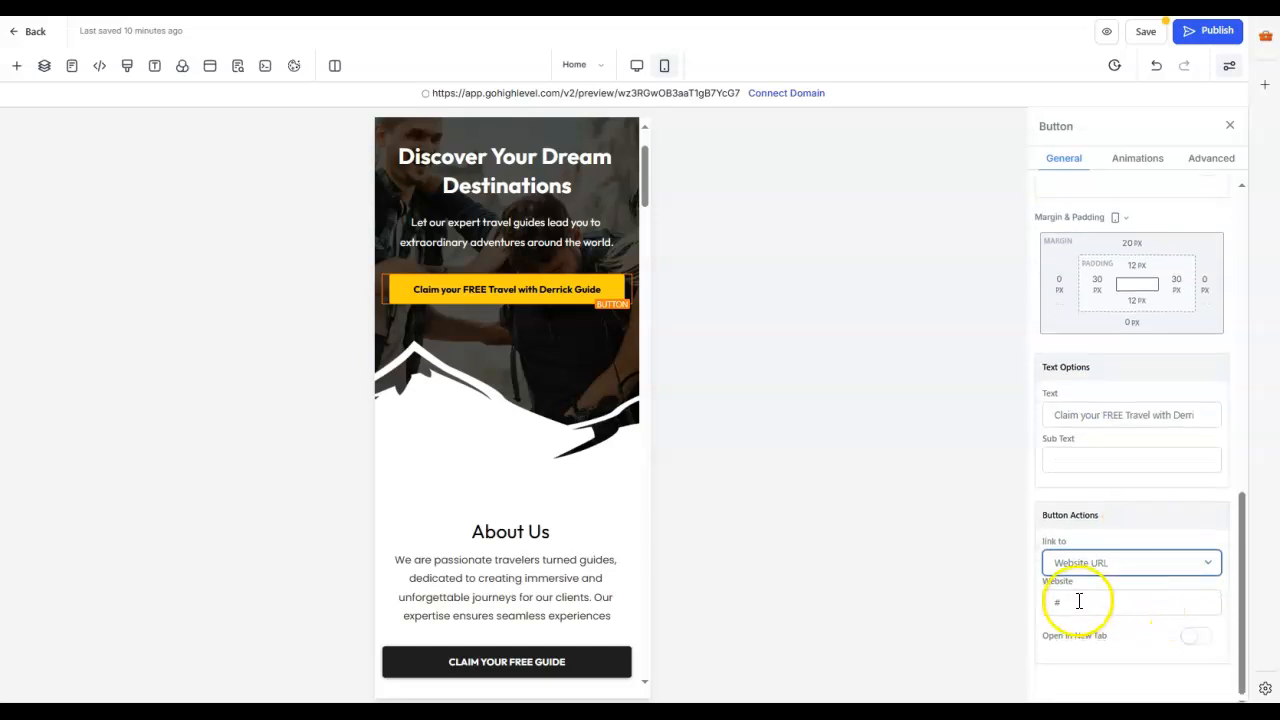
Step: Set the banner button's action to Go to Page with Schedule a Call as the website page
left_click(1208, 562)
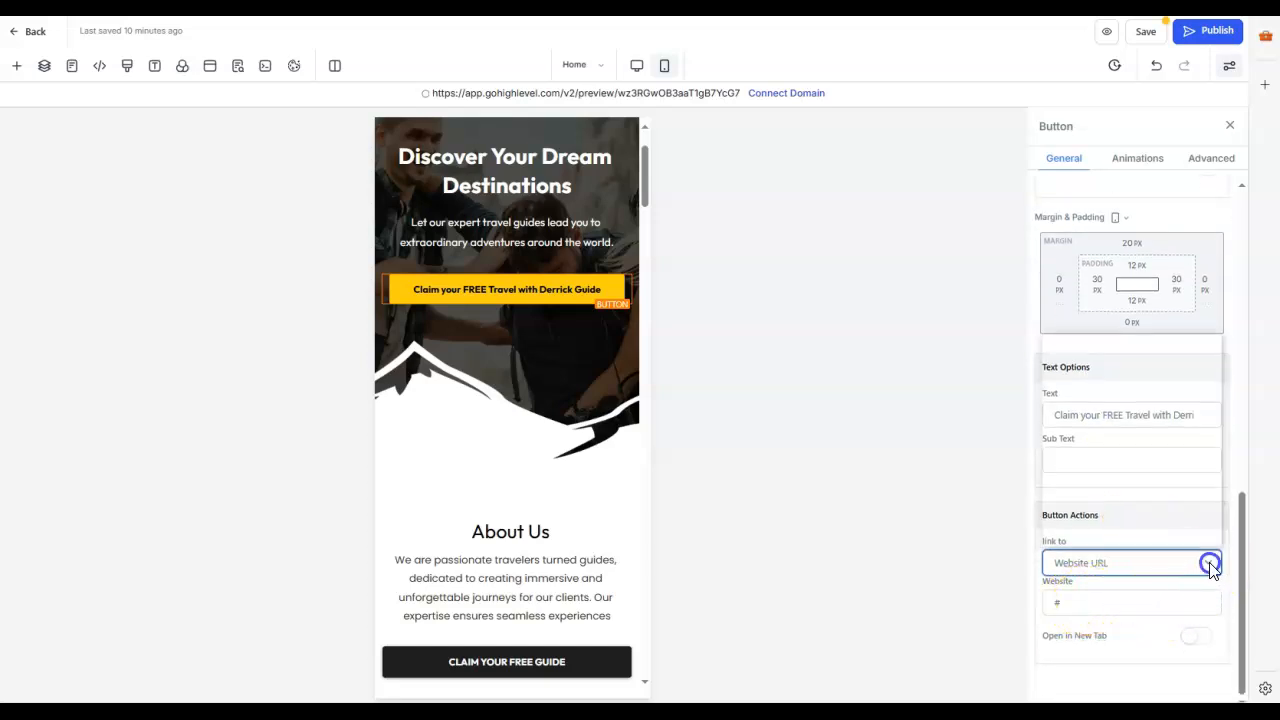
left_click(1100, 441)
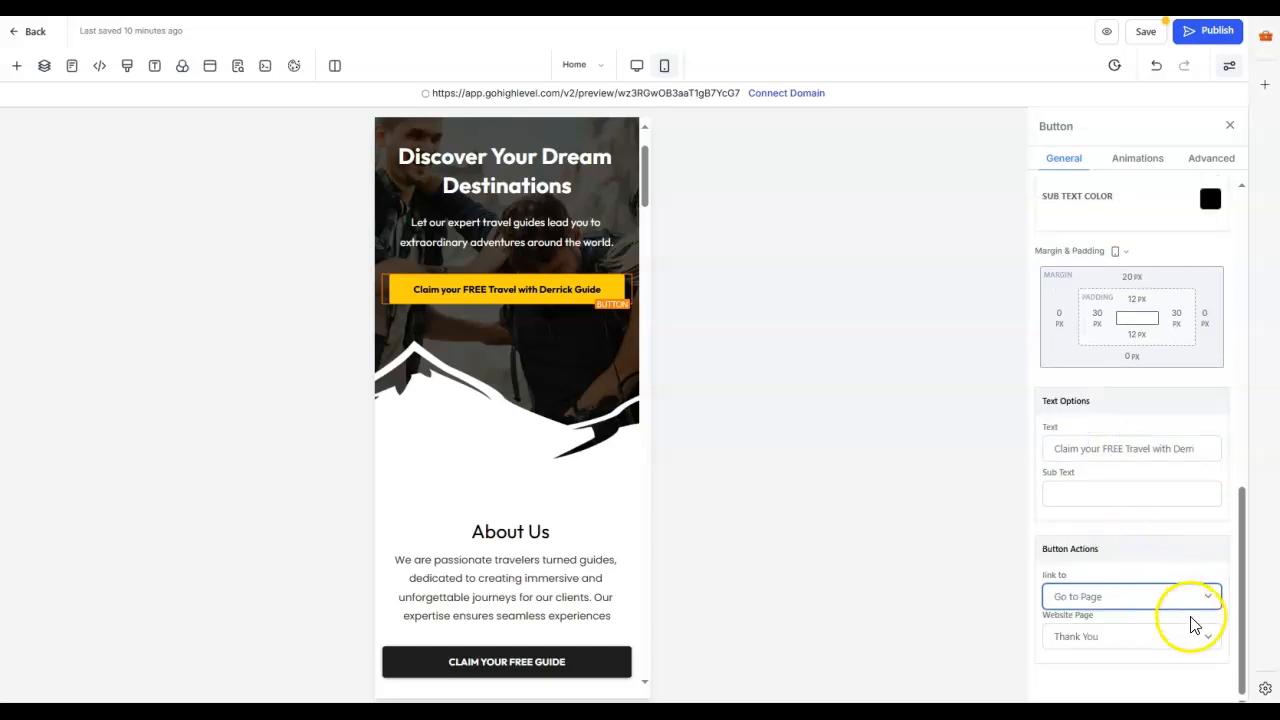
left_click(1209, 642)
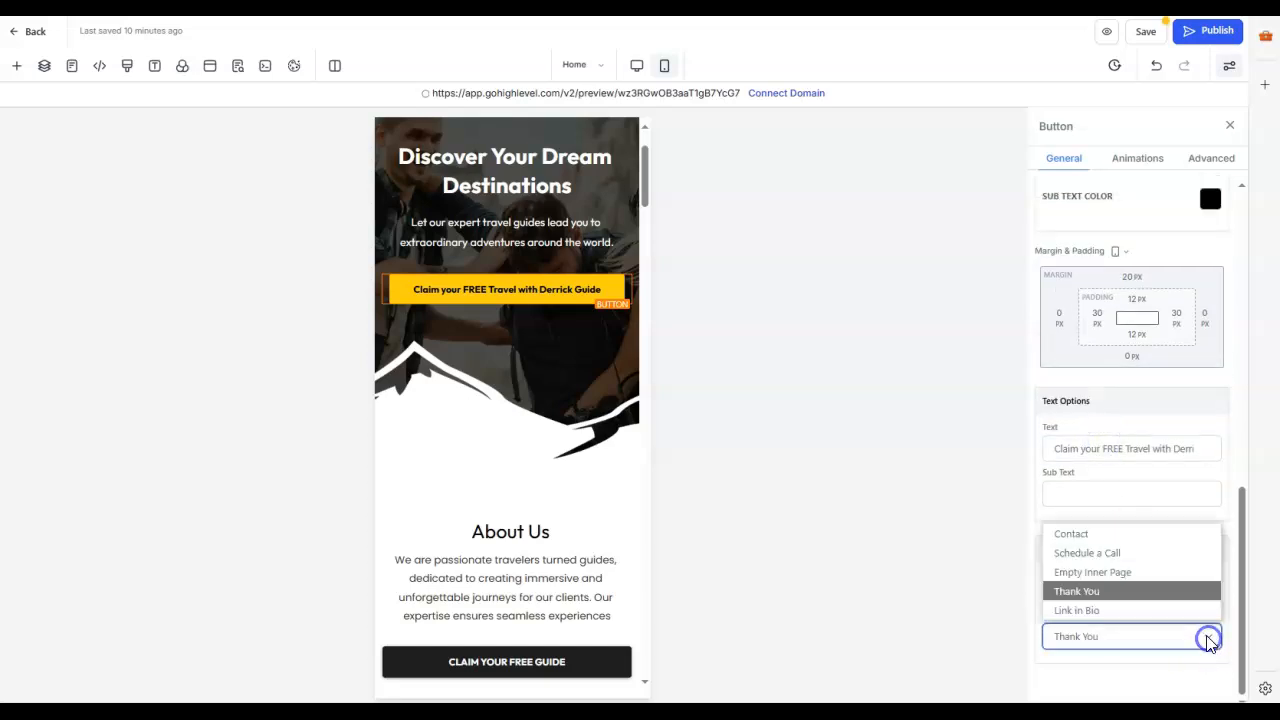
left_click(1100, 554)
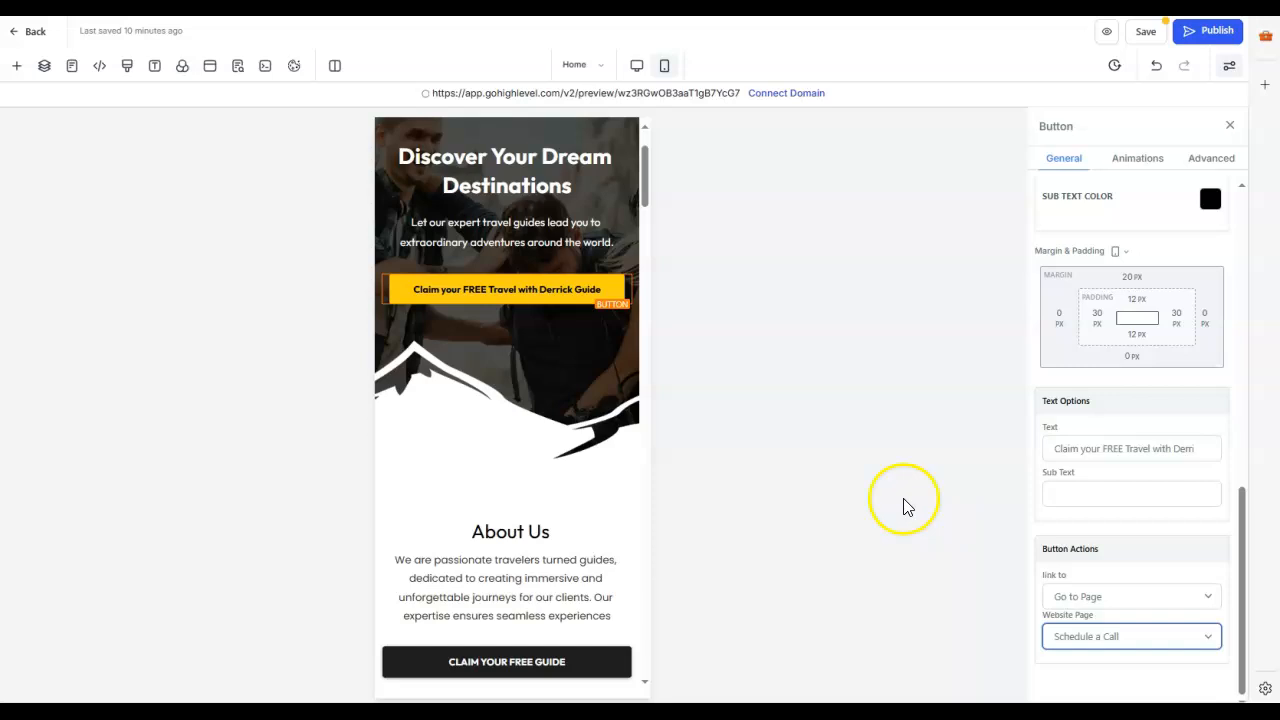
Step: Reword the banner button's text to "Schedule a call with" followed by the consultant's first name, removing "Guide"
left_click(486, 297)
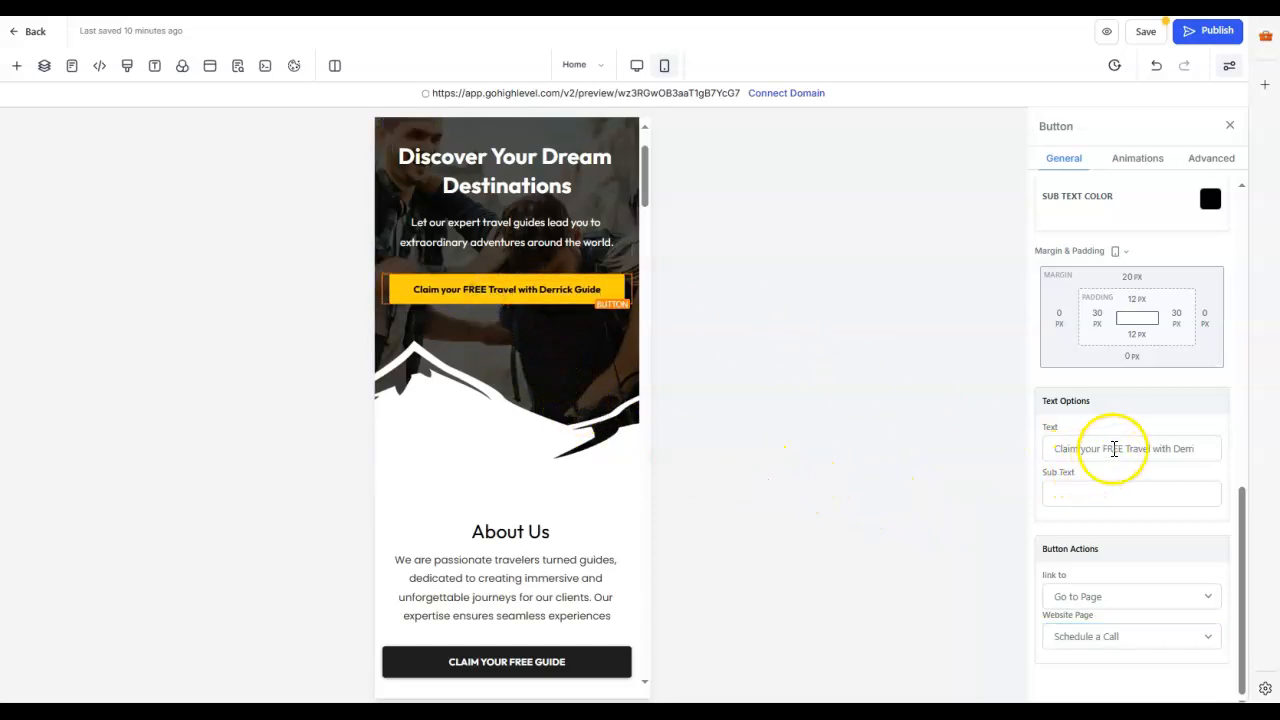
left_click_drag(1128, 449, 1020, 452)
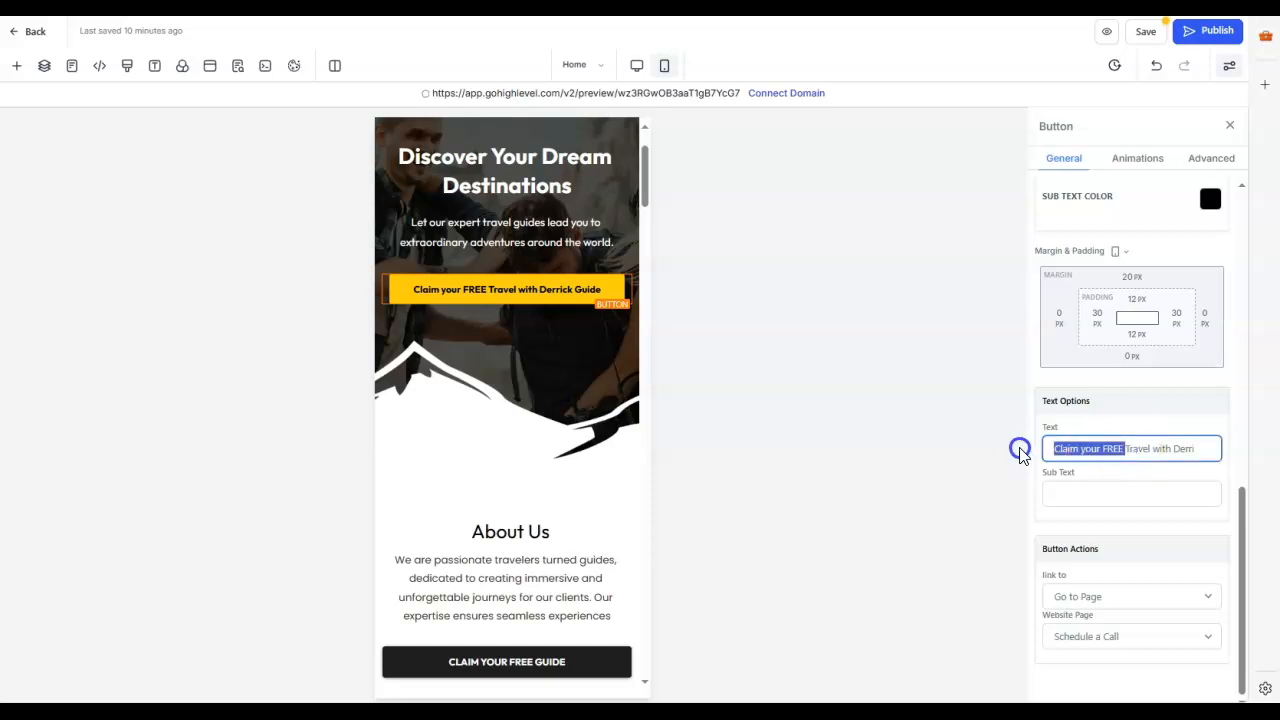
key("BackSpace")
type("Sched")
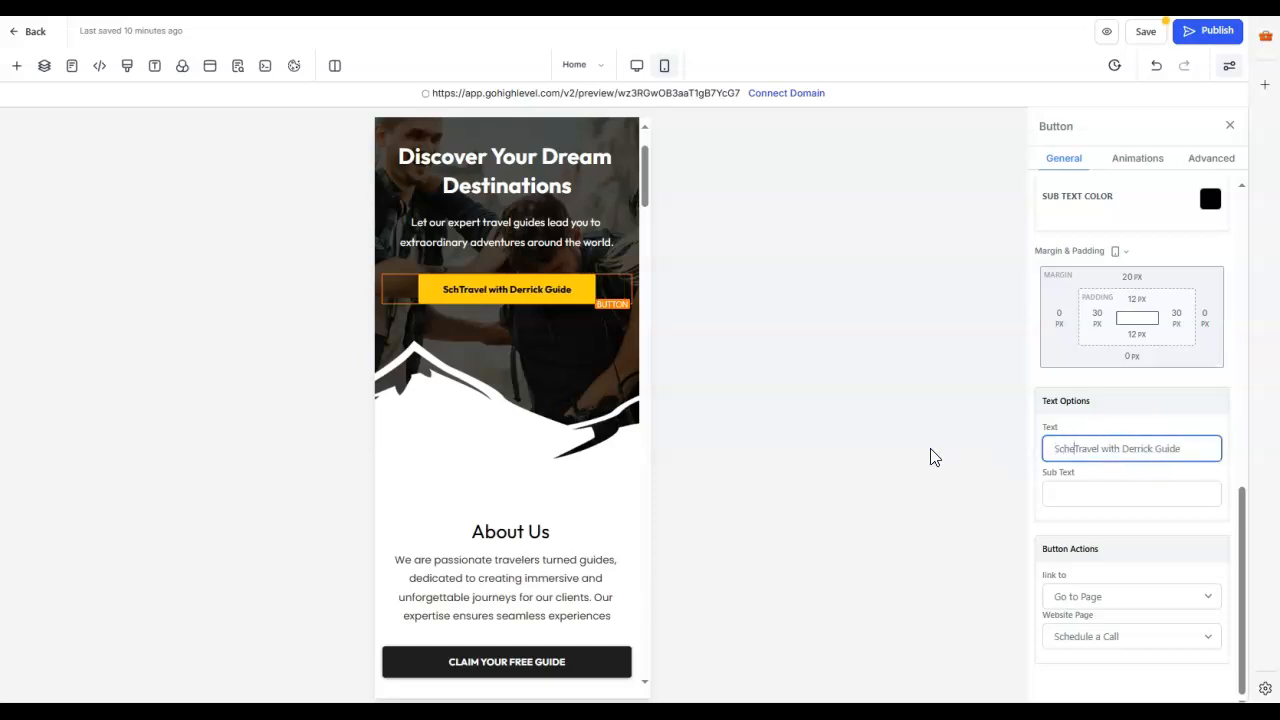
type("ule a call")
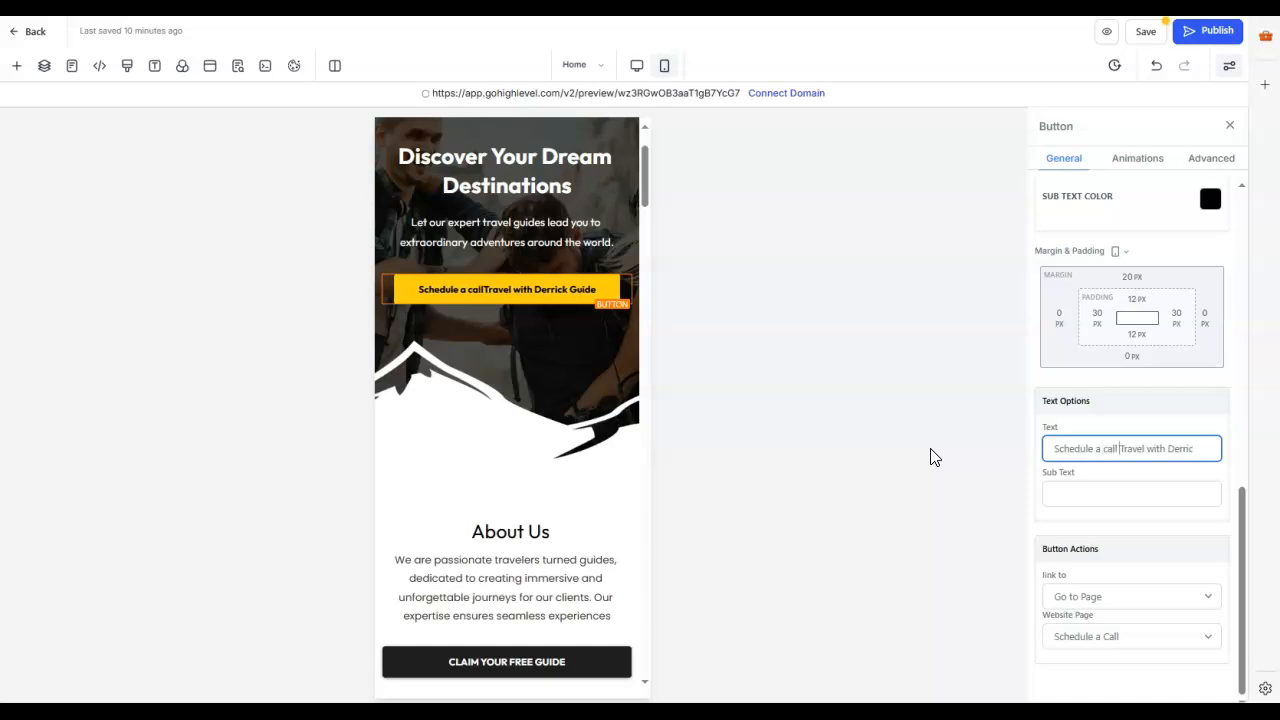
type(" wi")
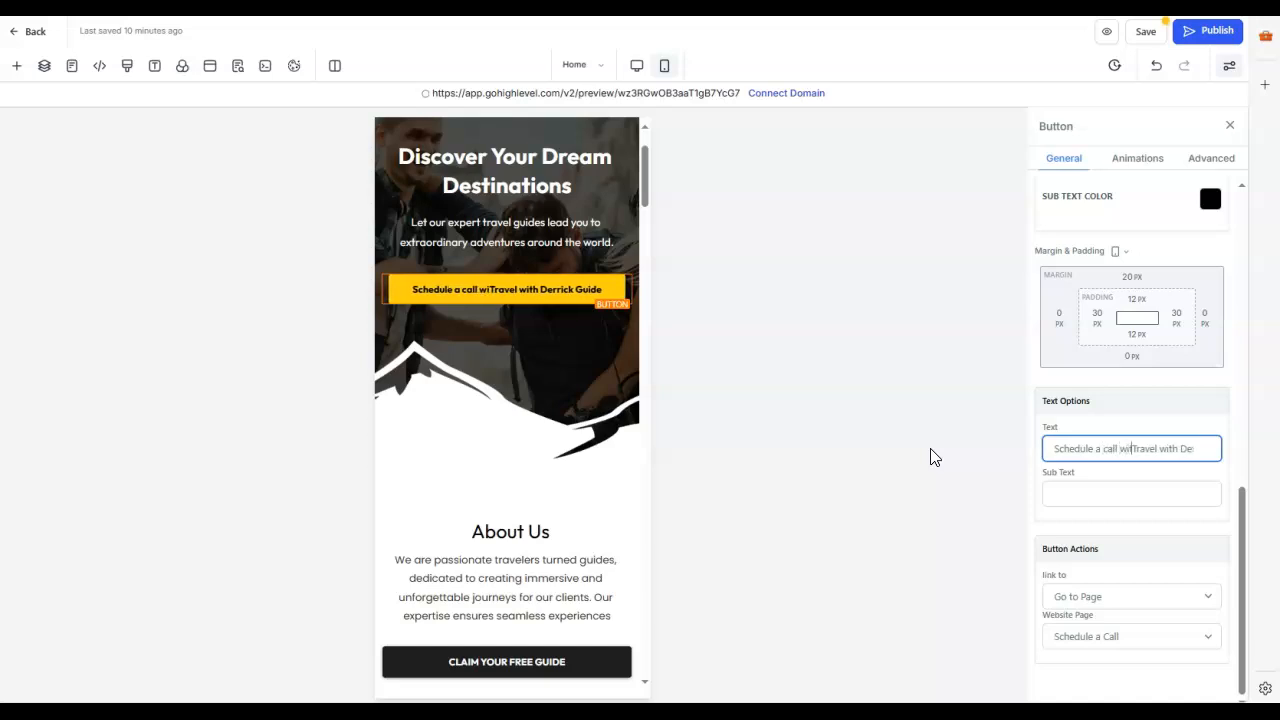
key("Delete")
key("Delete")
key("Delete")
key("Delete")
key("Delete")
key("Delete")
key("Delete")
key("Delete")
key("Delete")
key("Delete")
key("Delete")
key("Delete")
key("Delete")
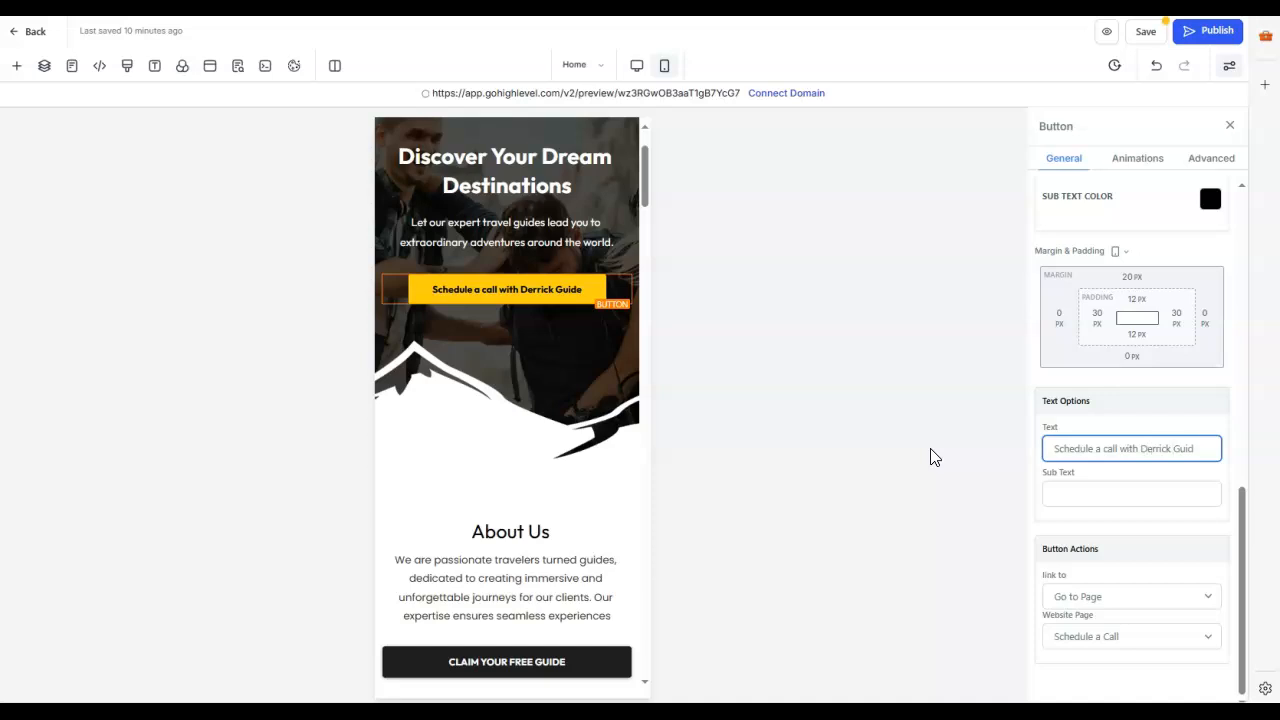
key("Delete")
key("Delete")
key("Delete")
key("Delete")
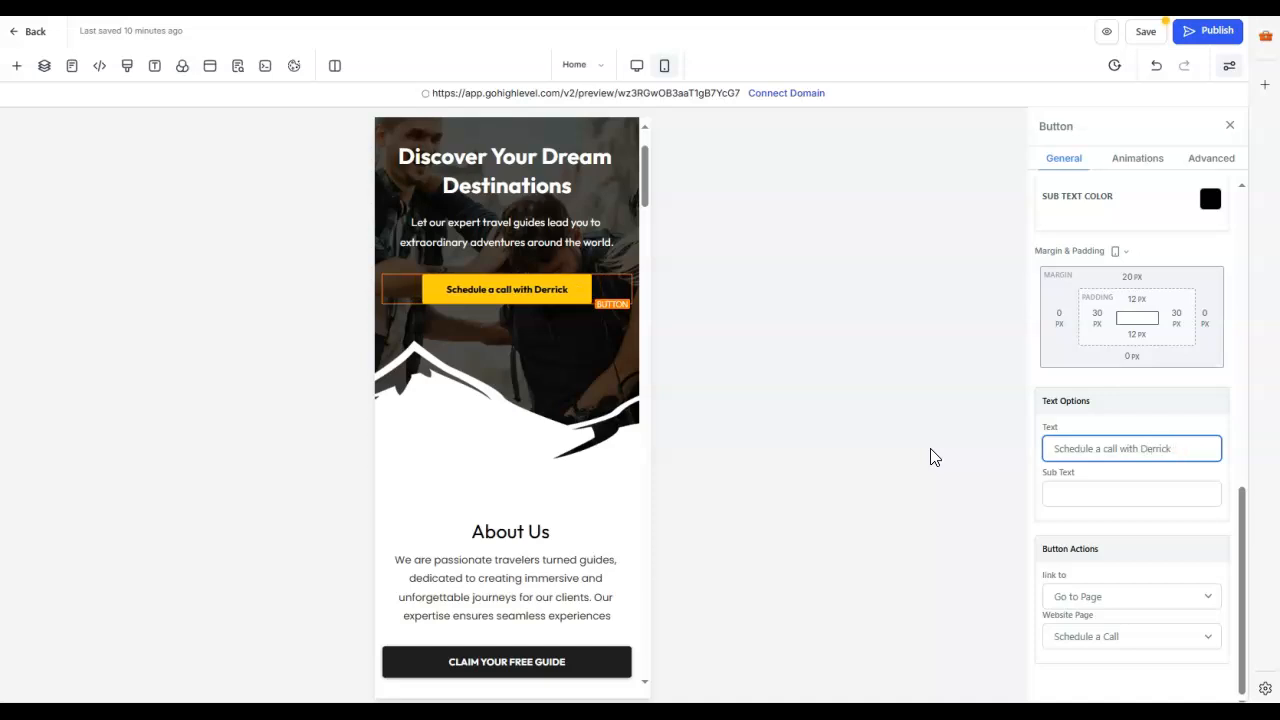
Step: Check the text and link settings of the banner button and of the About Us section's Claim Your Free Guide button
left_click(514, 437)
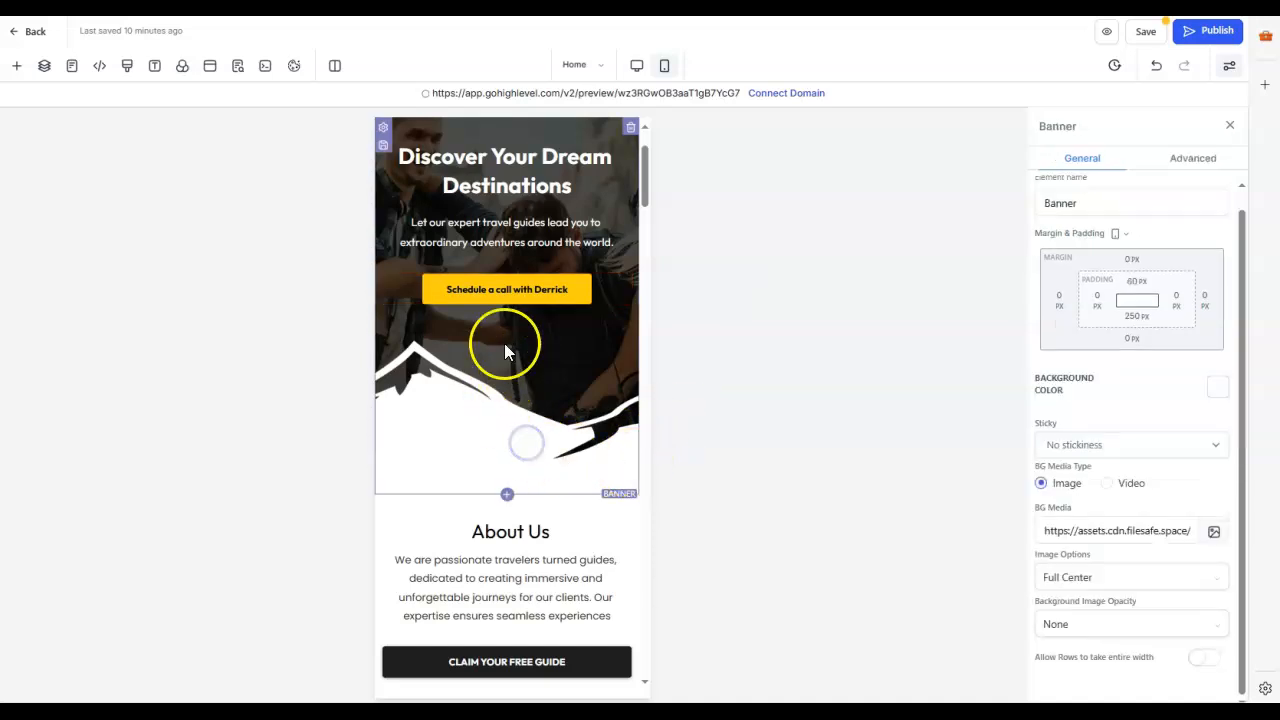
left_click(500, 298)
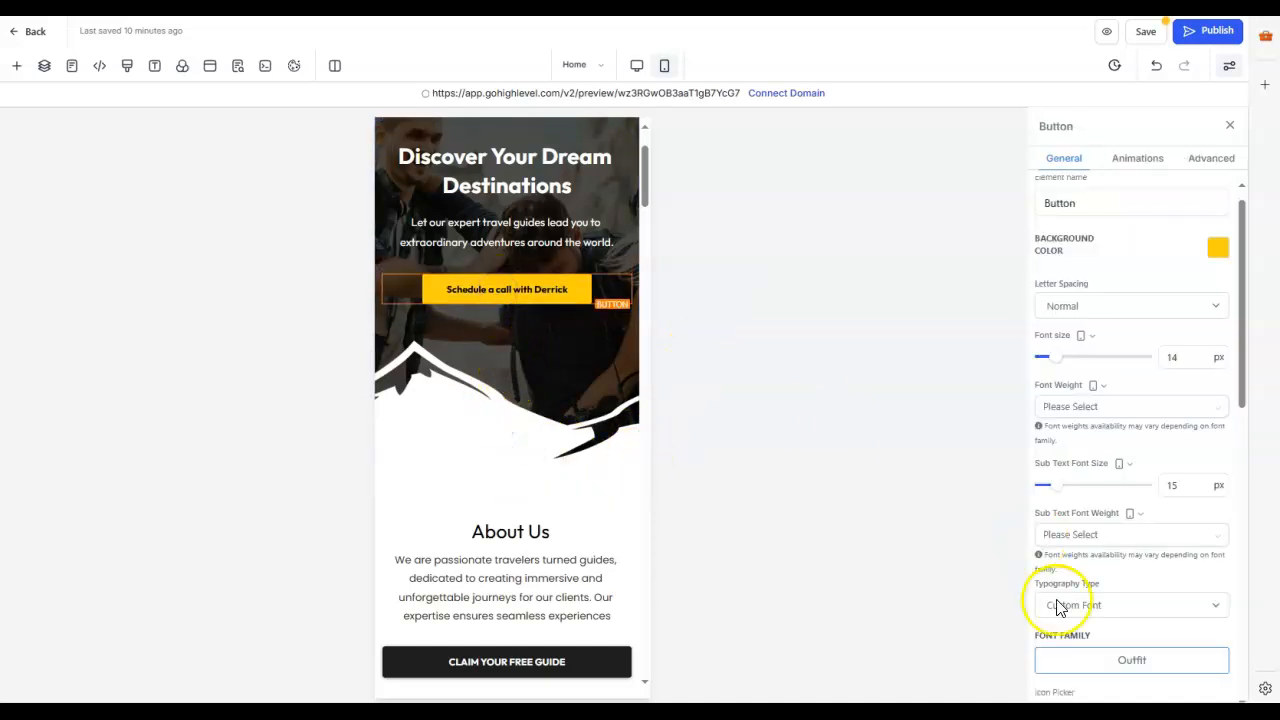
scroll(1131, 557, "down", 8)
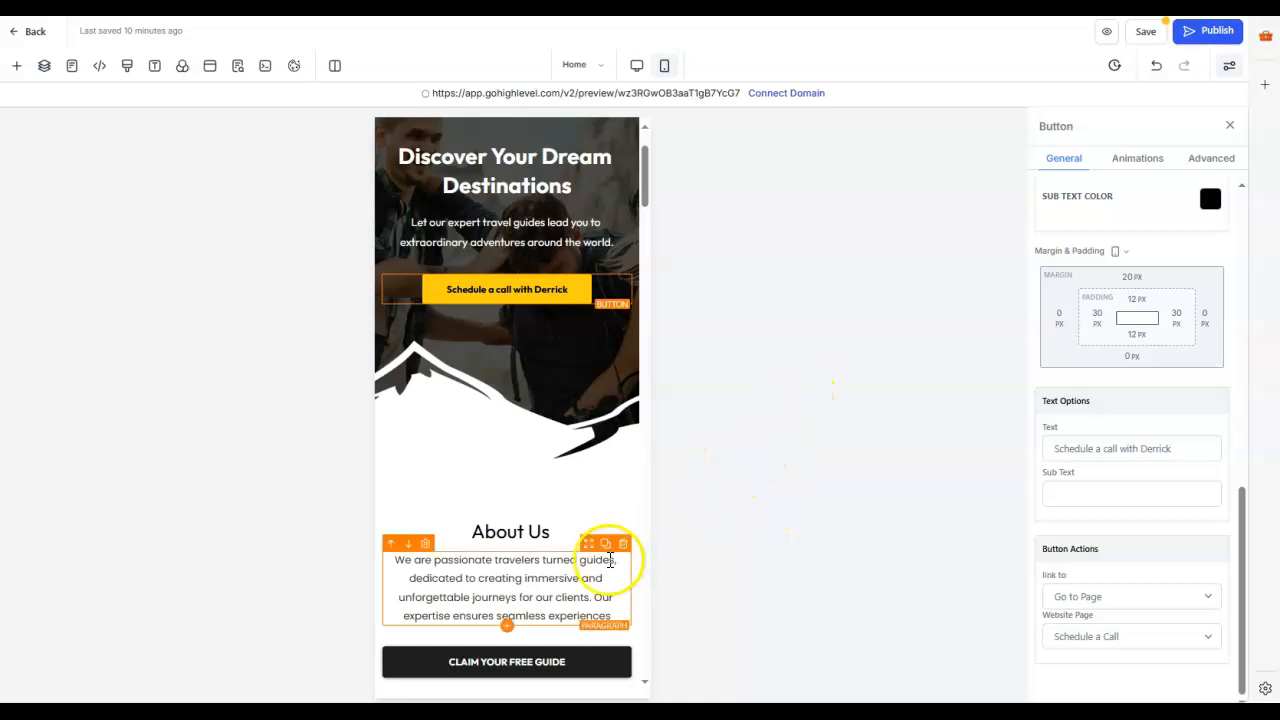
scroll(570, 550, "down", 2)
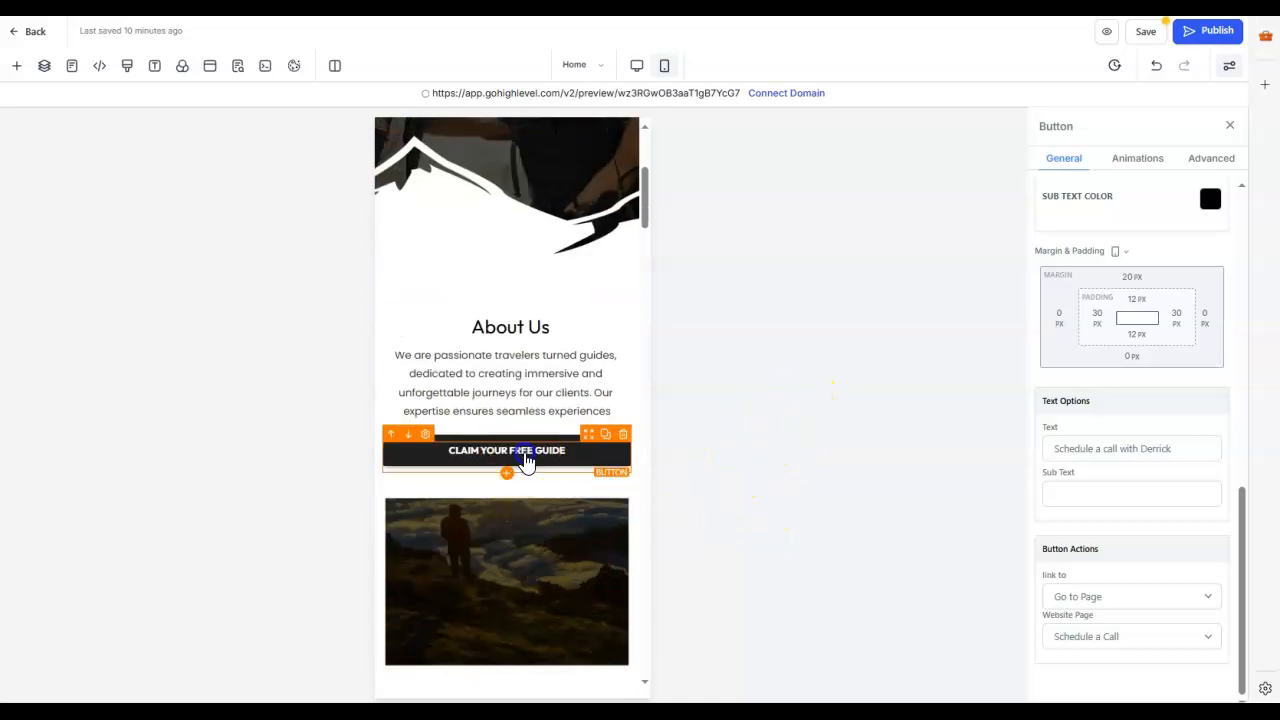
left_click(526, 458)
scroll(472, 389, "up", 3)
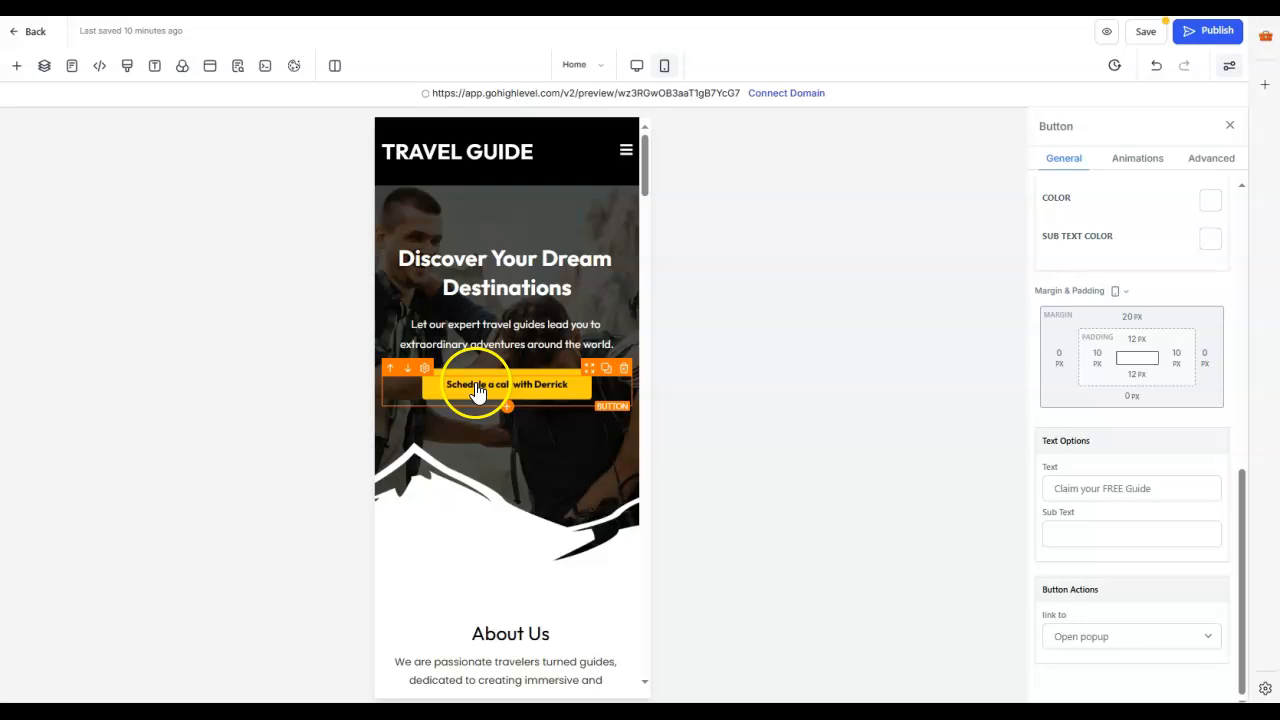
Step: Review the Home page's mobile layout from the banner down to the footer, comparing the services section with its desktop layout
scroll(577, 509, "down", 3)
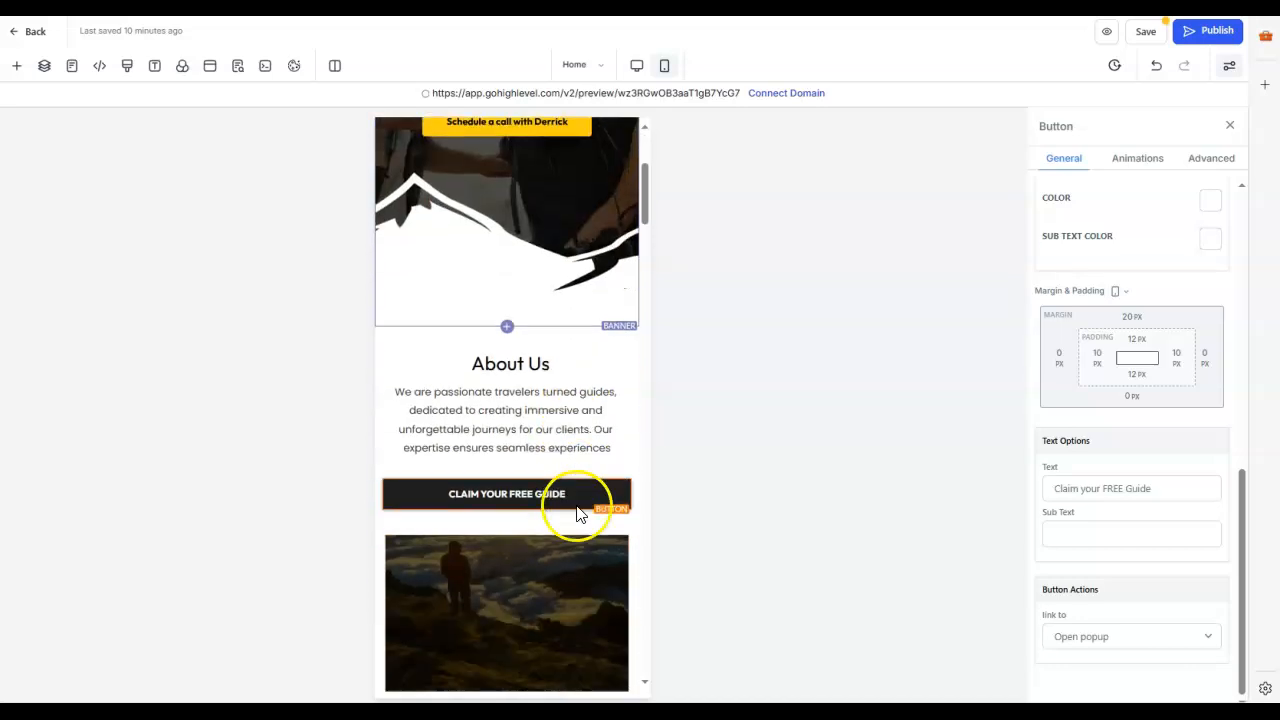
scroll(577, 513, "down", 5)
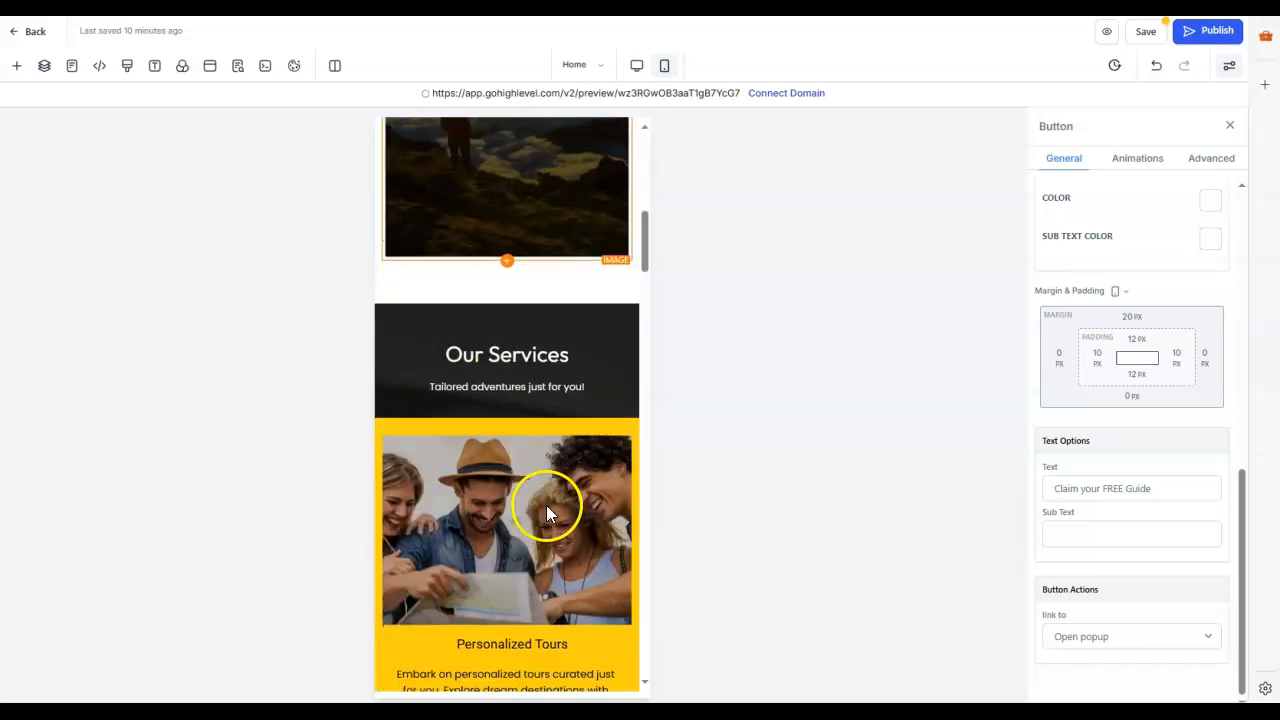
scroll(577, 550, "down", 2)
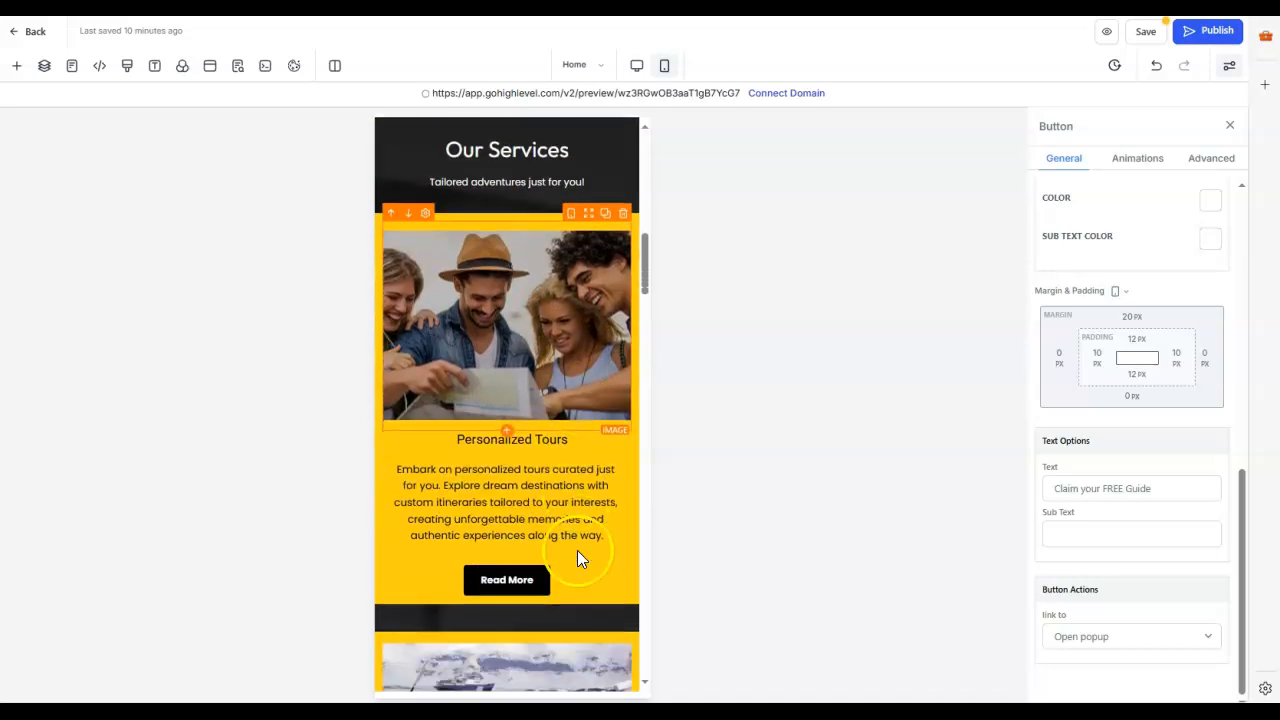
scroll(580, 497, "down", 2)
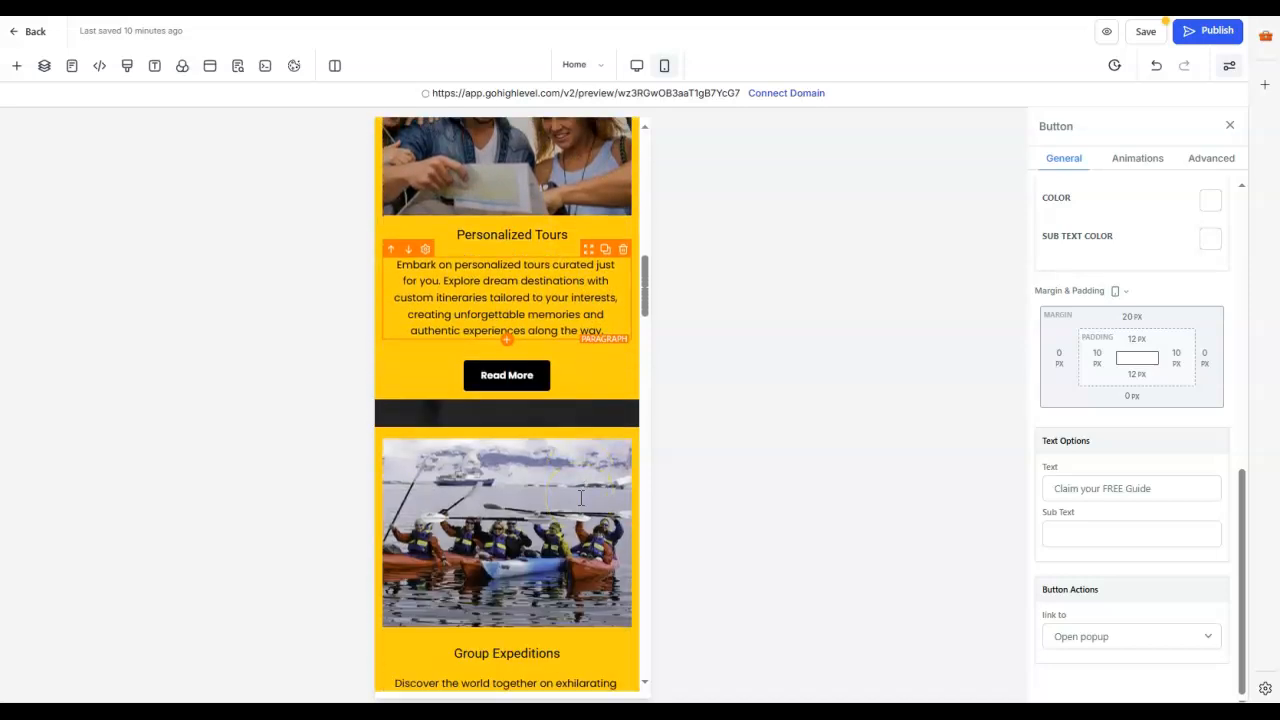
scroll(580, 497, "down", 3)
scroll(579, 480, "up", 2)
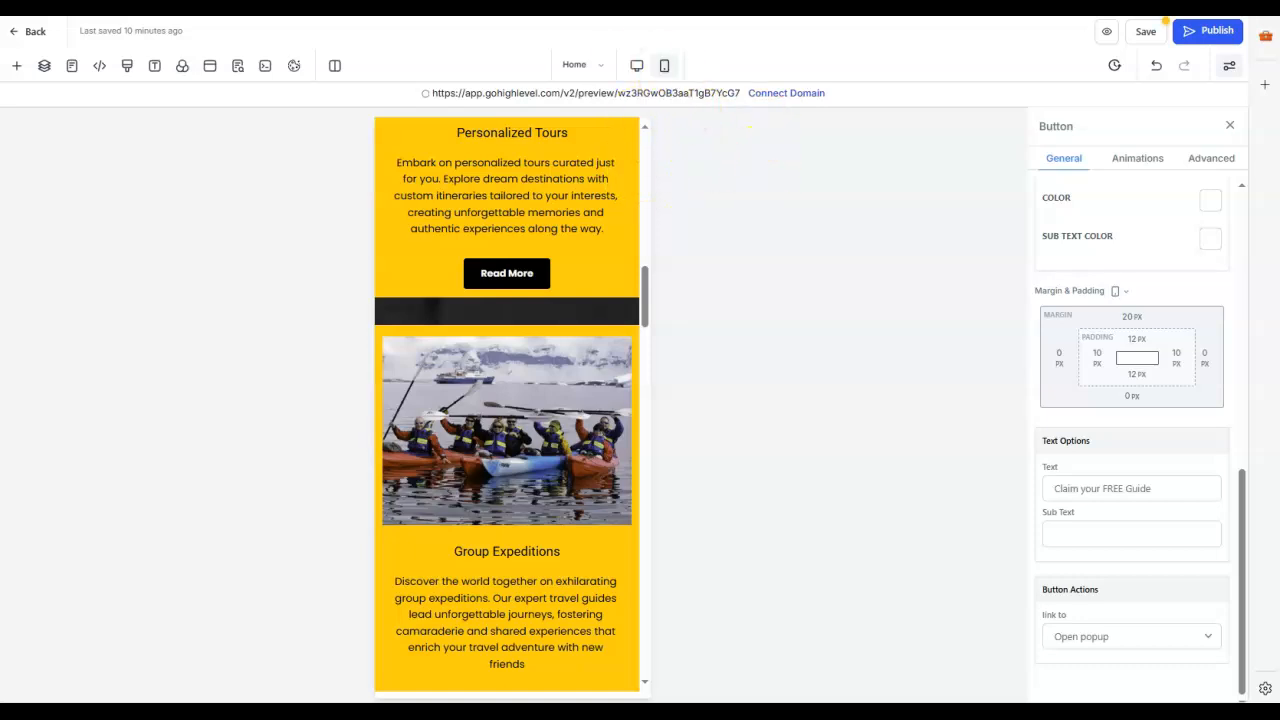
left_click(634, 70)
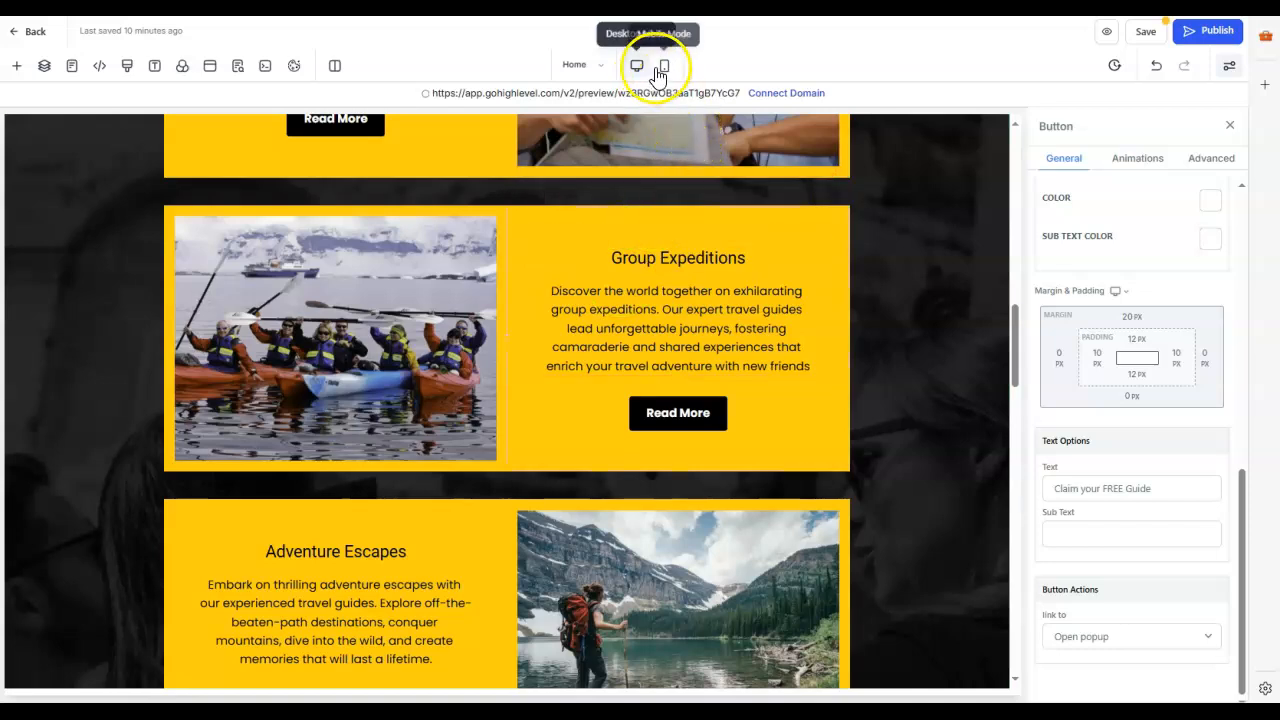
scroll(643, 315, "down", 4)
scroll(642, 312, "down", 3)
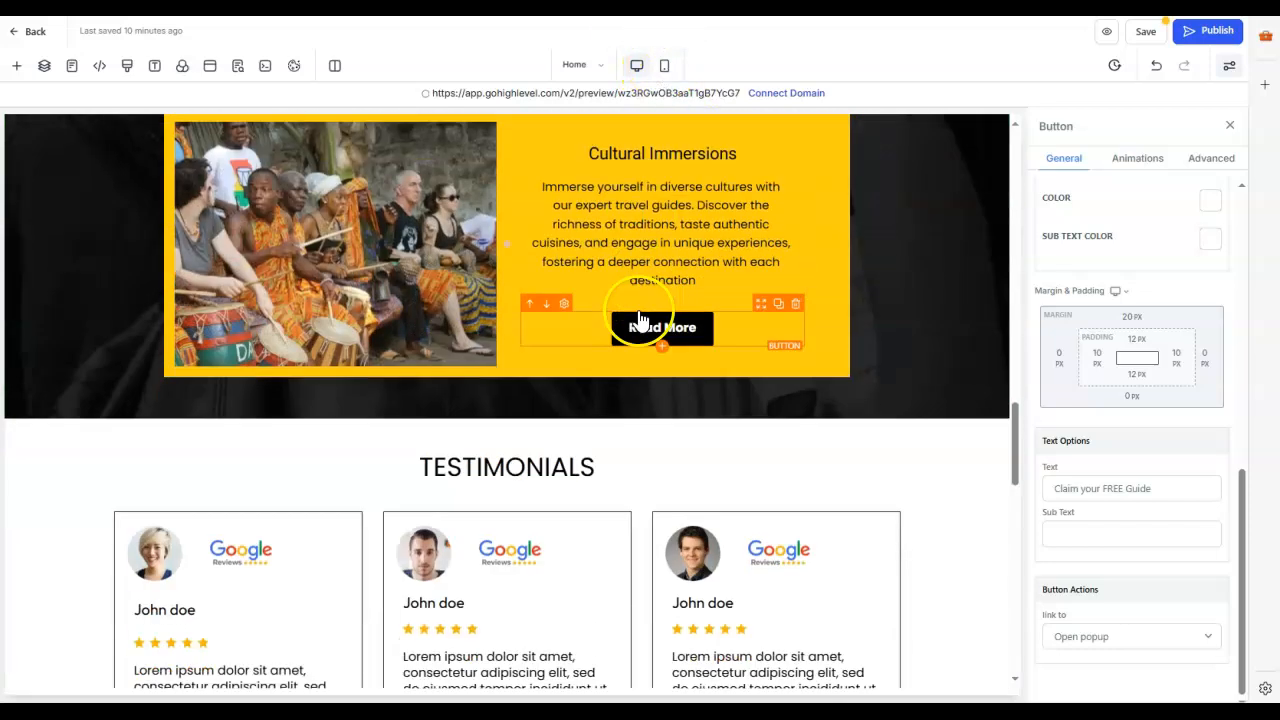
left_click(665, 65)
scroll(546, 378, "down", 10)
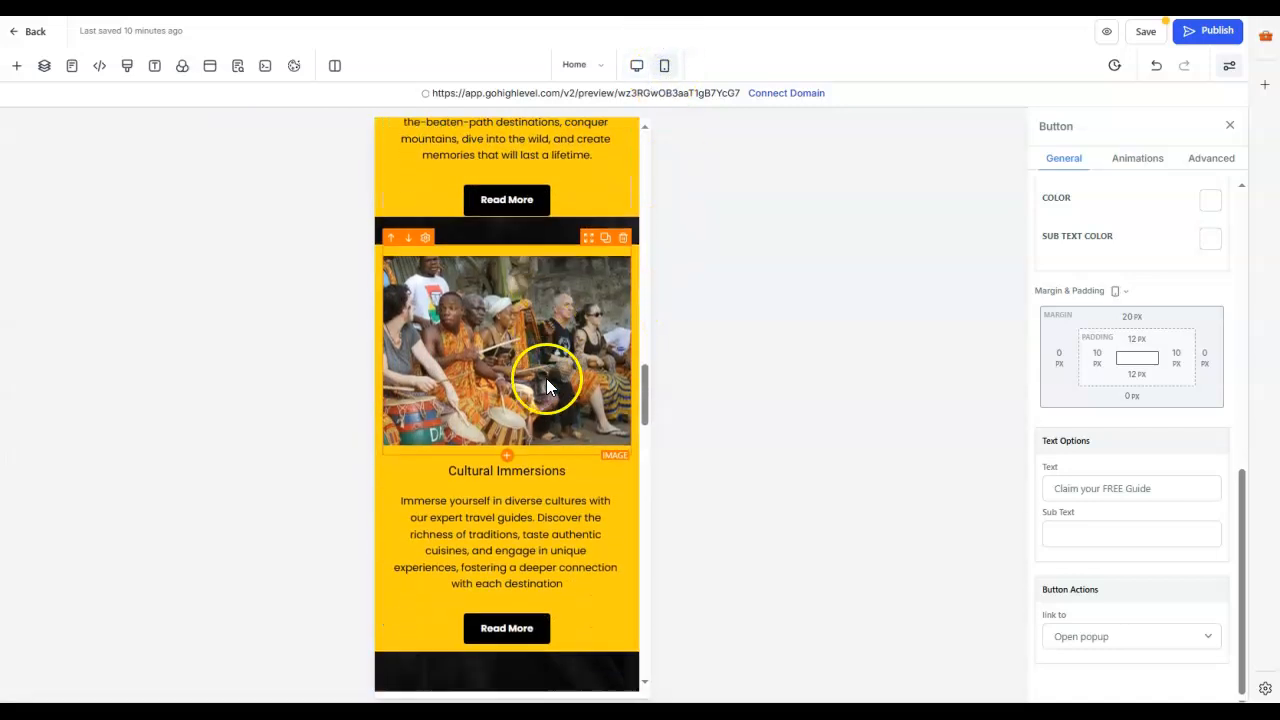
scroll(548, 375, "down", 8)
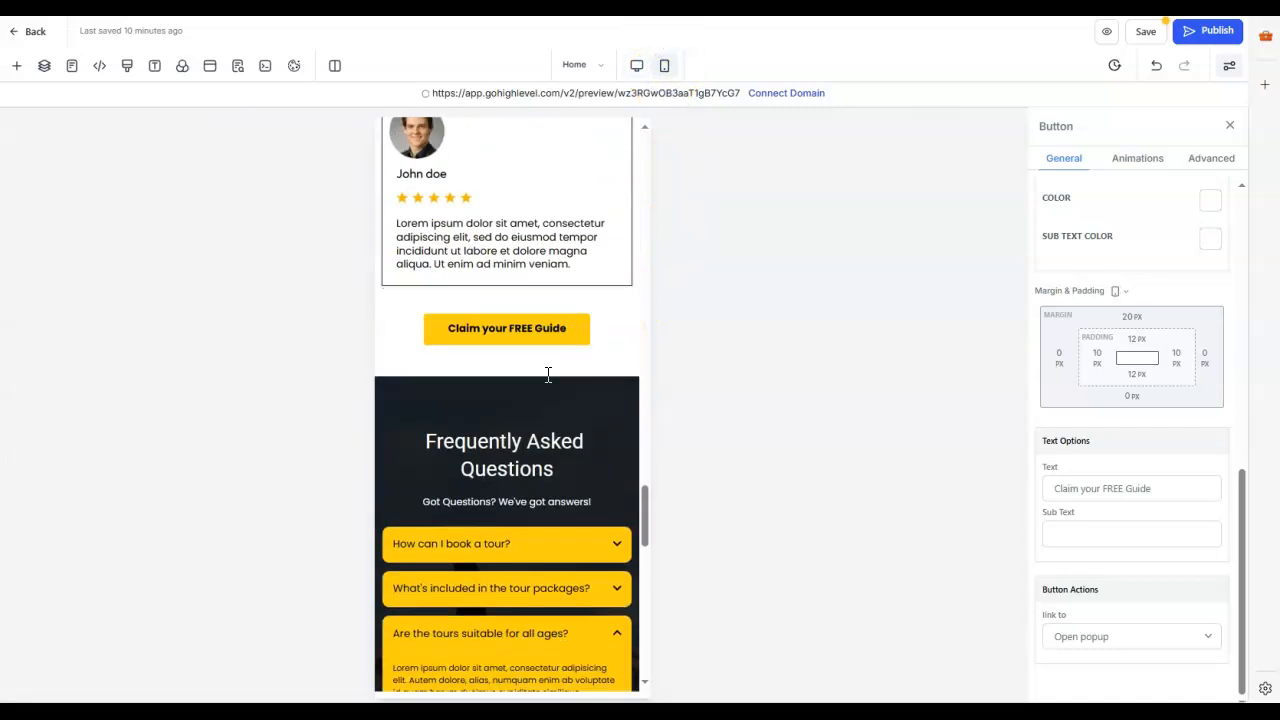
scroll(549, 378, "down", 5)
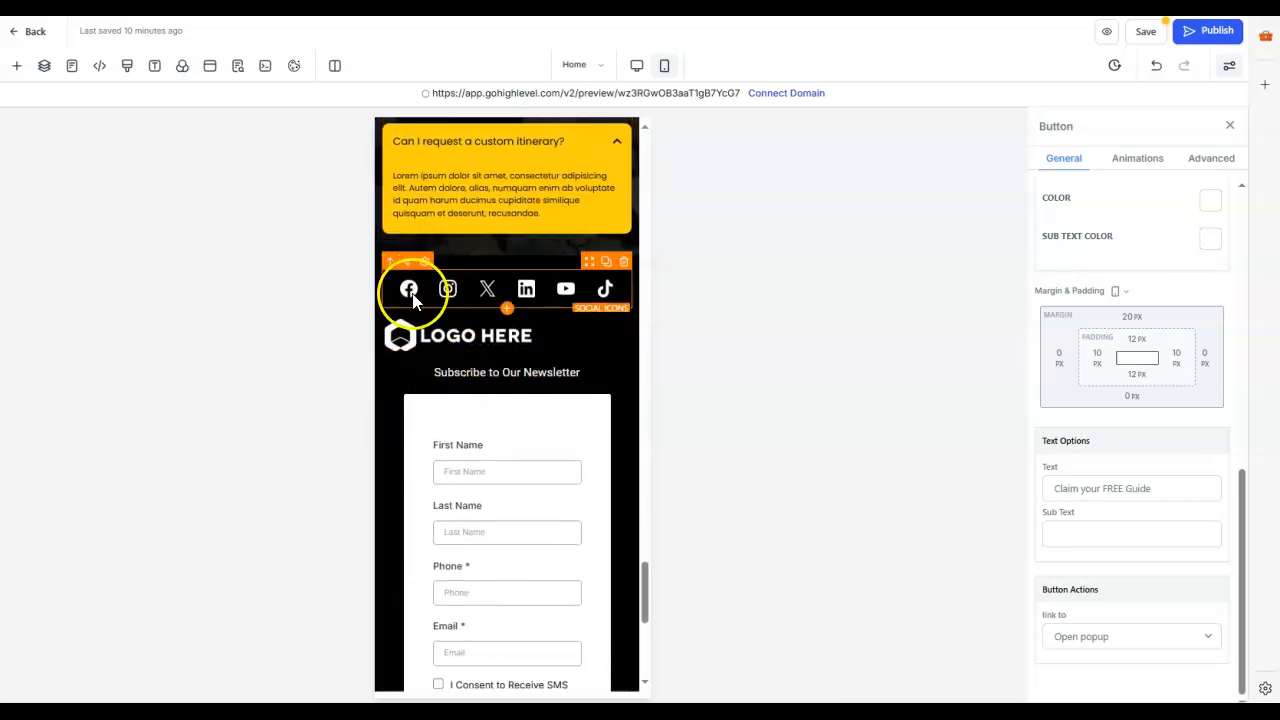
Step: Set the footer's Facebook social icon link to open in the current window
left_click(410, 292)
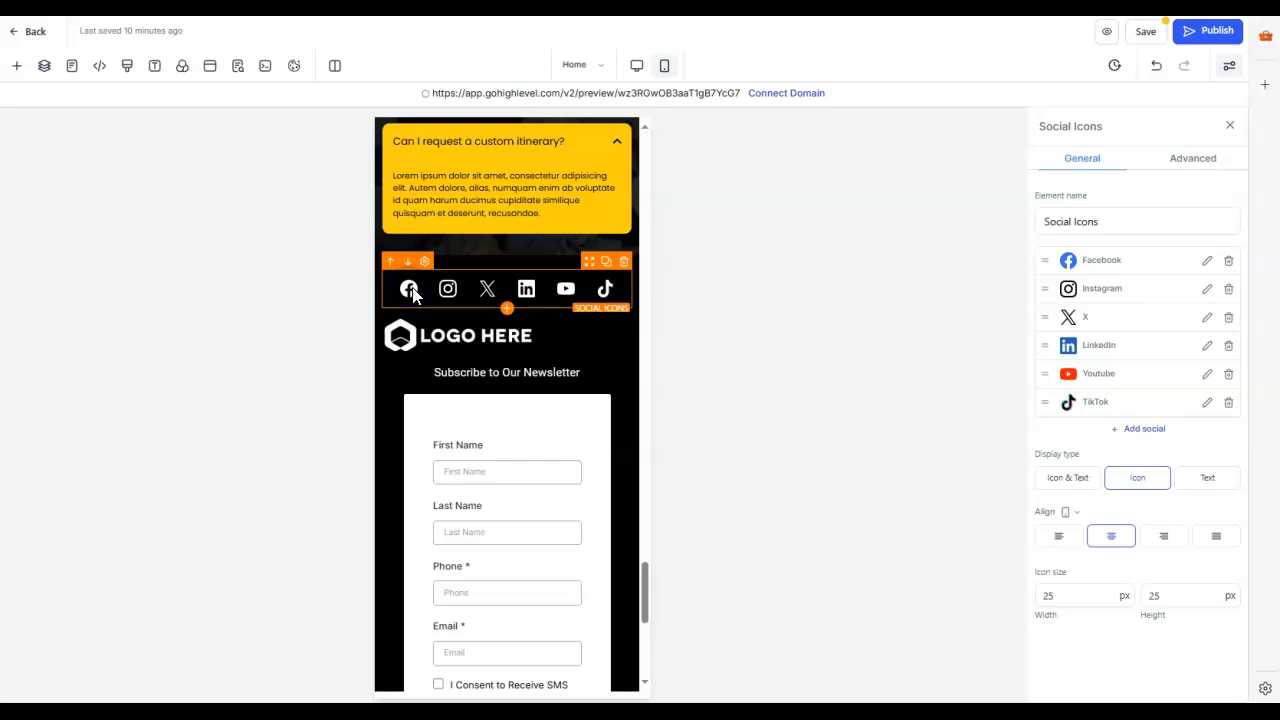
left_click(1207, 261)
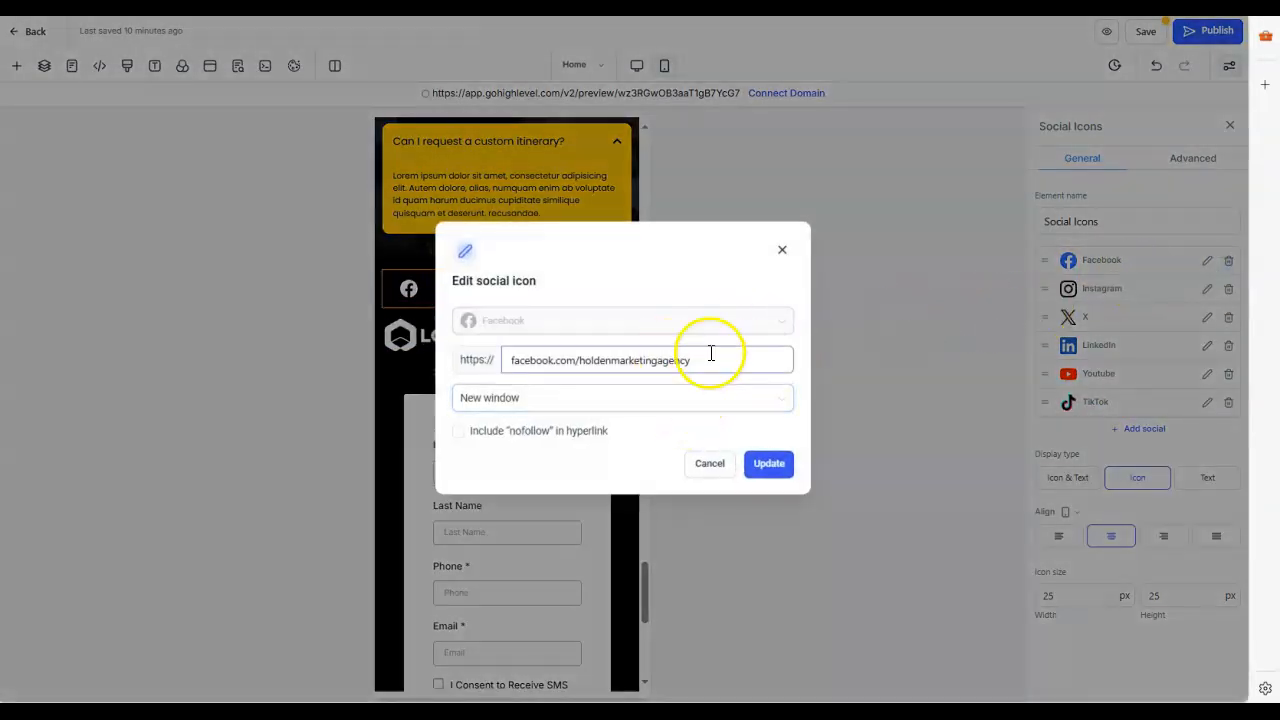
left_click(560, 402)
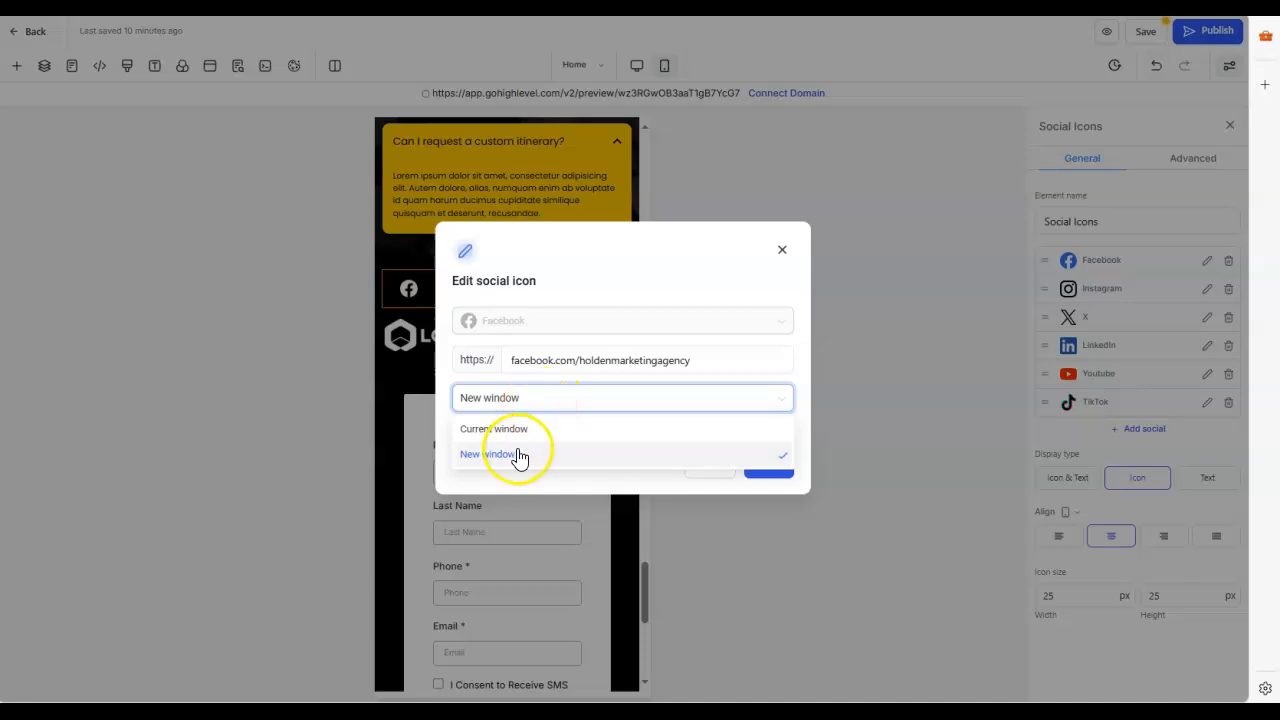
left_click(529, 428)
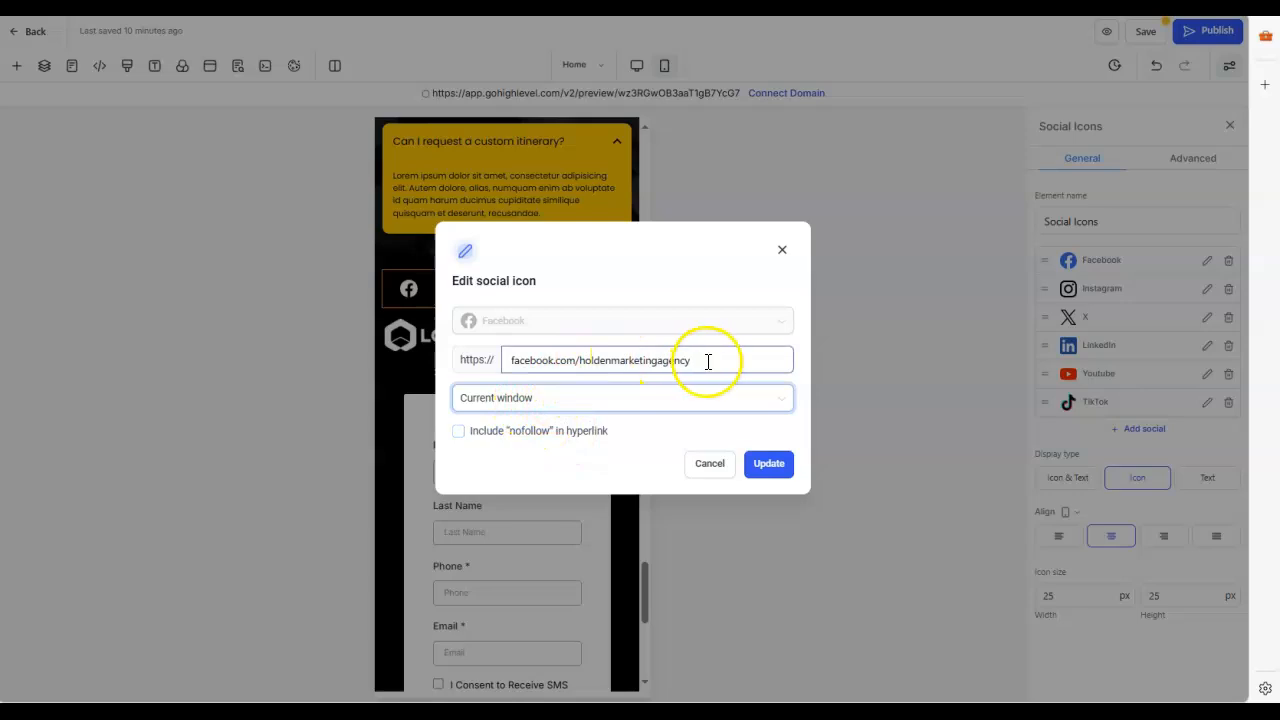
left_click(769, 465)
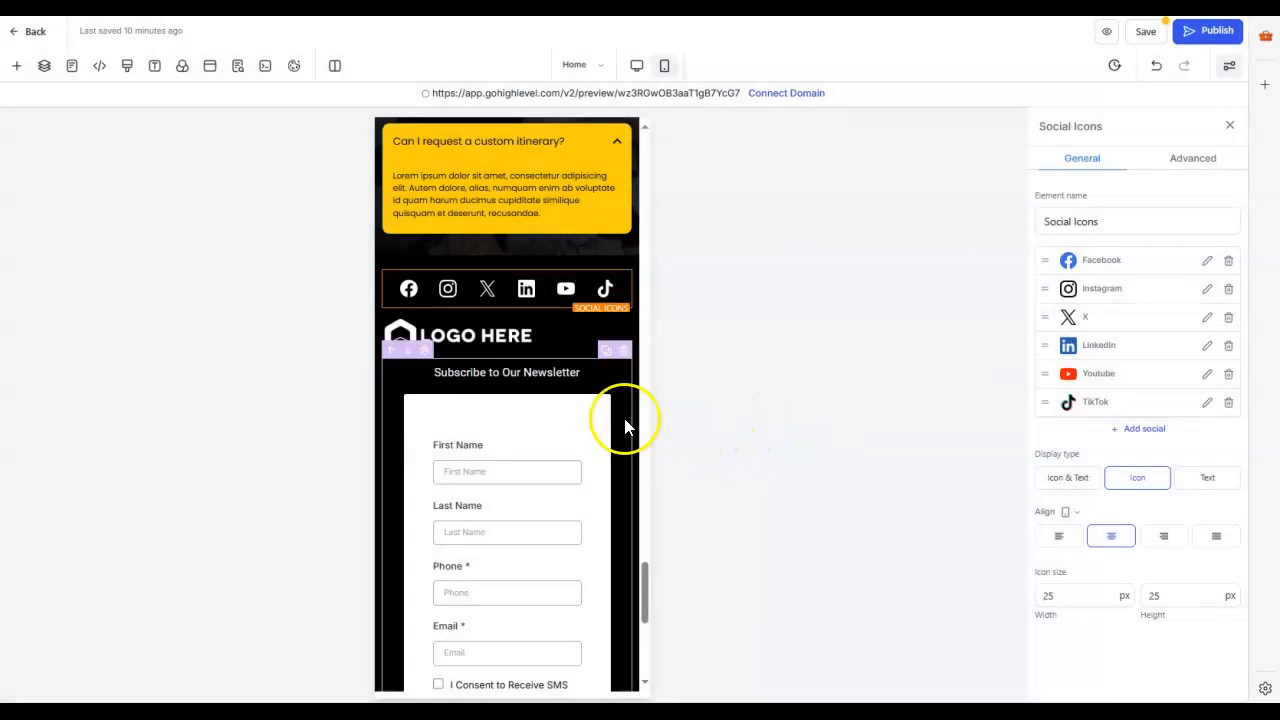
Step: Select the copyright paragraph at the end of the mobile footer and examine its text and formatting settings
scroll(580, 451, "down", 3)
scroll(573, 452, "down", 3)
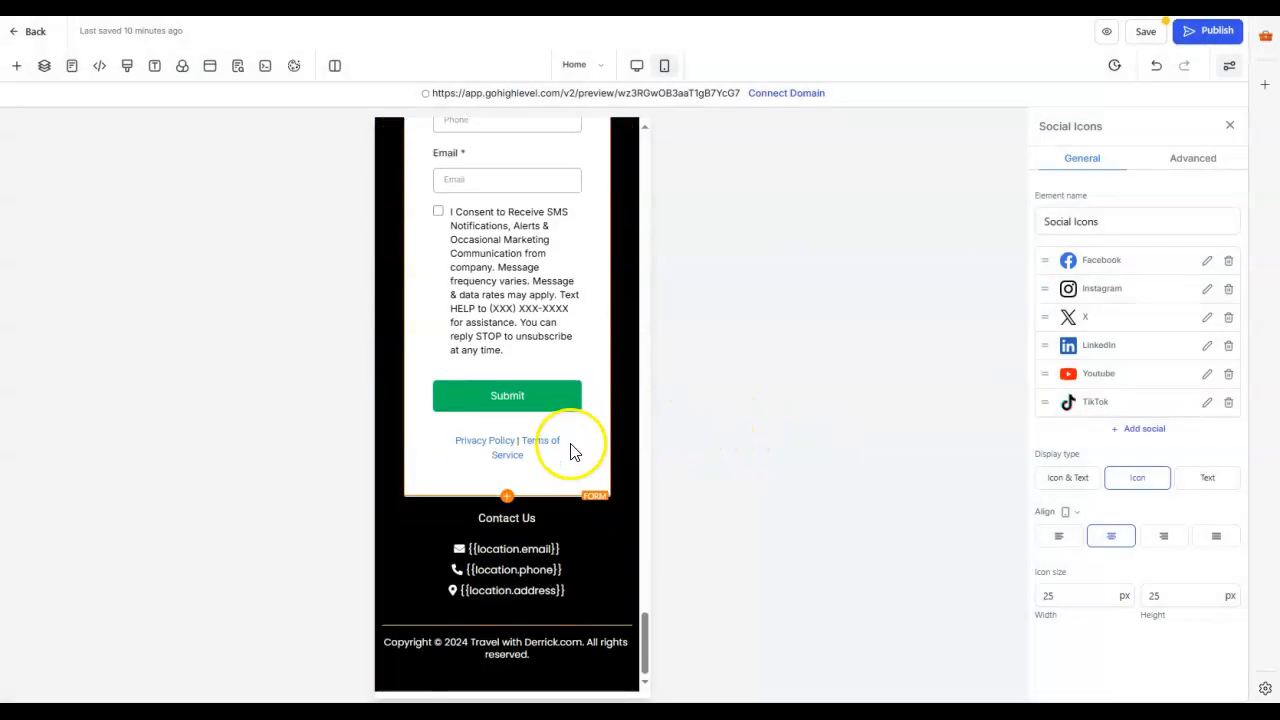
left_click(545, 655)
triple_click(443, 651)
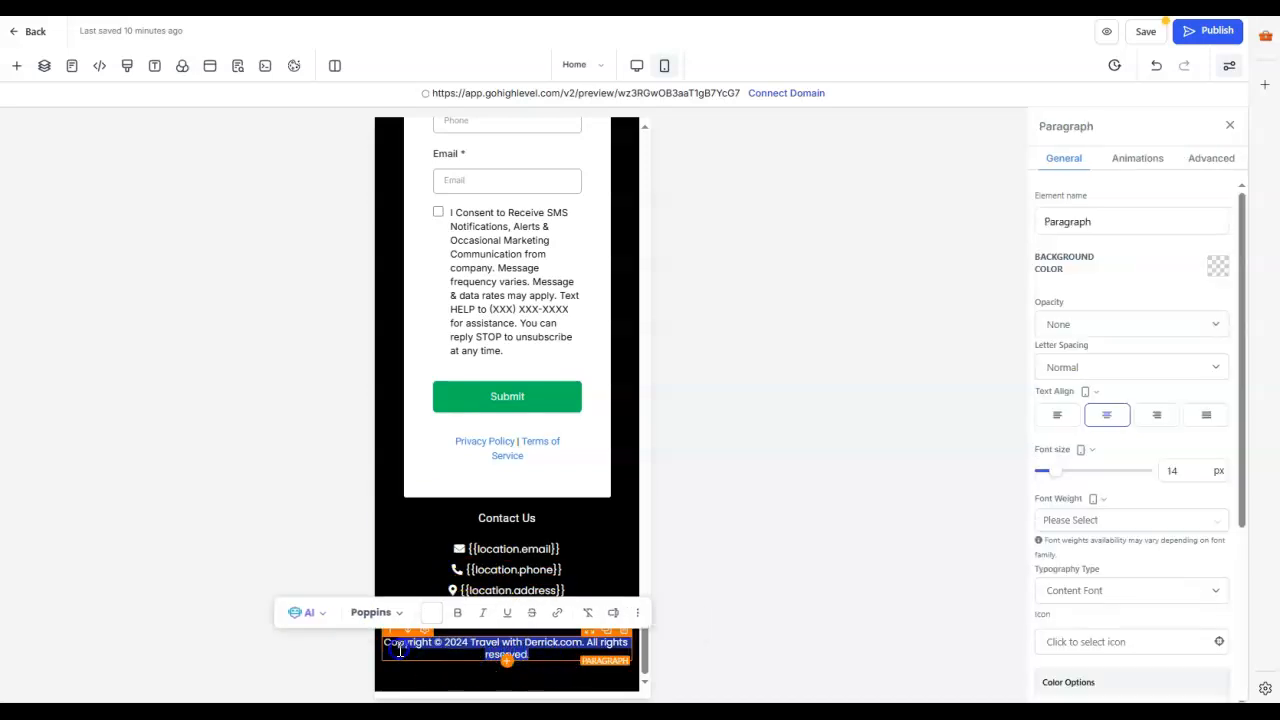
left_click(470, 673)
left_click(480, 668)
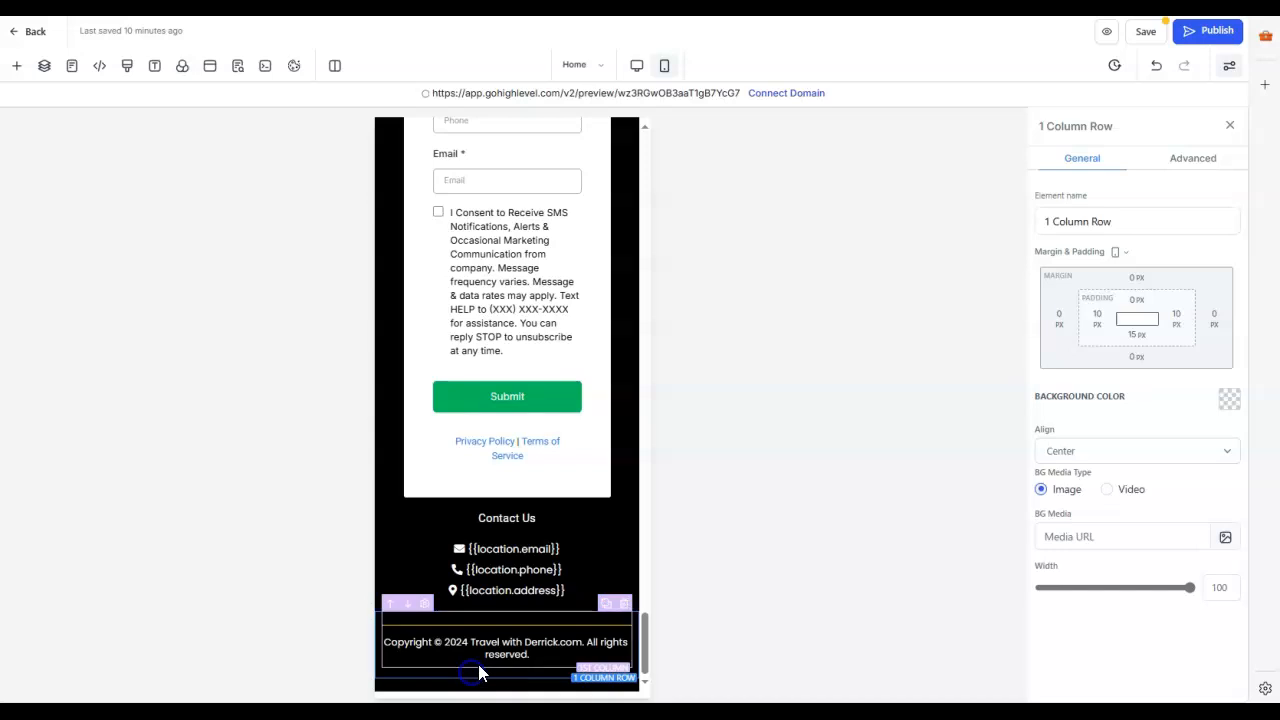
left_click(480, 650)
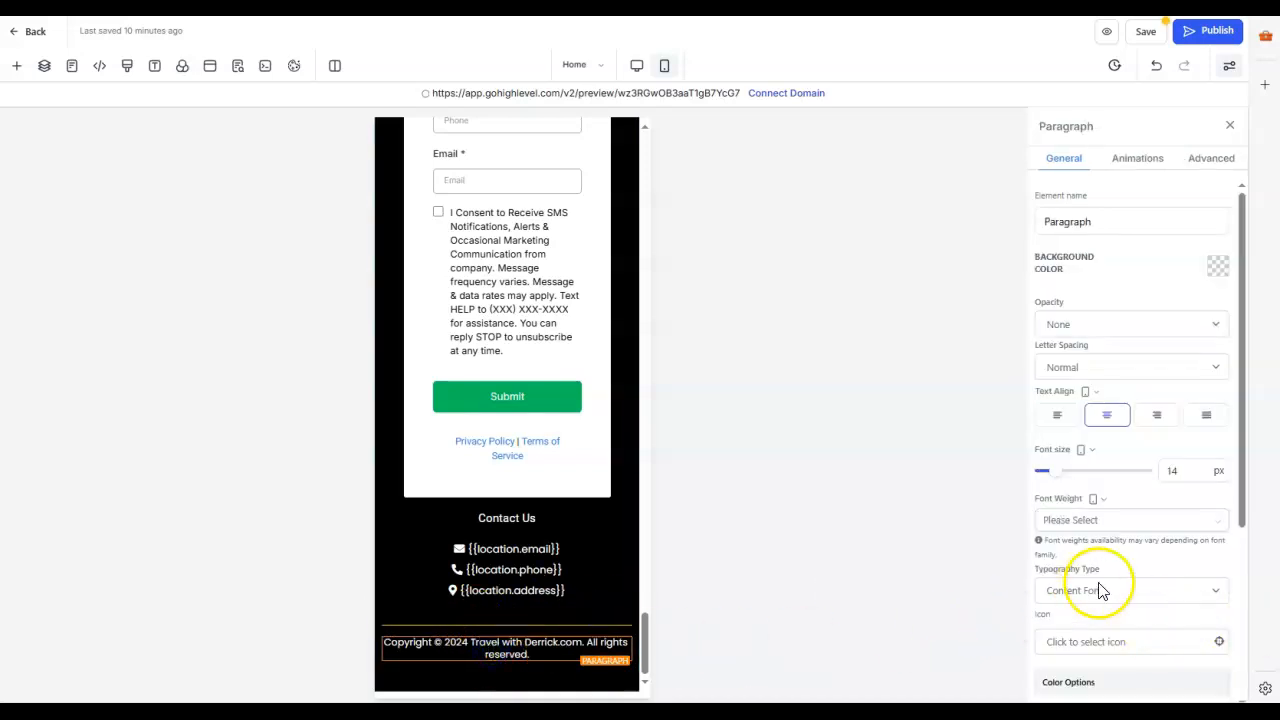
scroll(1143, 586, "down", 3)
scroll(1149, 550, "up", 5)
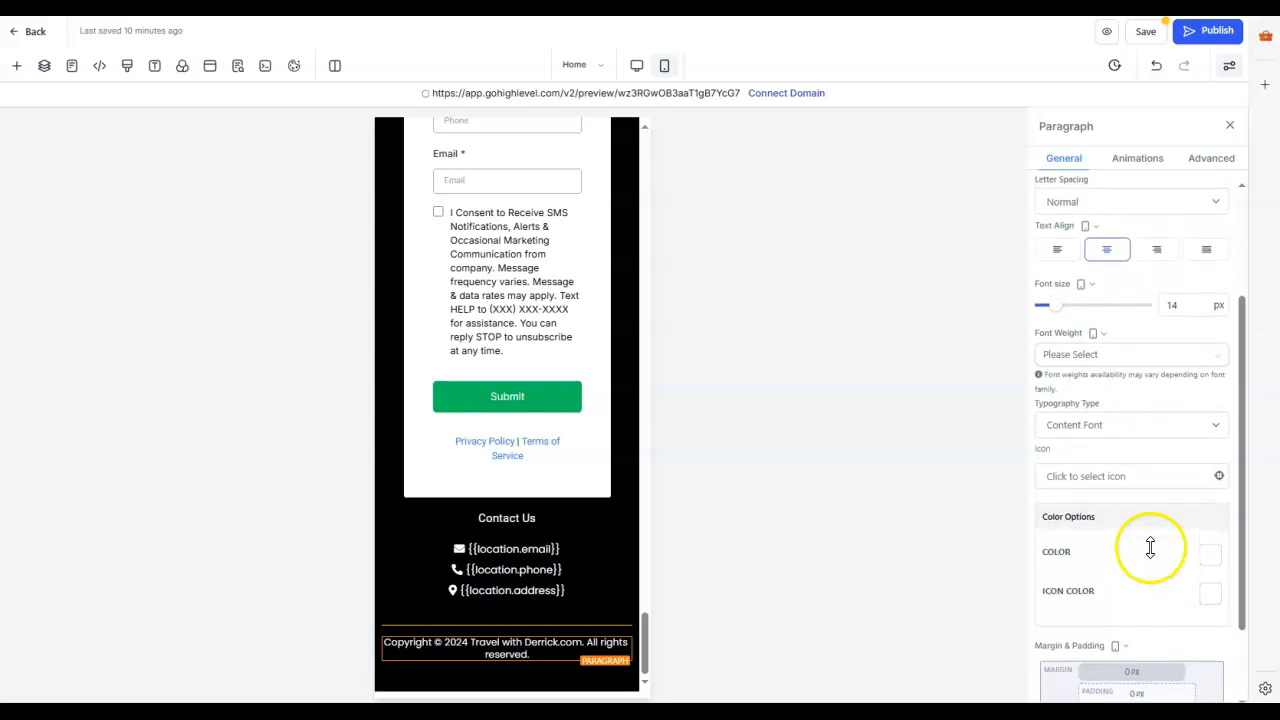
scroll(1145, 541, "down", 5)
scroll(1139, 543, "up", 5)
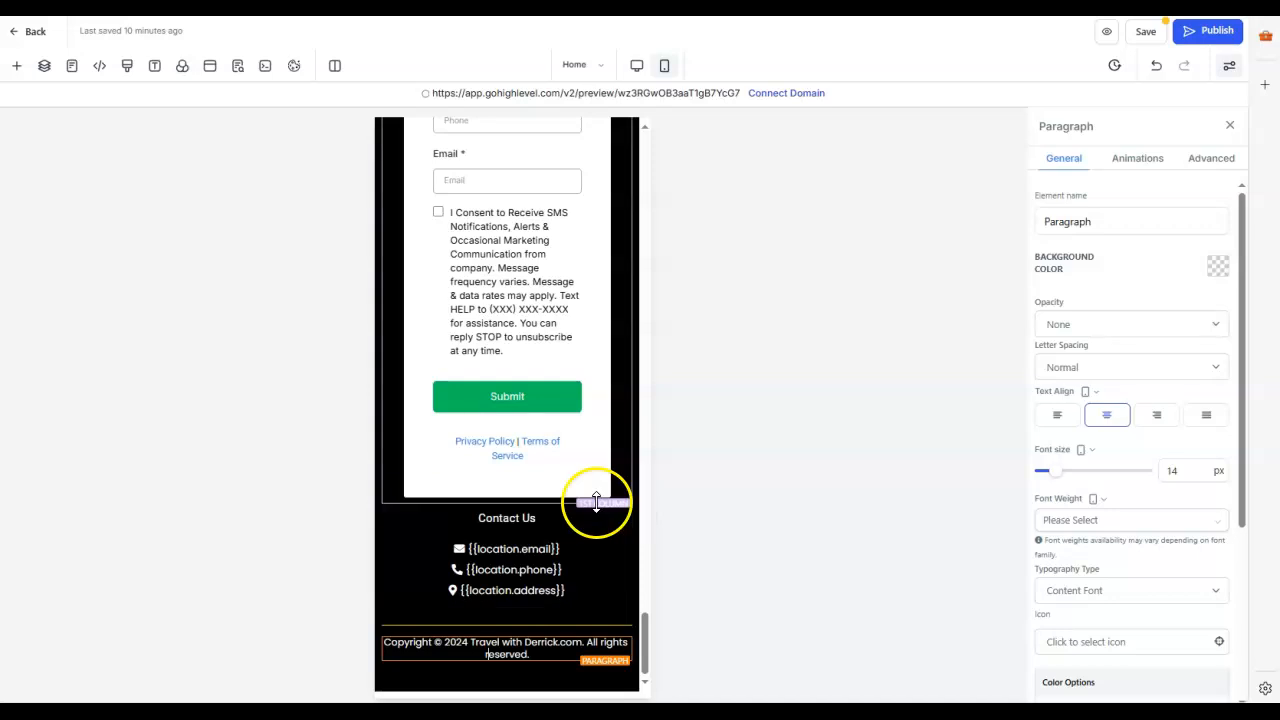
Step: Open the Contact page in desktop mode, discarding the unsaved Home page changes, and save the page
scroll(565, 491, "up", 10)
scroll(572, 400, "up", 8)
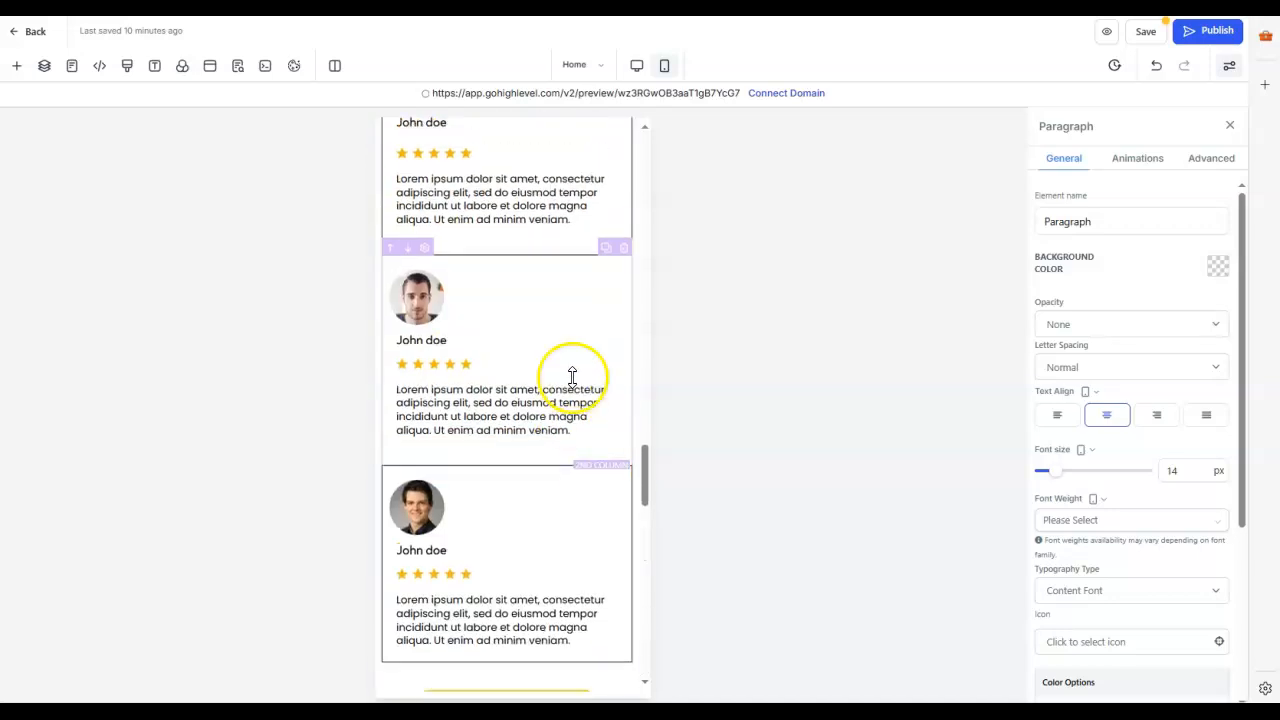
left_click(638, 72)
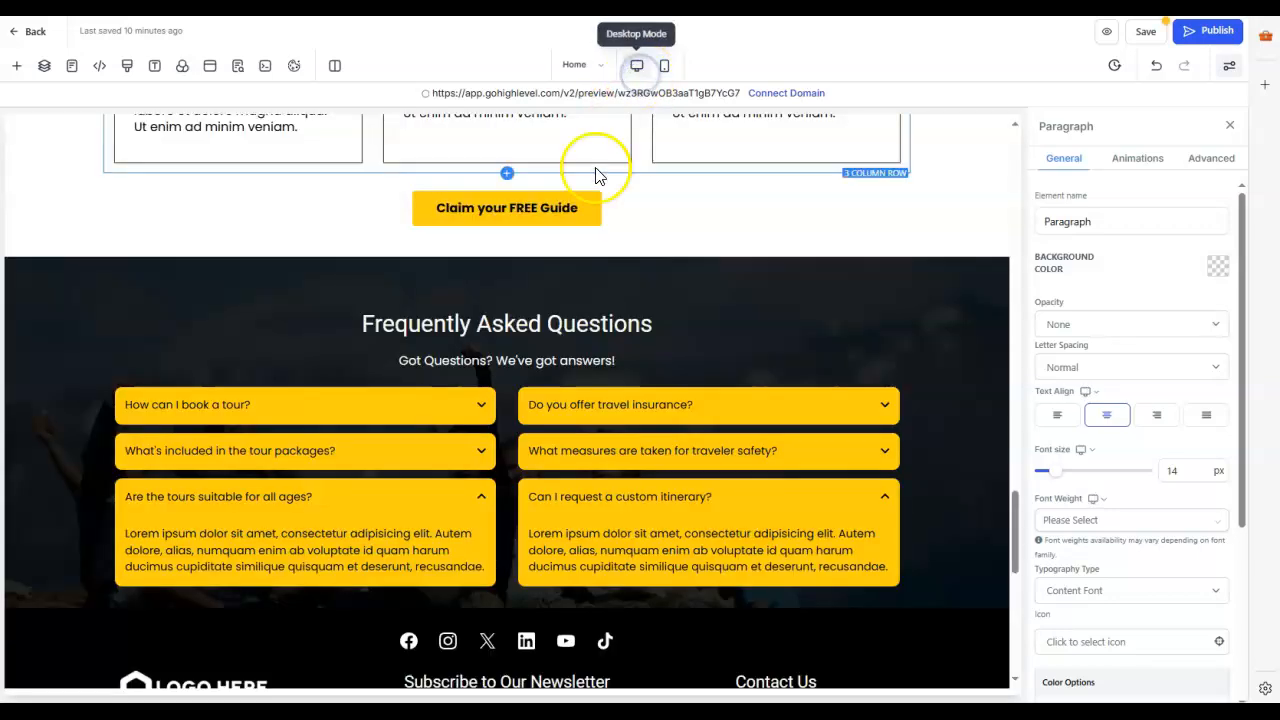
left_click(74, 66)
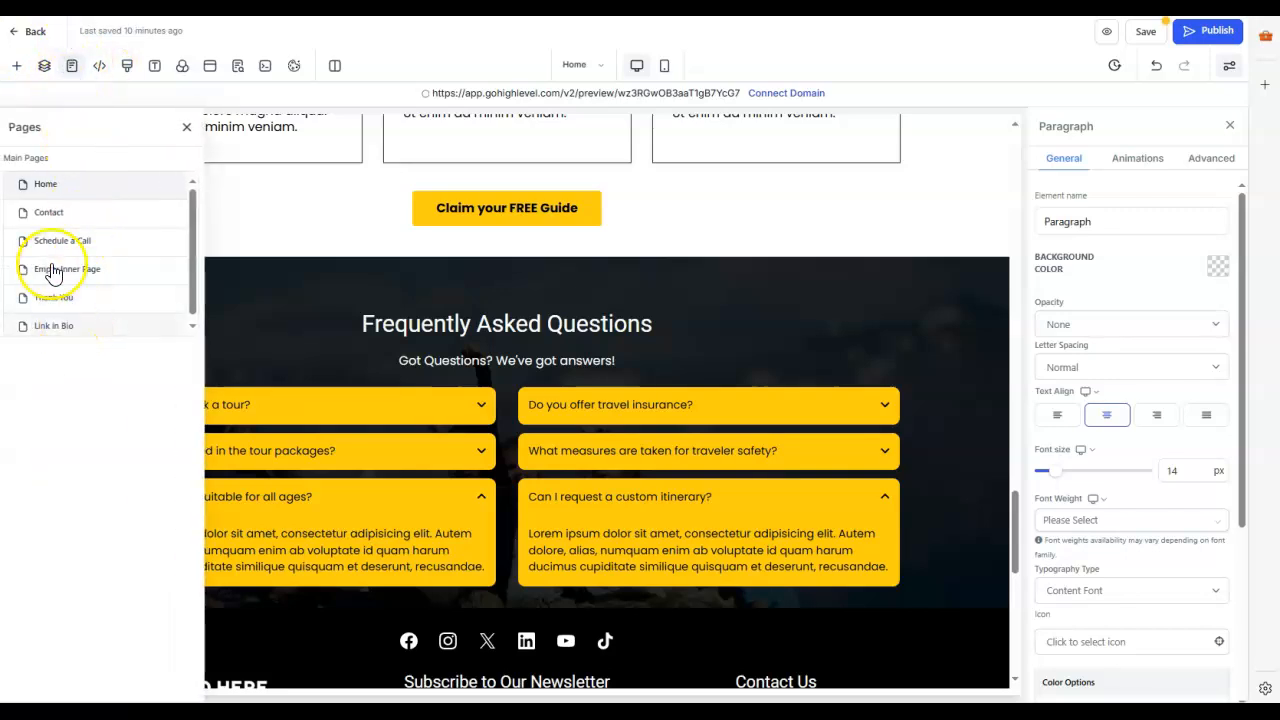
left_click(66, 212)
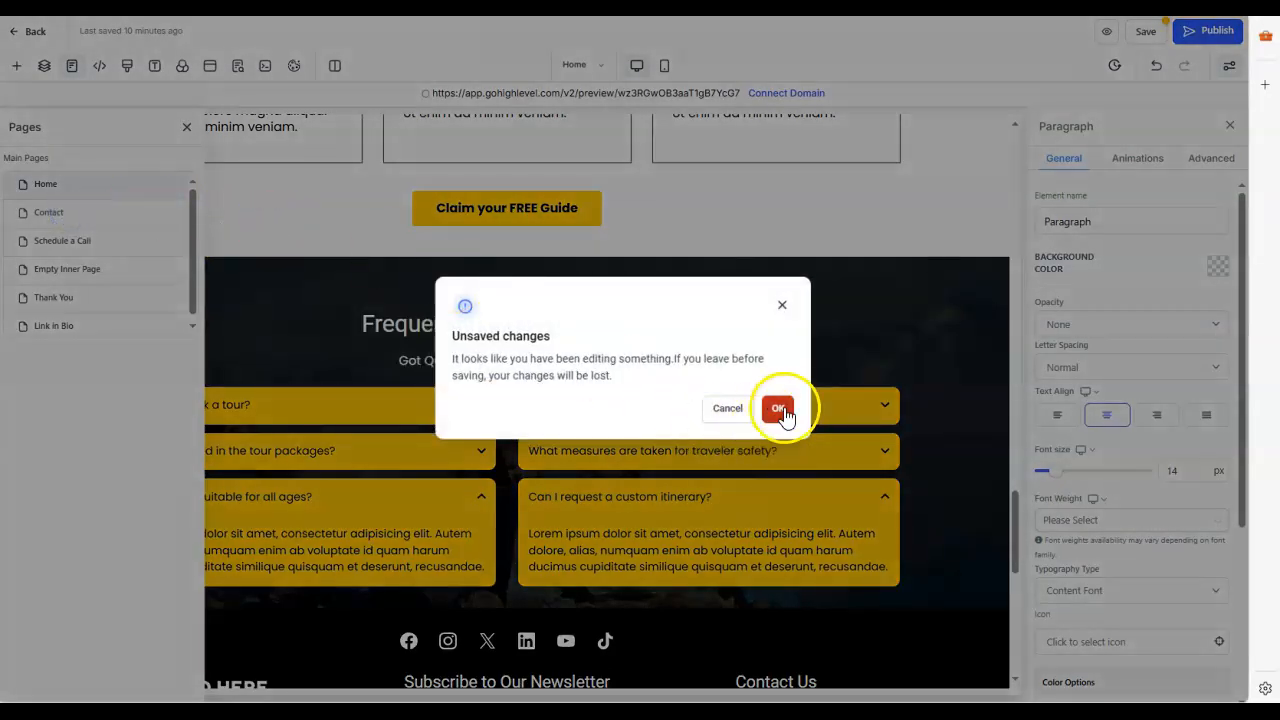
left_click(777, 408)
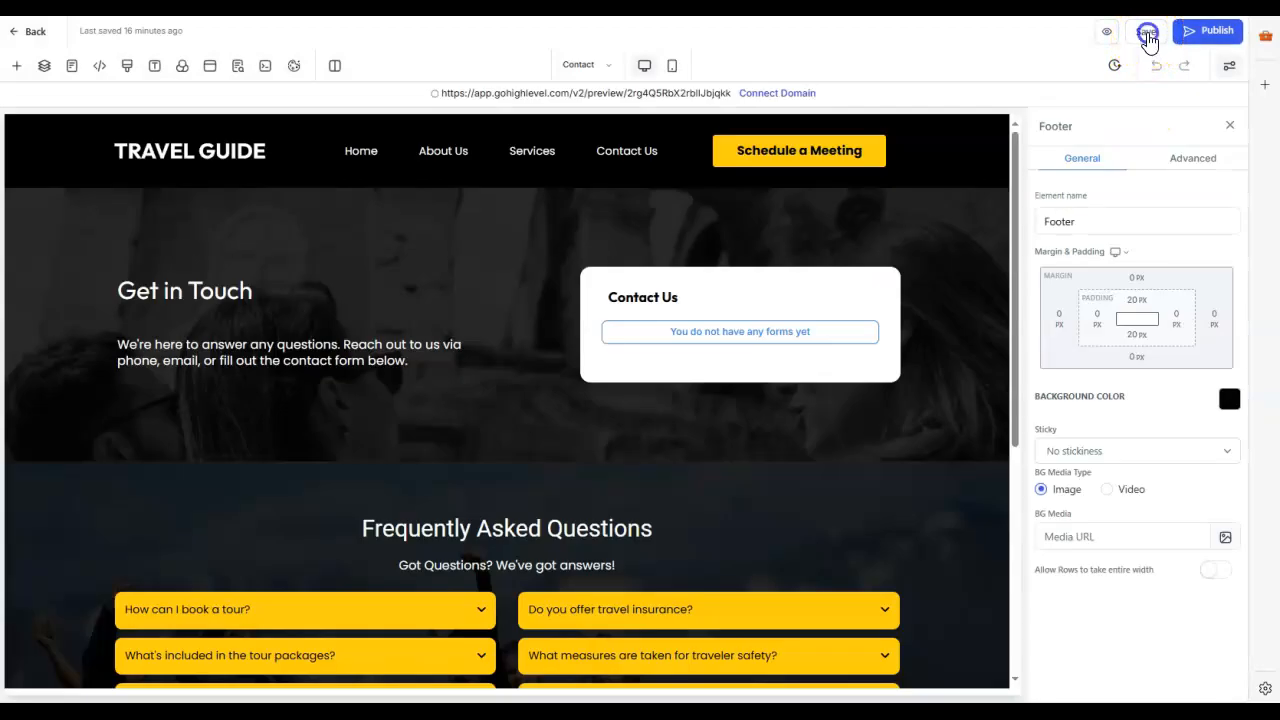
left_click(1147, 34)
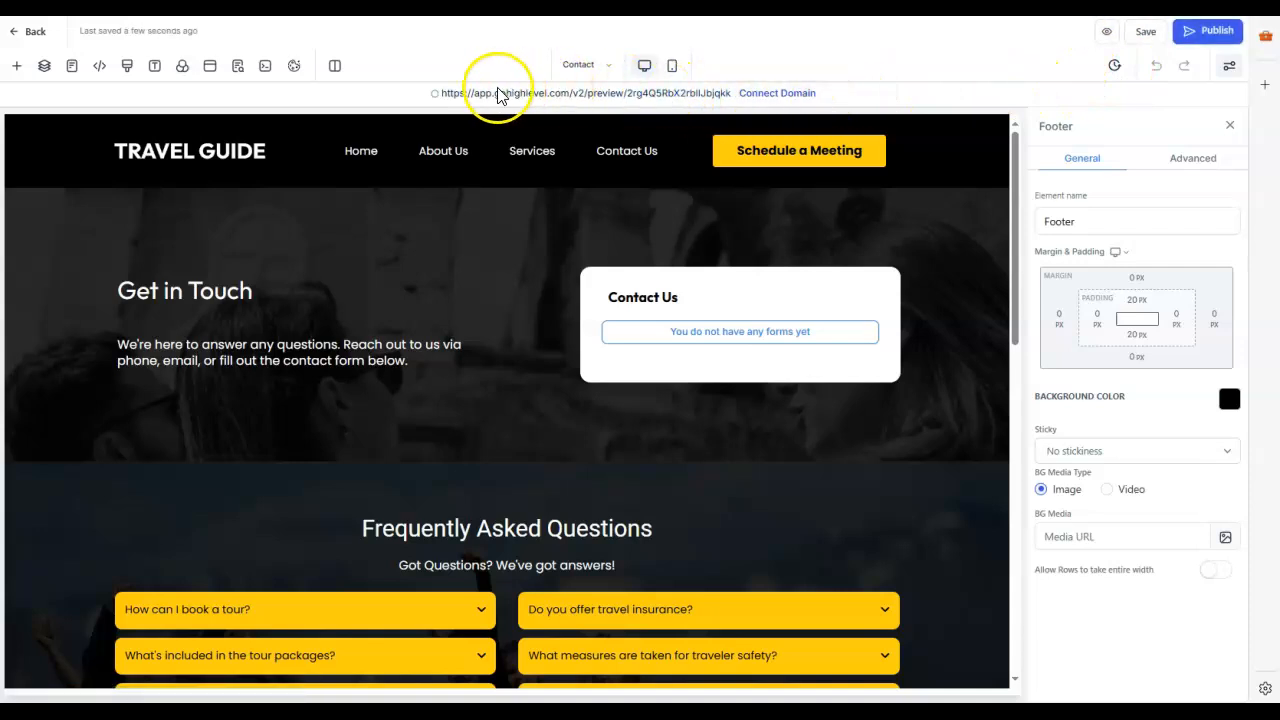
Step: Preview the Contact page and examine its footer and the FAQ answers on booking a tour and what the tour packages include
left_click(608, 94)
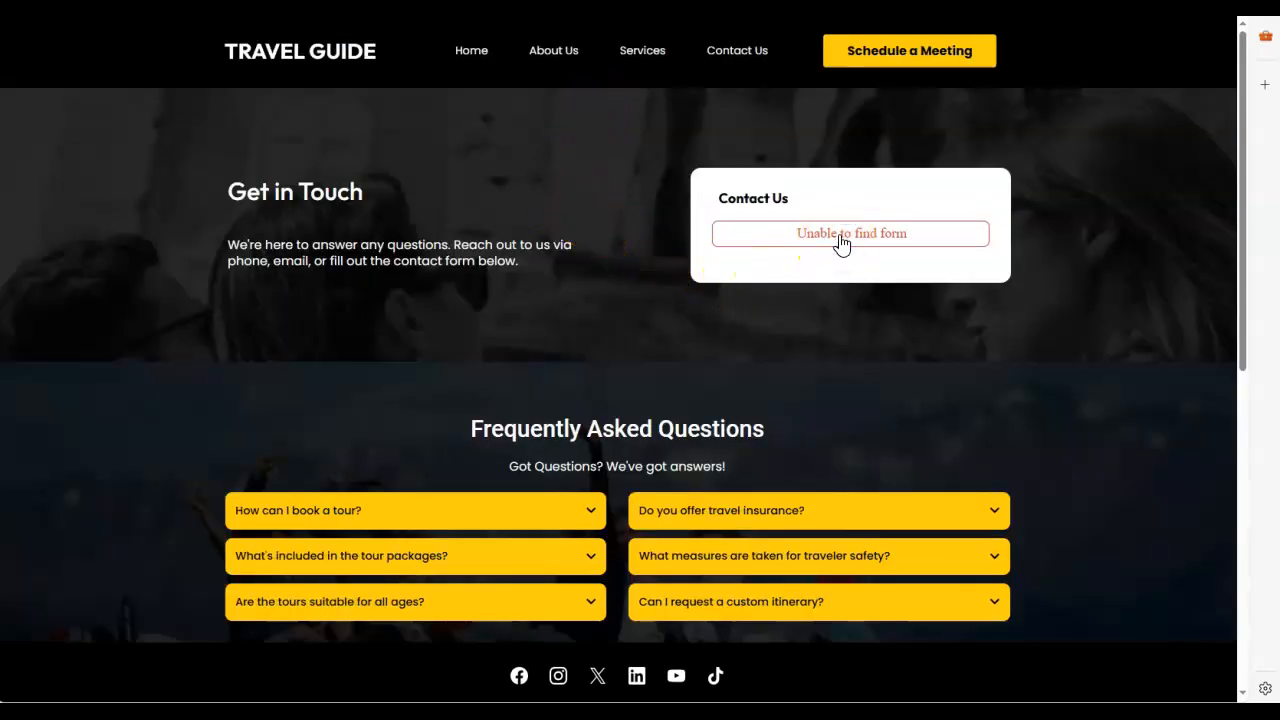
scroll(586, 297, "down", 2)
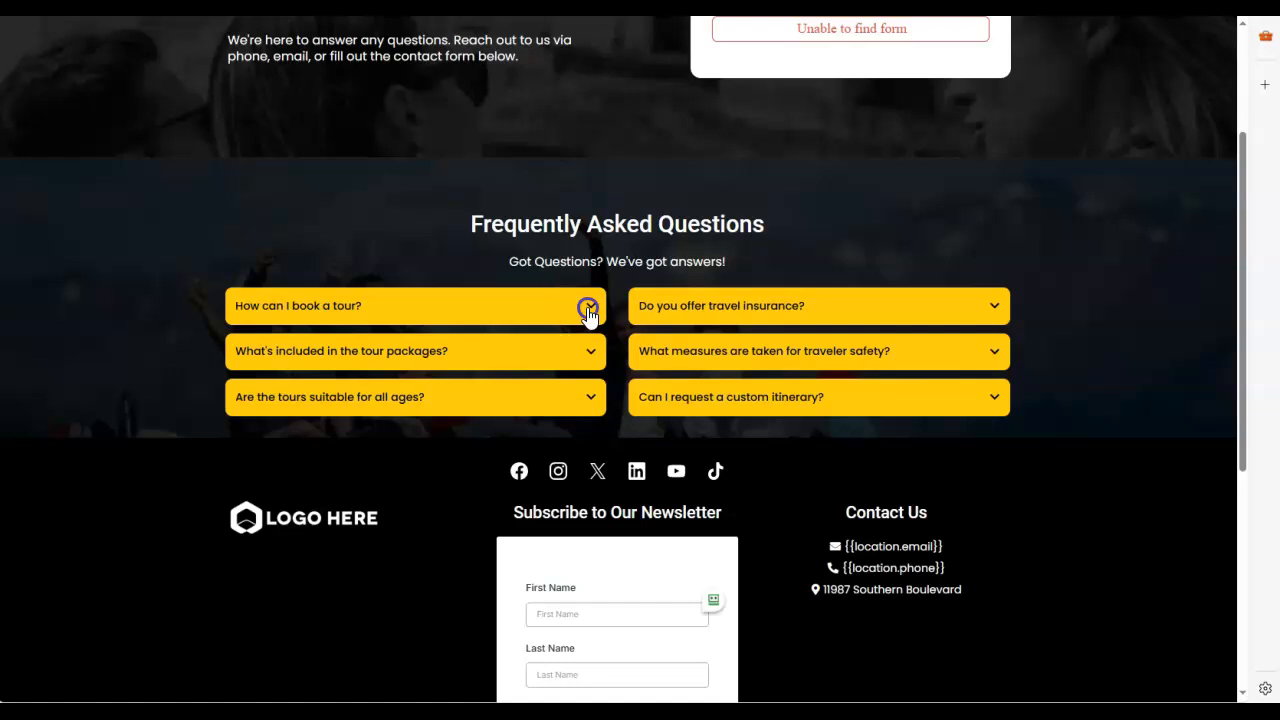
left_click(588, 308)
scroll(530, 330, "down", 1)
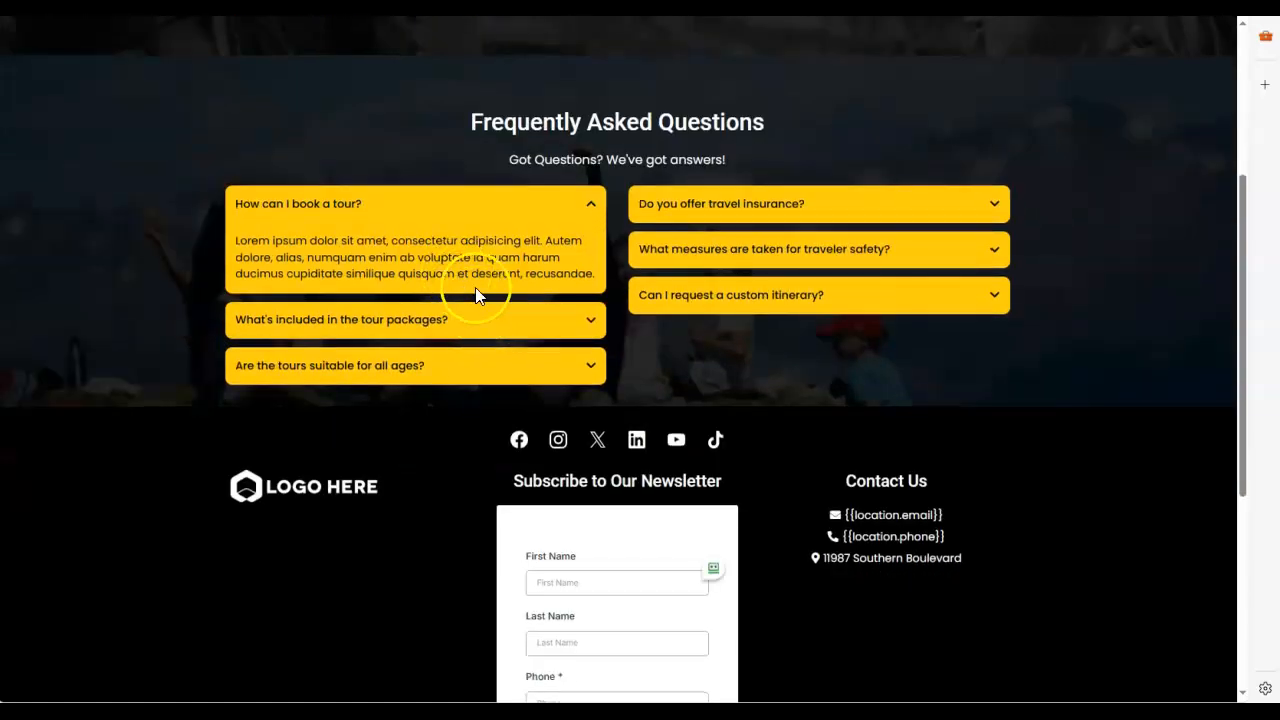
left_click_drag(522, 273, 240, 250)
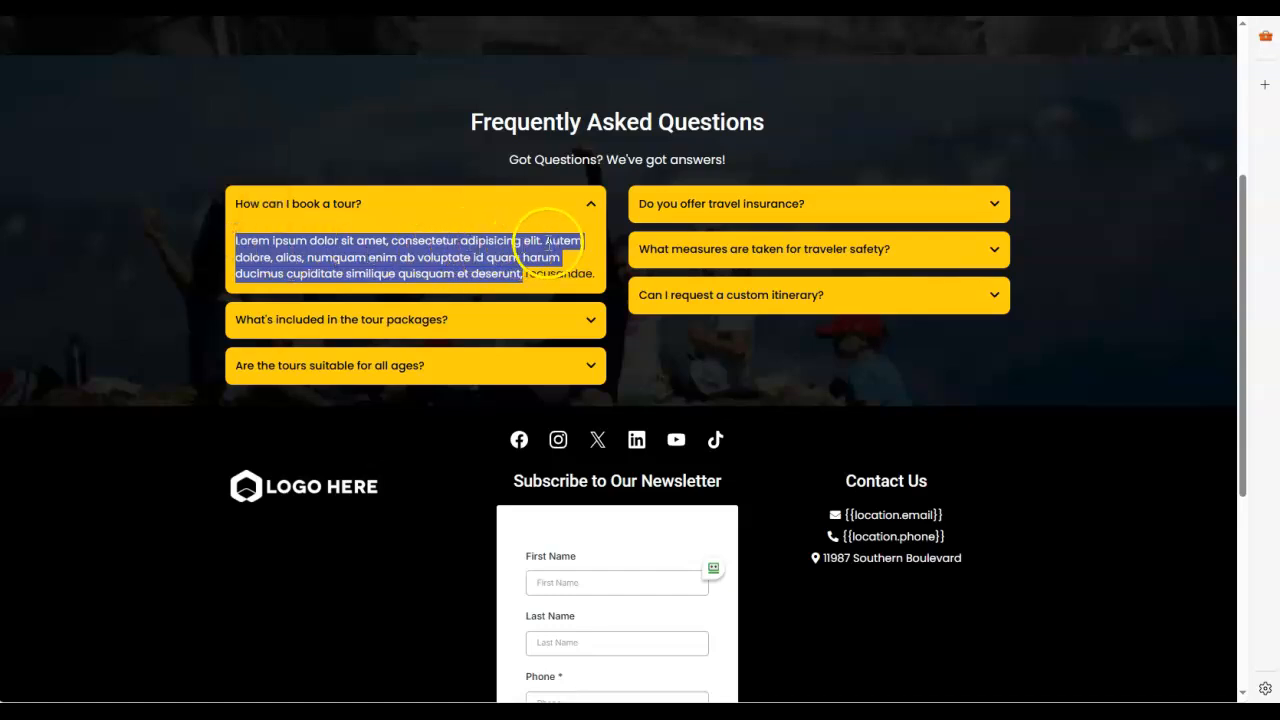
left_click(588, 274)
left_click_drag(588, 274, 219, 250)
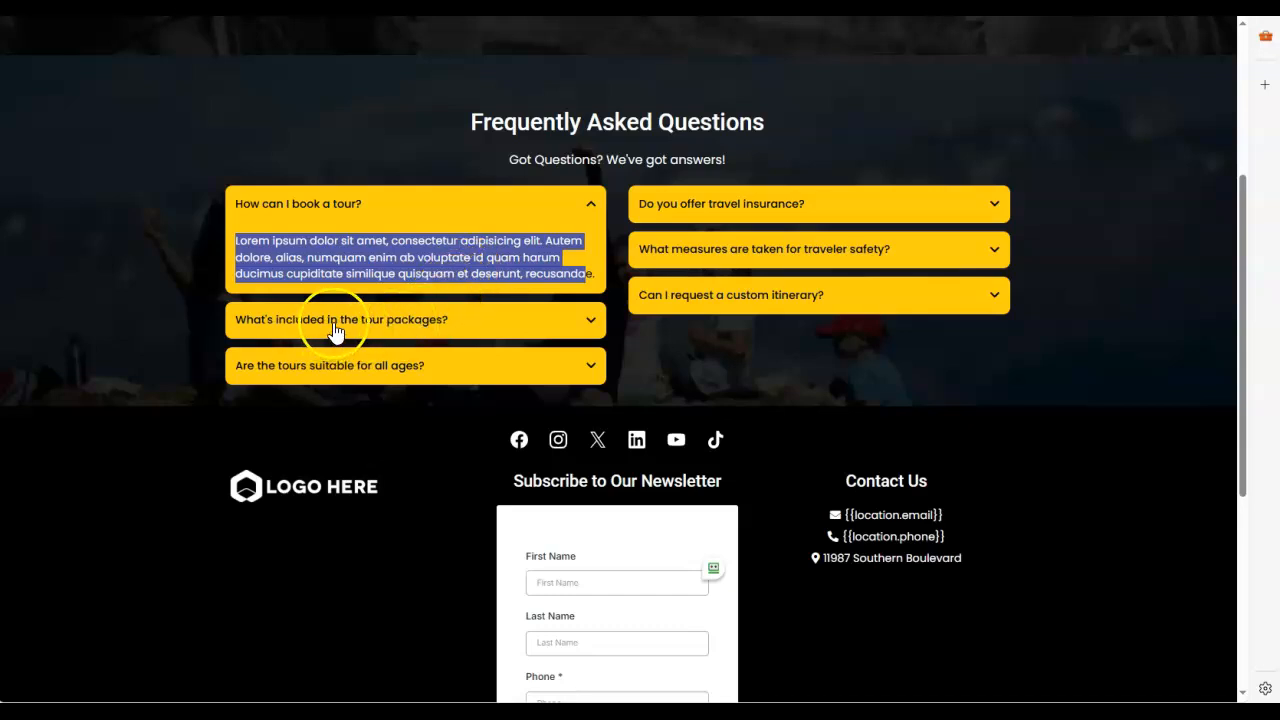
left_click(596, 322)
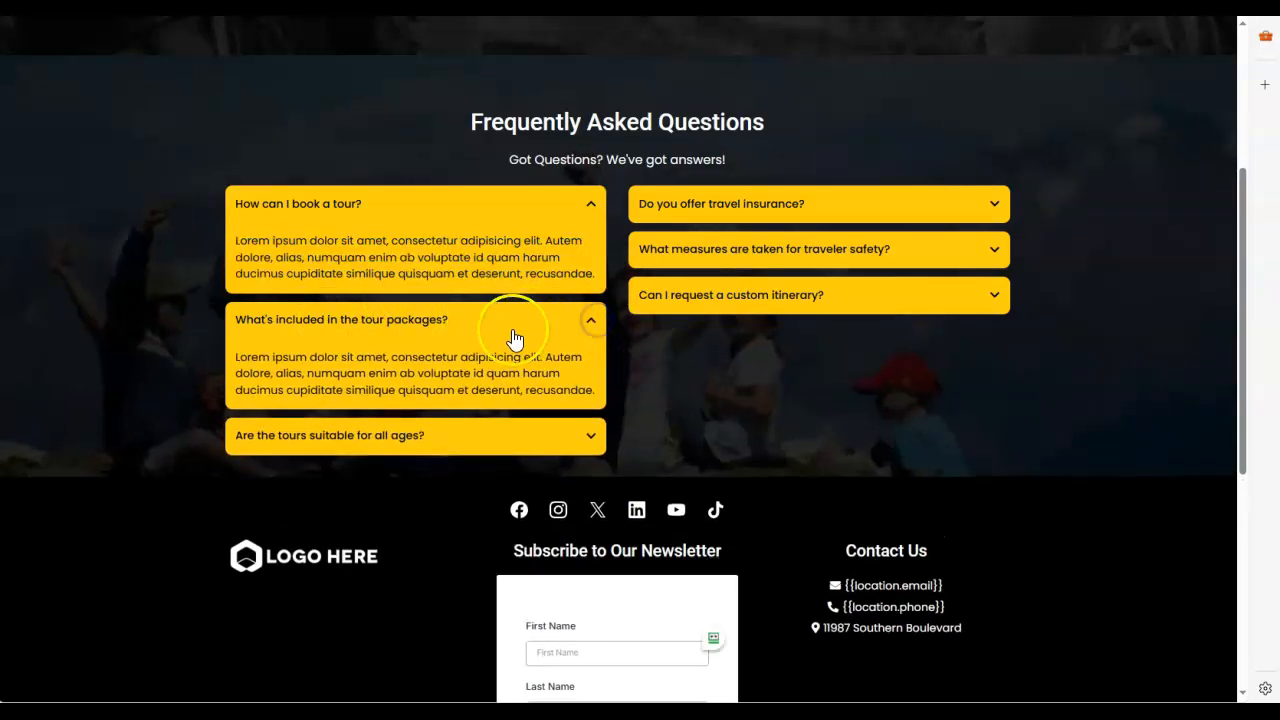
left_click_drag(538, 373, 236, 357)
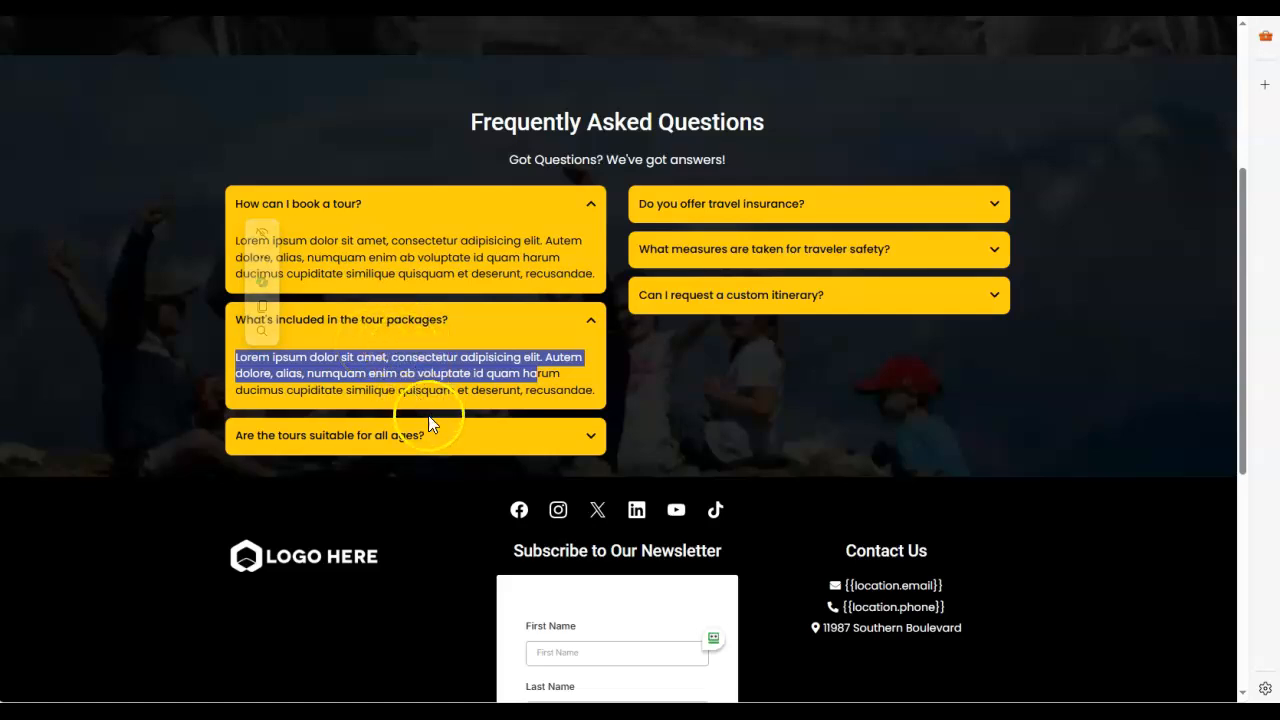
scroll(411, 445, "down", 2)
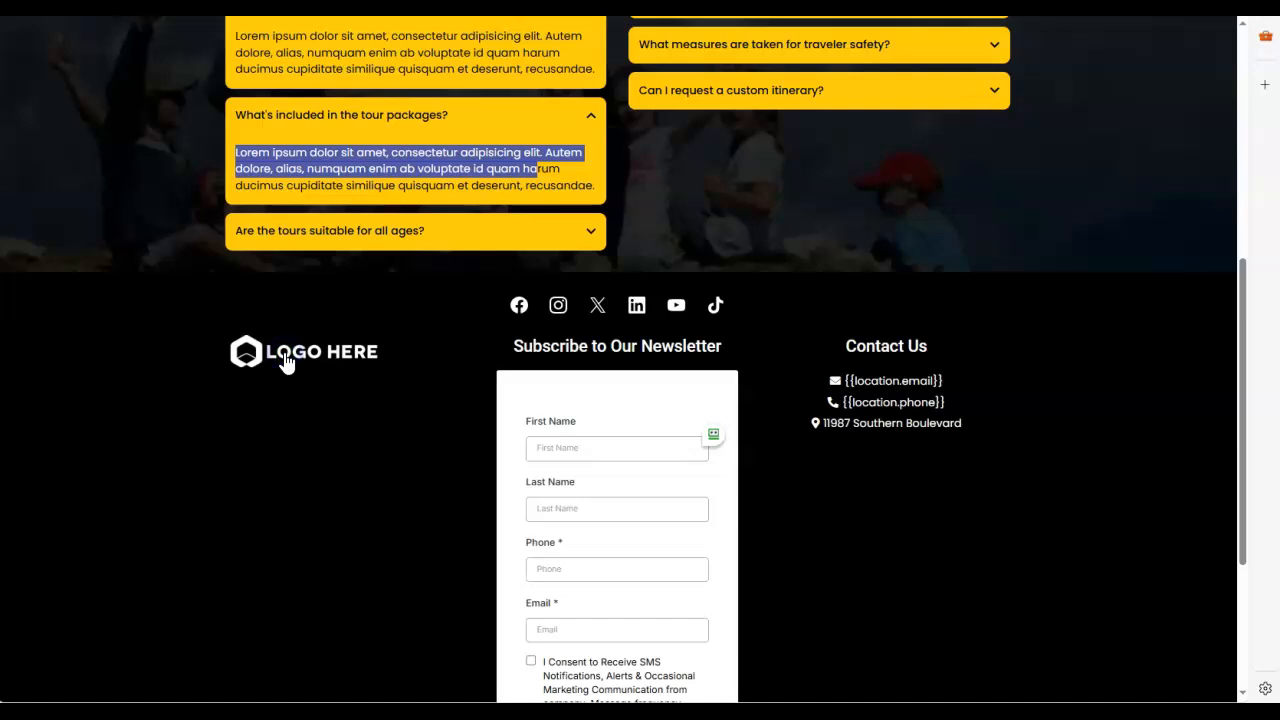
Step: Examine the footer's newsletter form on the previewed Contact page, including its name, phone and email fields and the SMS consent text
scroll(634, 449, "down", 1)
left_click(590, 348)
left_click(591, 407)
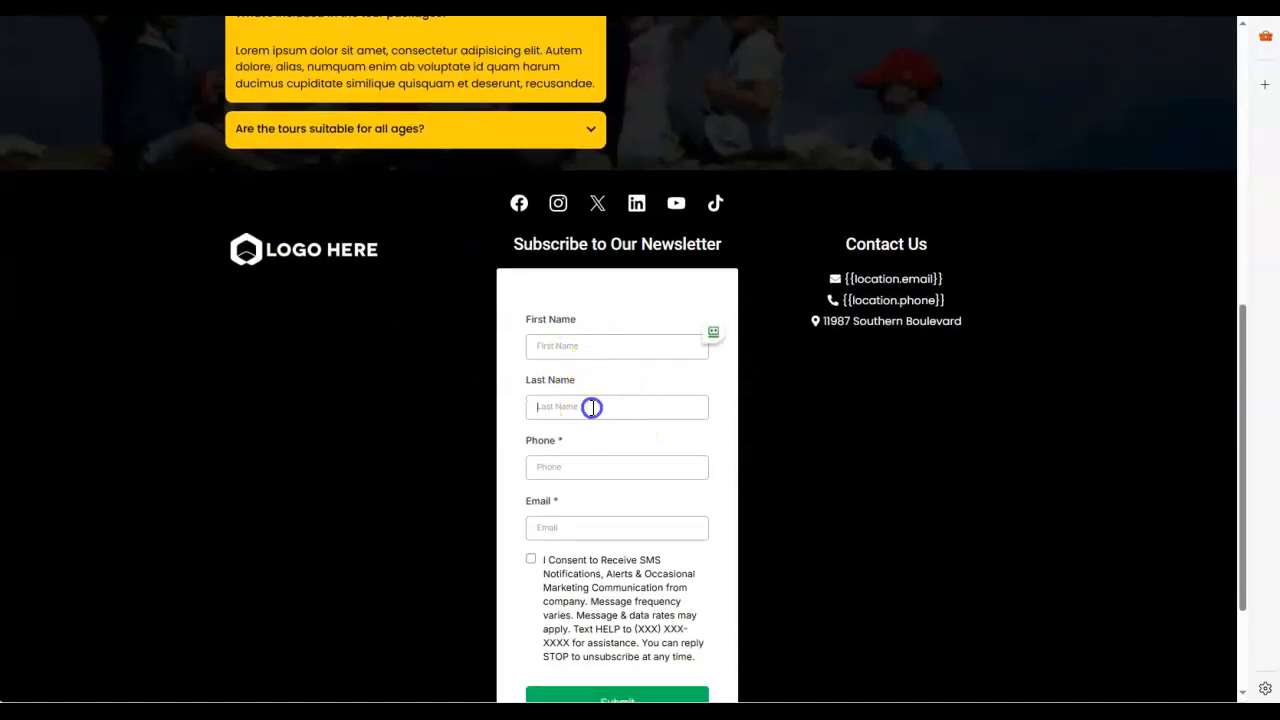
left_click(576, 457)
scroll(580, 460, "down", 2)
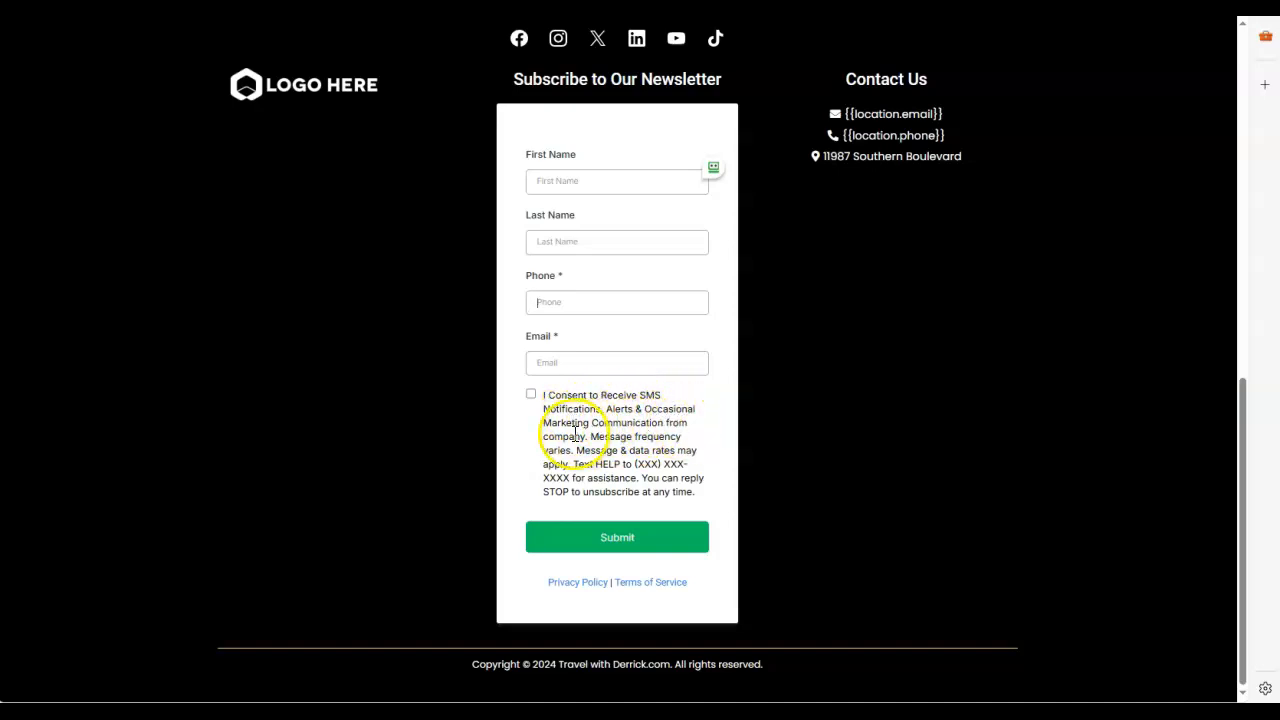
left_click_drag(605, 478, 543, 404)
left_click(634, 480)
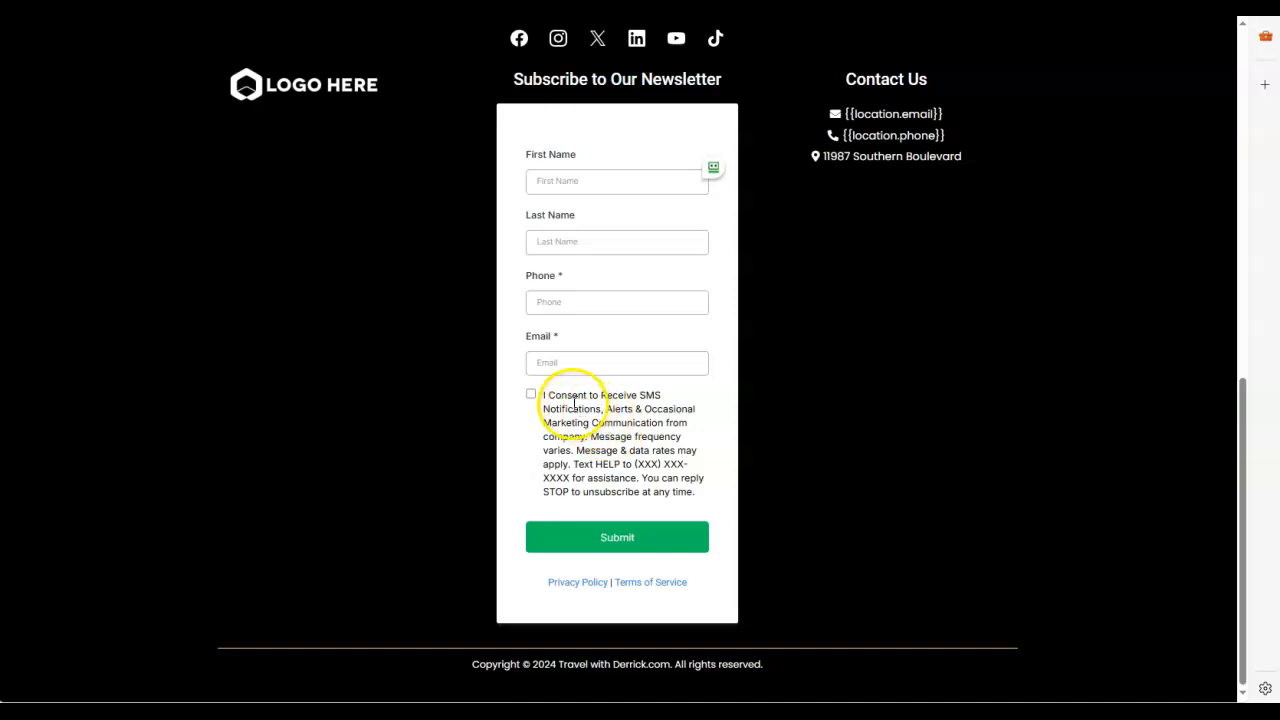
left_click_drag(542, 394, 683, 407)
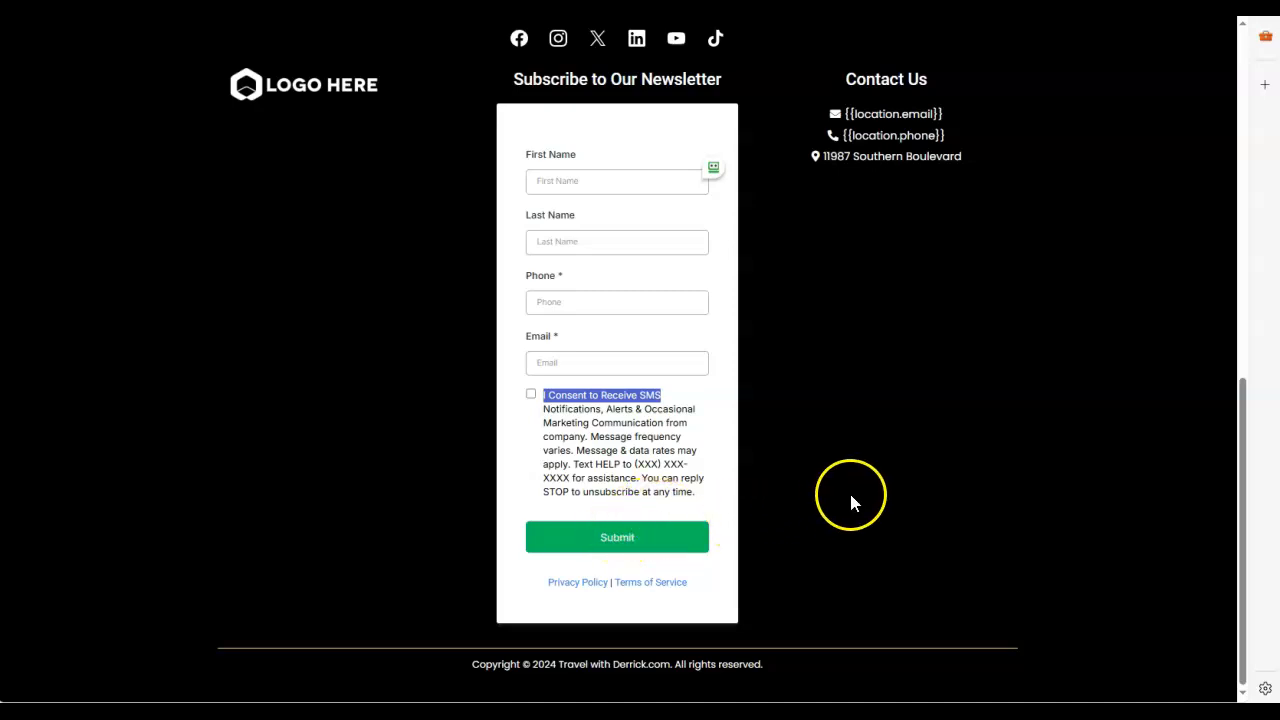
scroll(850, 500, "up", 1)
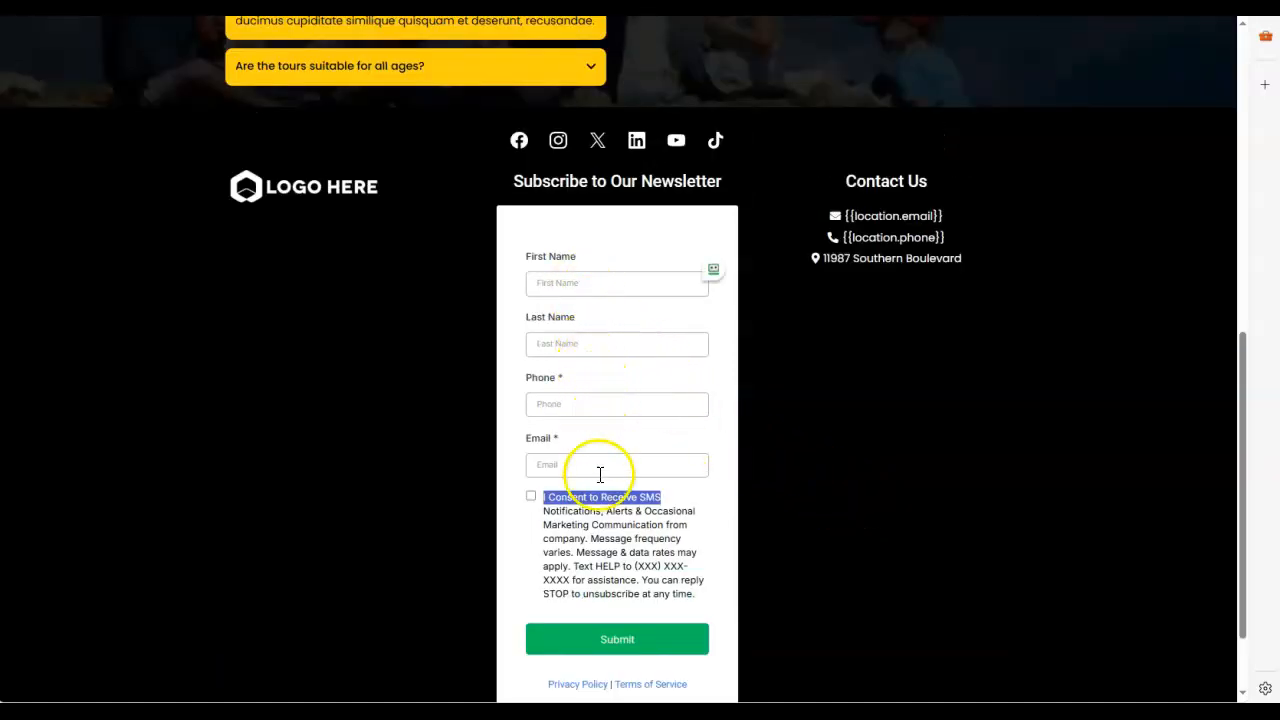
left_click(769, 466)
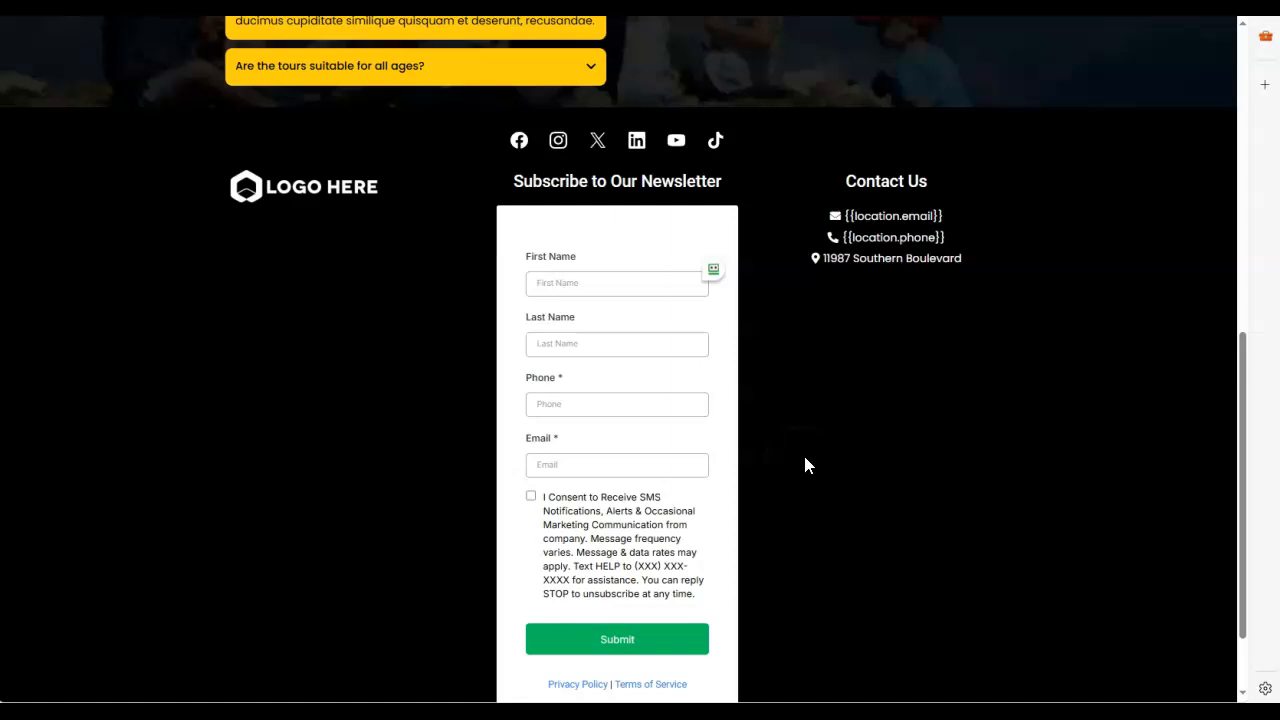
Step: Open the Schedule a Meeting page from the site header and examine its booking calendar, FAQ section and footer
scroll(960, 420, "up", 6)
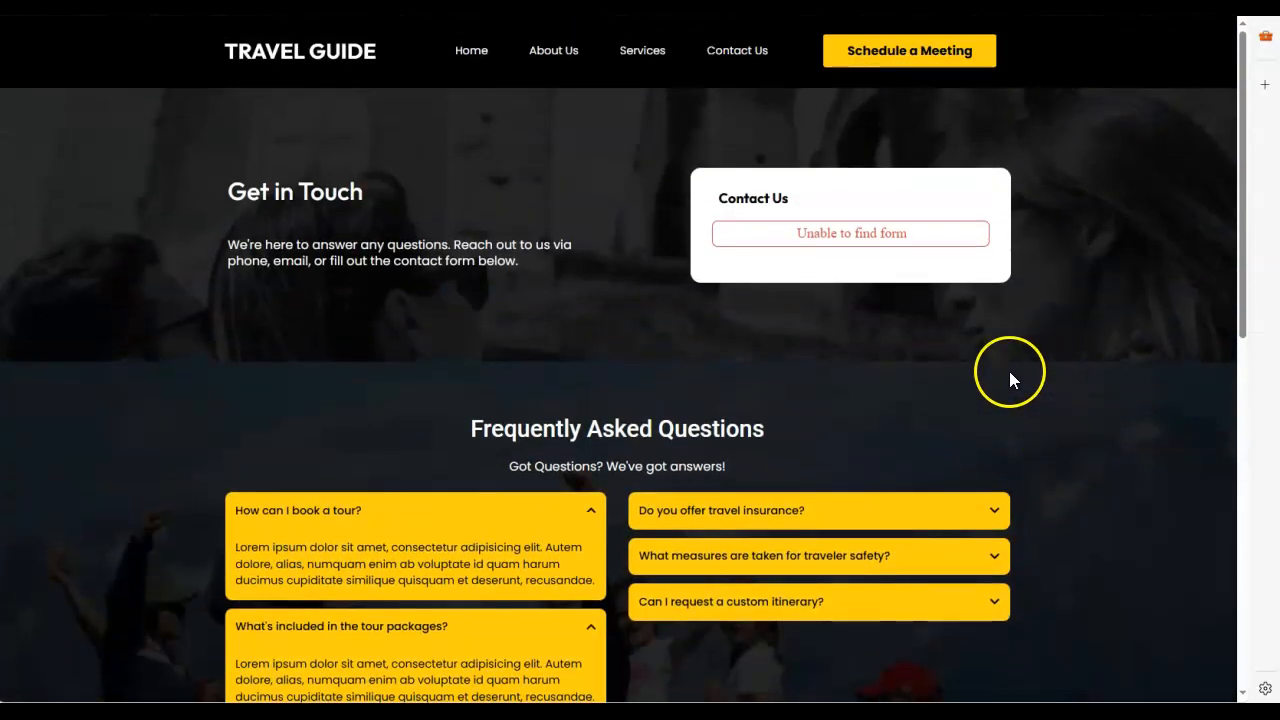
left_click(897, 58)
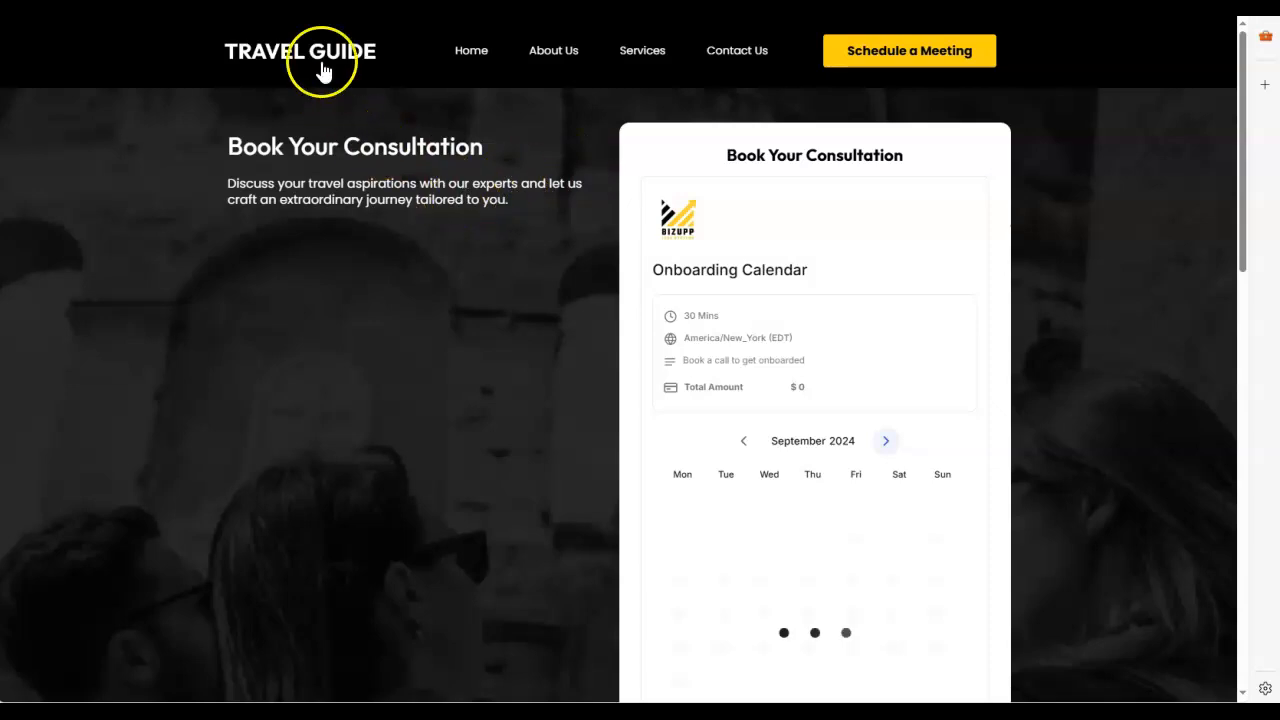
scroll(893, 296, "down", 1)
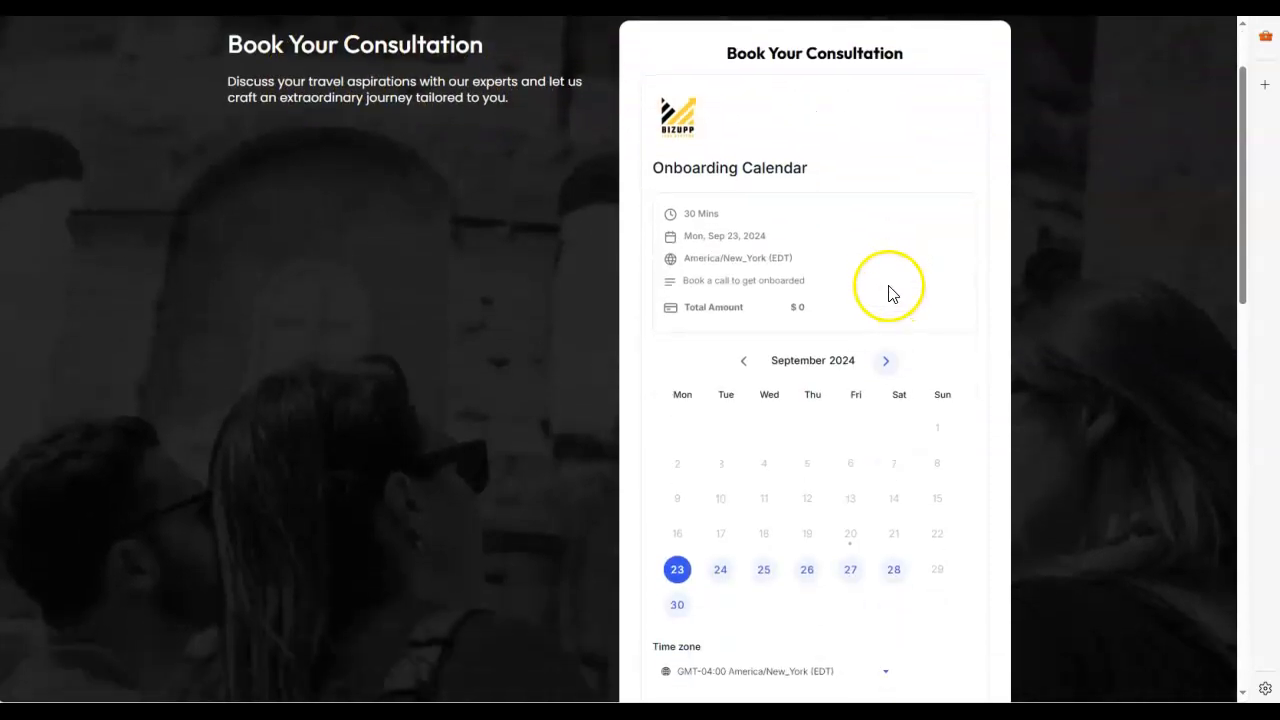
scroll(805, 215, "down", 2)
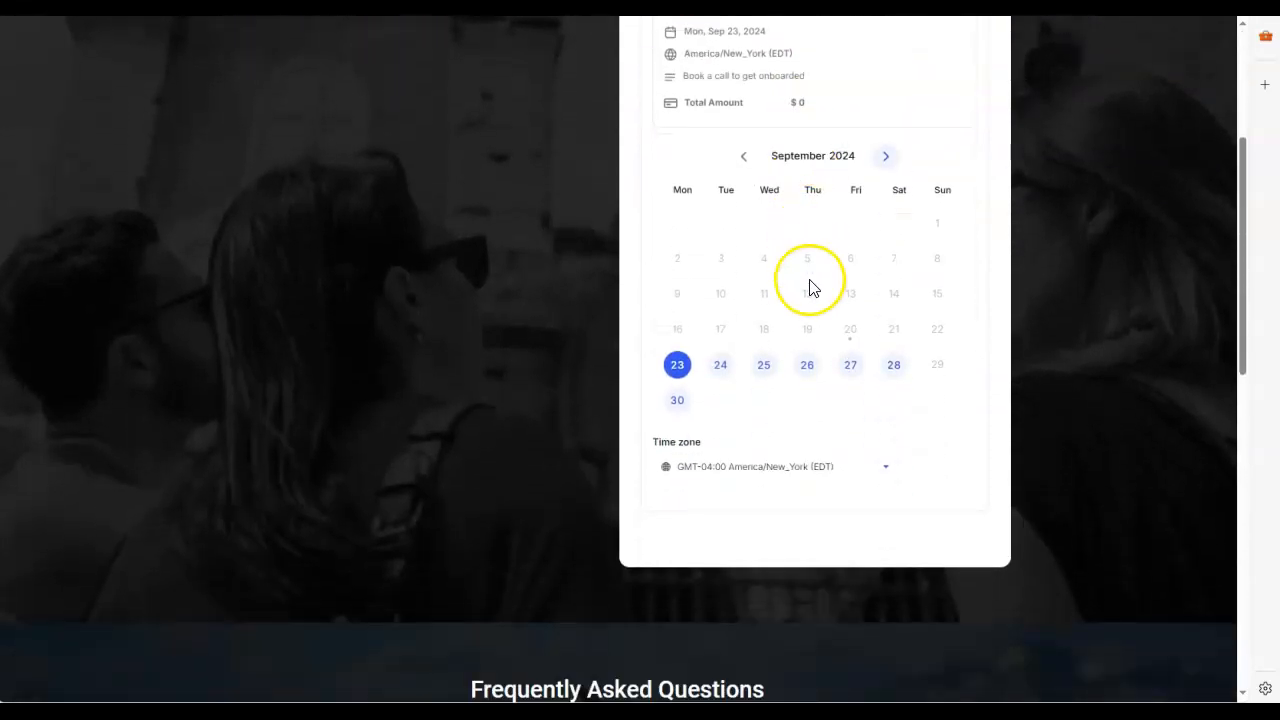
scroll(810, 290, "down", 3)
scroll(811, 320, "up", 5)
scroll(836, 316, "up", 1)
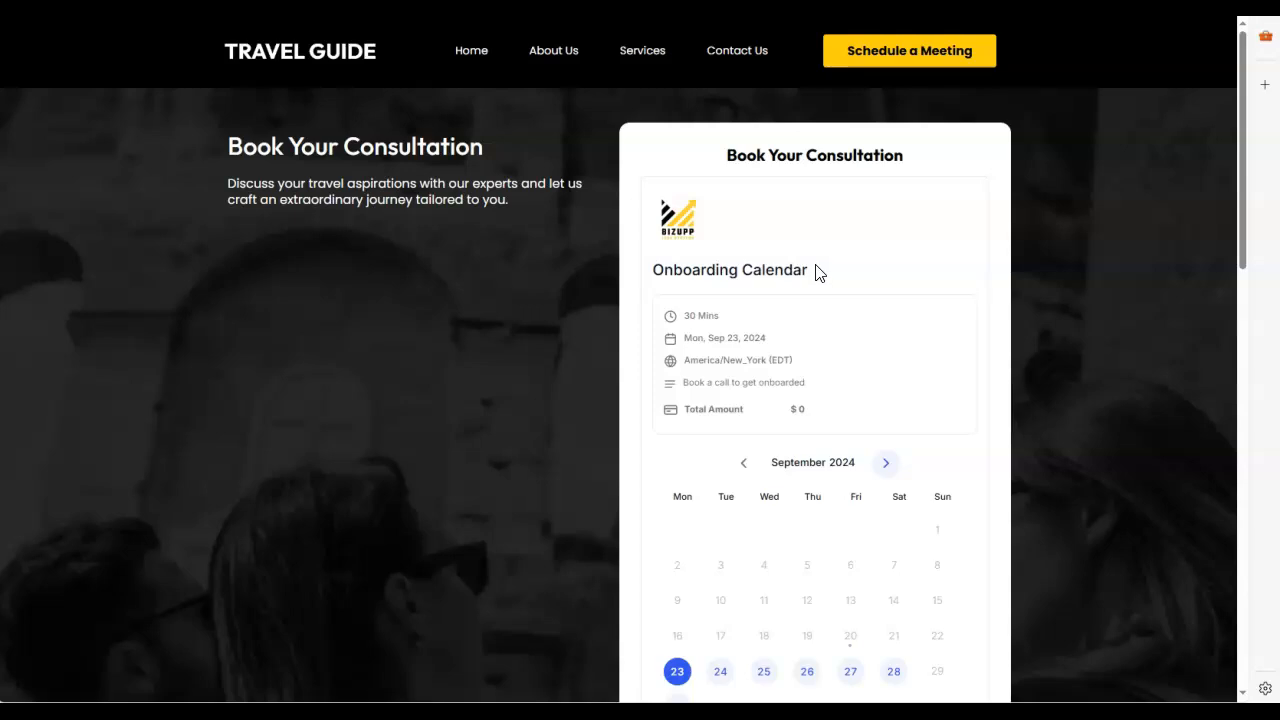
scroll(851, 349, "down", 6)
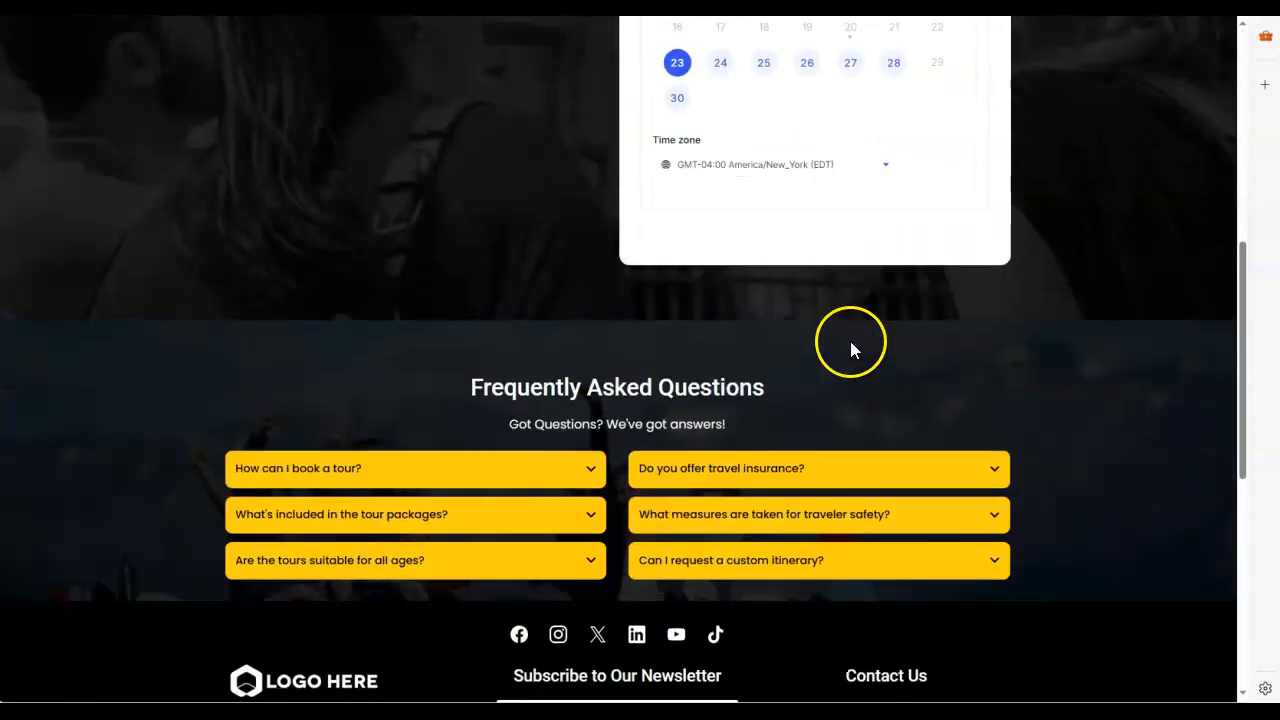
scroll(845, 340, "down", 6)
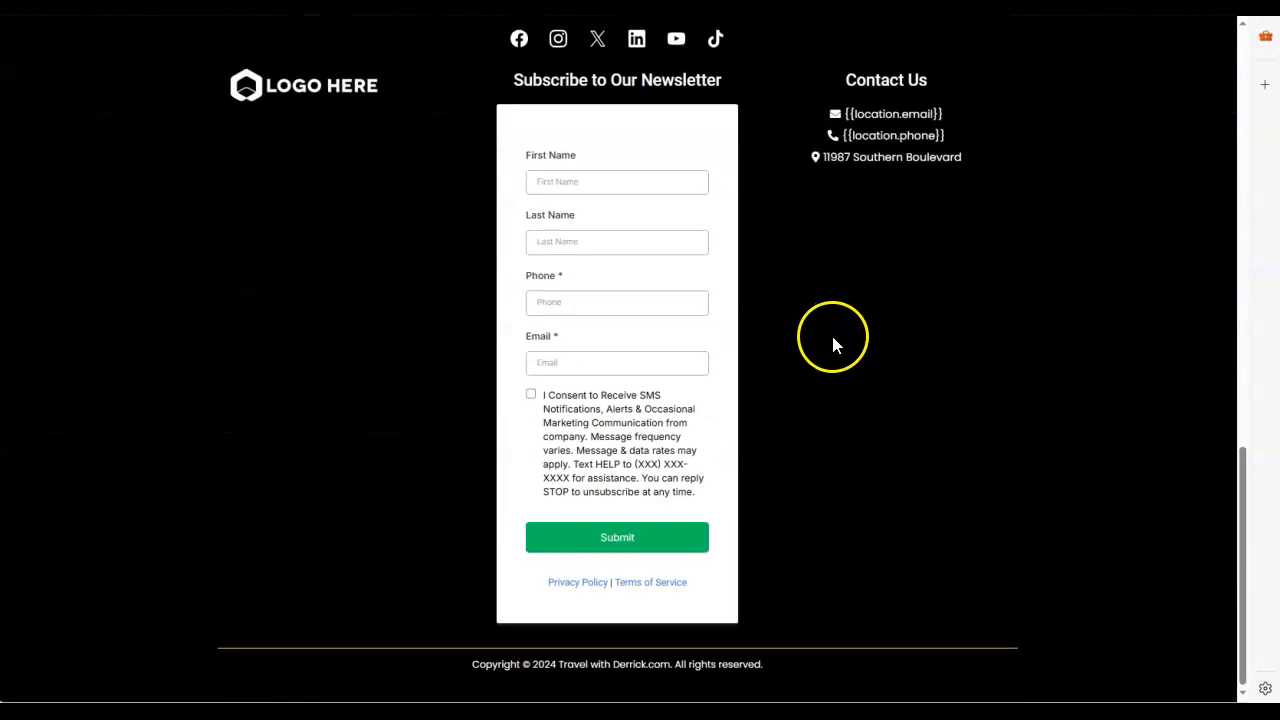
scroll(823, 471, "up", 8)
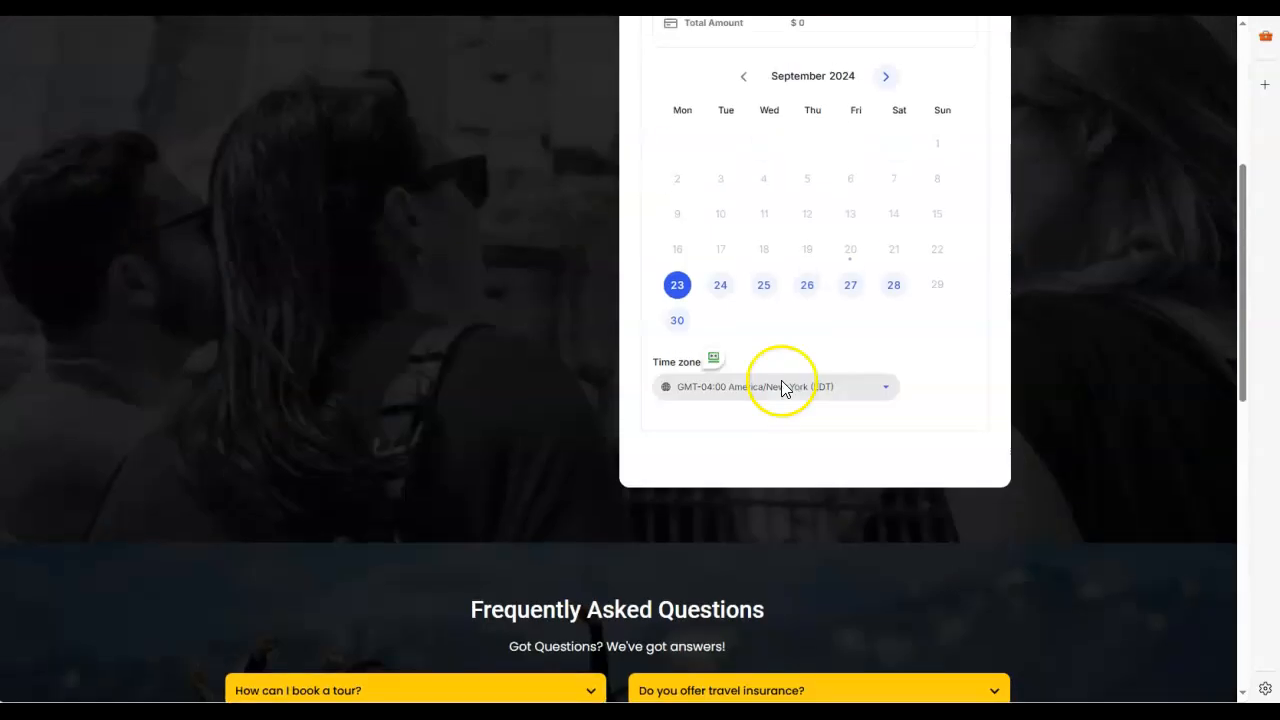
scroll(483, 248, "up", 4)
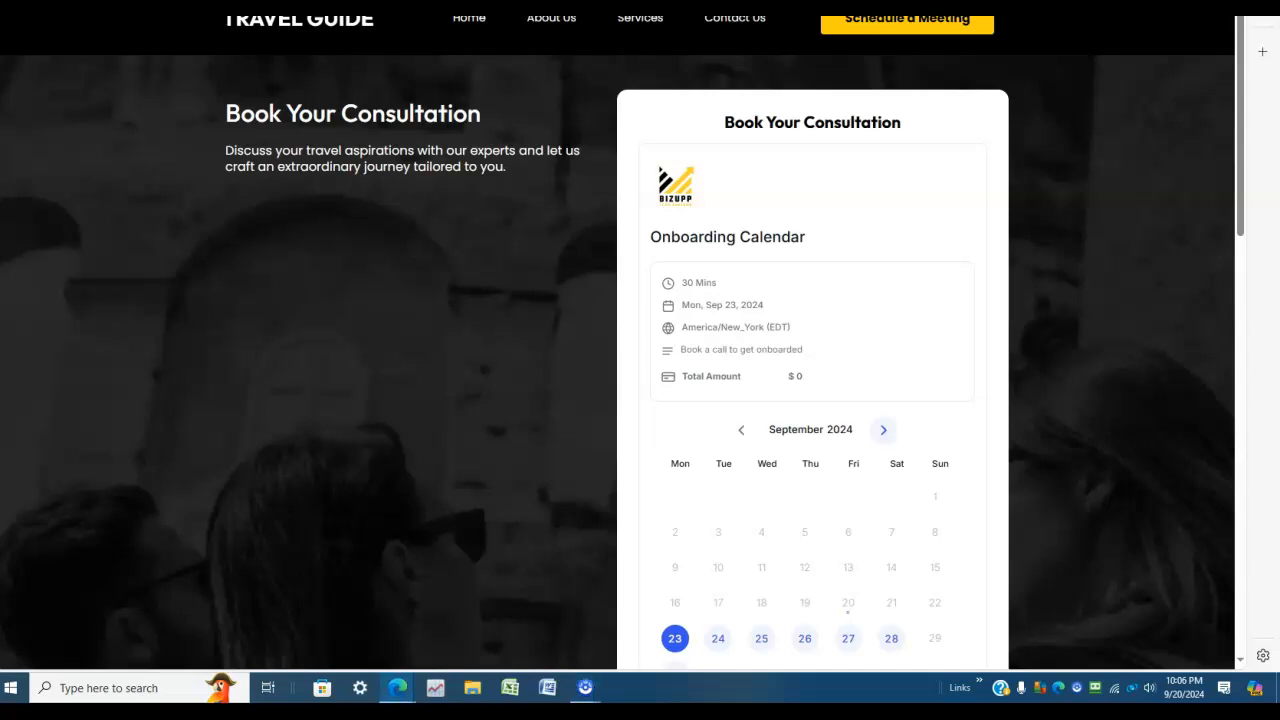
Step: Switch to the other previewed Contact page and look over its contact form, FAQ section and footer
key("ctrl+Tab")
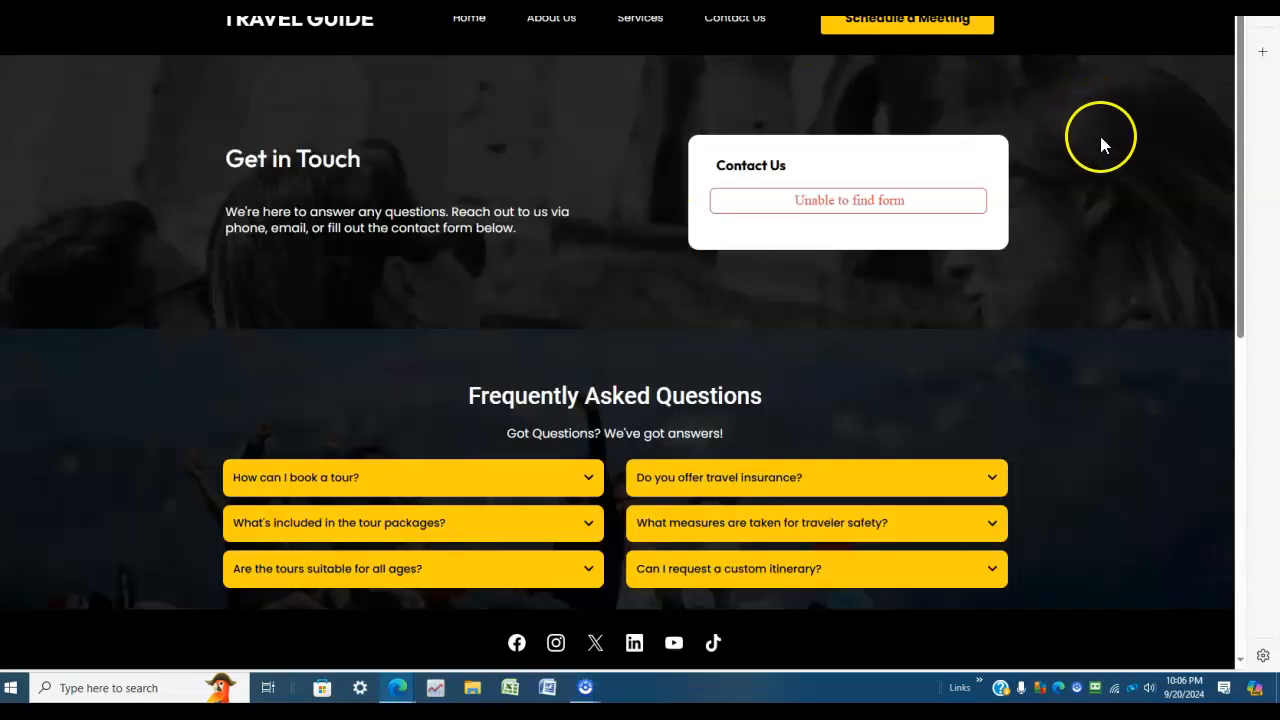
scroll(1100, 148, "down", 3)
scroll(1100, 148, "up", 3)
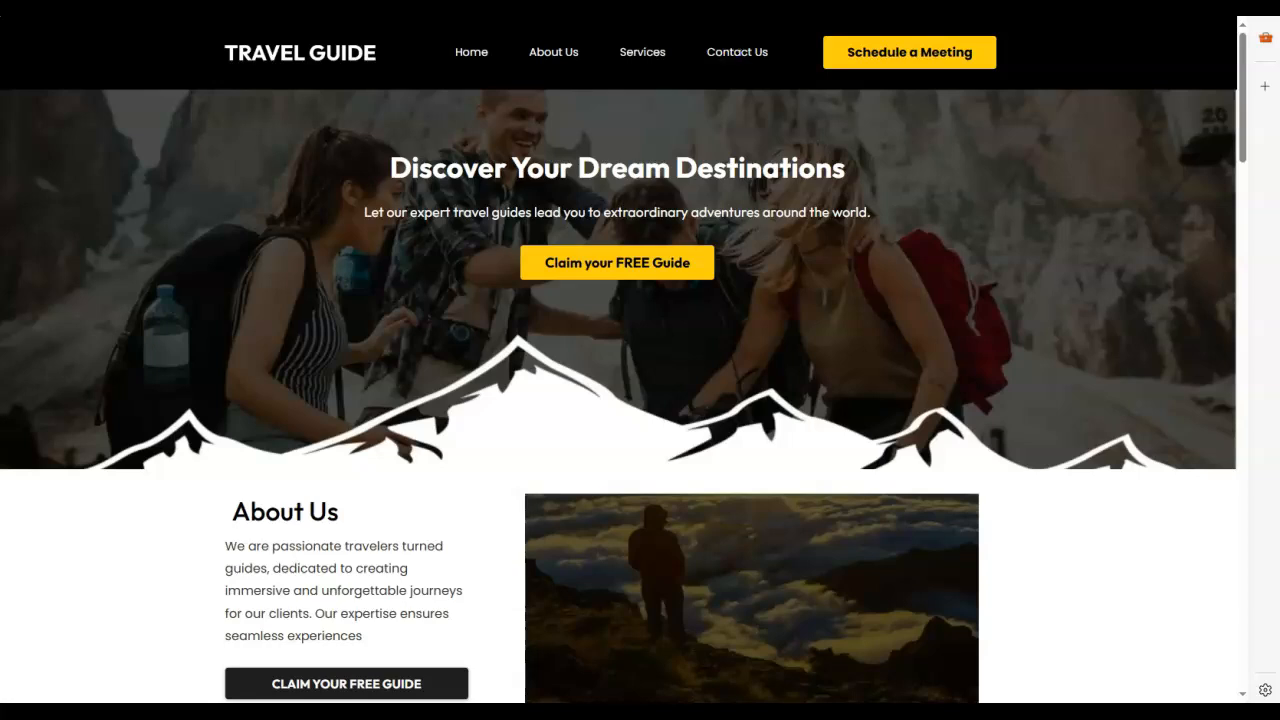
Step: Review the previewed Home page from the banner through About Us, services, testimonials and FAQs to the footer
scroll(580, 309, "down", 3)
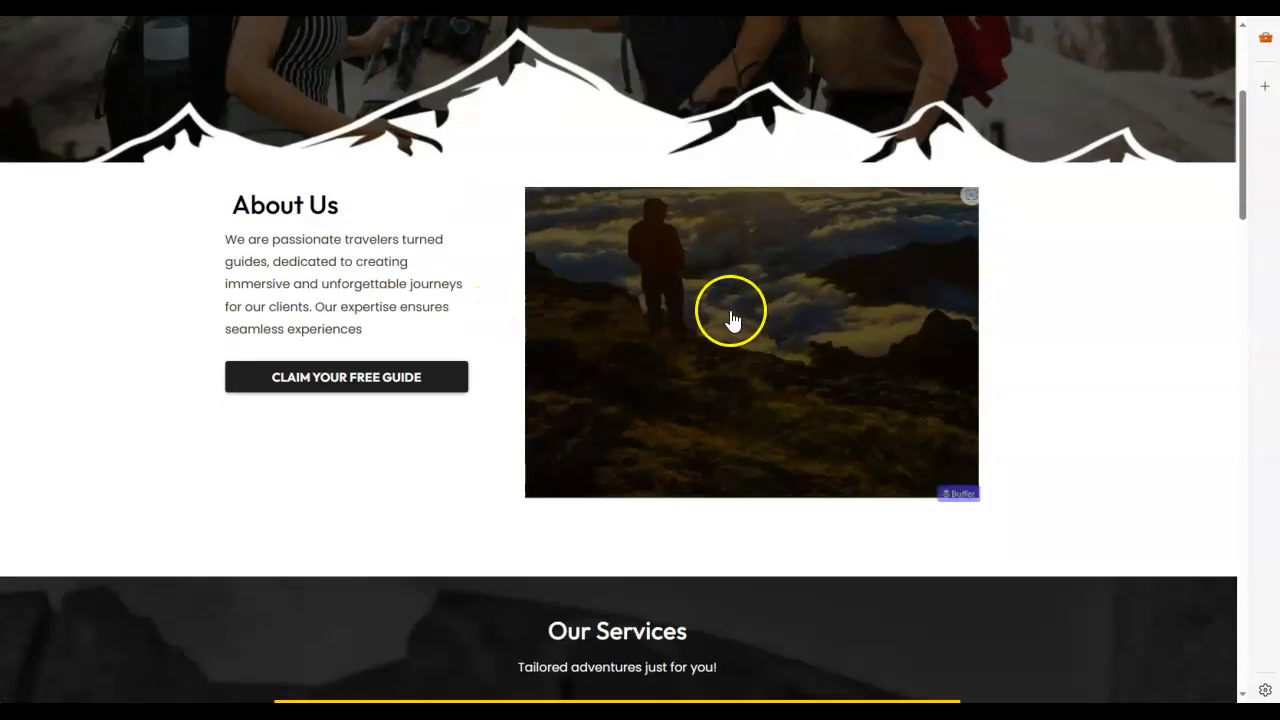
scroll(735, 347, "down", 10)
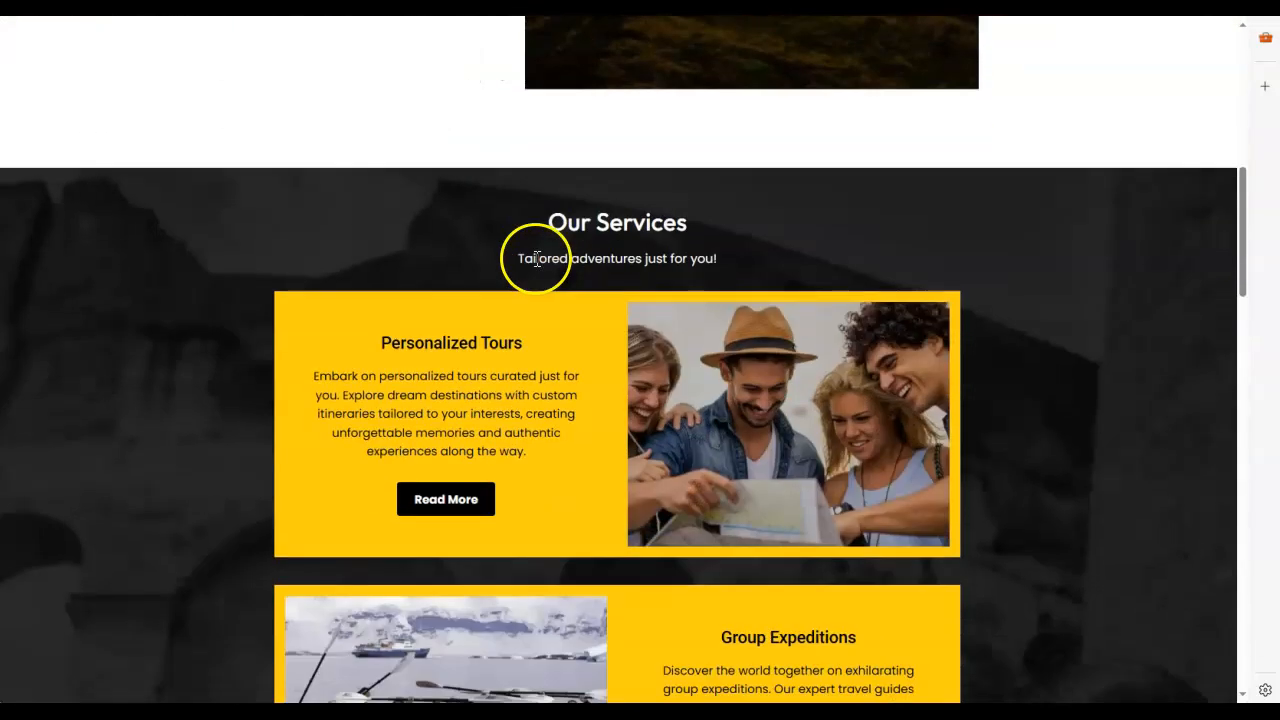
scroll(540, 263, "down", 14)
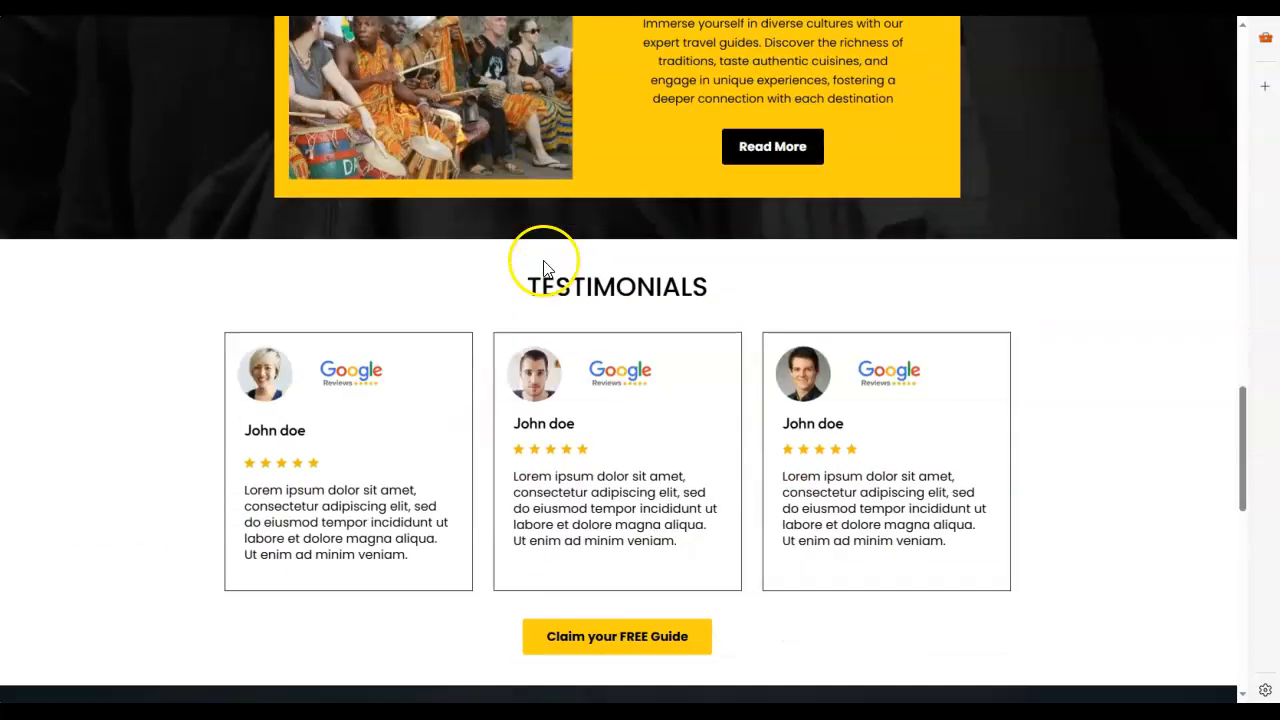
scroll(550, 268, "down", 2)
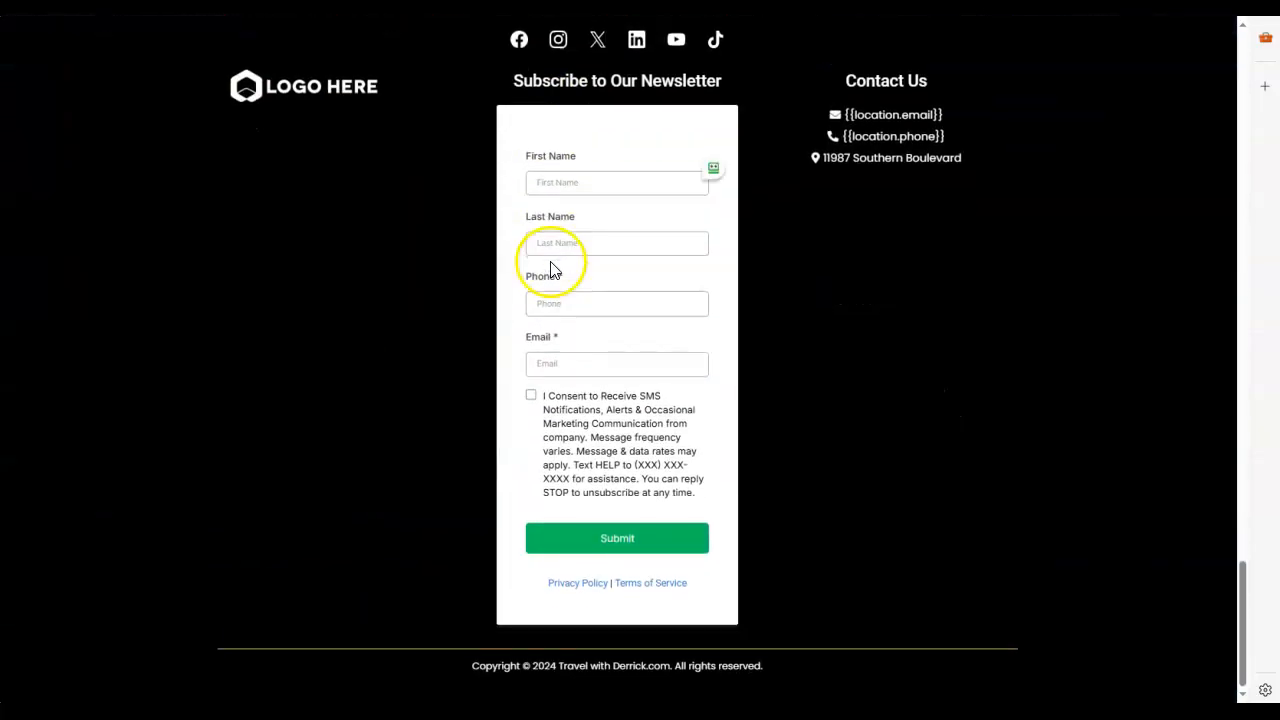
scroll(552, 266, "up", 6)
scroll(560, 265, "down", 4)
scroll(563, 255, "up", 13)
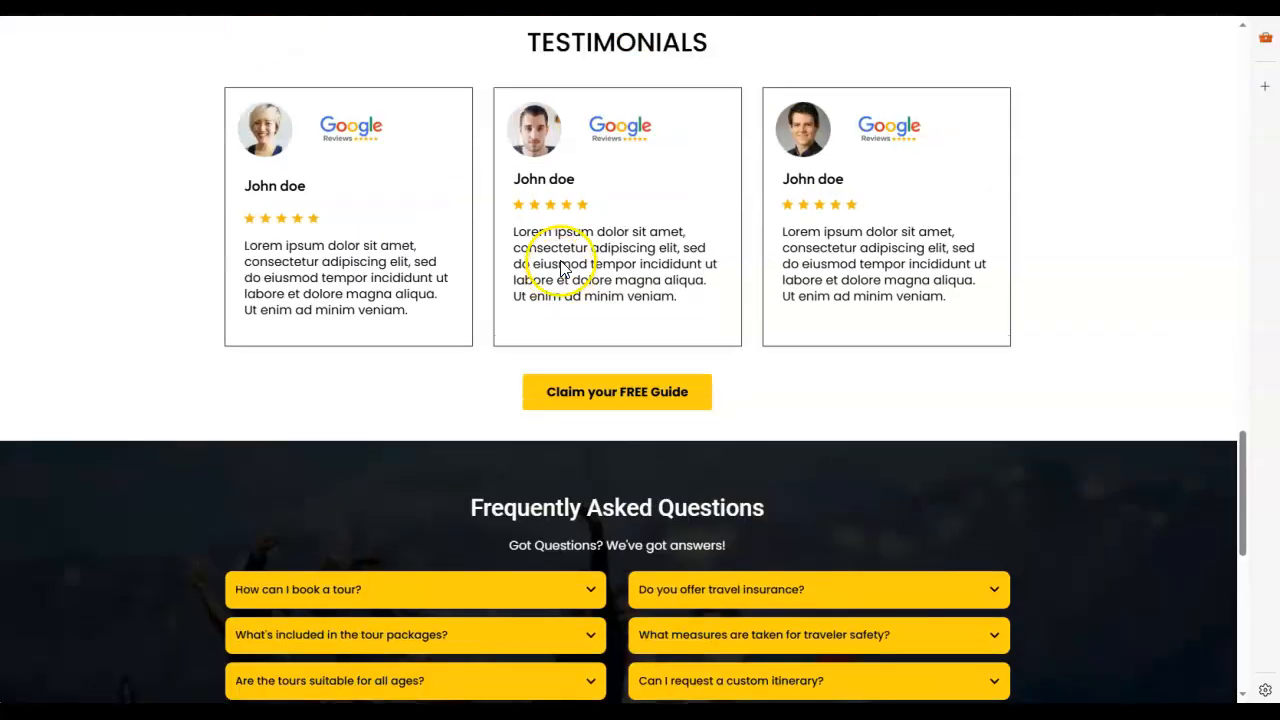
scroll(573, 265, "up", 10)
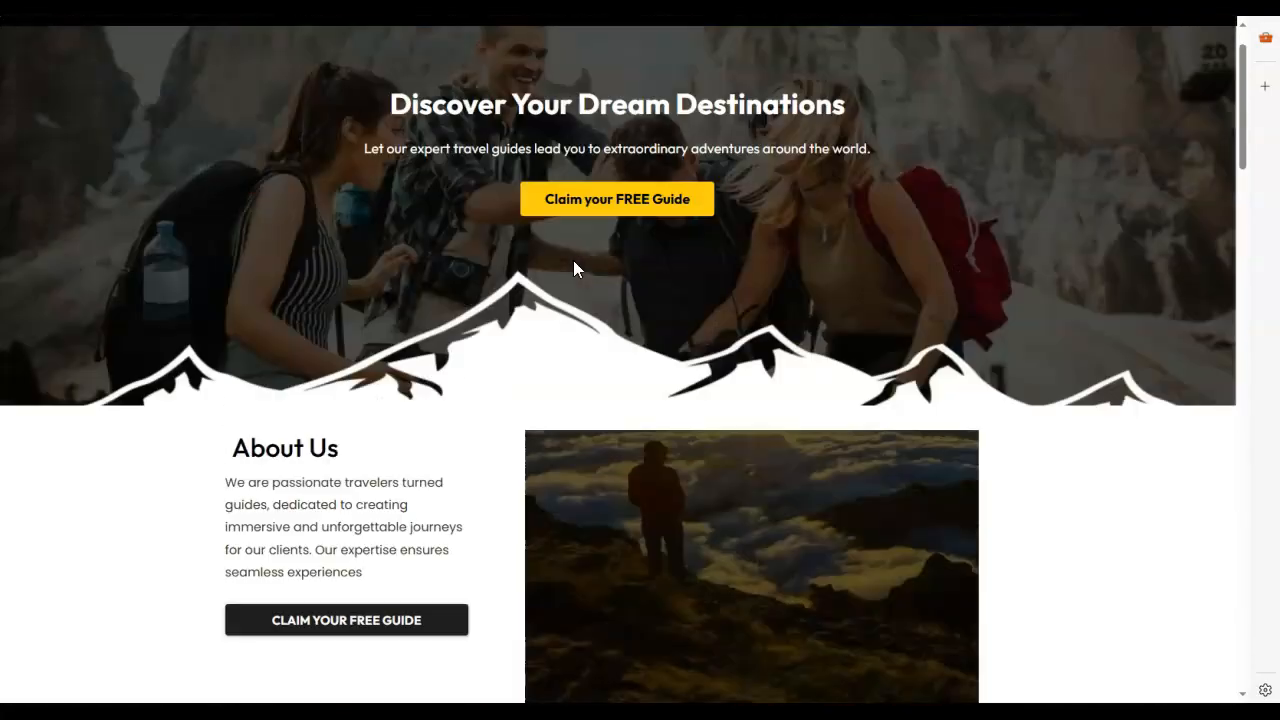
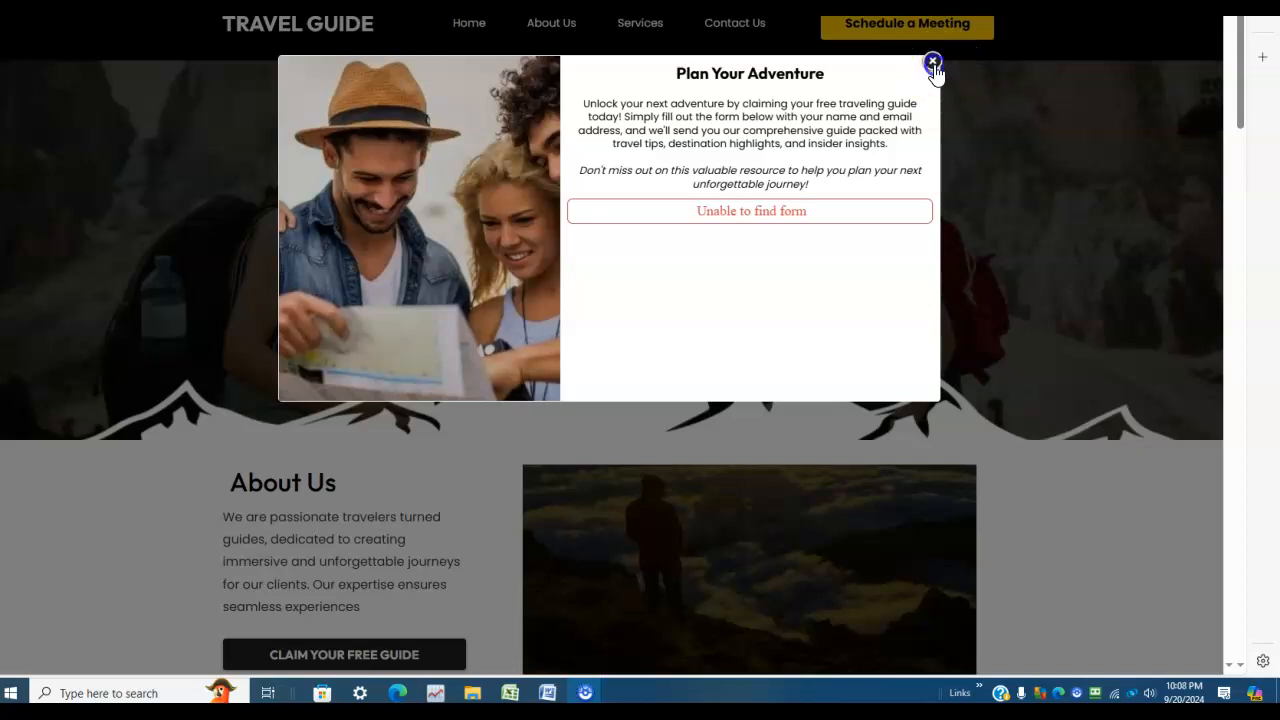
Step: Close the Plan Your Adventure popup and test the header's Services link to the Our Services section
left_click(932, 61)
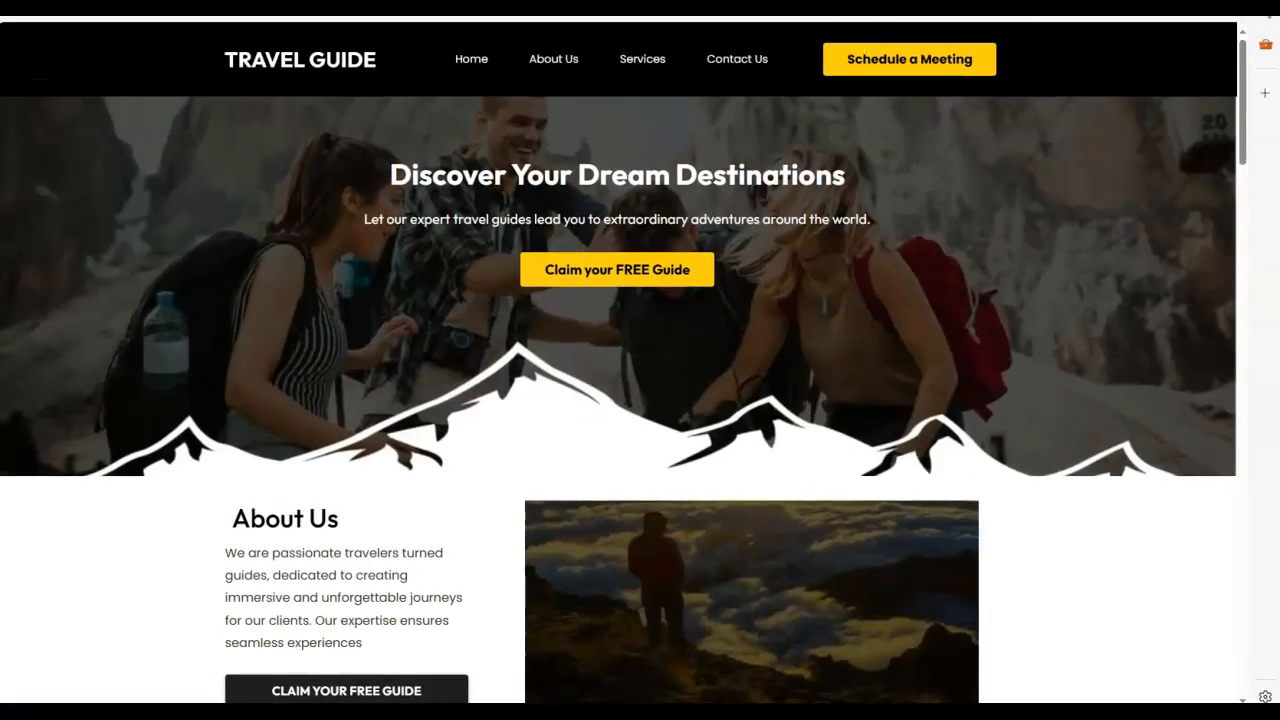
left_click(641, 70)
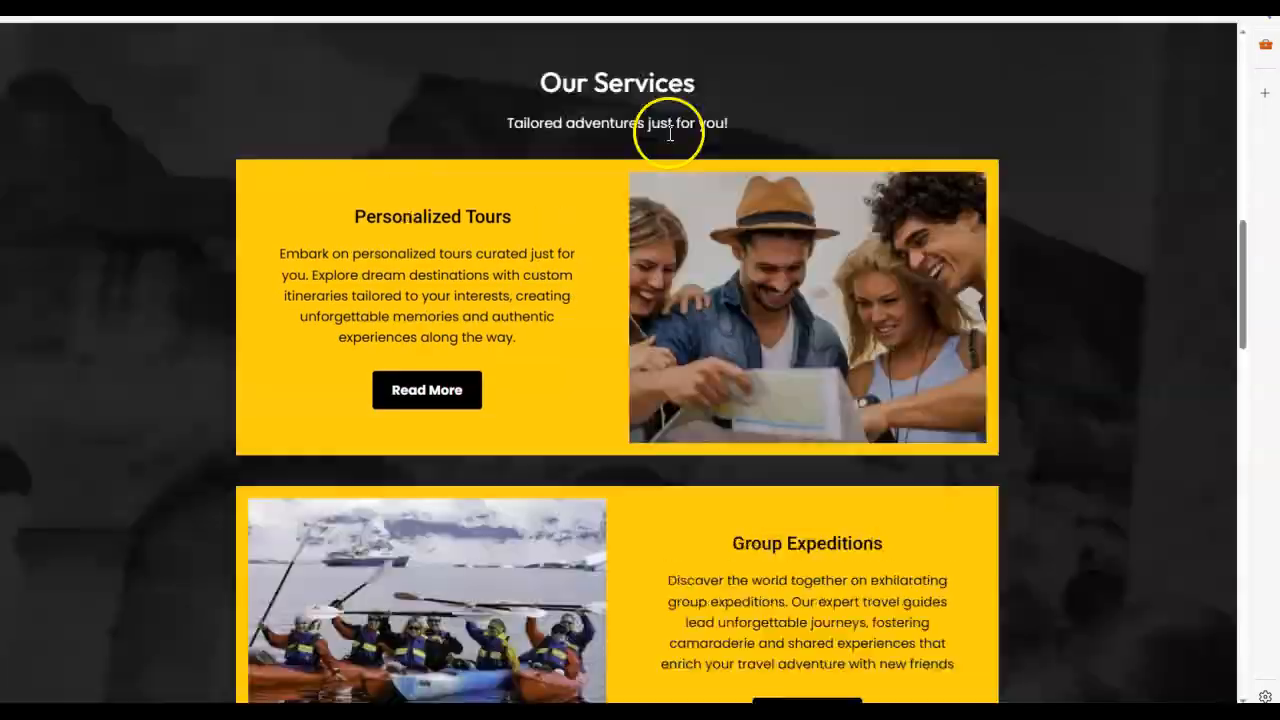
scroll(984, 305, "up", 6)
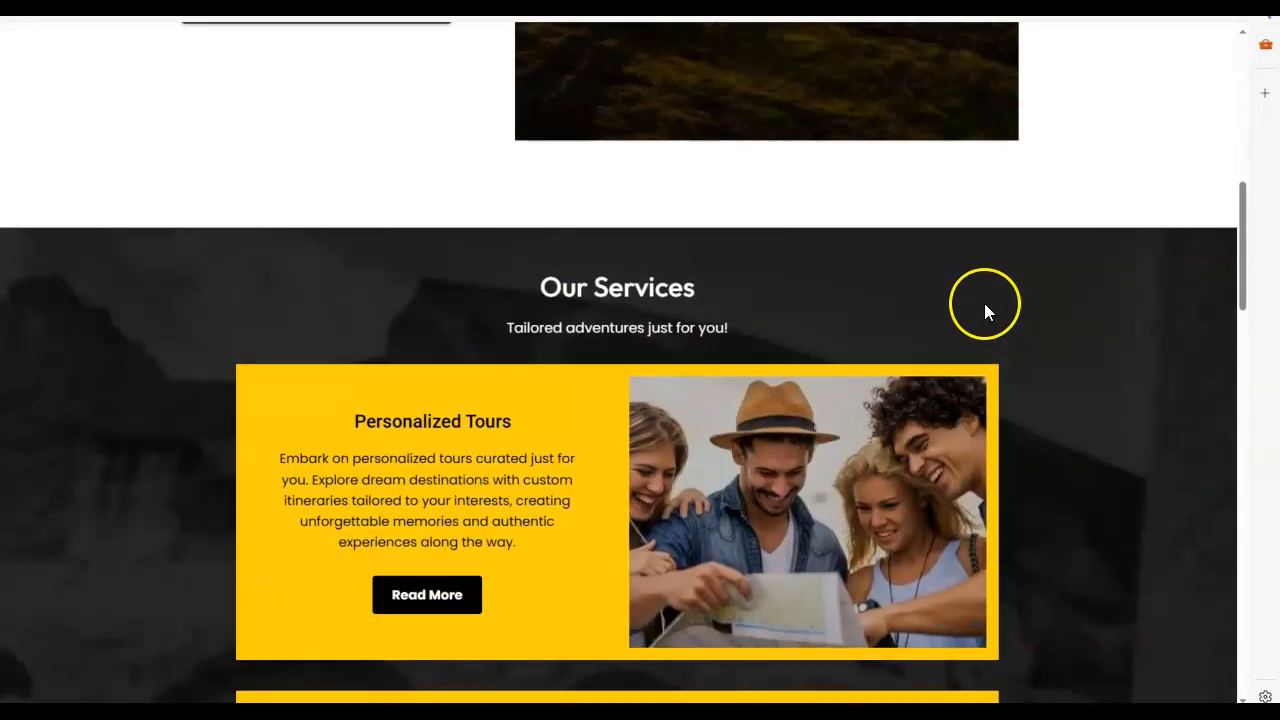
scroll(946, 306, "up", 3)
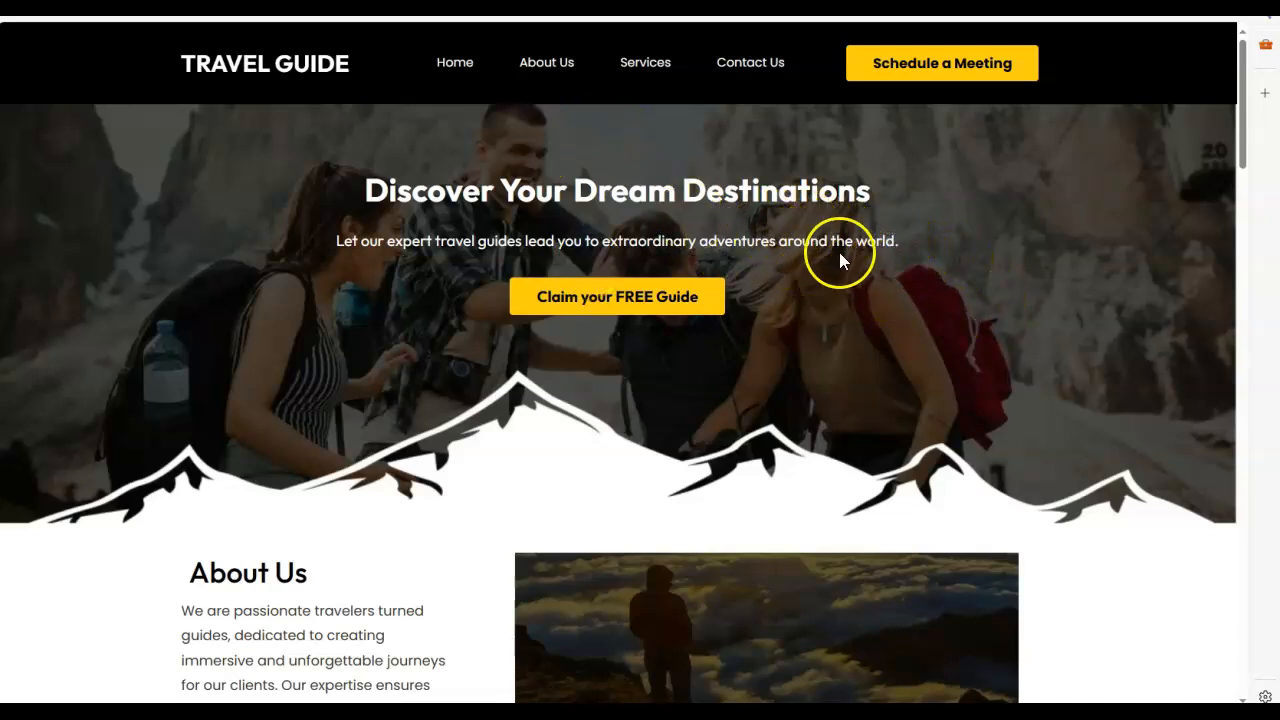
scroll(885, 286, "down", 1)
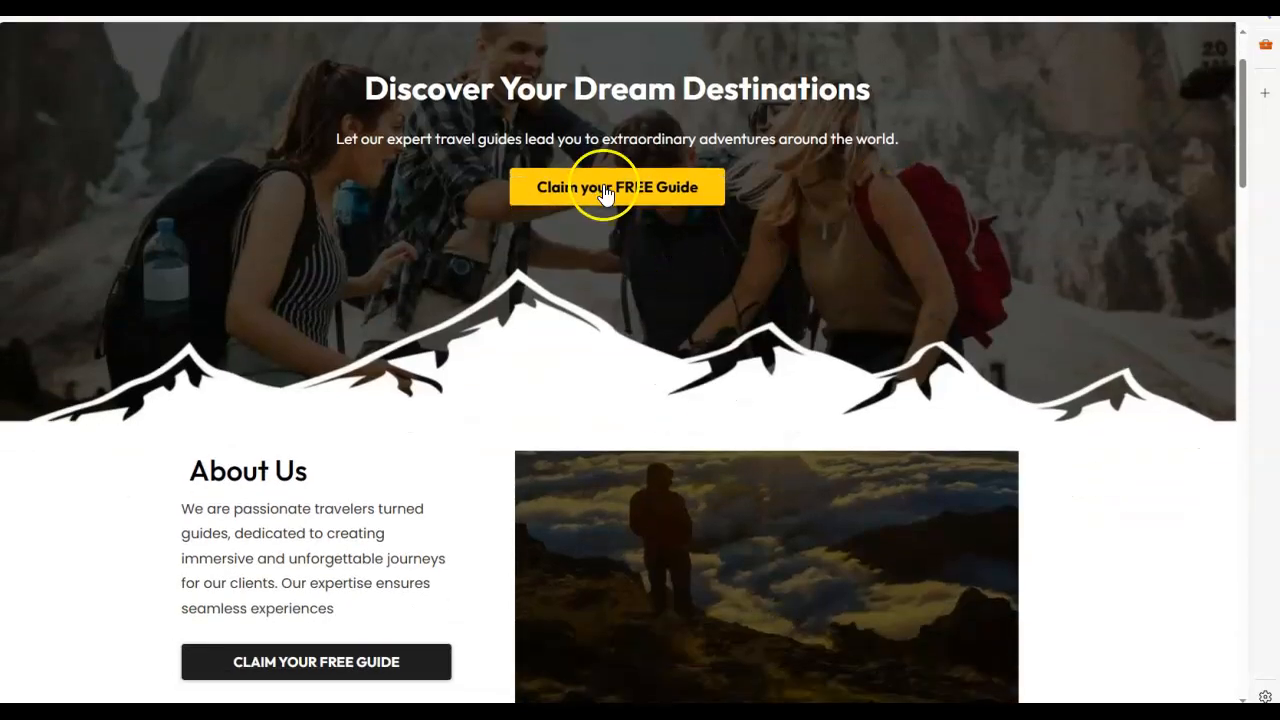
Step: Test the banner's Claim your FREE Guide link by opening its popup and closing it again
left_click(605, 192)
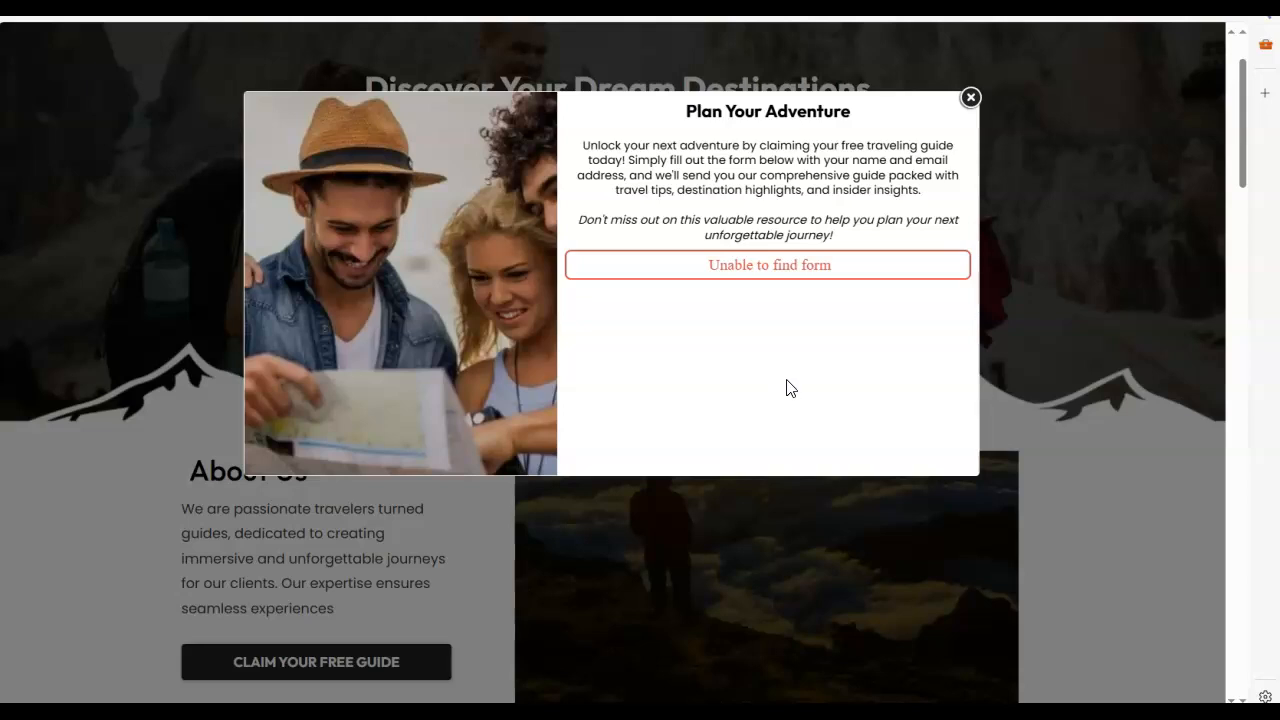
left_click(970, 97)
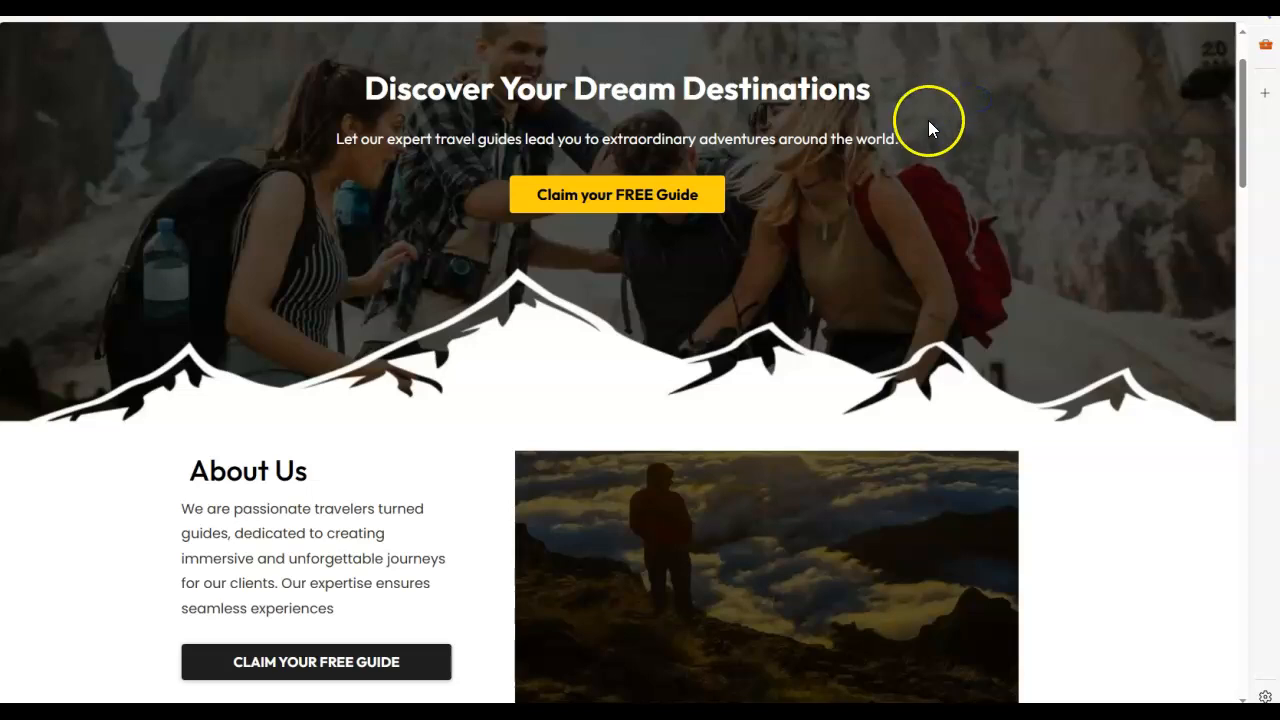
scroll(806, 305, "up", 1)
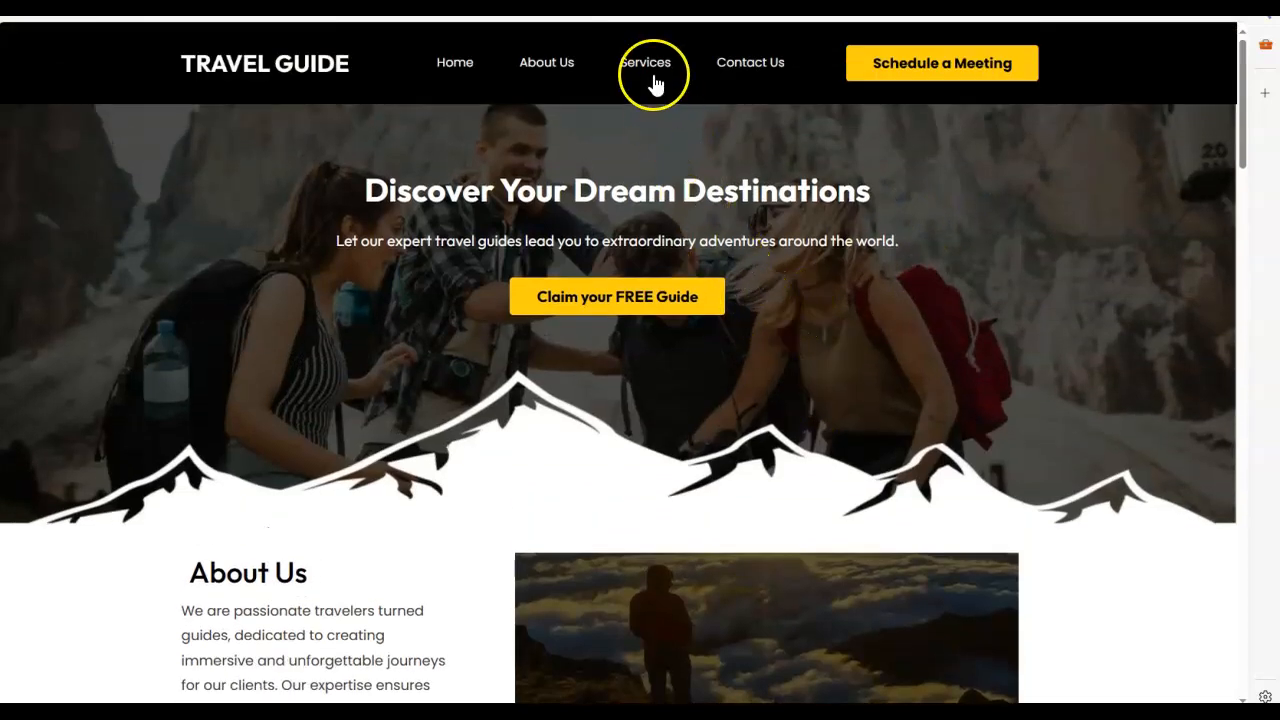
scroll(614, 320, "down", 4)
scroll(620, 229, "up", 4)
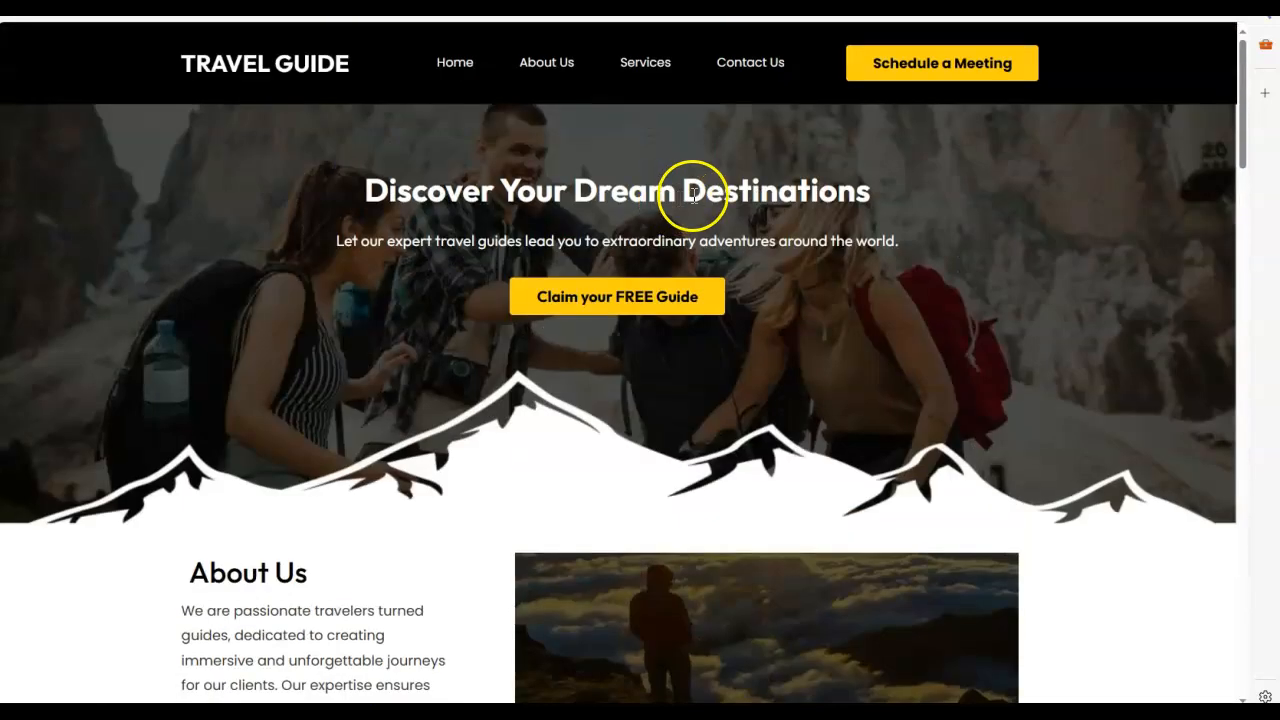
Step: Jump to the Our Services section from the site header and test the Read More link under Personalized Tours
left_click(650, 68)
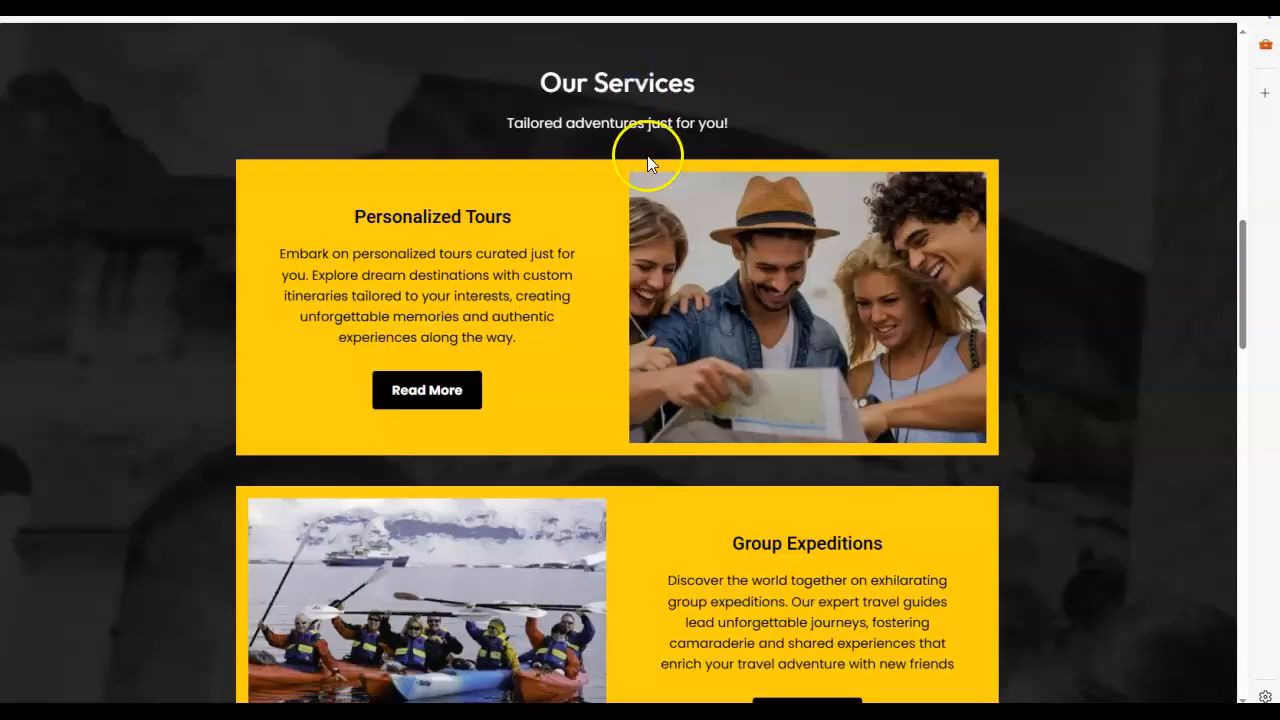
scroll(634, 314, "down", 1)
left_click(441, 284)
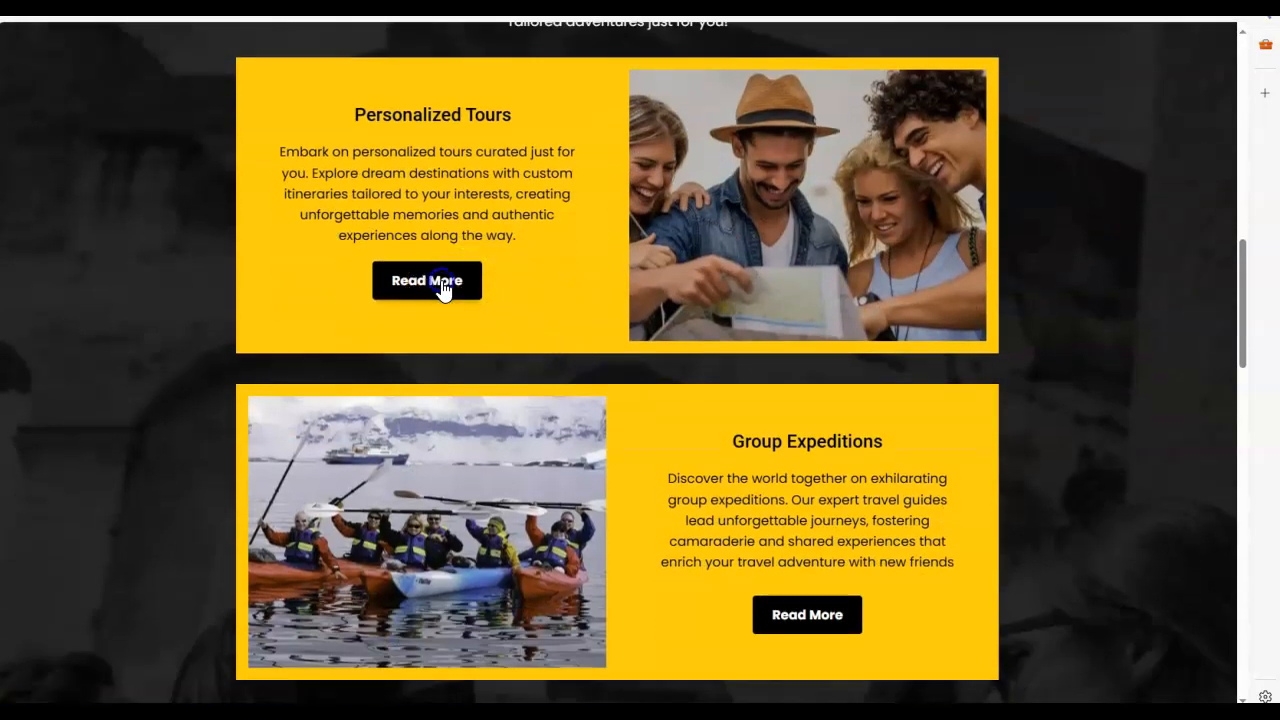
scroll(534, 349, "down", 7)
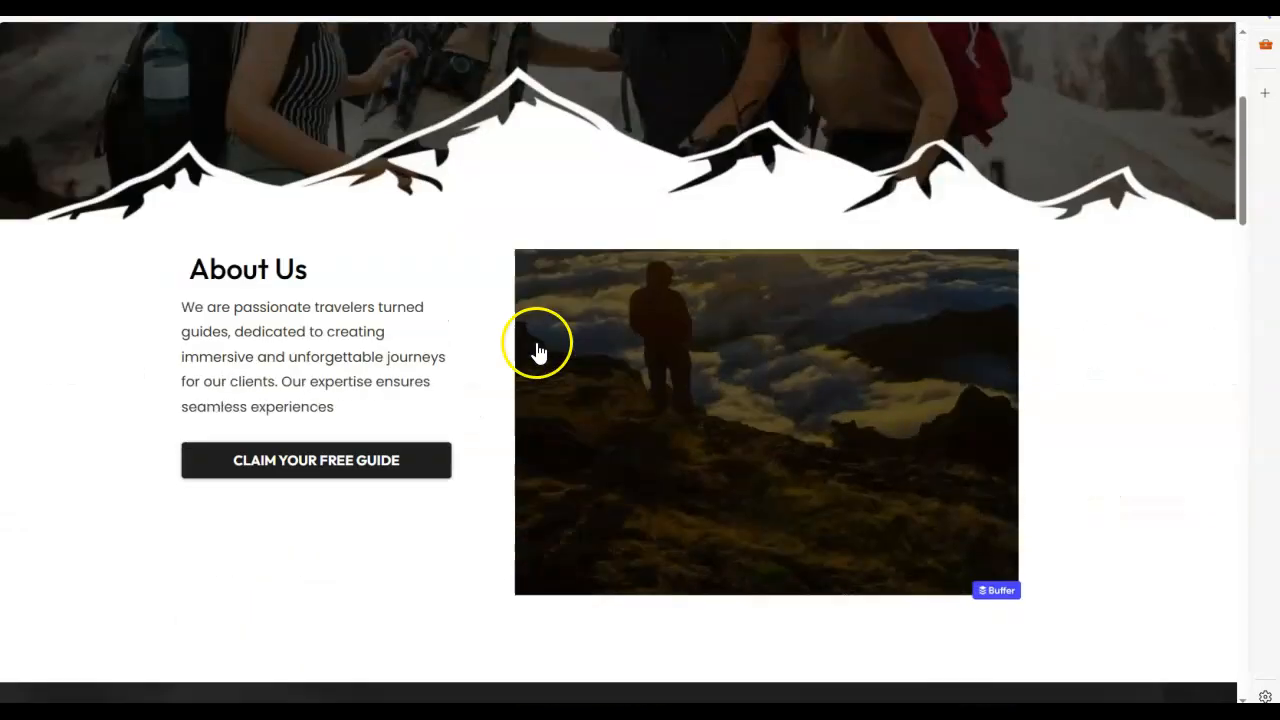
Step: Look over the service cards from Personalized Tours to Cultural Immersions and continue to the Testimonials section
scroll(447, 354, "down", 4)
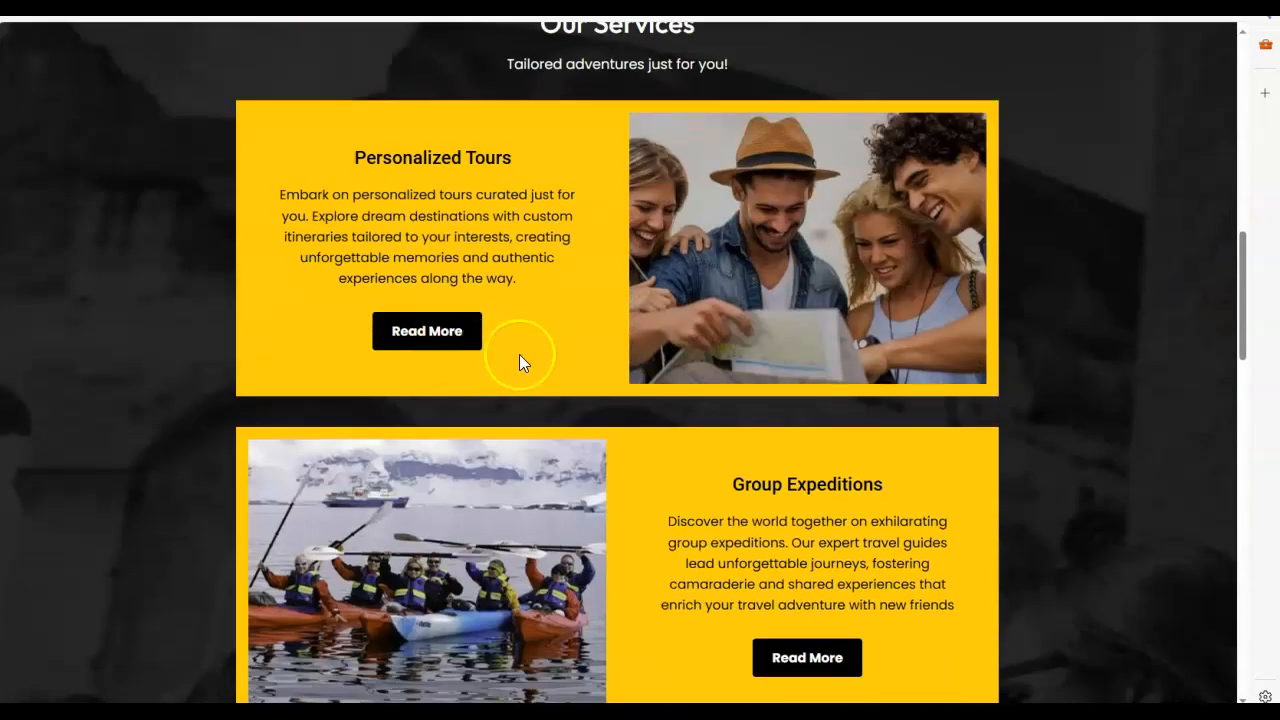
scroll(520, 363, "down", 3)
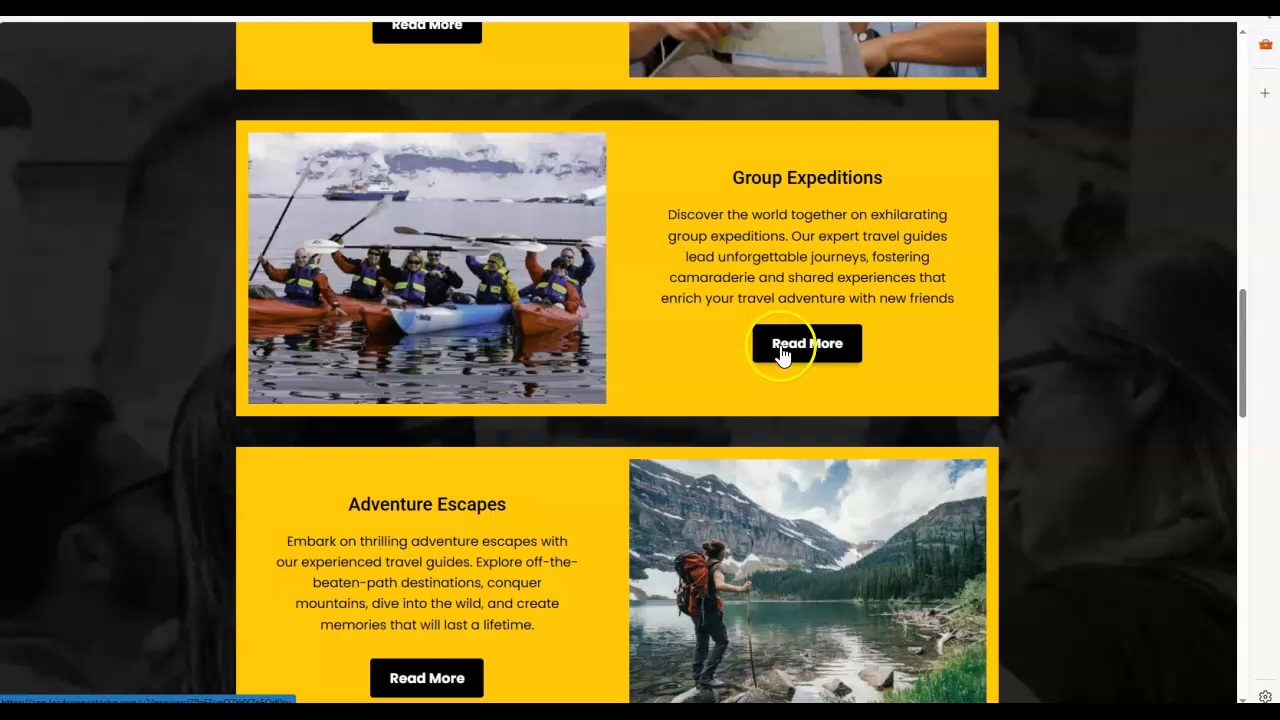
scroll(740, 358, "down", 4)
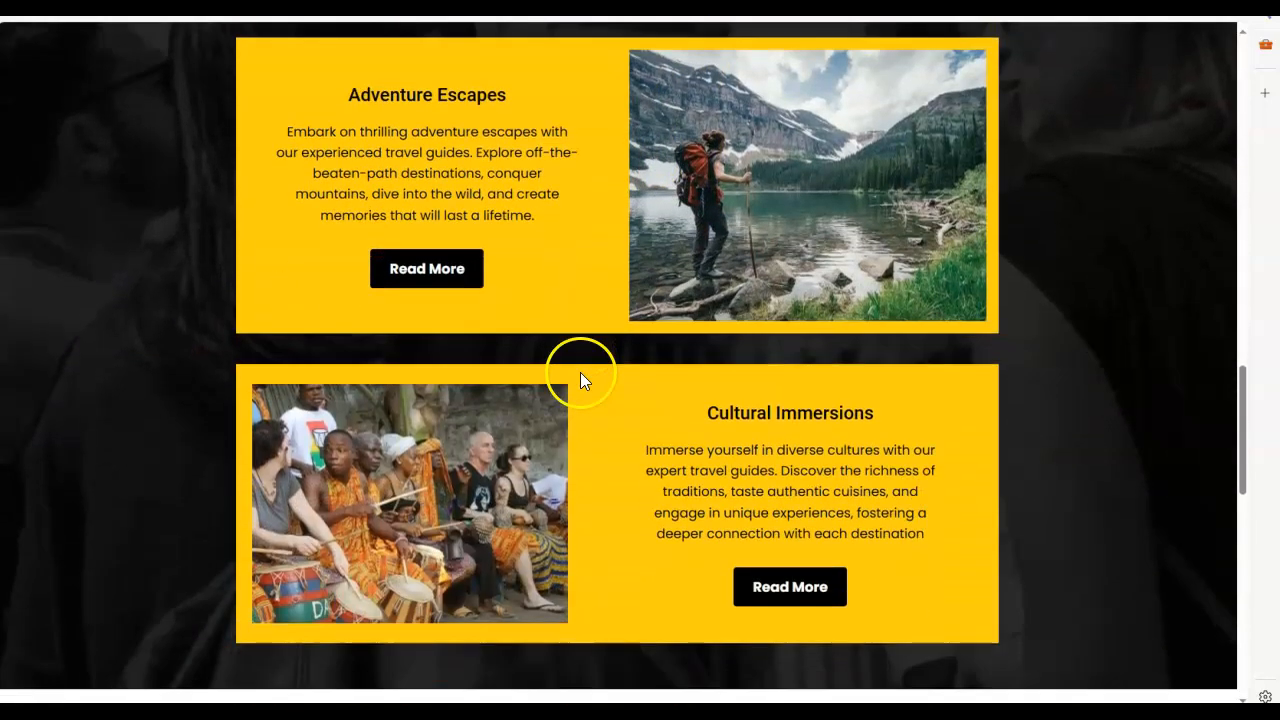
scroll(631, 395, "down", 4)
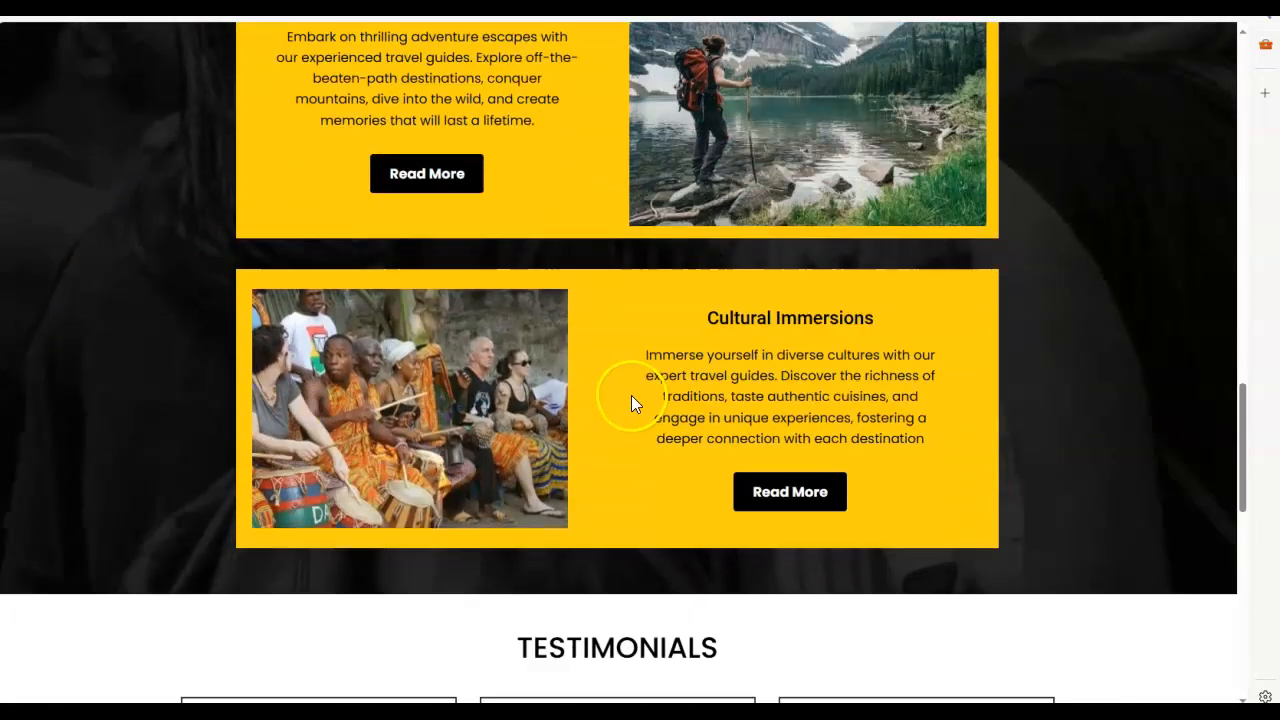
scroll(625, 390, "down", 2)
scroll(700, 360, "down", 2)
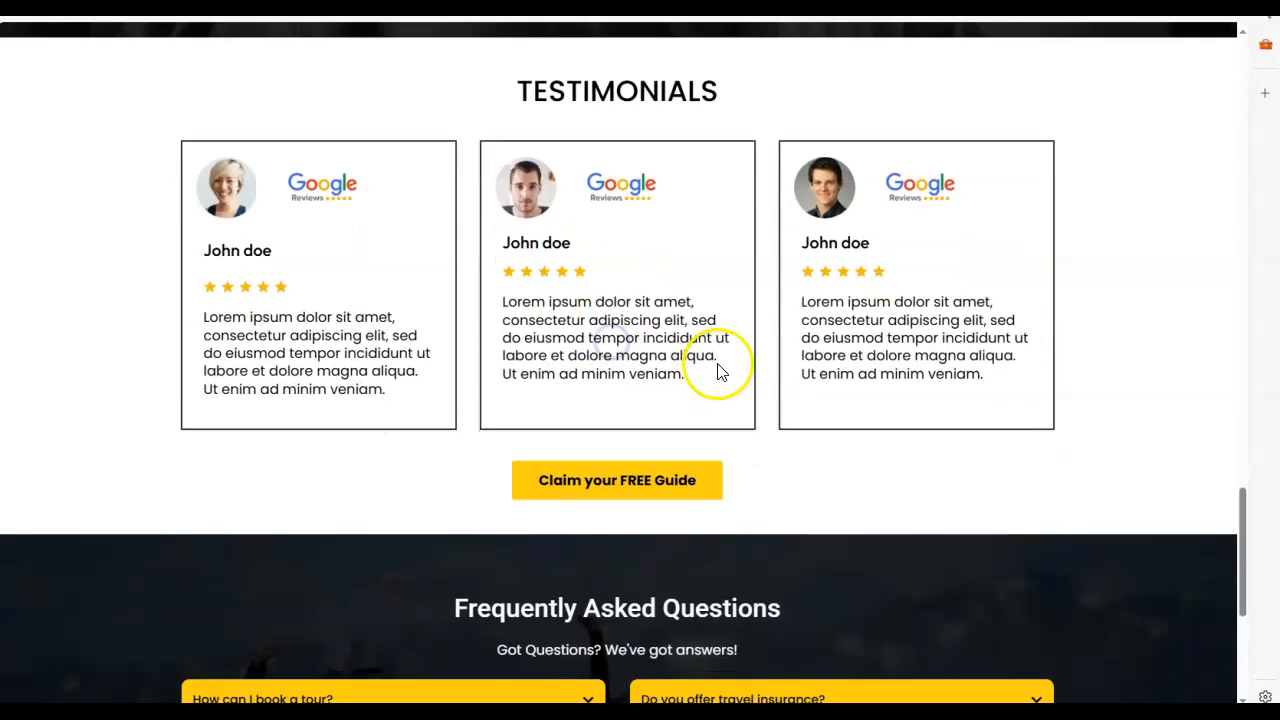
Step: Open and close the free guide popup from the Testimonials section
left_click(647, 323)
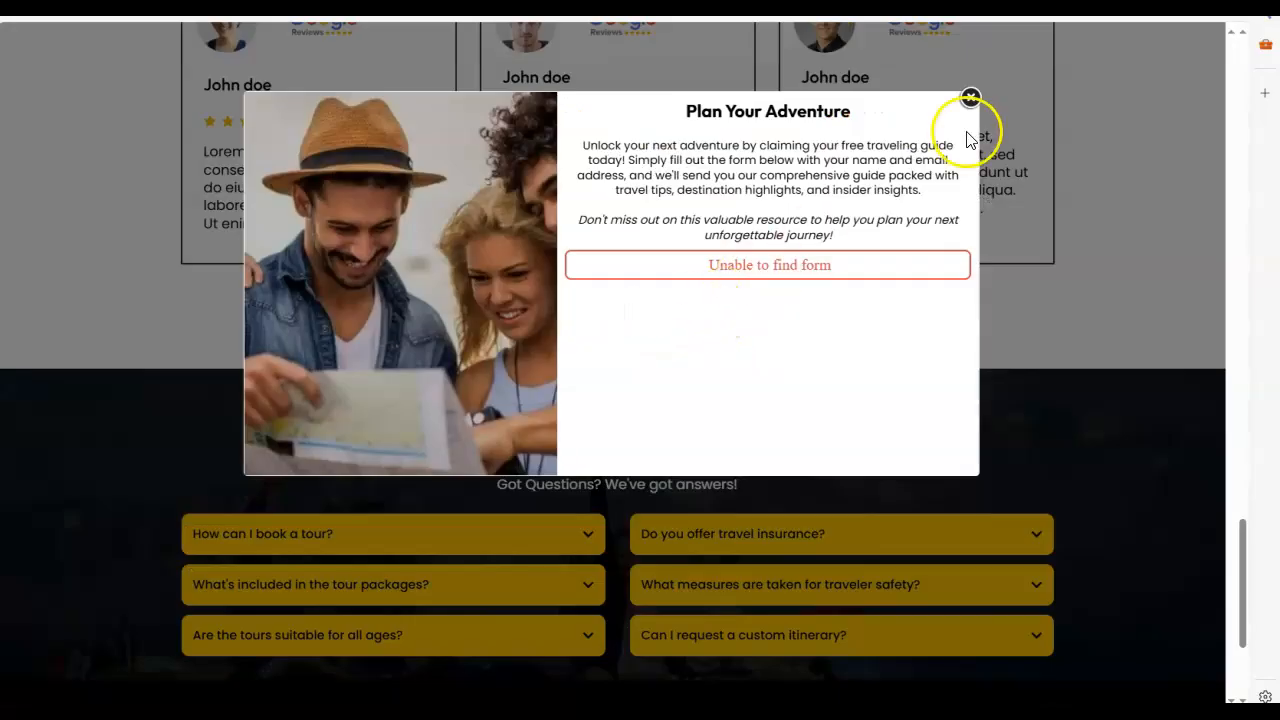
left_click(971, 101)
scroll(729, 386, "down", 3)
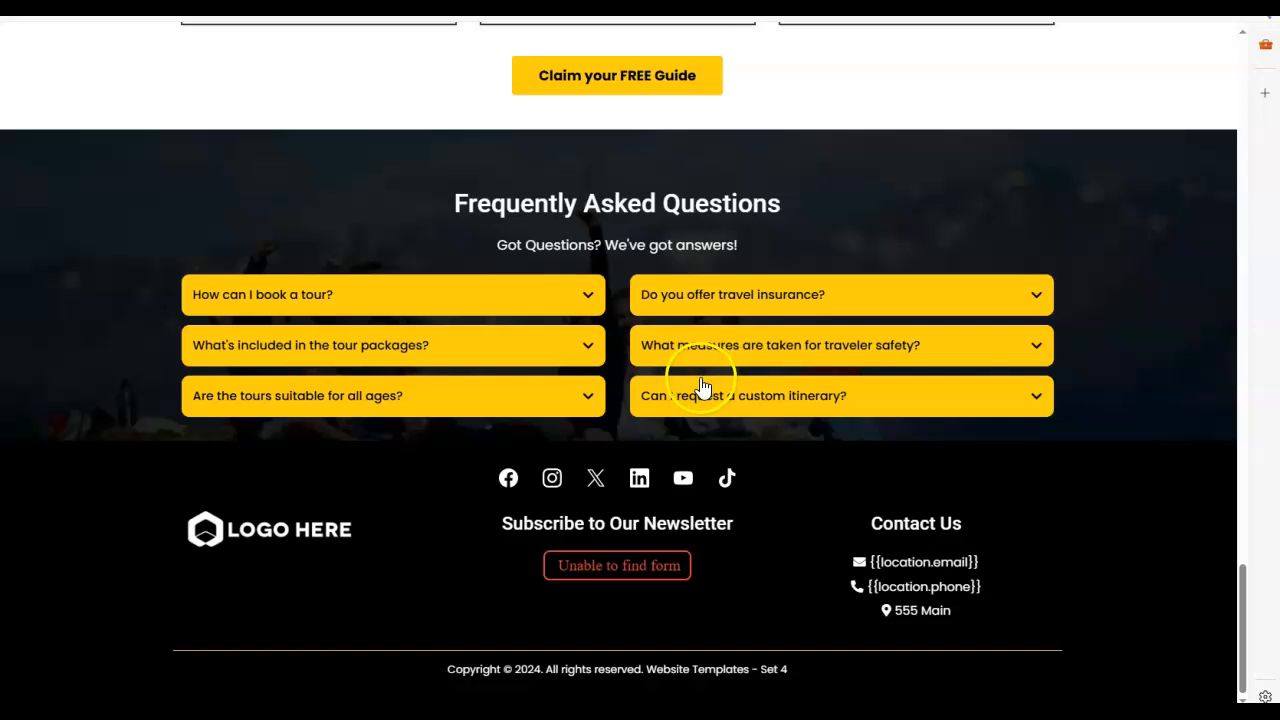
Step: Examine the FAQ section and the footer's Subscribe to Our Newsletter form, and return toward the start of the page
left_click(618, 569)
left_click(622, 527)
left_click(749, 532)
scroll(774, 540, "up", 20)
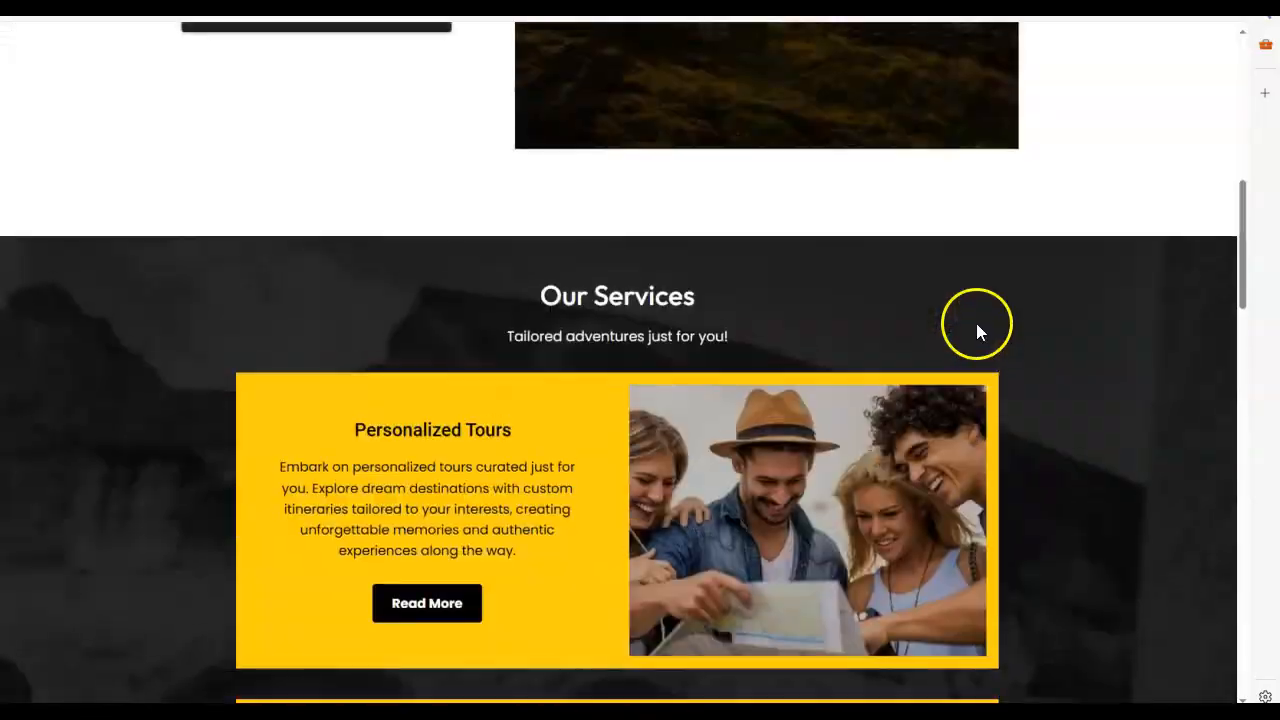
scroll(976, 323, "up", 5)
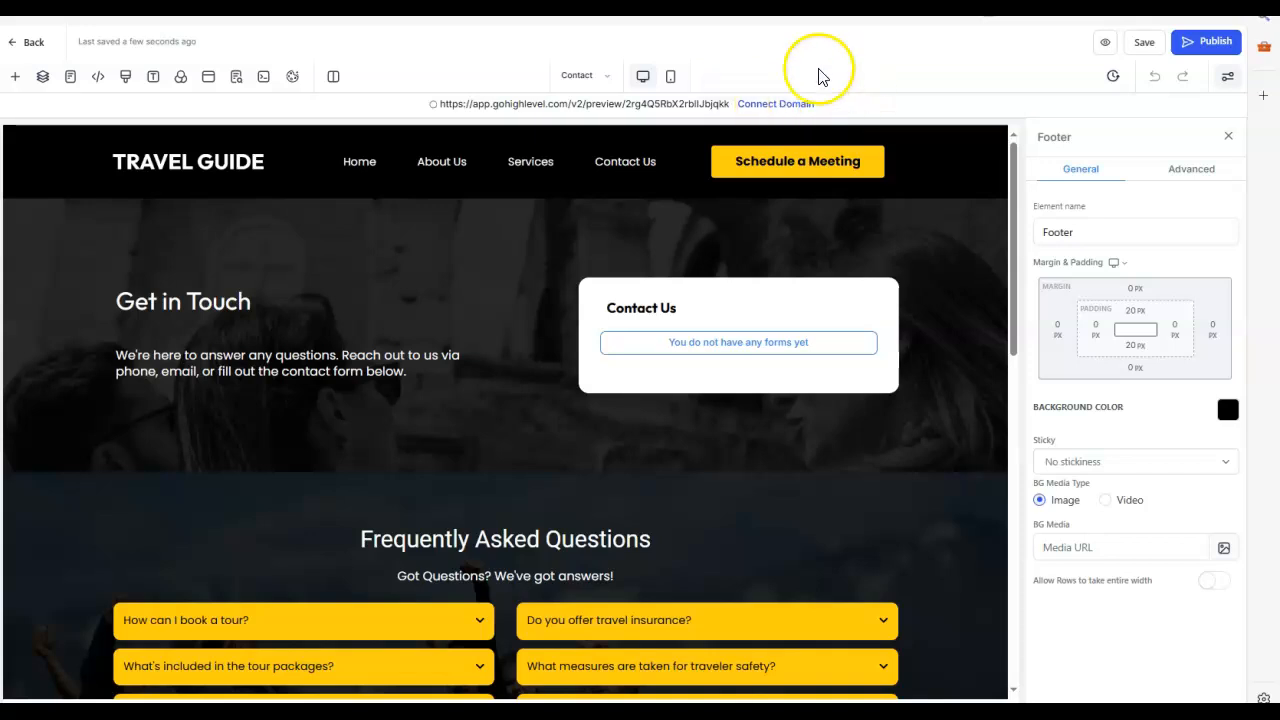
Step: Open the Connect Domain dialog for the website, check the selectable domains and go to the Domains settings
left_click(768, 105)
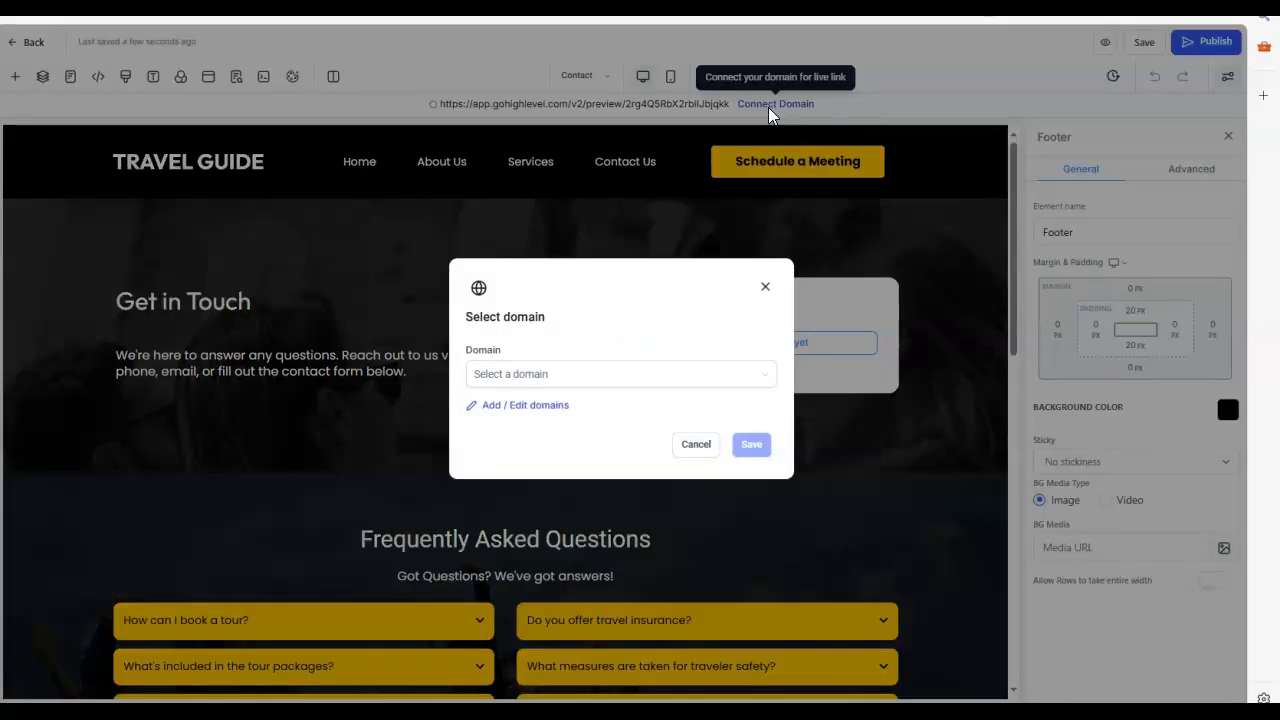
left_click(766, 383)
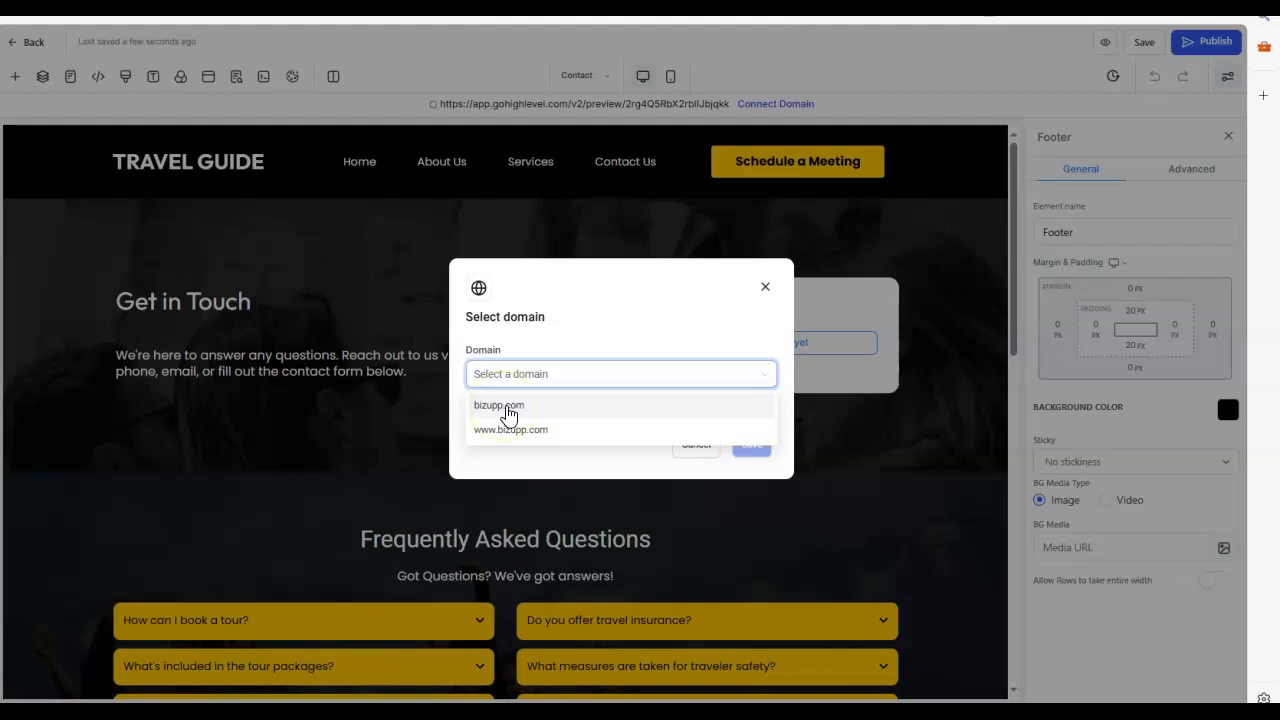
left_click(518, 408)
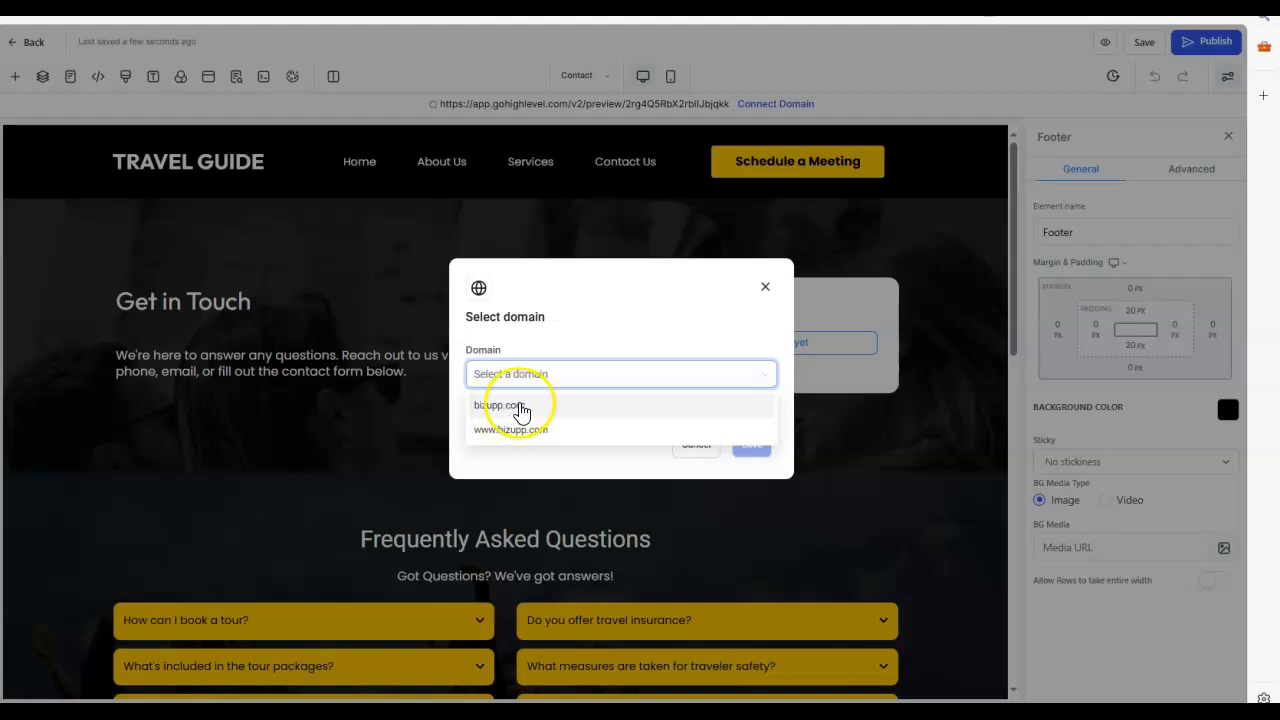
left_click(594, 298)
left_click(533, 410)
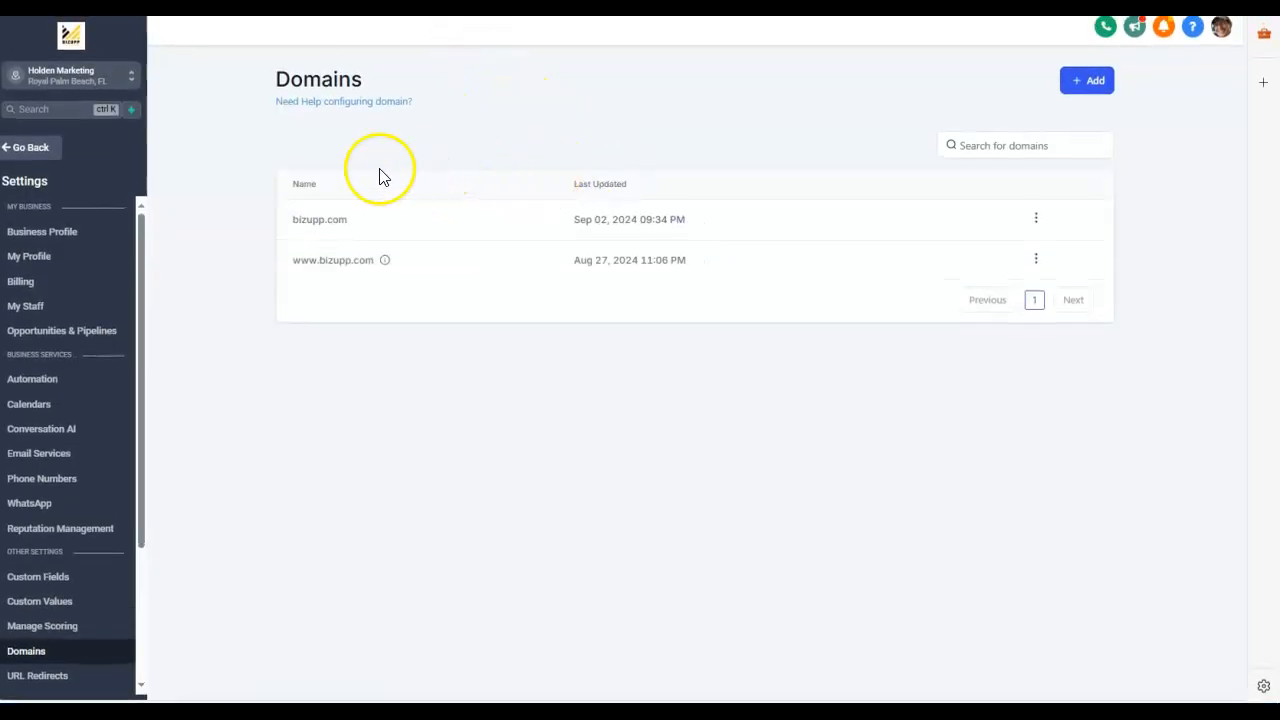
left_click(1088, 80)
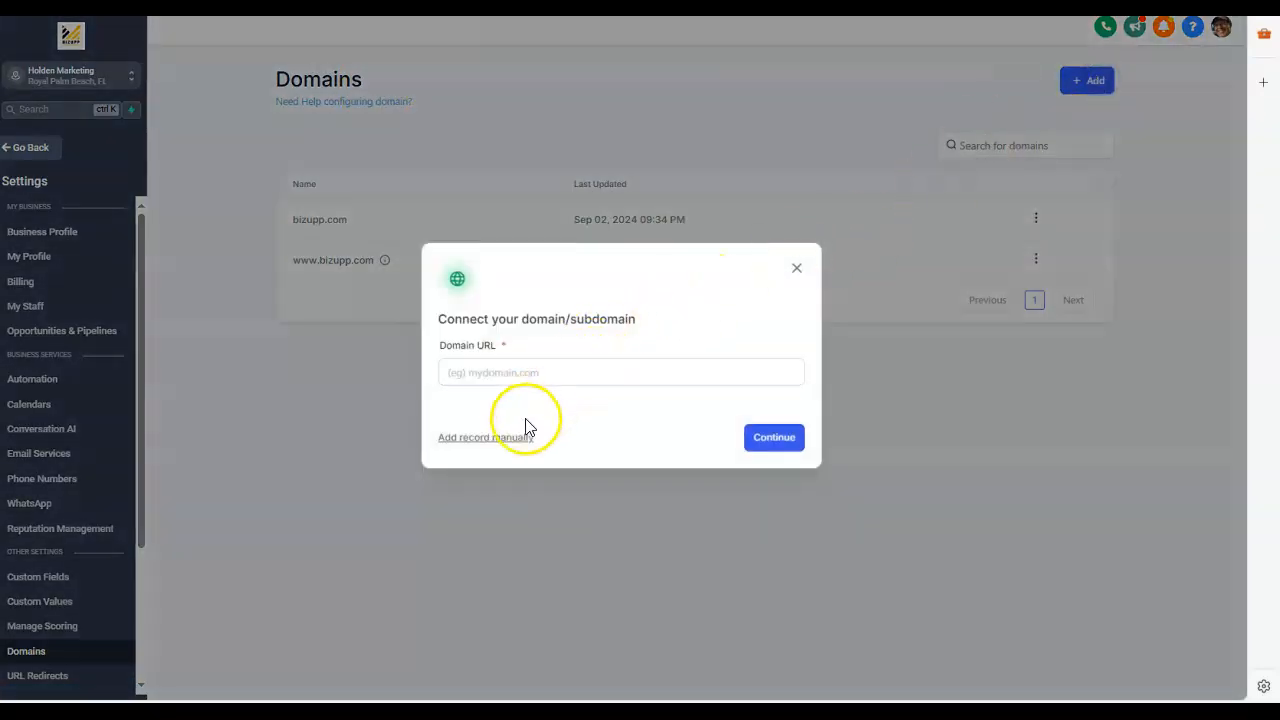
left_click(570, 371)
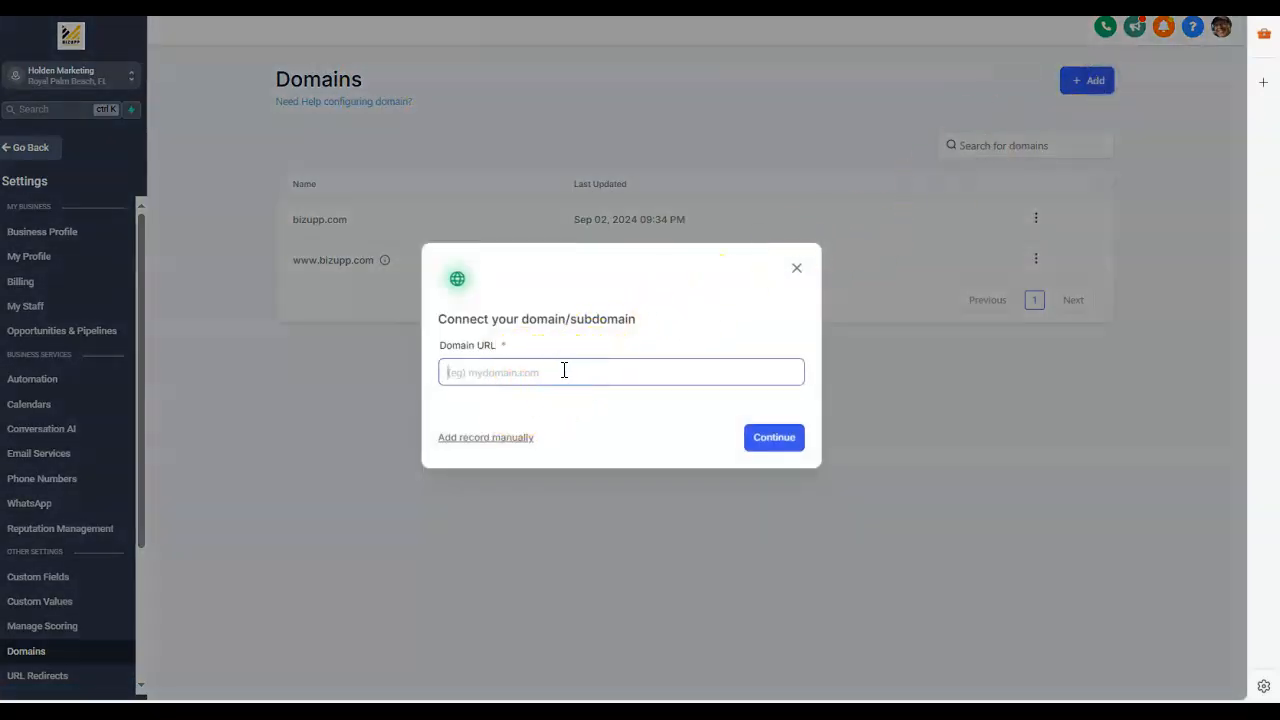
left_click(566, 372)
type("https://")
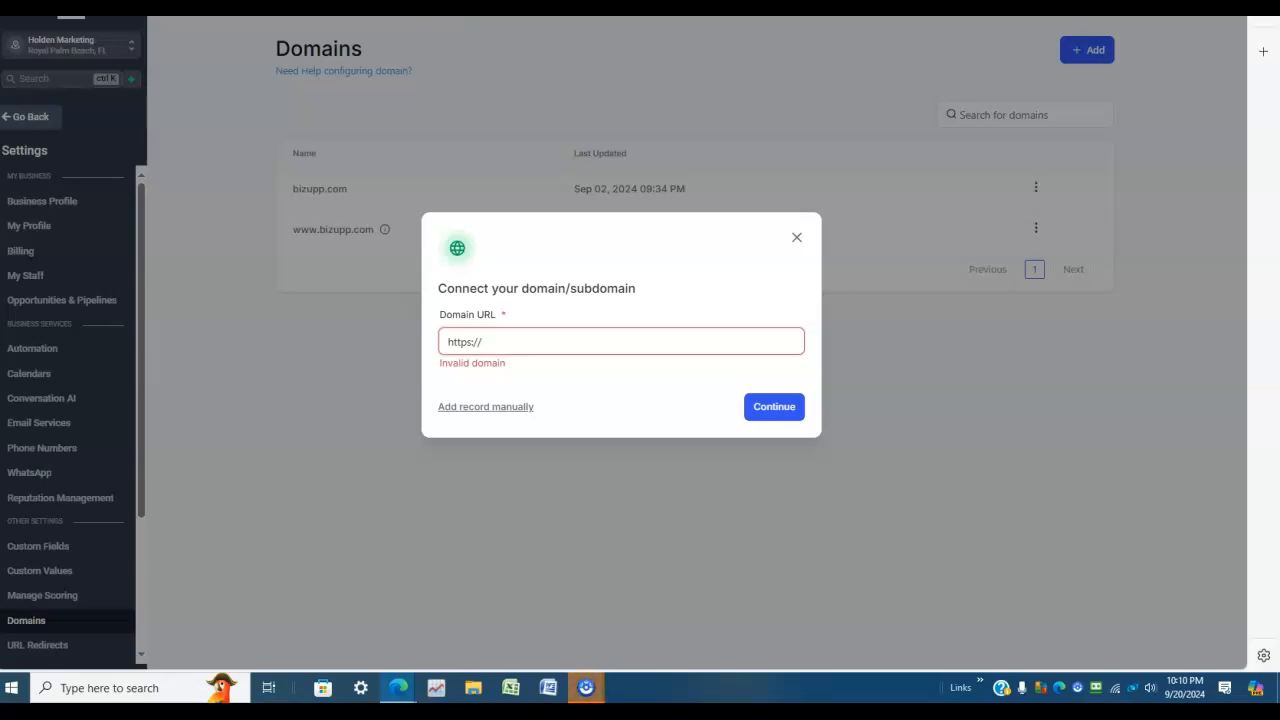
left_click(337, 34)
mouse_move(148, 38)
left_mouse_down()
mouse_move(180, 40)
mouse_move(138, 43)
left_mouse_up()
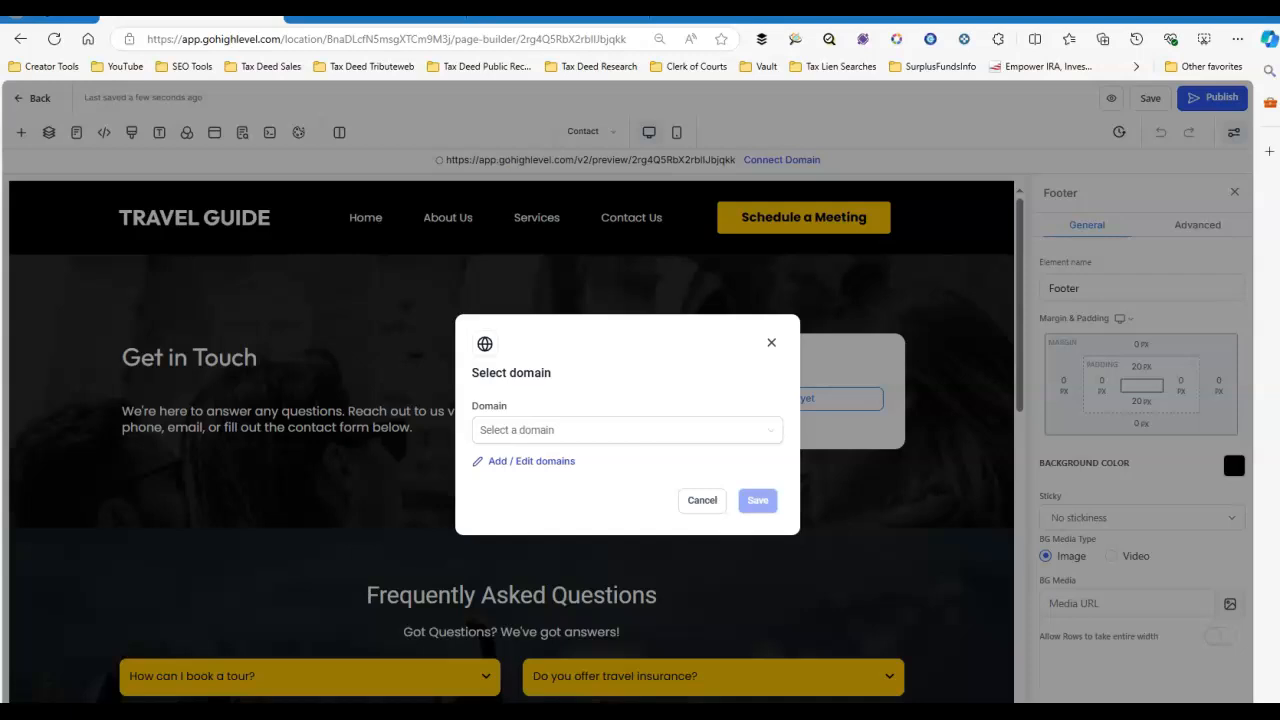
left_click_drag(173, 41, 119, 43)
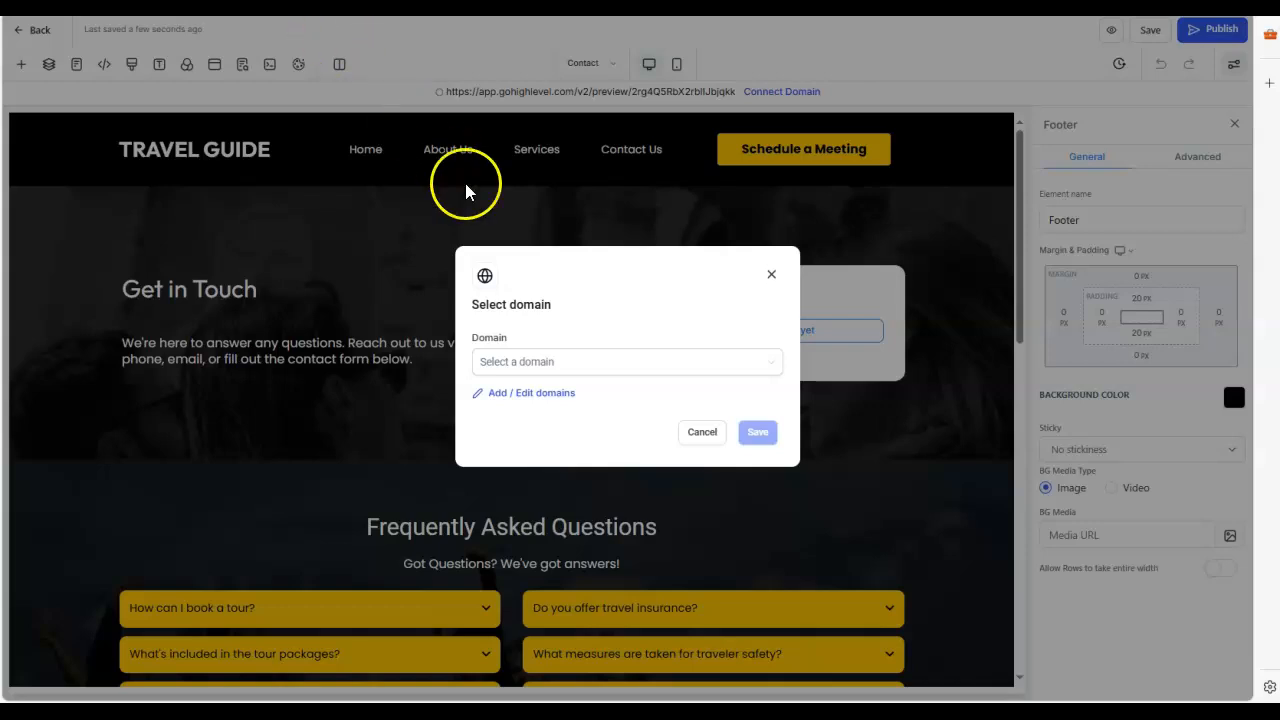
Step: Check the selectable domains once more in the website's domain dialog and open the page for adding or editing domains
left_click(572, 362)
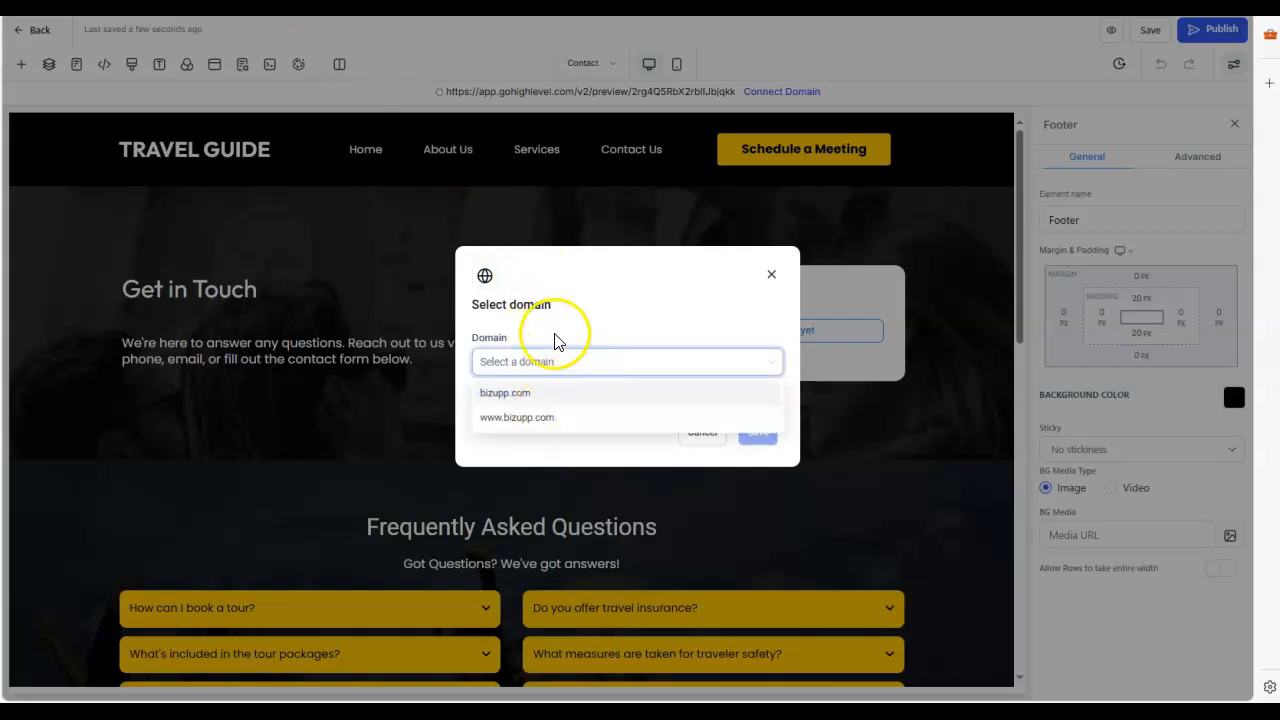
left_click(580, 308)
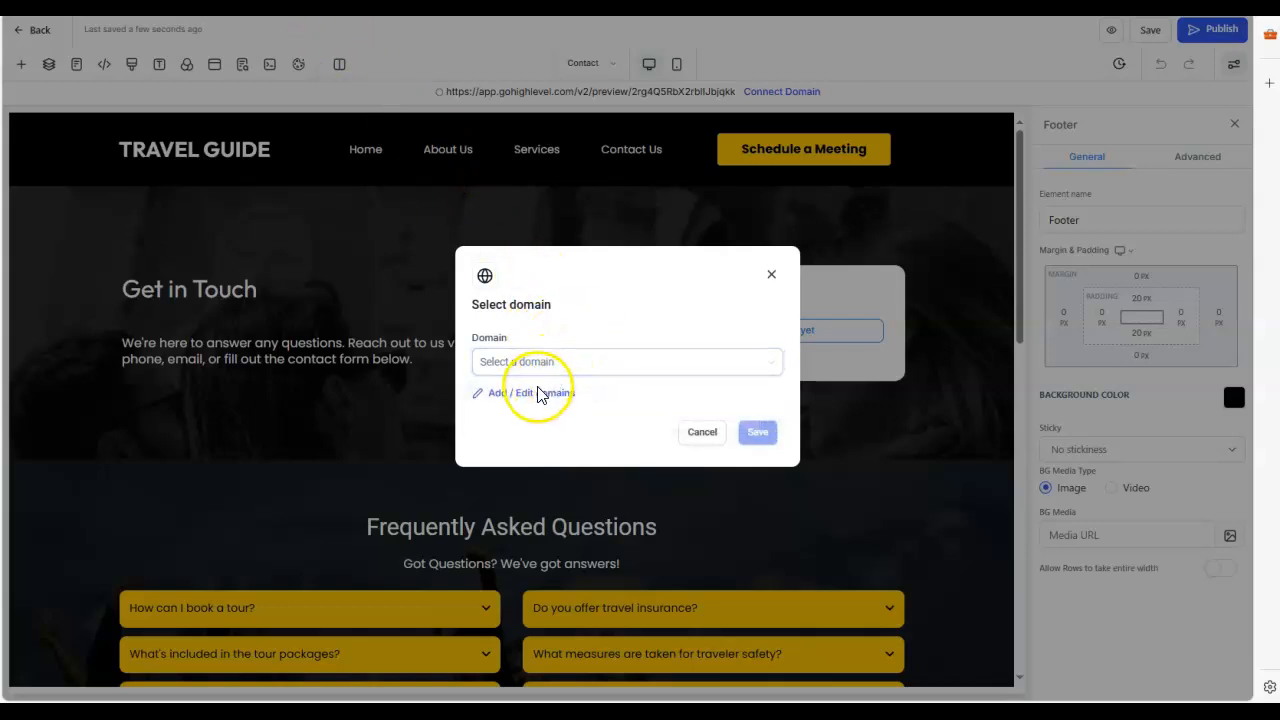
left_click(535, 392)
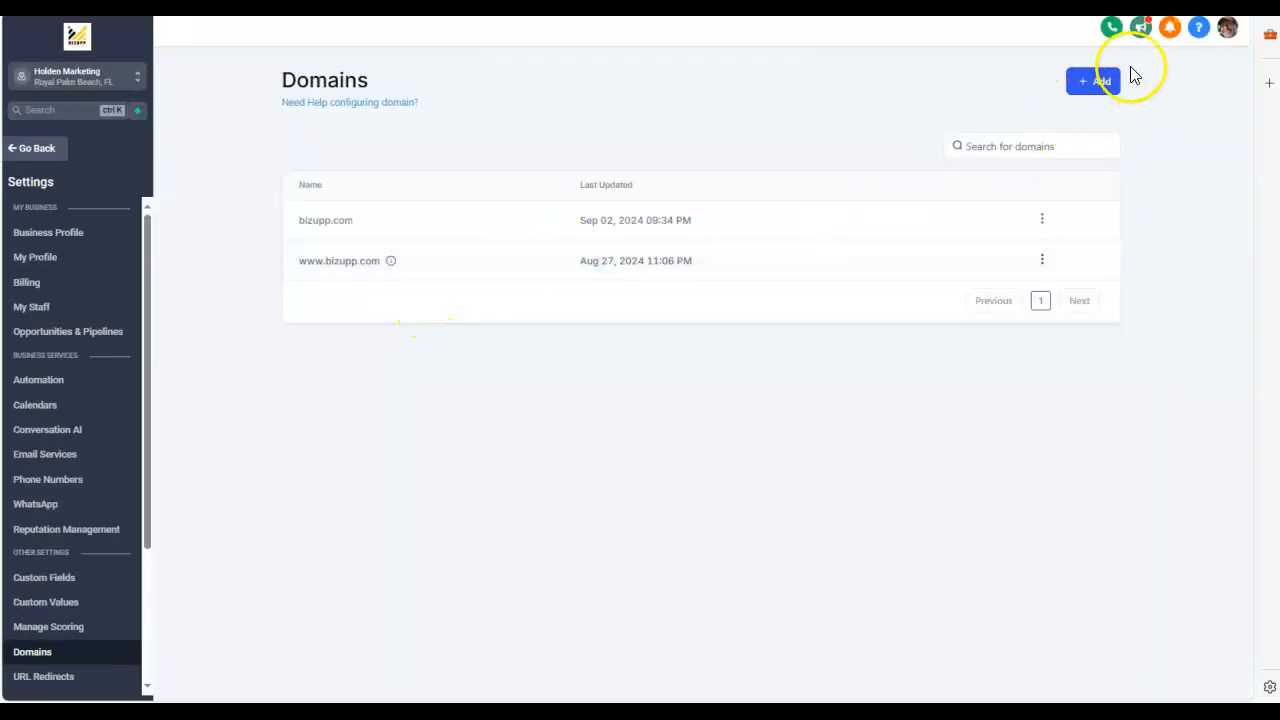
left_click(1100, 85)
left_click(557, 375)
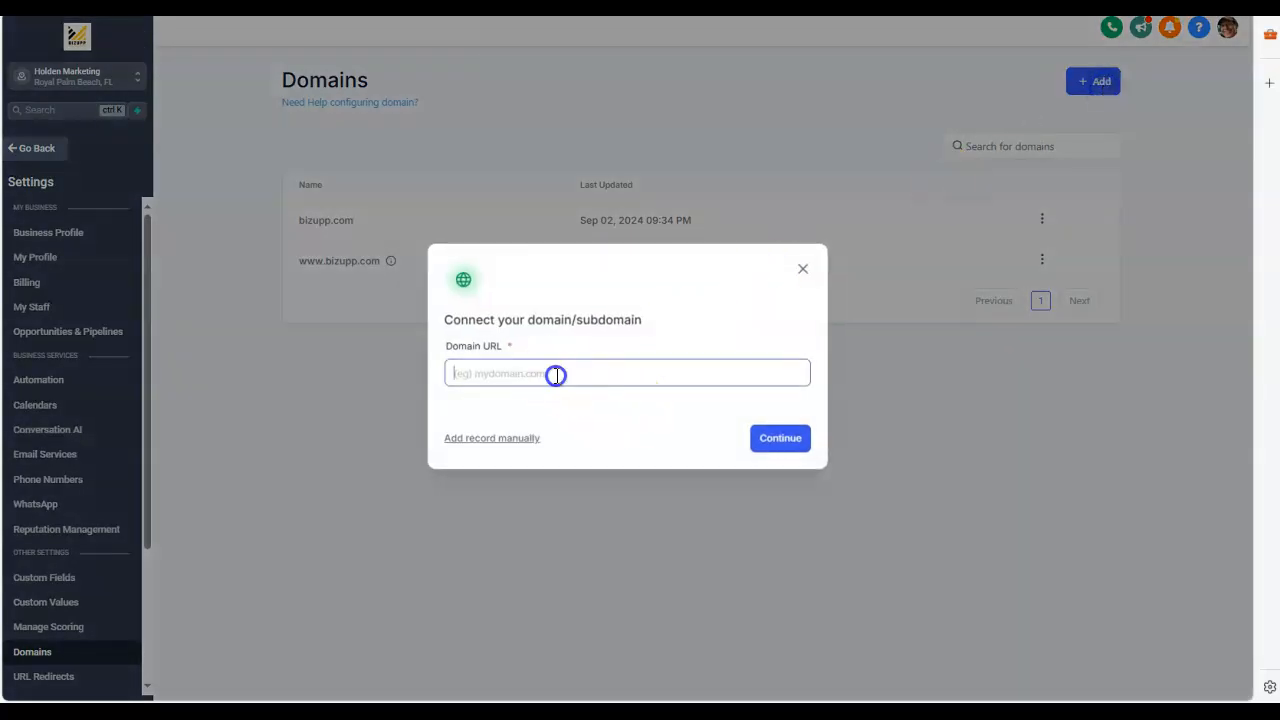
type("https://w")
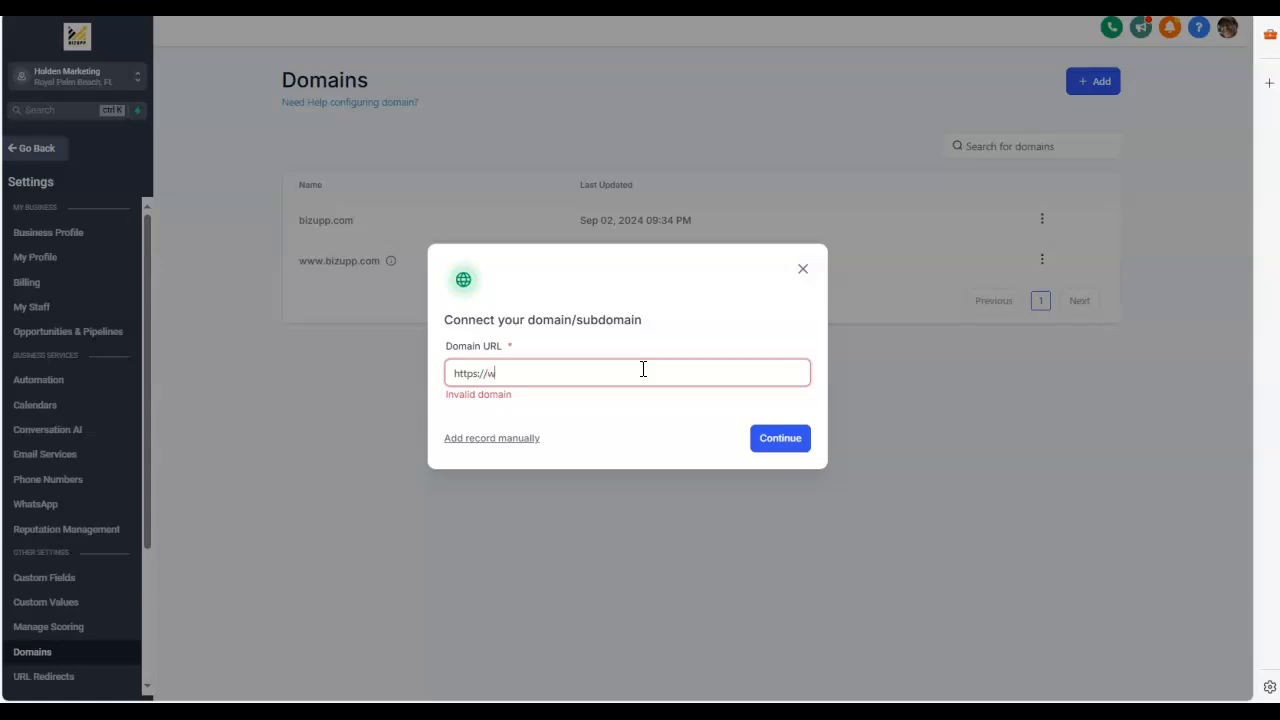
type("holdma.com")
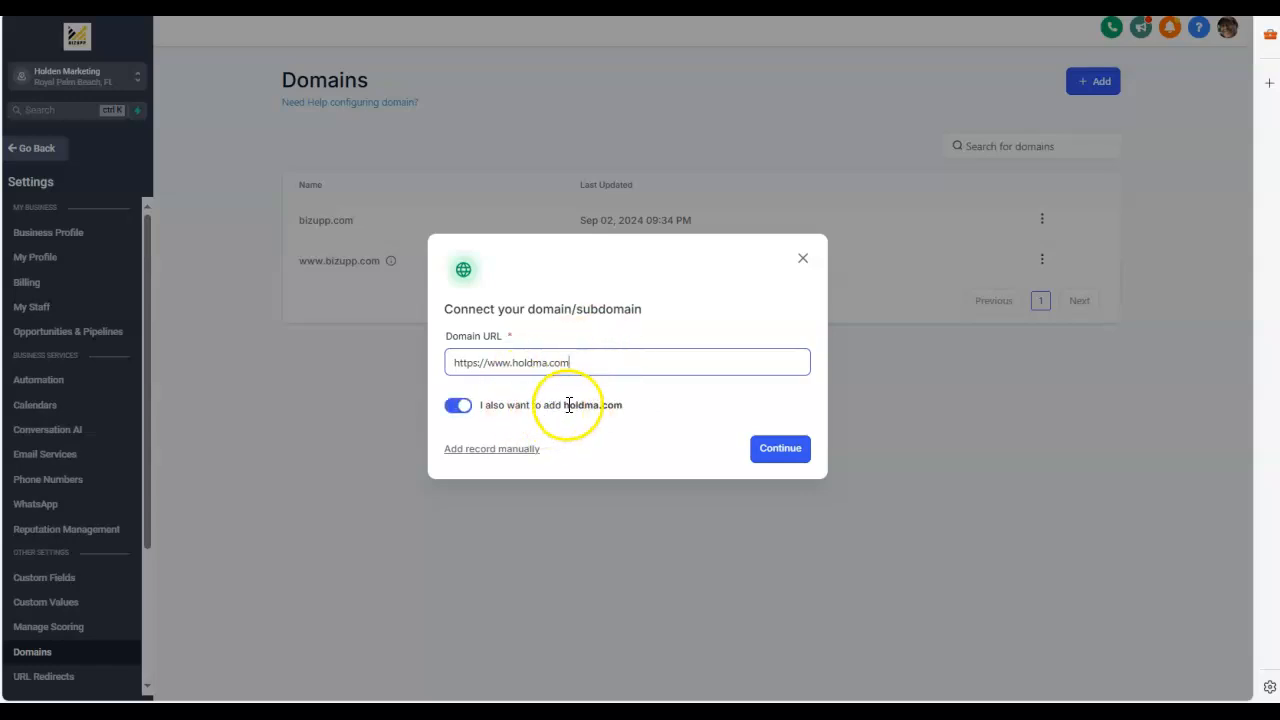
Step: Keep the option to also add holdma.com enabled and continue to the DNS records for manual setup
left_click_drag(513, 405, 649, 418)
left_click(514, 365)
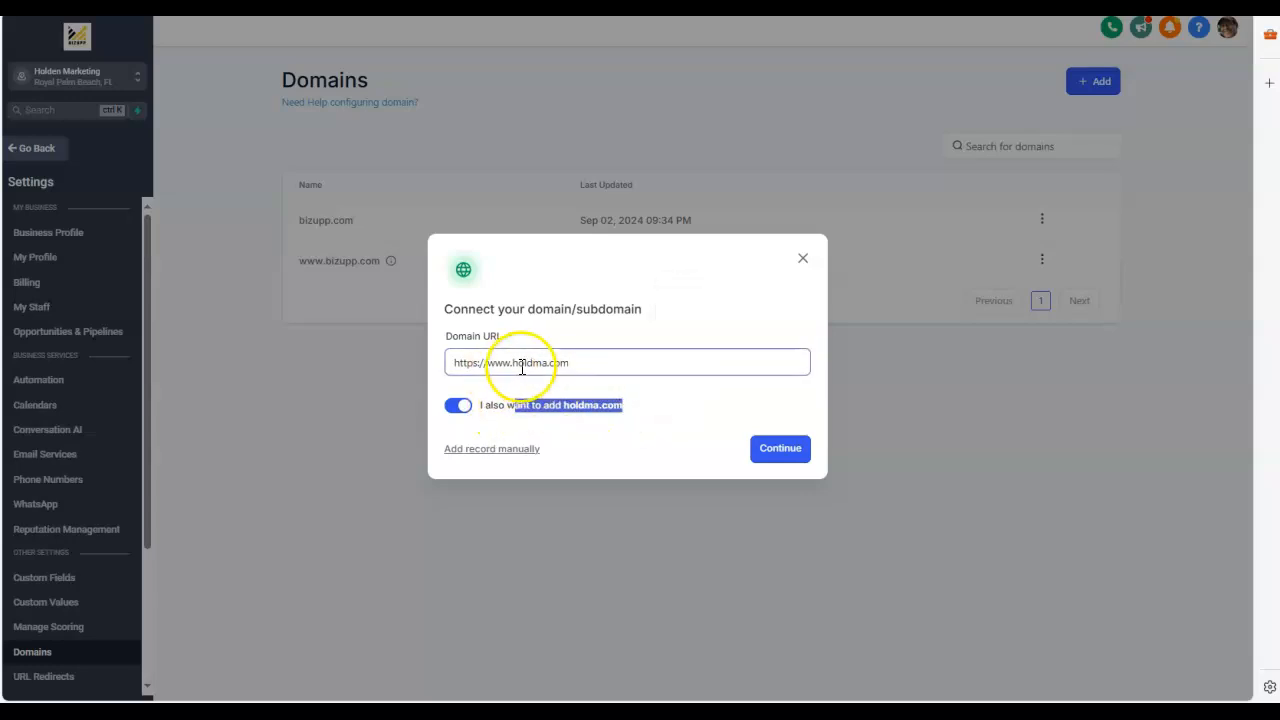
left_click_drag(514, 366, 491, 366)
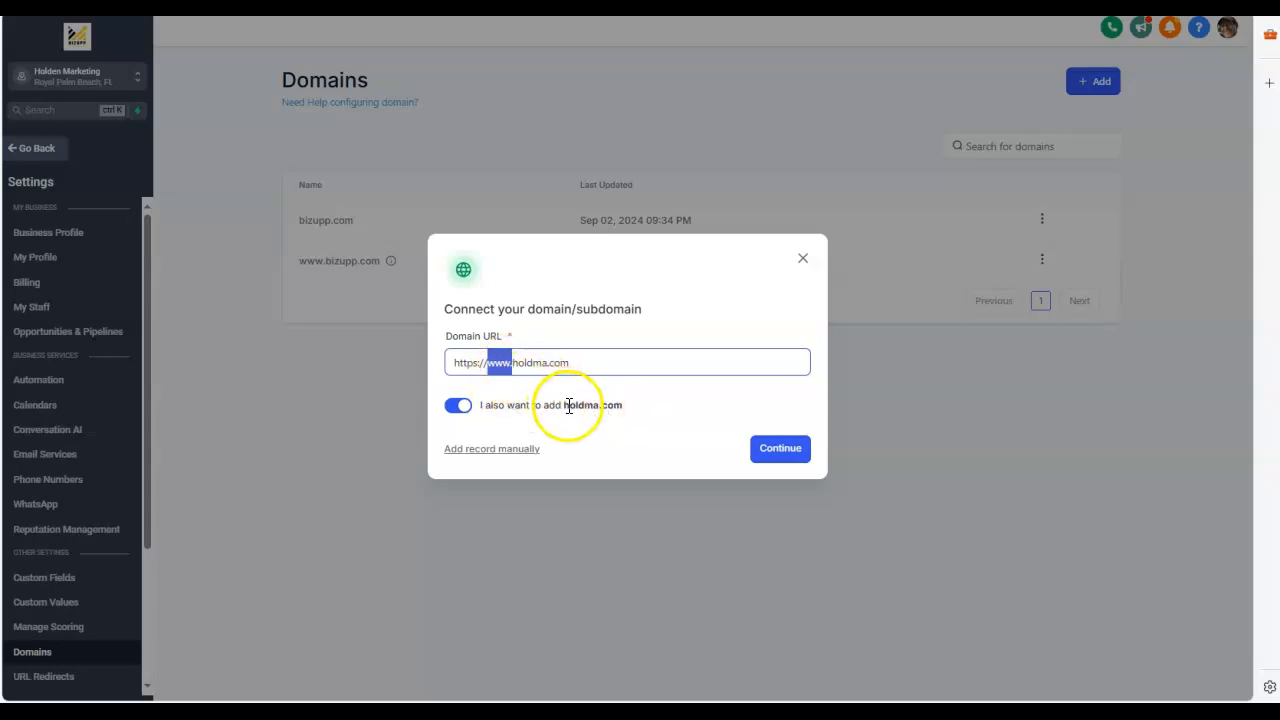
left_click_drag(563, 405, 622, 407)
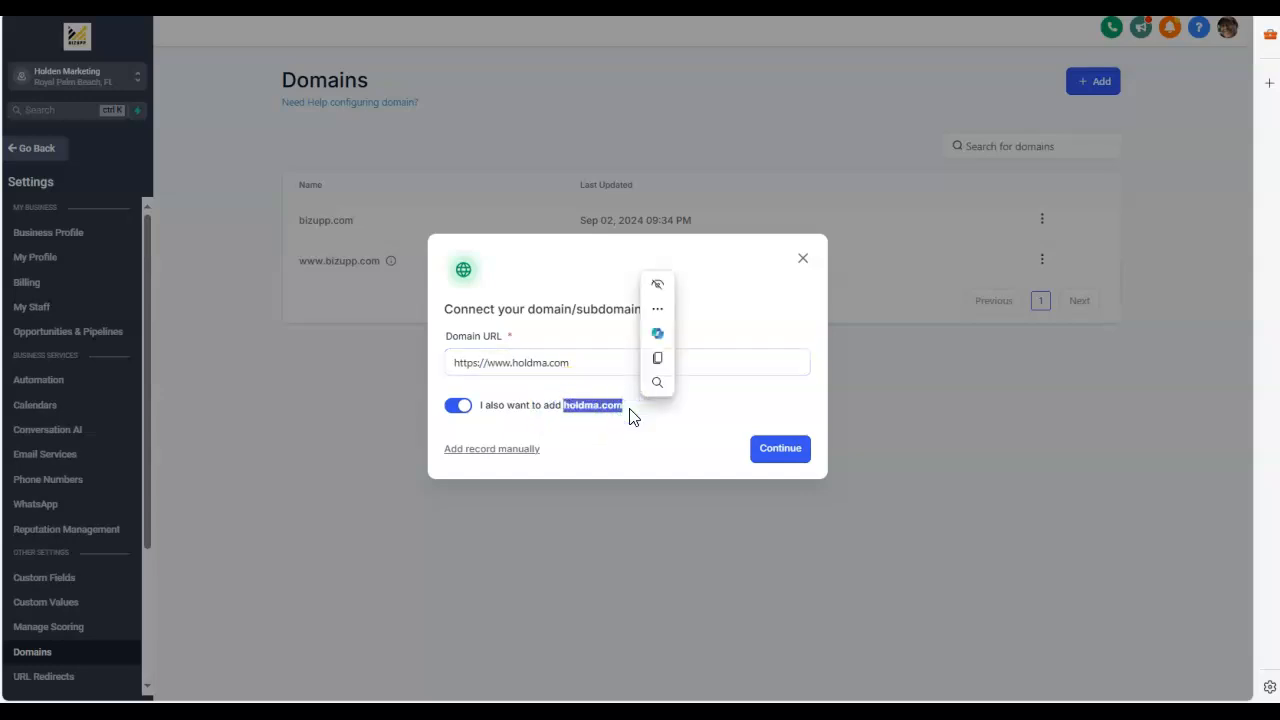
left_click(632, 425)
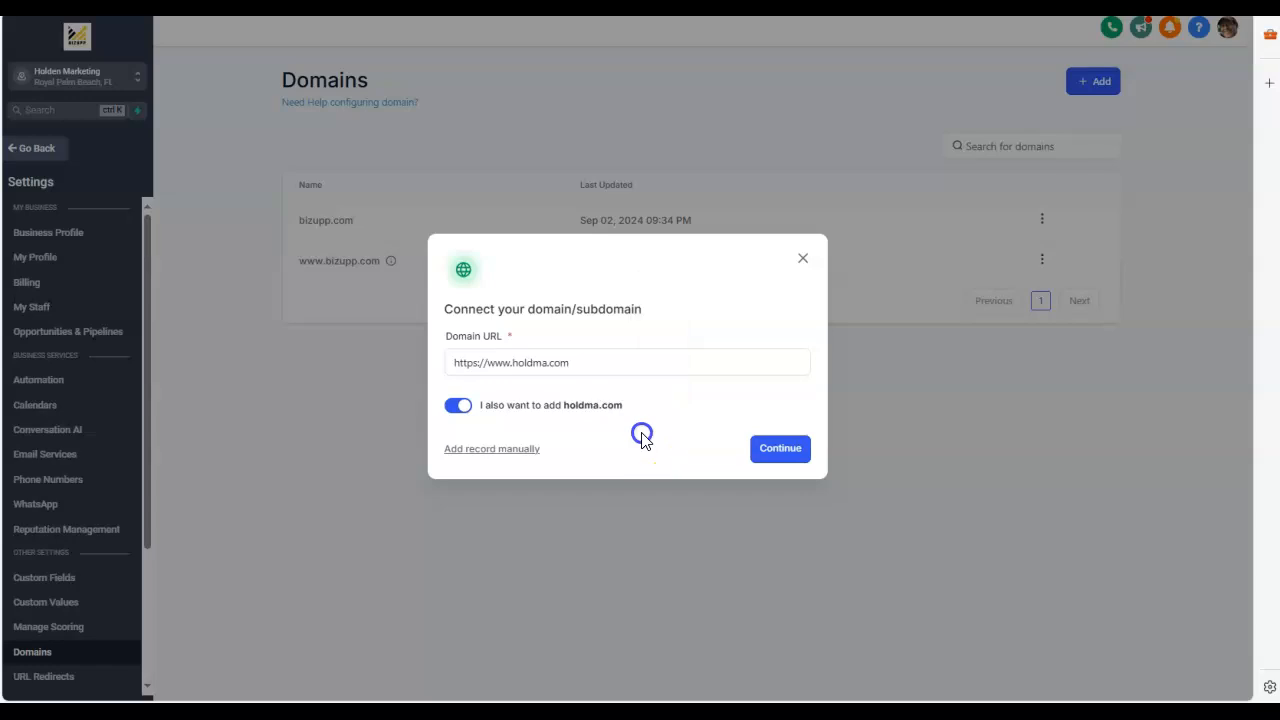
left_click(772, 456)
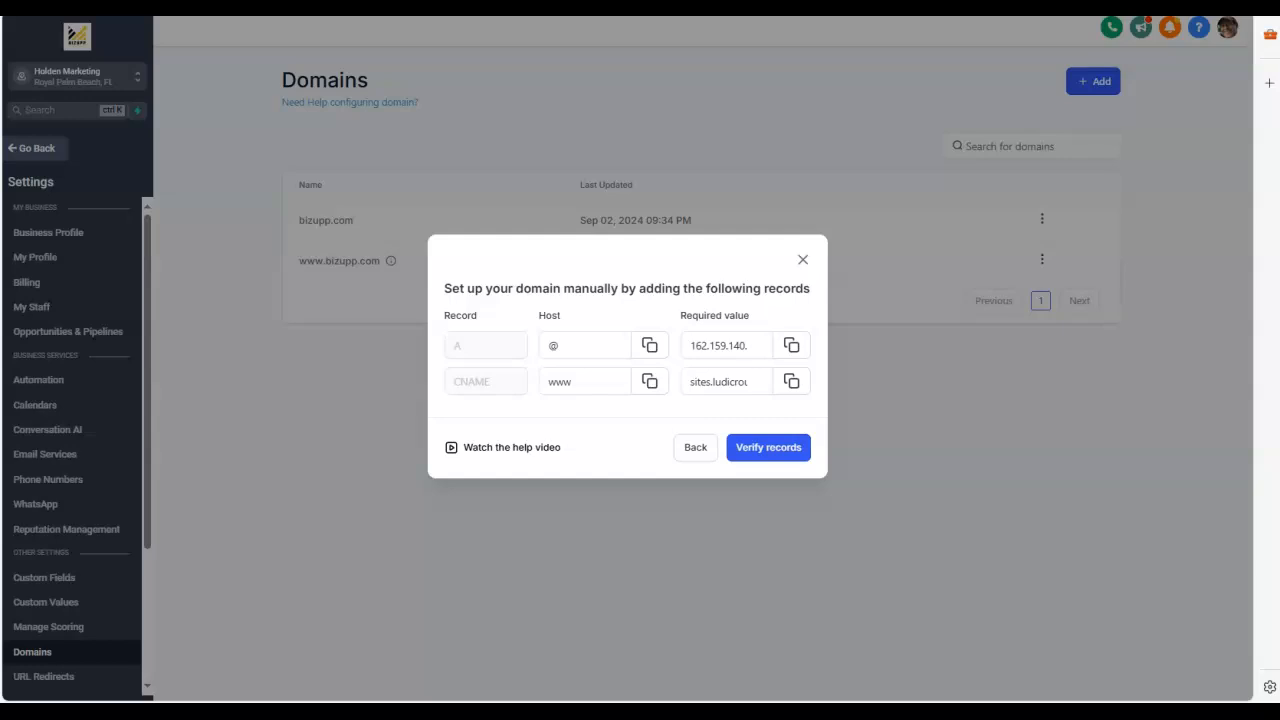
Step: Open the godaddy.com website in a new browser tab
key("ctrl+t")
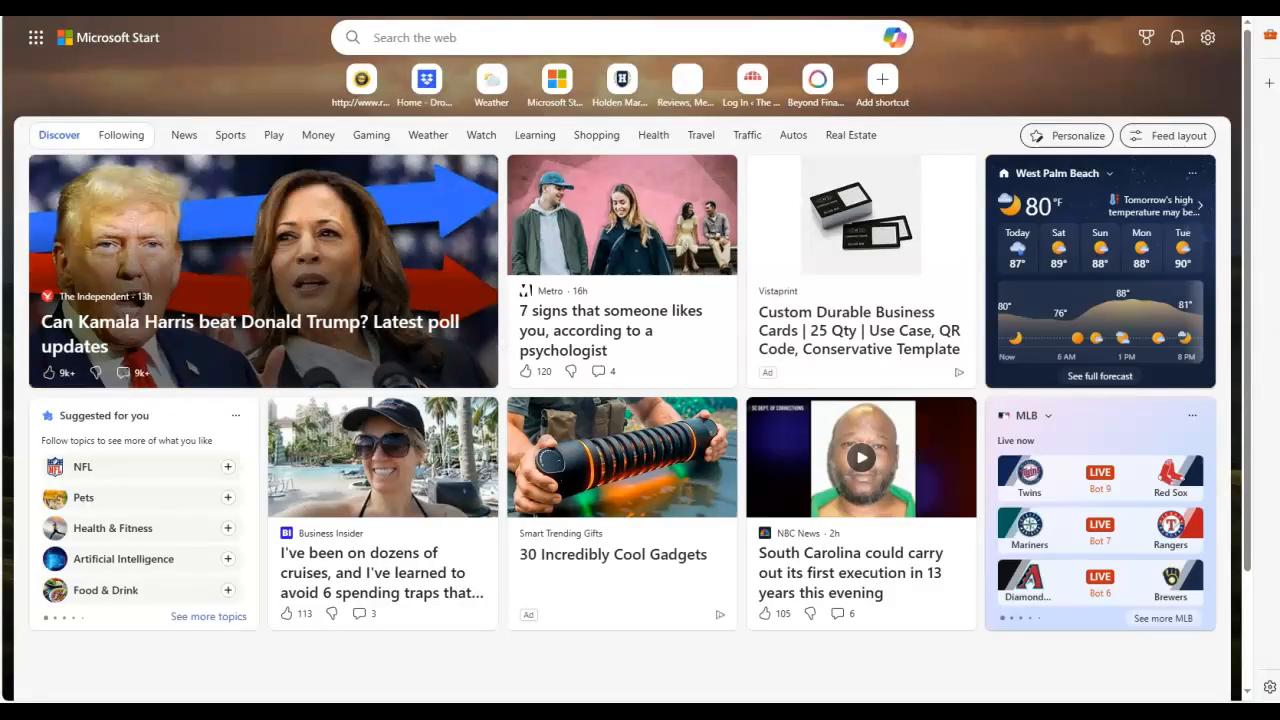
type("godaddy")
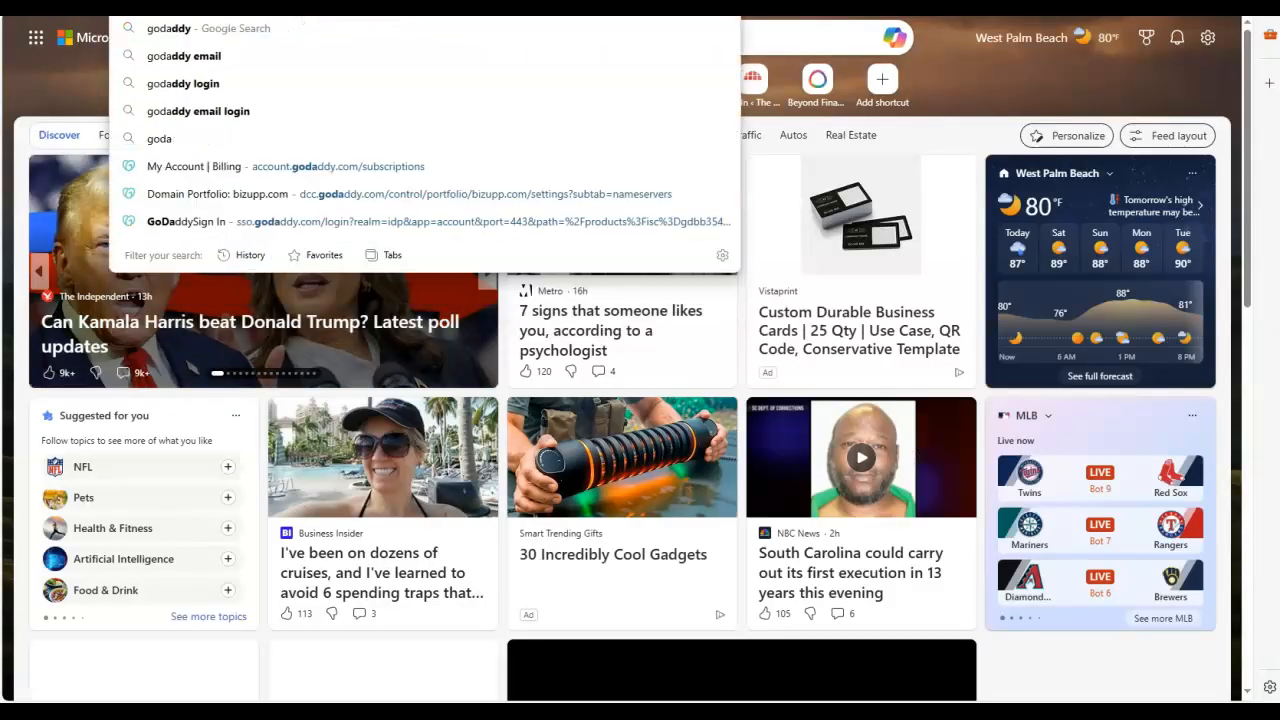
type(".com")
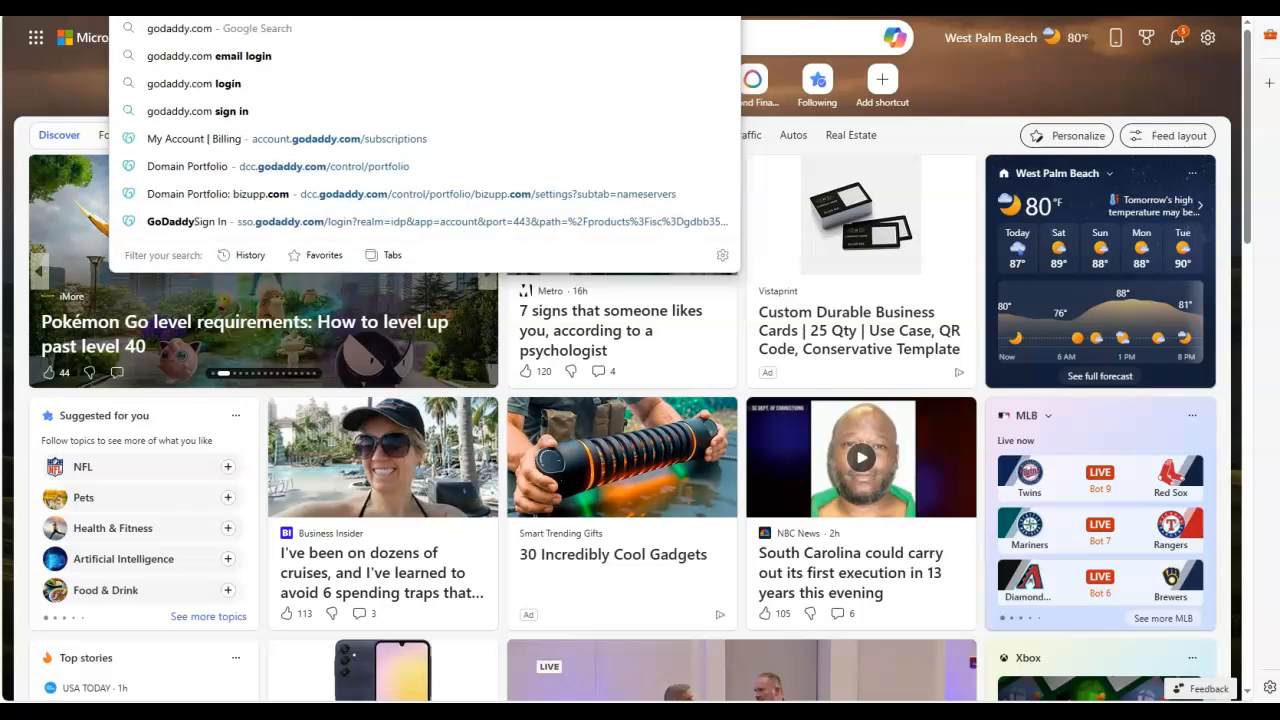
key("Return")
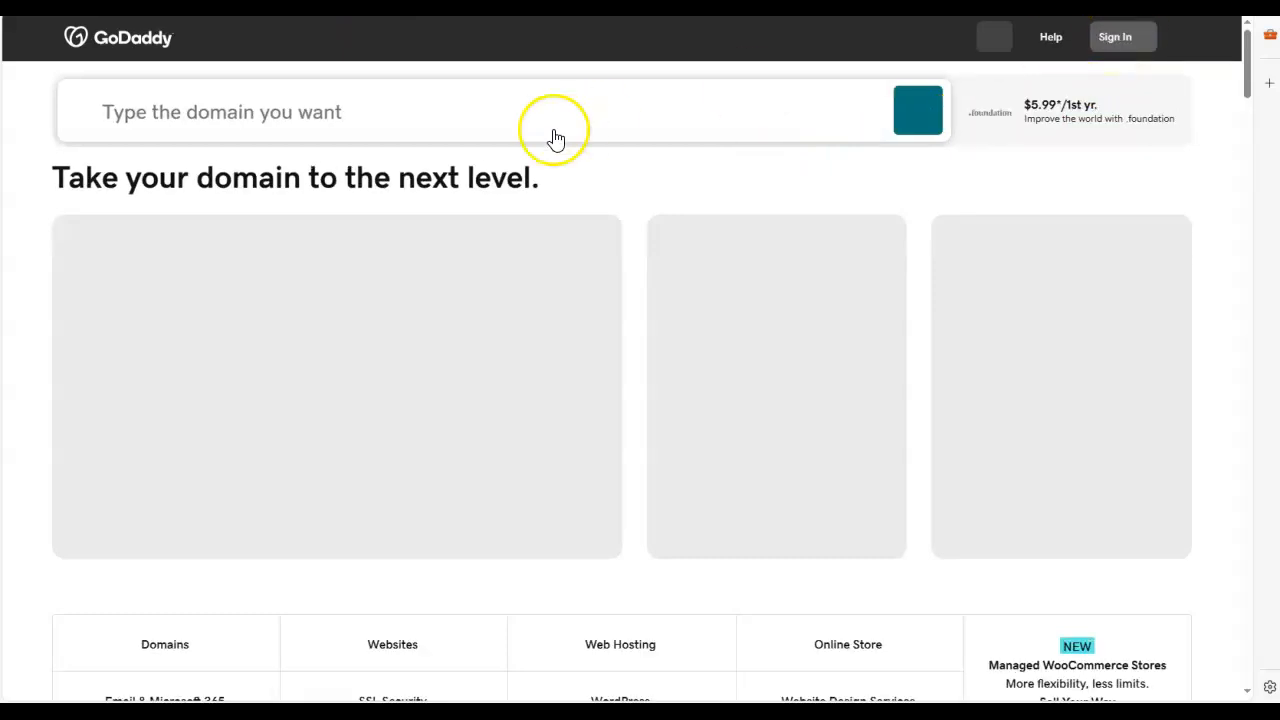
Step: Search GoDaddy for the domain travelwithderrick.com
left_click(422, 107)
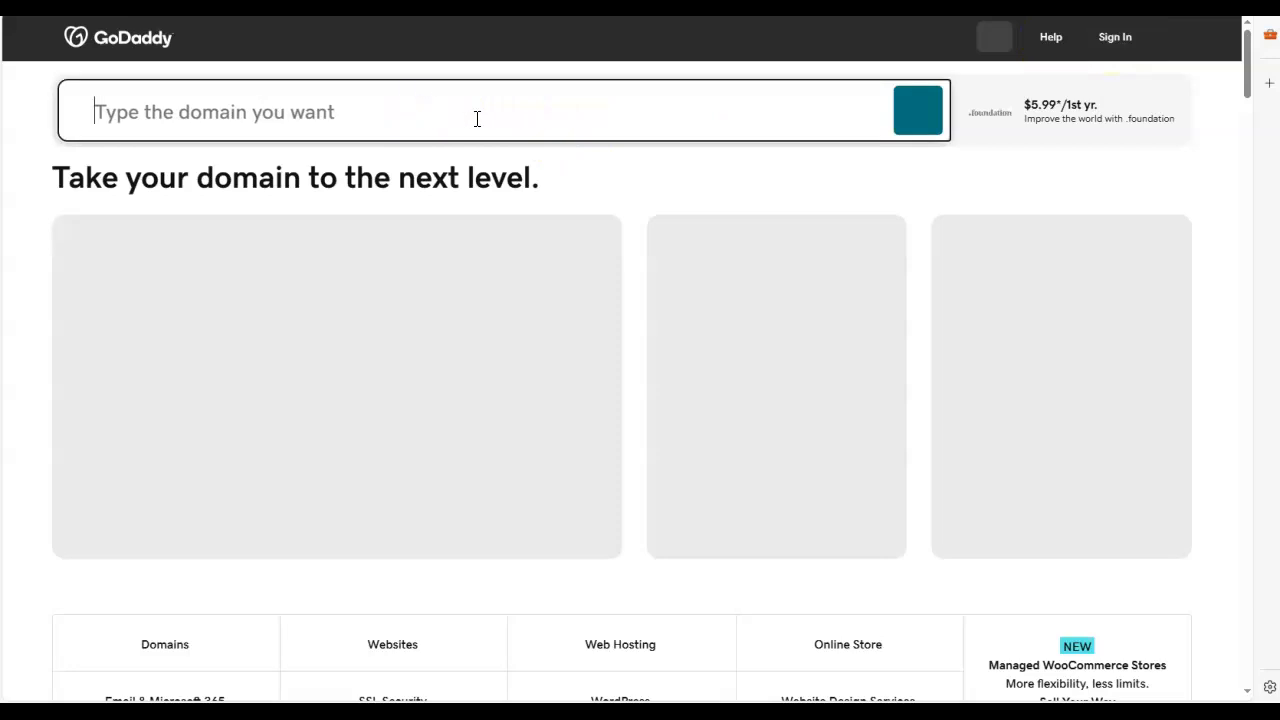
type("tra")
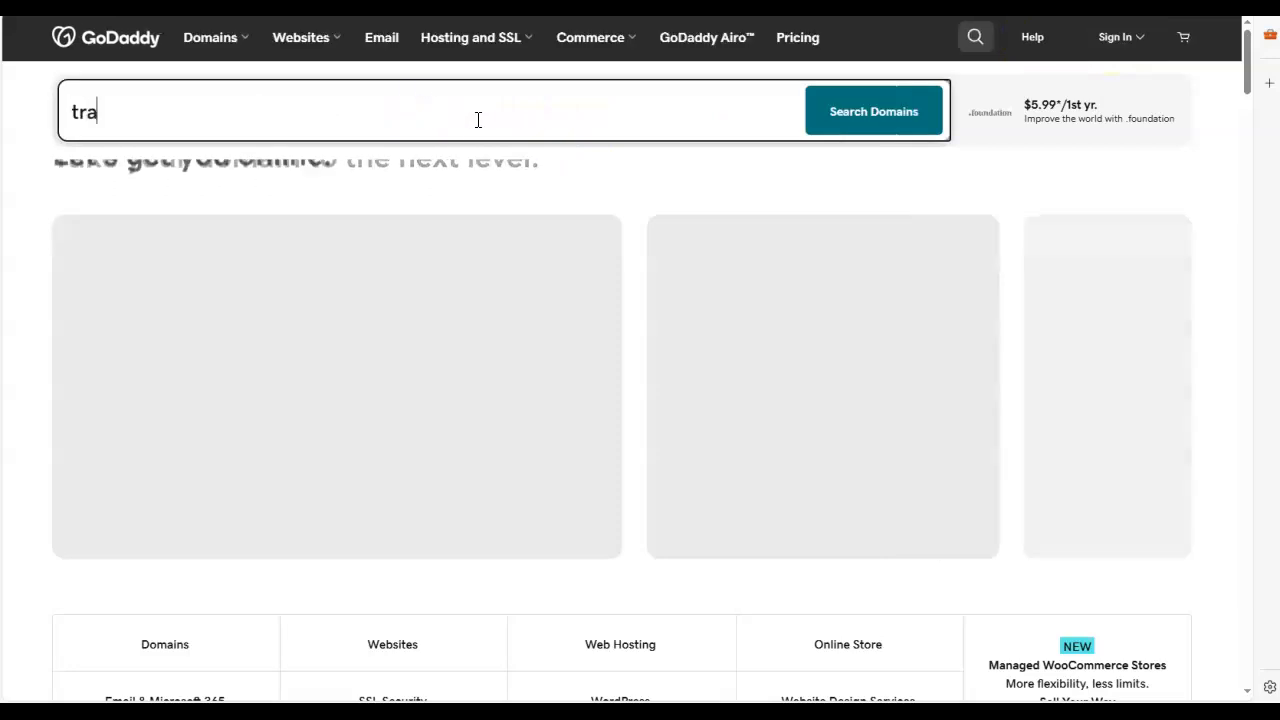
type("velwi")
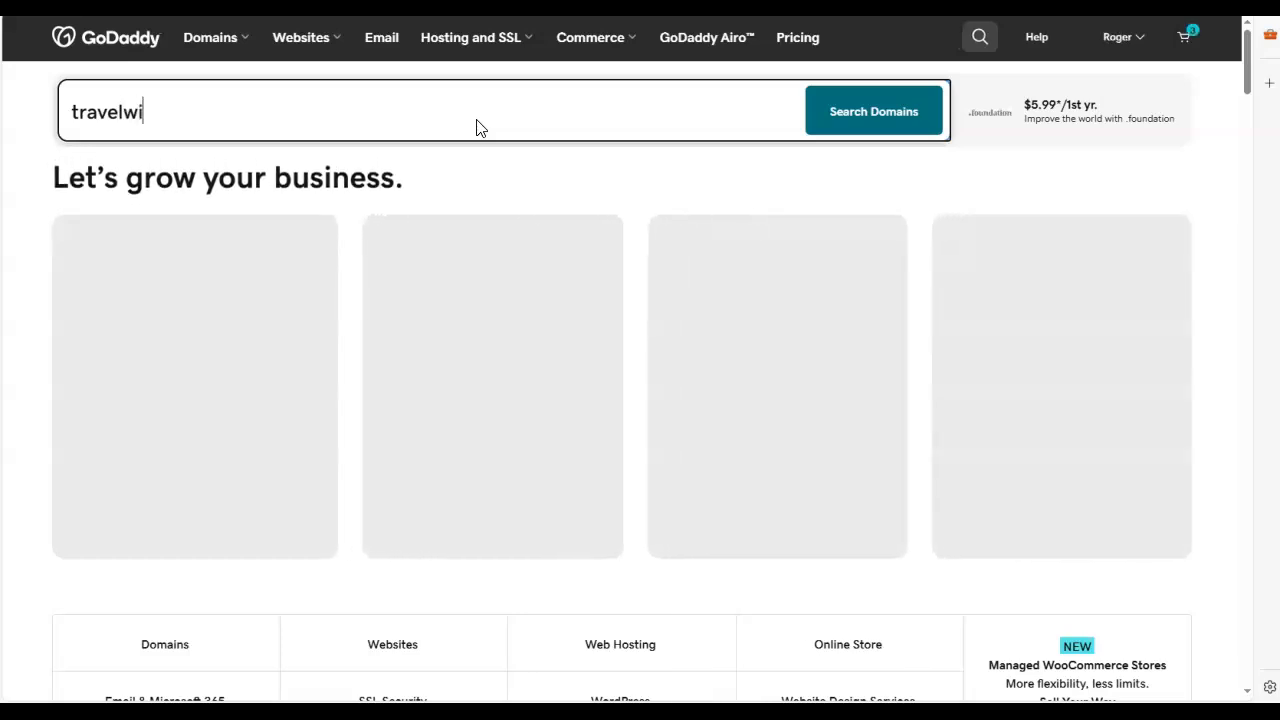
type("thderric")
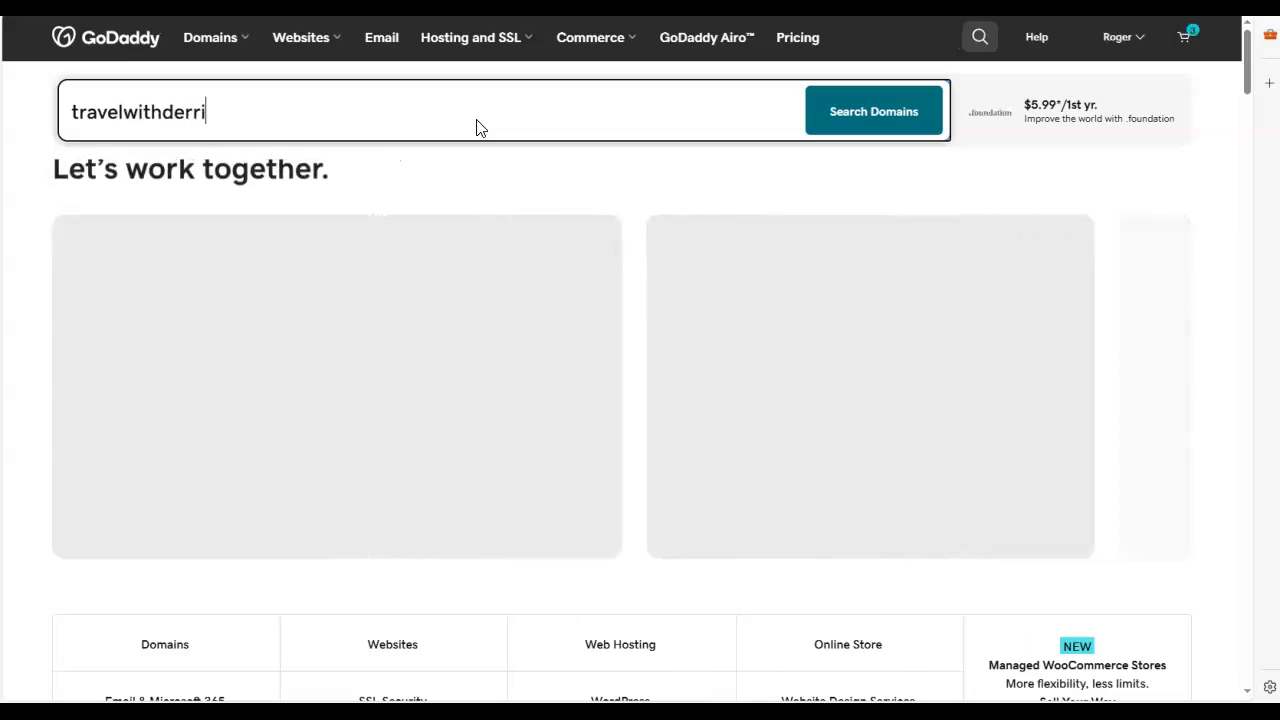
type("k.com")
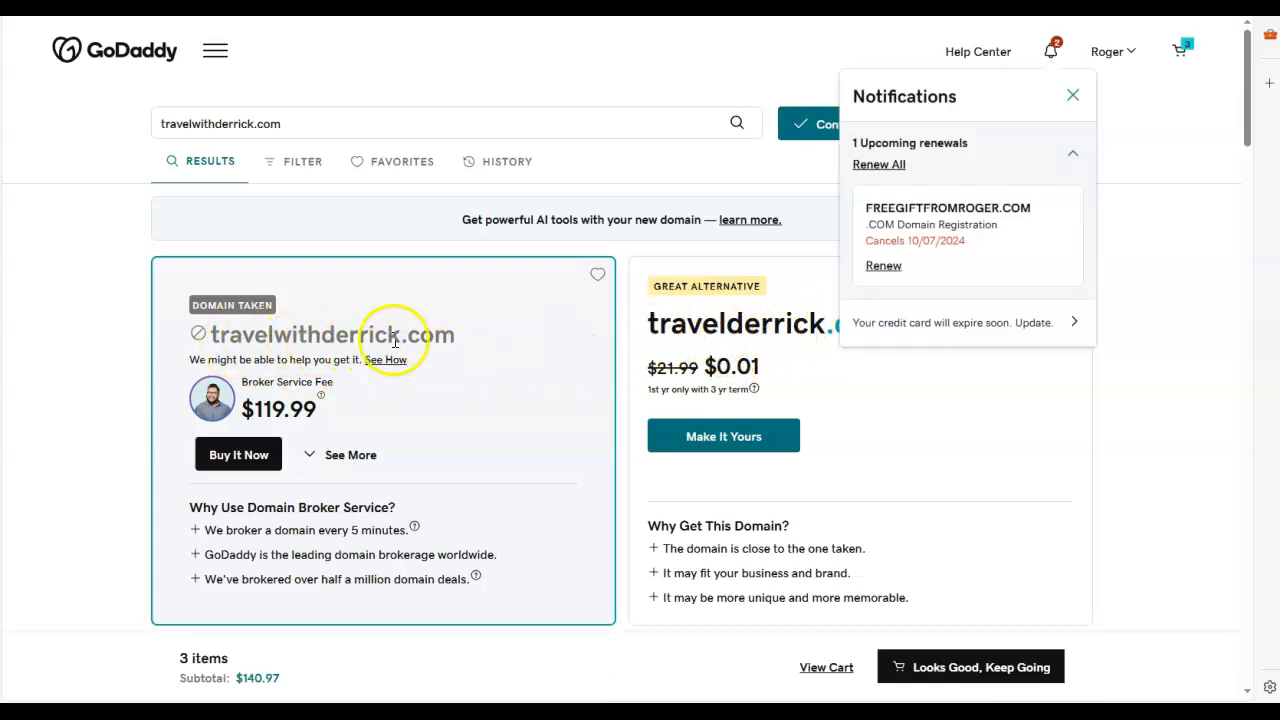
Step: Examine the broker offer for travelwithderrick.com and the suggested alternative travelderrick.com
left_click_drag(163, 266, 304, 419)
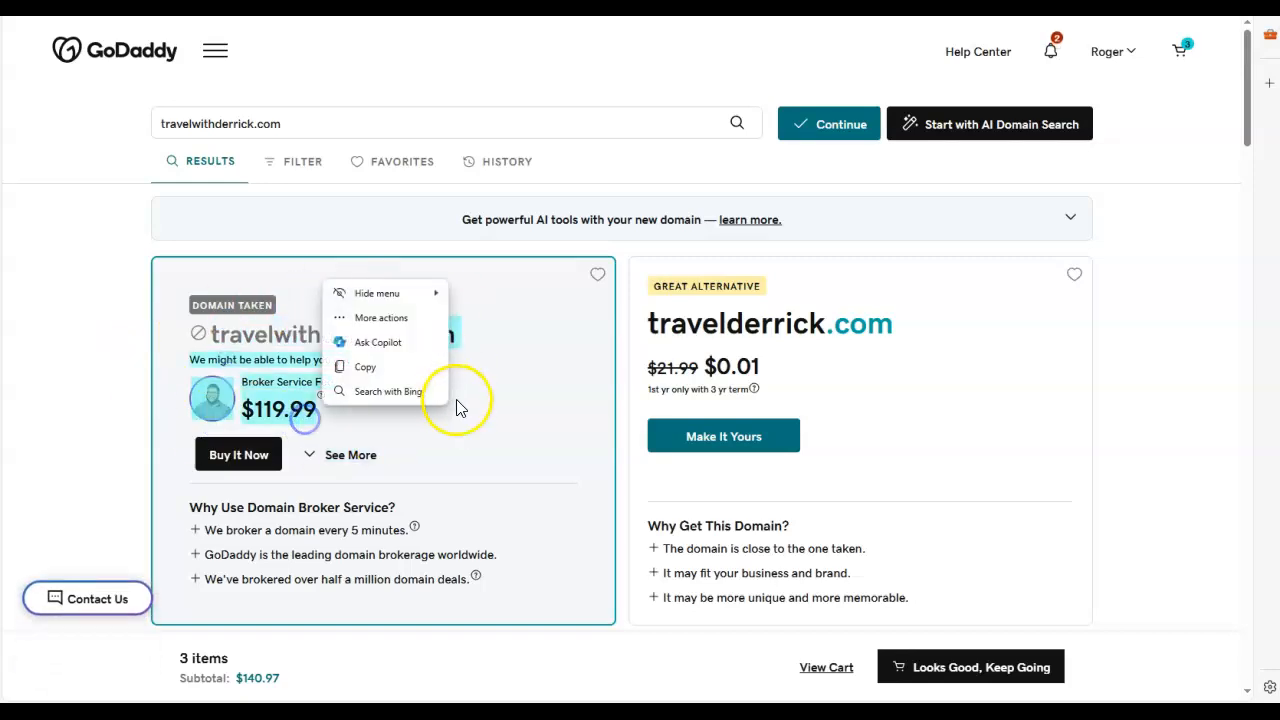
left_click(469, 406)
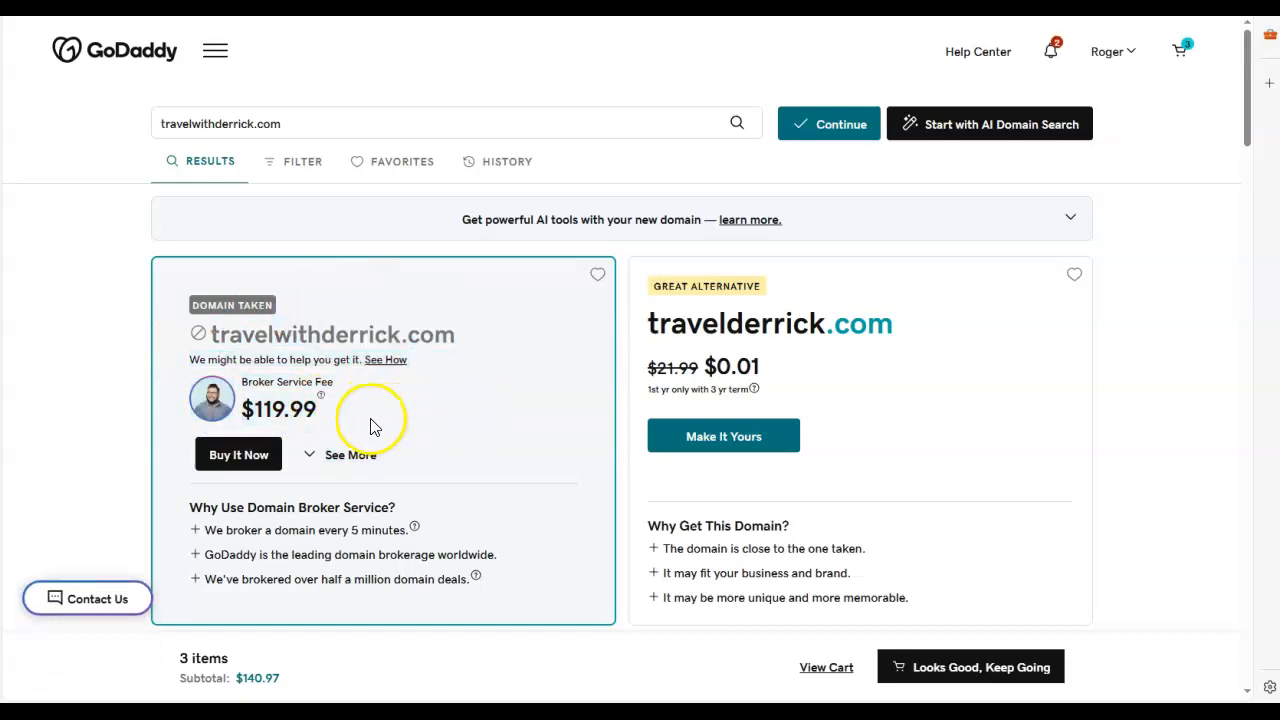
scroll(374, 429, "down", 1)
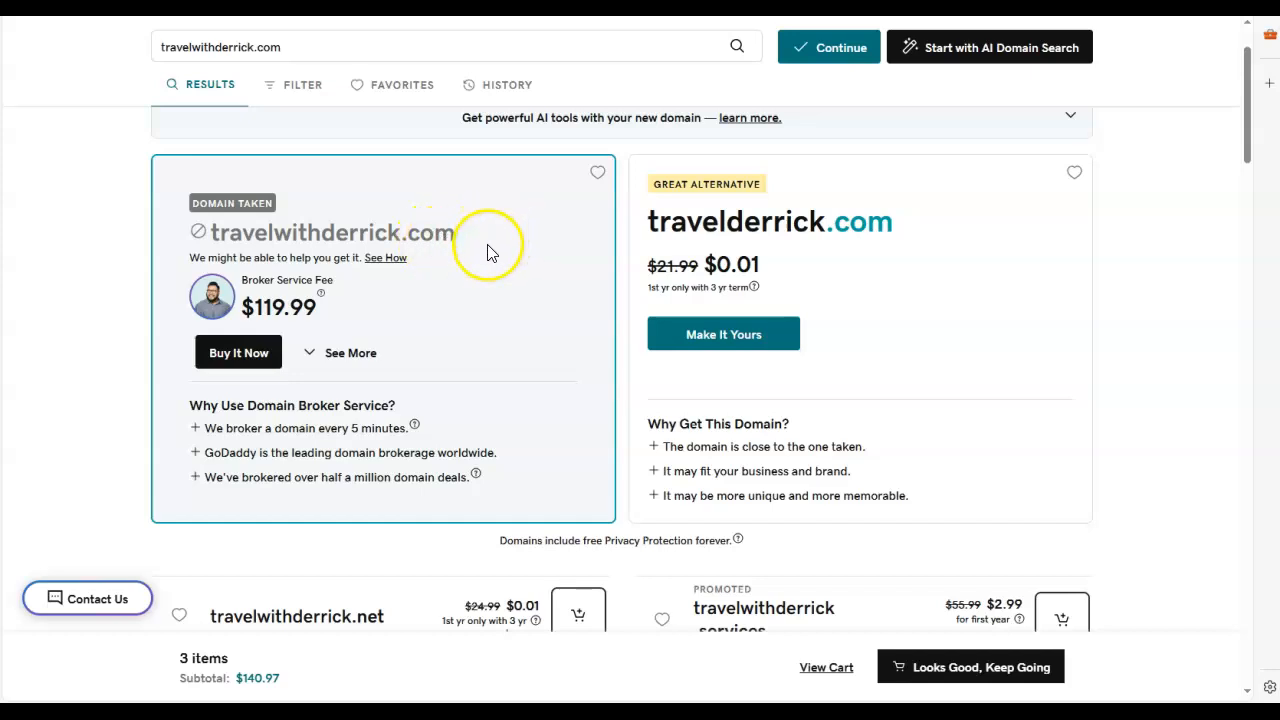
left_click(906, 225)
left_click_drag(897, 228, 648, 236)
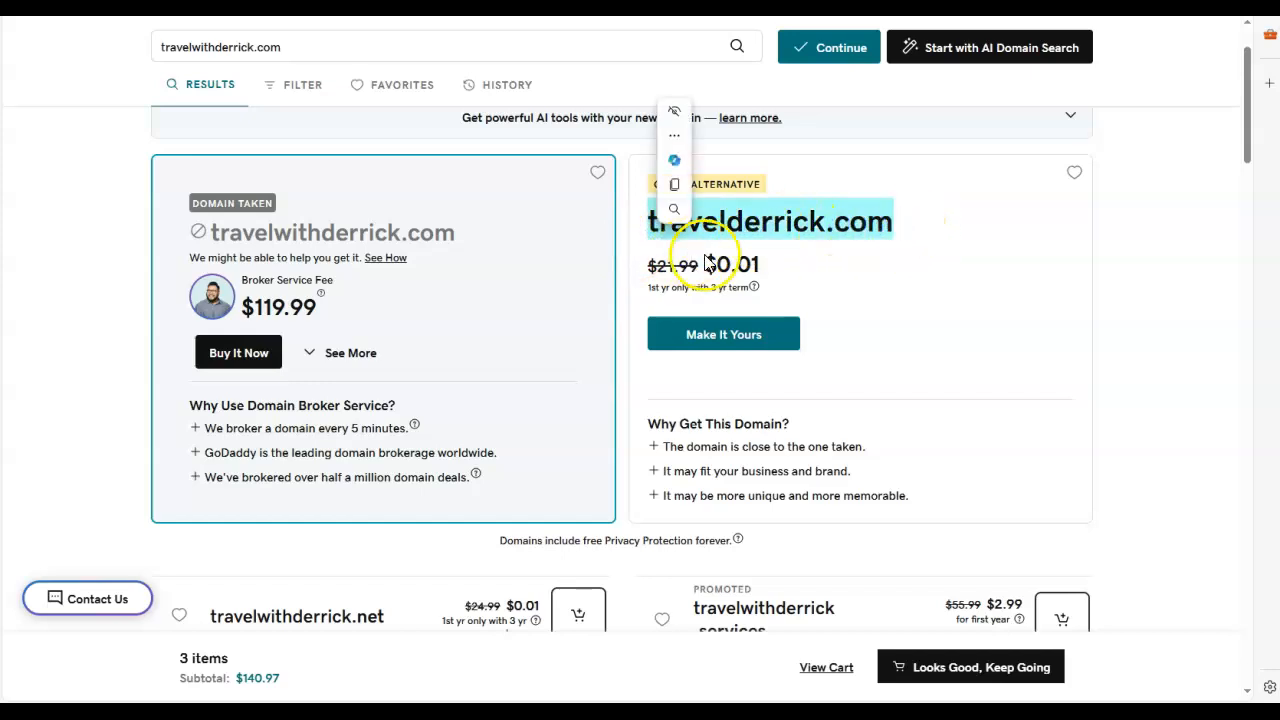
Step: Look through the list of alternative domains and compare the .com endings of the two featured results
scroll(928, 325, "down", 2)
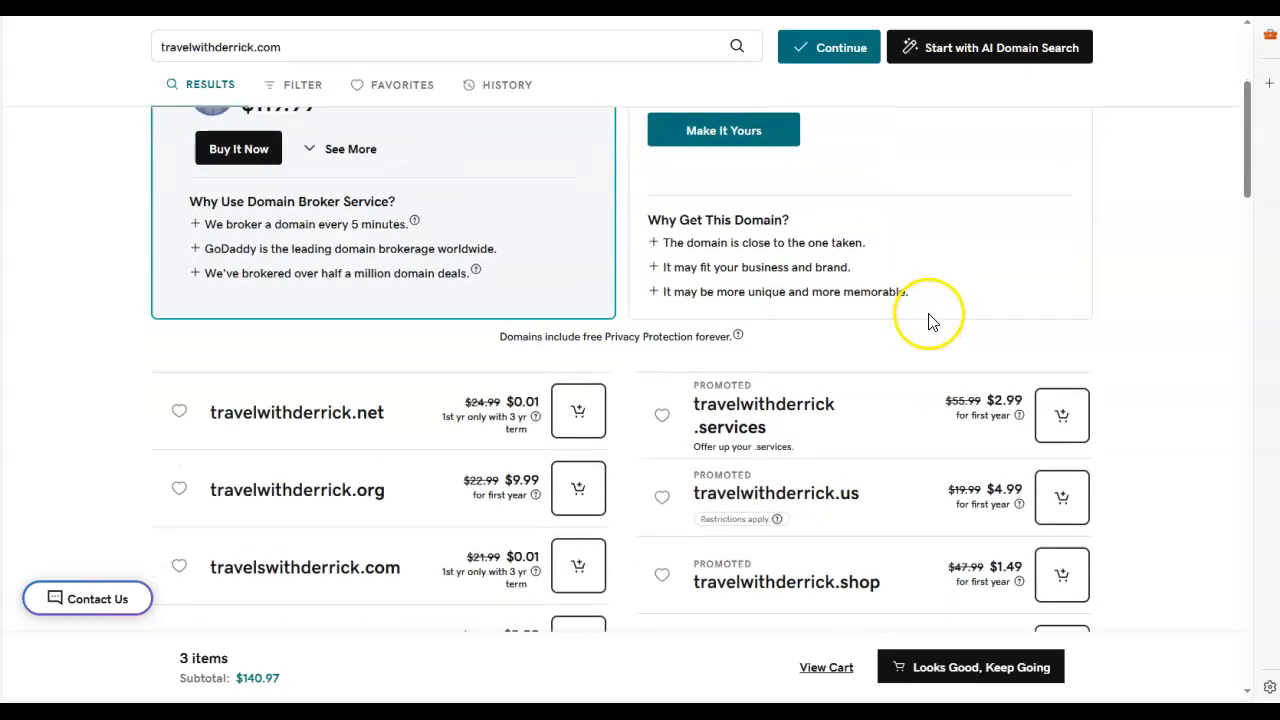
scroll(740, 308, "down", 1)
scroll(409, 346, "down", 1)
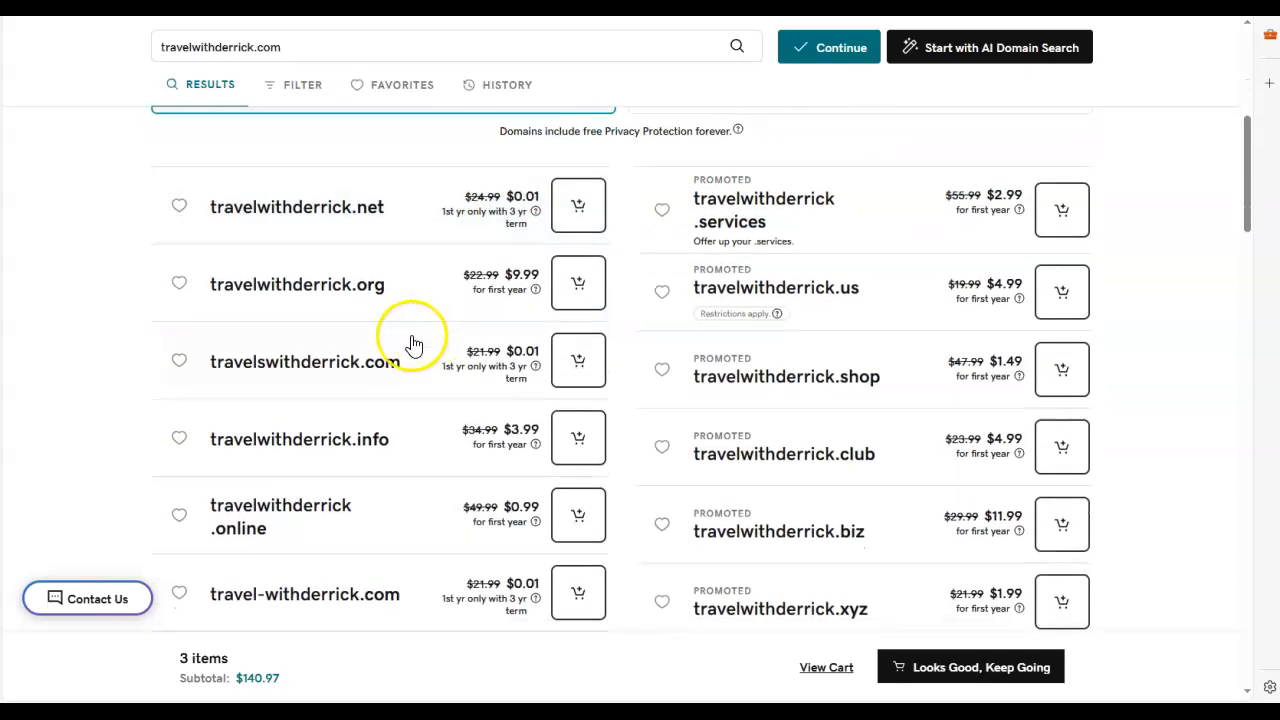
scroll(425, 255, "up", 3)
scroll(420, 200, "up", 1)
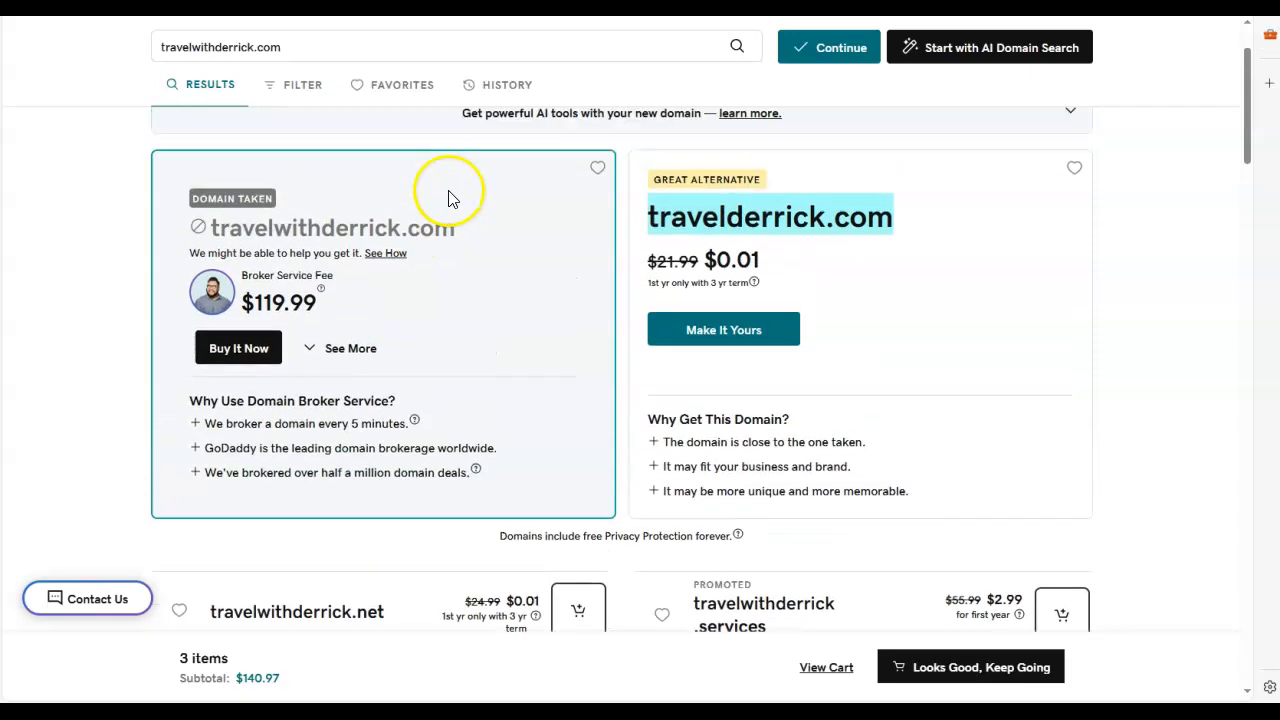
left_click_drag(455, 240, 415, 244)
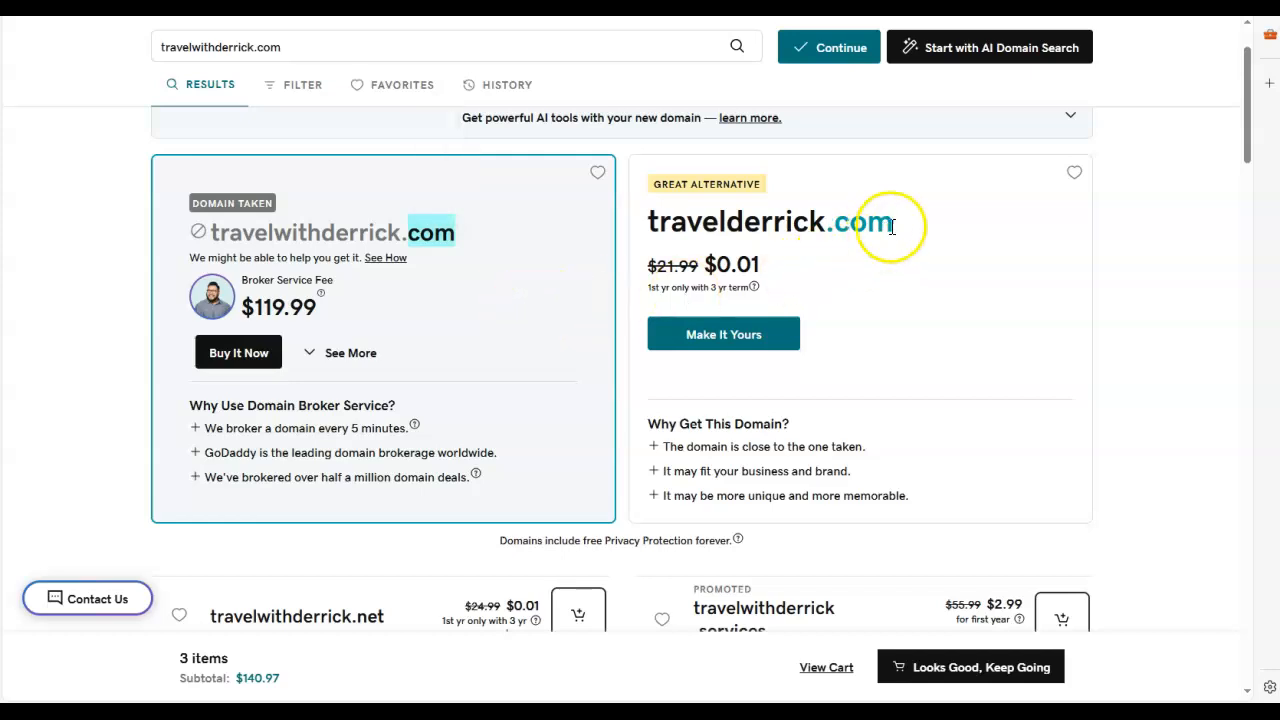
left_click_drag(894, 223, 858, 224)
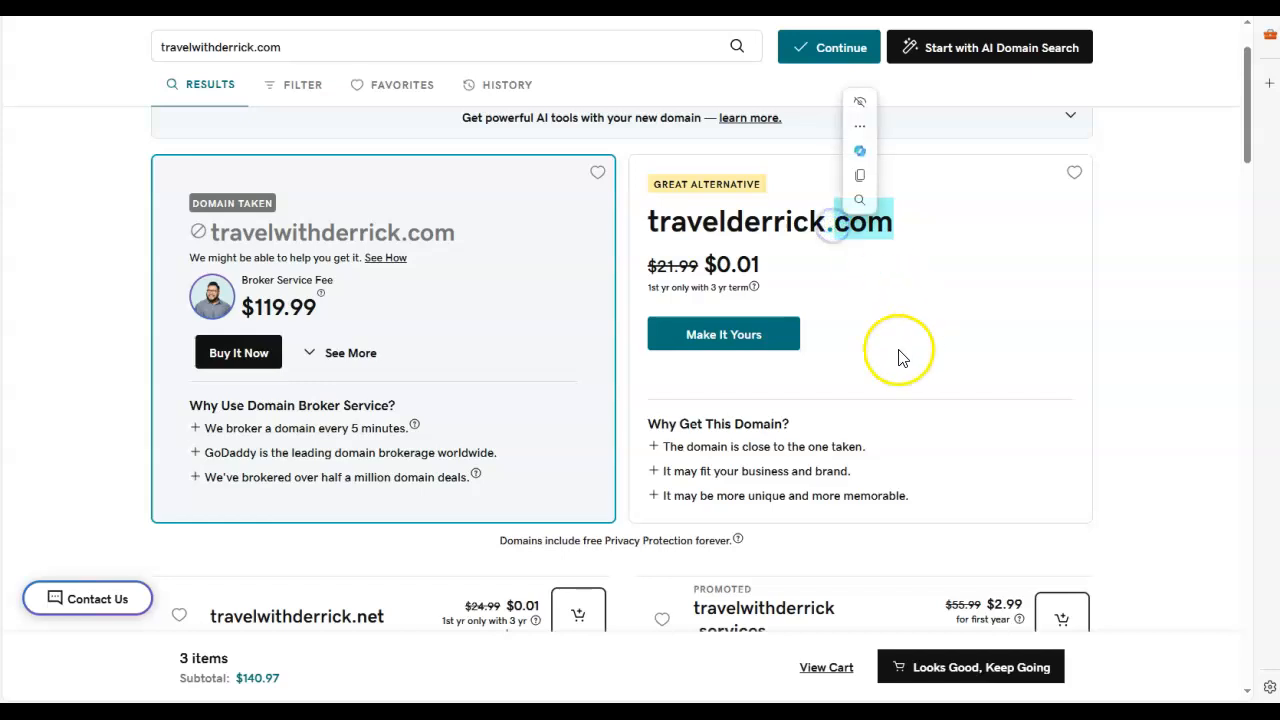
Step: Mark travelswithderrick.com as a favorite in the list of alternative domains
scroll(871, 380, "down", 4)
scroll(750, 370, "down", 1)
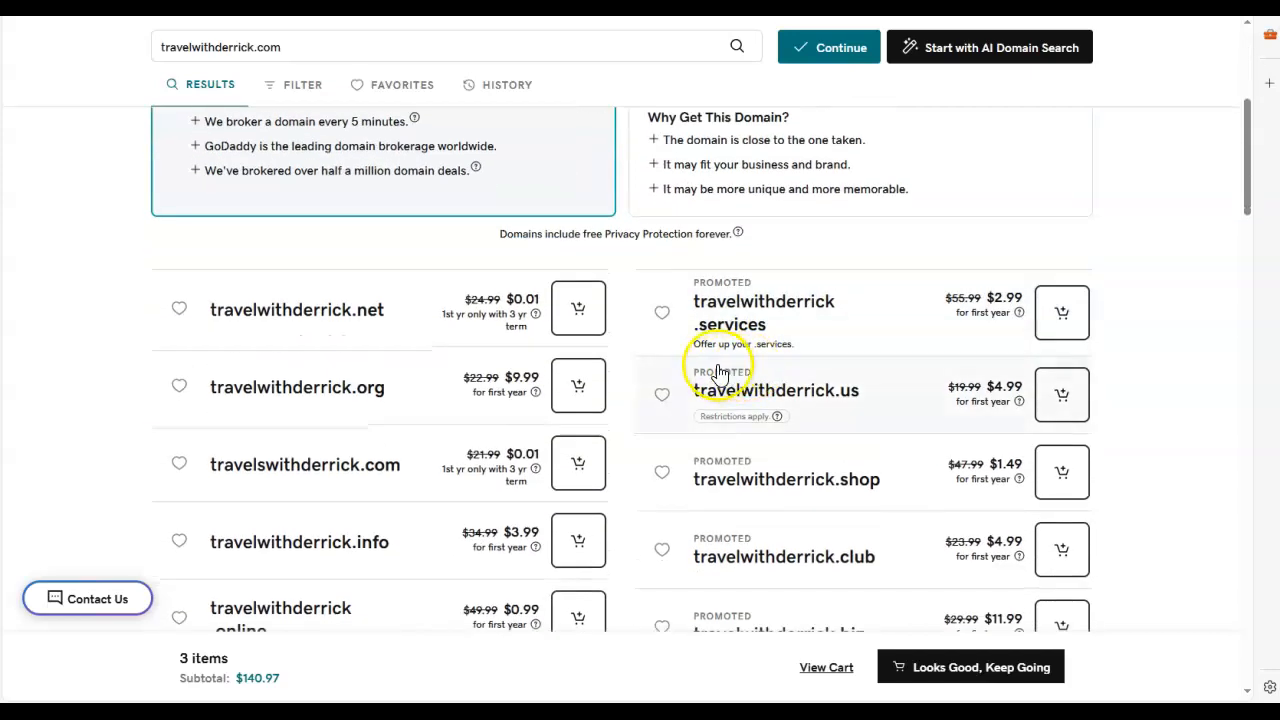
scroll(416, 333, "down", 1)
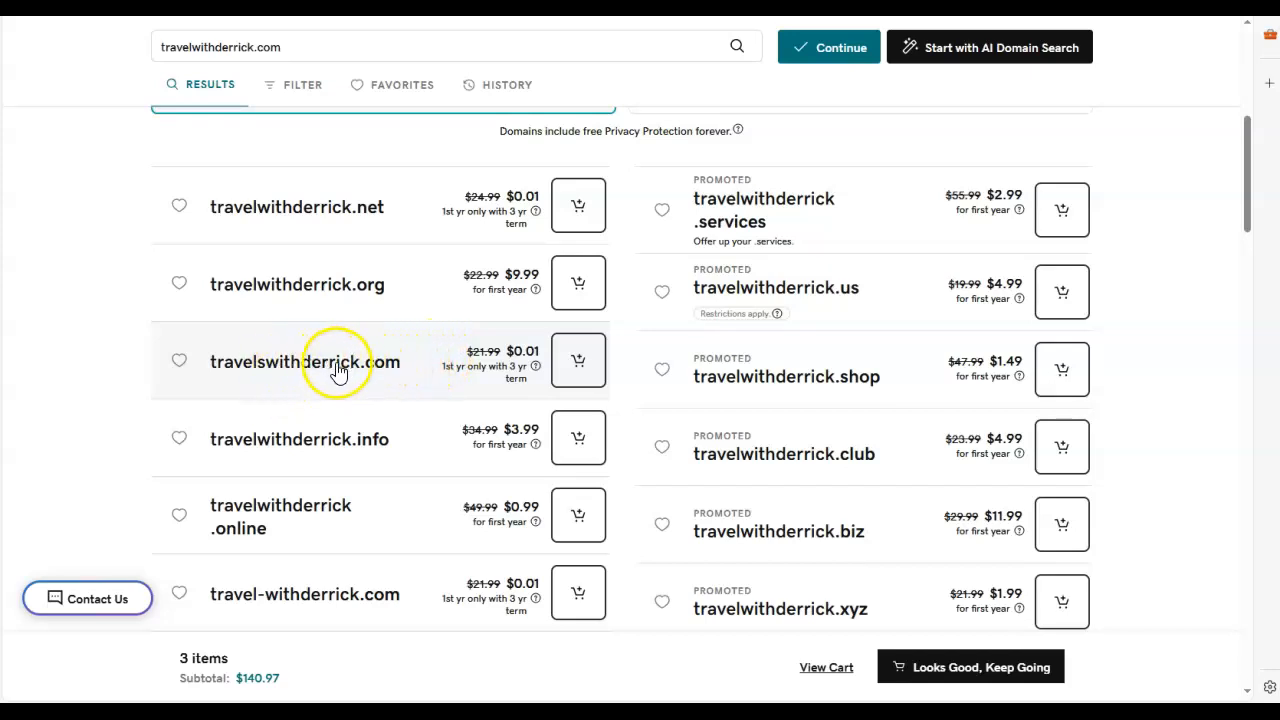
left_click_drag(408, 363, 220, 368)
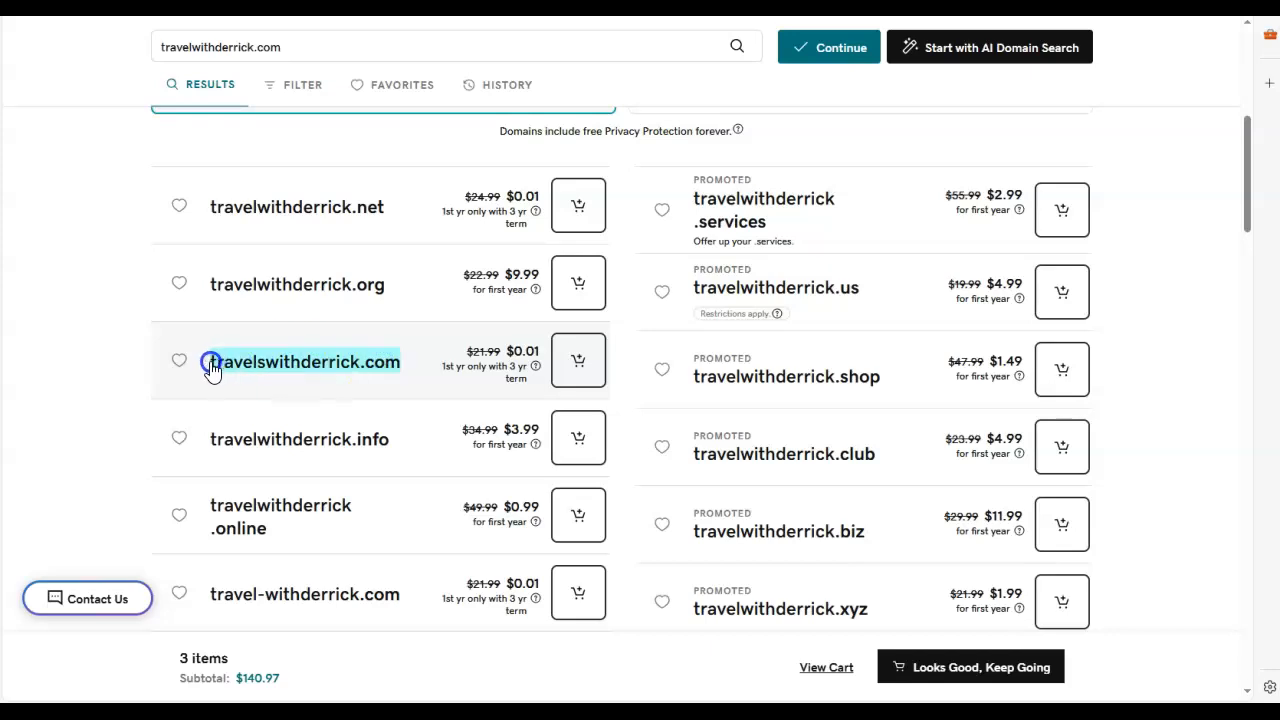
left_click(181, 367)
left_click(180, 362)
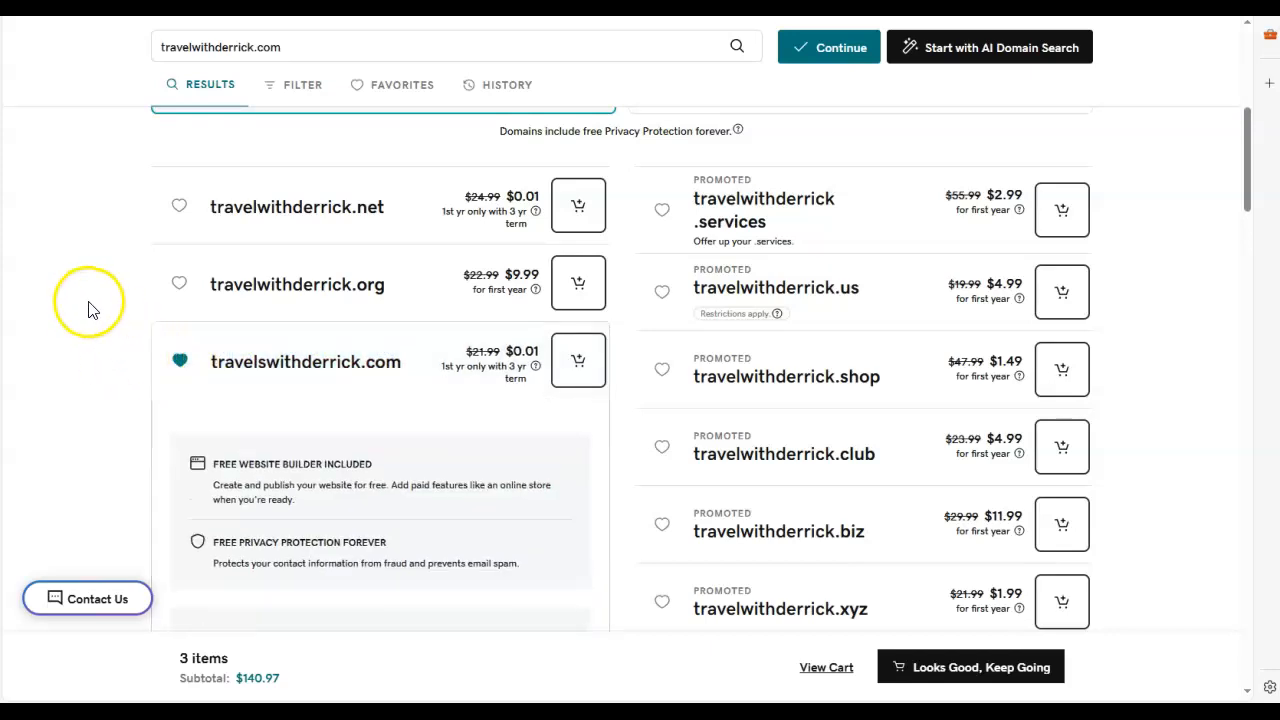
Step: Browse further alternative domains, expanding the details of travelwithderrick.co and travelwithderrick.ai and checking the .ai price
scroll(100, 312, "down", 5)
scroll(126, 320, "down", 2)
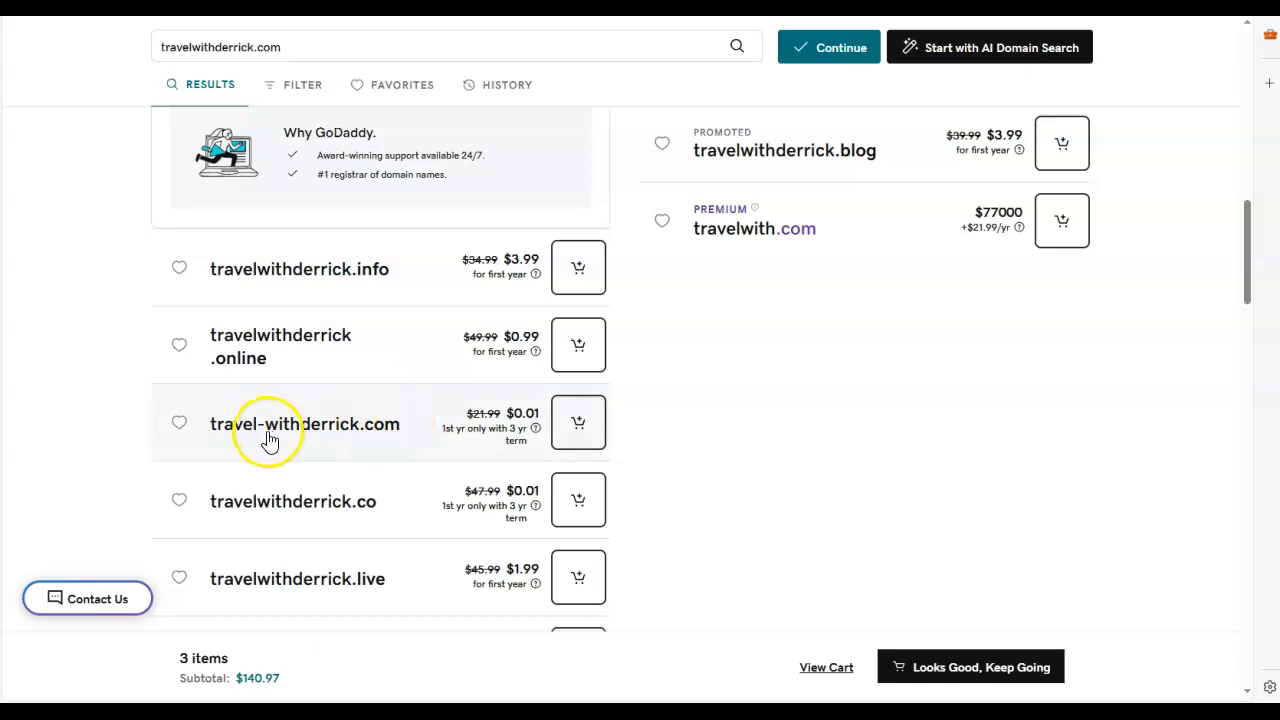
scroll(370, 488, "down", 1)
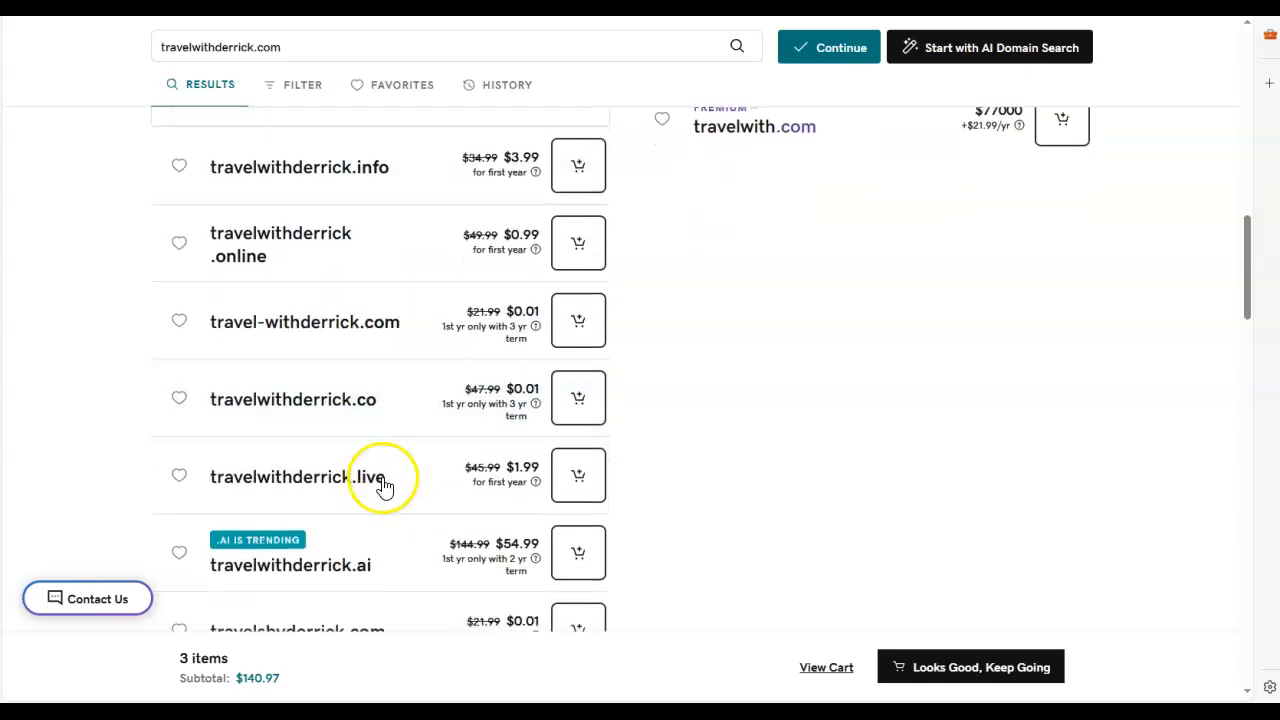
left_click(363, 405)
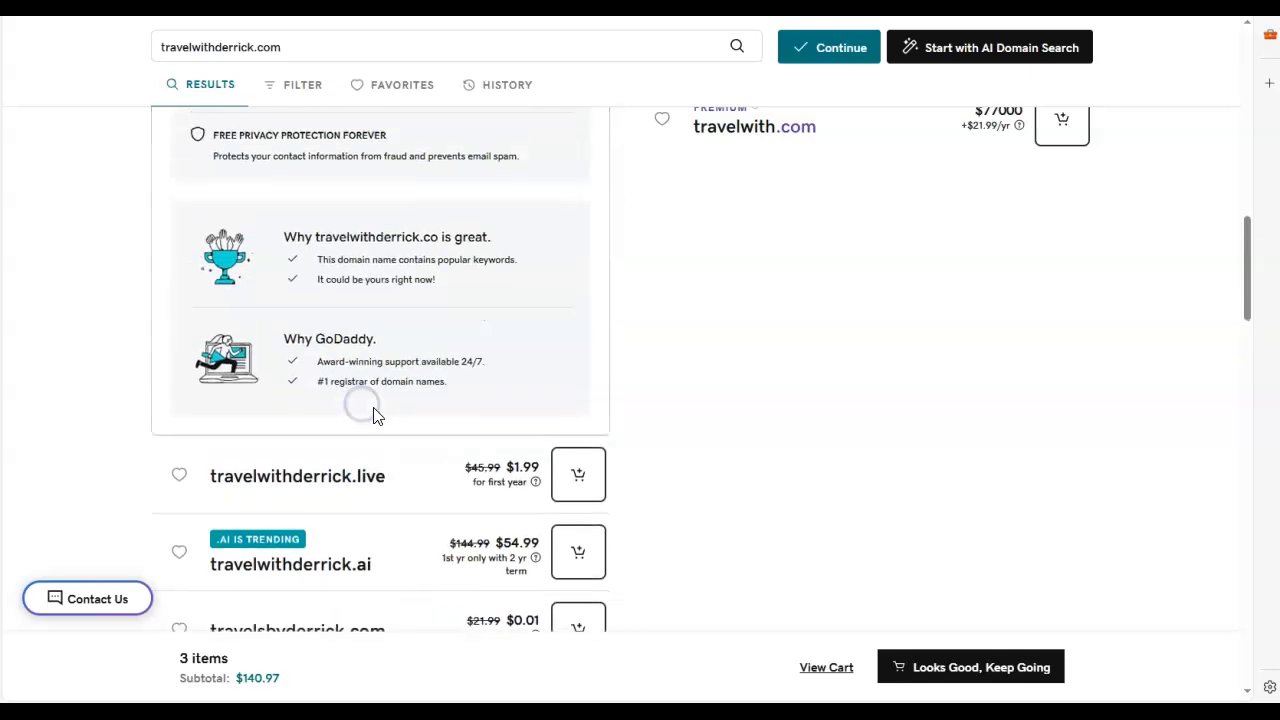
scroll(471, 430, "down", 3)
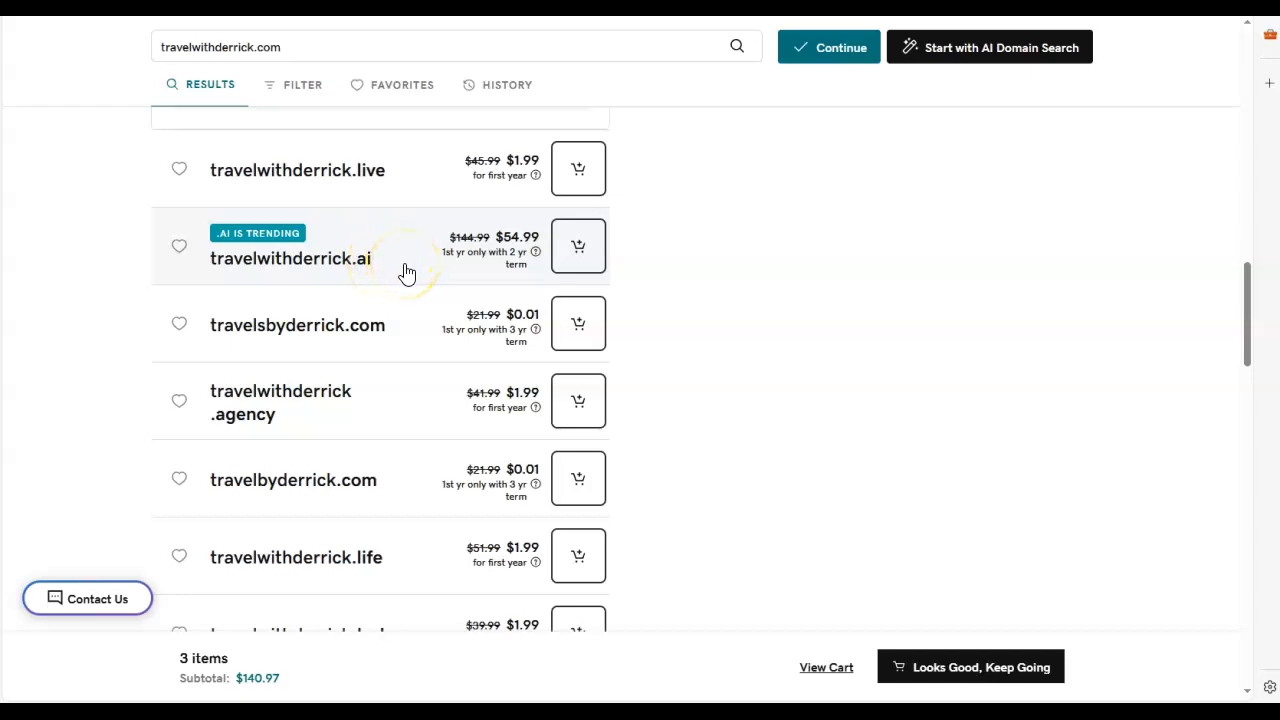
left_click(460, 240)
left_click_drag(539, 245, 538, 246)
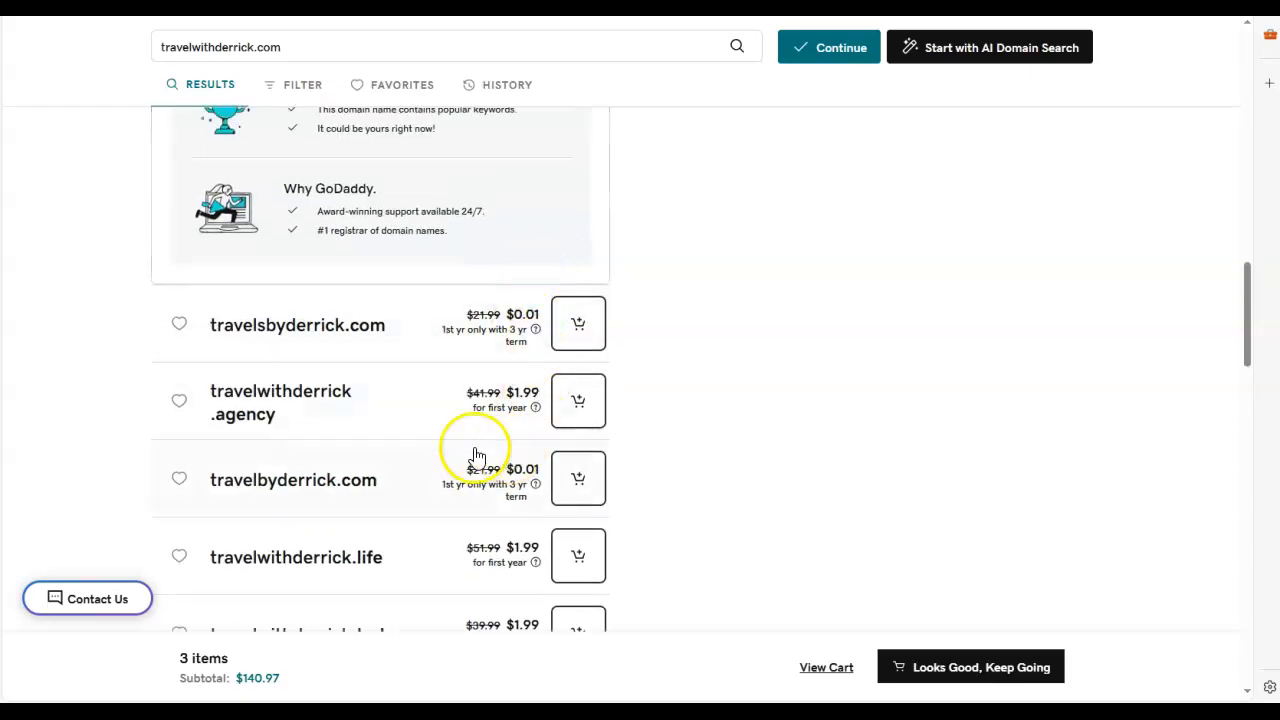
Step: Look through the remaining alternative domains and their first-year prices for travelwithderrick.com, then return to the featured results
scroll(424, 388, "down", 1)
scroll(426, 390, "down", 6)
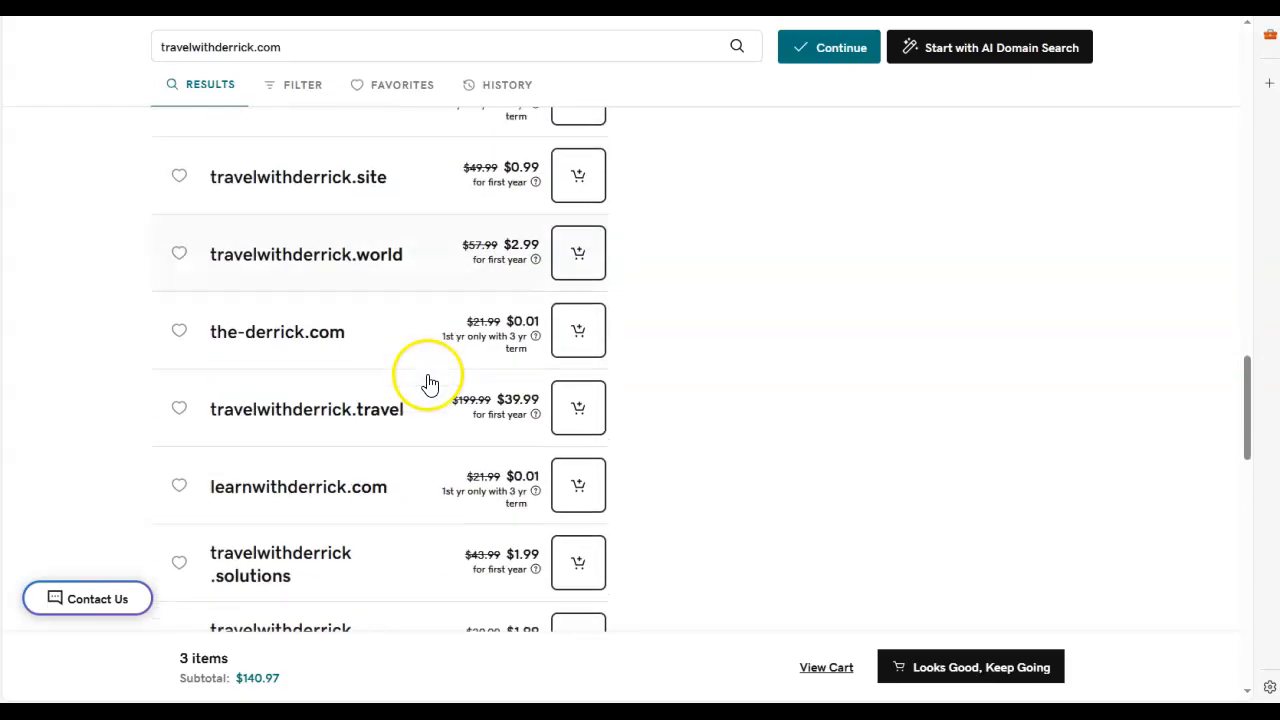
scroll(428, 386, "down", 1)
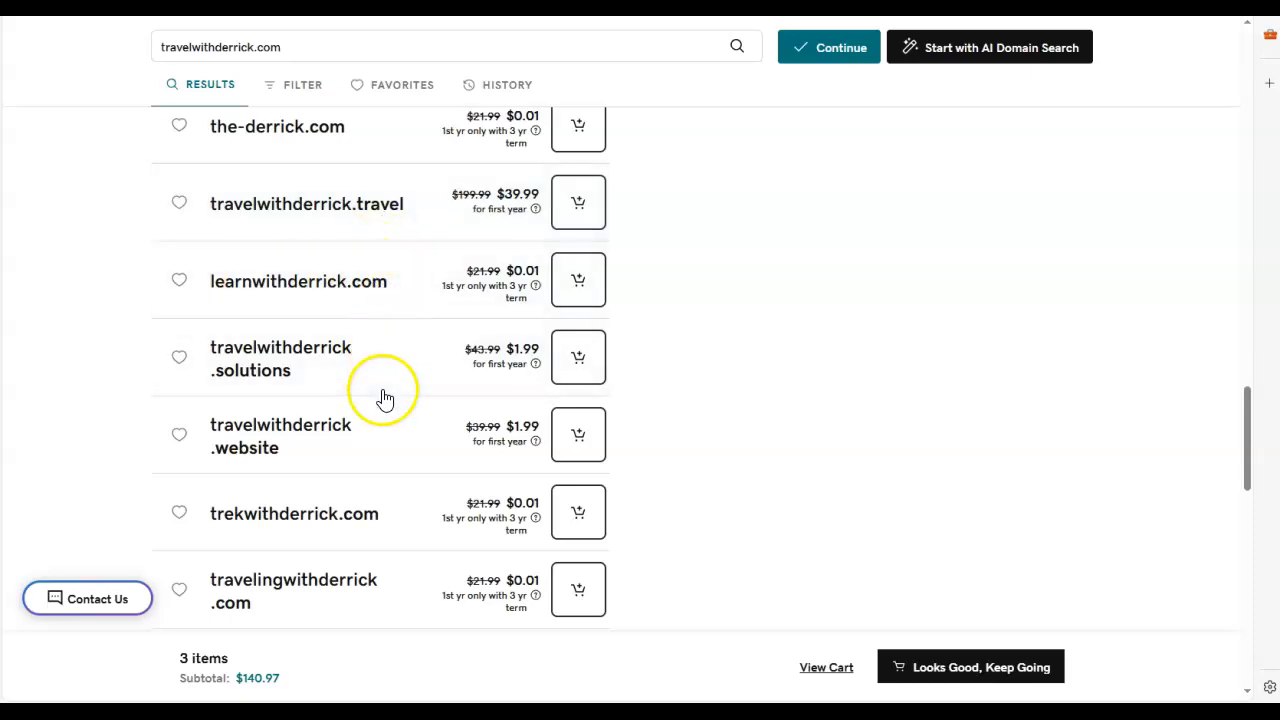
scroll(395, 420, "down", 1)
scroll(408, 445, "down", 4)
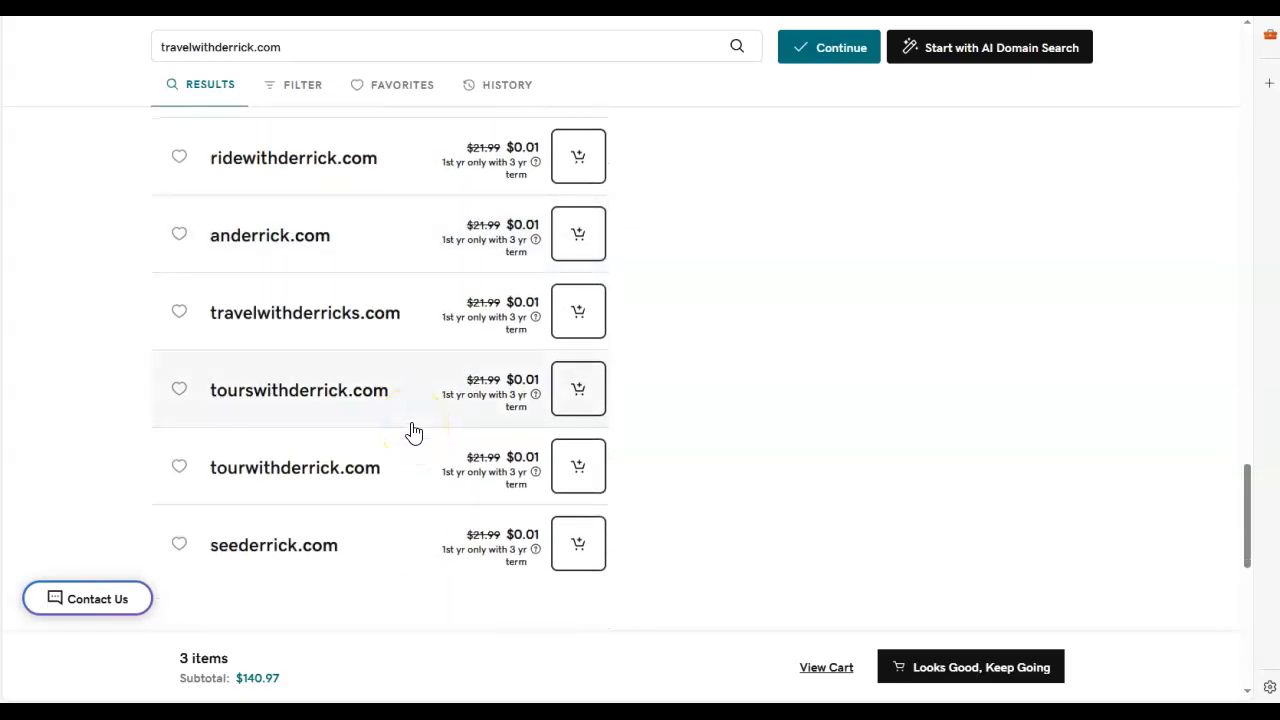
scroll(415, 430, "up", 10)
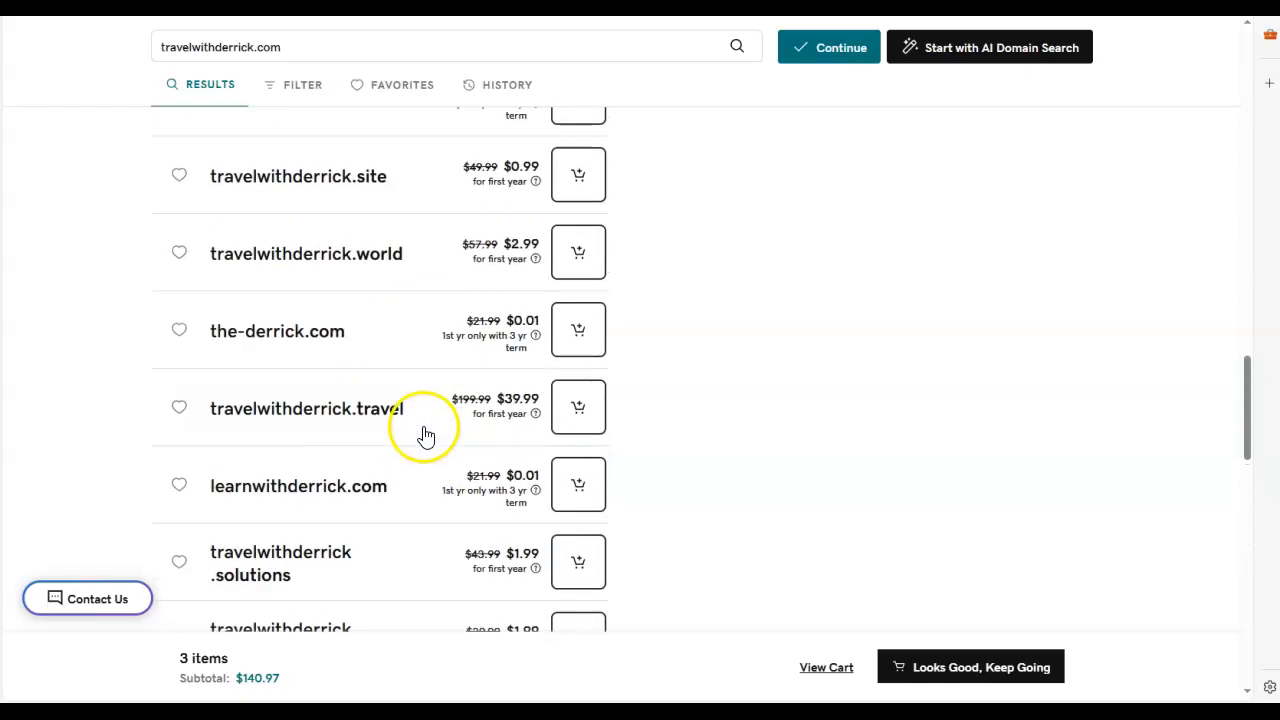
scroll(430, 437, "up", 12)
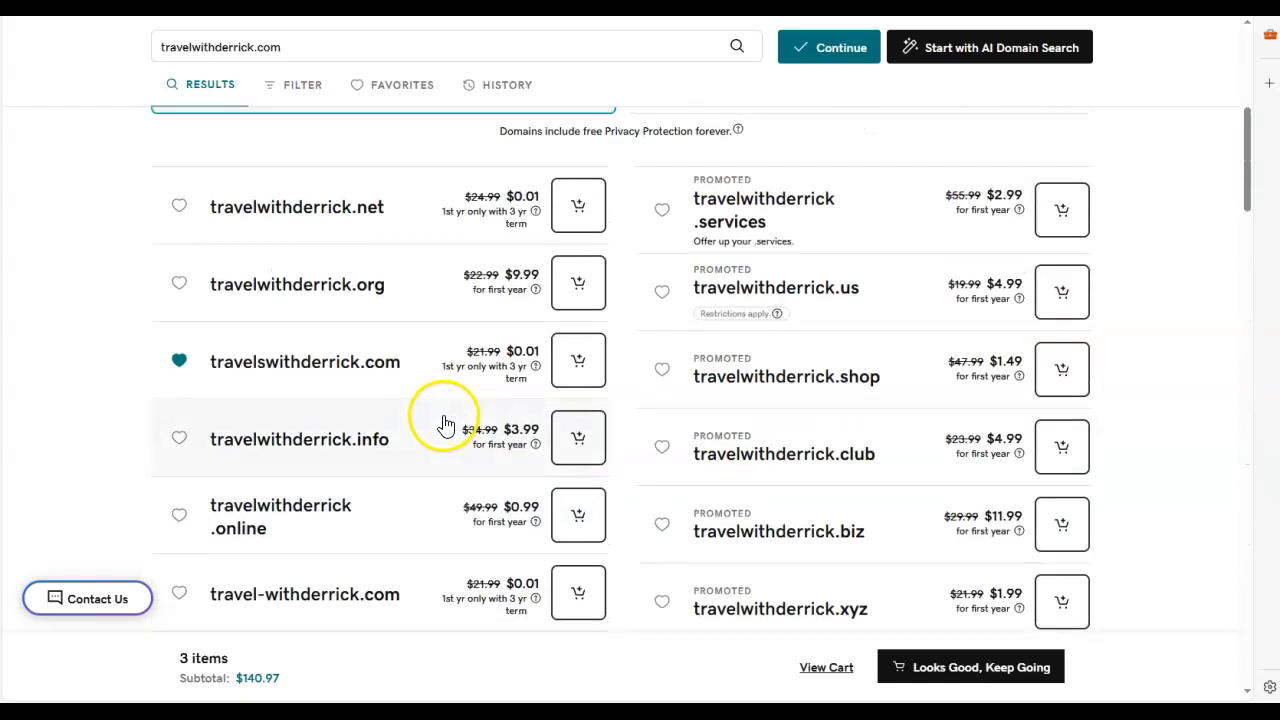
scroll(450, 420, "up", 1)
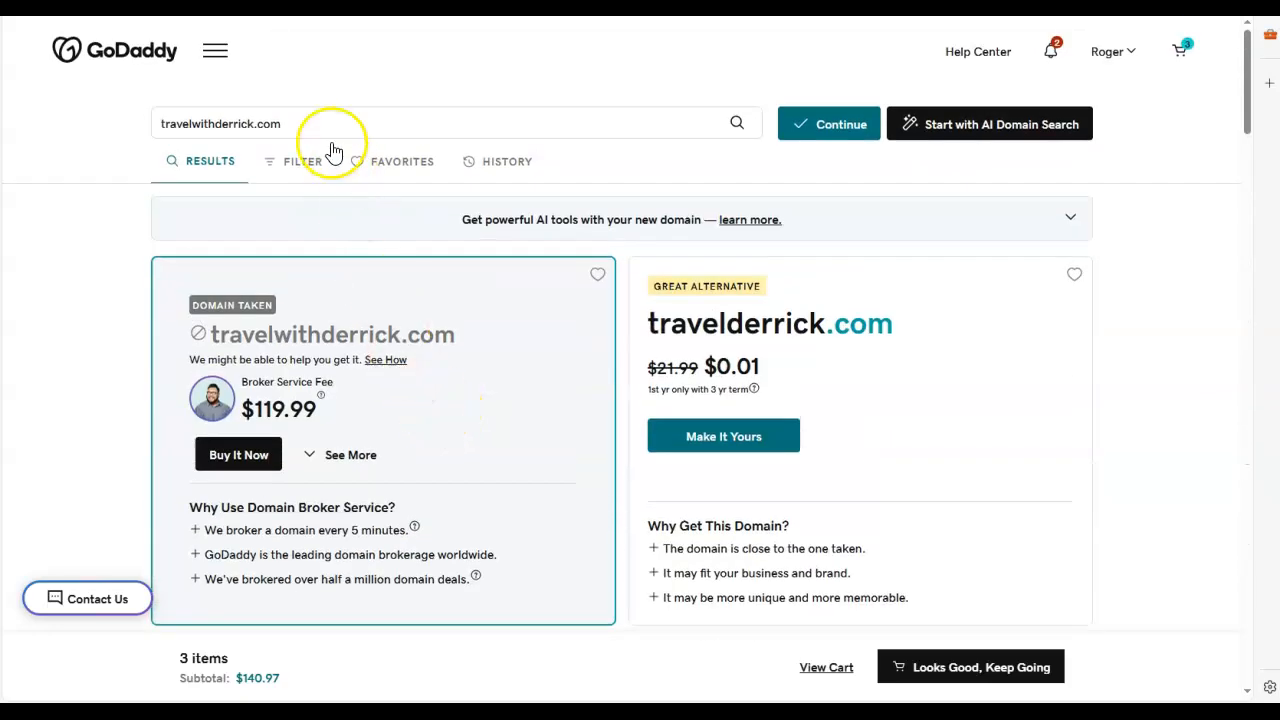
Step: Shorten the domain search term to "travel" and search for it
left_click(277, 125)
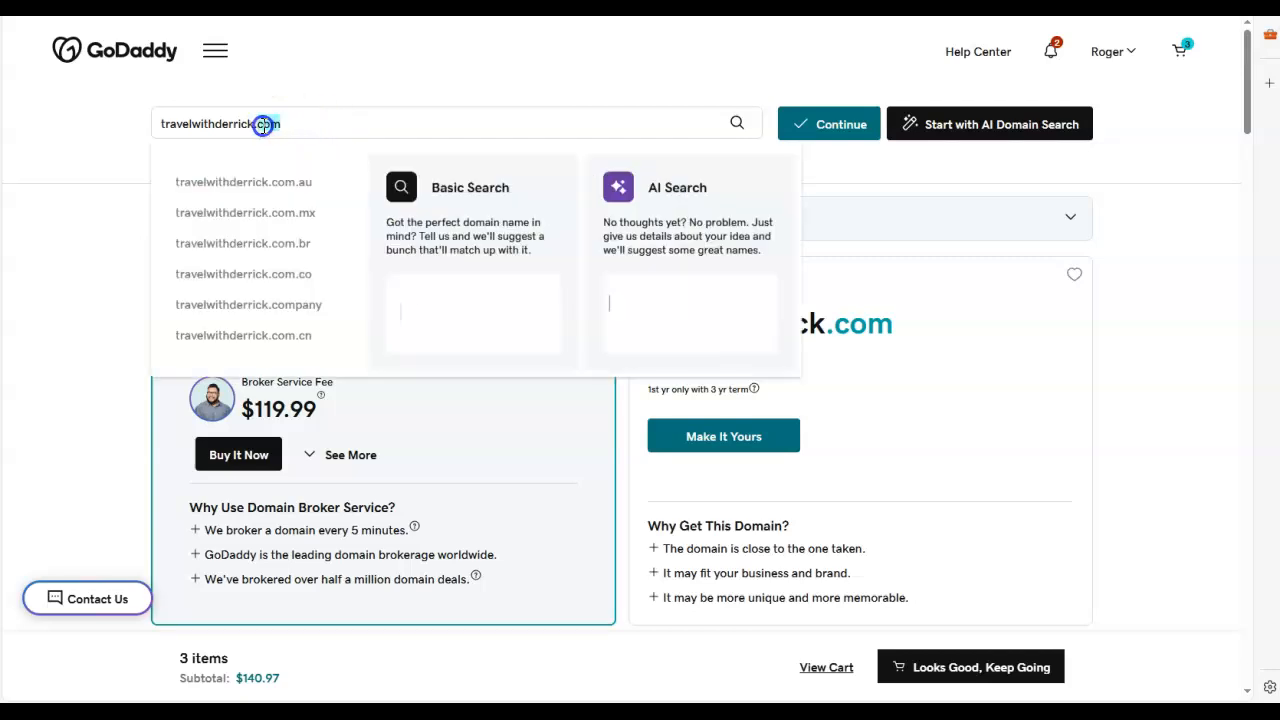
key("BackSpace")
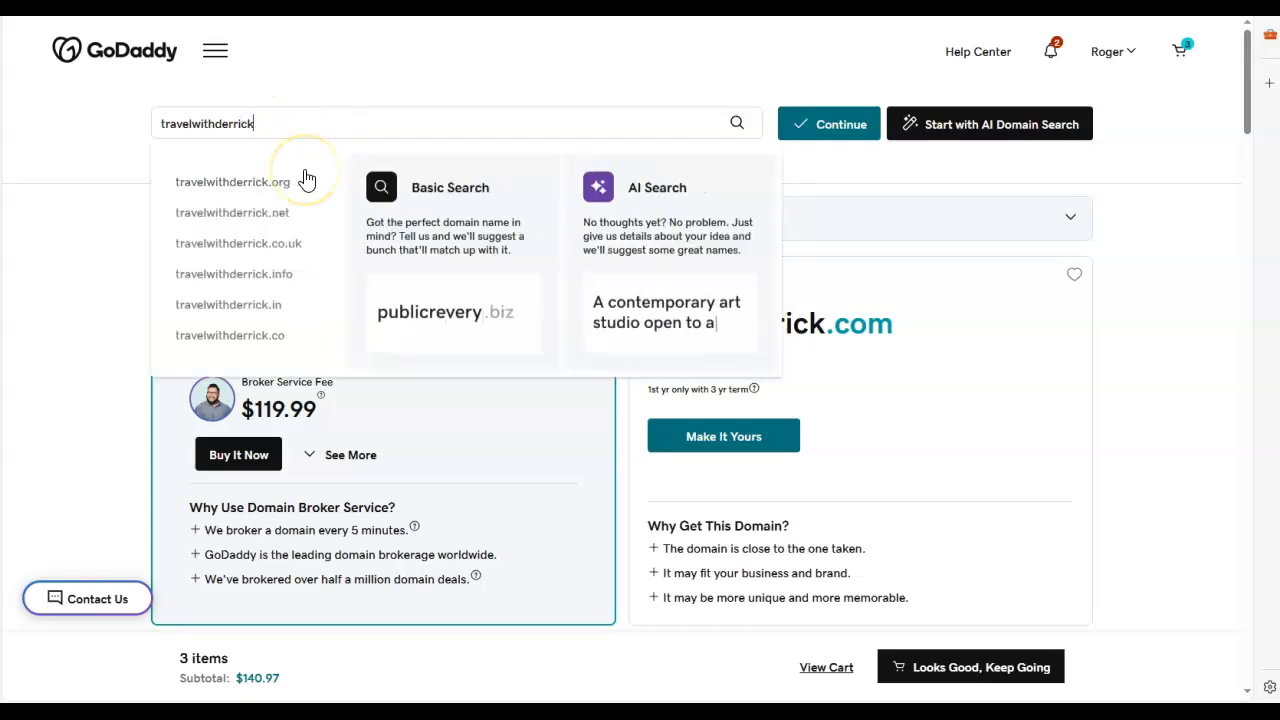
key("BackSpace")
key("BackSpace")
key("BackSpace")
key("BackSpace")
key("BackSpace")
key("BackSpace")
key("BackSpace")
key("BackSpace")
key("BackSpace")
key("BackSpace")
key("BackSpace")
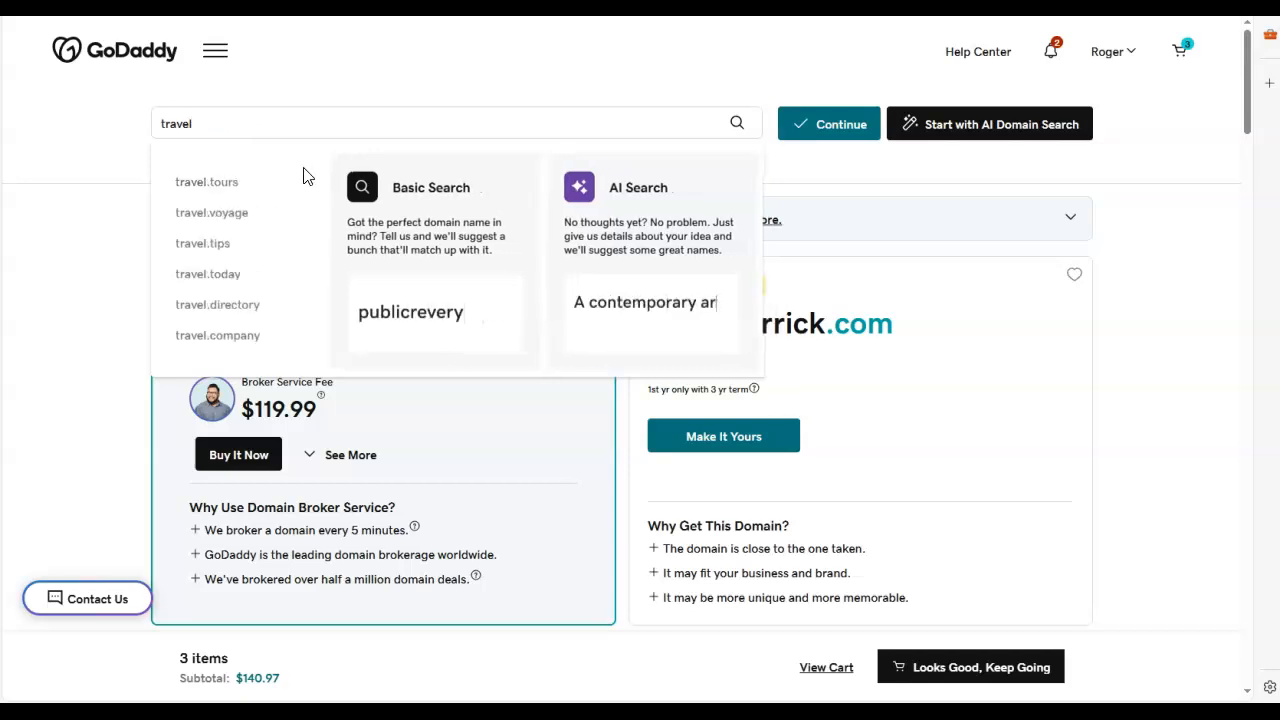
key("Return")
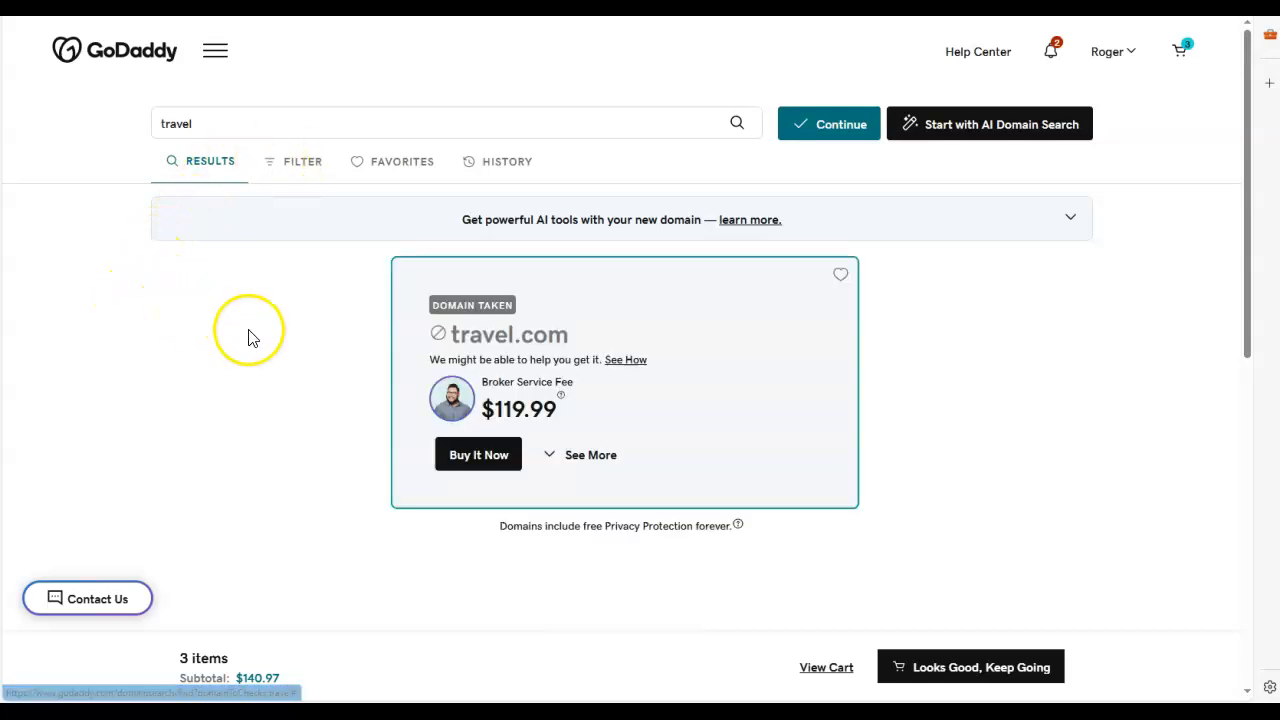
Step: Examine the featured results for the travel search and compare the prices of the first regular and premium alternatives
scroll(246, 337, "down", 2)
scroll(300, 349, "up", 1)
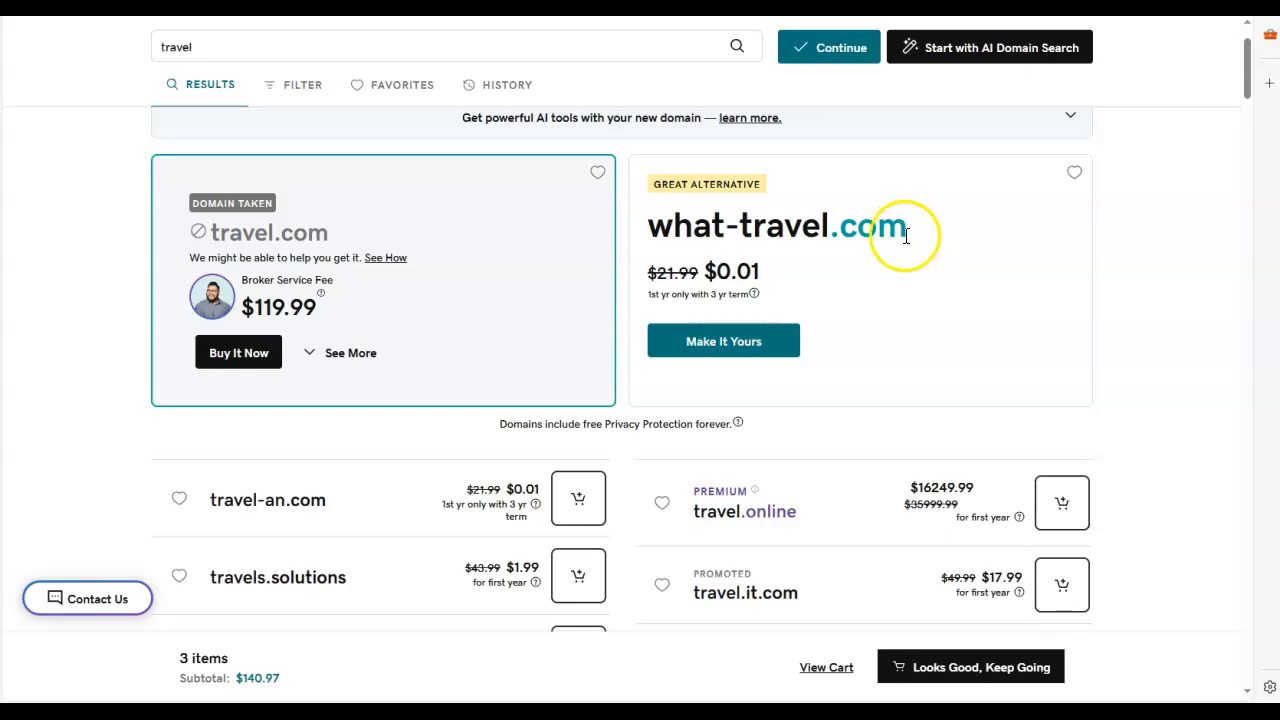
scroll(66, 335, "down", 1)
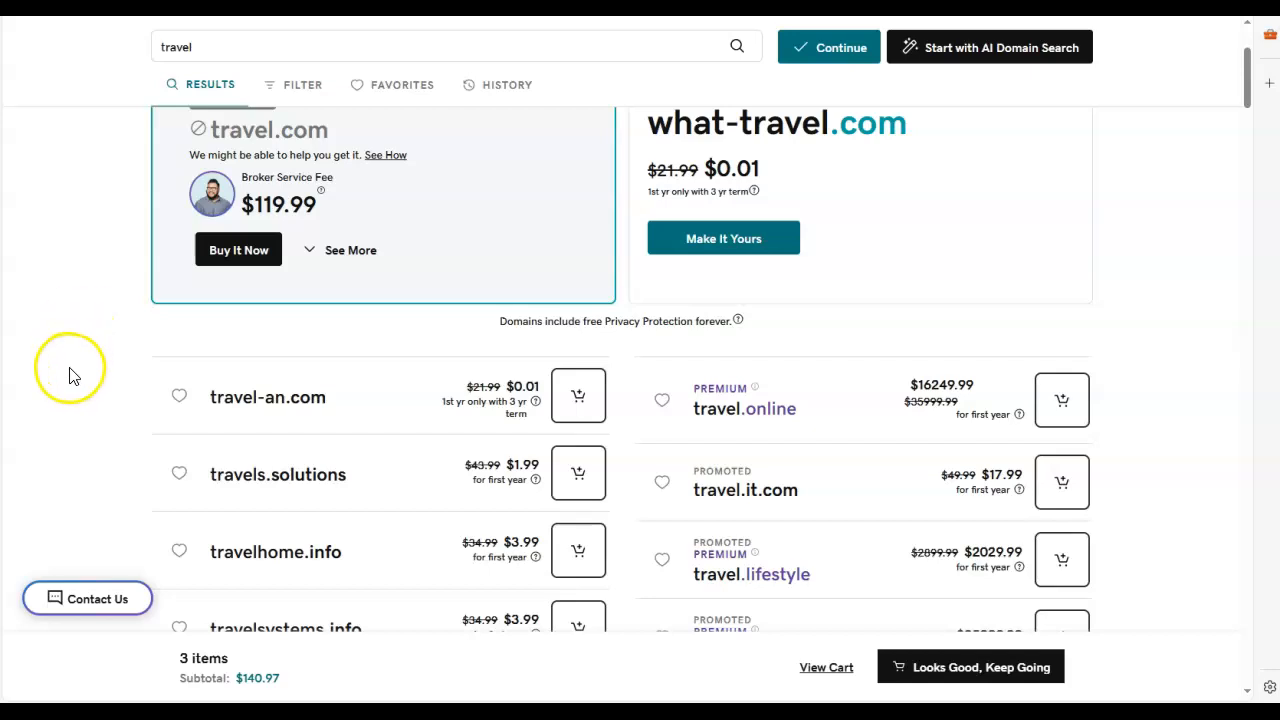
scroll(70, 375, "down", 2)
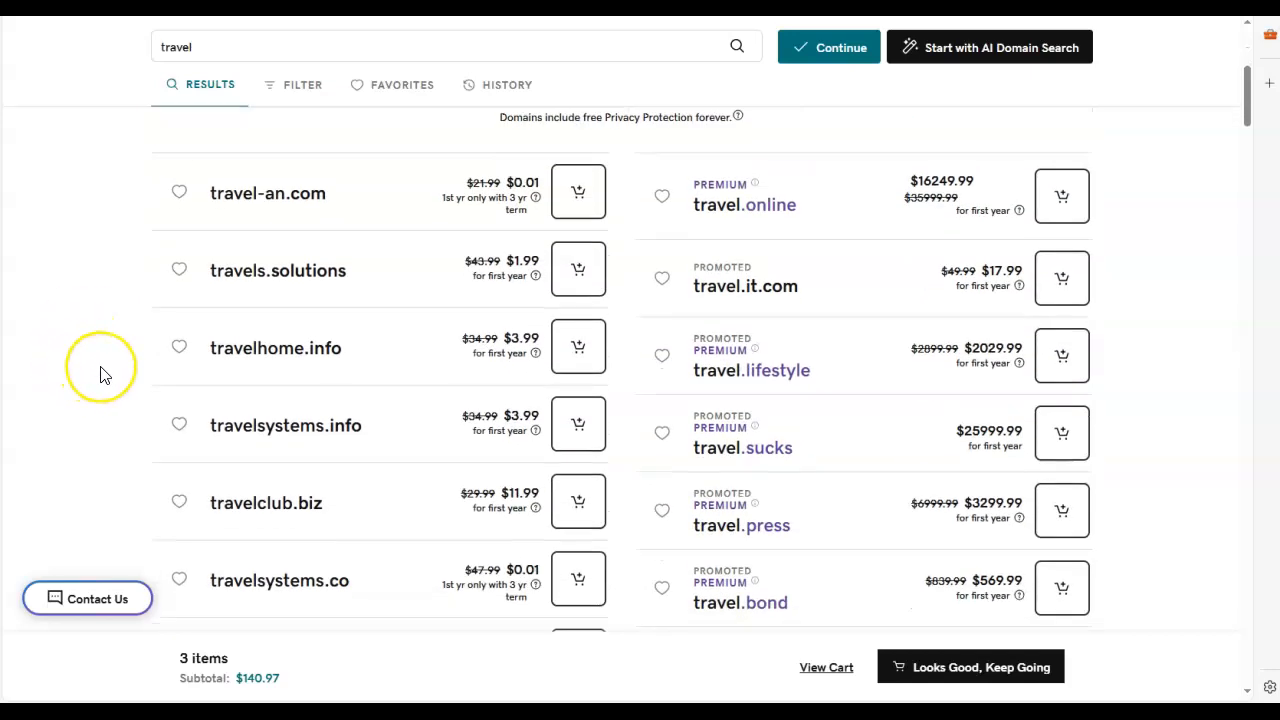
scroll(105, 375, "up", 1)
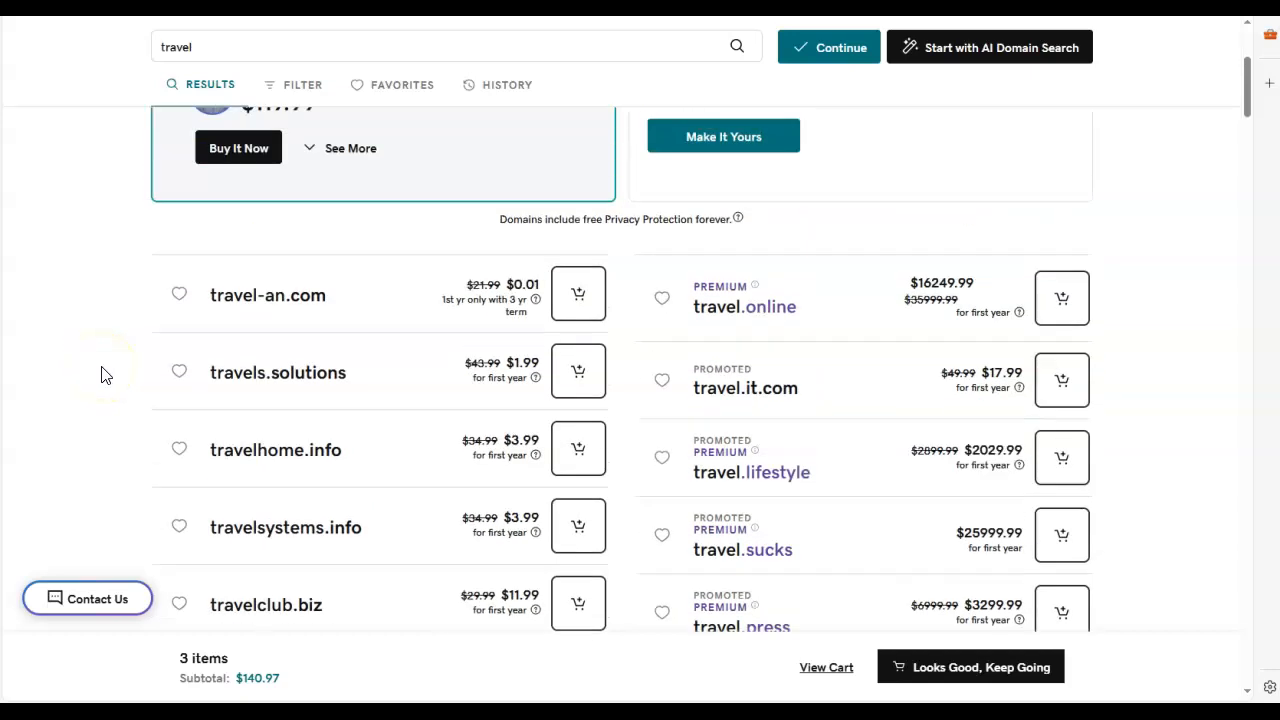
scroll(105, 377, "down", 1)
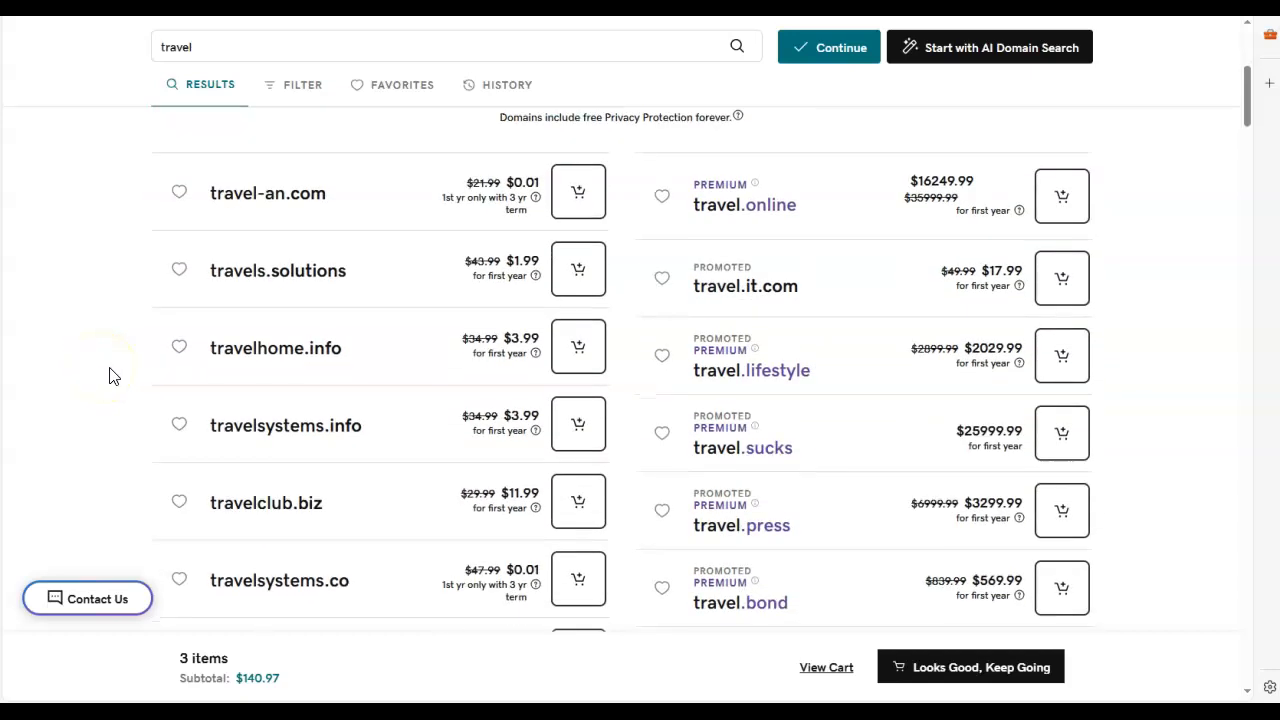
Step: Look through the regular domain suggestions for travel, down to the .tours and .travel names, and check their prices
scroll(125, 388, "down", 2)
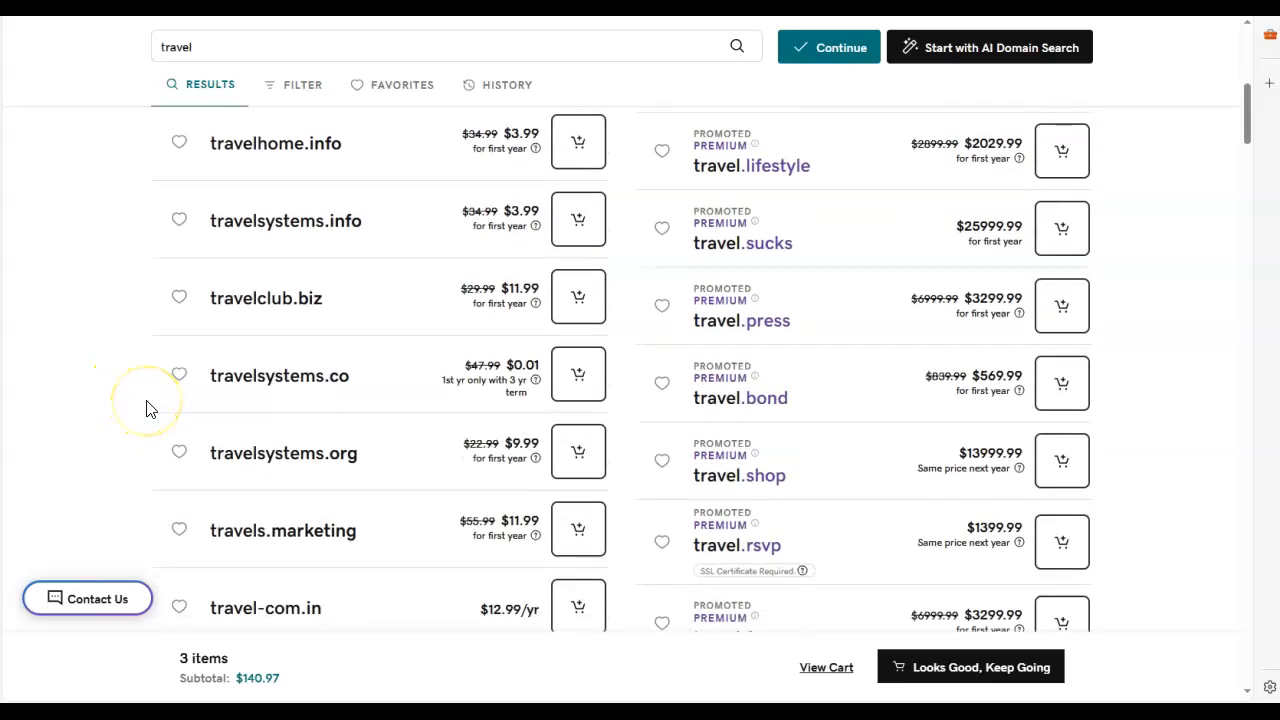
scroll(146, 409, "down", 1)
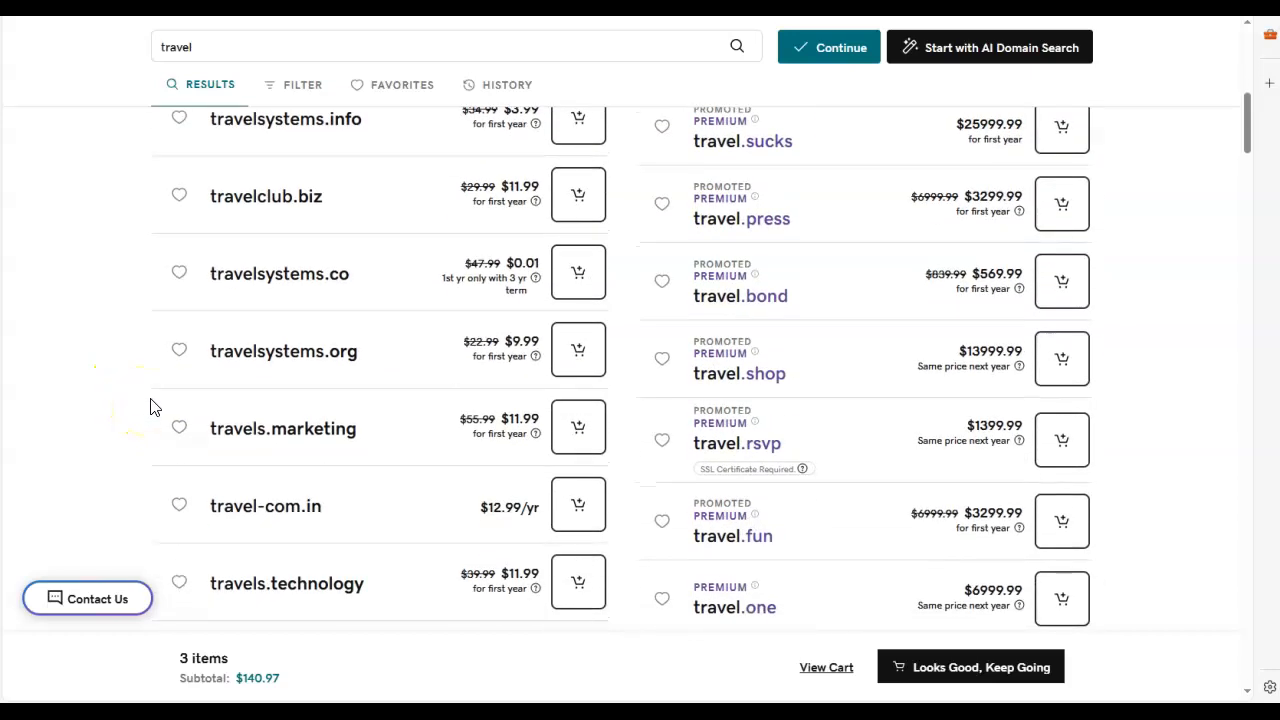
scroll(153, 407, "down", 2)
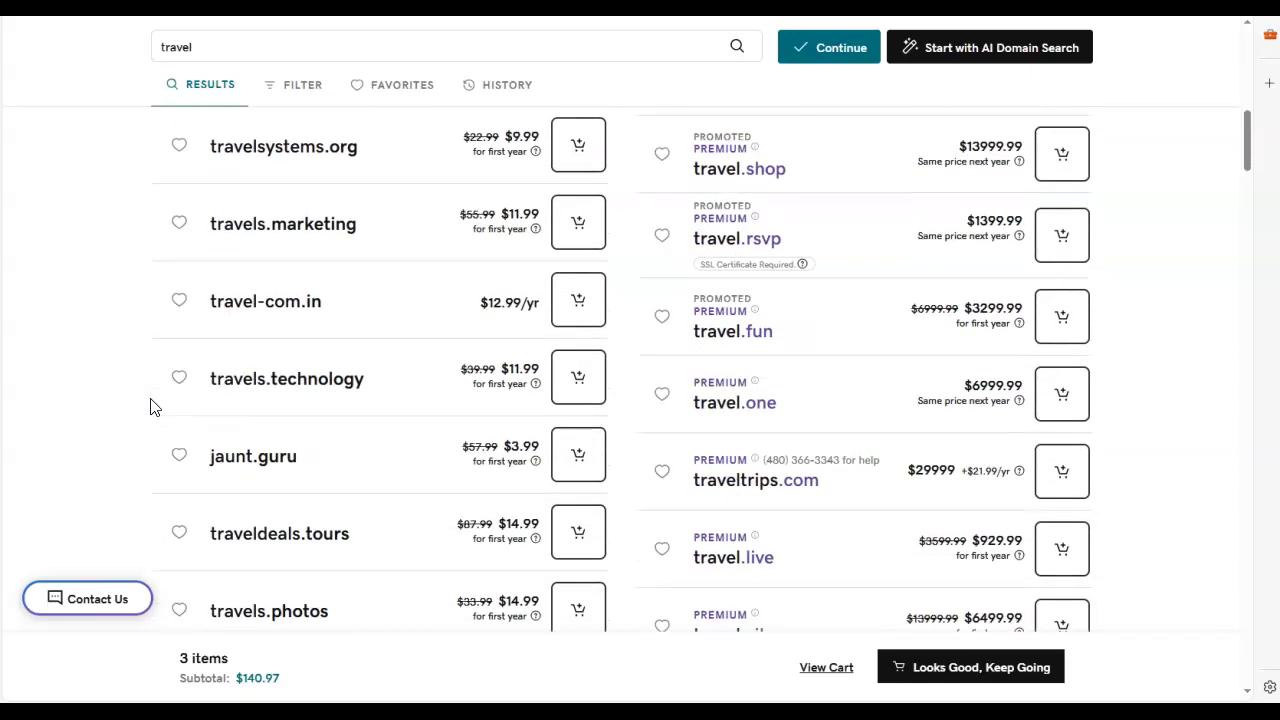
scroll(153, 407, "down", 2)
scroll(170, 397, "down", 1)
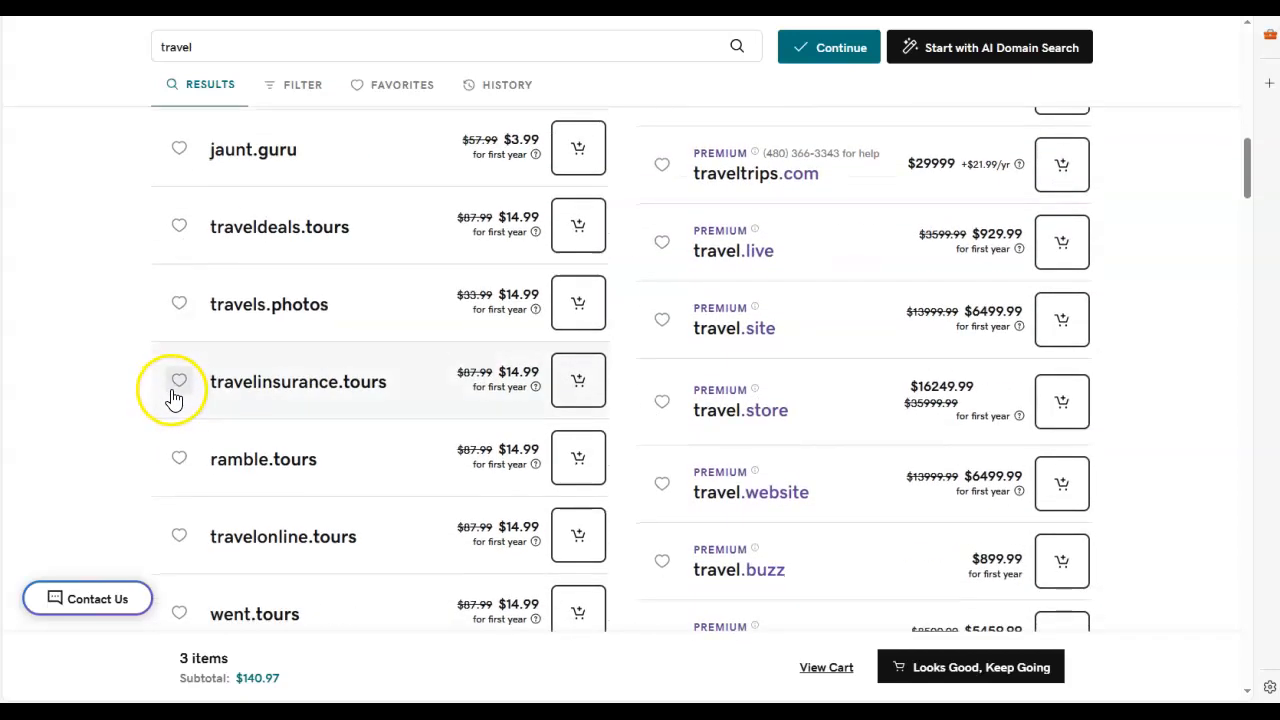
scroll(200, 393, "down", 2)
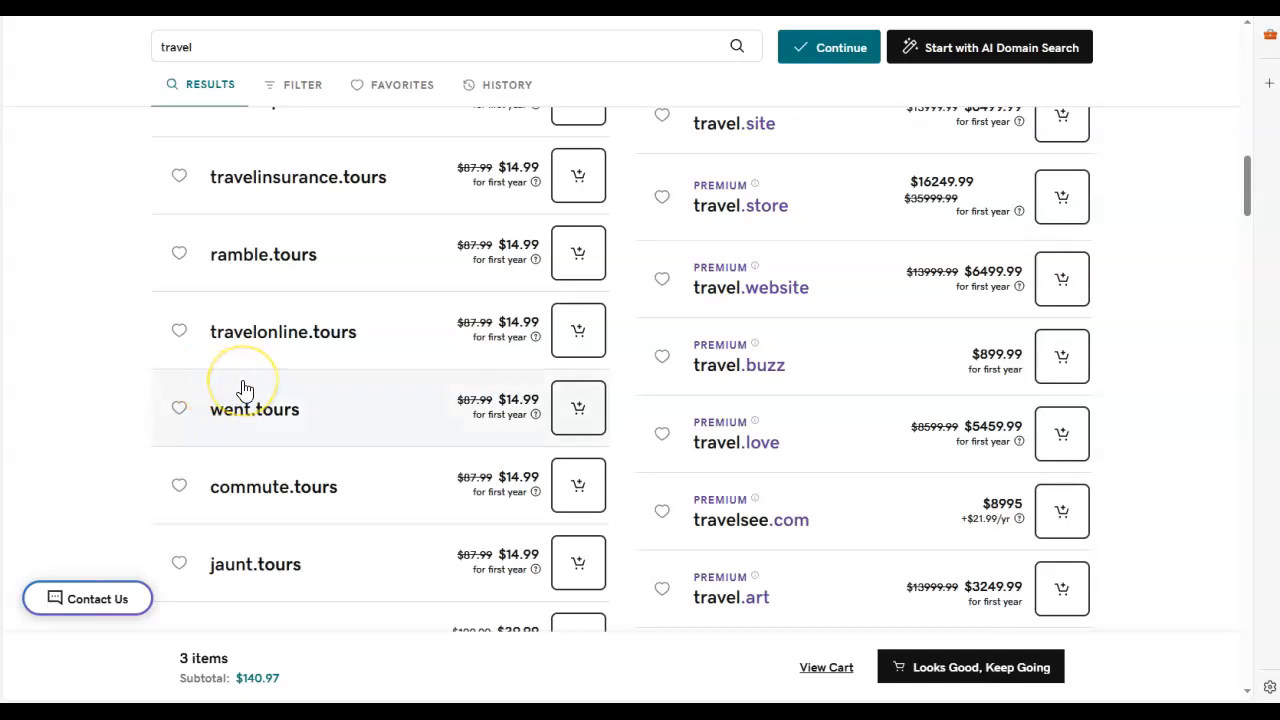
scroll(245, 388, "down", 1)
scroll(245, 390, "down", 1)
scroll(250, 383, "down", 2)
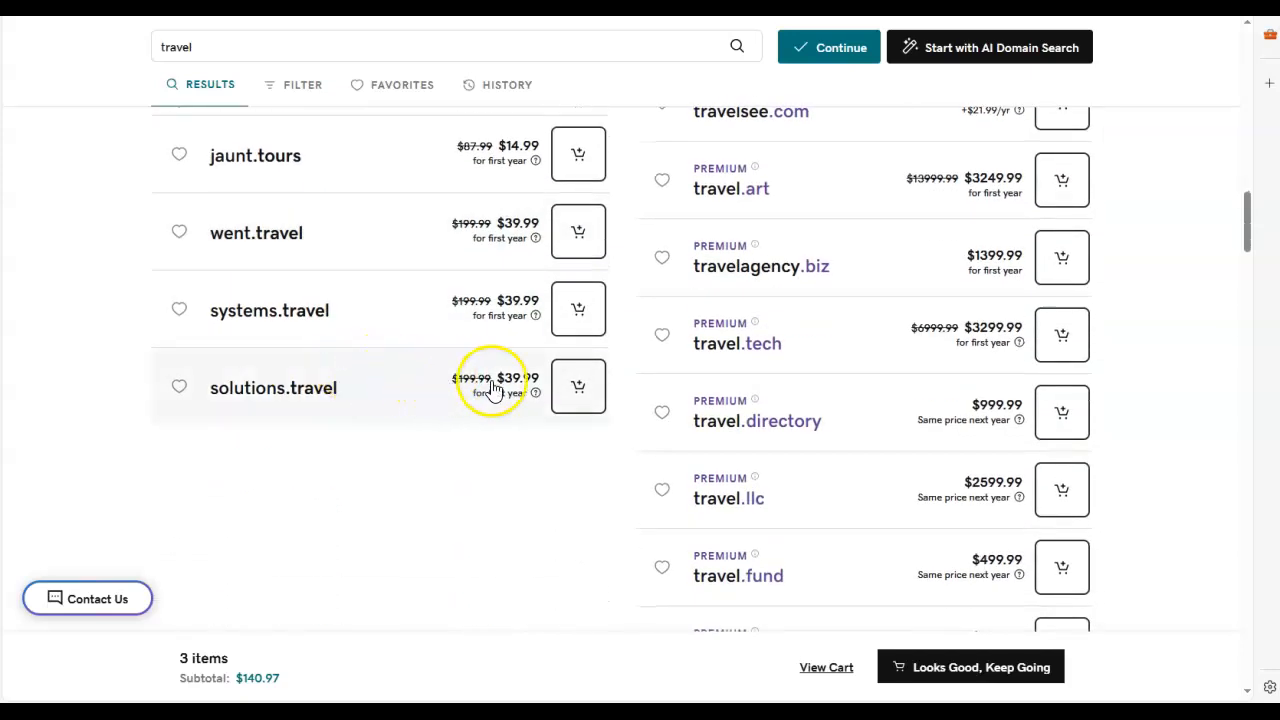
Step: Review the prices of the further premium travel domains, from travel.fund down to travel.space
scroll(749, 400, "down", 2)
scroll(794, 409, "down", 2)
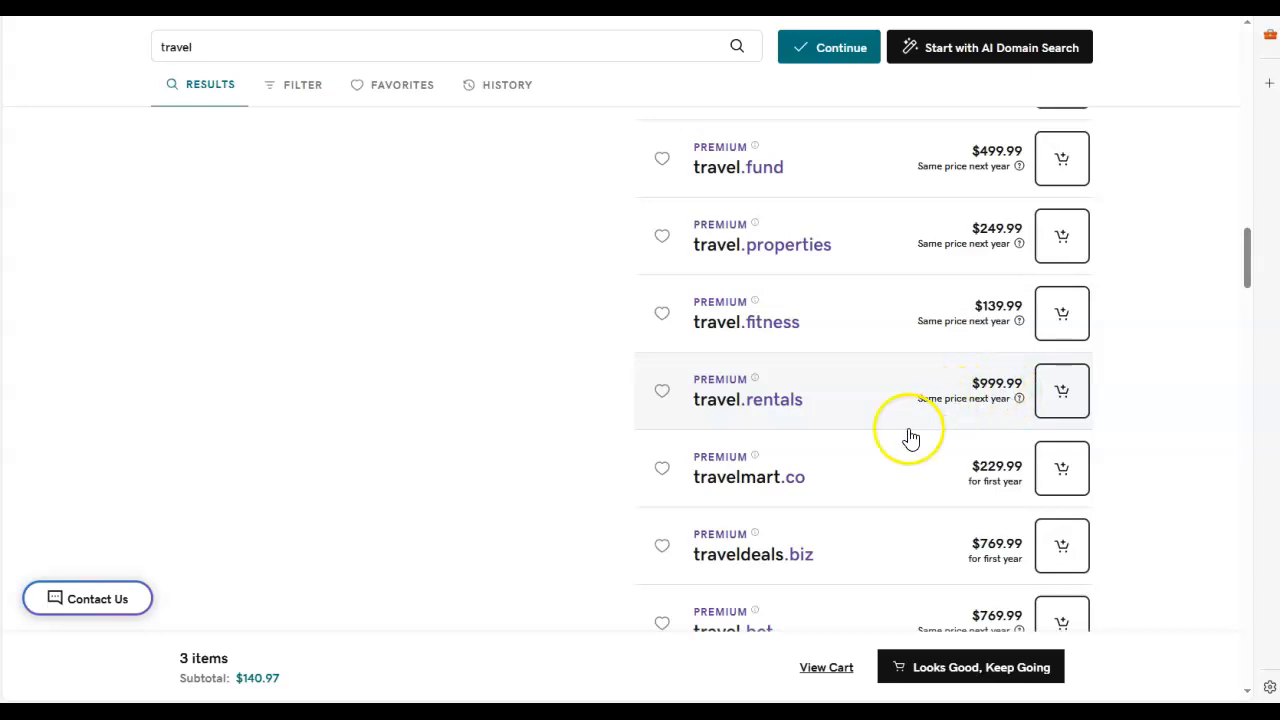
scroll(836, 471, "down", 2)
scroll(842, 473, "down", 1)
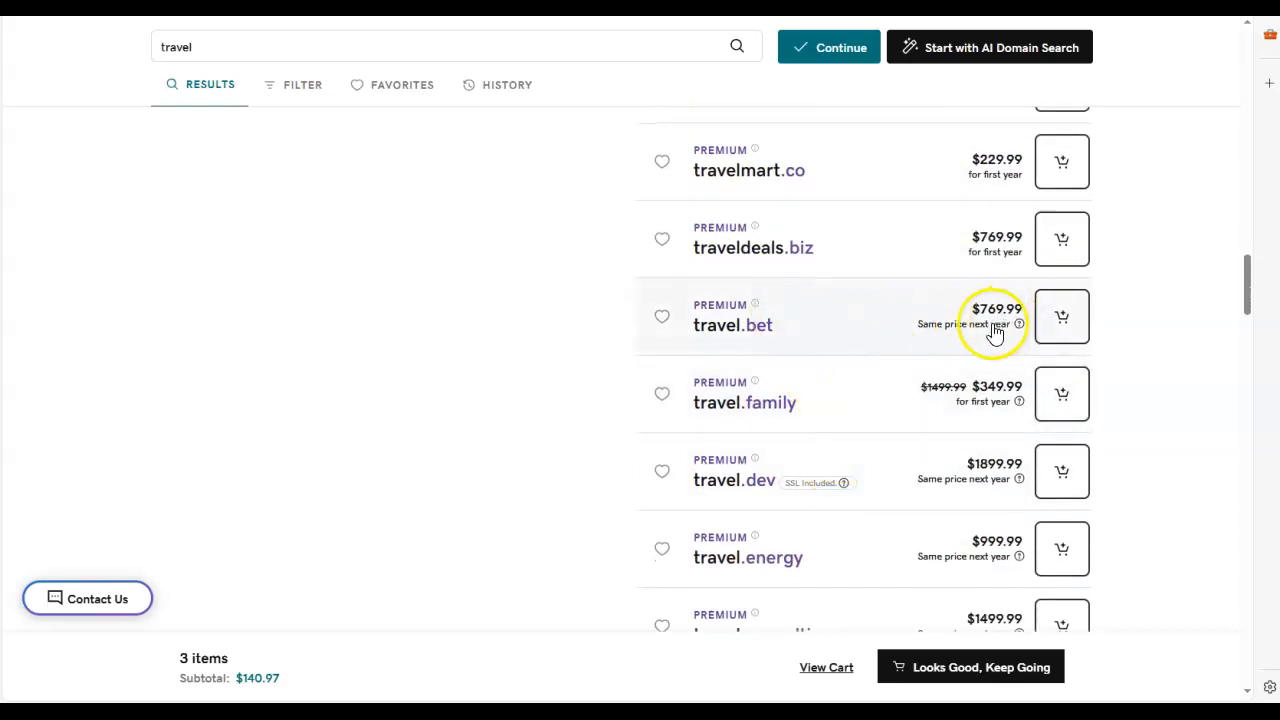
scroll(824, 459, "down", 3)
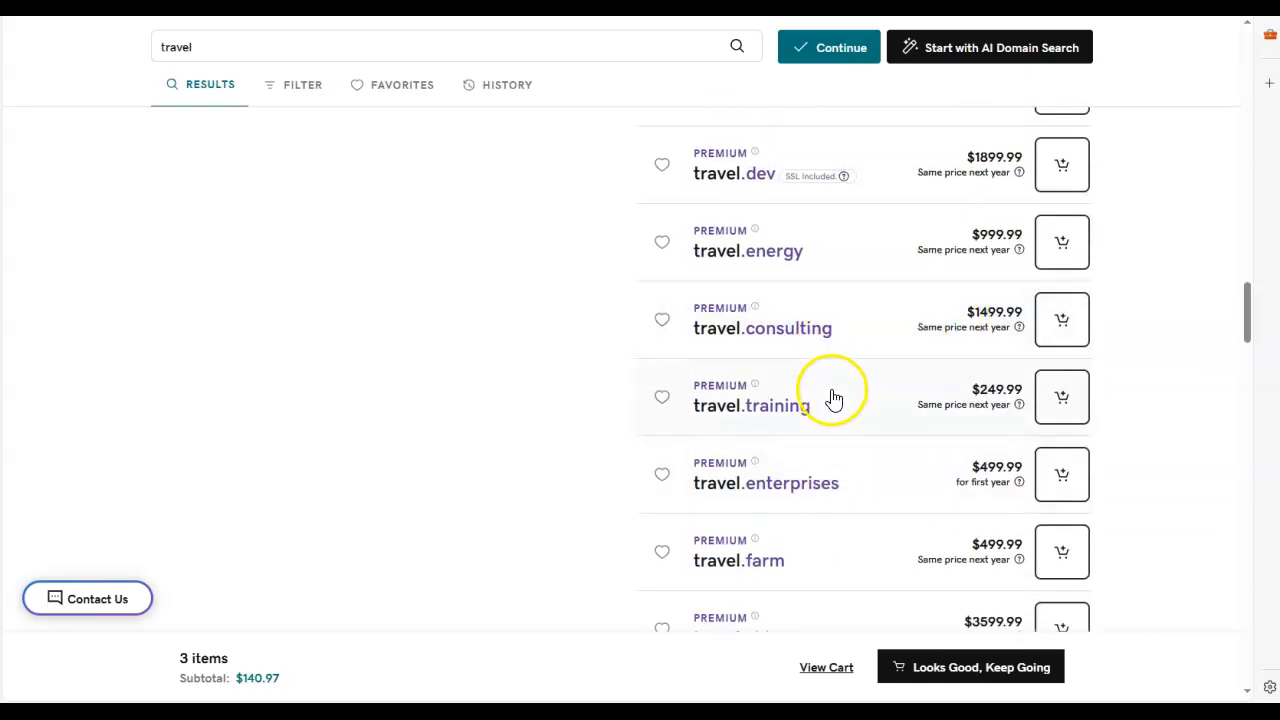
scroll(828, 555, "down", 1)
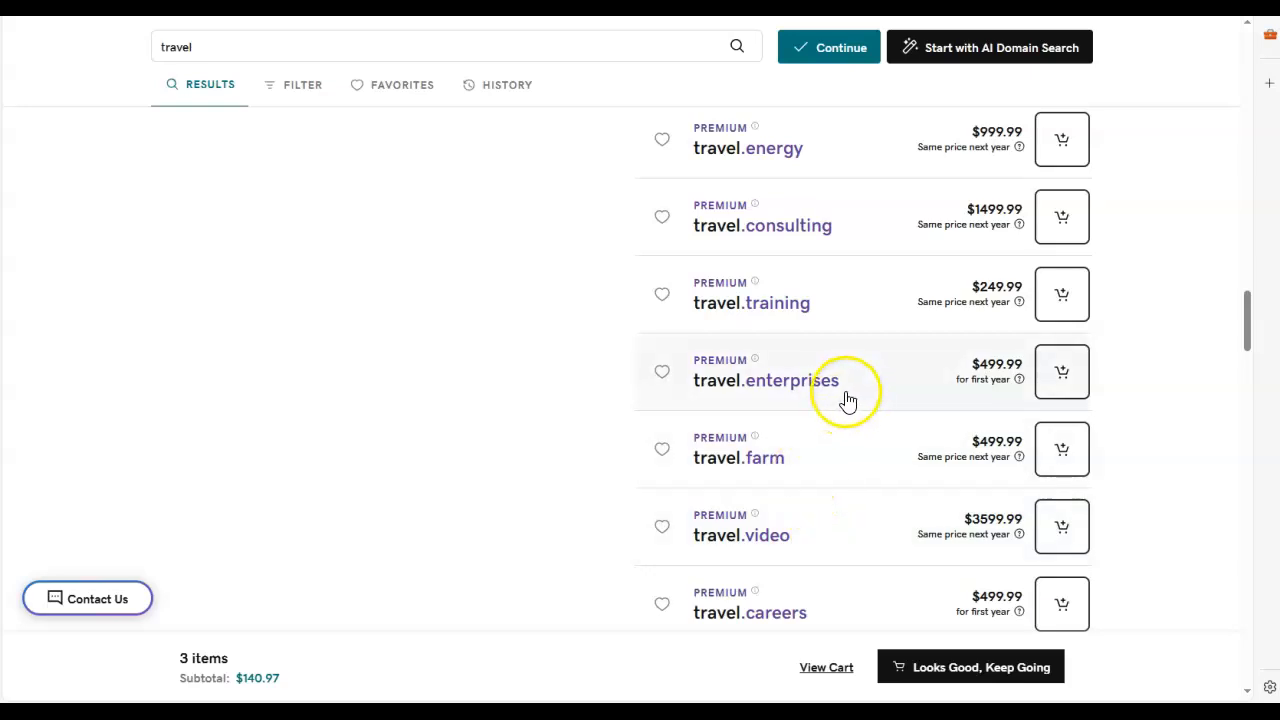
scroll(843, 514, "down", 2)
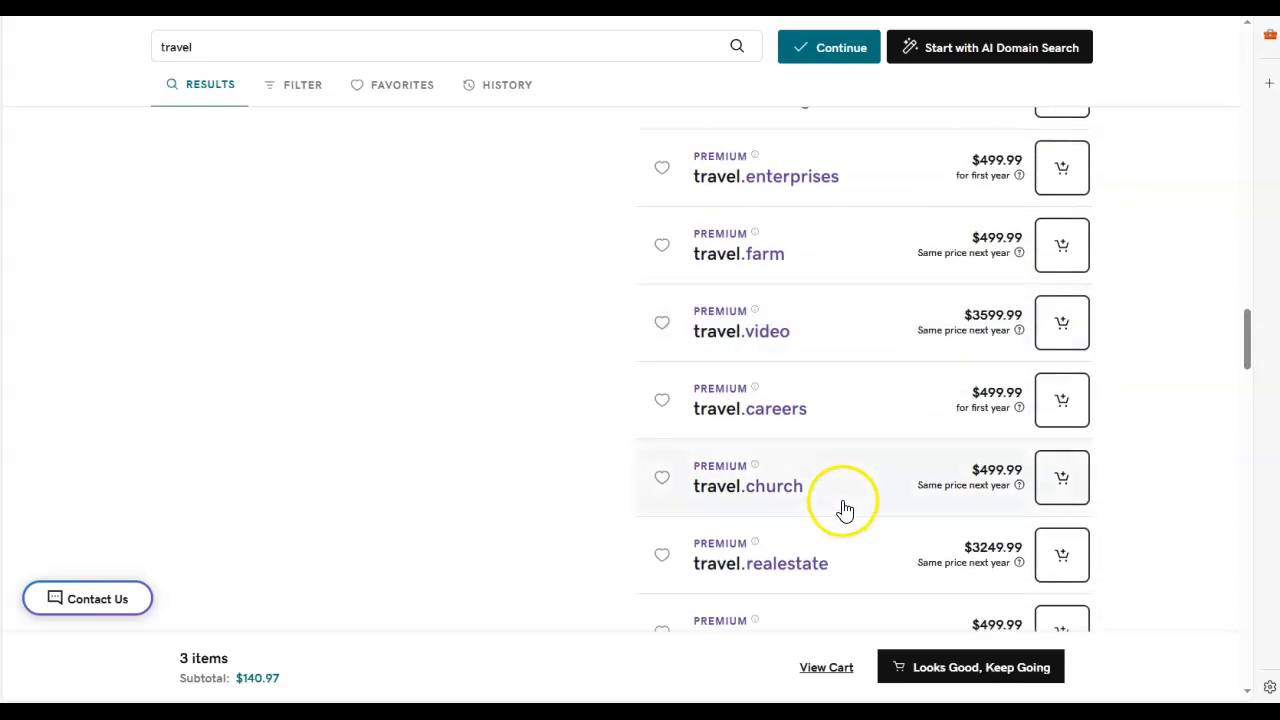
scroll(845, 497, "down", 2)
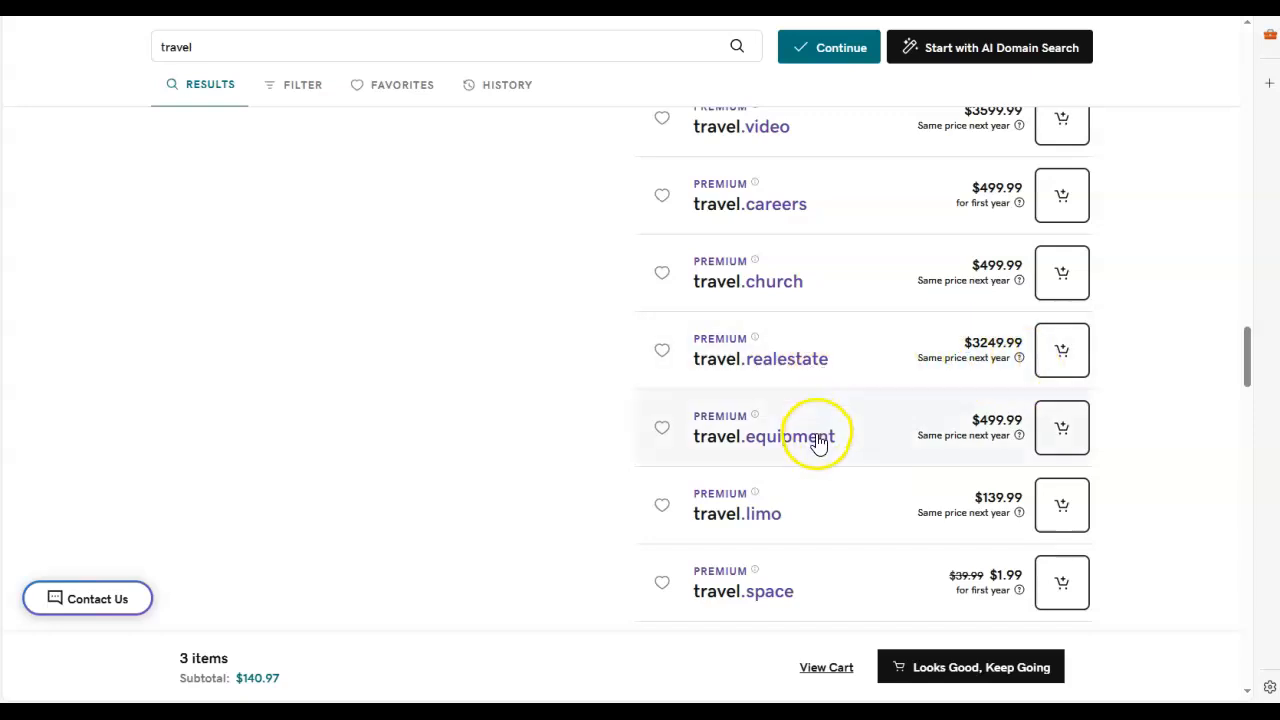
scroll(820, 437, "down", 1)
scroll(886, 495, "up", 12)
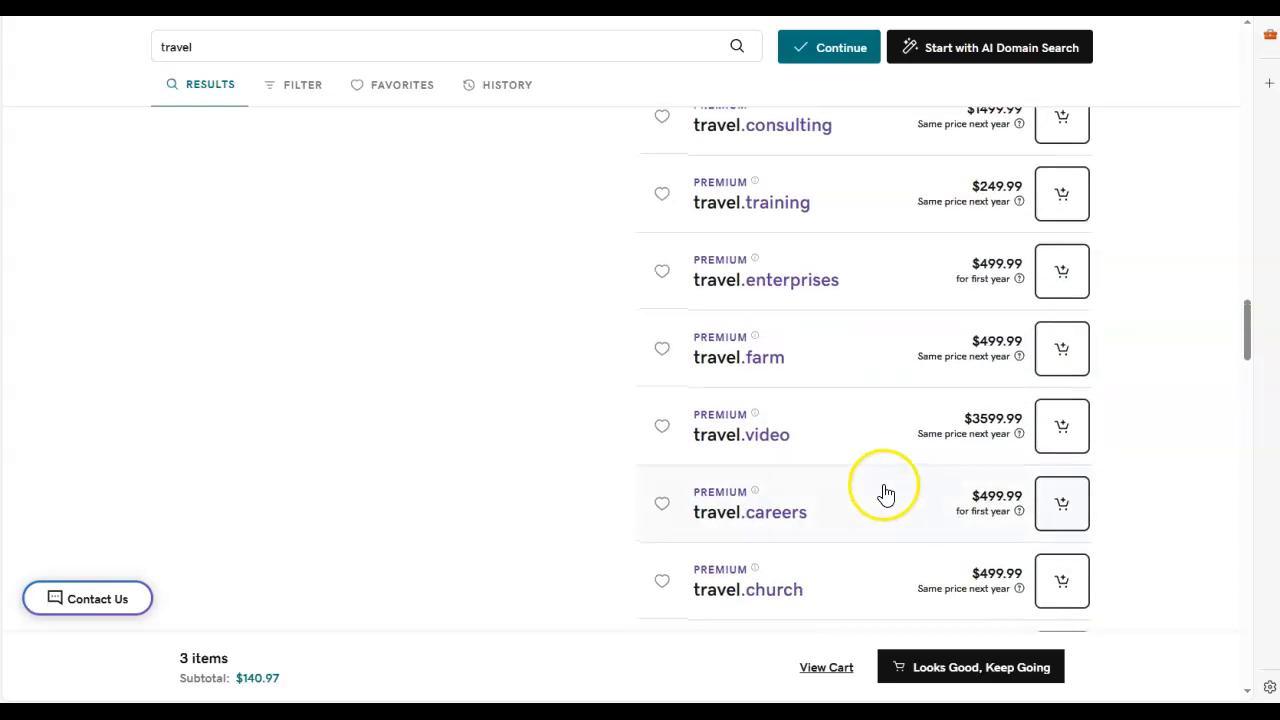
Step: Return to the featured results and highlight the .com ending of what-travel.com, then clear the highlight
scroll(885, 465, "up", 9)
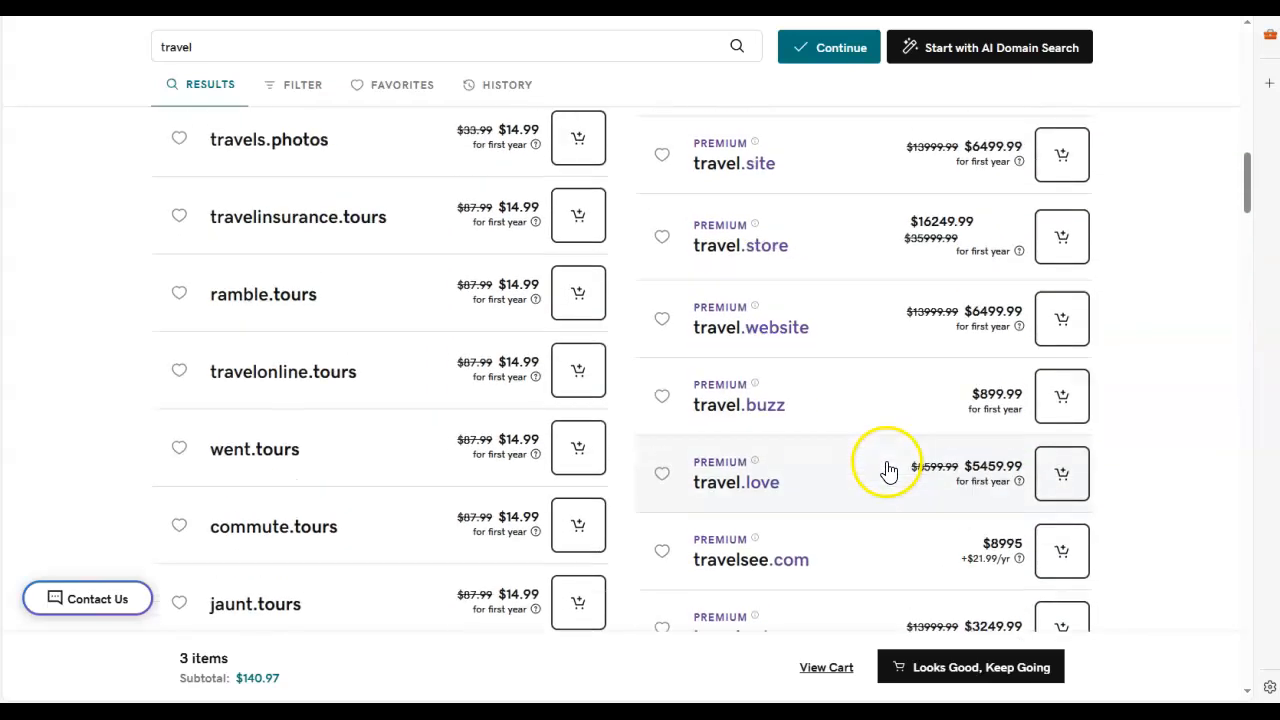
scroll(877, 467, "up", 6)
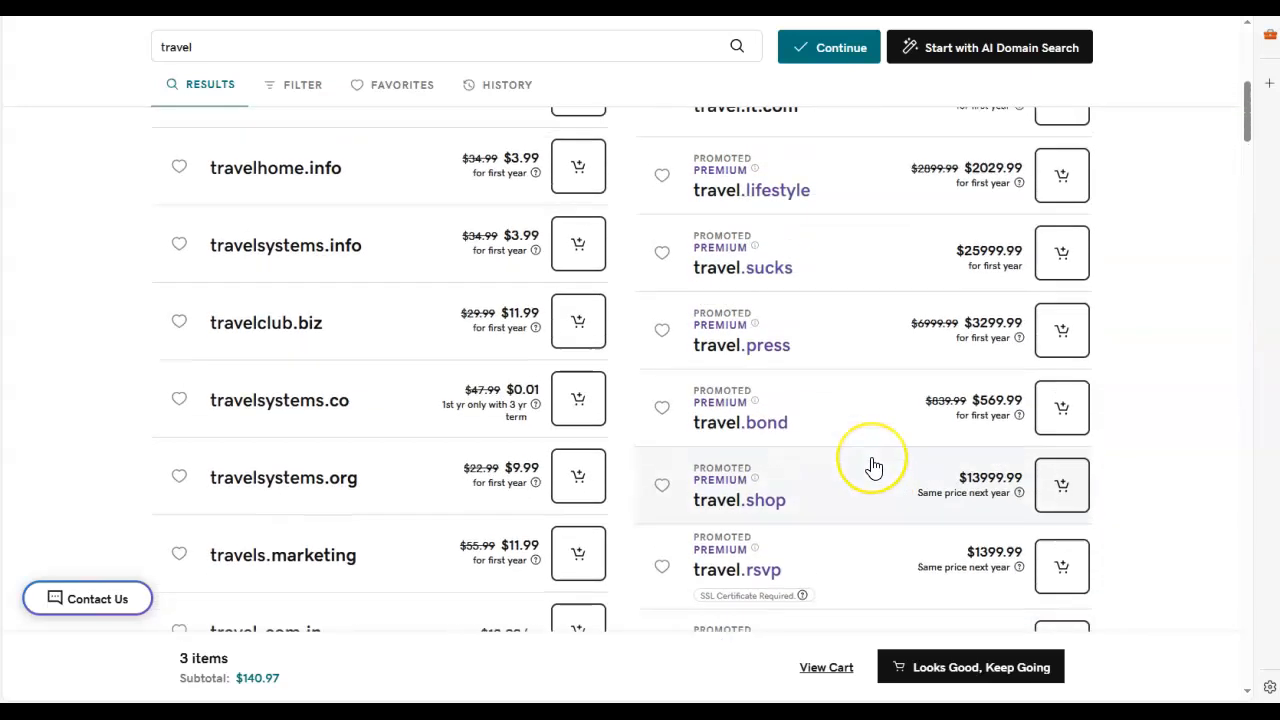
scroll(873, 465, "up", 4)
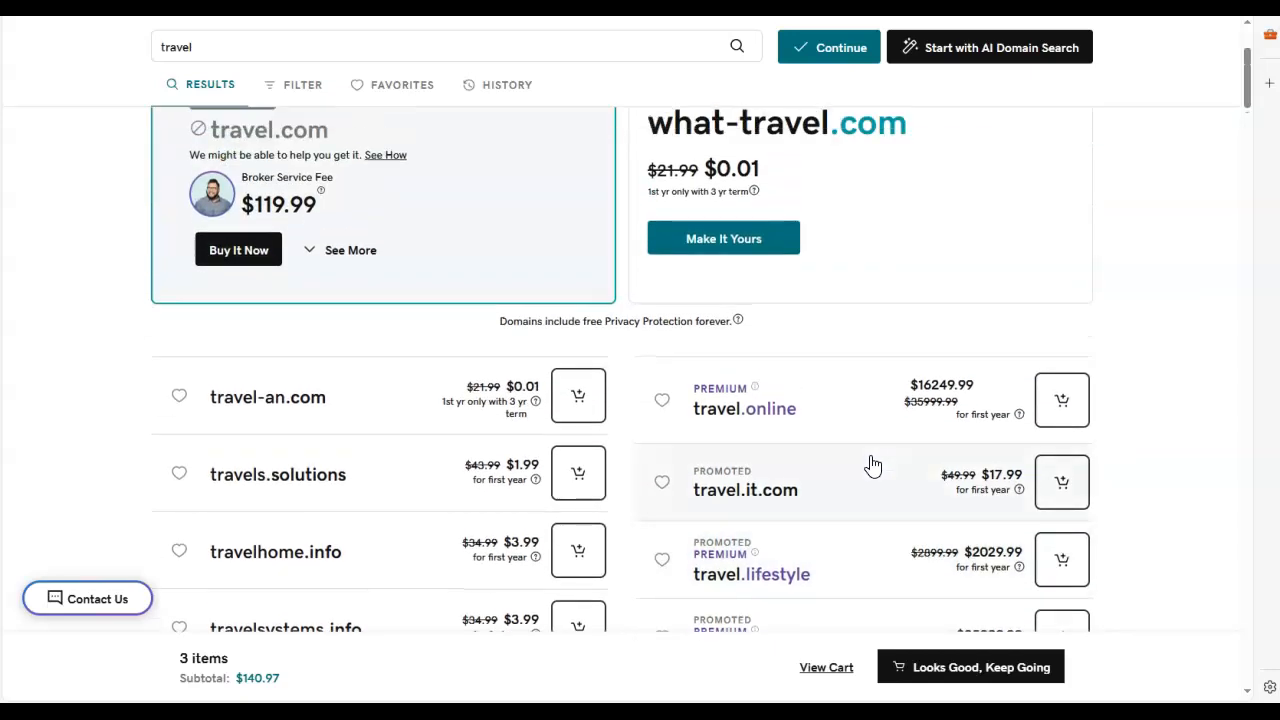
left_click(870, 443)
left_click_drag(920, 334, 846, 343)
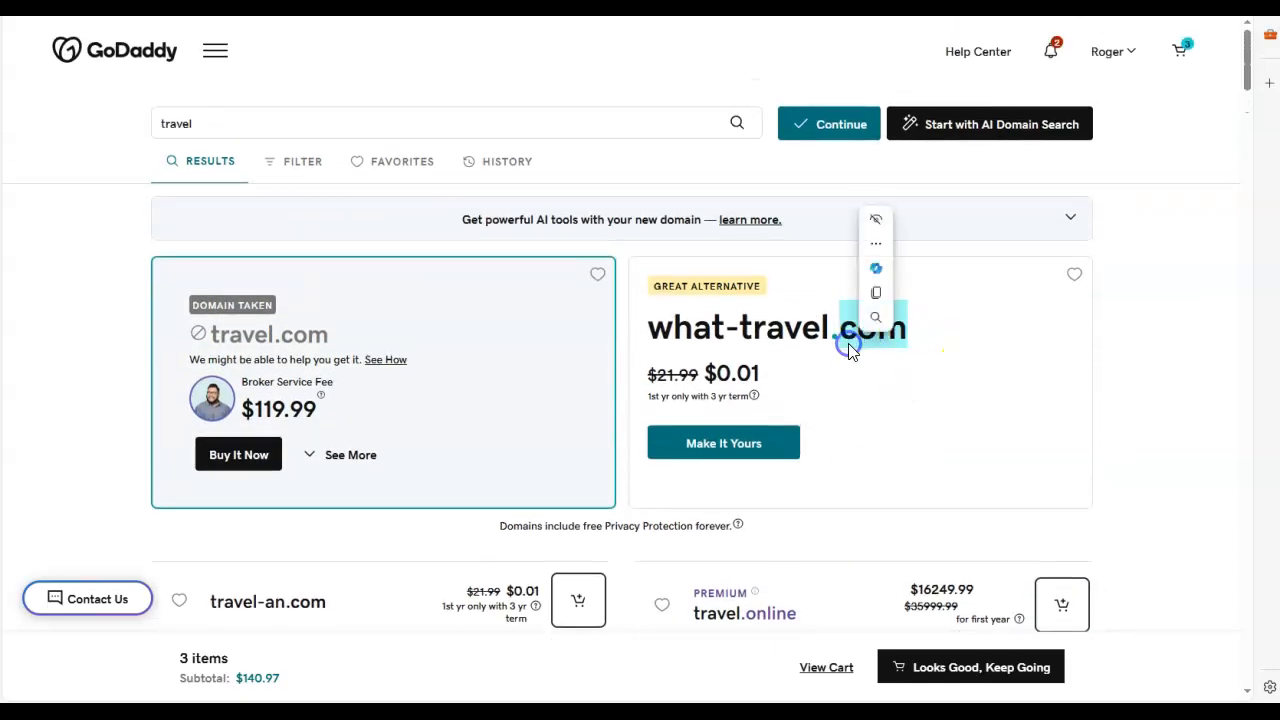
left_click(940, 427)
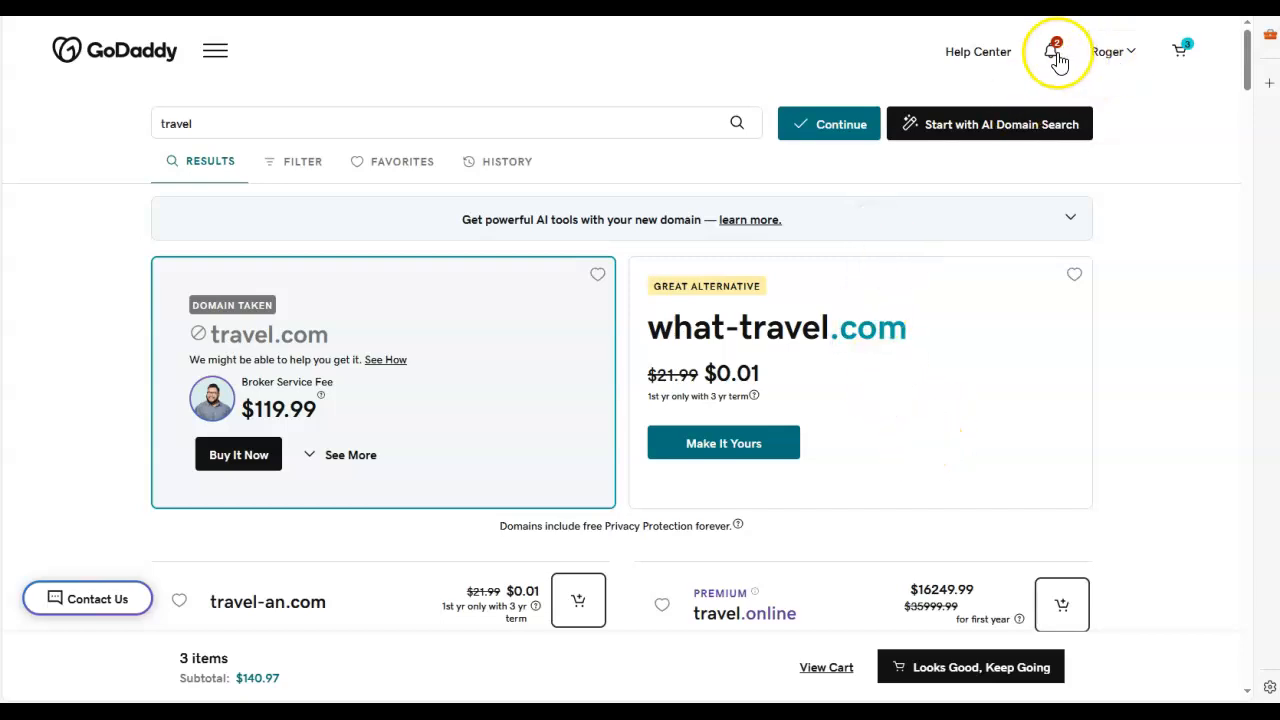
Step: Open the shopping cart and review the domain registrations in it, including their terms and Full Domain Protection options
left_click(1181, 52)
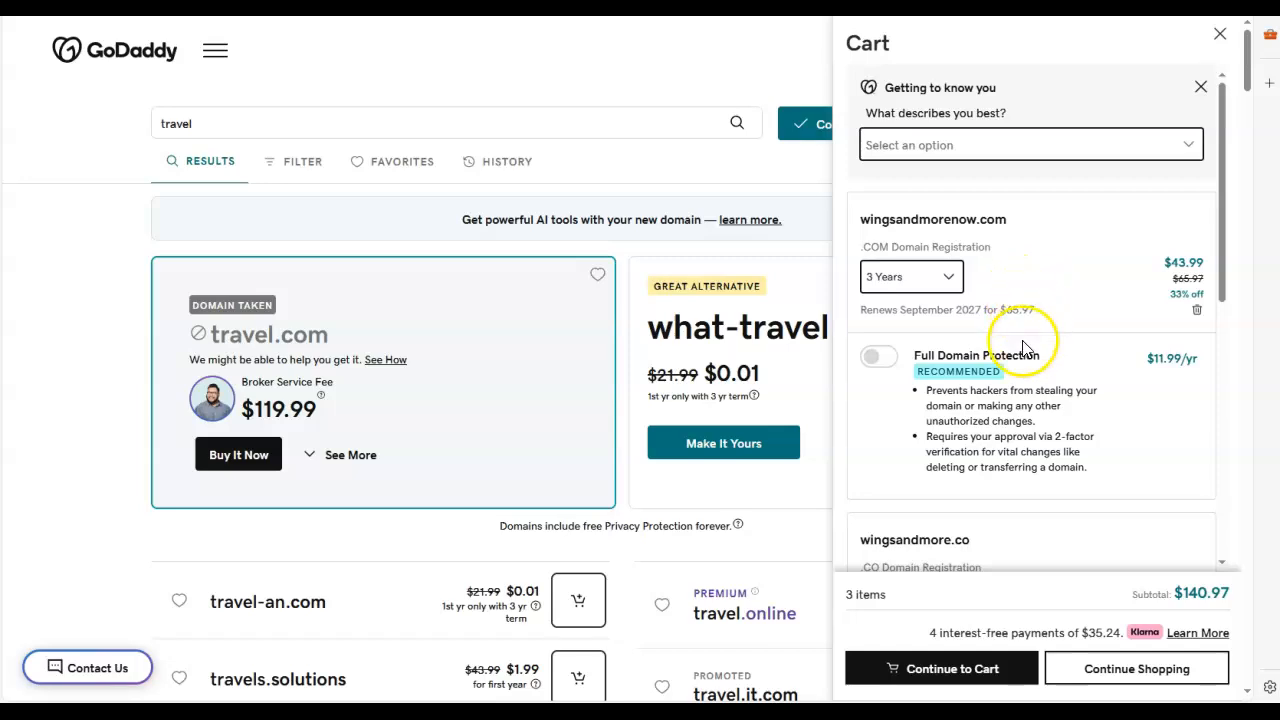
scroll(1022, 345, "down", 2)
scroll(1020, 352, "down", 1)
scroll(1049, 443, "down", 1)
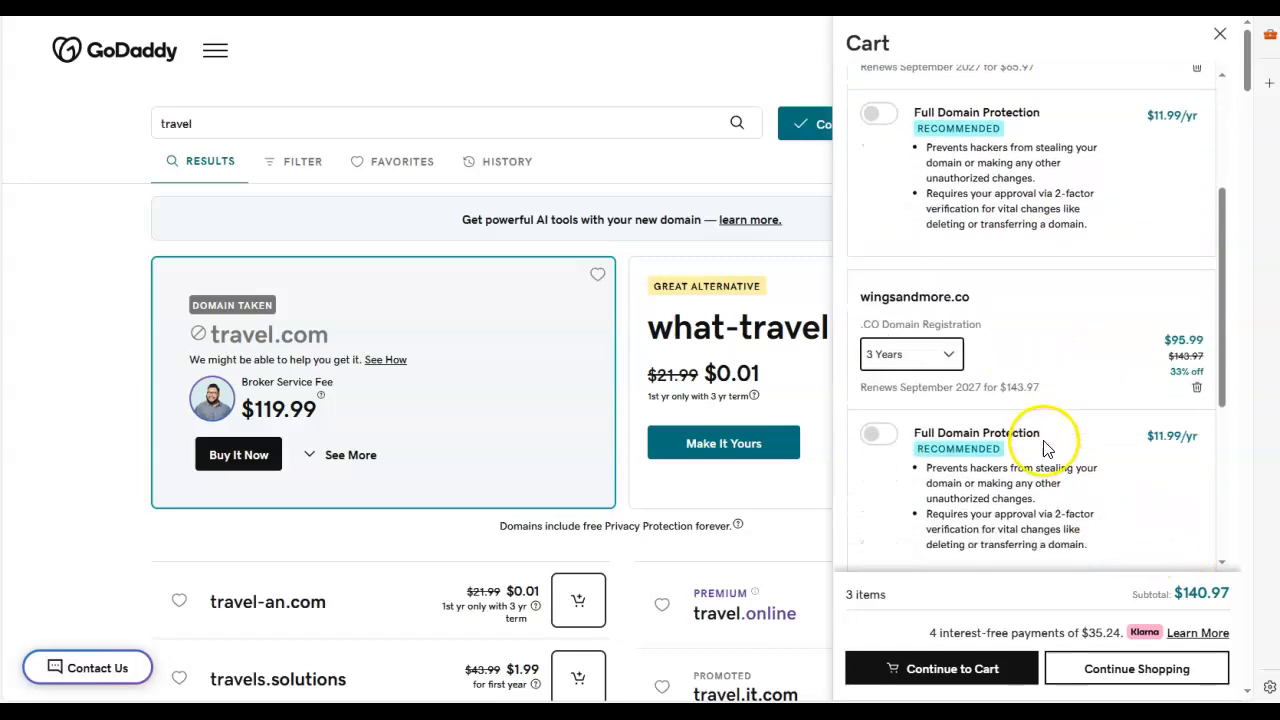
Step: Try a 1-year term for wingsandmorenow.com in the cart, return it to 3 years, and inspect the renewal price
scroll(1052, 420, "up", 3)
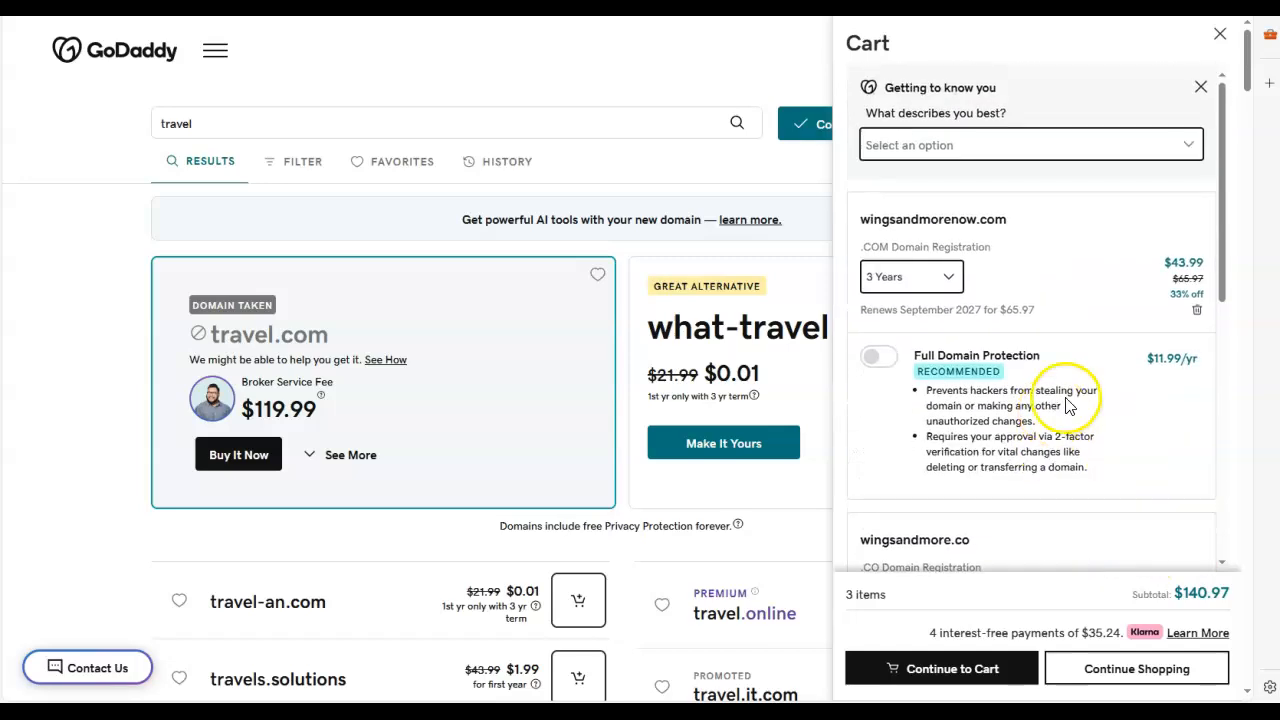
left_click(953, 277)
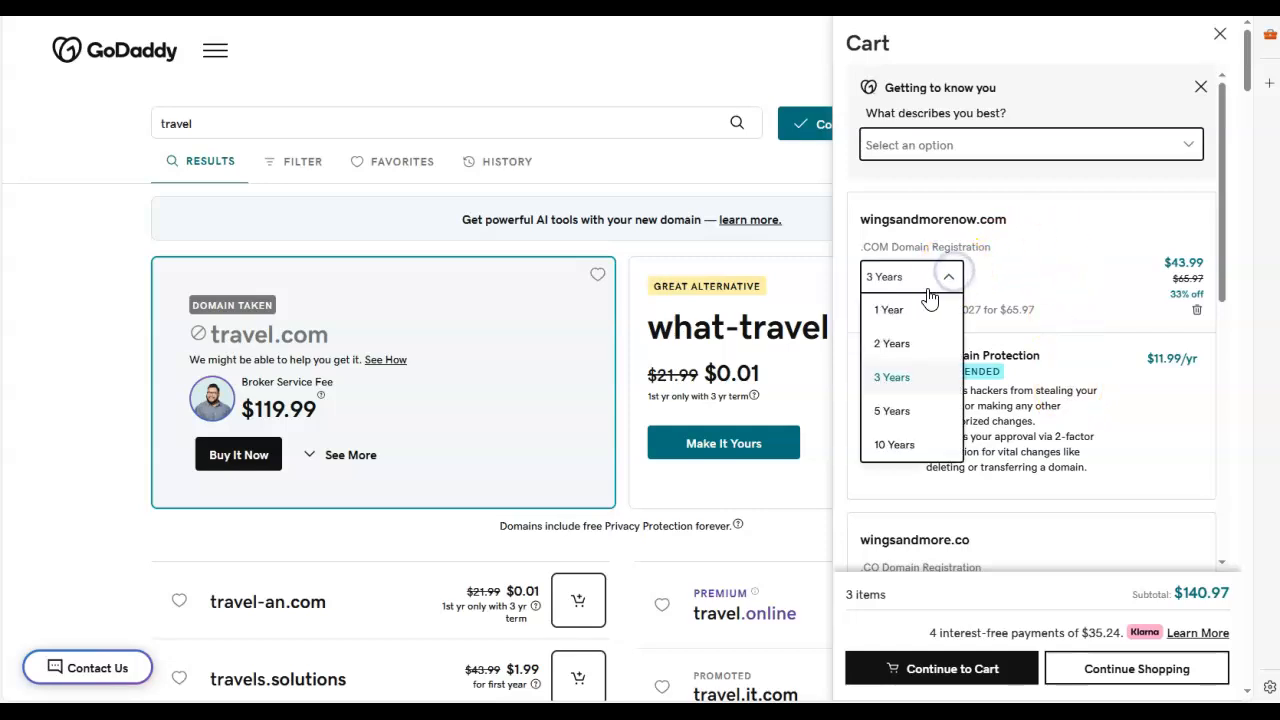
left_click(901, 312)
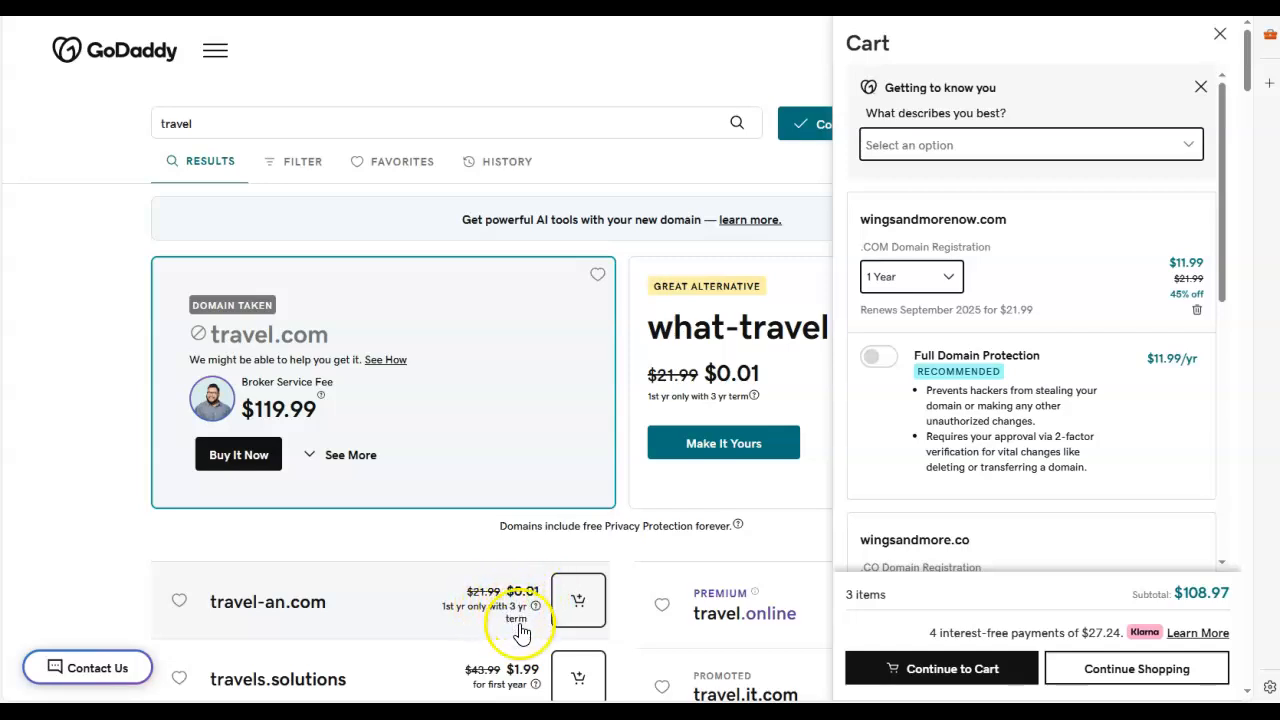
left_click(953, 278)
left_click(897, 377)
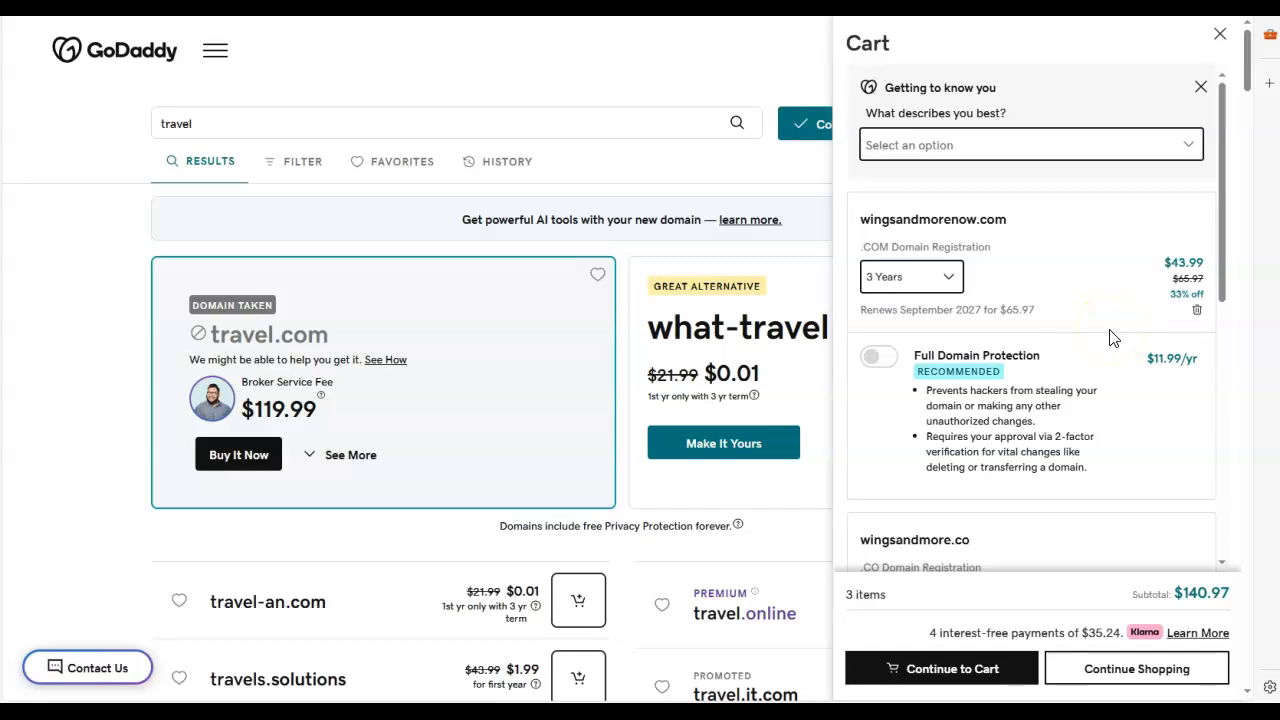
left_click(947, 280)
left_click(1017, 251)
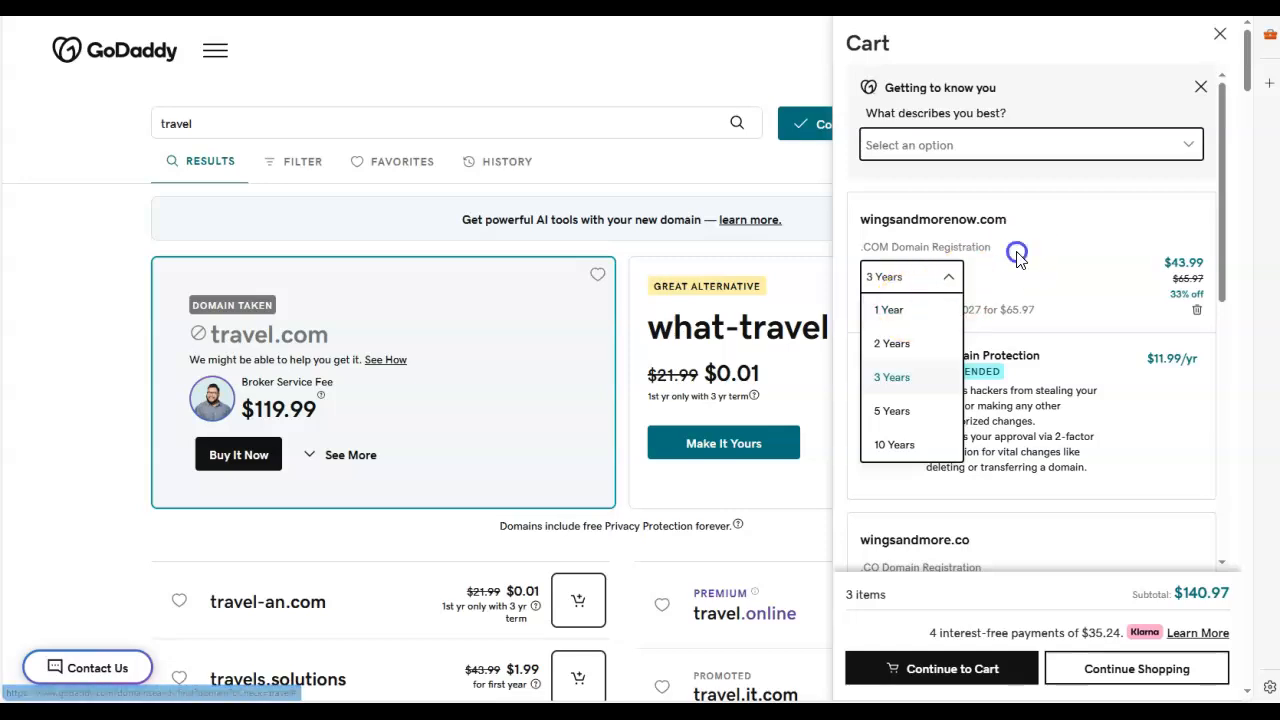
left_click(1026, 314)
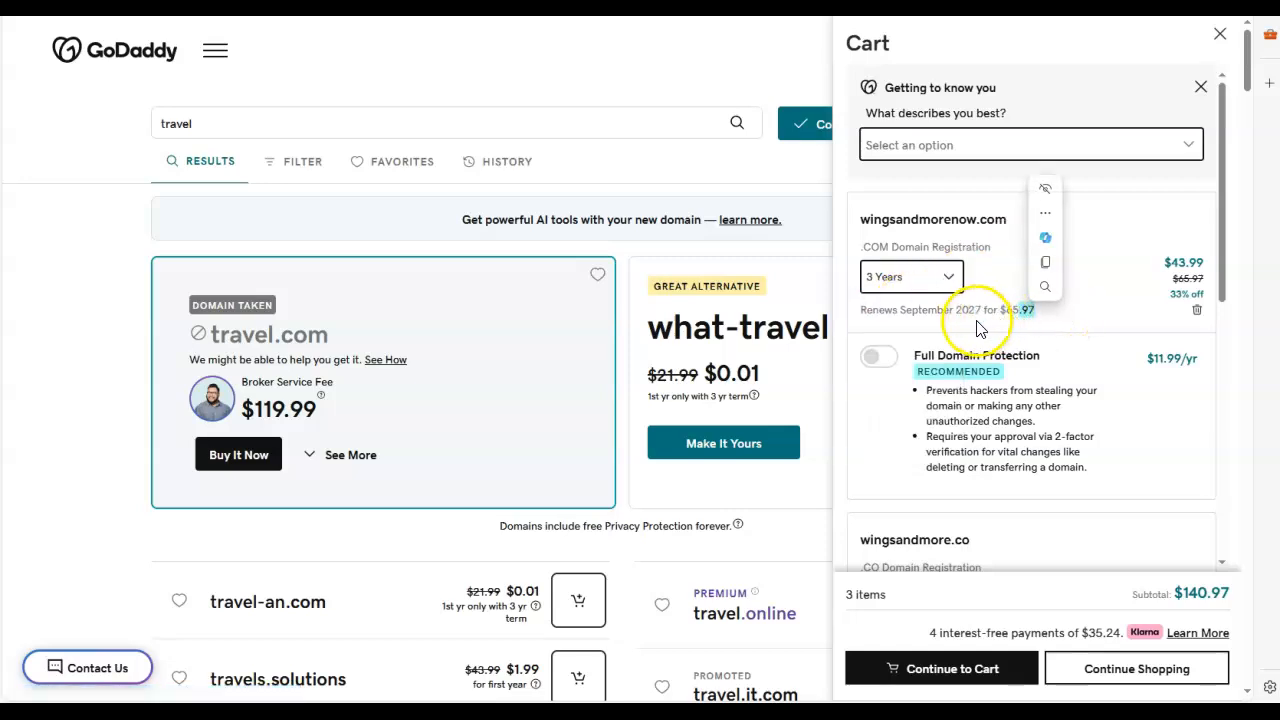
Step: Set the registration terms of wingsandmorenow.com and wingsandmore.co in the cart to 1 year each
left_click(952, 281)
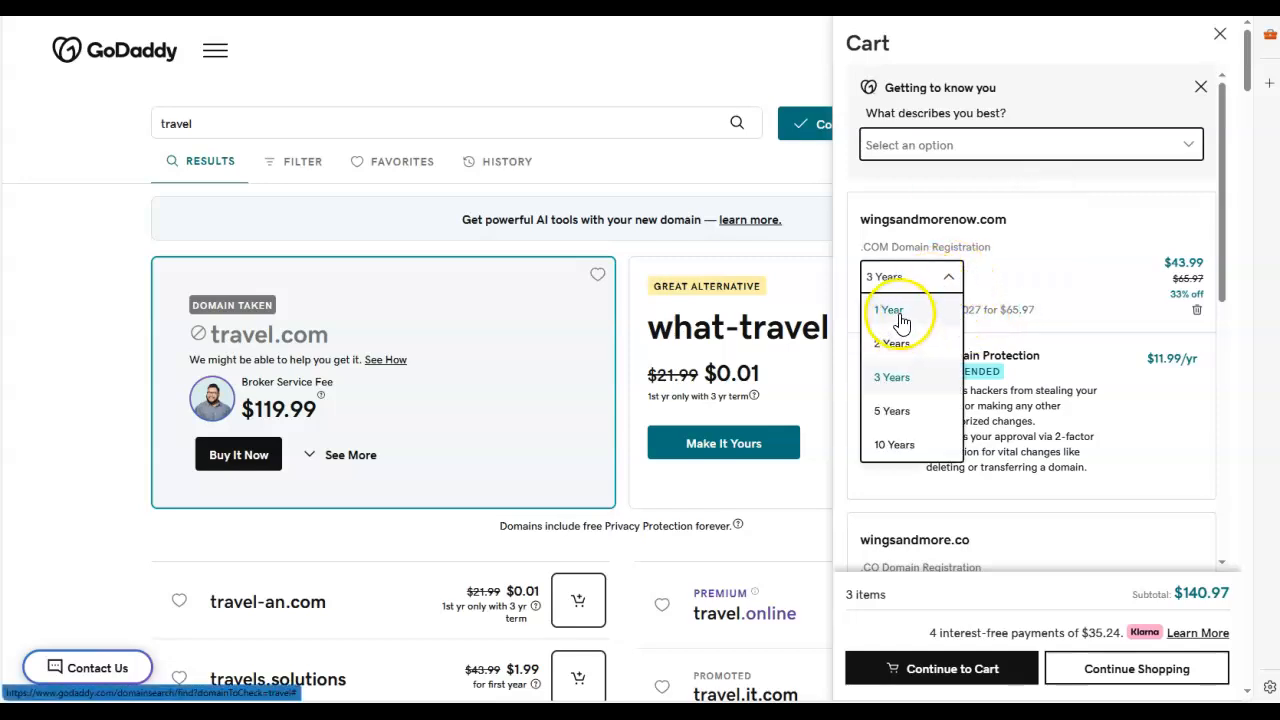
left_click(899, 311)
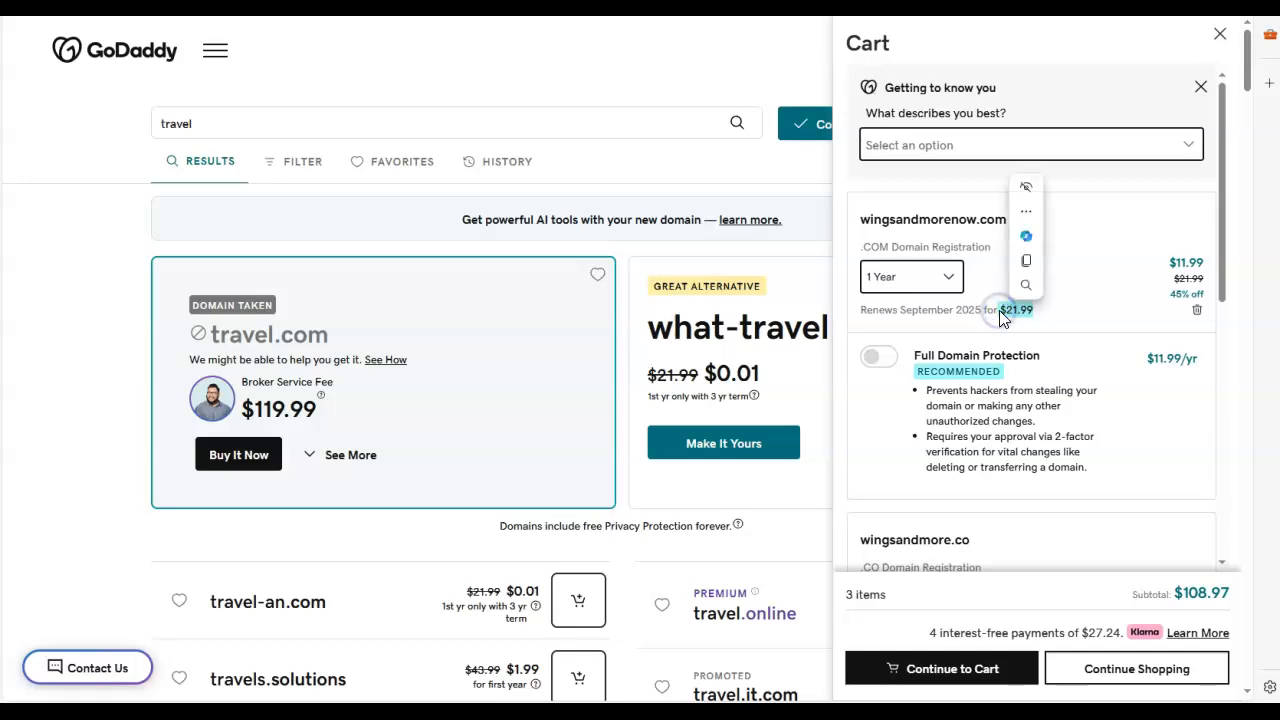
scroll(1020, 371, "down", 4)
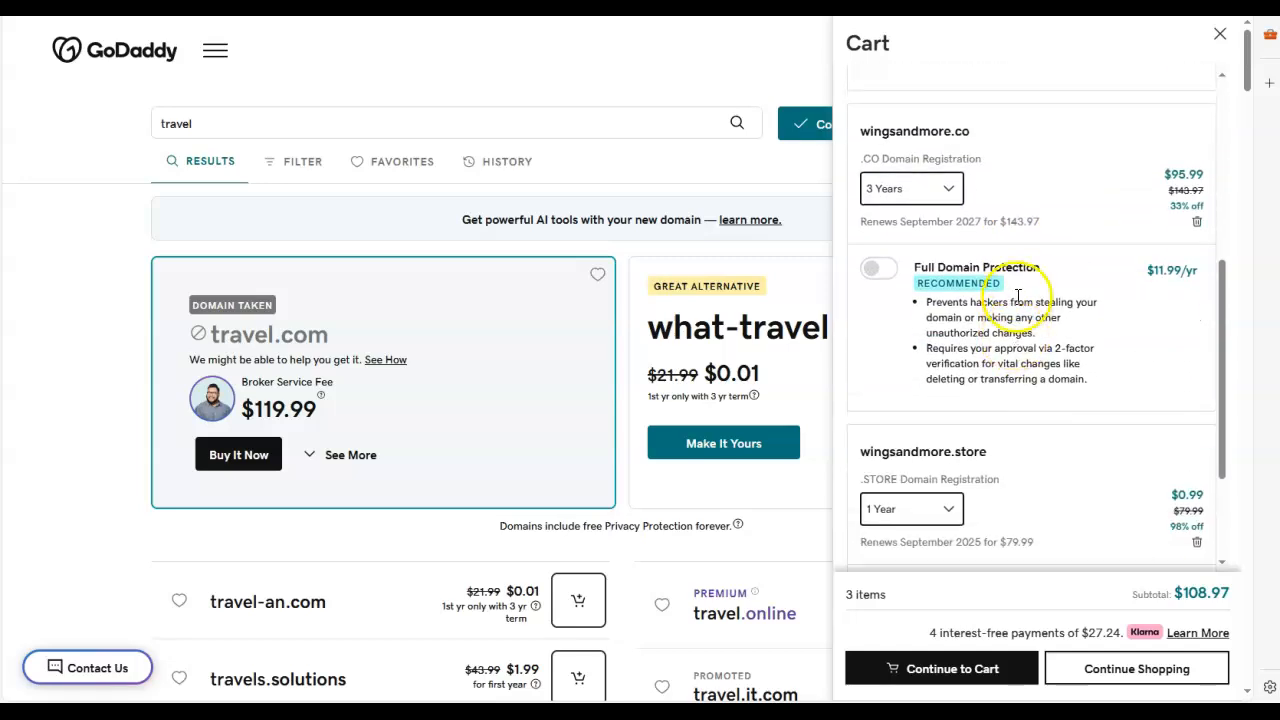
left_click(953, 188)
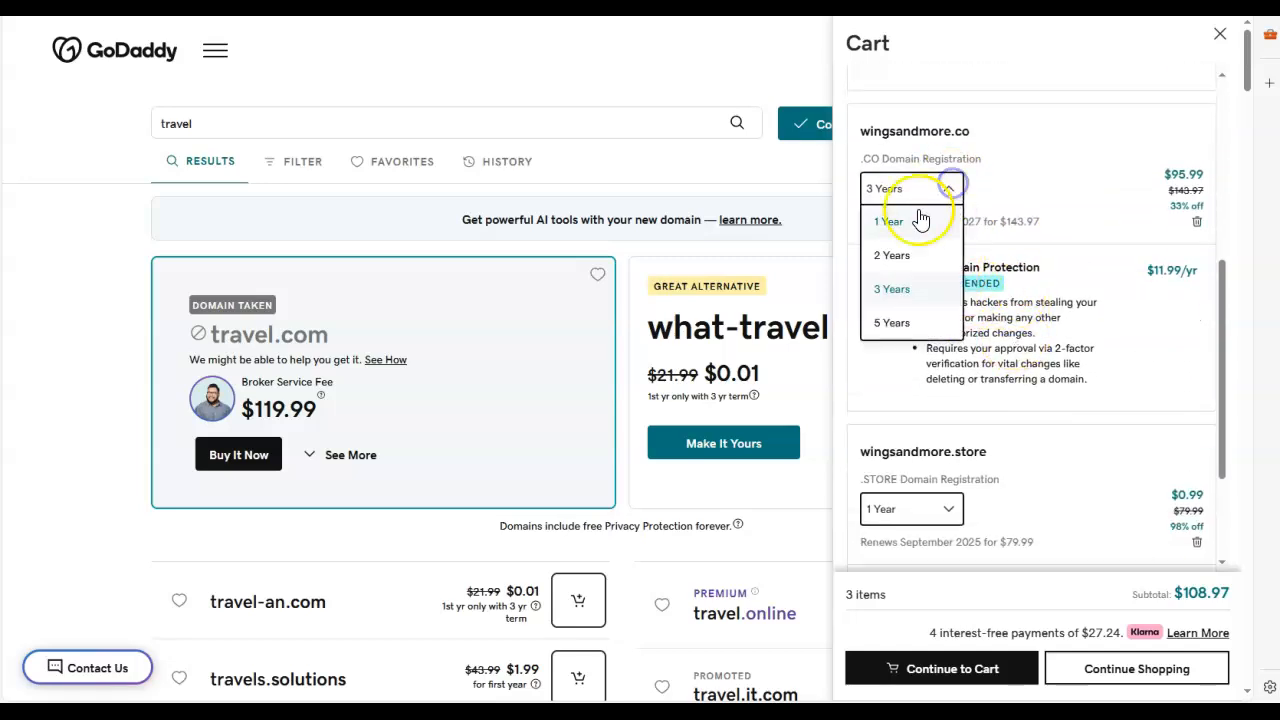
left_click(900, 222)
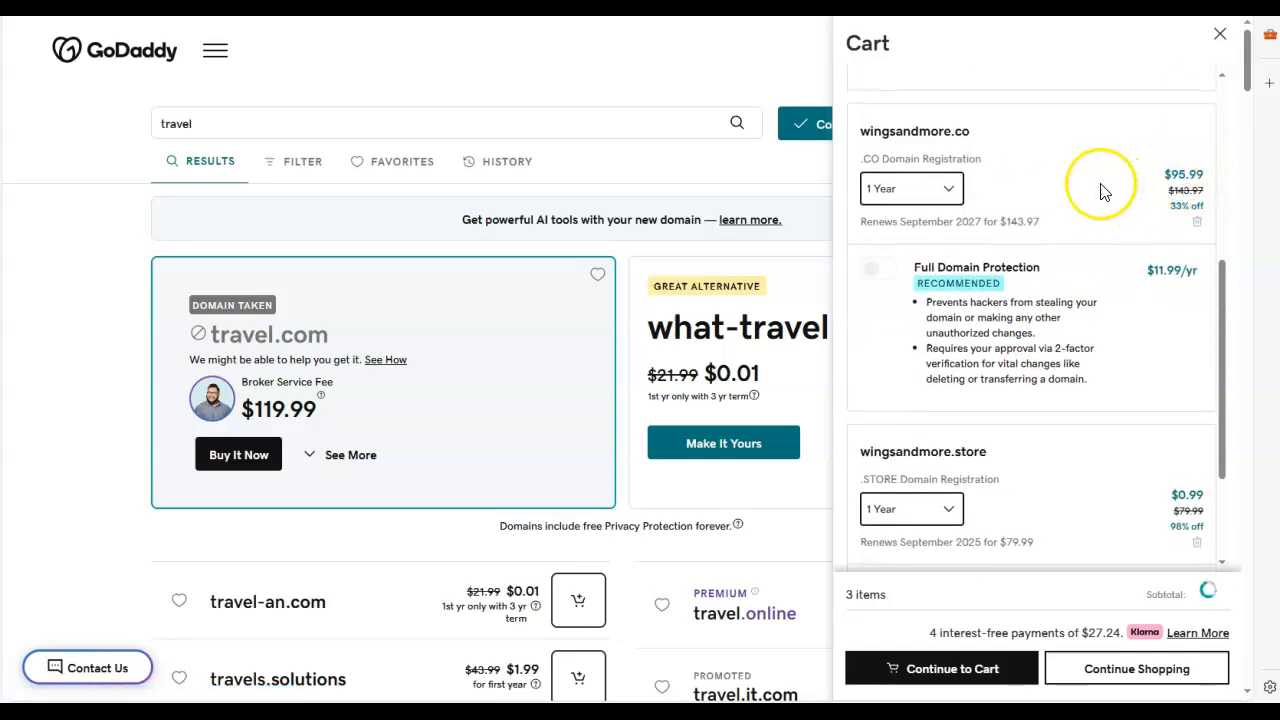
Step: Remove wingsandmore.store and wingsandmorenow.com from the cart, keeping only the wingsandmore.co registration
scroll(1060, 300, "down", 4)
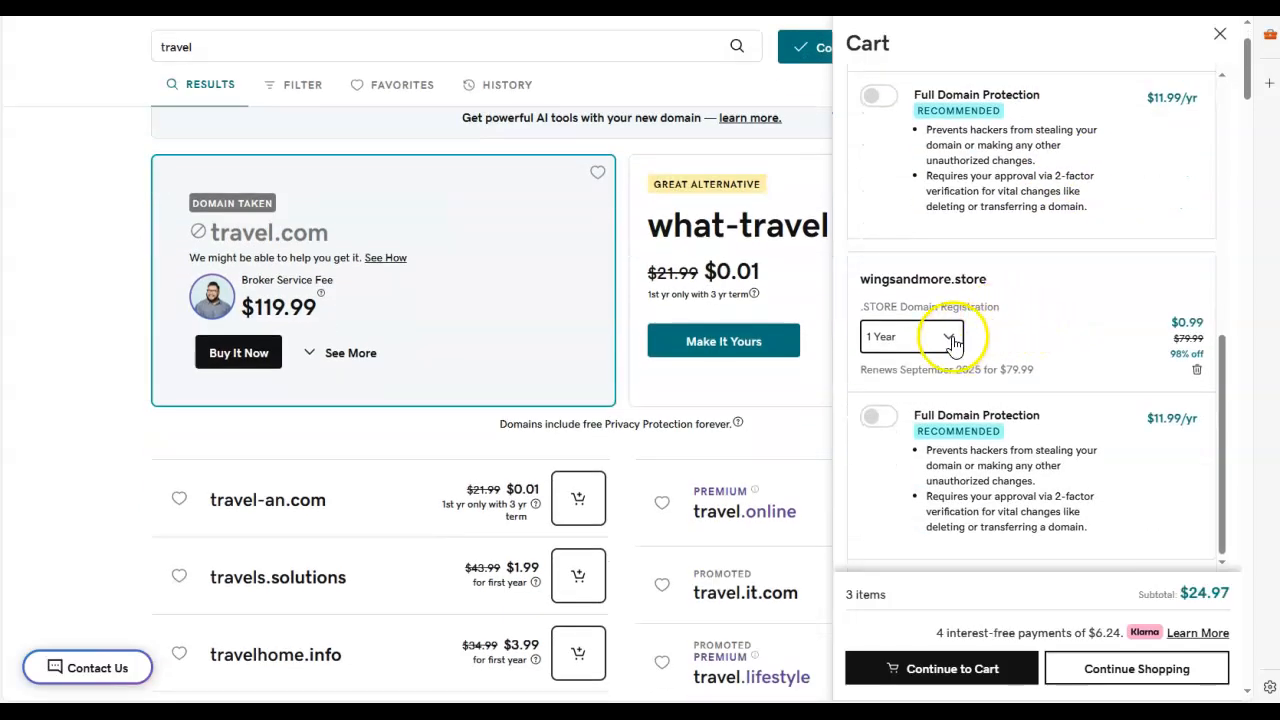
scroll(1030, 309, "down", 2)
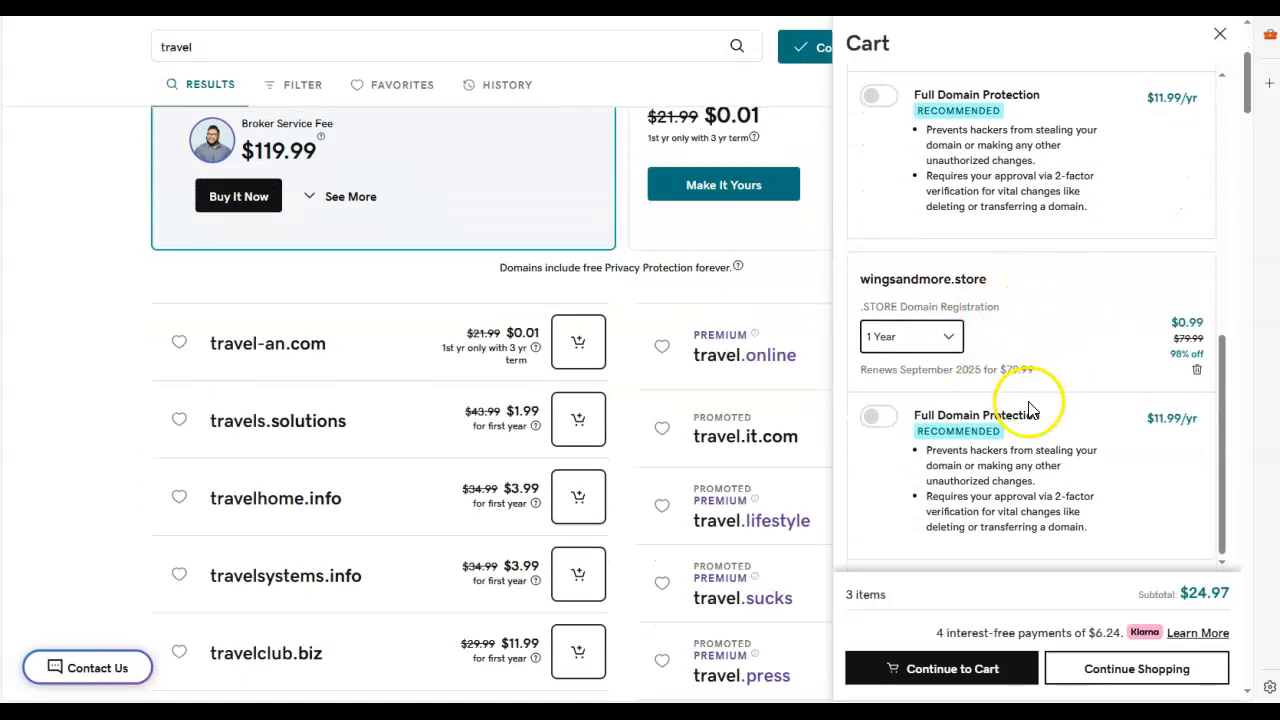
scroll(1030, 408, "up", 6)
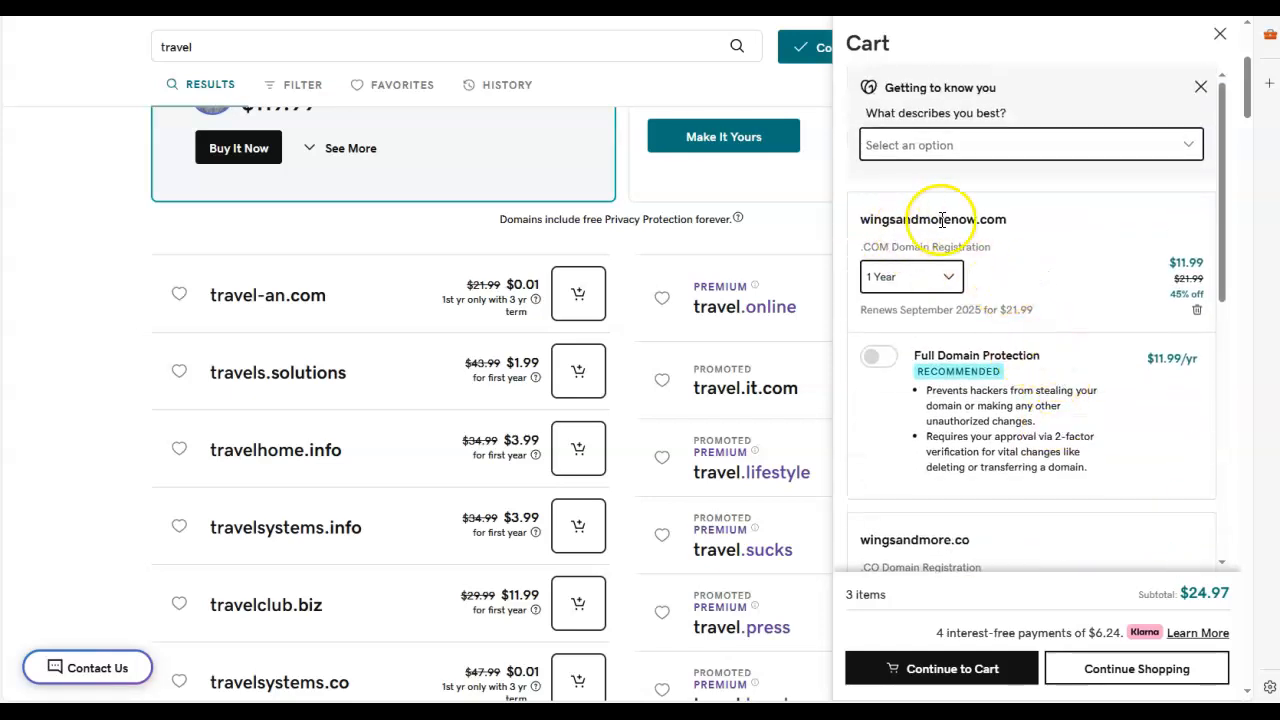
scroll(1025, 250, "down", 4)
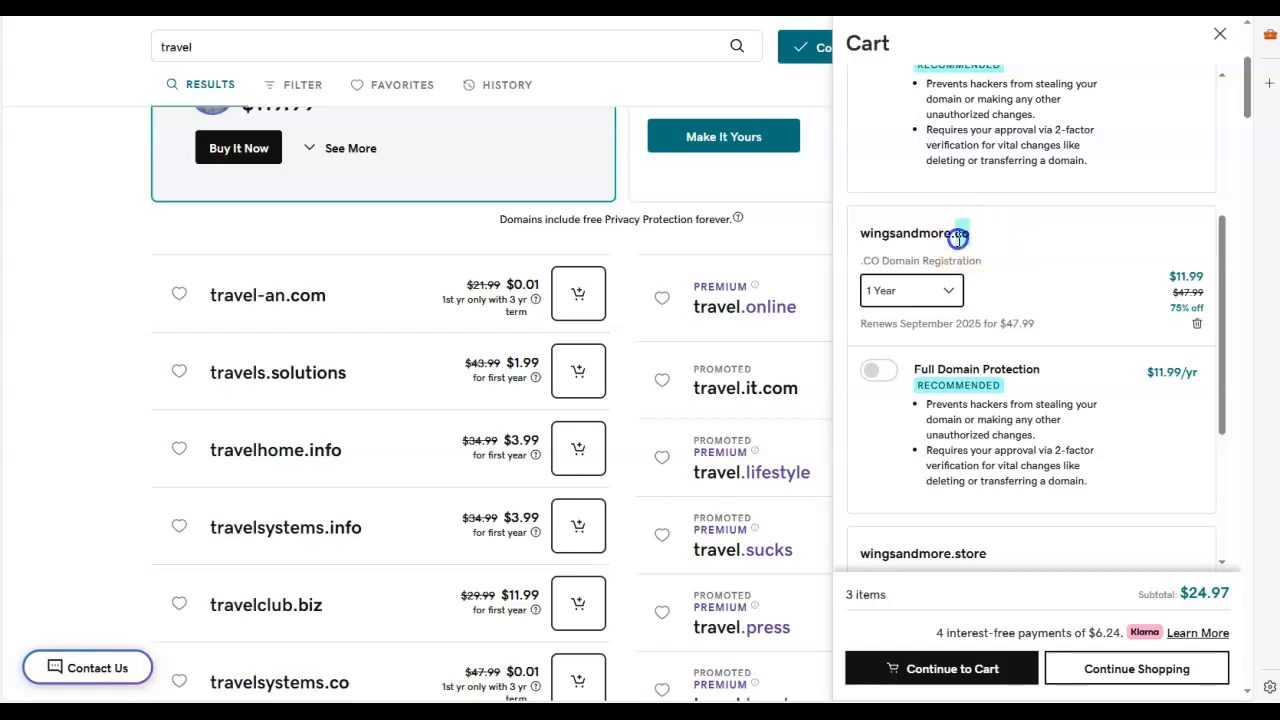
left_click(998, 237)
scroll(1051, 377, "down", 3)
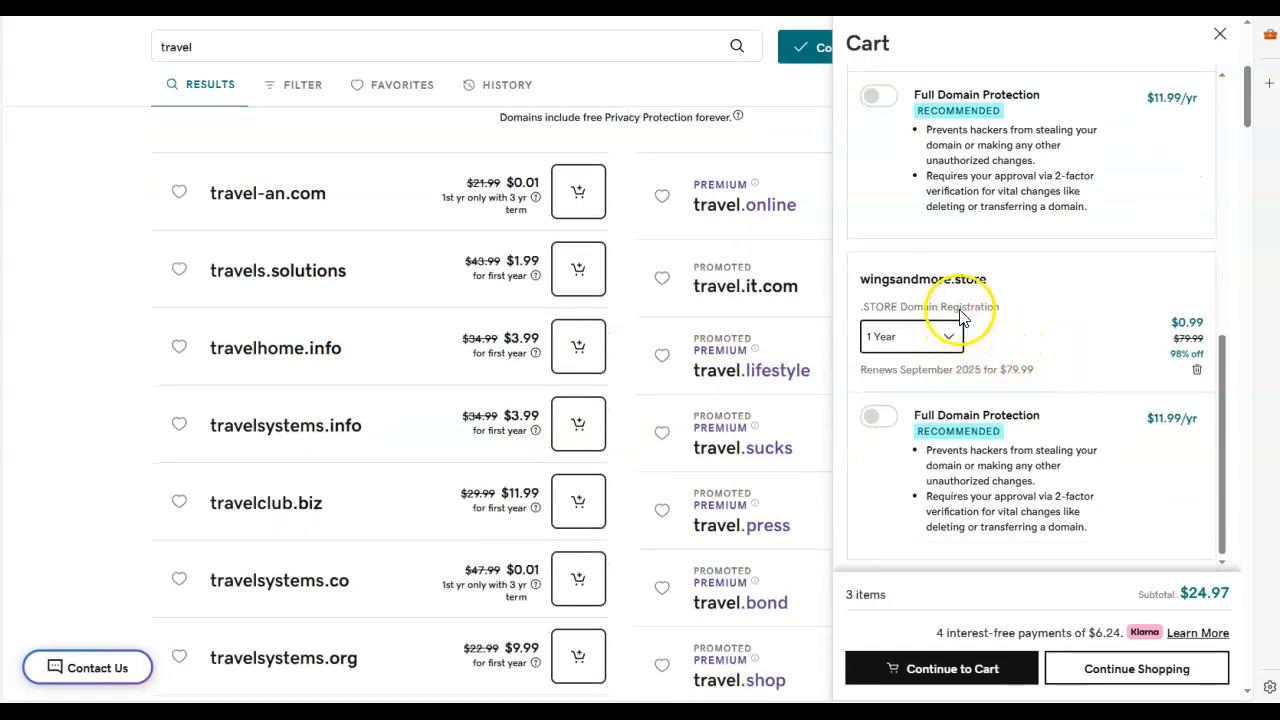
left_click(1198, 373)
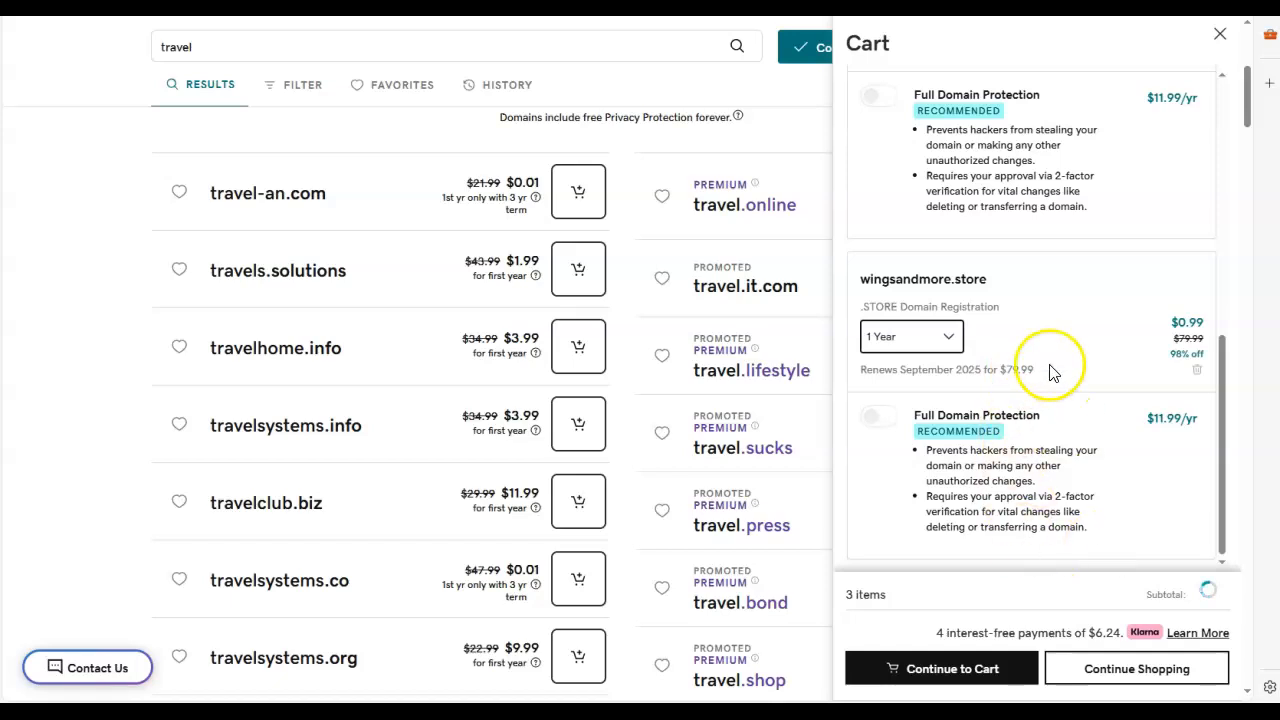
scroll(1074, 400, "up", 4)
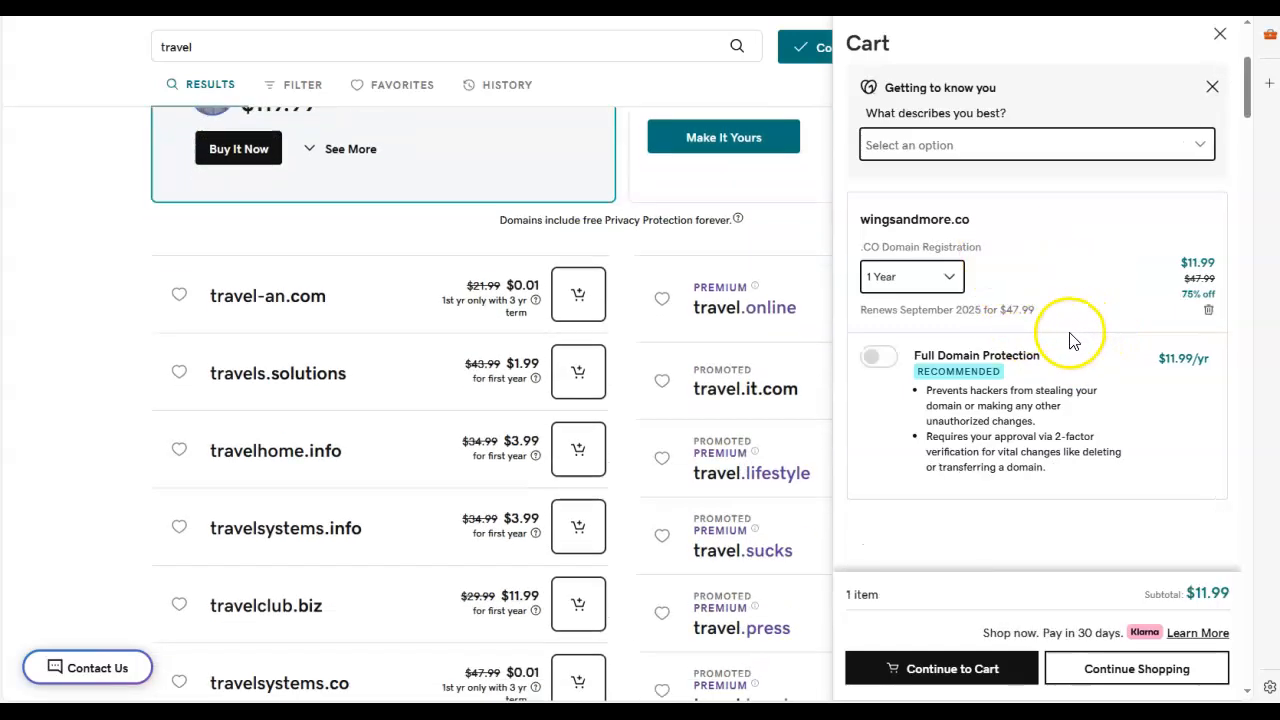
Step: Highlight the wingsandmore.co name in the cart, clear the highlight, and close the cart
left_click_drag(985, 222, 862, 219)
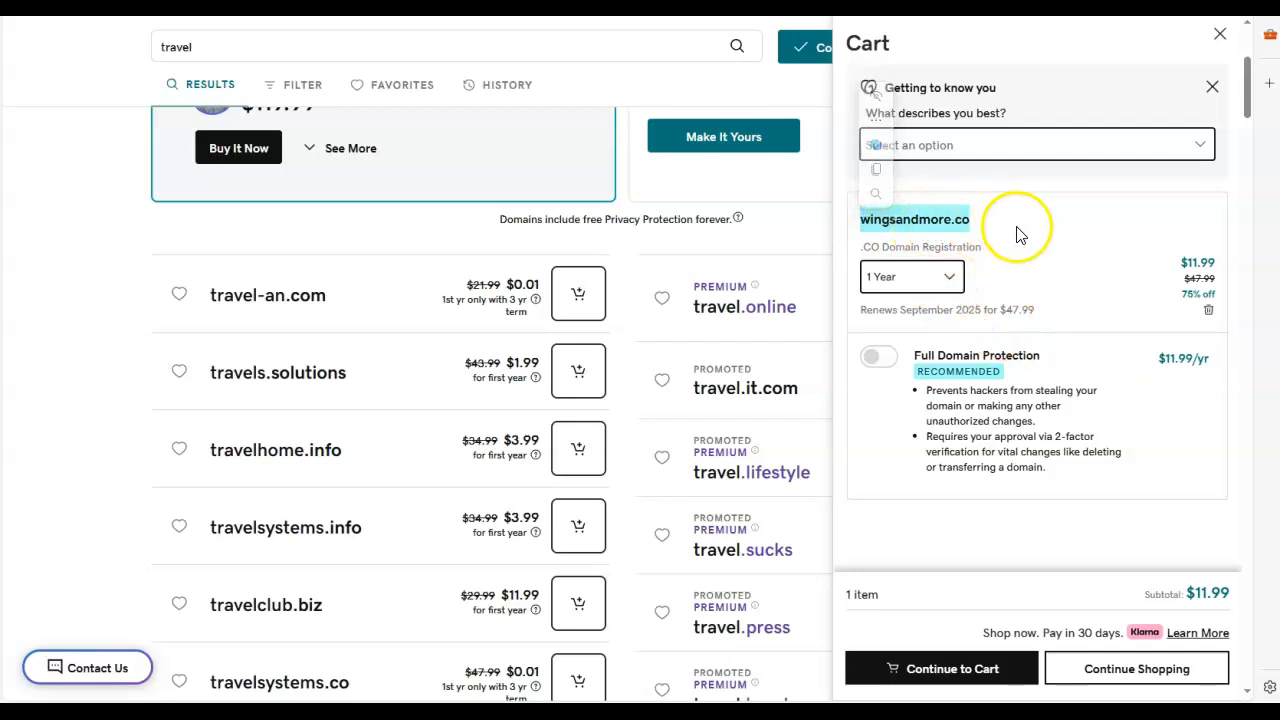
left_click(1056, 236)
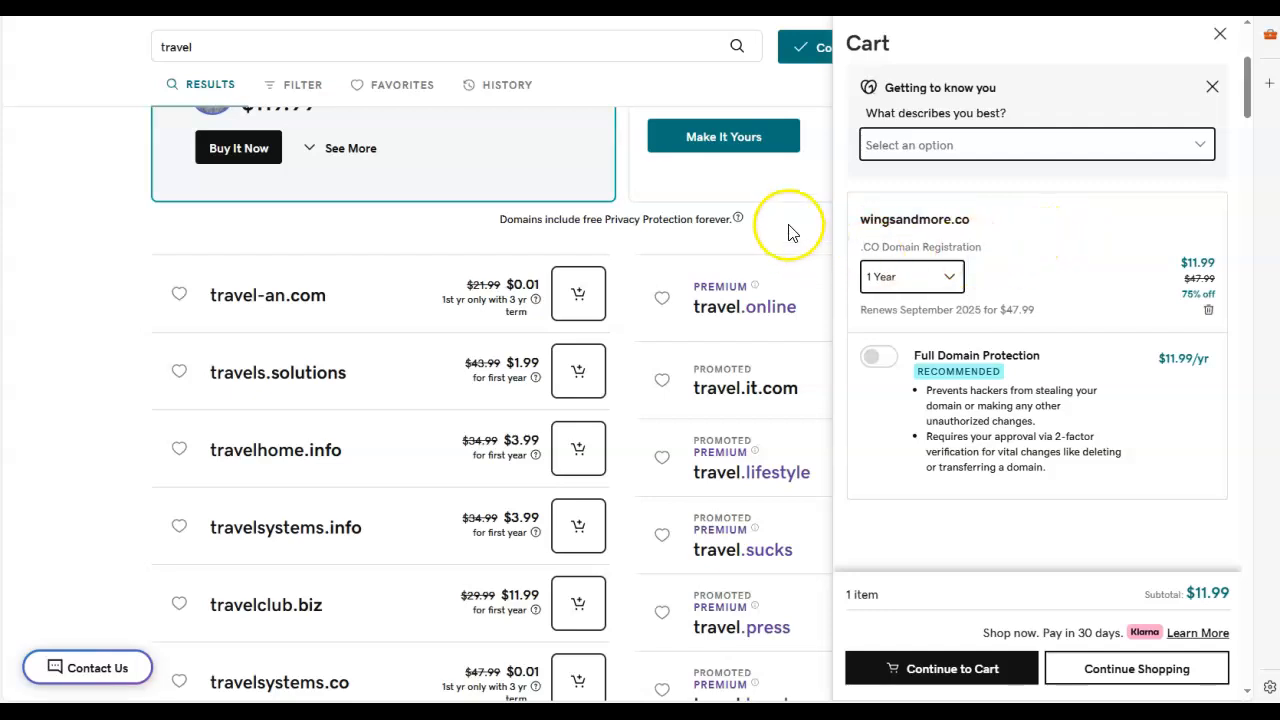
left_click(788, 190)
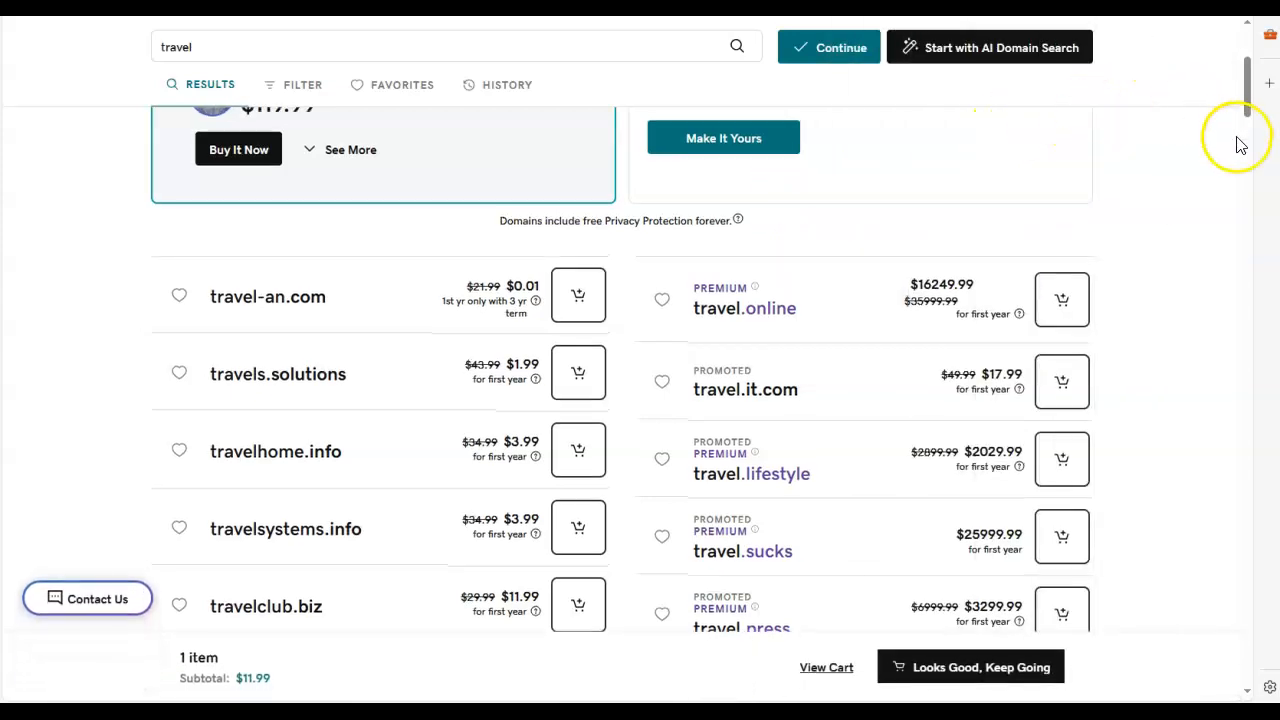
Step: Go from the domain search results to the account's My Hub page
scroll(1225, 150, "up", 3)
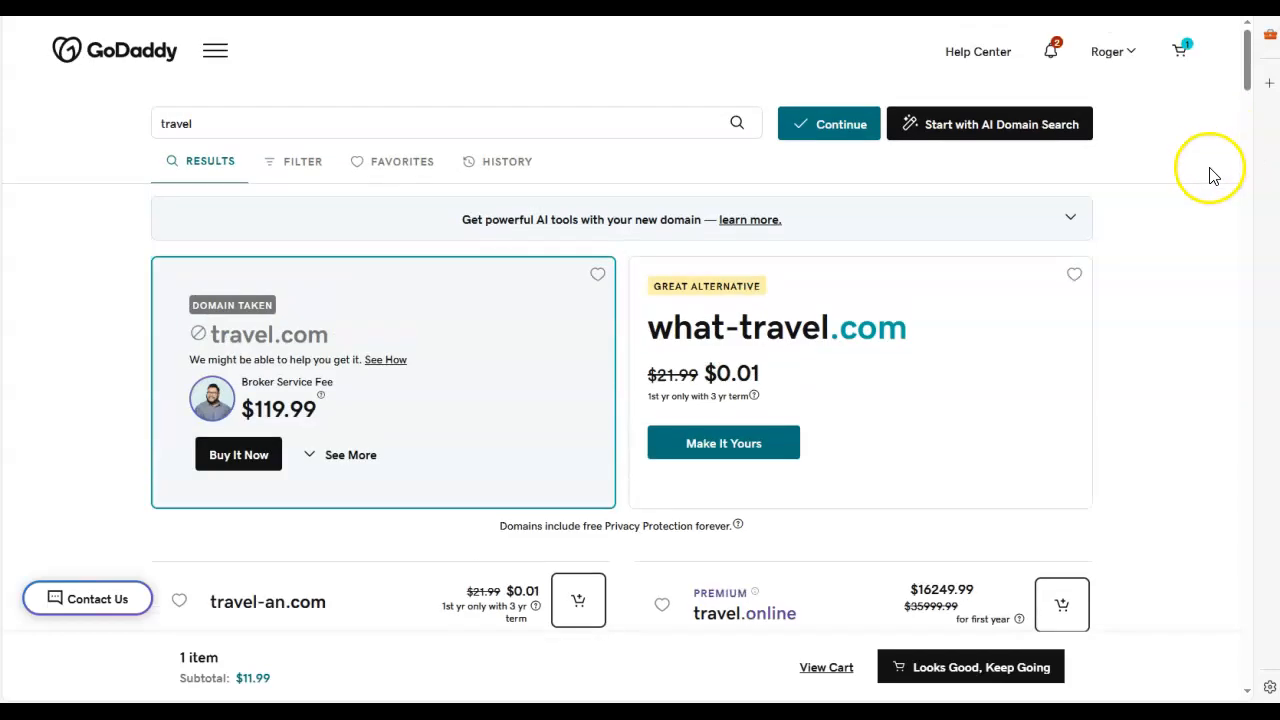
left_click(1130, 52)
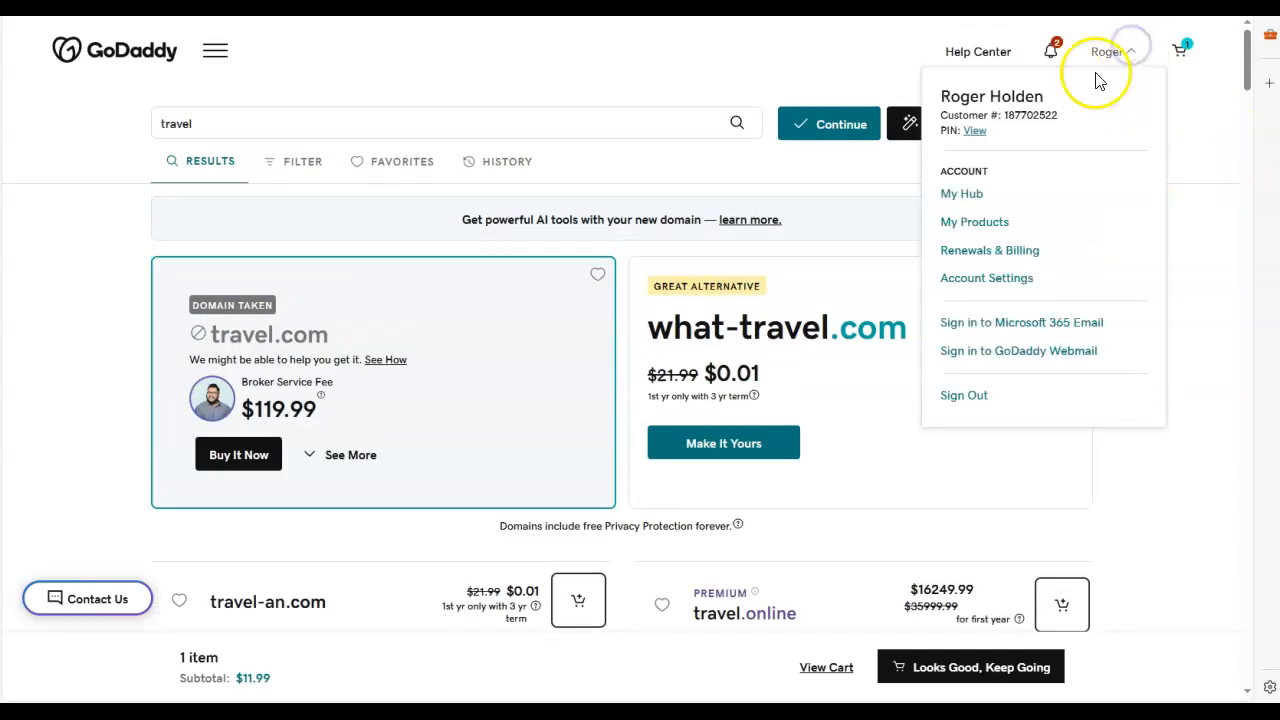
left_click(963, 199)
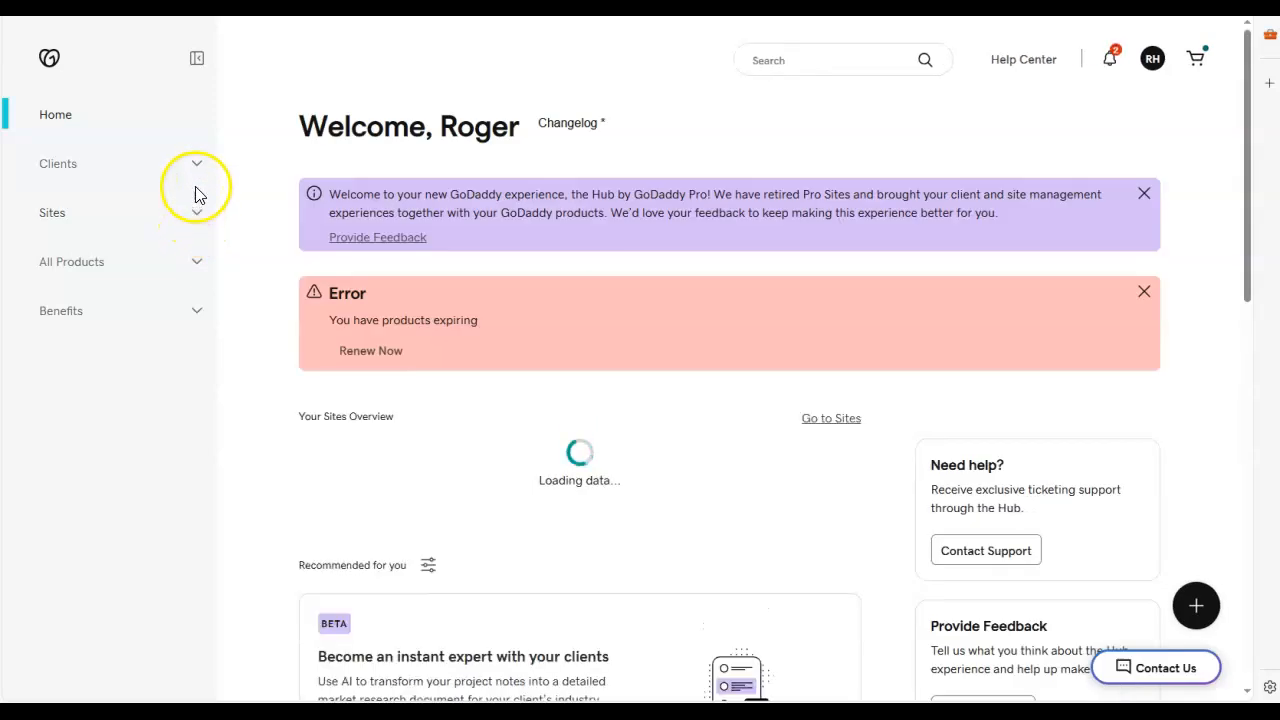
Step: Look over the Hub home page and open the Domain Portfolio from the product list
scroll(252, 362, "down", 2)
scroll(271, 354, "down", 5)
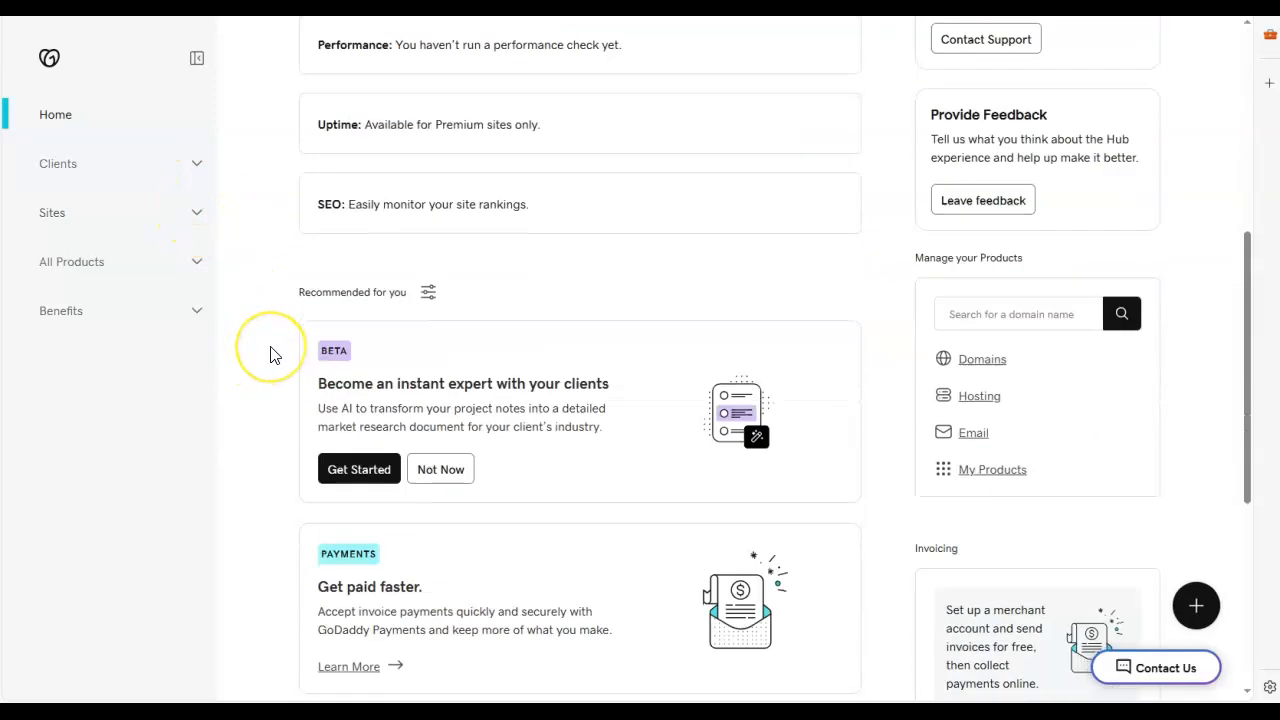
scroll(263, 314, "up", 4)
left_click(197, 208)
left_click(197, 208)
left_click(197, 262)
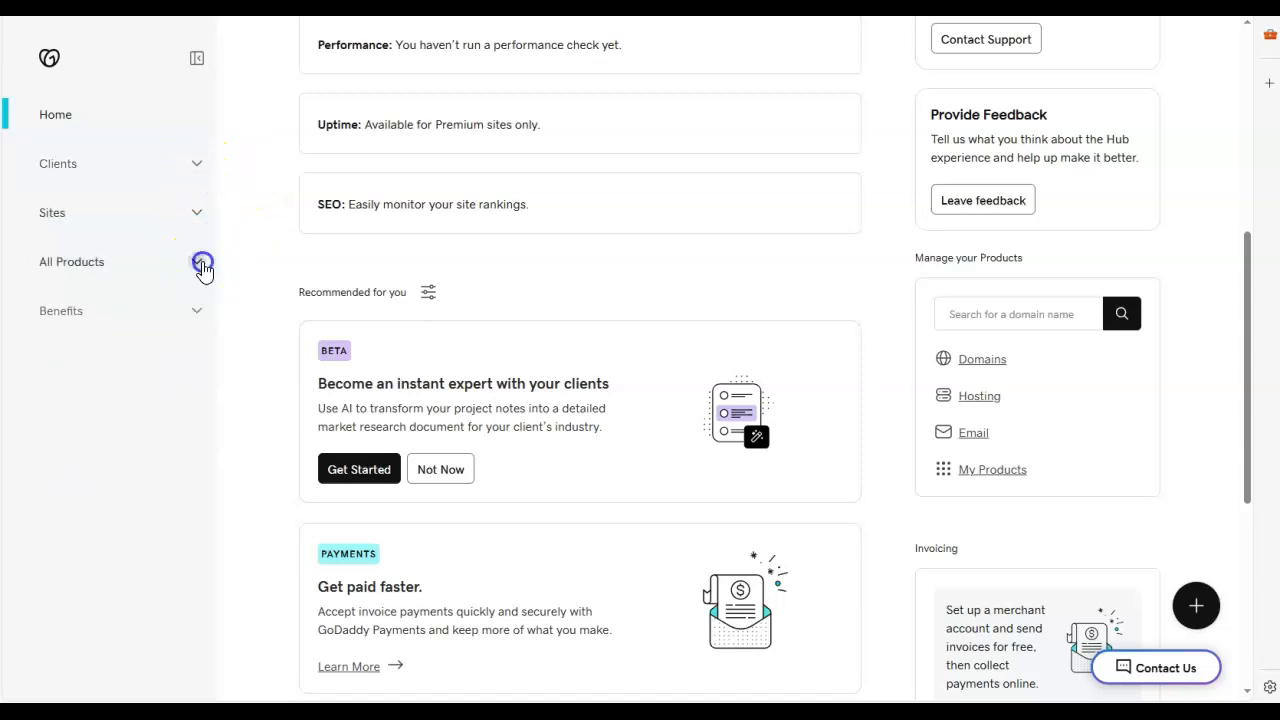
left_click(96, 323)
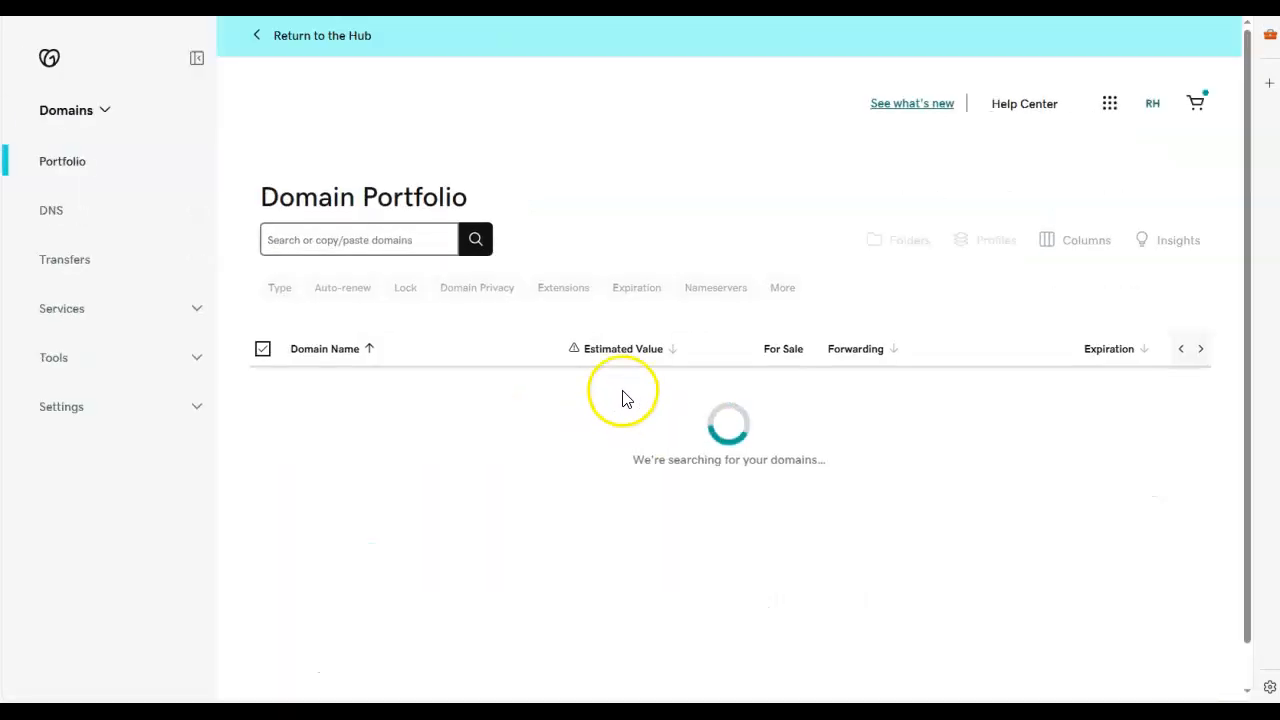
Step: Find p-fit.com in the Domain Portfolio and open that domain
scroll(534, 406, "down", 1)
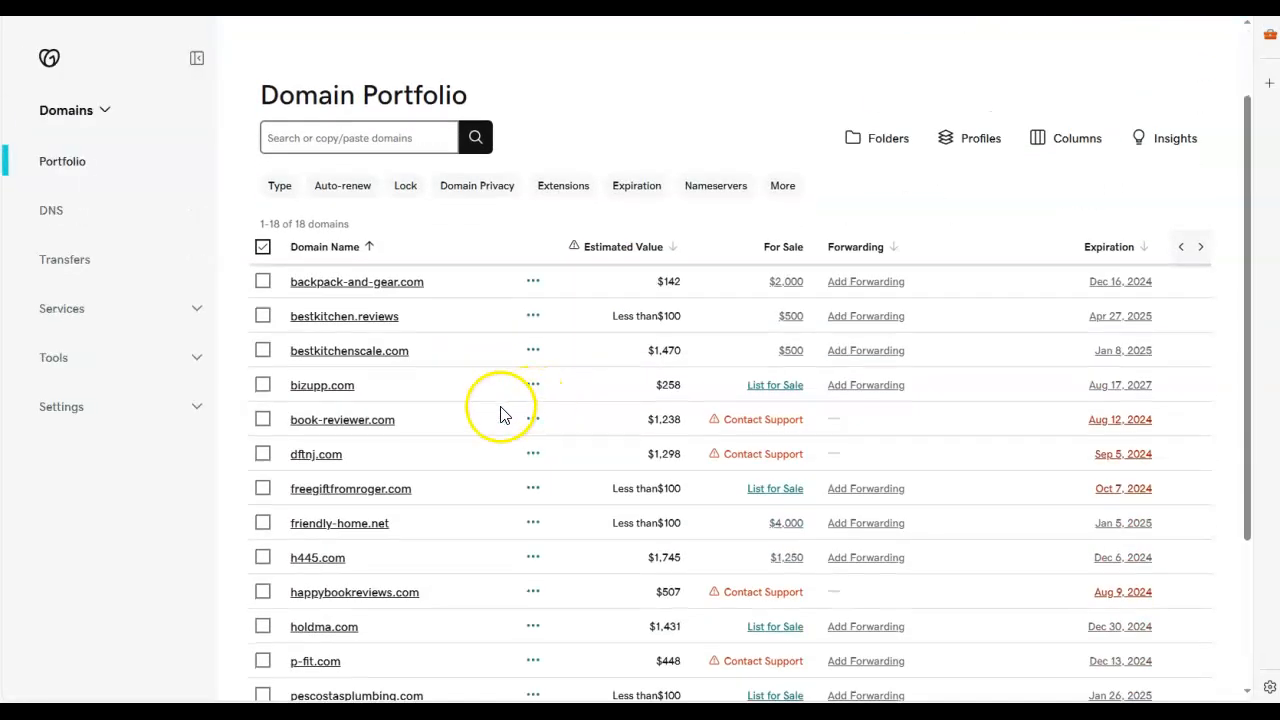
scroll(500, 415, "down", 1)
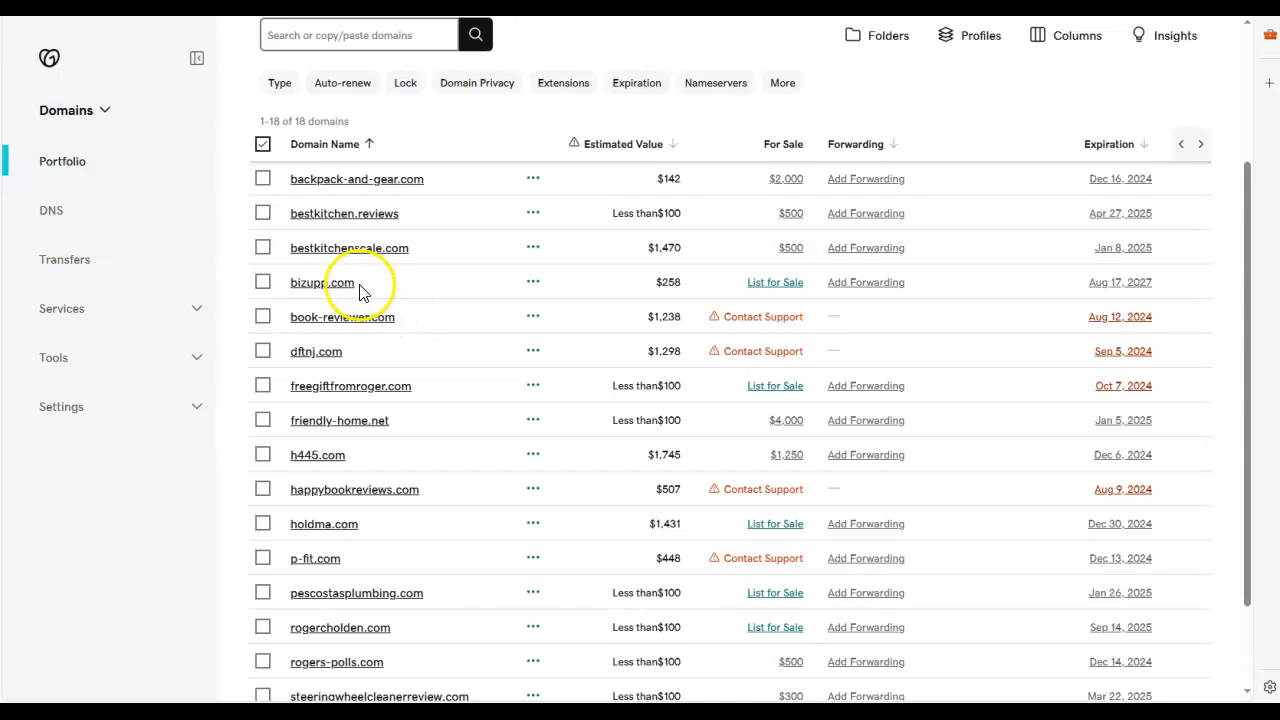
scroll(447, 360, "down", 1)
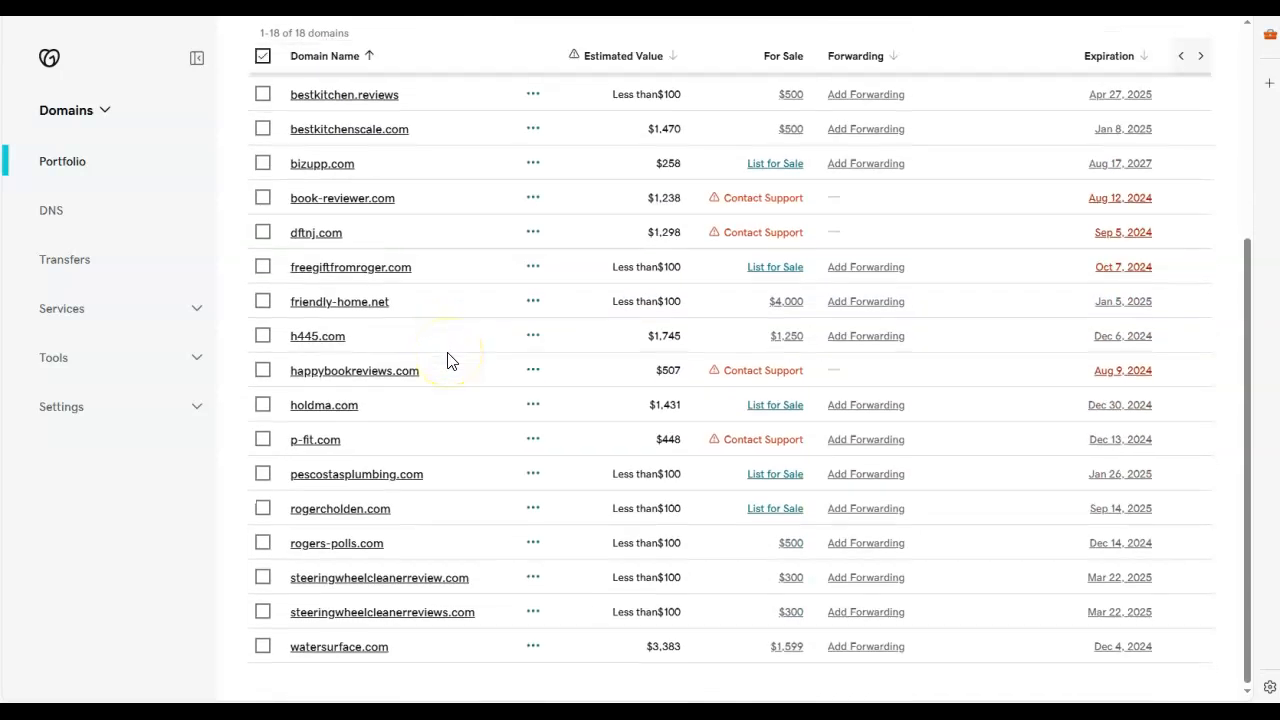
left_click(336, 446)
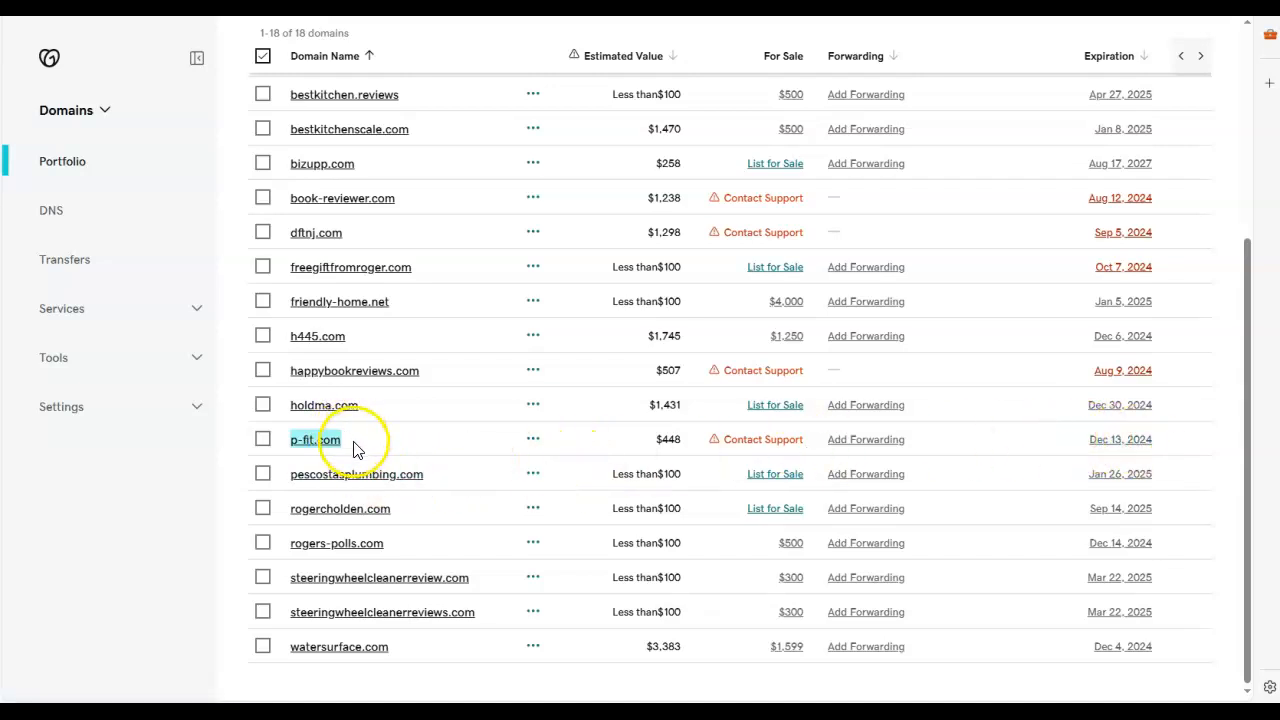
left_click(400, 432)
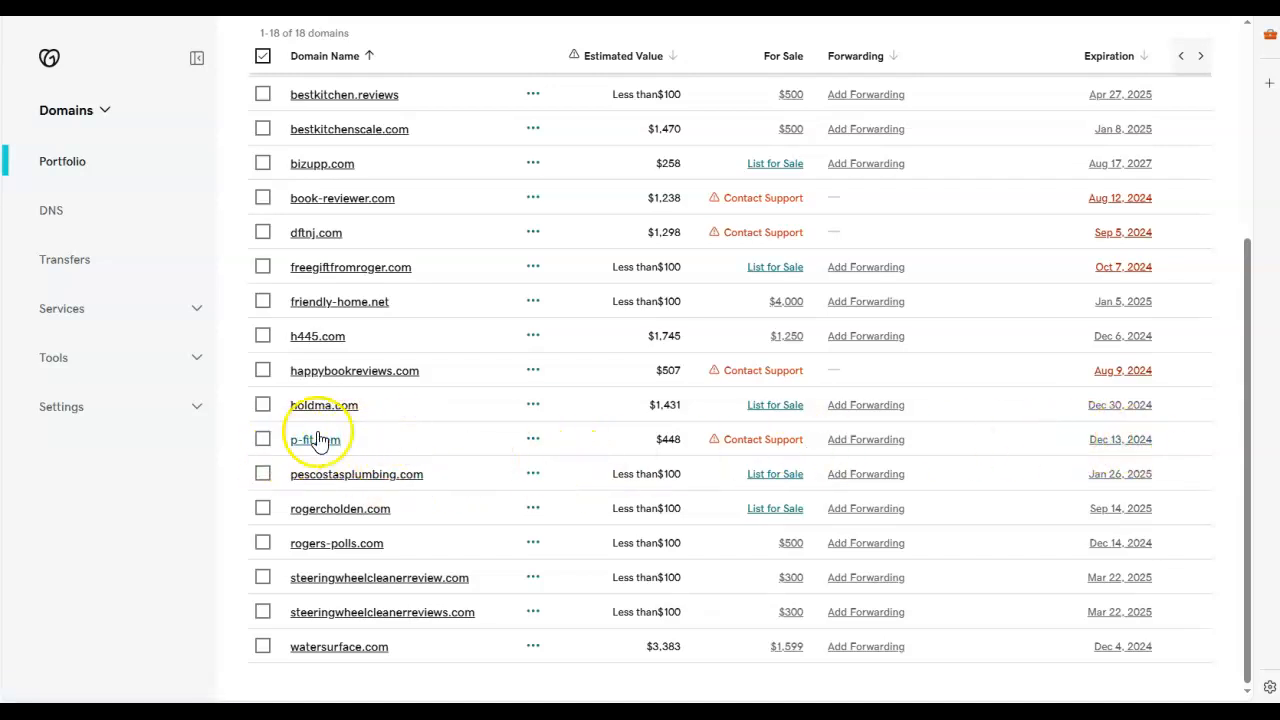
left_click(318, 441)
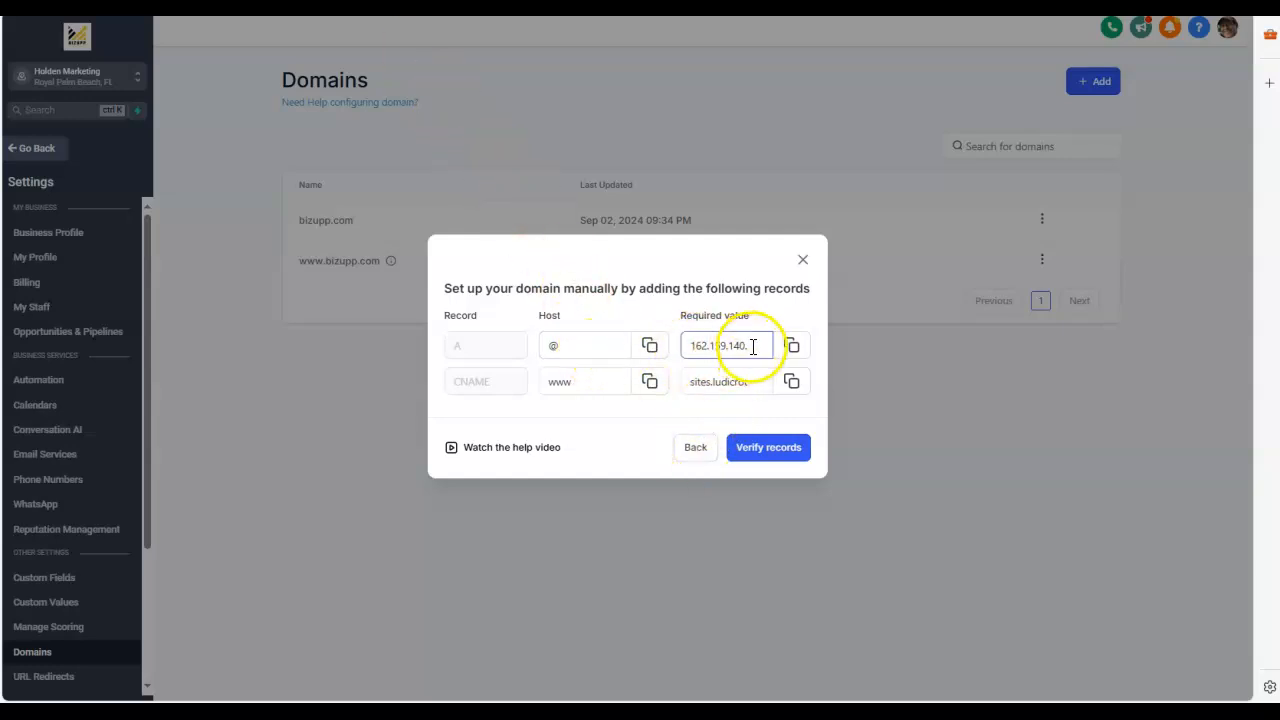
left_click(695, 447)
left_click(551, 375)
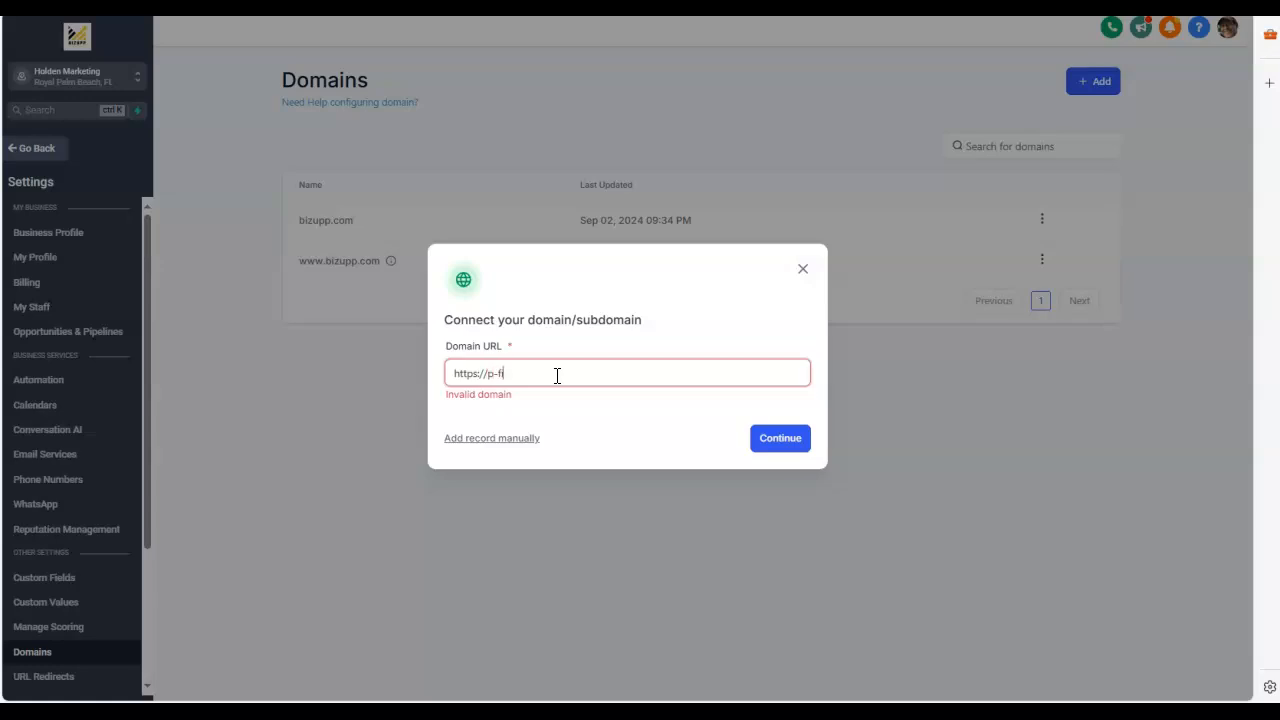
type(".com")
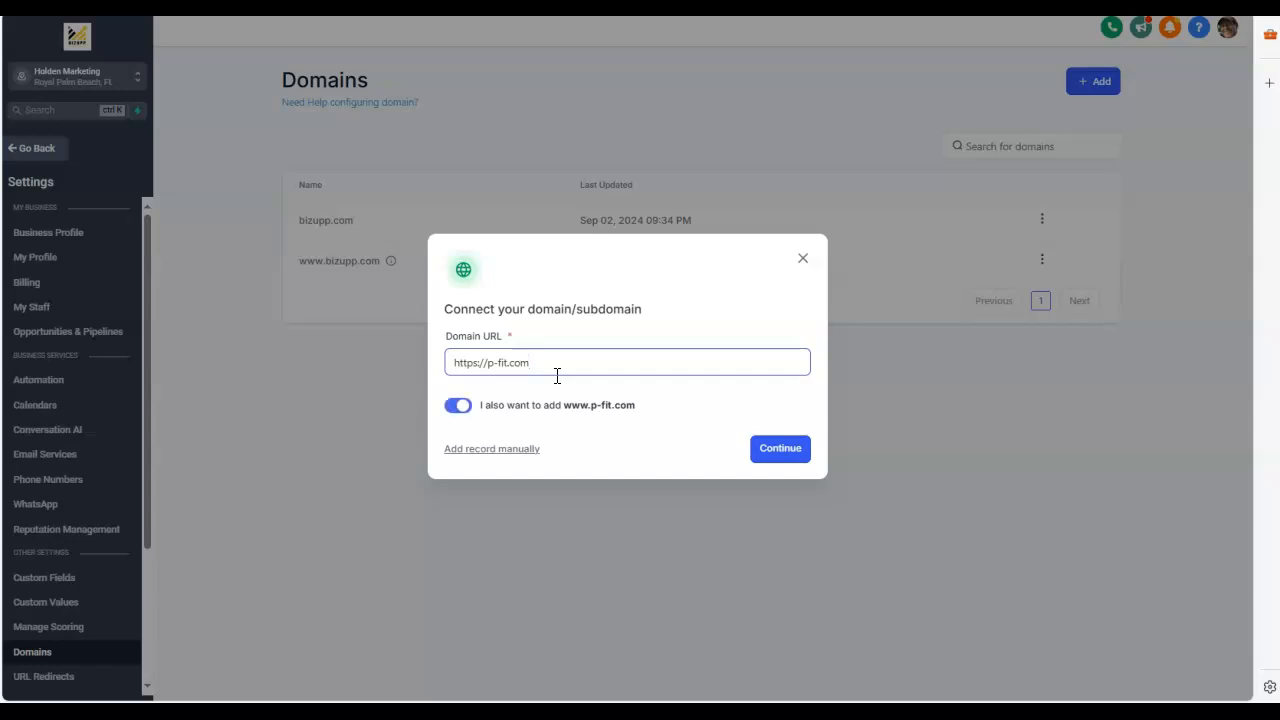
left_click_drag(639, 408, 562, 407)
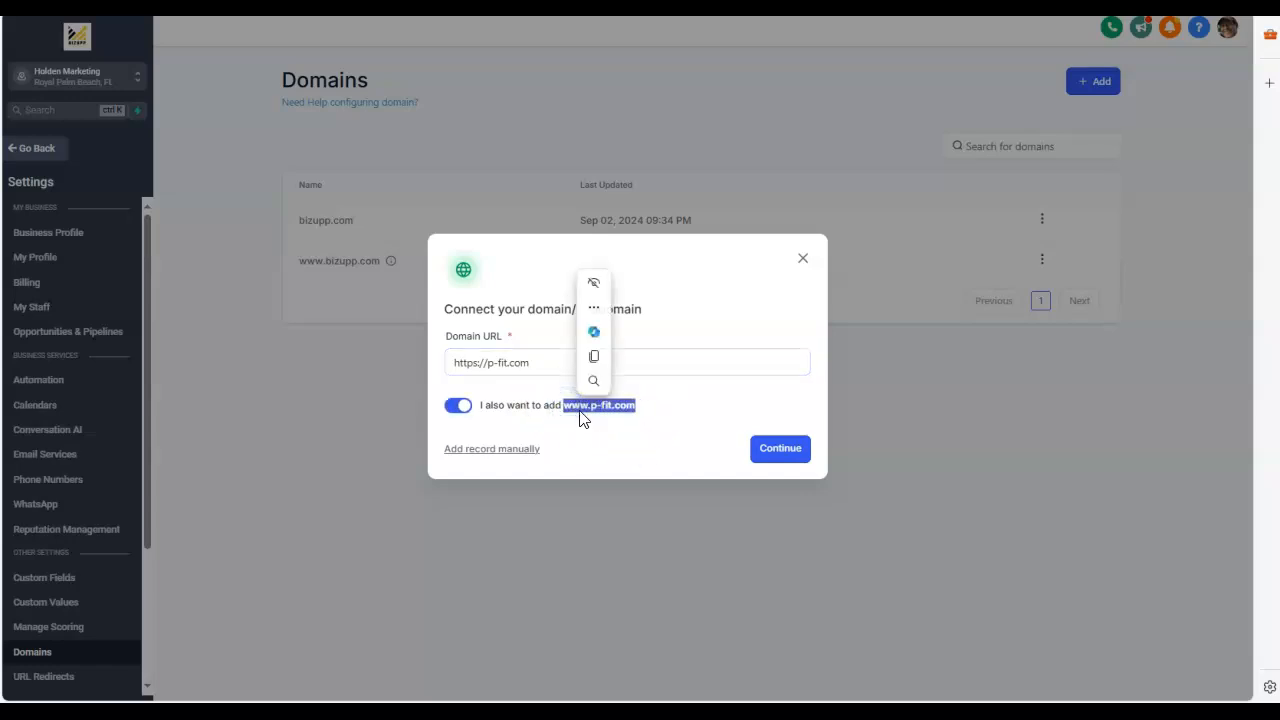
left_click(652, 411)
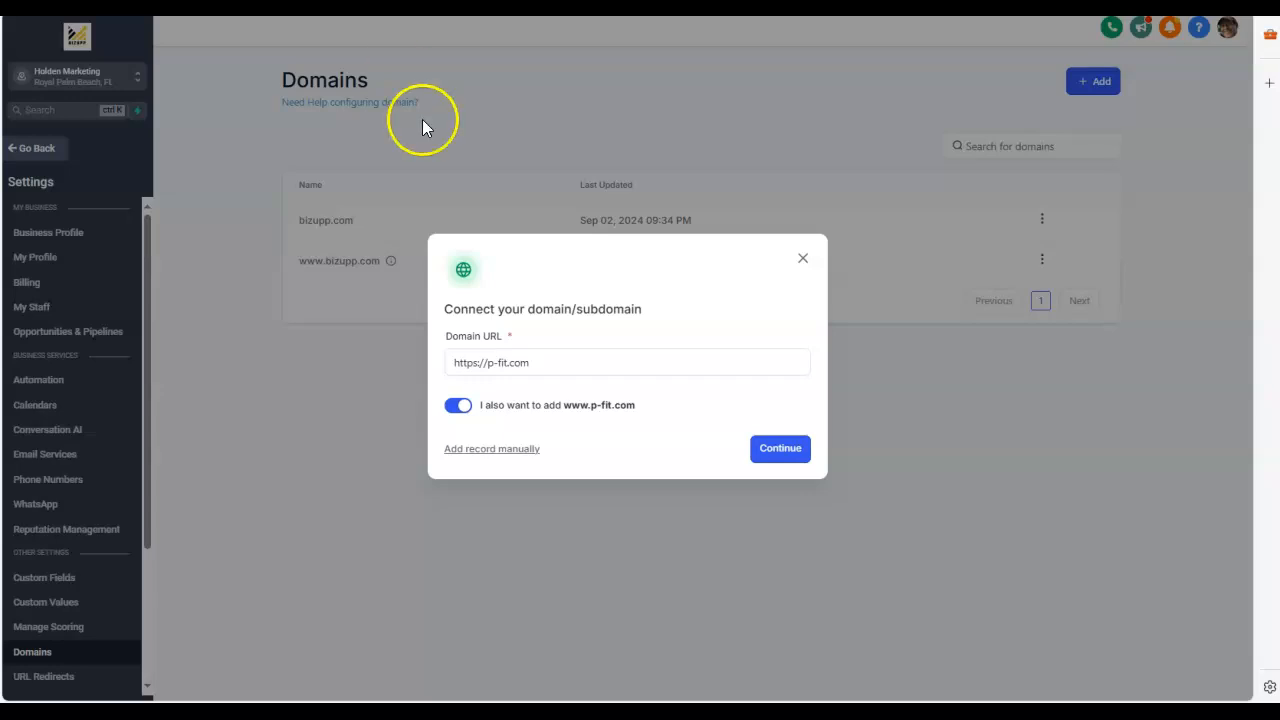
left_click(776, 450)
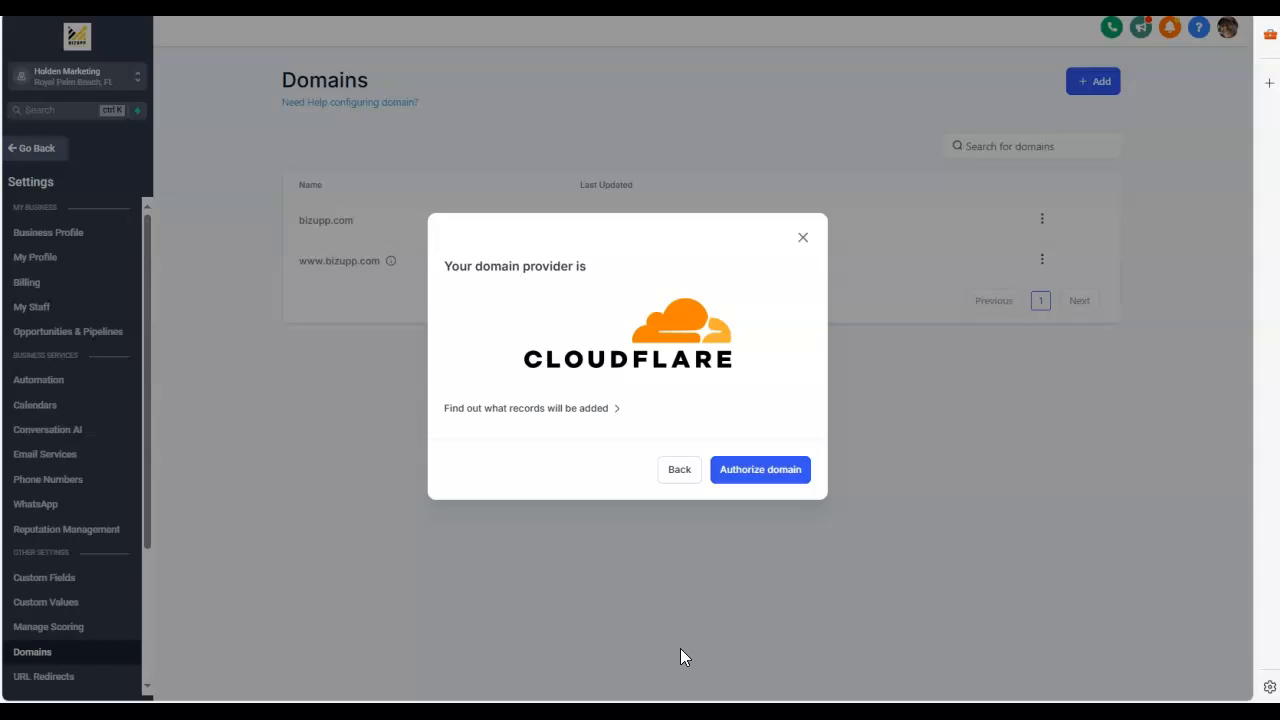
left_click(775, 478)
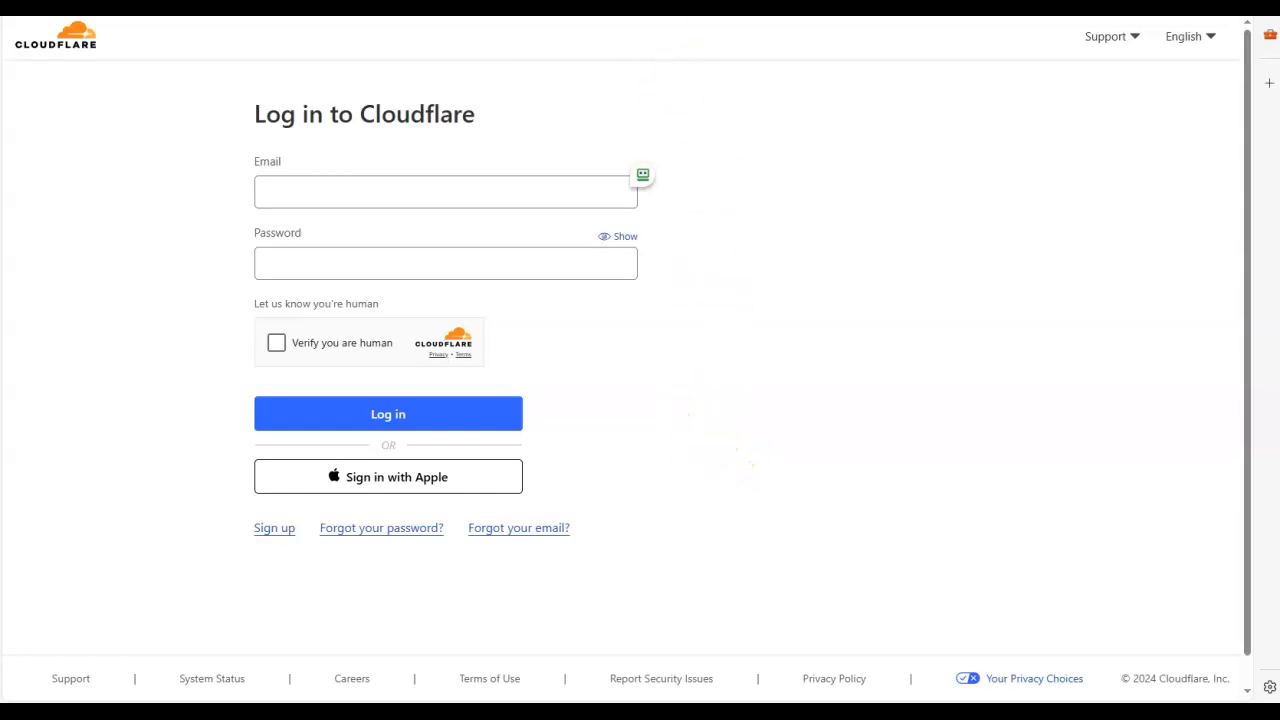
Step: Switch to GoDaddy and check the forwarding and nameserver settings of p-fit.com
left_click(875, 6)
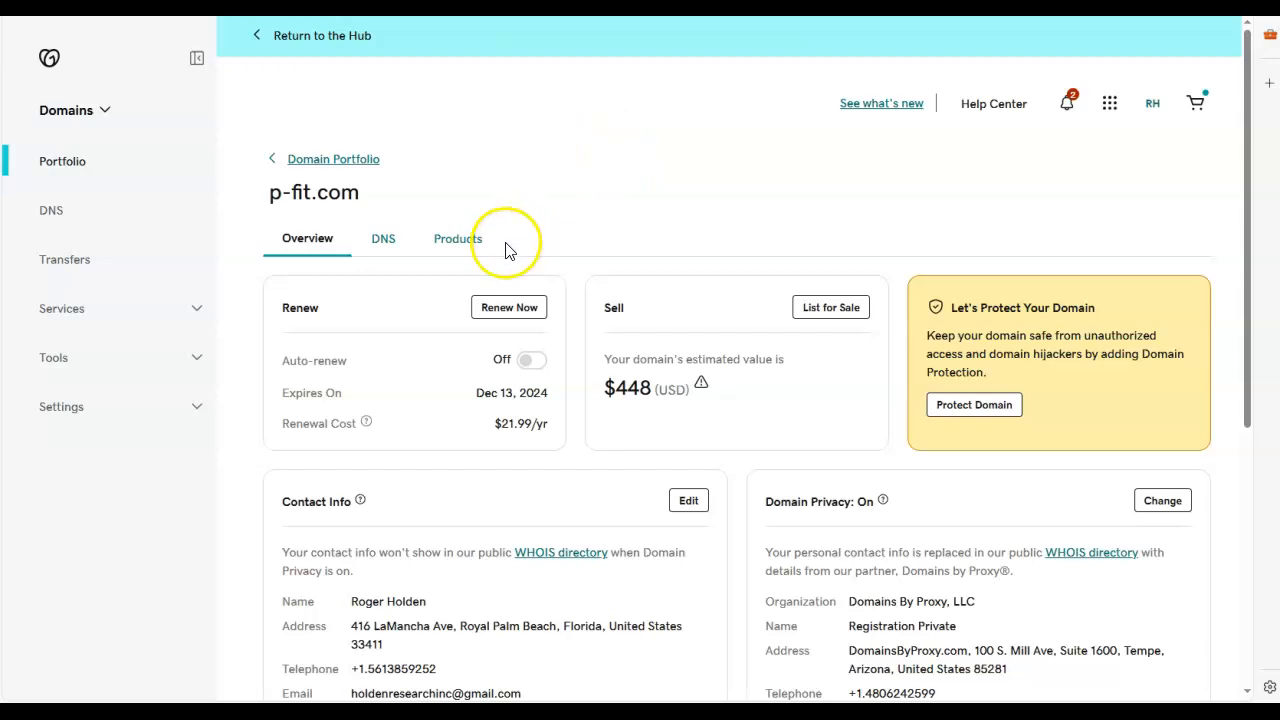
scroll(645, 308, "down", 1)
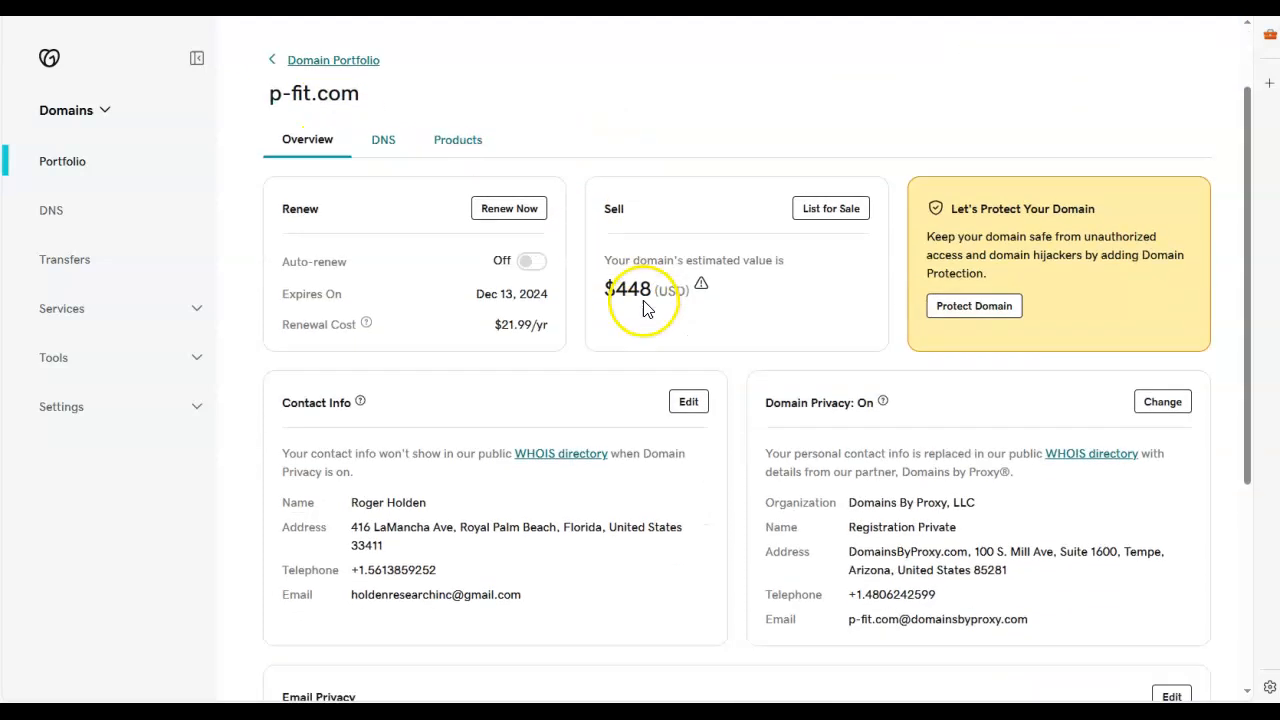
left_click(385, 140)
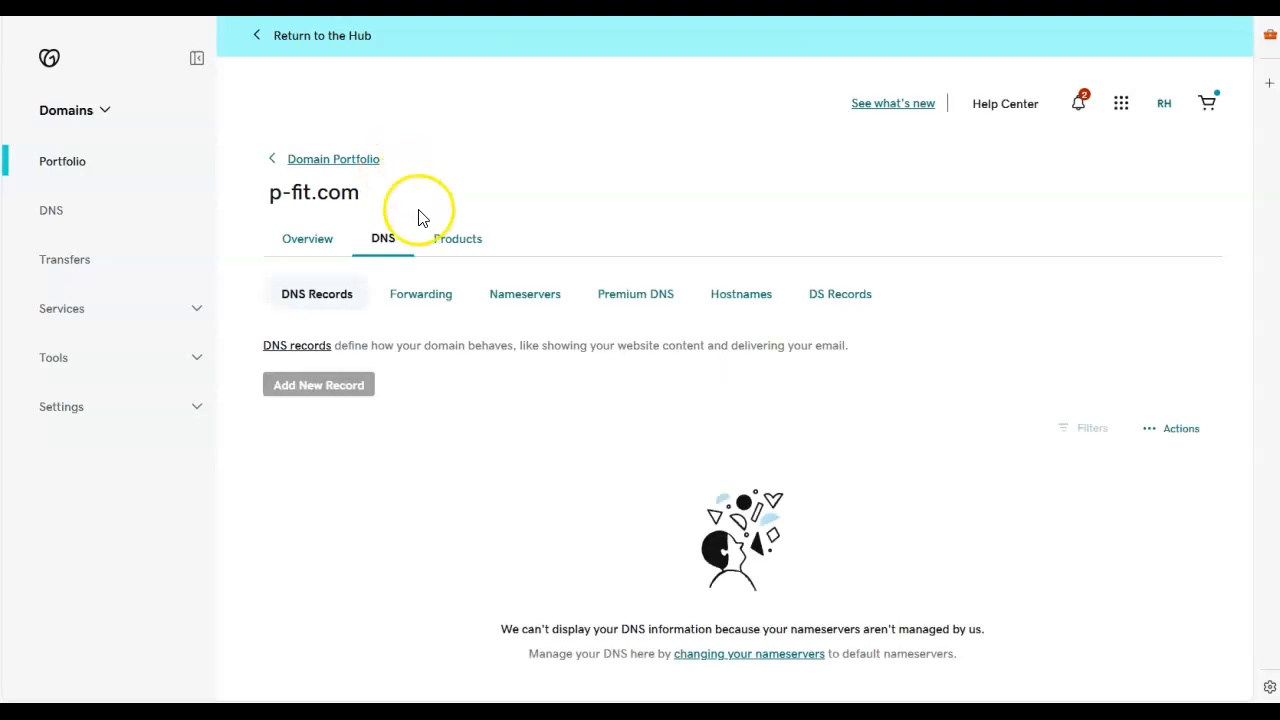
left_click(426, 299)
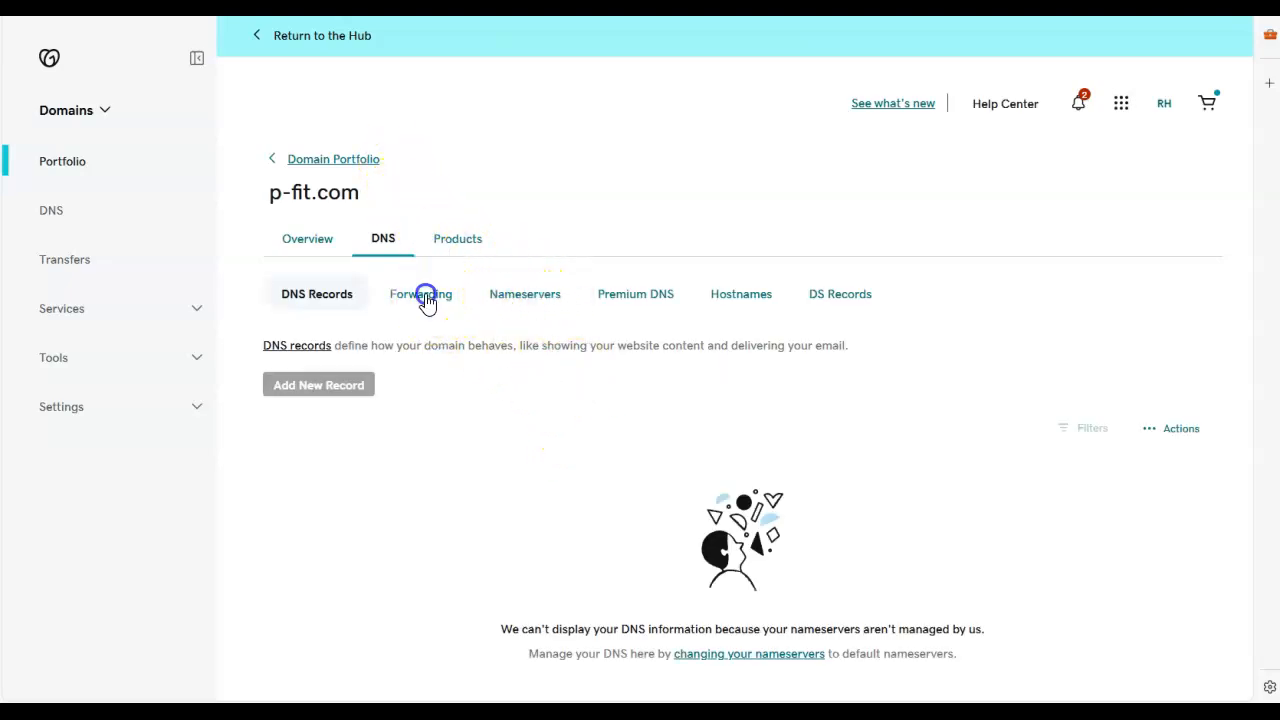
left_click(527, 292)
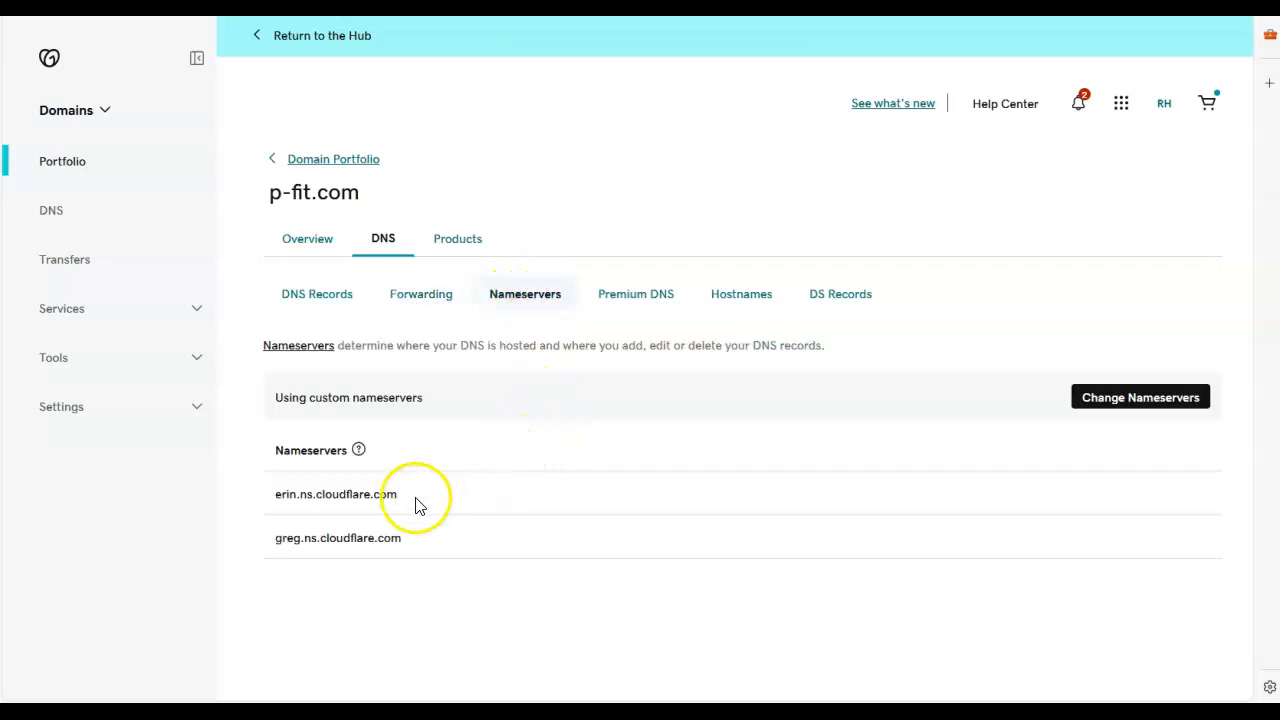
left_click_drag(402, 495, 314, 491)
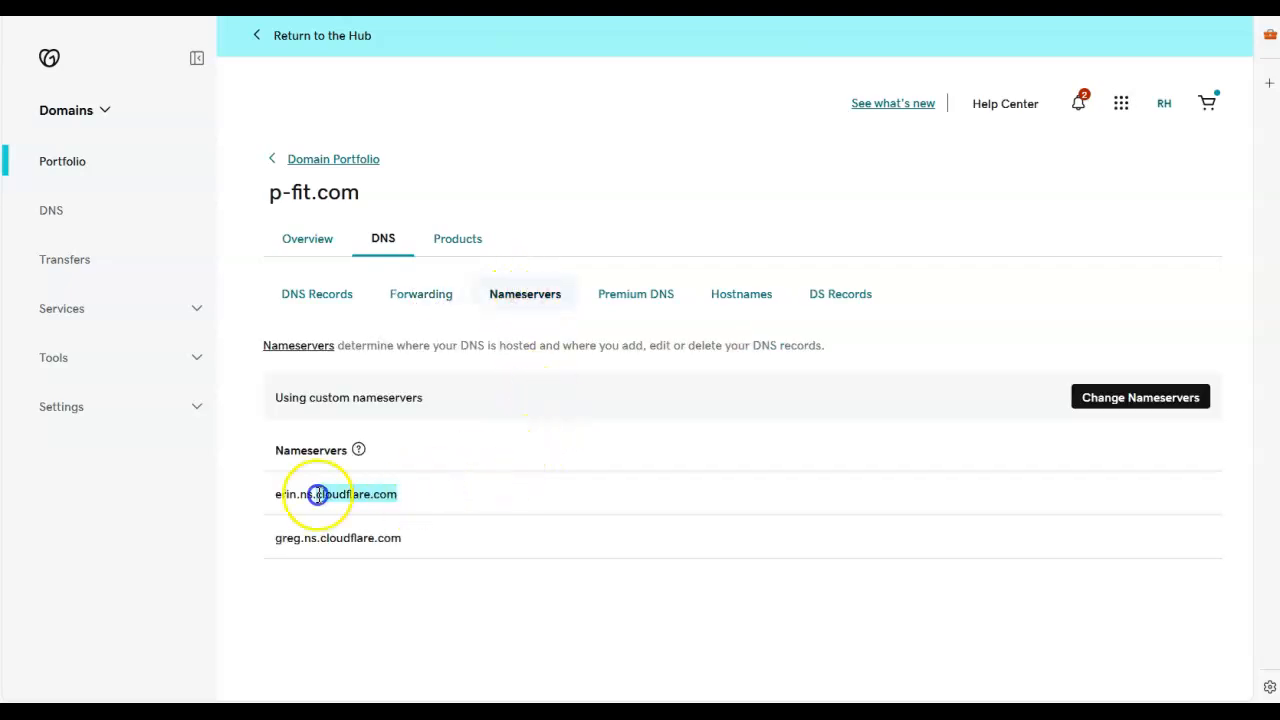
Step: Return to the Domain Portfolio and open rogers-polls.com
left_click(302, 161)
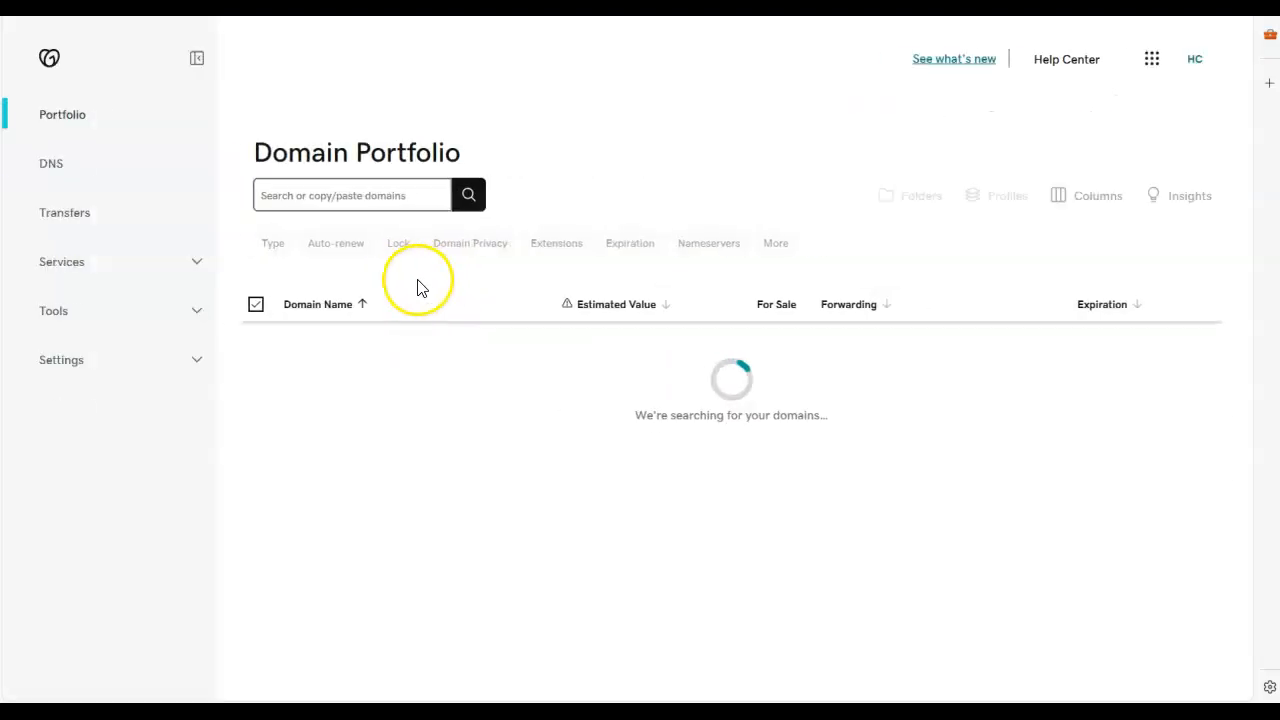
scroll(422, 461, "down", 3)
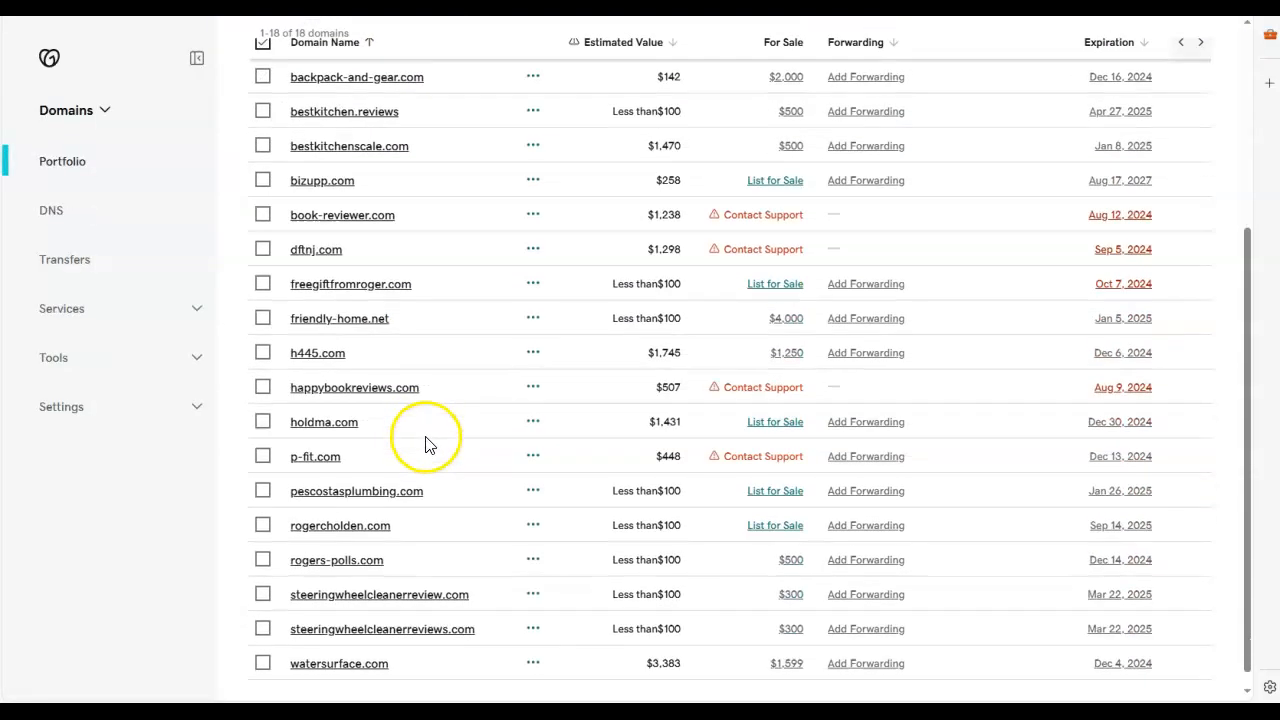
left_click(350, 552)
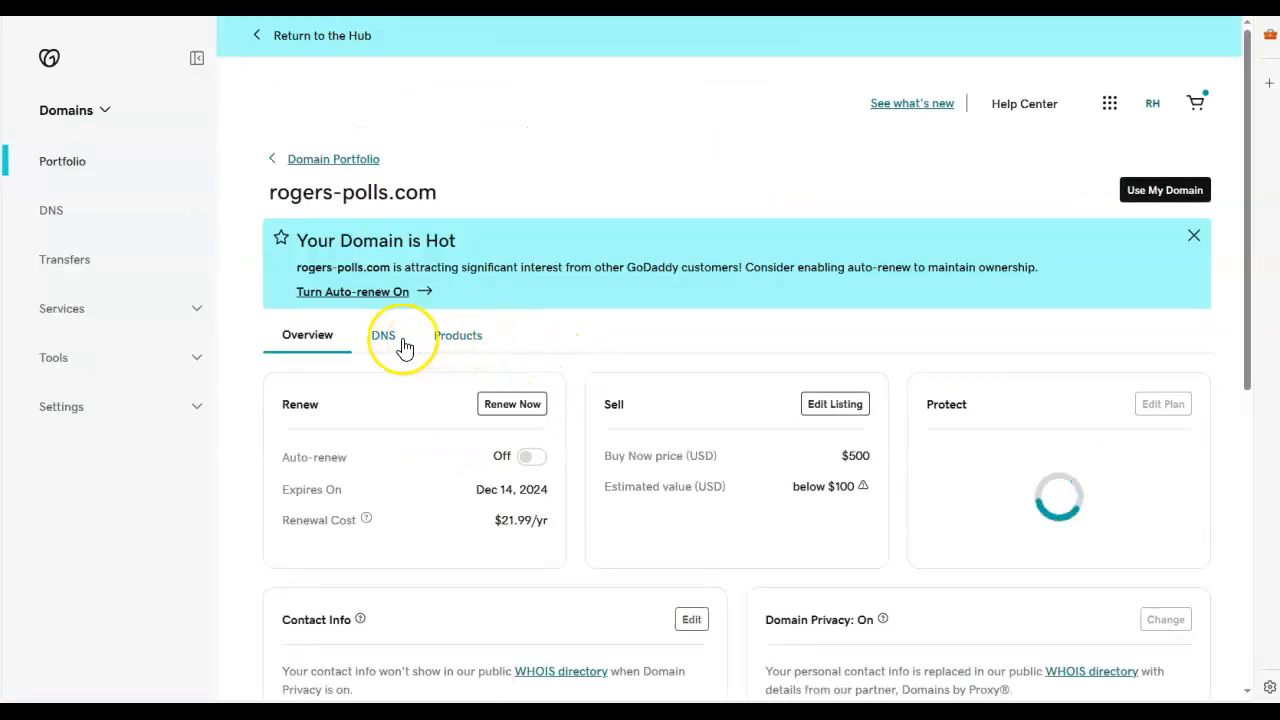
Step: Check which nameservers rogers-polls.com uses in its DNS settings
left_click(388, 340)
scroll(560, 368, "down", 4)
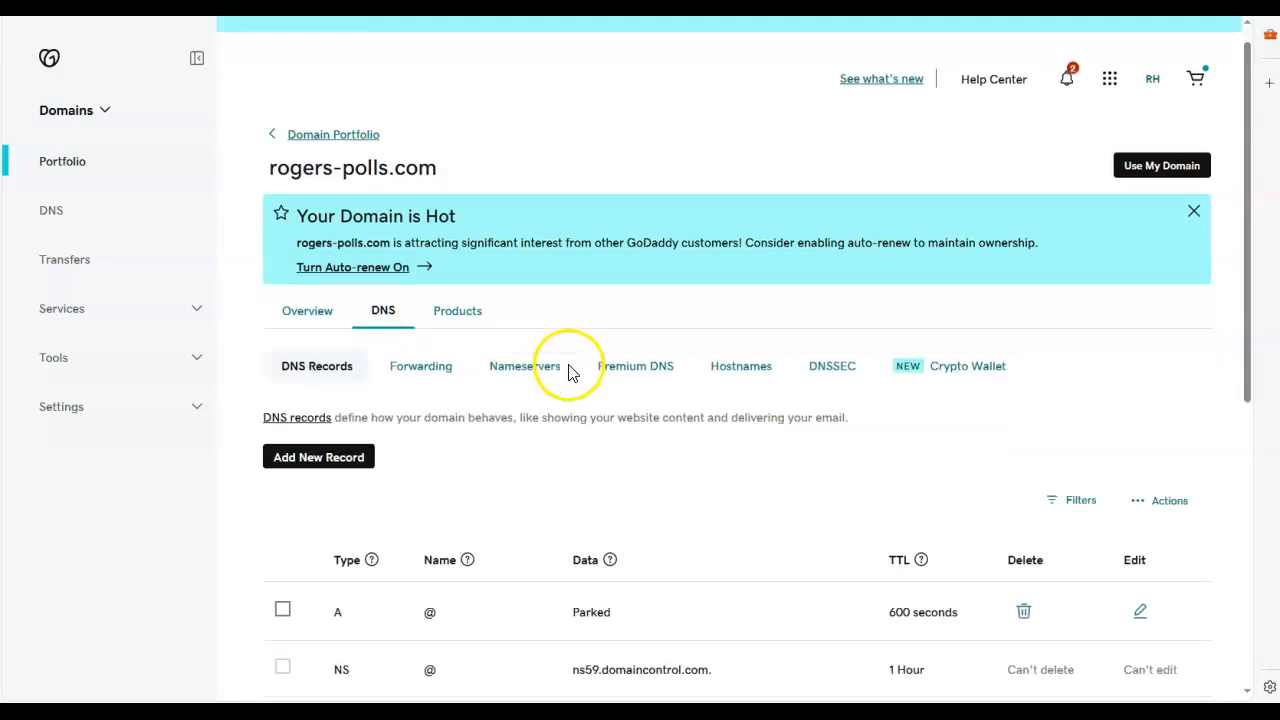
left_click(537, 187)
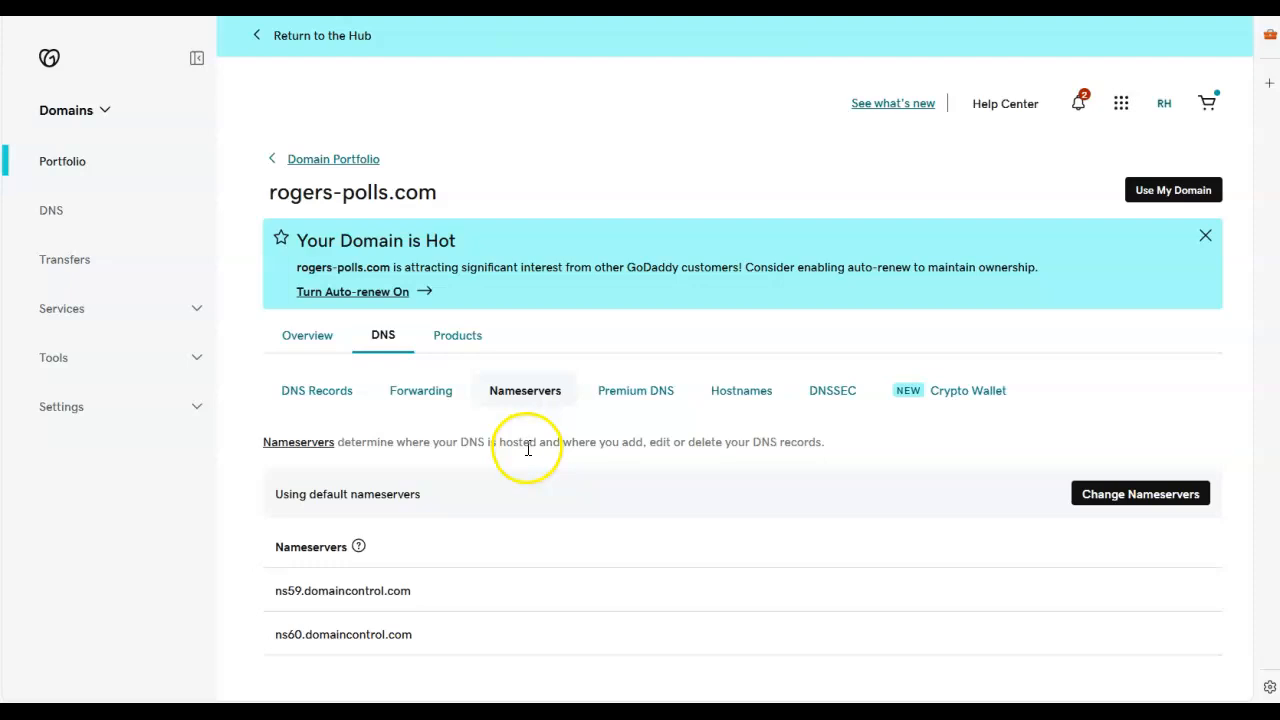
double_click(315, 591)
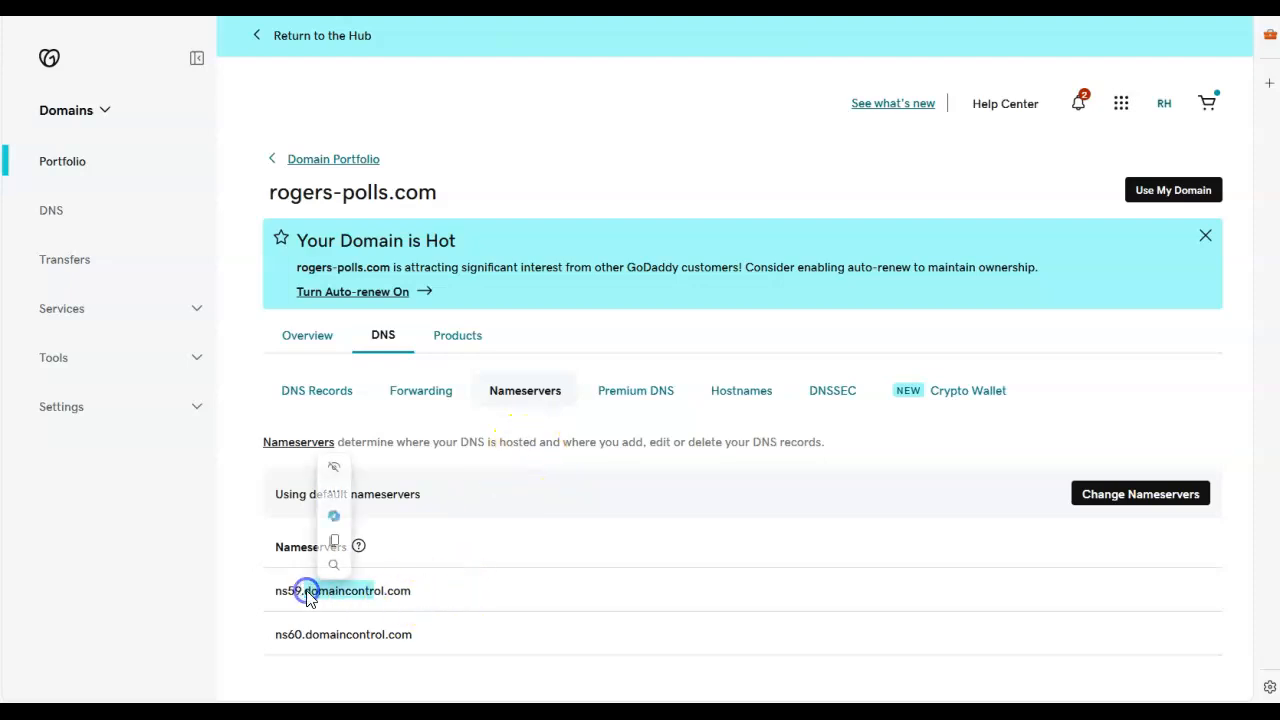
left_click(560, 160)
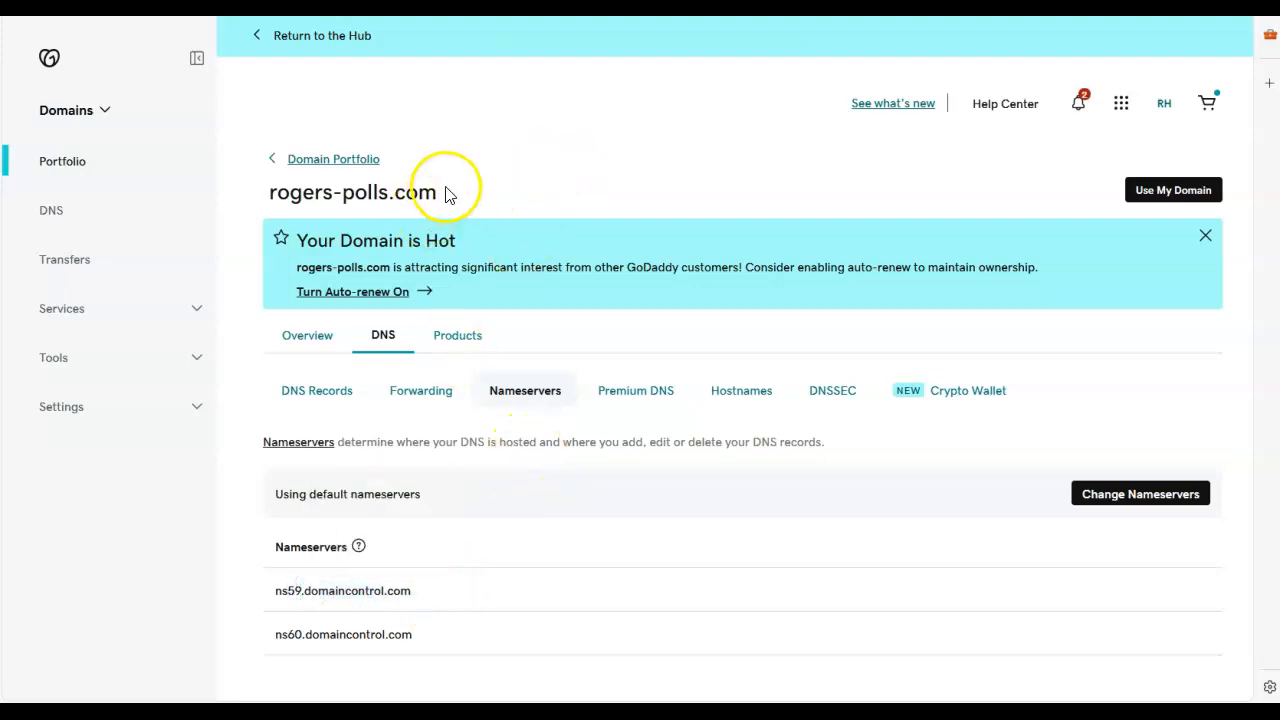
left_click_drag(443, 194, 350, 203)
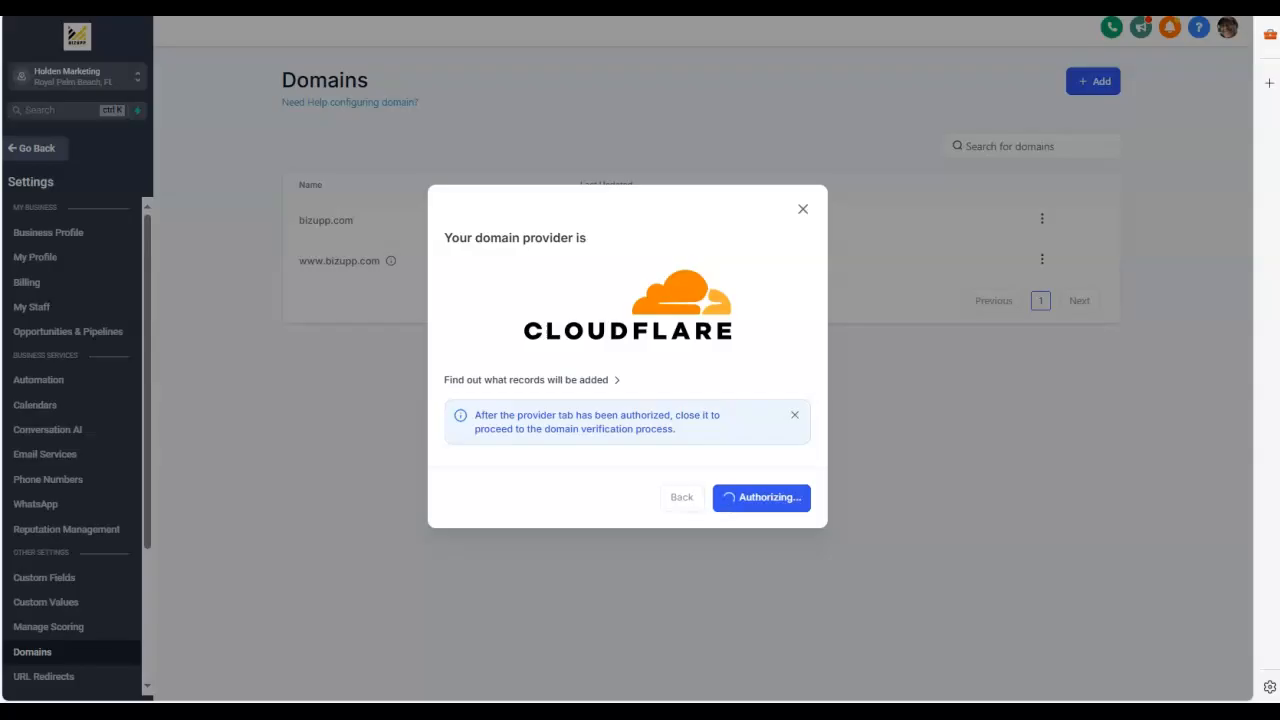
left_click(798, 210)
left_click(1093, 81)
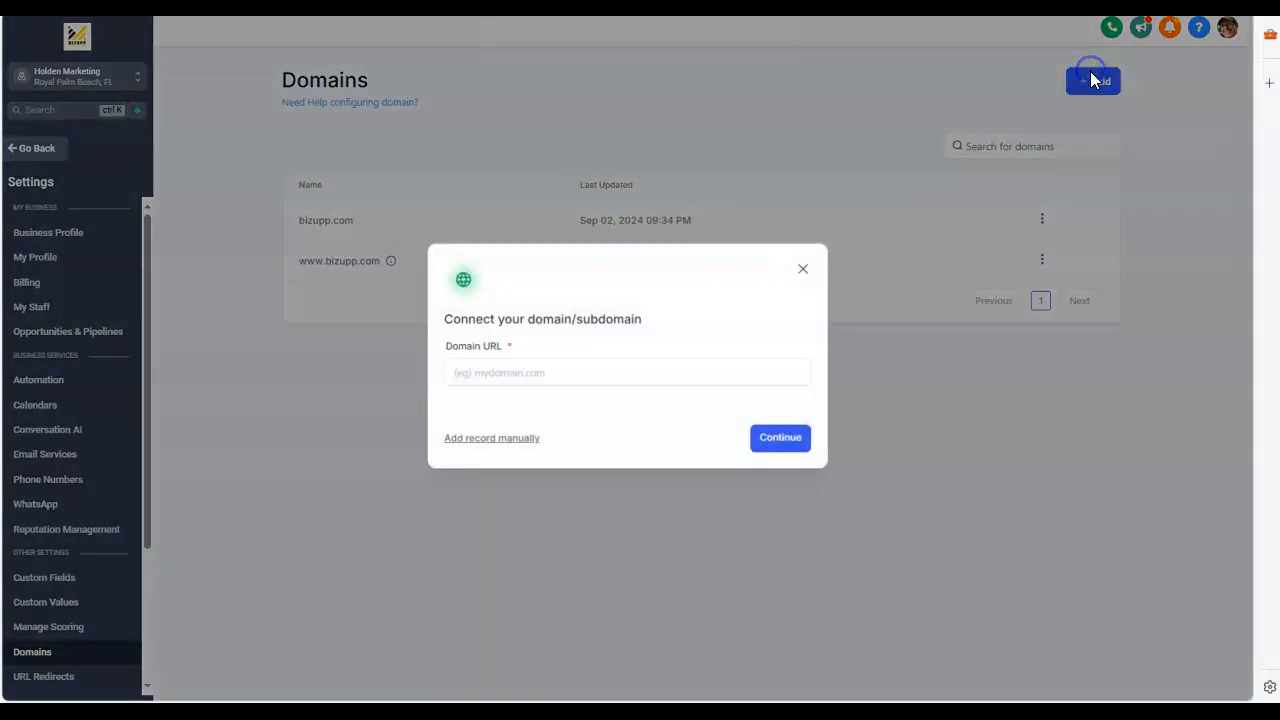
left_click(537, 377)
type("rogers-polls.com")
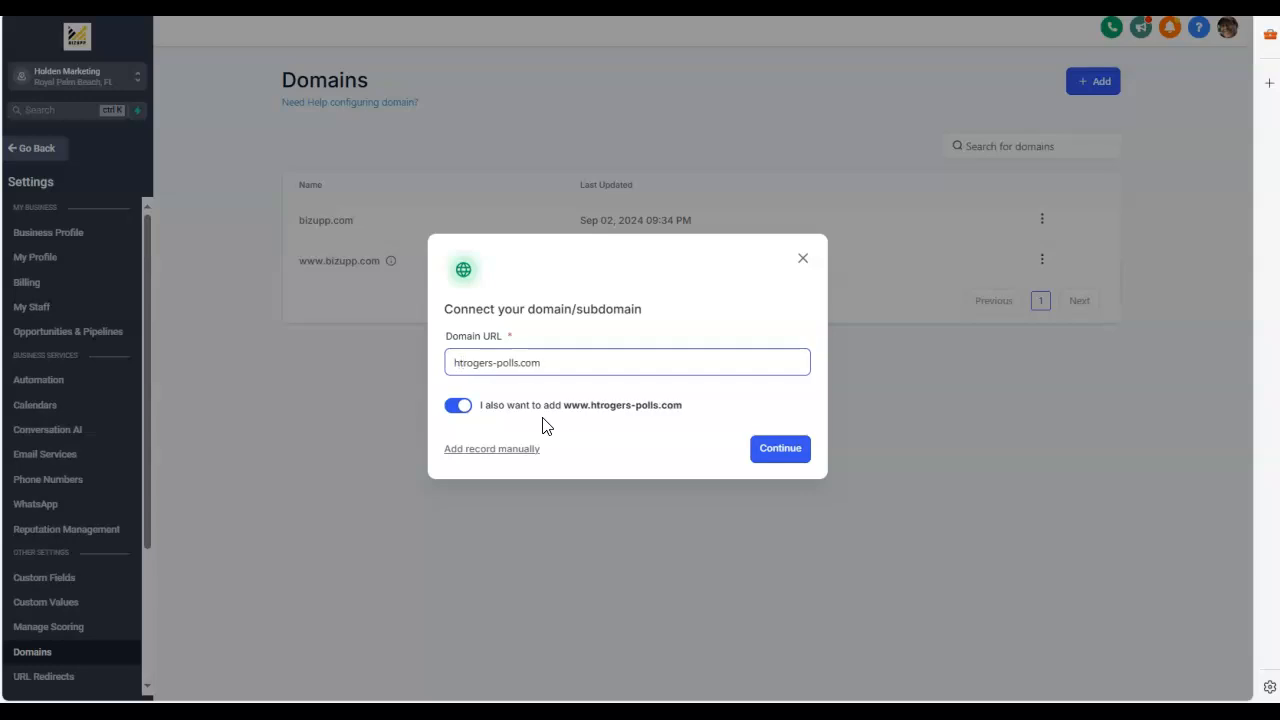
type("https://")
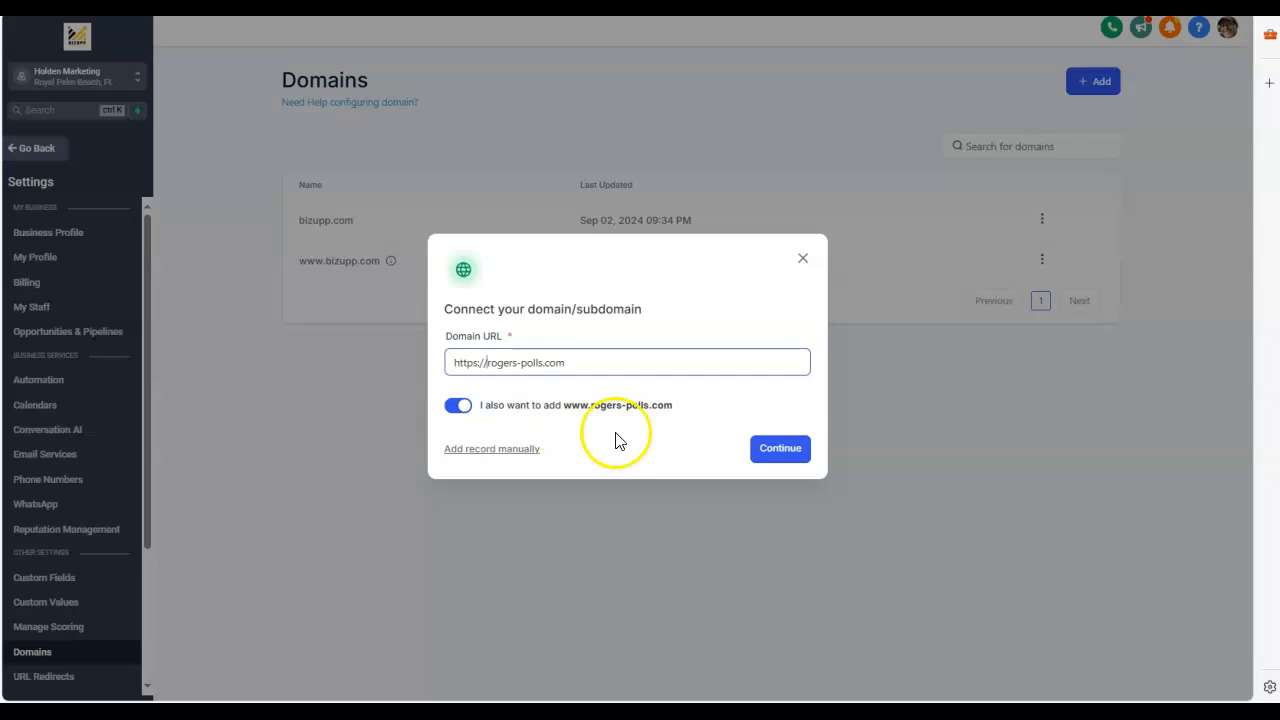
Step: Authorize rogers-polls.com with its www version through GoDaddy, approve the LeadConnector DNS changes, and close the Domain Connect page
left_click(793, 453)
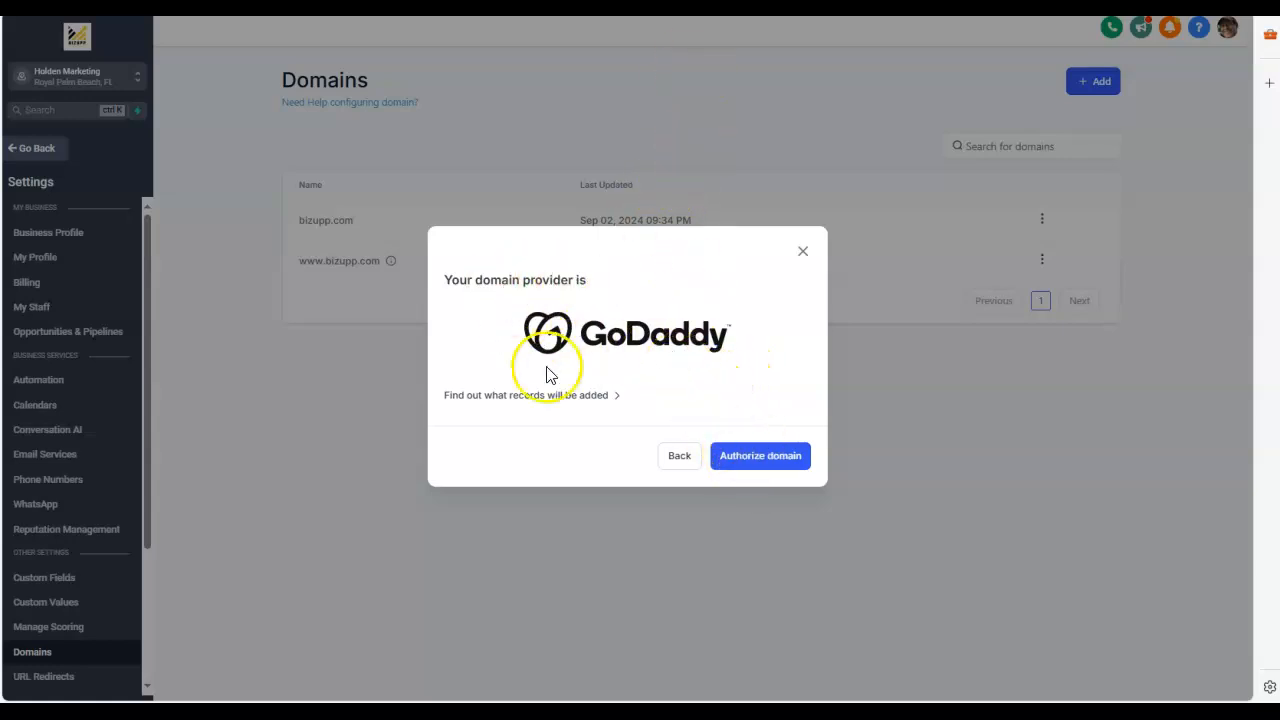
left_click(745, 458)
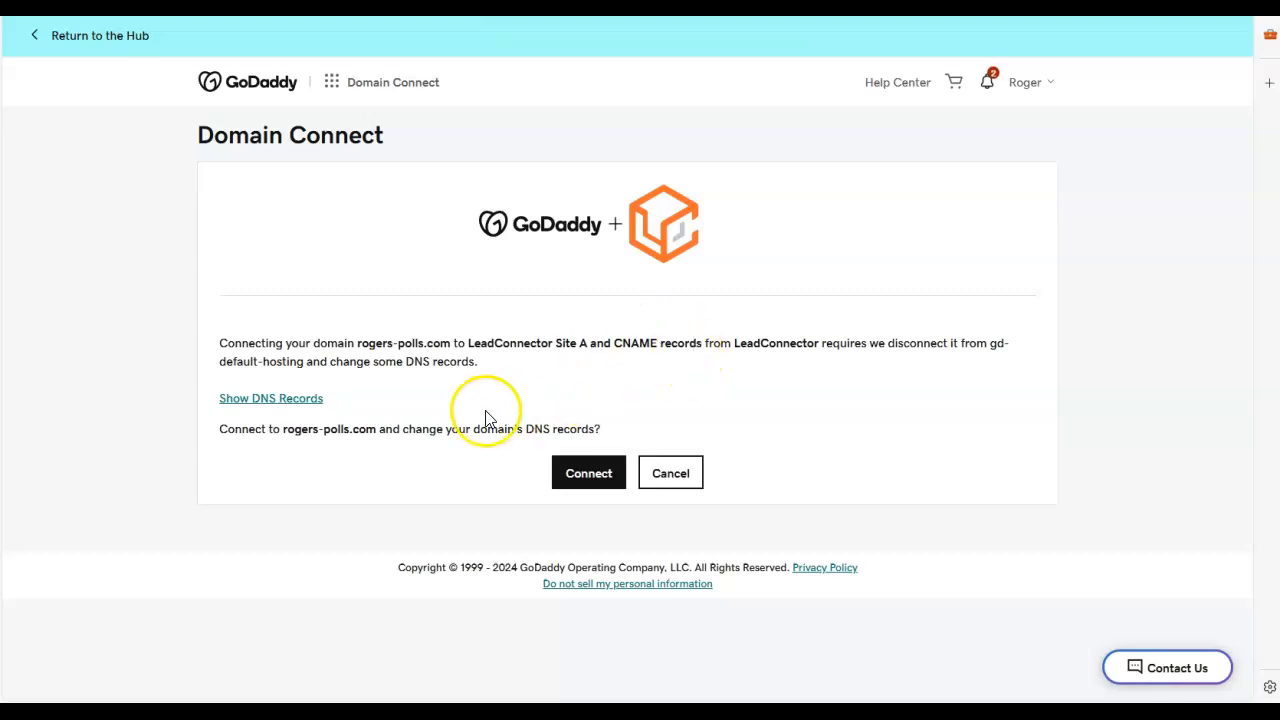
left_click(590, 478)
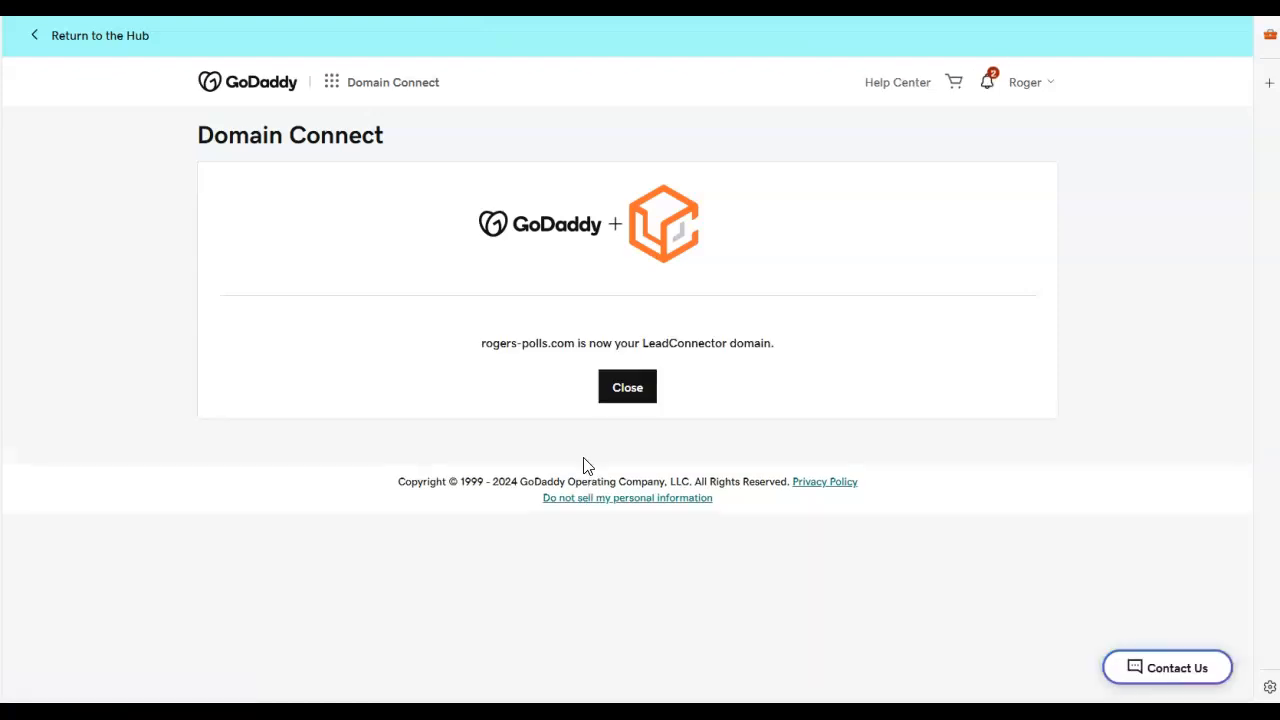
left_click_drag(780, 348, 477, 350)
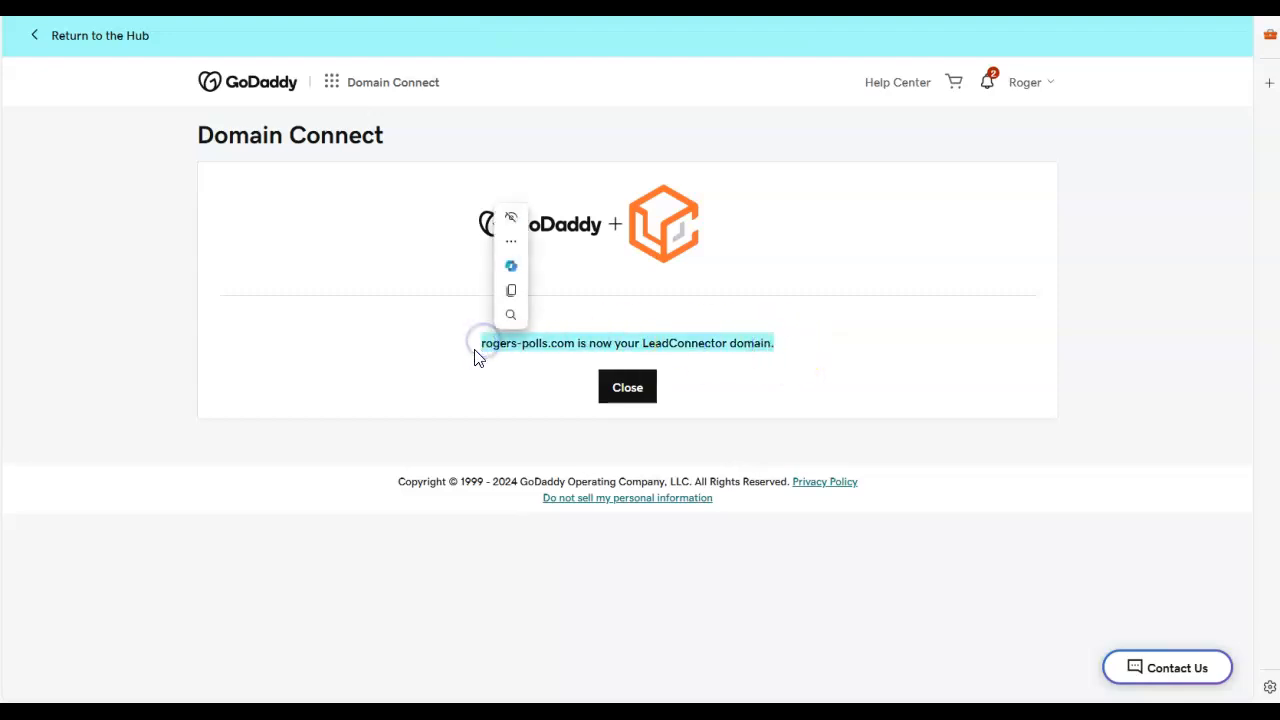
left_click(407, 333)
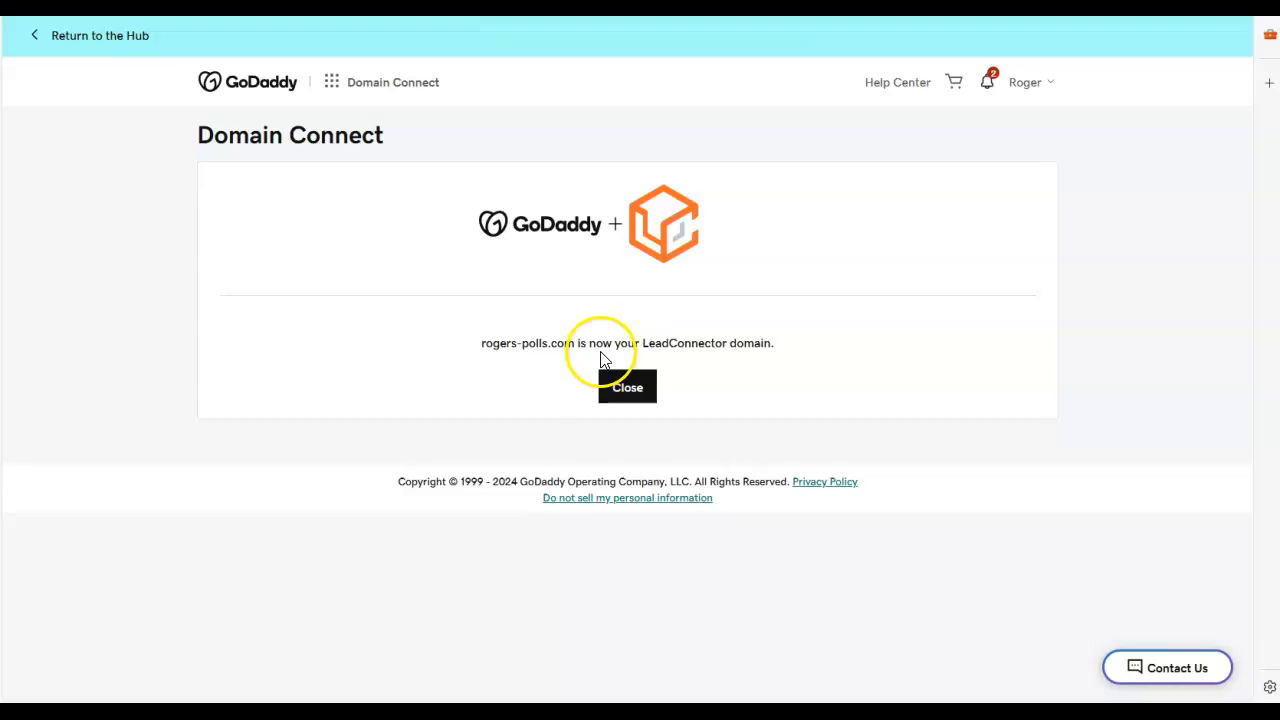
left_click(627, 390)
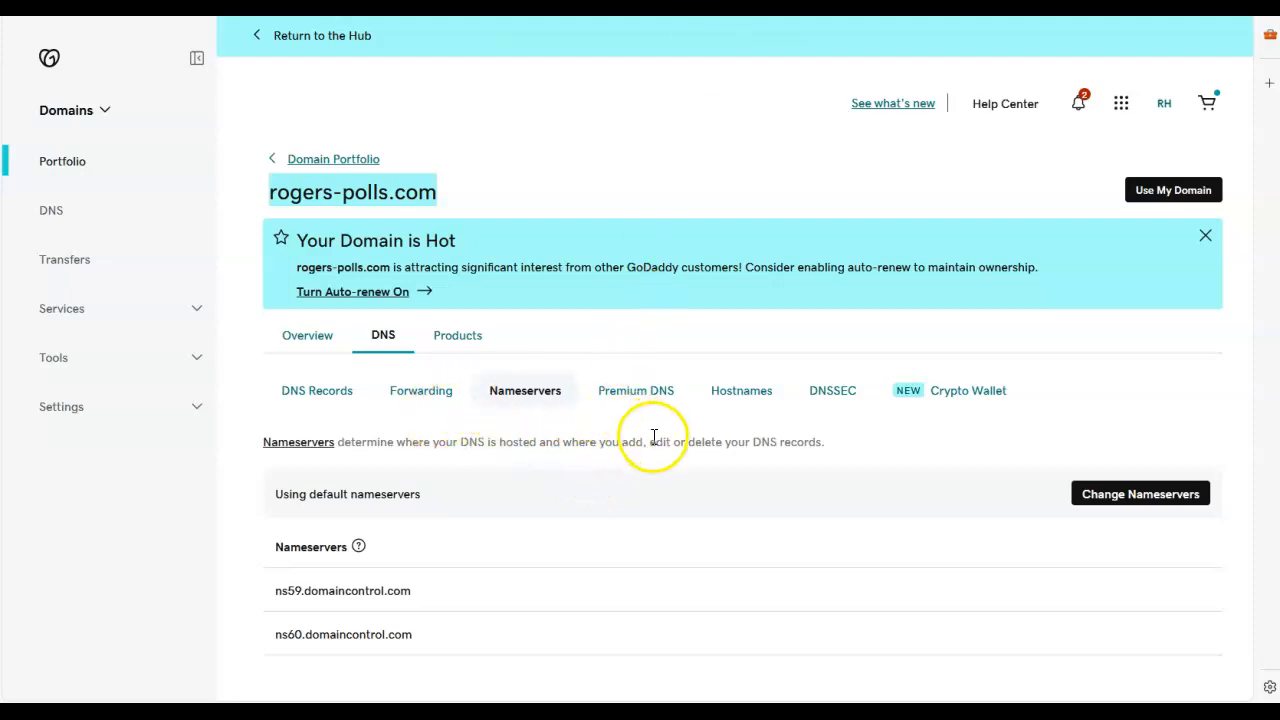
Step: Review the DNS records of rogers-polls.com in GoDaddy, checking the A record and the CNAME records
left_click(323, 393)
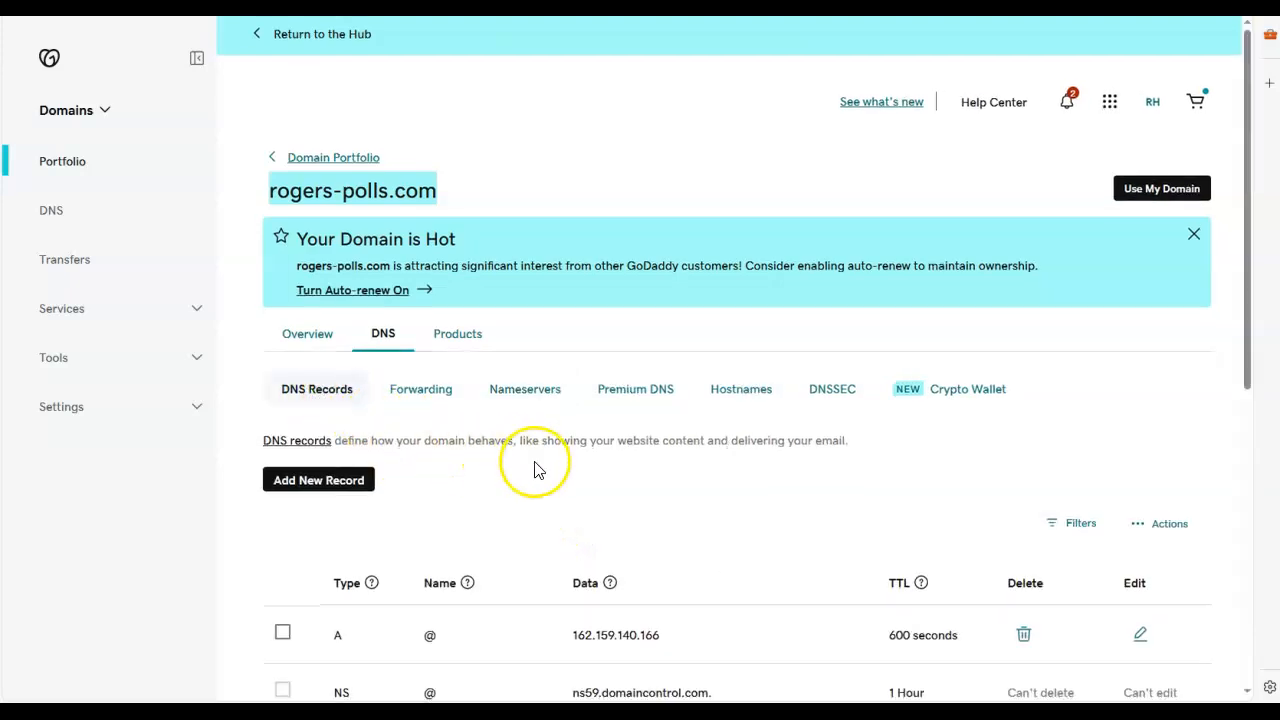
scroll(534, 466, "down", 2)
left_click_drag(668, 432, 563, 434)
scroll(543, 478, "down", 1)
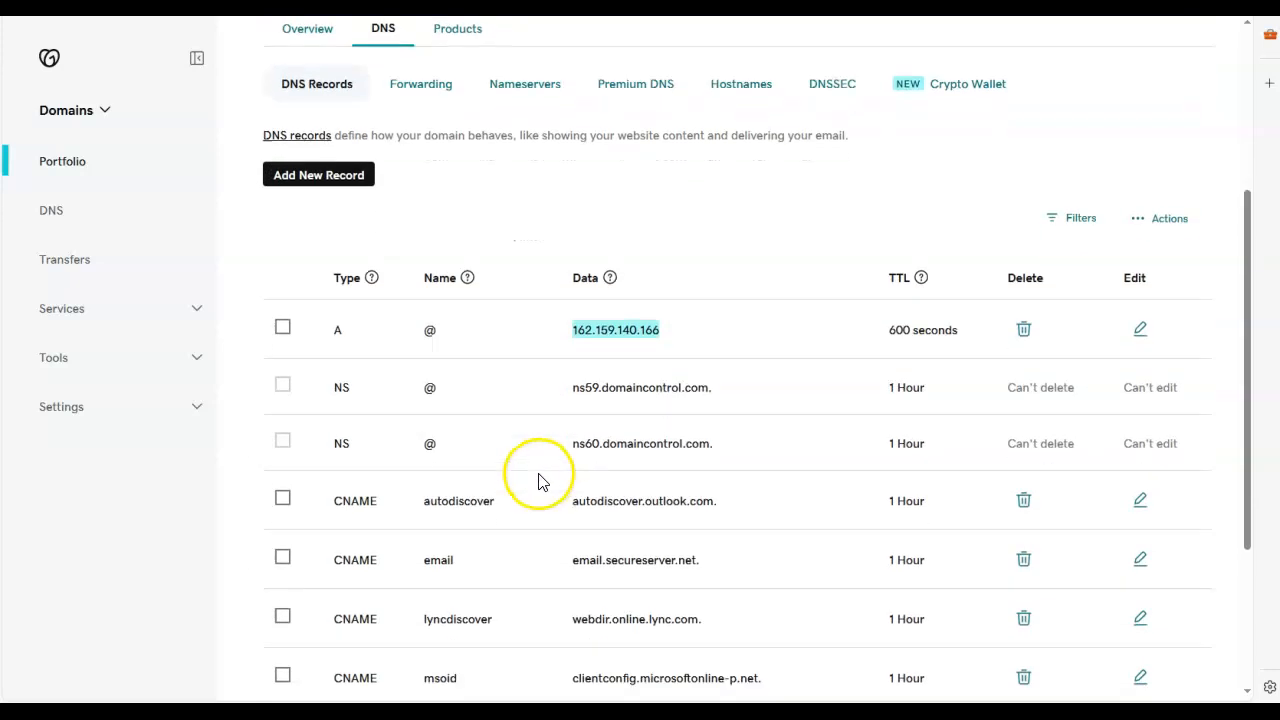
scroll(534, 466, "down", 3)
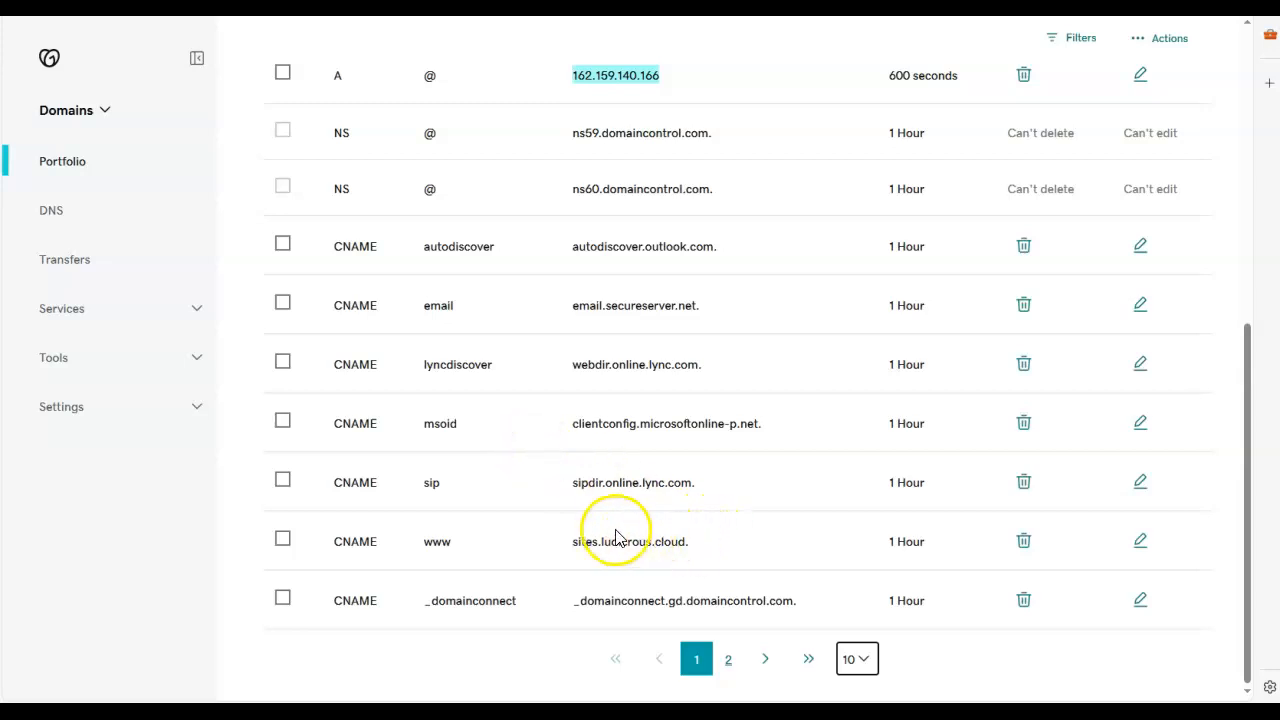
scroll(540, 445, "up", 5)
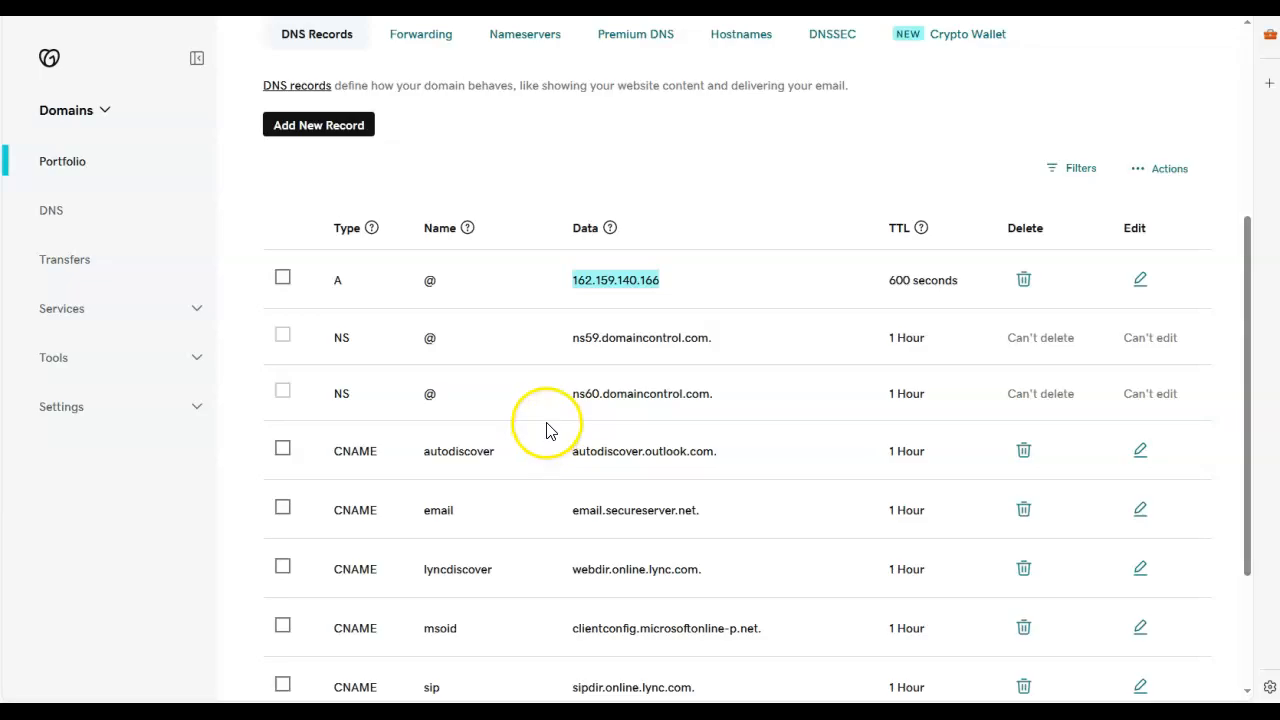
scroll(550, 413, "up", 2)
Step: Compare the record targets named in the website platform's authorization dialog with the A and CNAME records of rogers-polls.com in GoDaddy
key("ctrl+Tab")
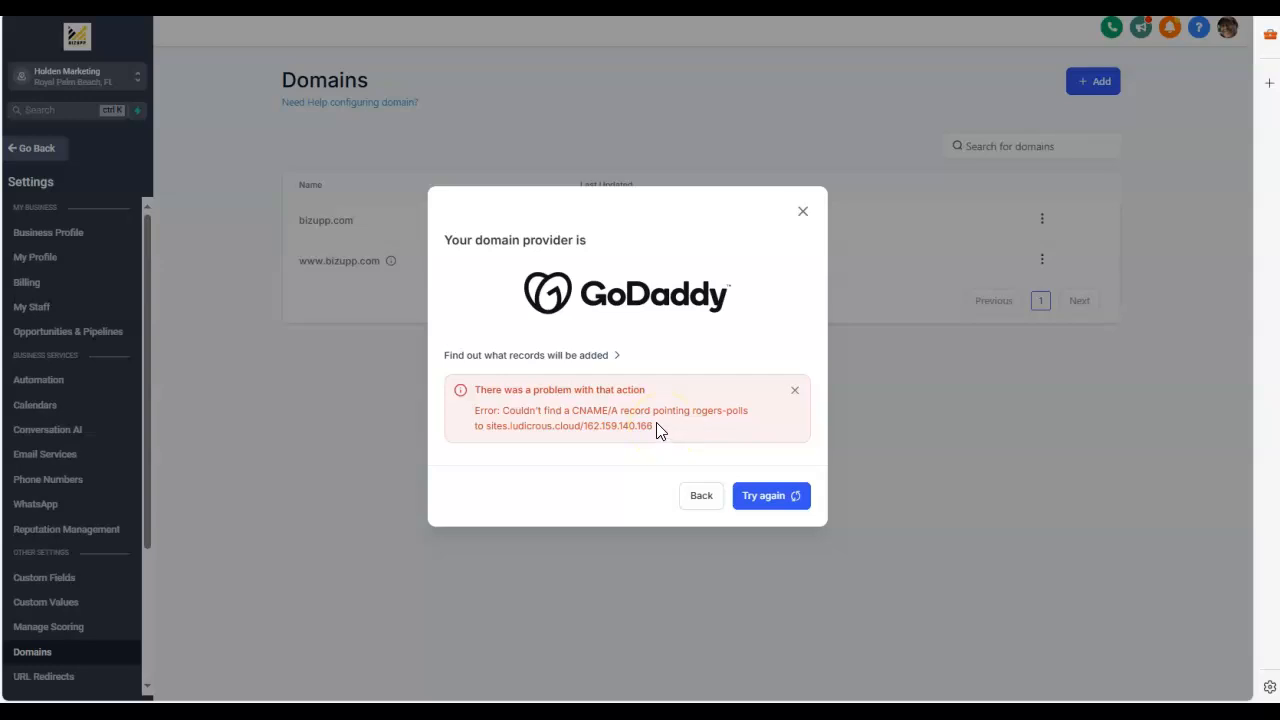
left_click_drag(662, 432, 586, 428)
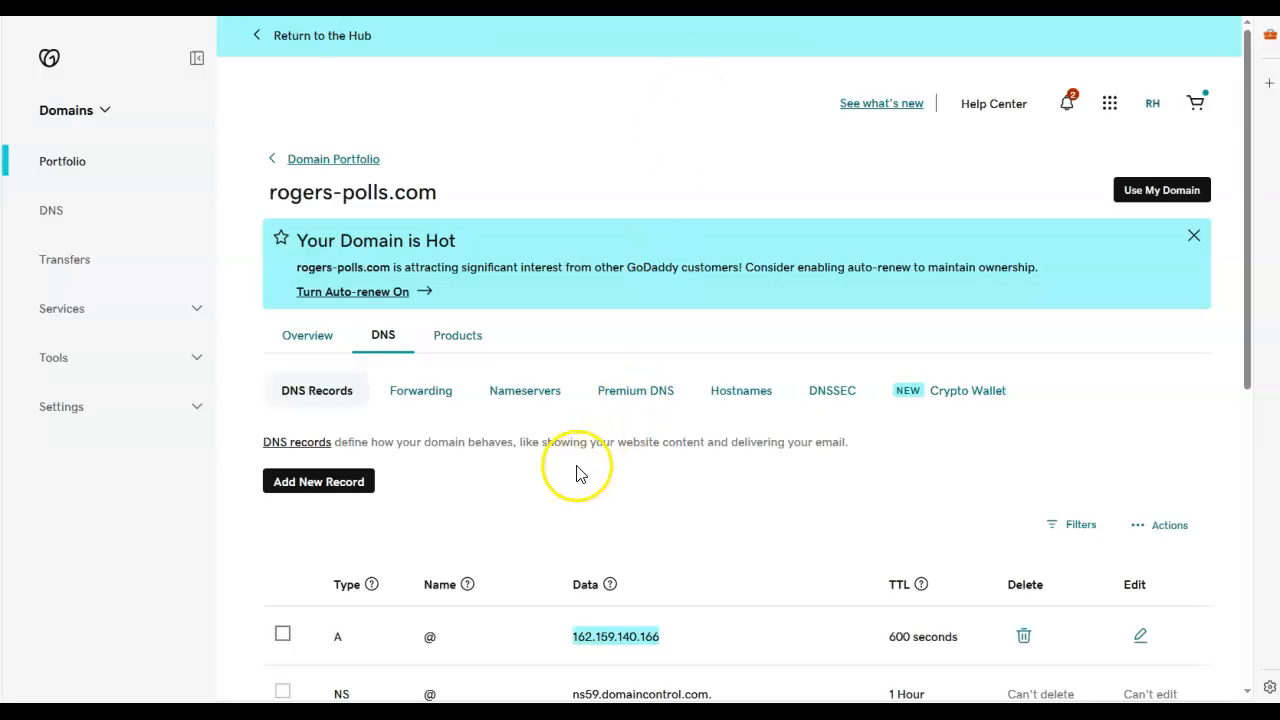
scroll(588, 388, "down", 3)
left_click_drag(674, 333, 575, 331)
left_click(677, 334)
scroll(677, 429, "down", 2)
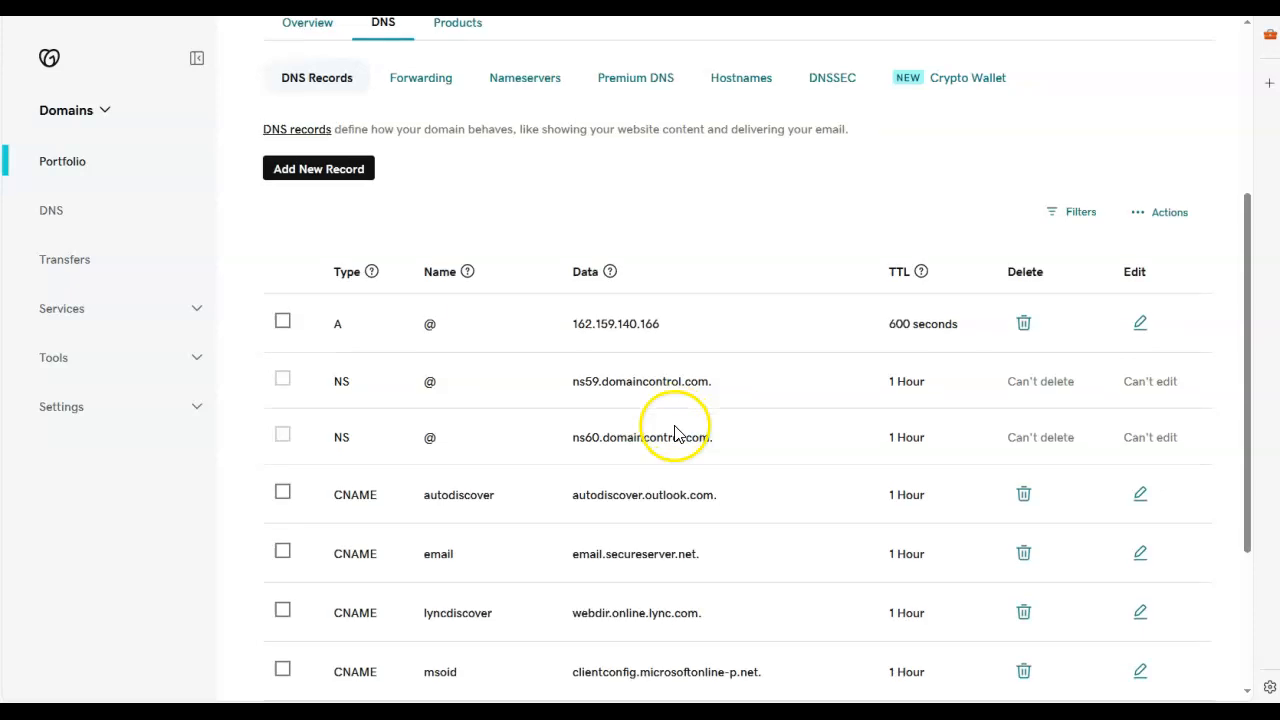
scroll(674, 428, "down", 1)
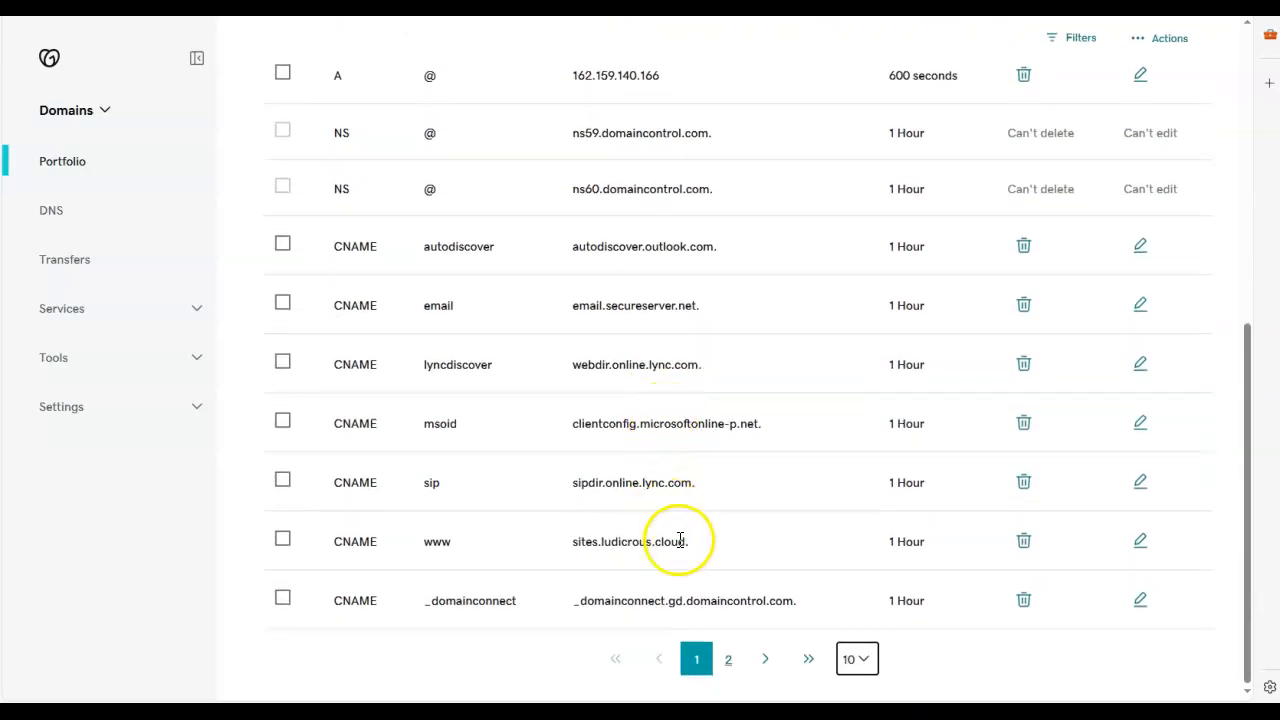
Step: Check the www CNAME record's target in GoDaddy against the authorization dialog and retry authorizing rogers-polls.com in the website platform
left_click_drag(695, 549, 531, 537)
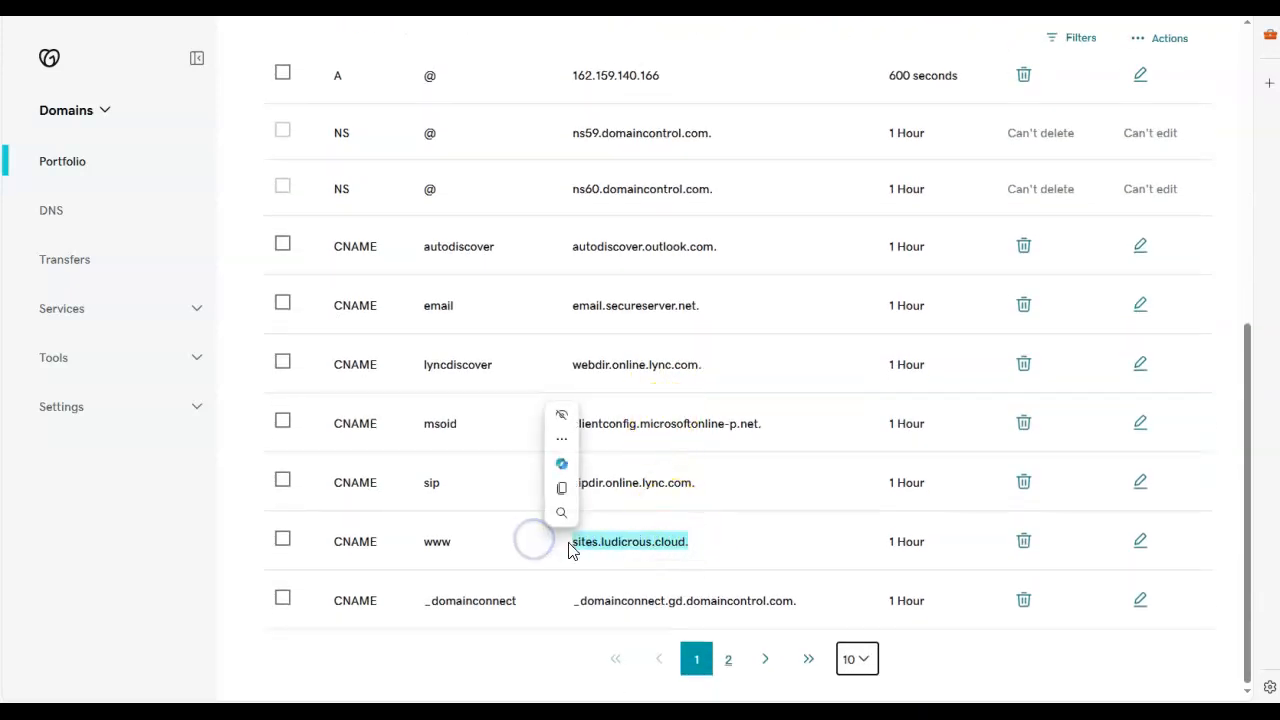
key("ctrl+Tab")
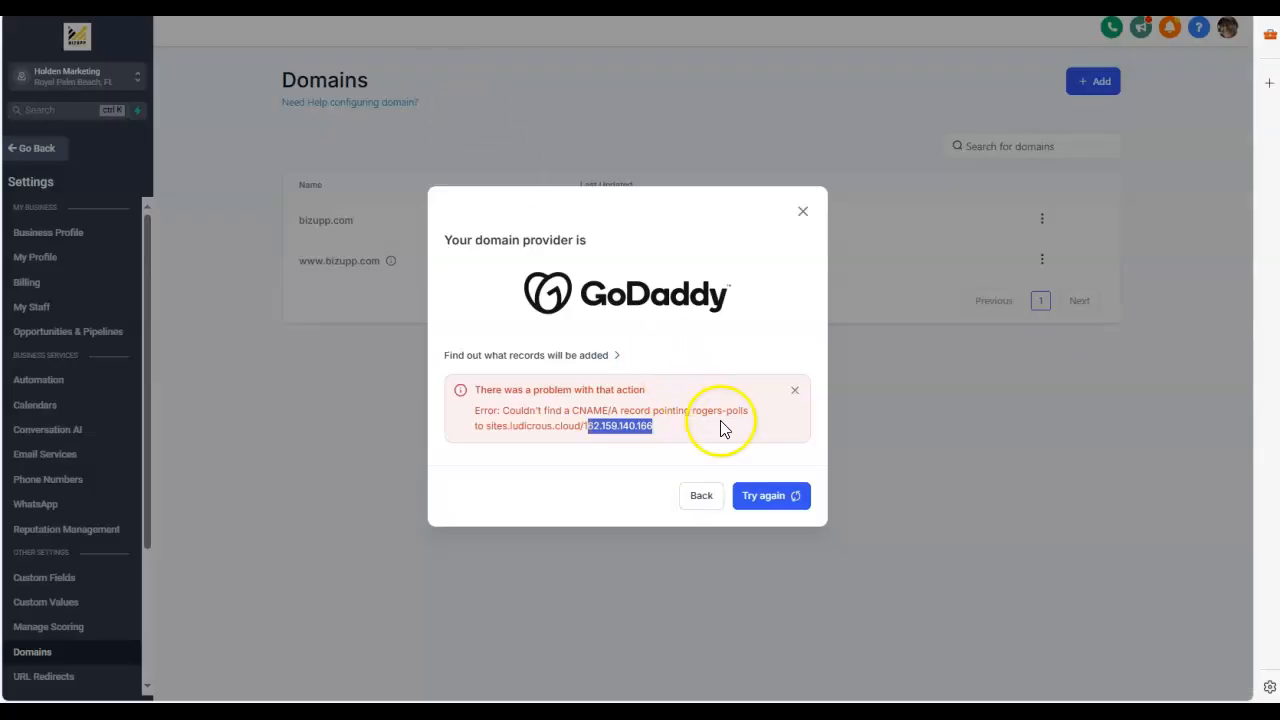
left_click(626, 460)
left_click(767, 499)
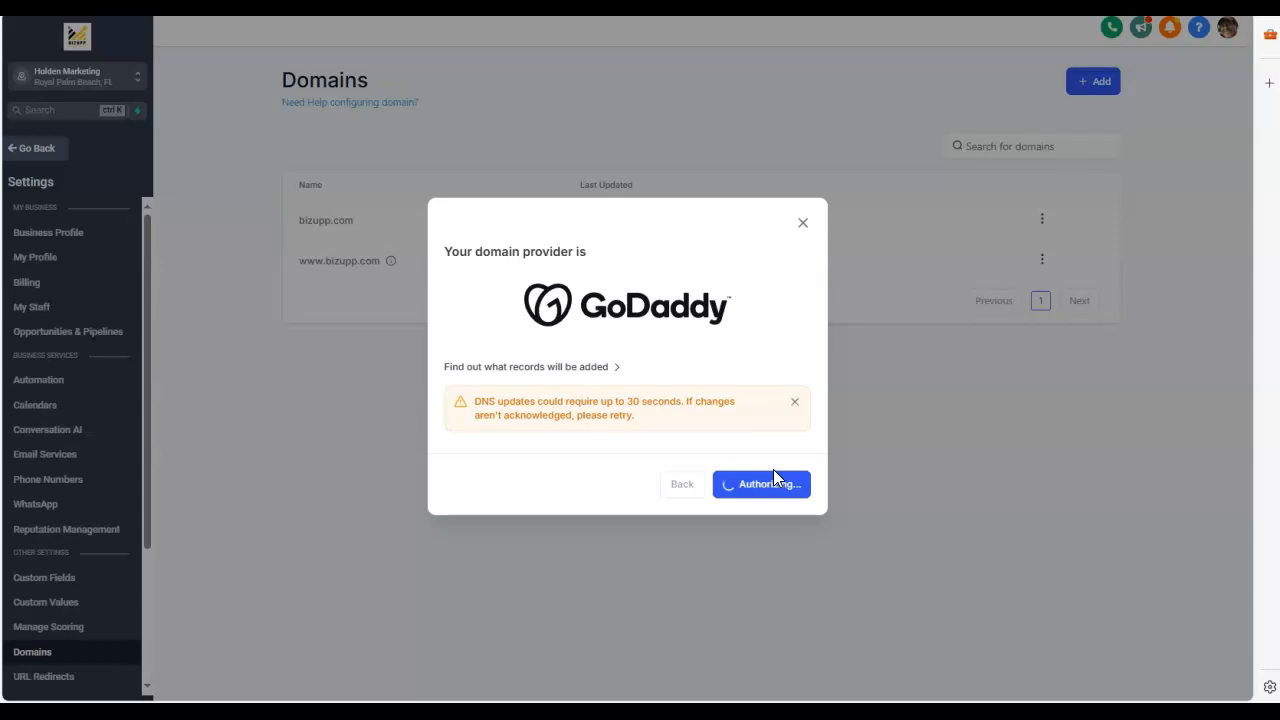
left_click(791, 445)
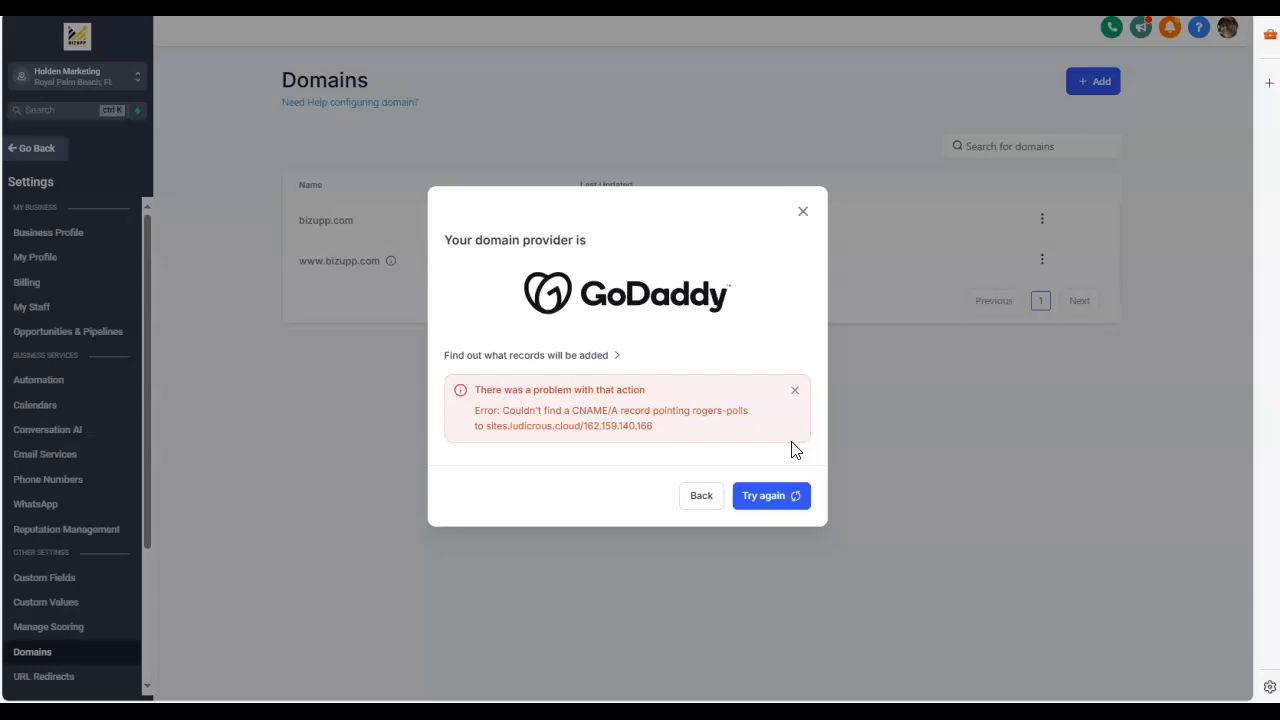
left_click(773, 497)
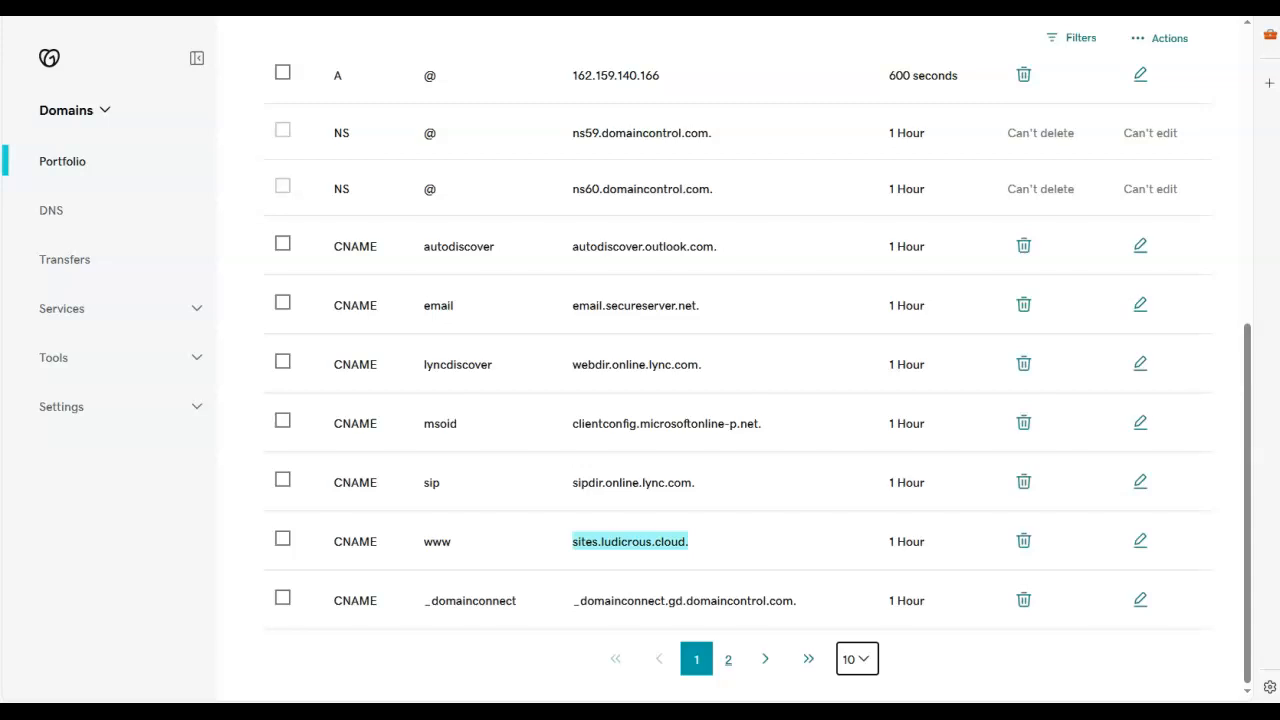
left_click(770, 549)
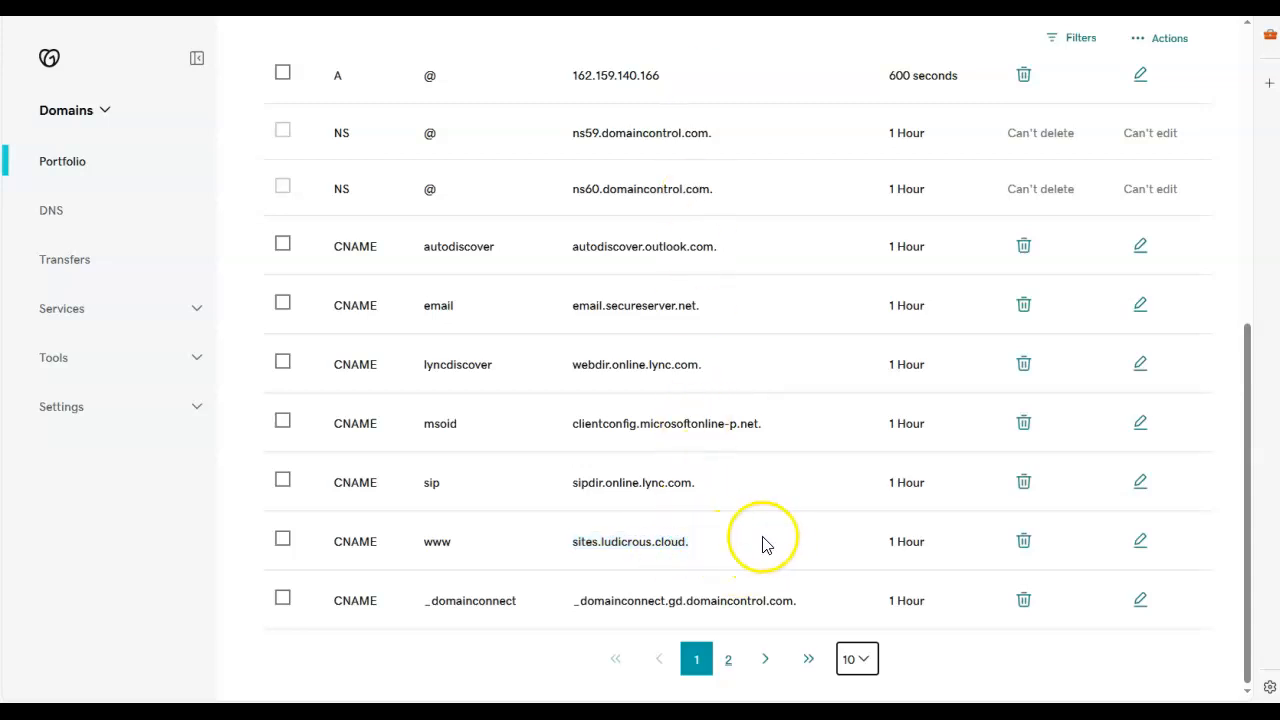
left_click_drag(751, 534, 569, 546)
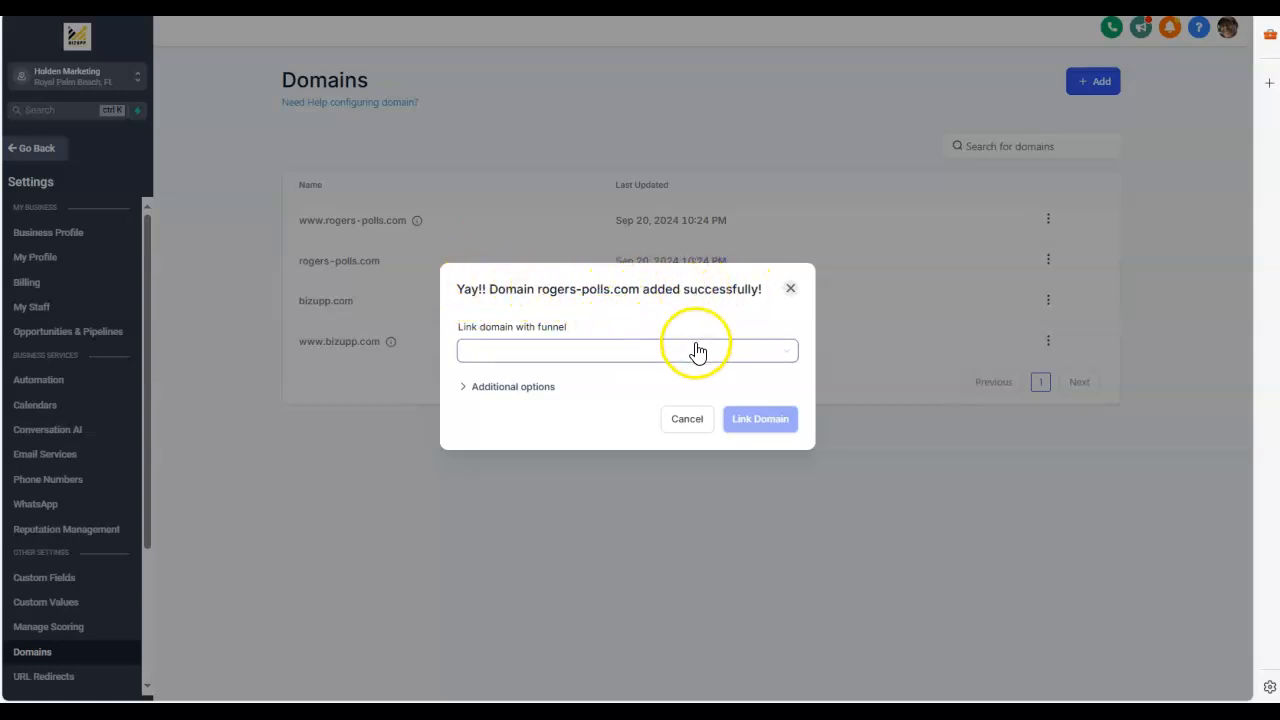
Step: Link rogers-polls.com to the Travel Consultant funnel with Home as default step and Travel Consultant / Home as default 404/error page
left_click(779, 358)
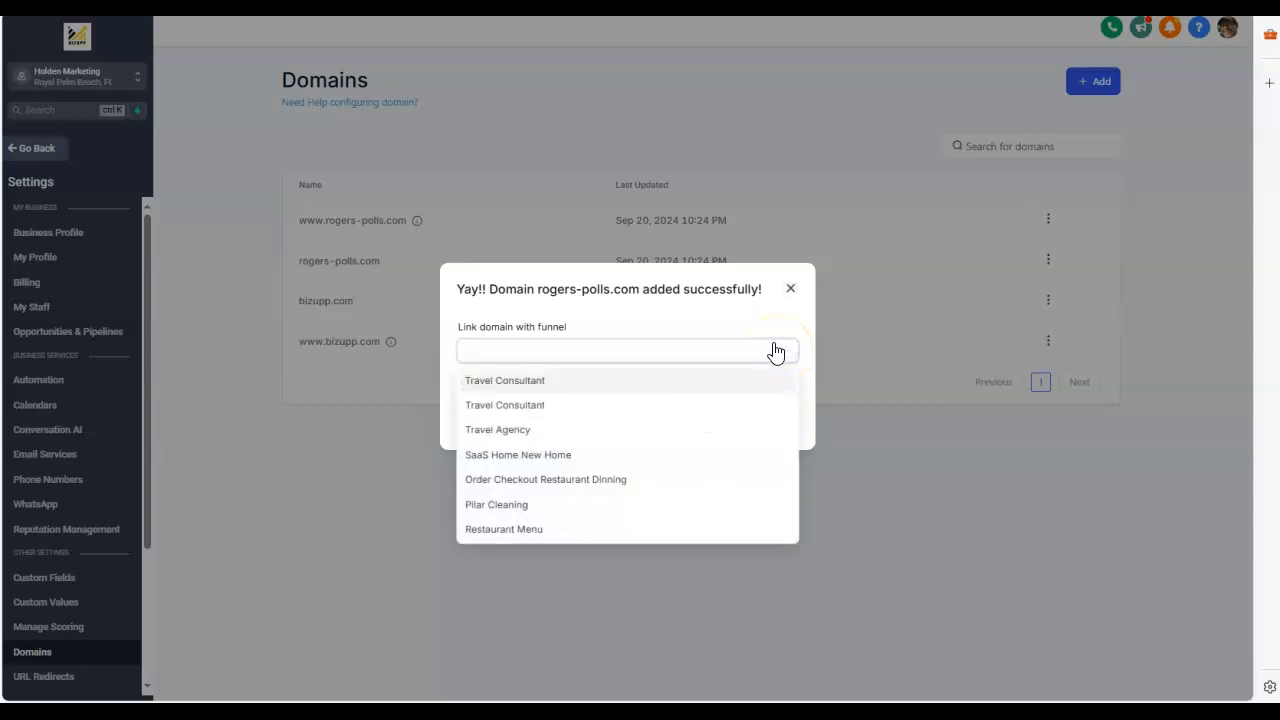
left_click(527, 382)
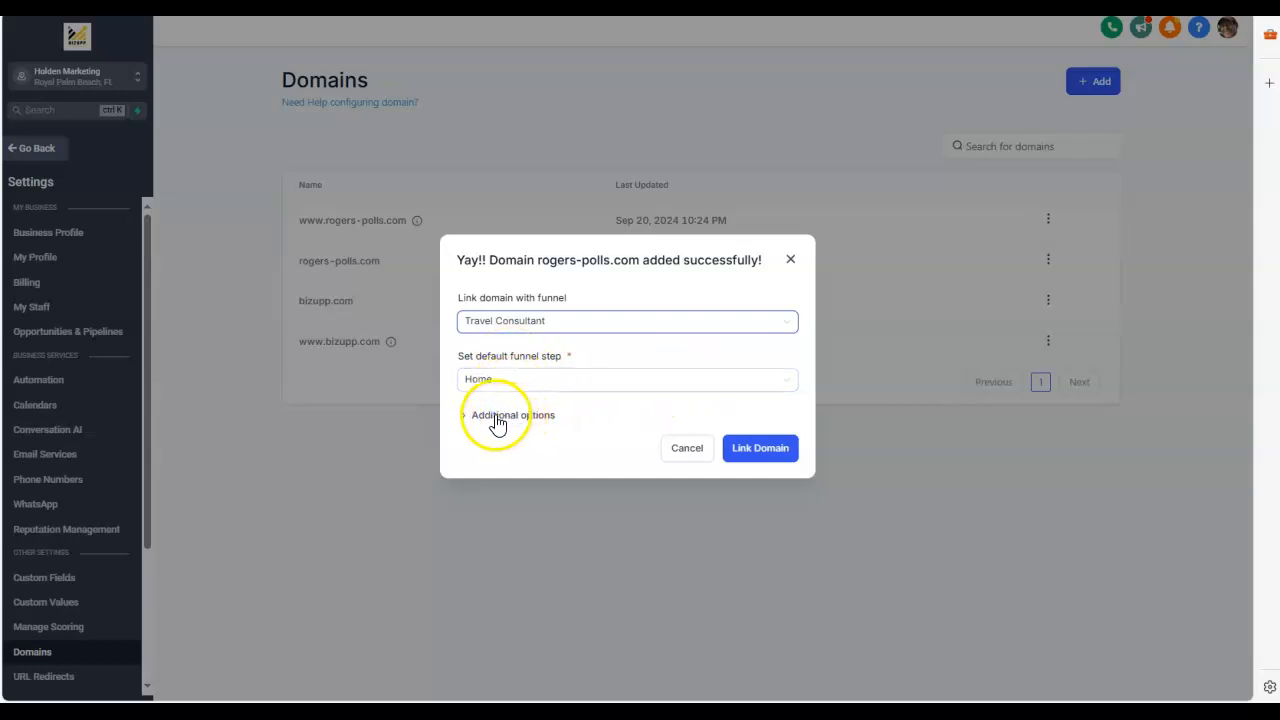
left_click(496, 420)
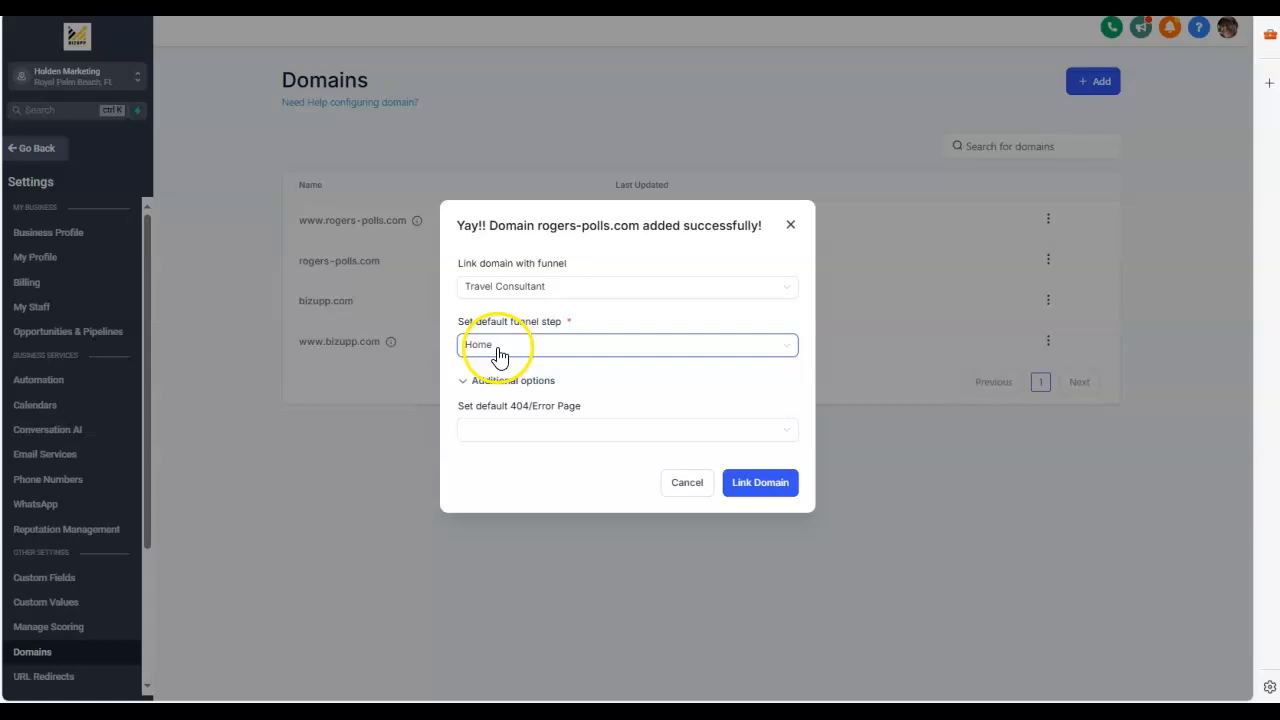
left_click(616, 430)
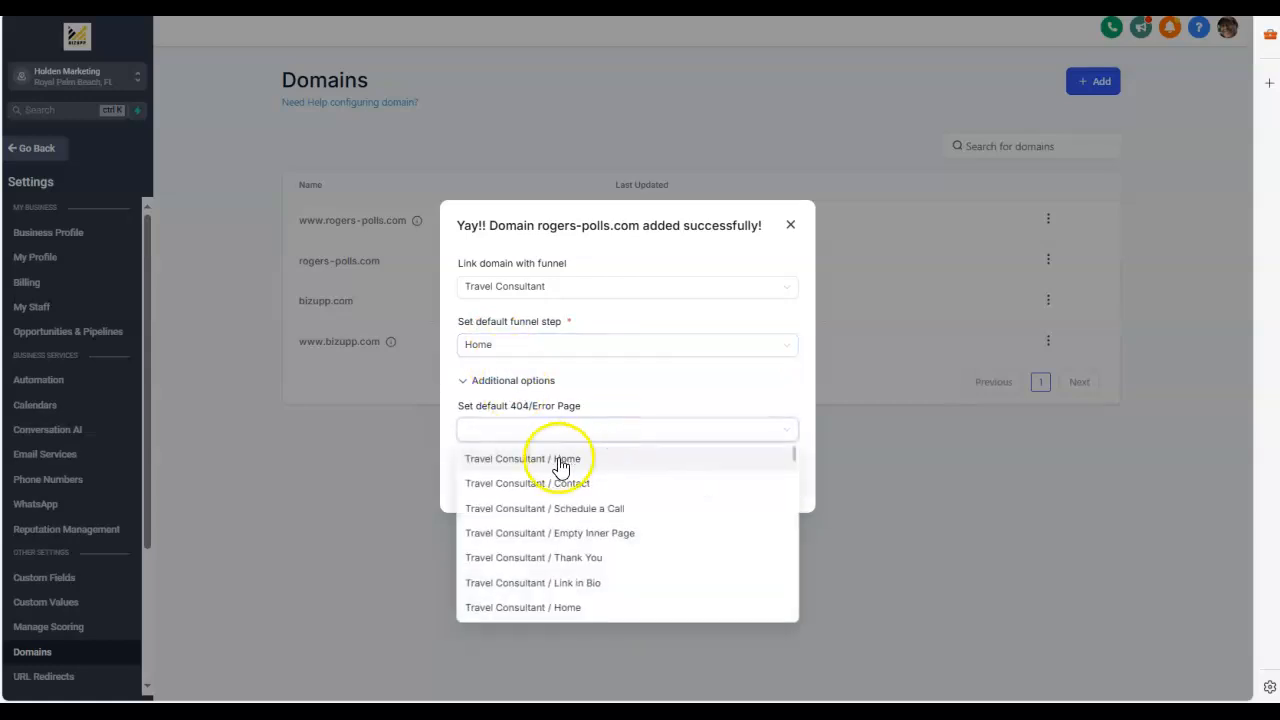
left_click(557, 455)
left_click(594, 430)
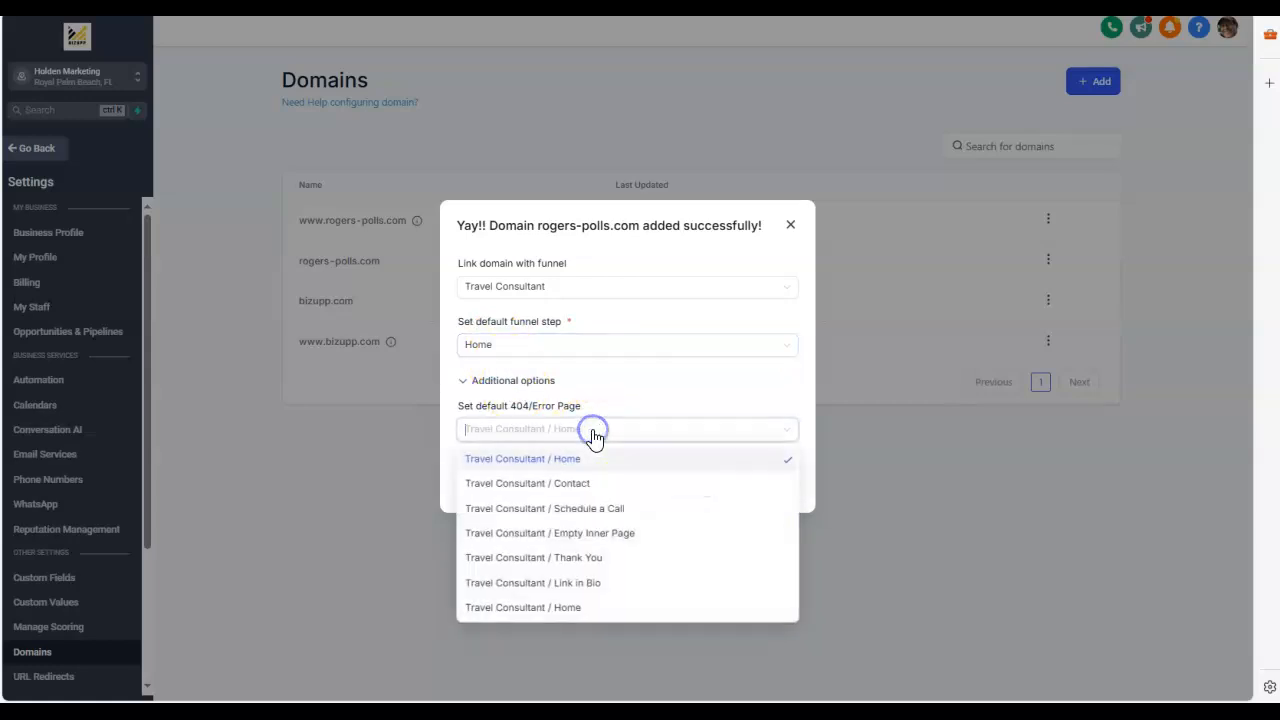
left_click(786, 388)
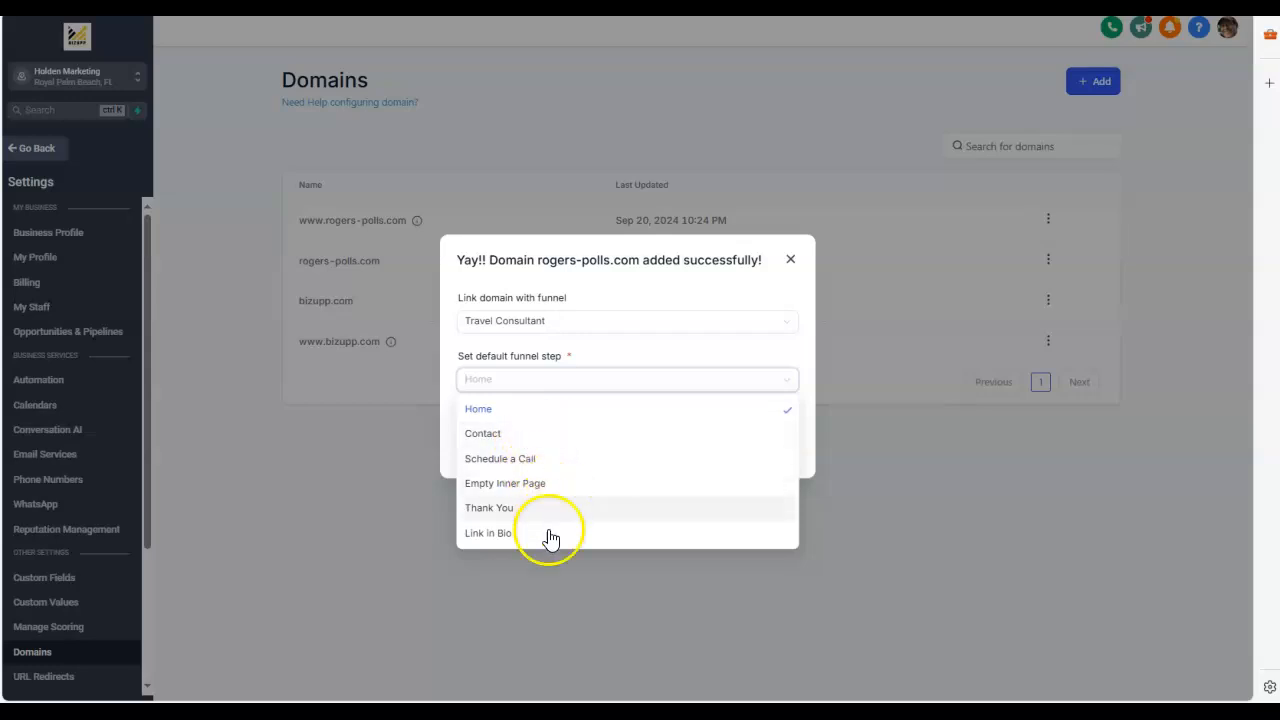
left_click(606, 343)
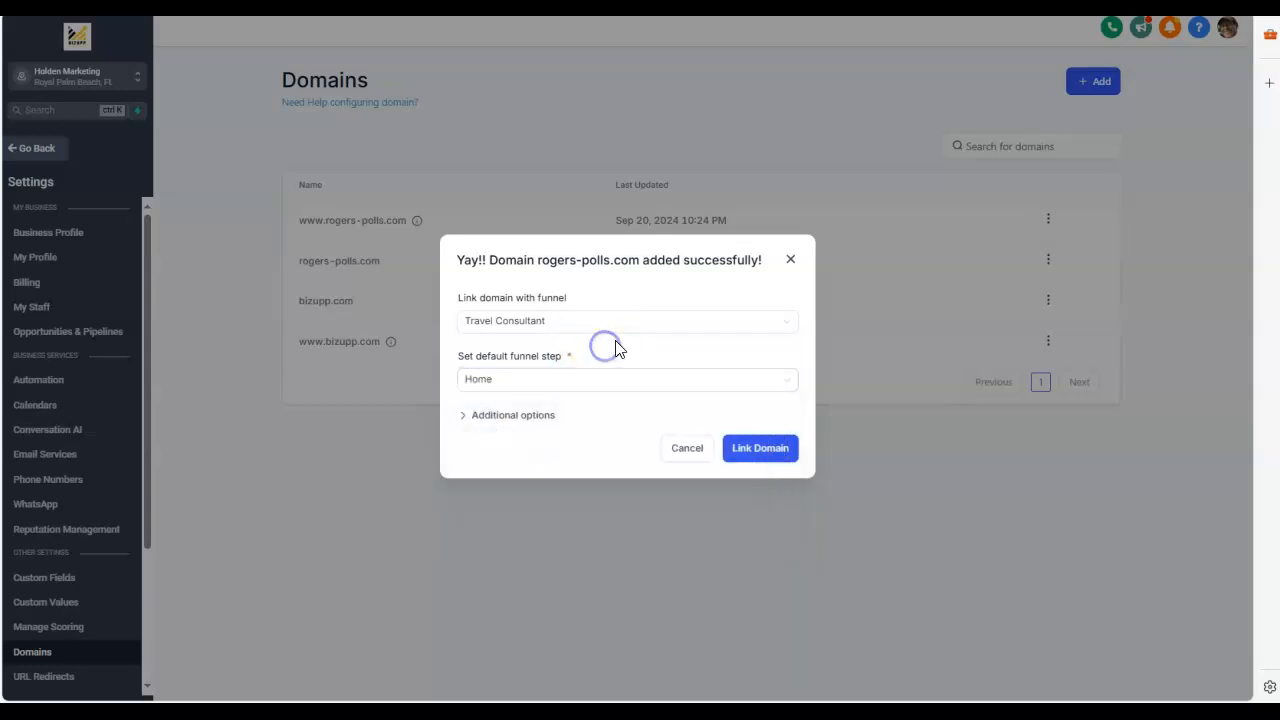
left_click(765, 455)
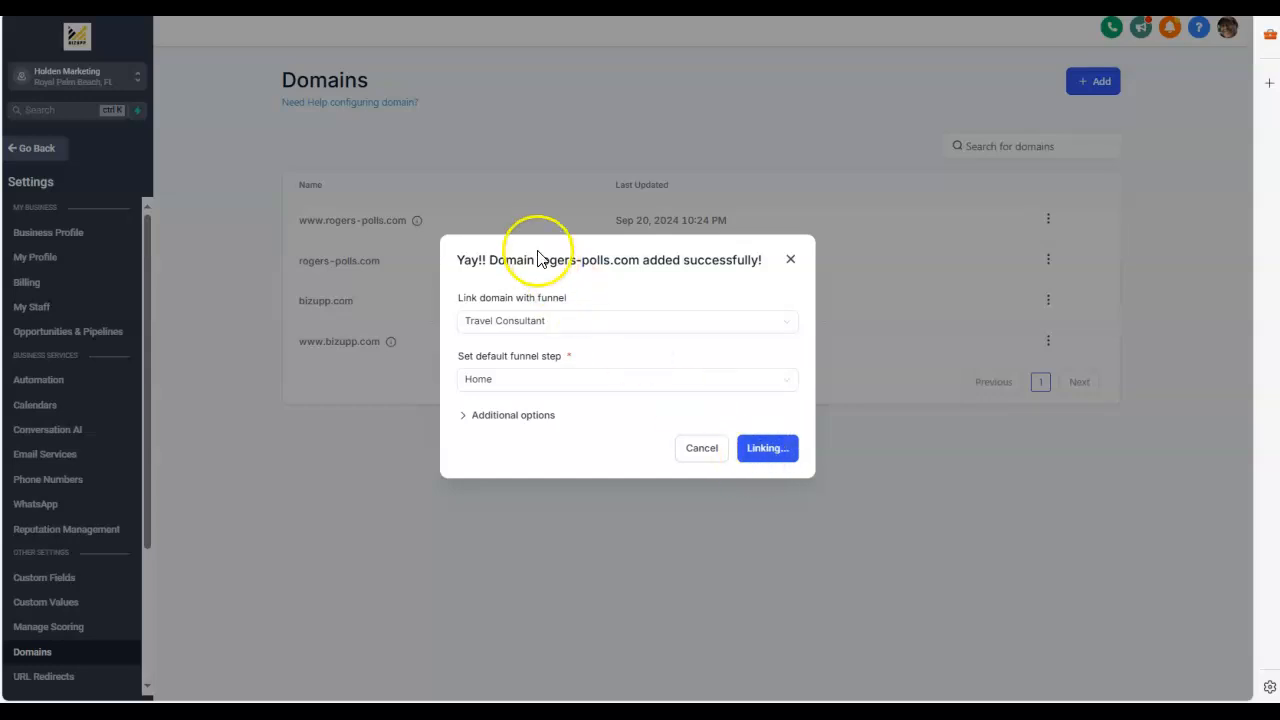
left_click_drag(634, 262, 526, 265)
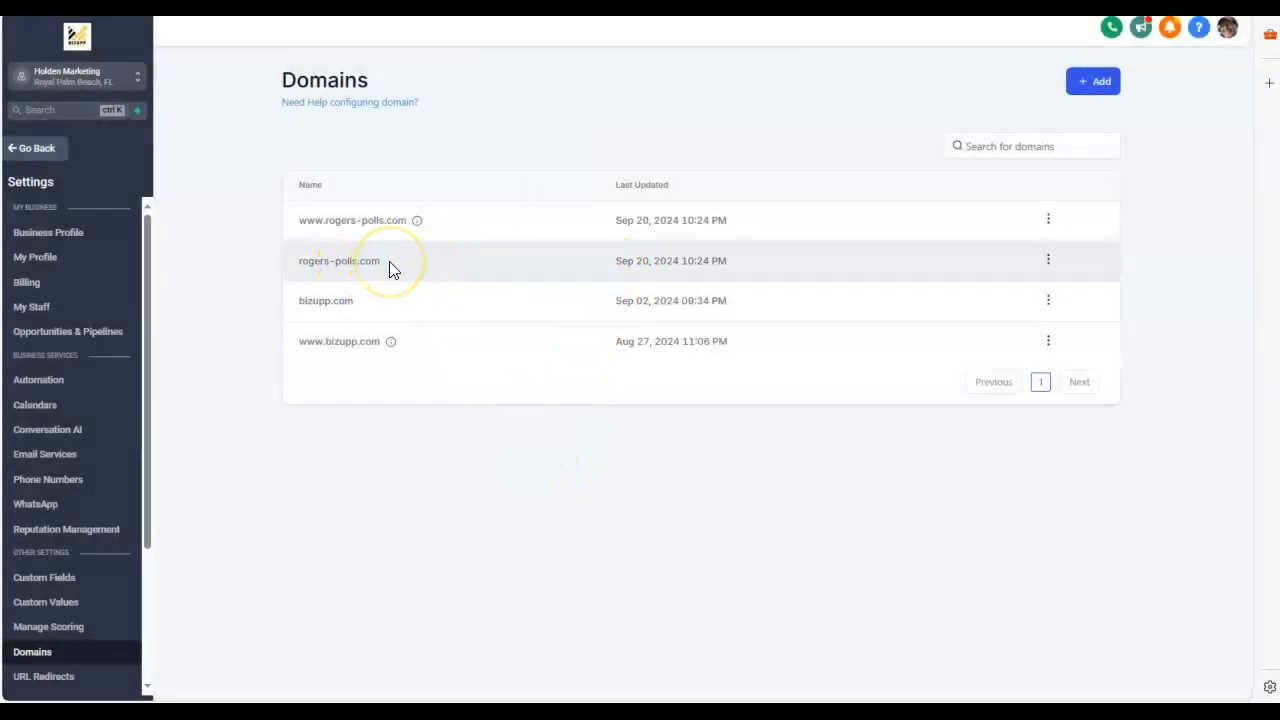
Step: Copy the rogers-polls.com name from the domain list, try loading it in a new browser tab, and return to the list
left_click(389, 261)
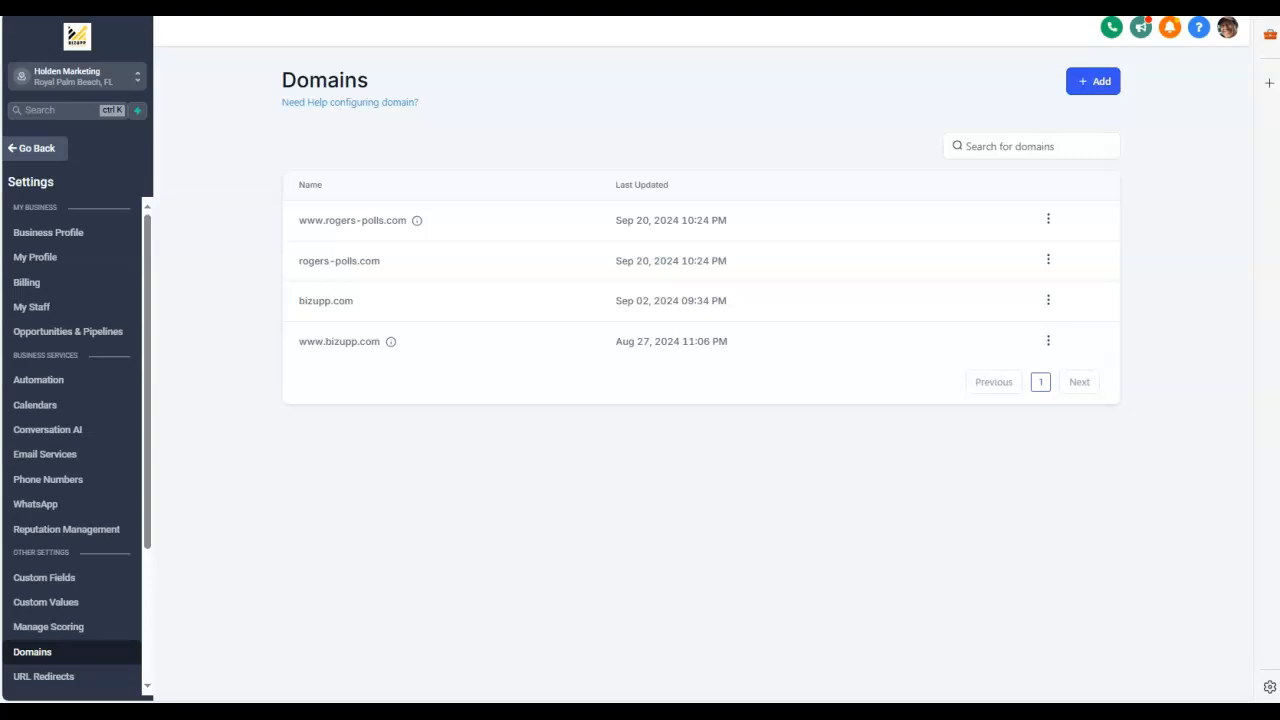
left_click_drag(384, 260, 291, 260)
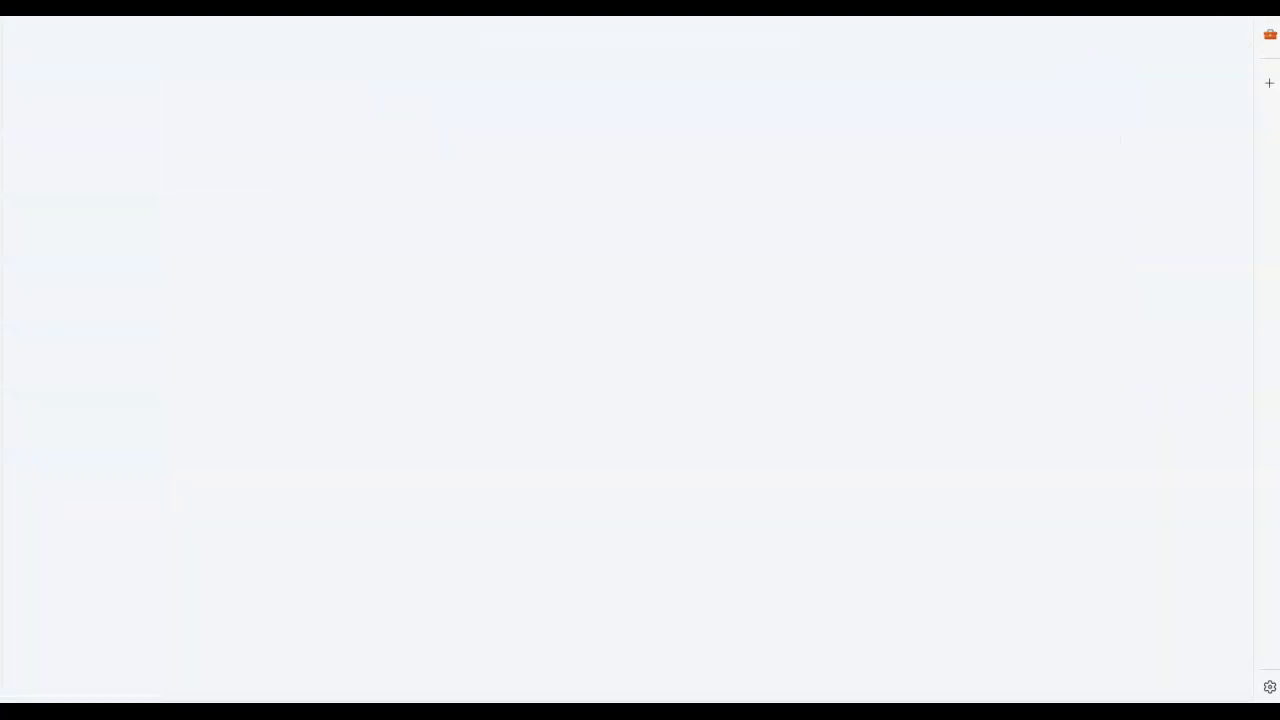
type("rogers-polls.com")
key("Return")
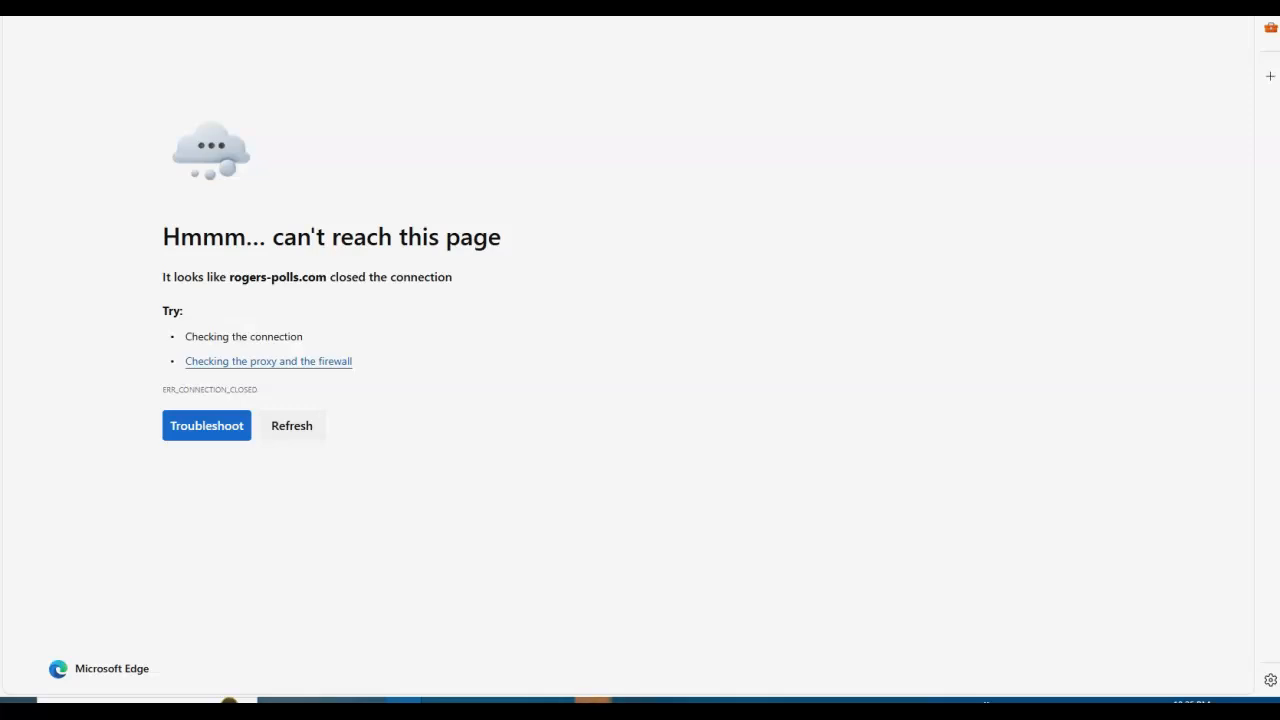
key("ctrl+shift+Tab")
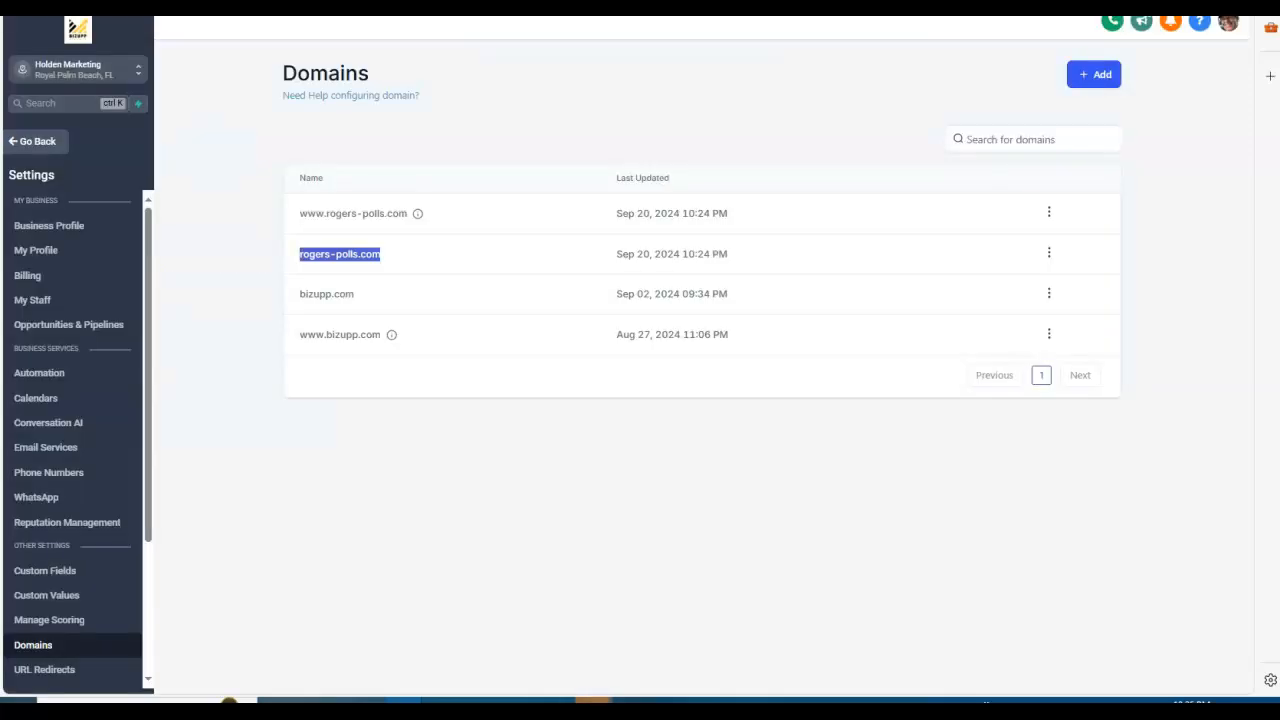
left_click(557, 199)
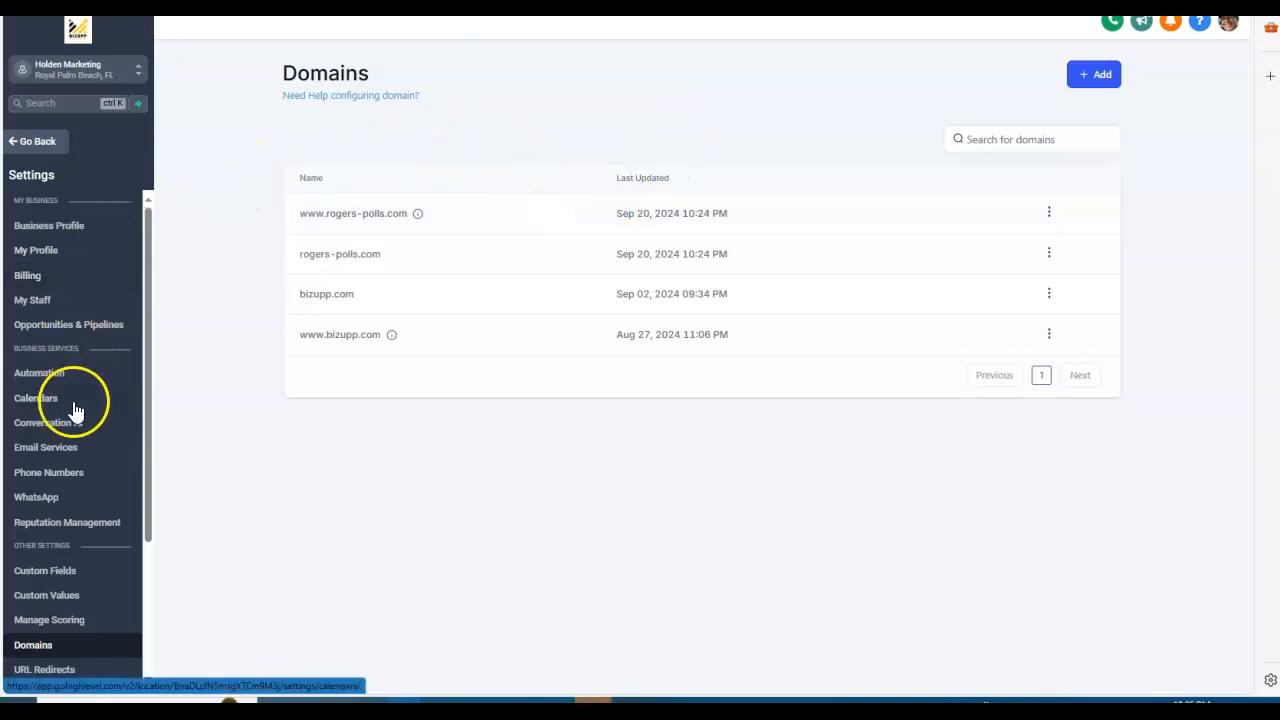
scroll(113, 493, "down", 1)
scroll(113, 493, "down", 1)
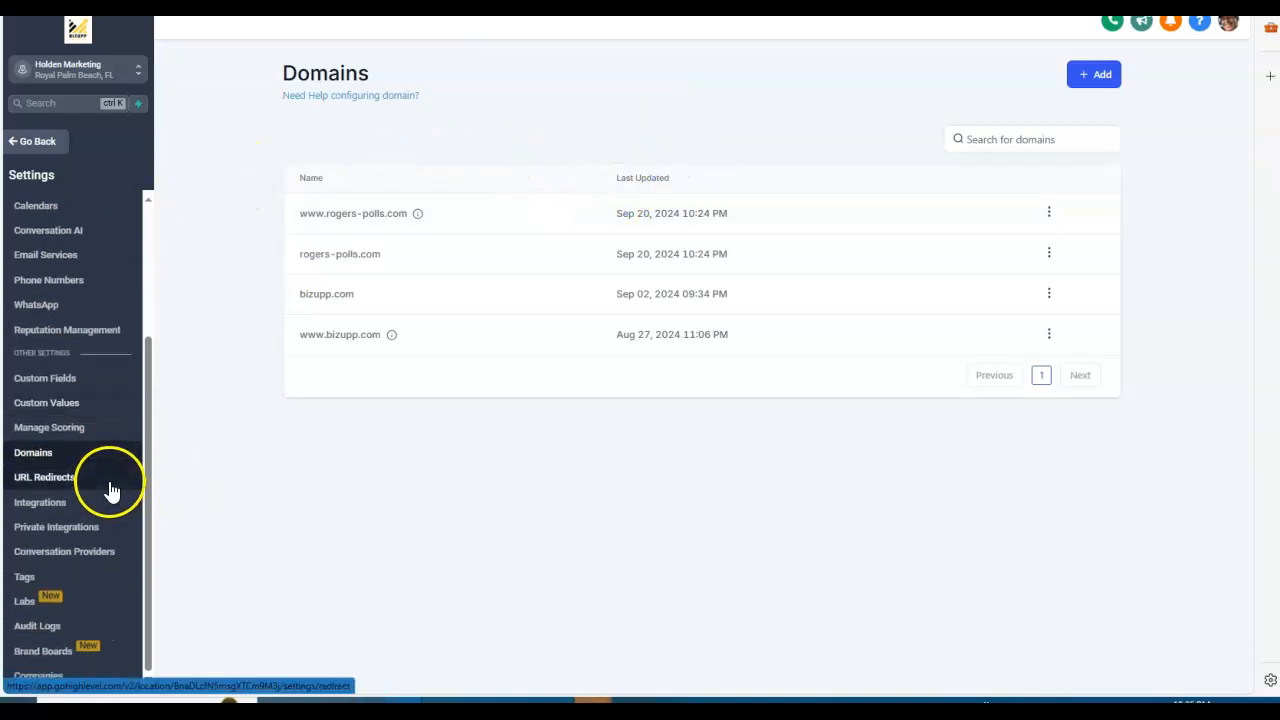
scroll(111, 490, "up", 2)
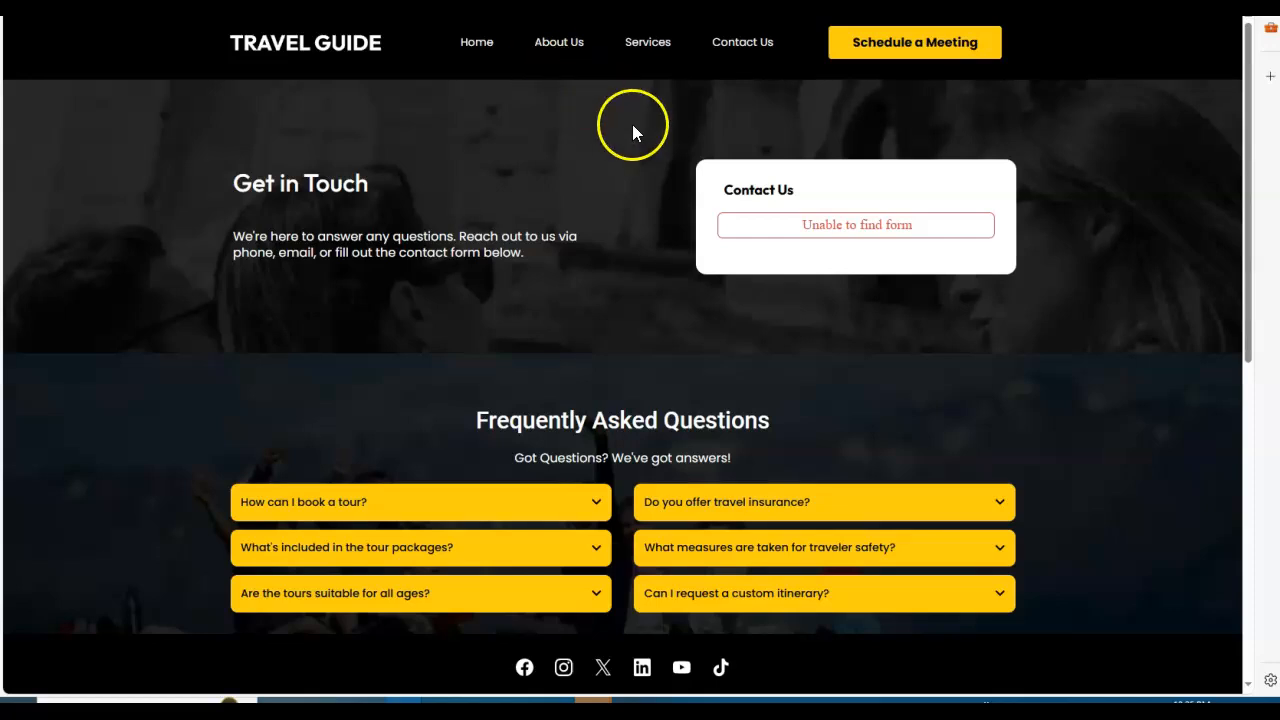
scroll(629, 134, "down", 3)
scroll(620, 134, "up", 3)
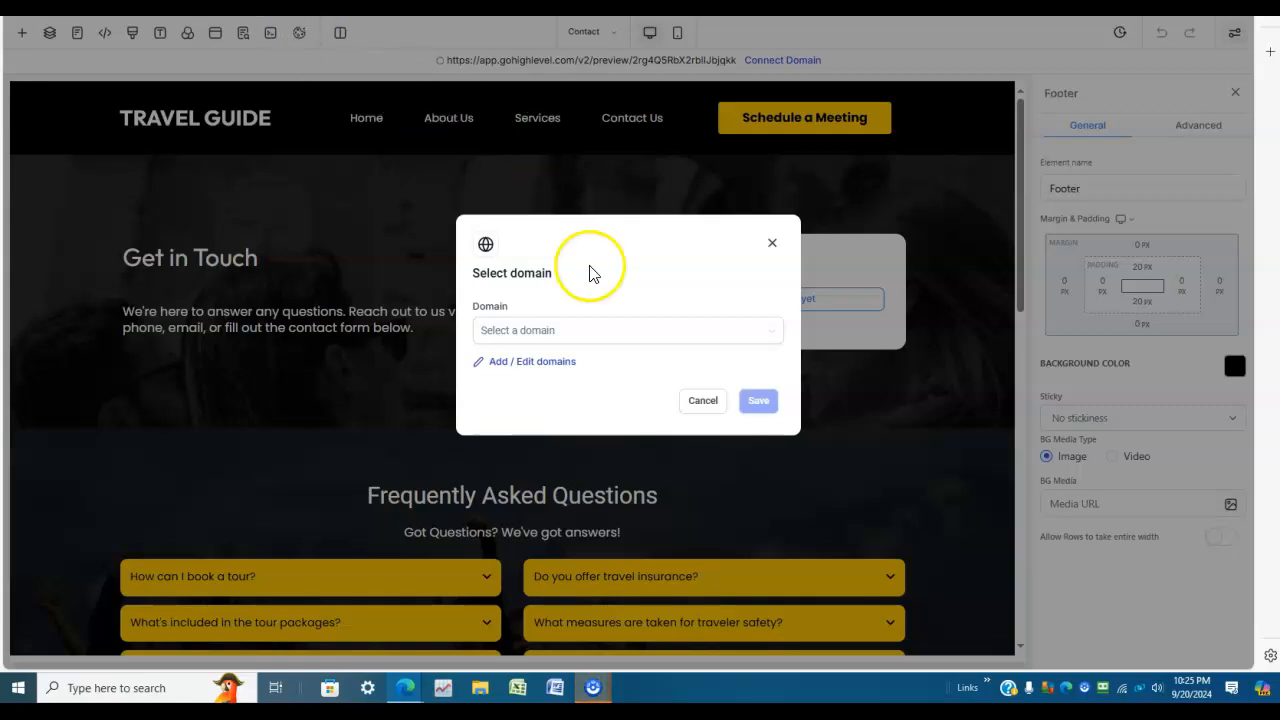
Step: Check the domain selection offered in the page builder and go on to adding or editing domains
left_click(689, 335)
left_click(634, 269)
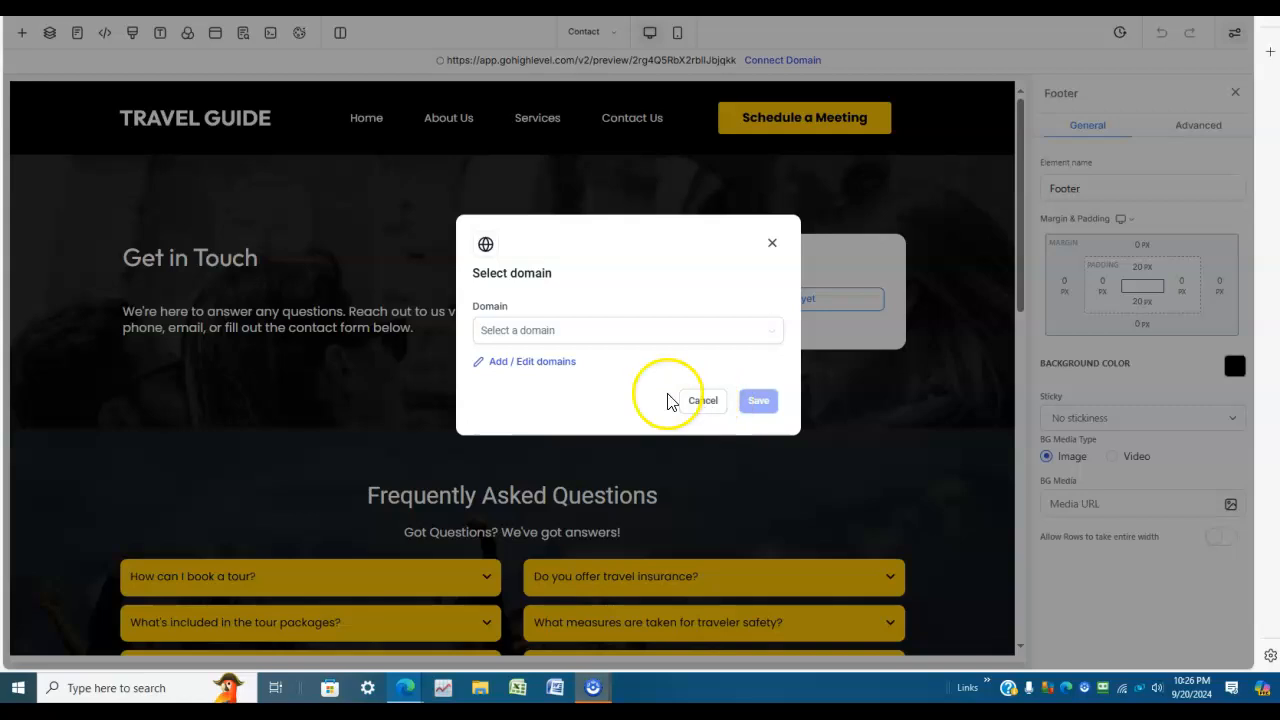
left_click(539, 366)
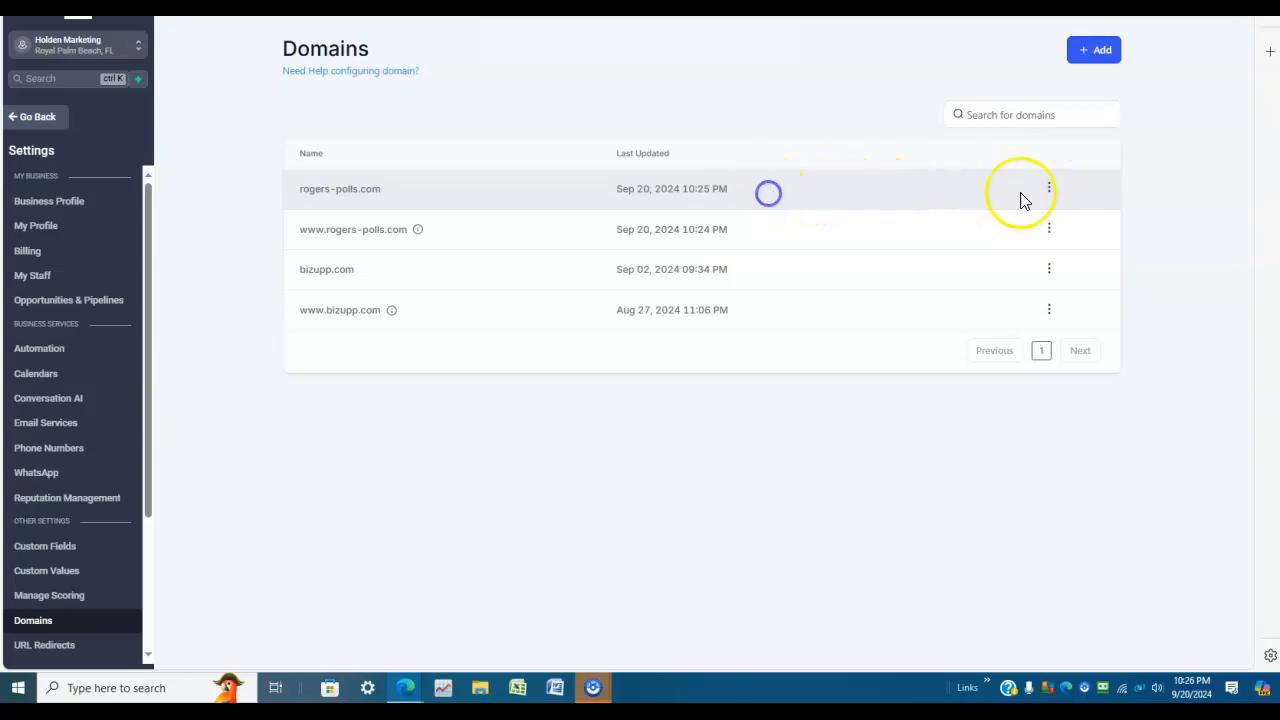
Step: Open rogers-polls.com for editing, review its default page and default 404/error page, and save the domain settings
left_click(1049, 188)
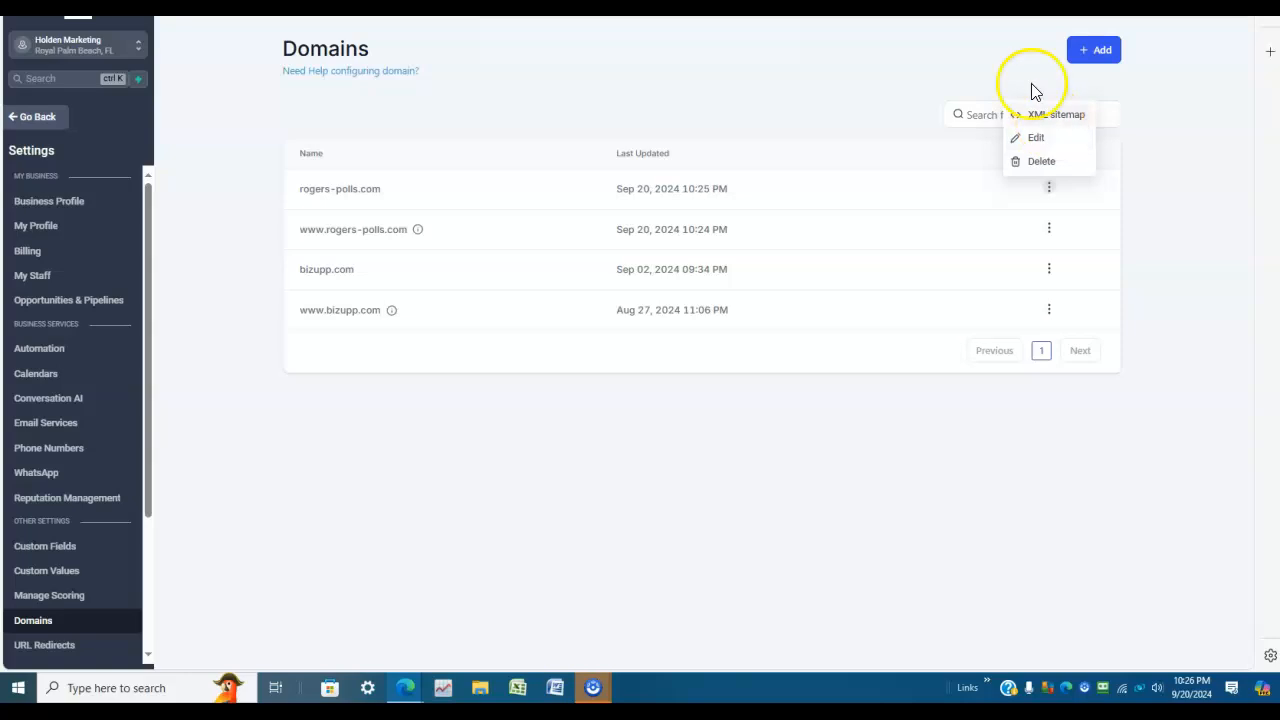
left_click(1038, 139)
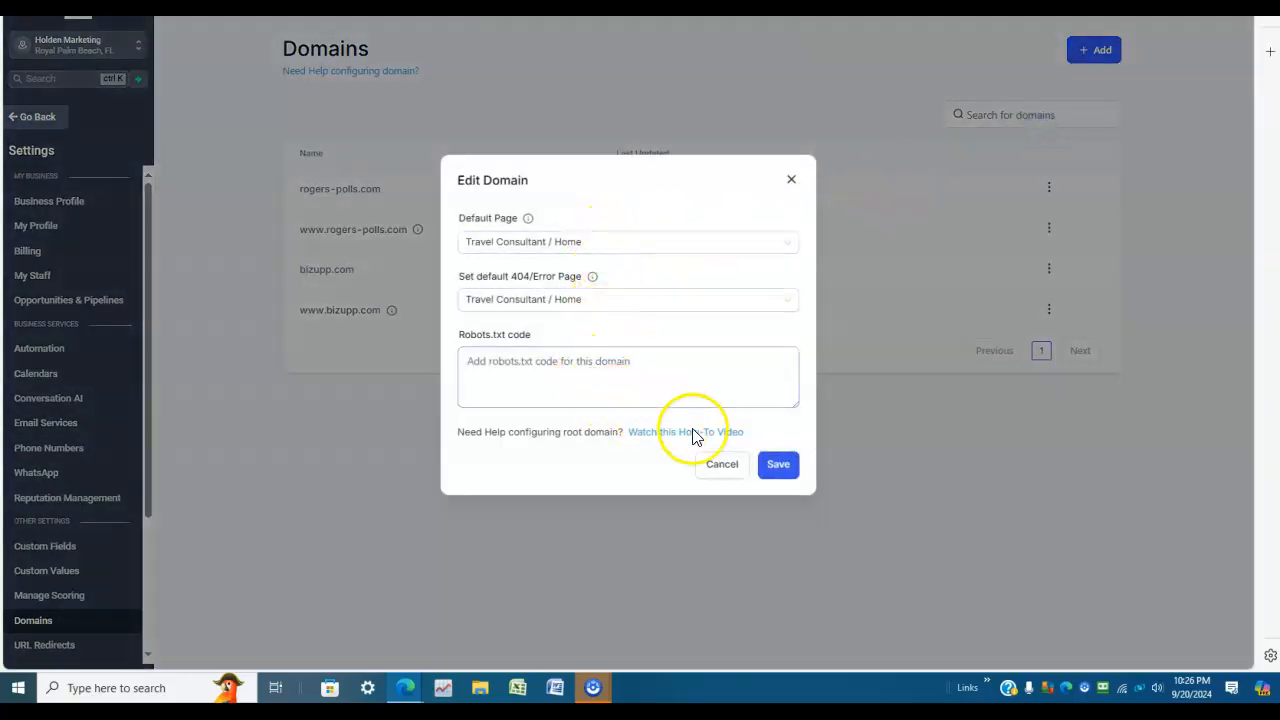
left_click(786, 466)
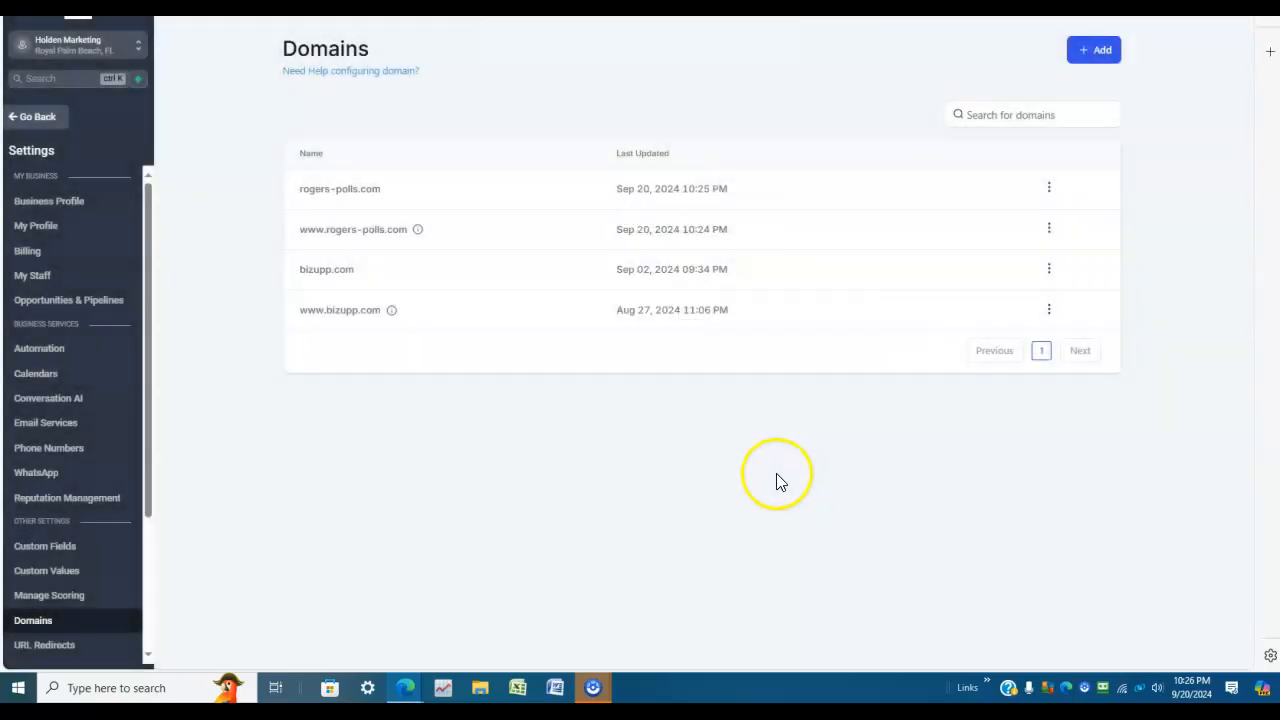
left_click(1057, 238)
left_click(1003, 240)
Step: Examine the Travel Guide home page in the other browser tab, including its Plan Your Adventure popup and the sections behind it
key("ctrl+Tab")
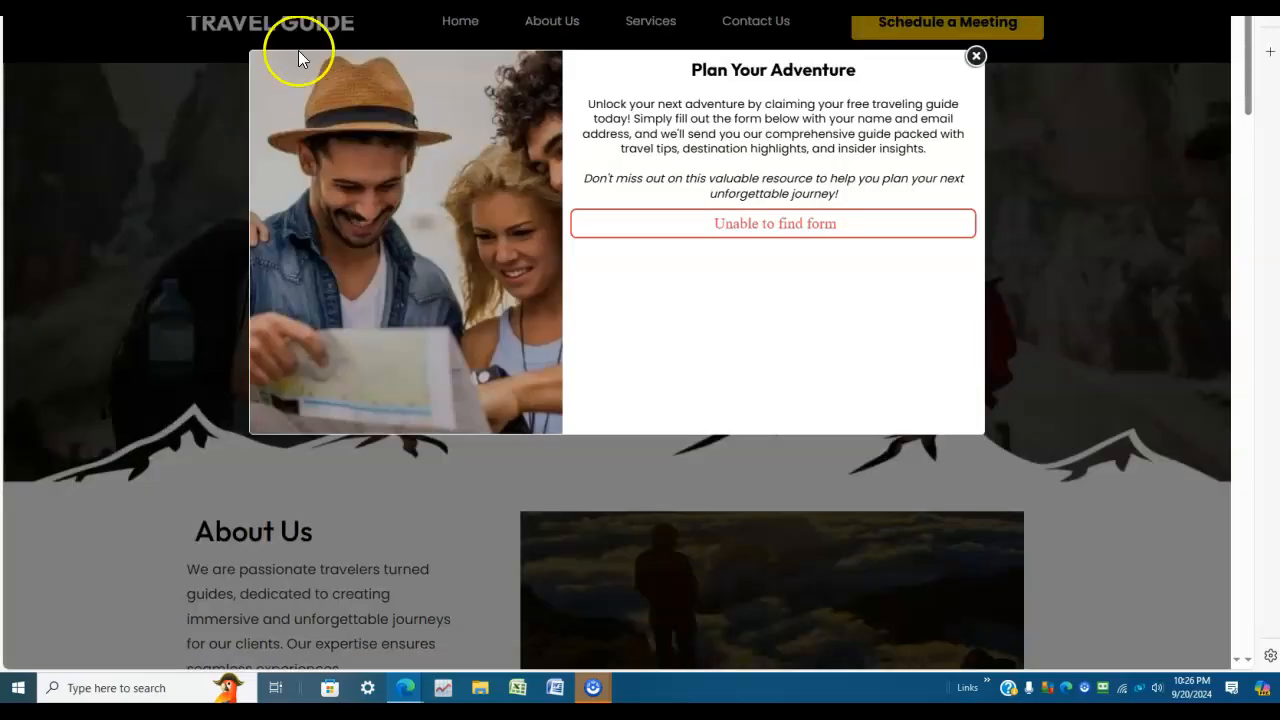
scroll(185, 343, "down", 4)
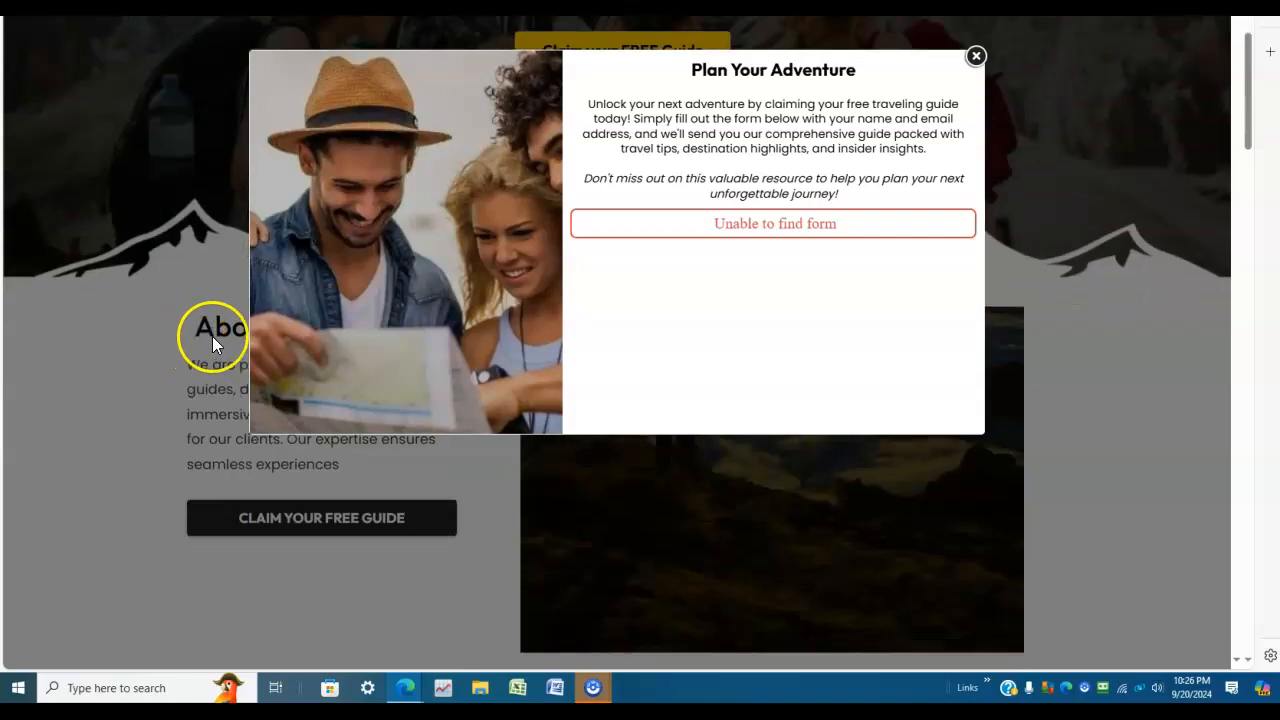
scroll(418, 373, "up", 4)
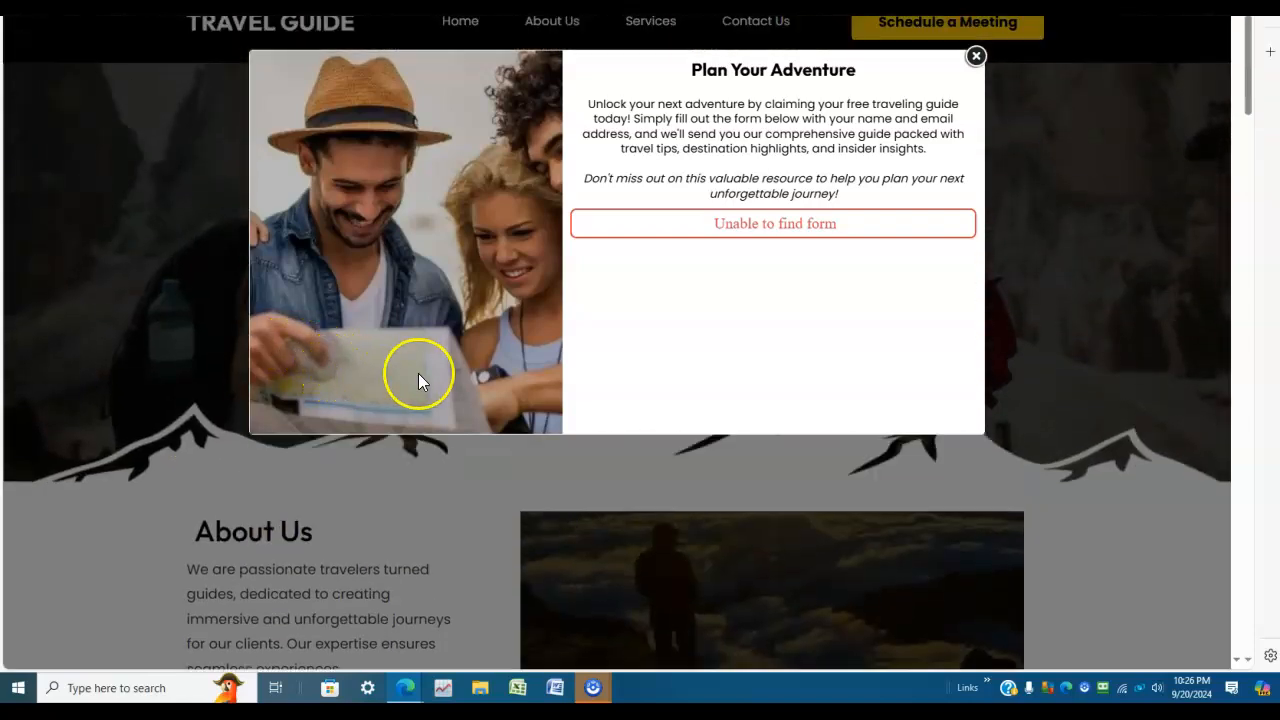
scroll(395, 254, "down", 4)
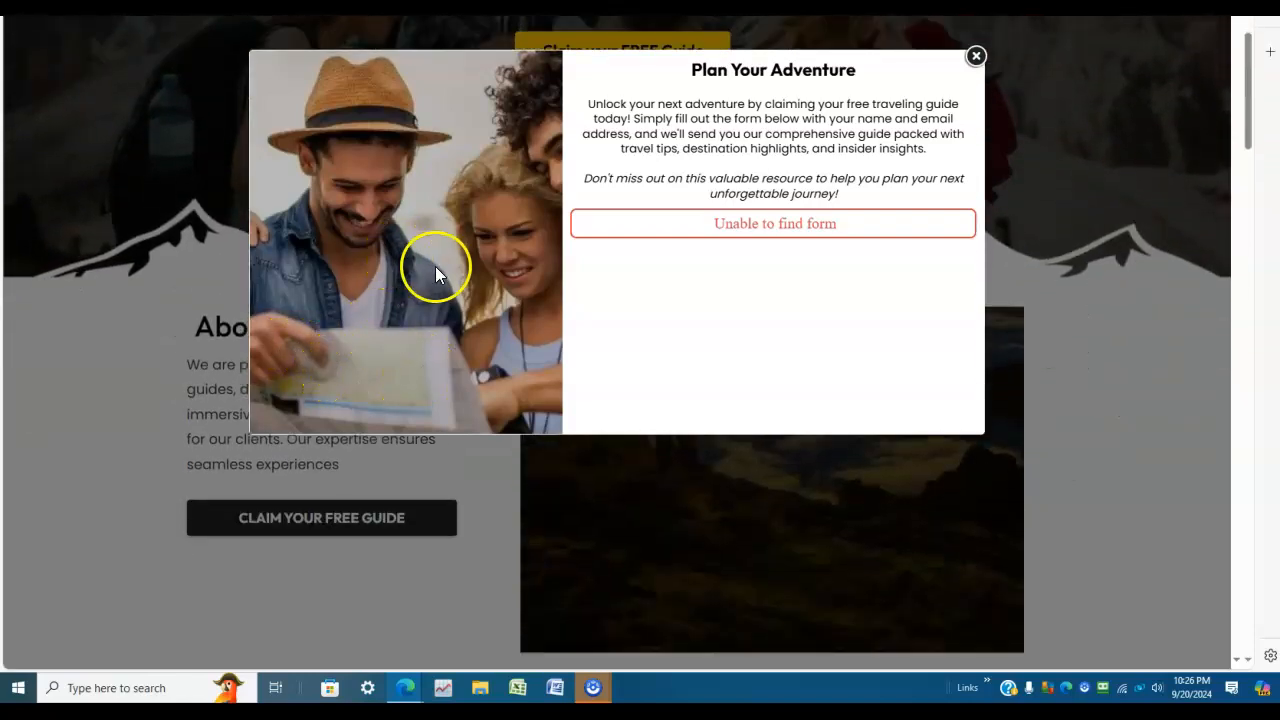
scroll(458, 303, "down", 7)
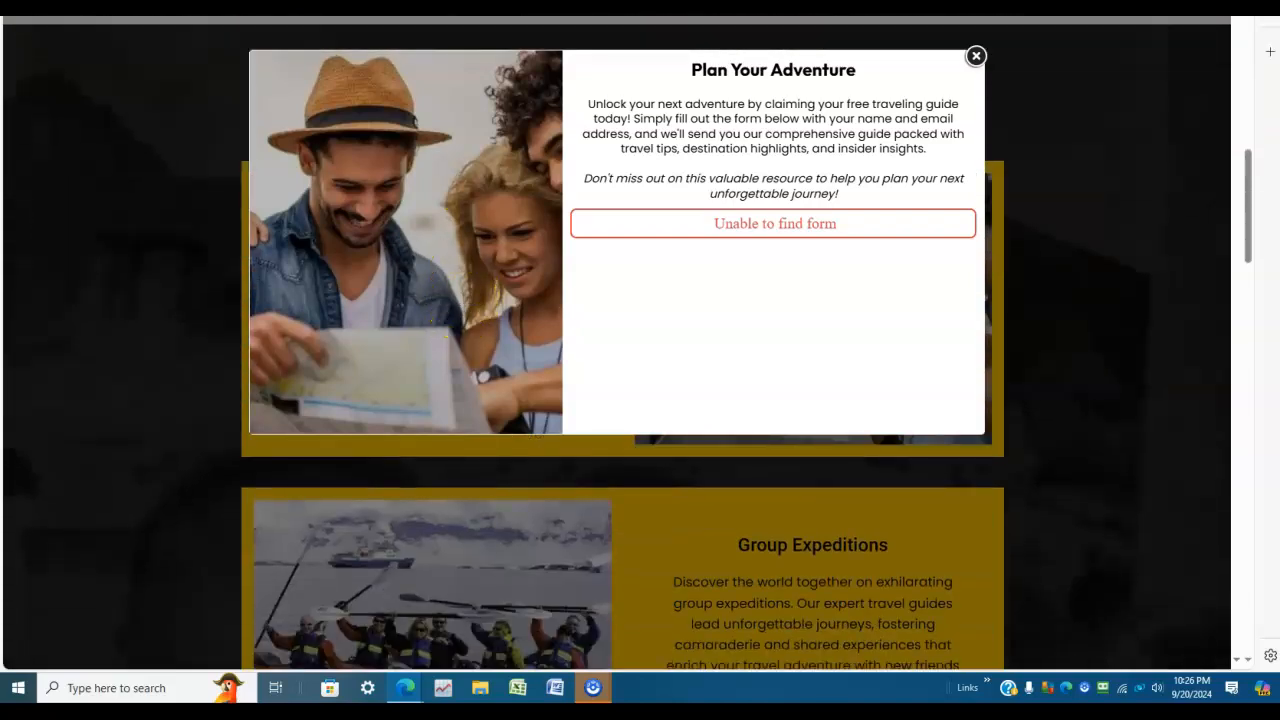
scroll(400, 222, "up", 8)
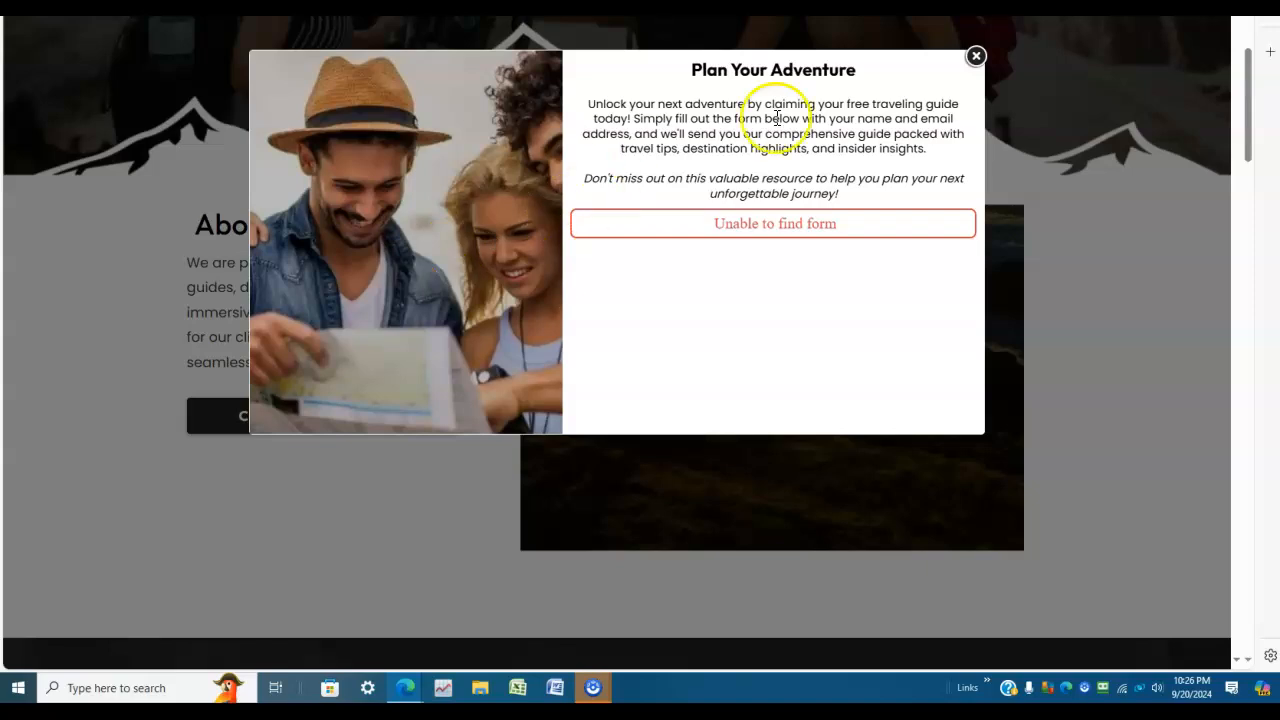
Step: Close the Plan Your Adventure popup, reopen it through the home page's free guide offer to check its form, and dismiss it again
left_click(977, 57)
scroll(507, 226, "up", 3)
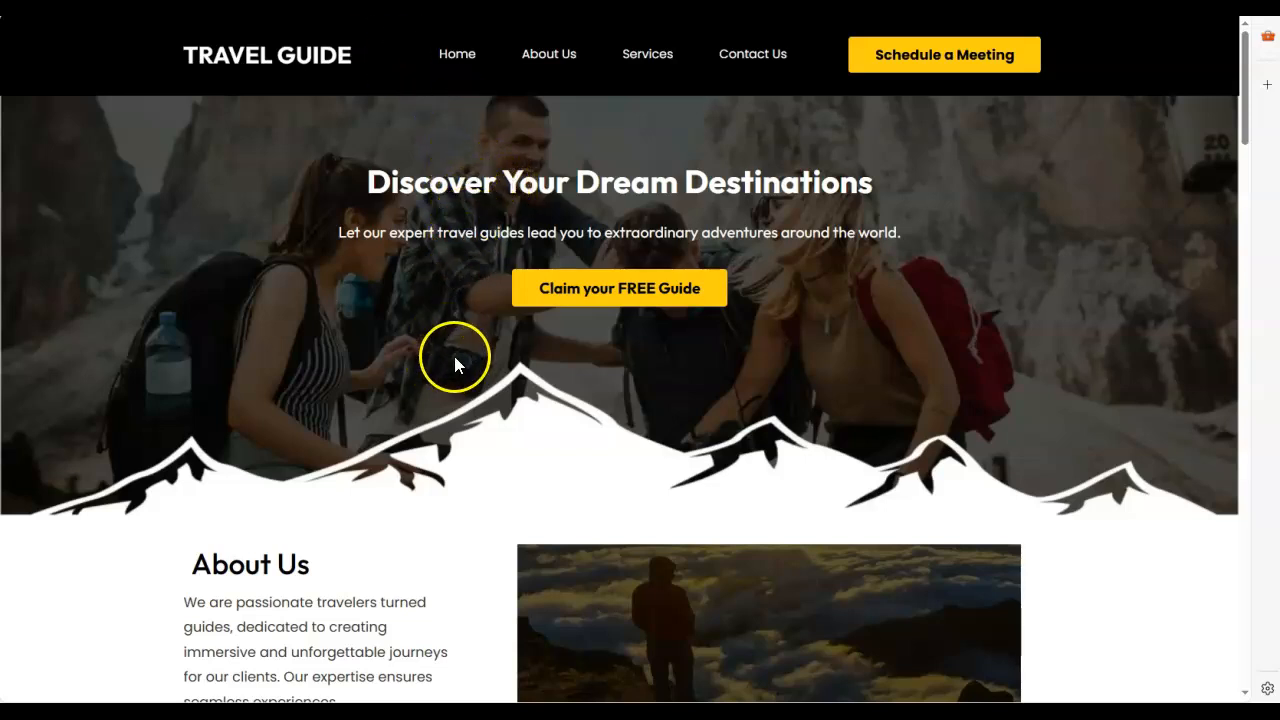
left_click(621, 291)
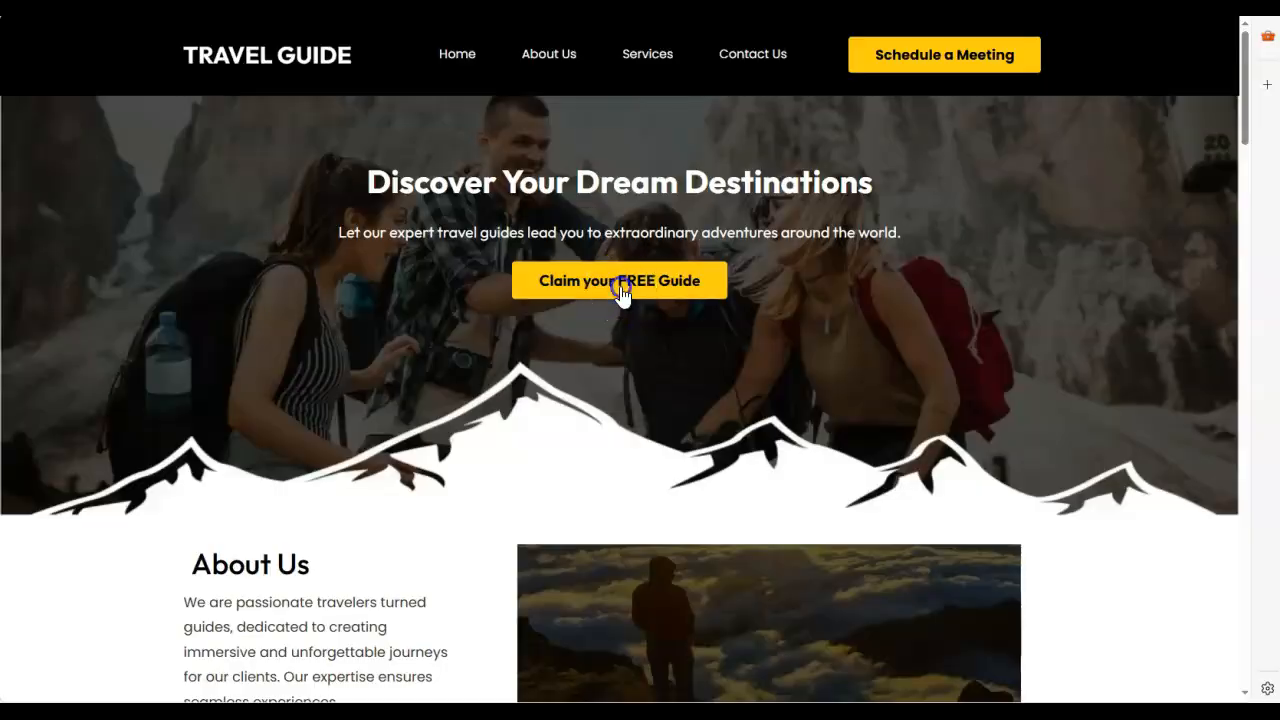
left_click(766, 255)
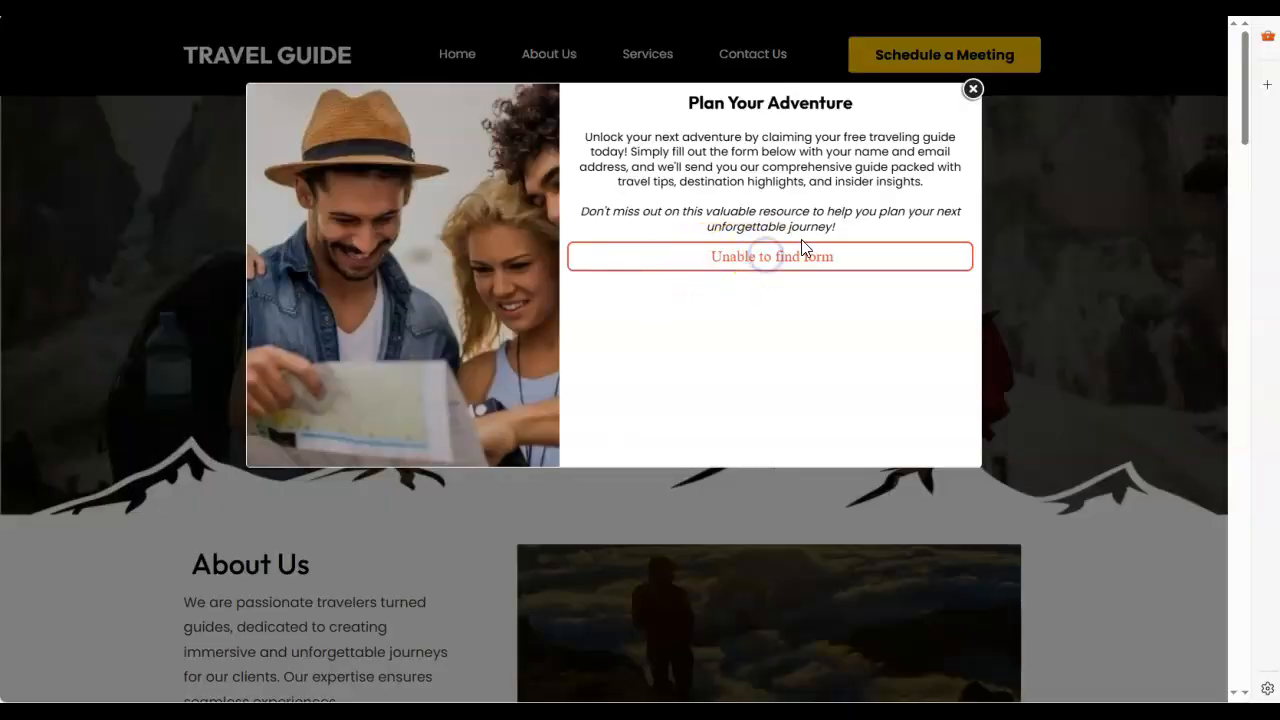
left_click(972, 89)
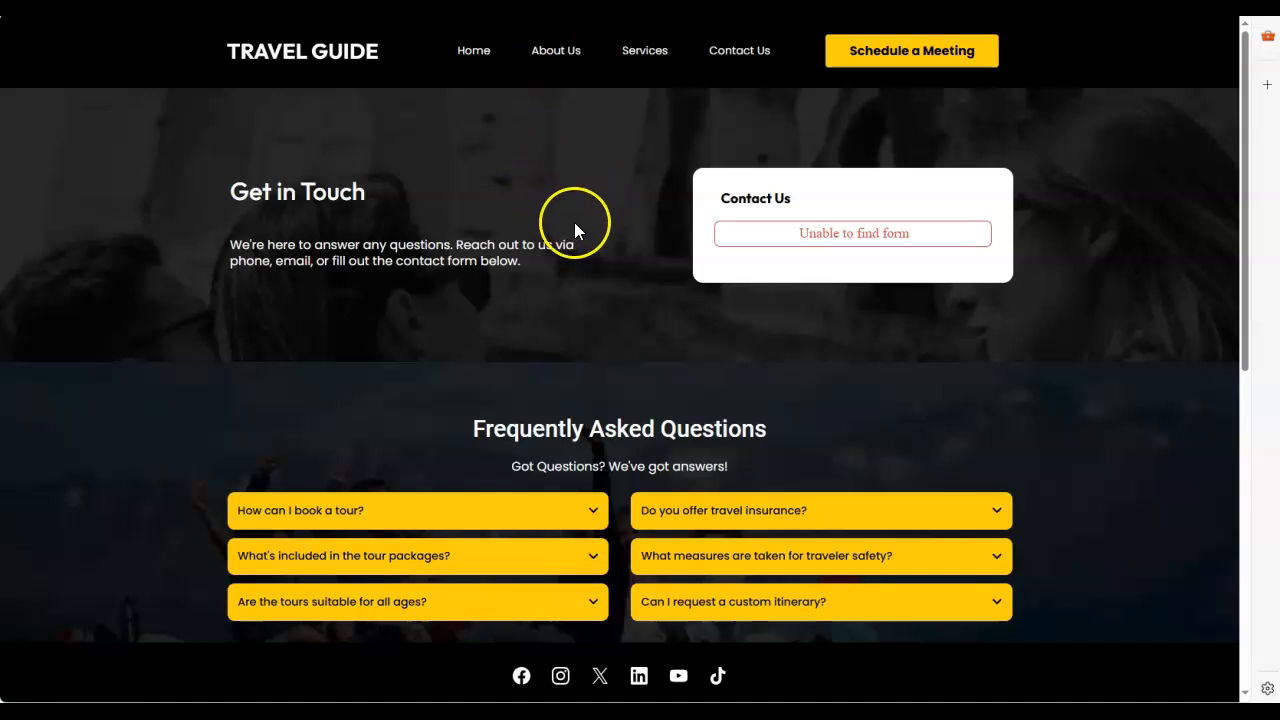
Step: Review the Contact Us page from its Get in Touch section through the Frequently Asked Questions to the newsletter form in the footer
scroll(575, 230, "down", 6)
scroll(500, 310, "up", 3)
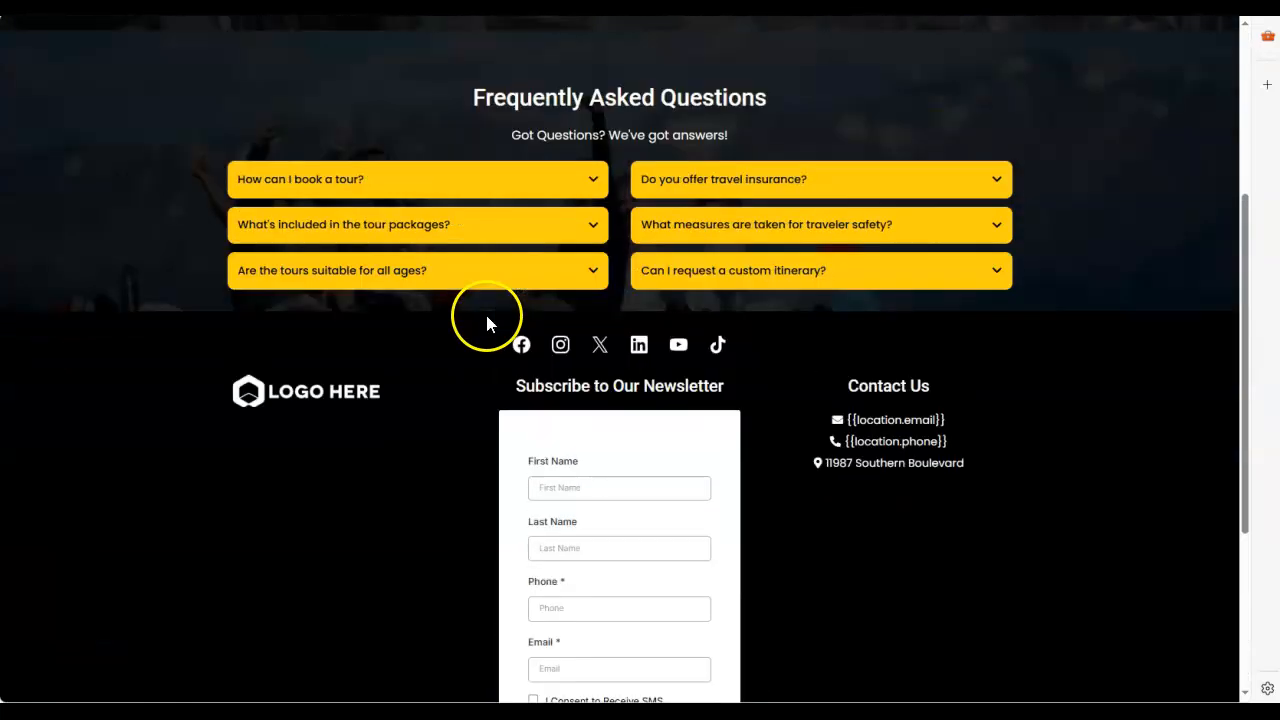
scroll(487, 323, "up", 4)
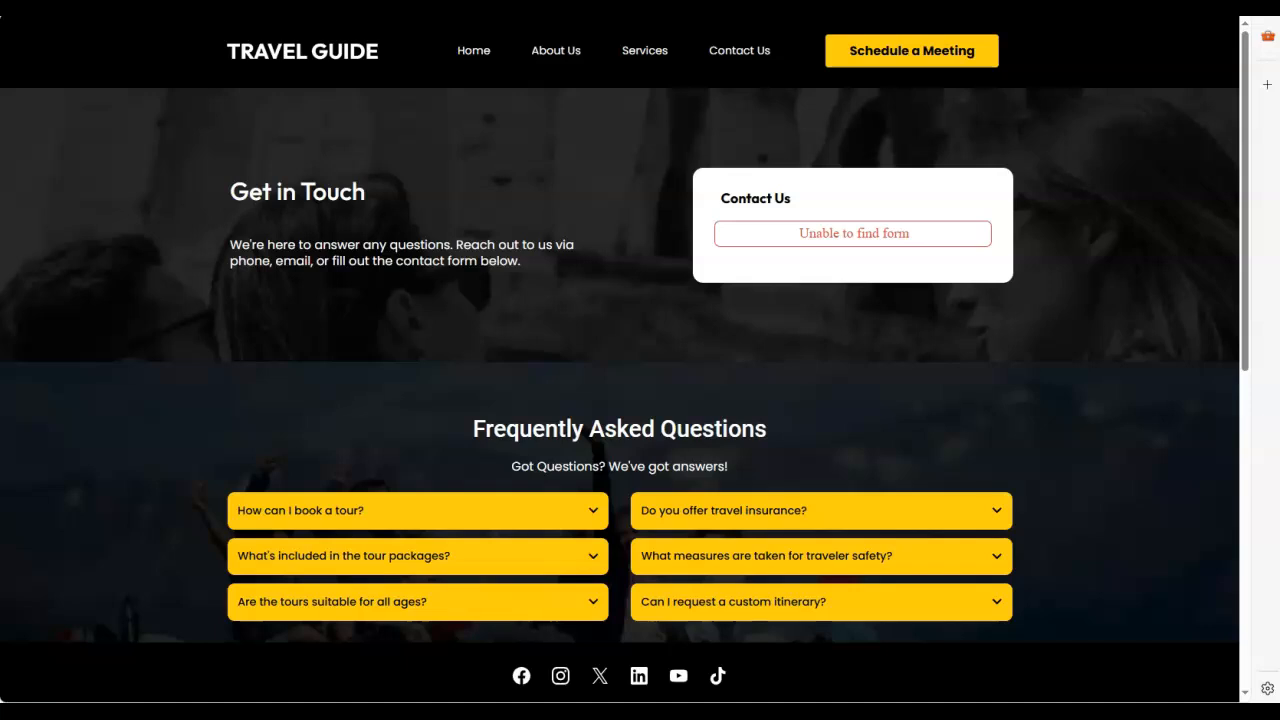